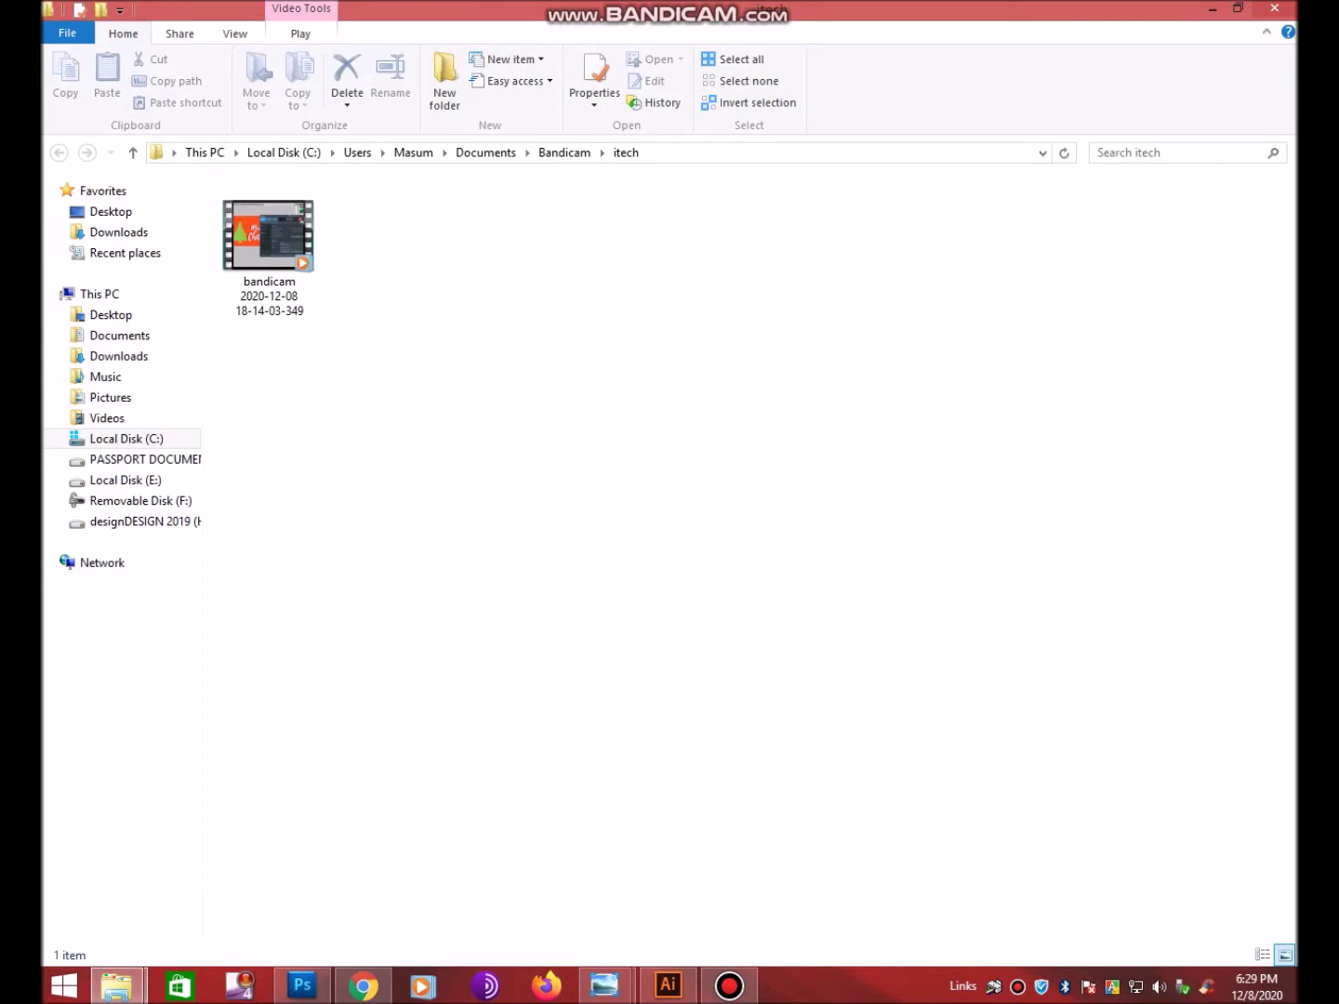
Close the File Explorer recordings folder to return to the Christmas banner design
click(1274, 8)
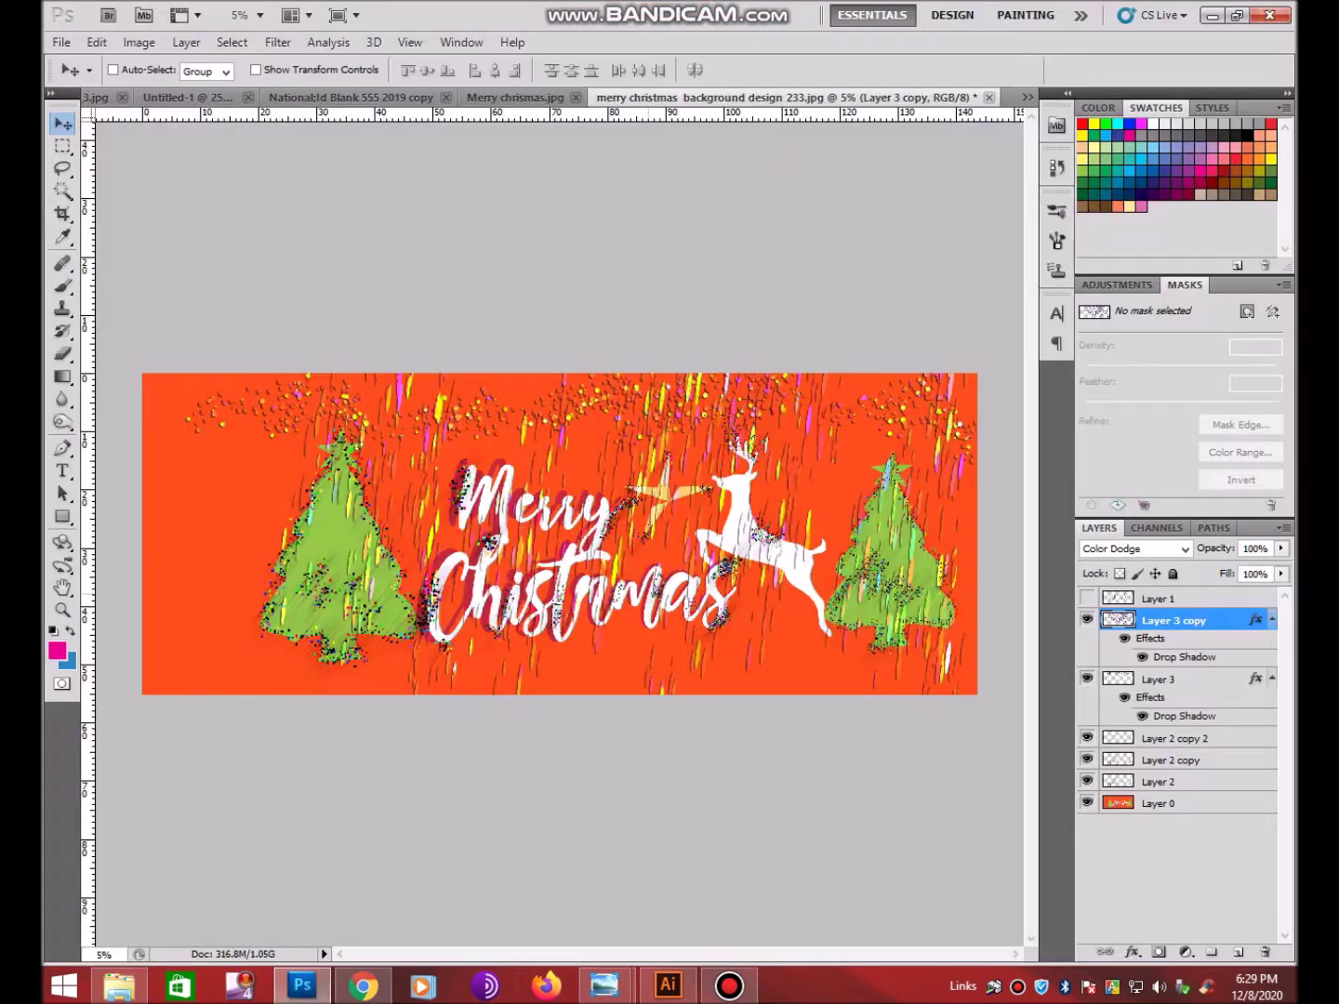
Duplicate the rain-streak layer, then narrow the copy and tilt it clockwise over the banner's left
click(729, 986)
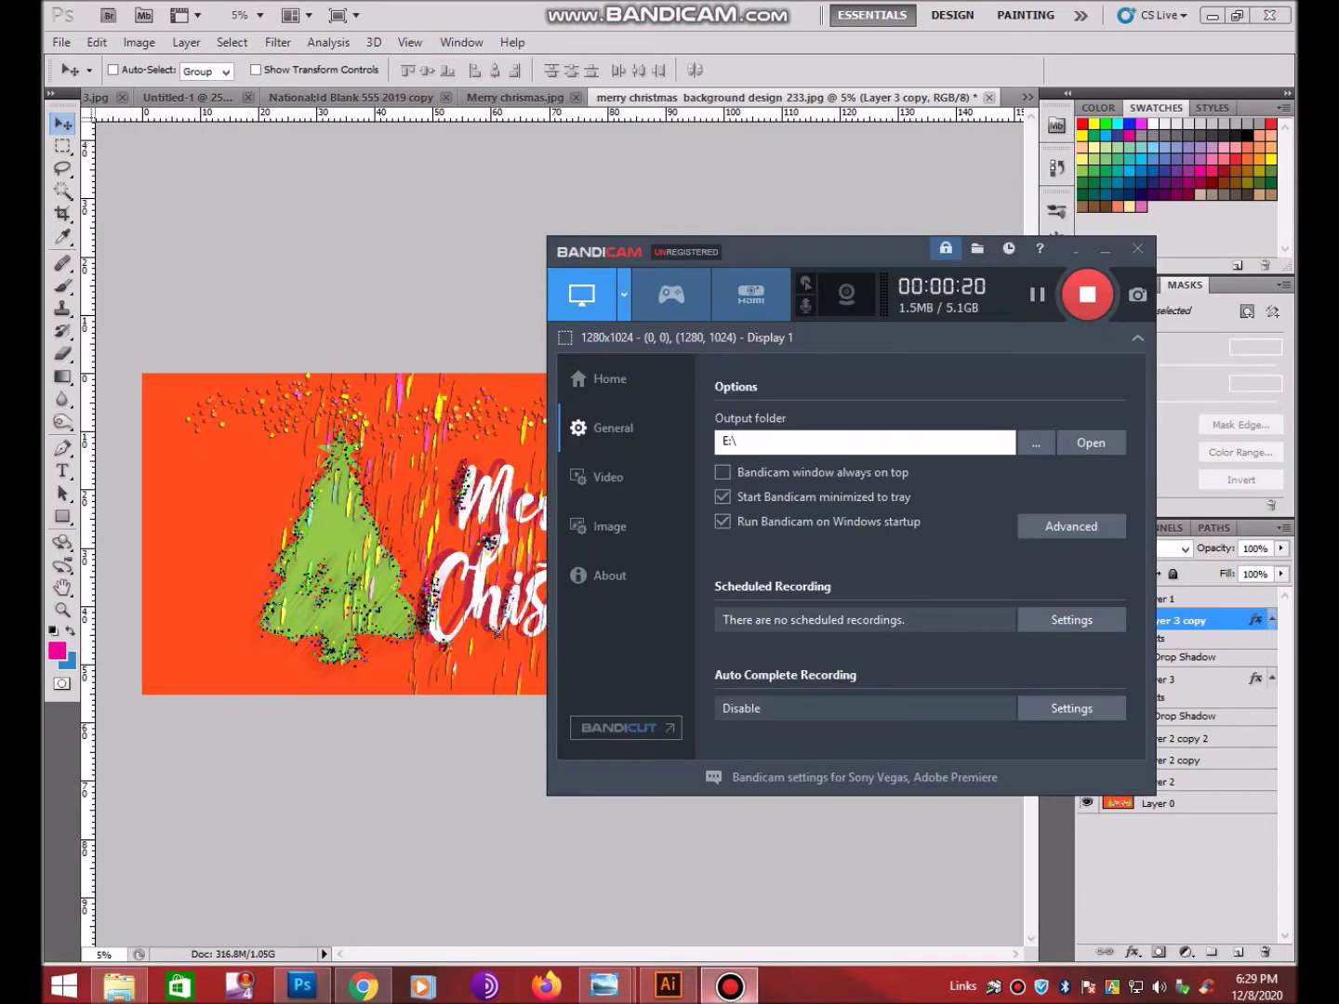
click(729, 985)
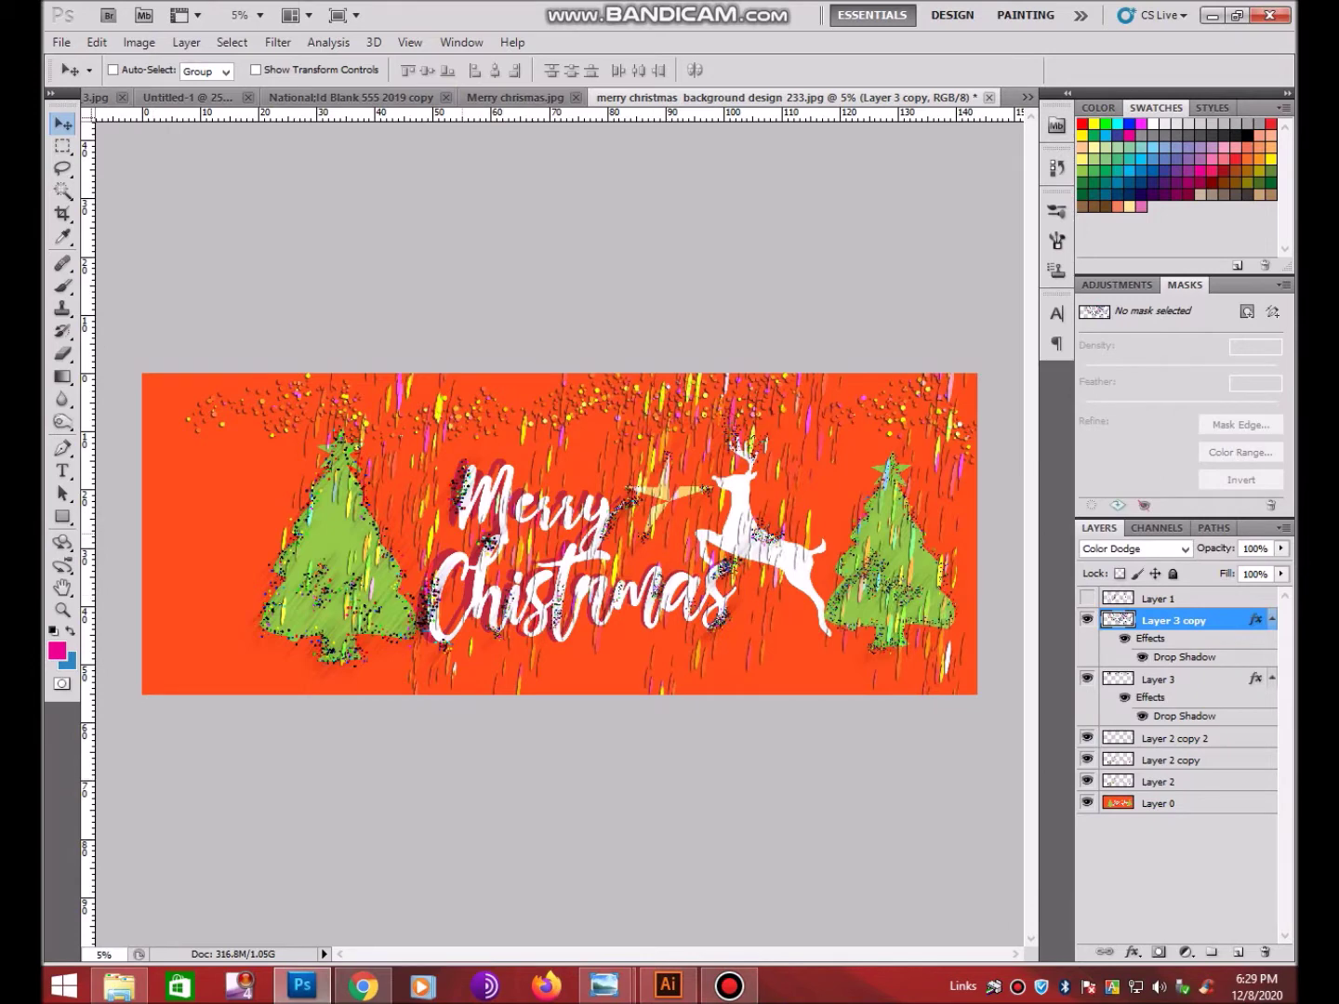
key(alt)
key(ctrl+j)
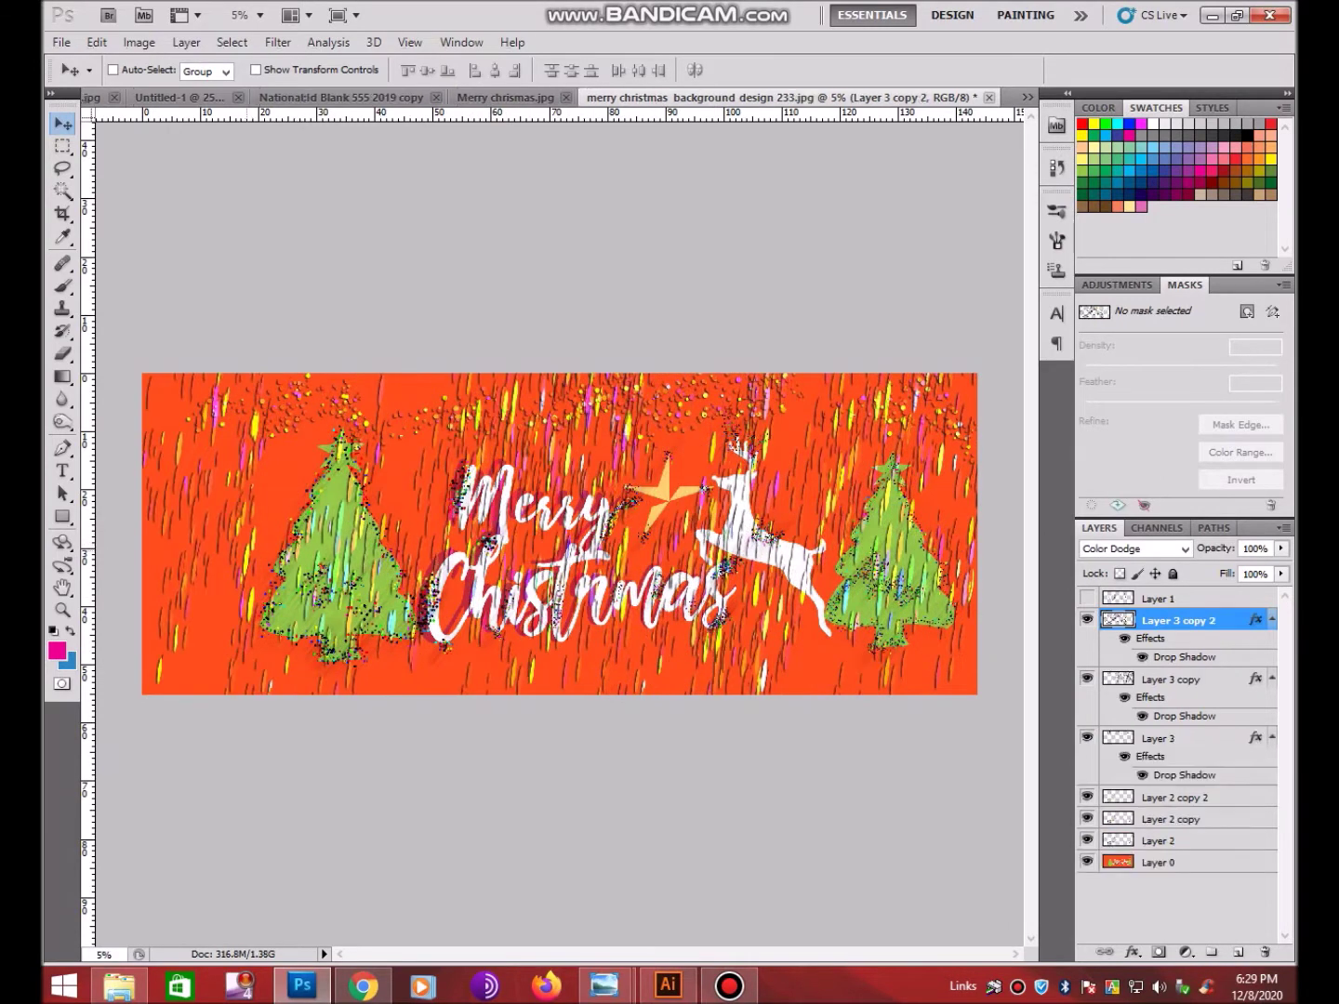
key(ctrl+t)
mouse_move(787, 602)
mouse_down()
mouse_move(368, 602)
mouse_move(375, 644)
mouse_up()
key(Return)
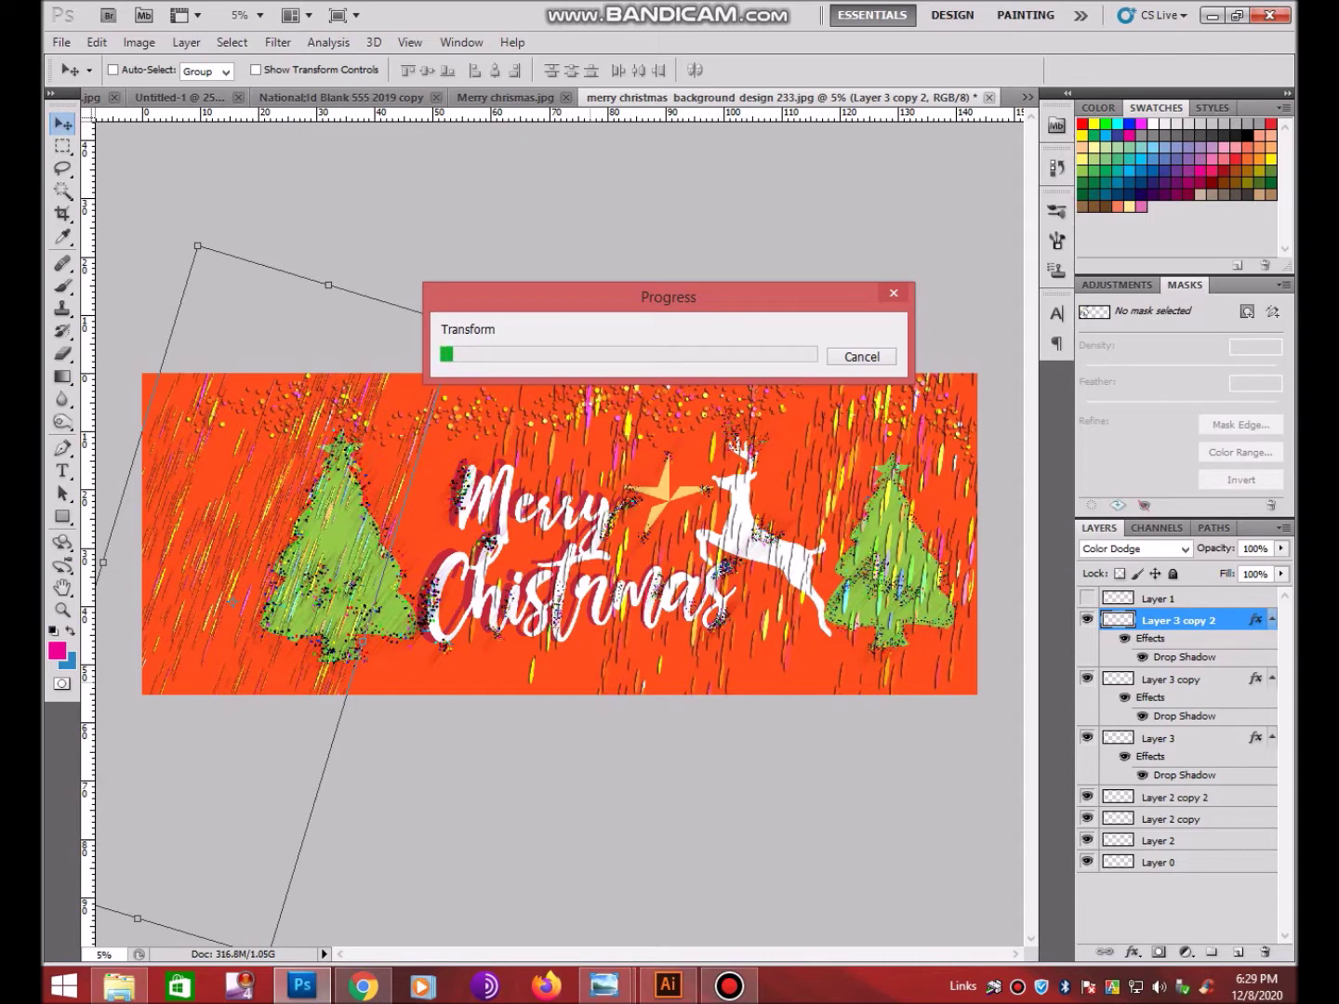
click(729, 986)
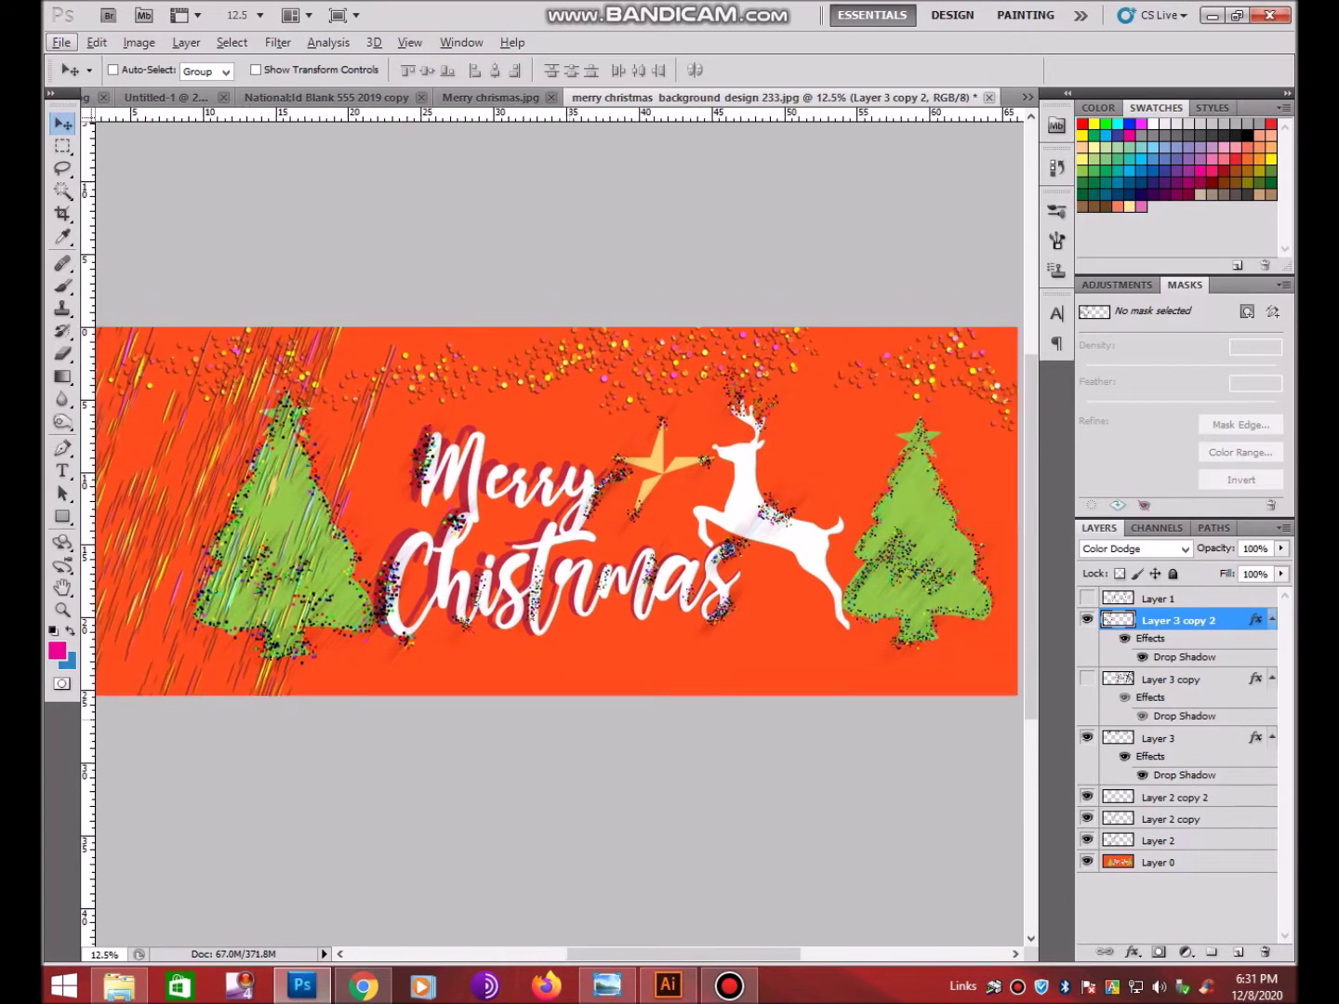
Alt-drag and duplicate the streak layer to spread more streaks across the banner
key(alt)
key(alt)
key(alt)
drag(279, 512, 483, 511)
scroll(558, 512, right, 3)
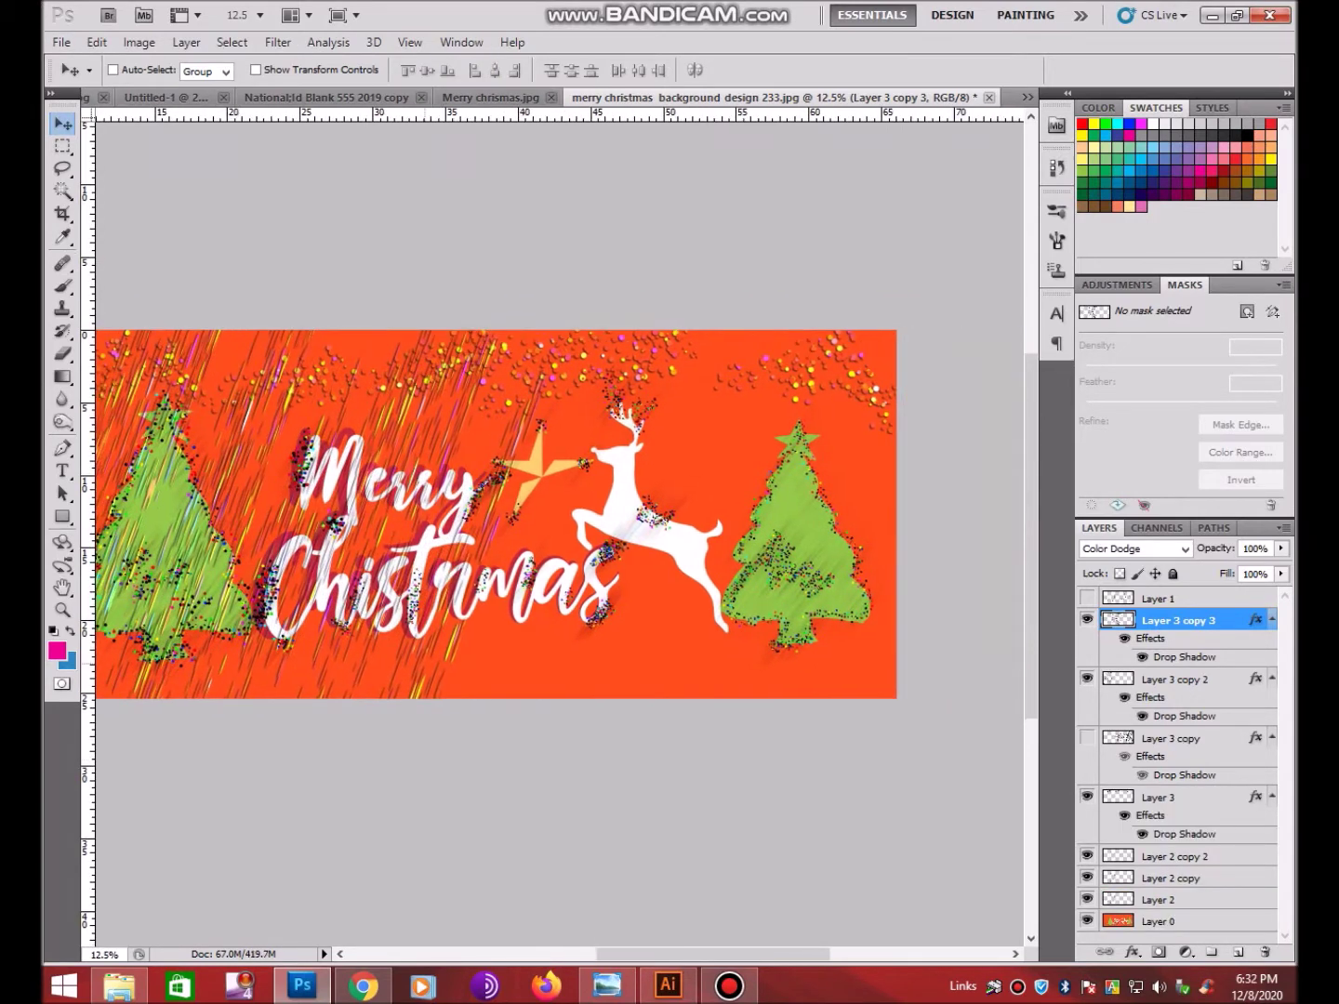
key(ctrl+j)
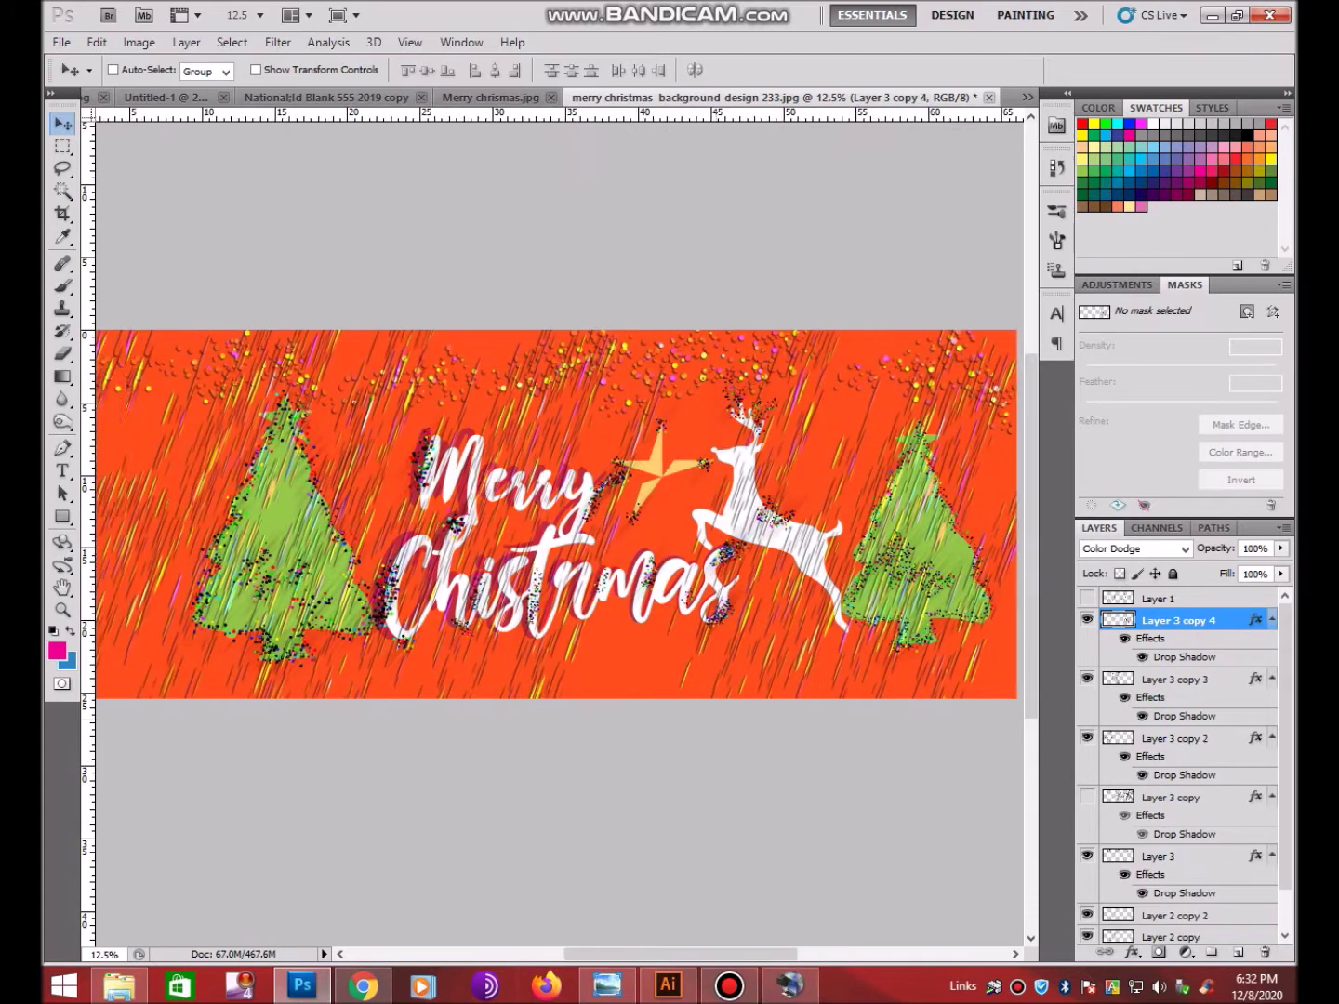
scroll(558, 511, left, 3)
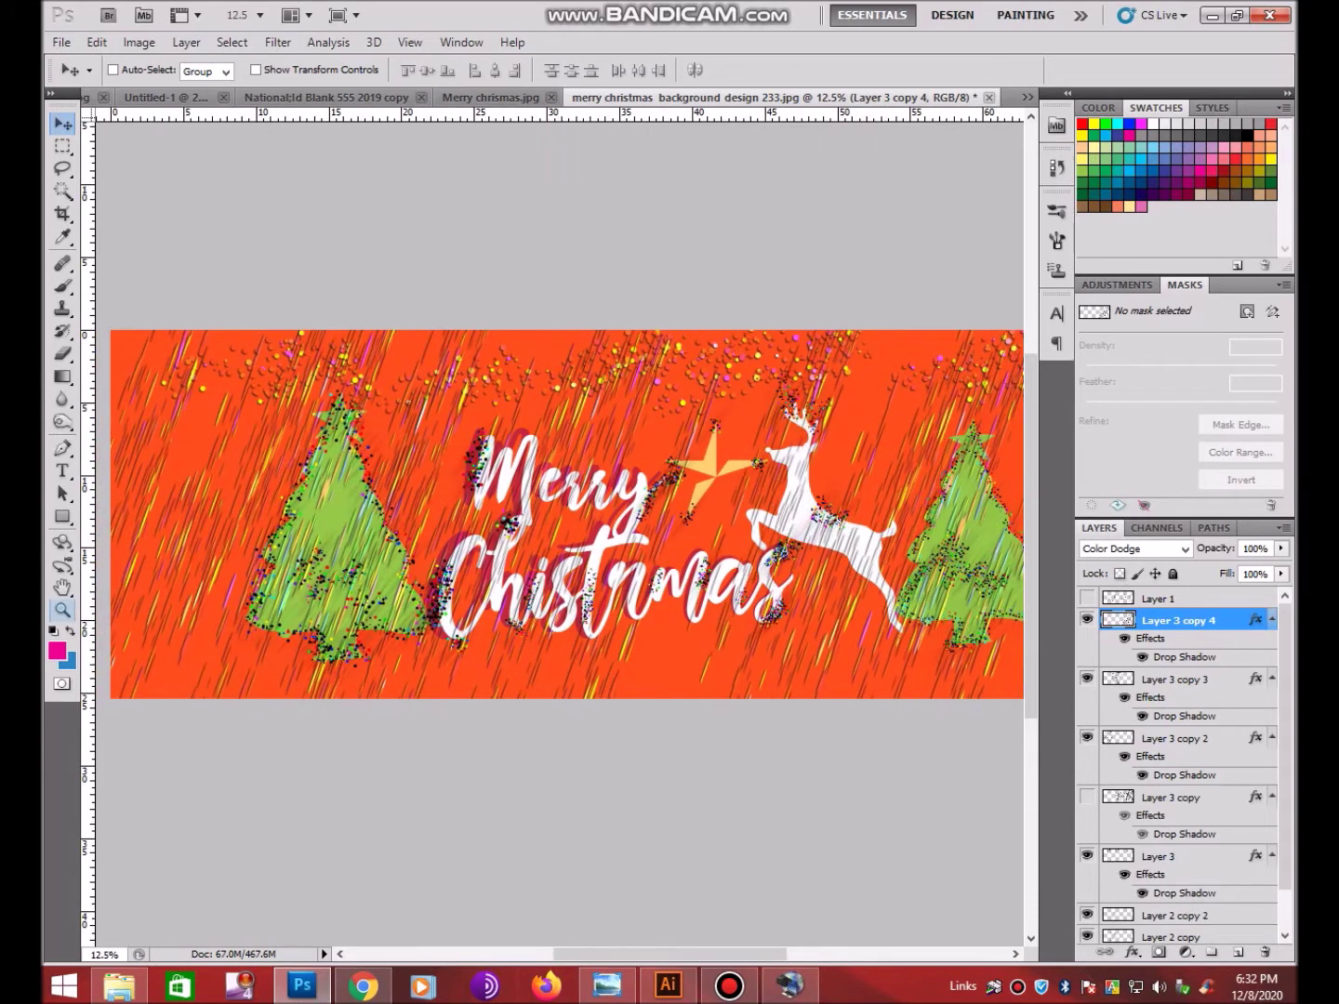
Duplicate the image as a new document, merge its visible layers and copy the result
click(62, 610)
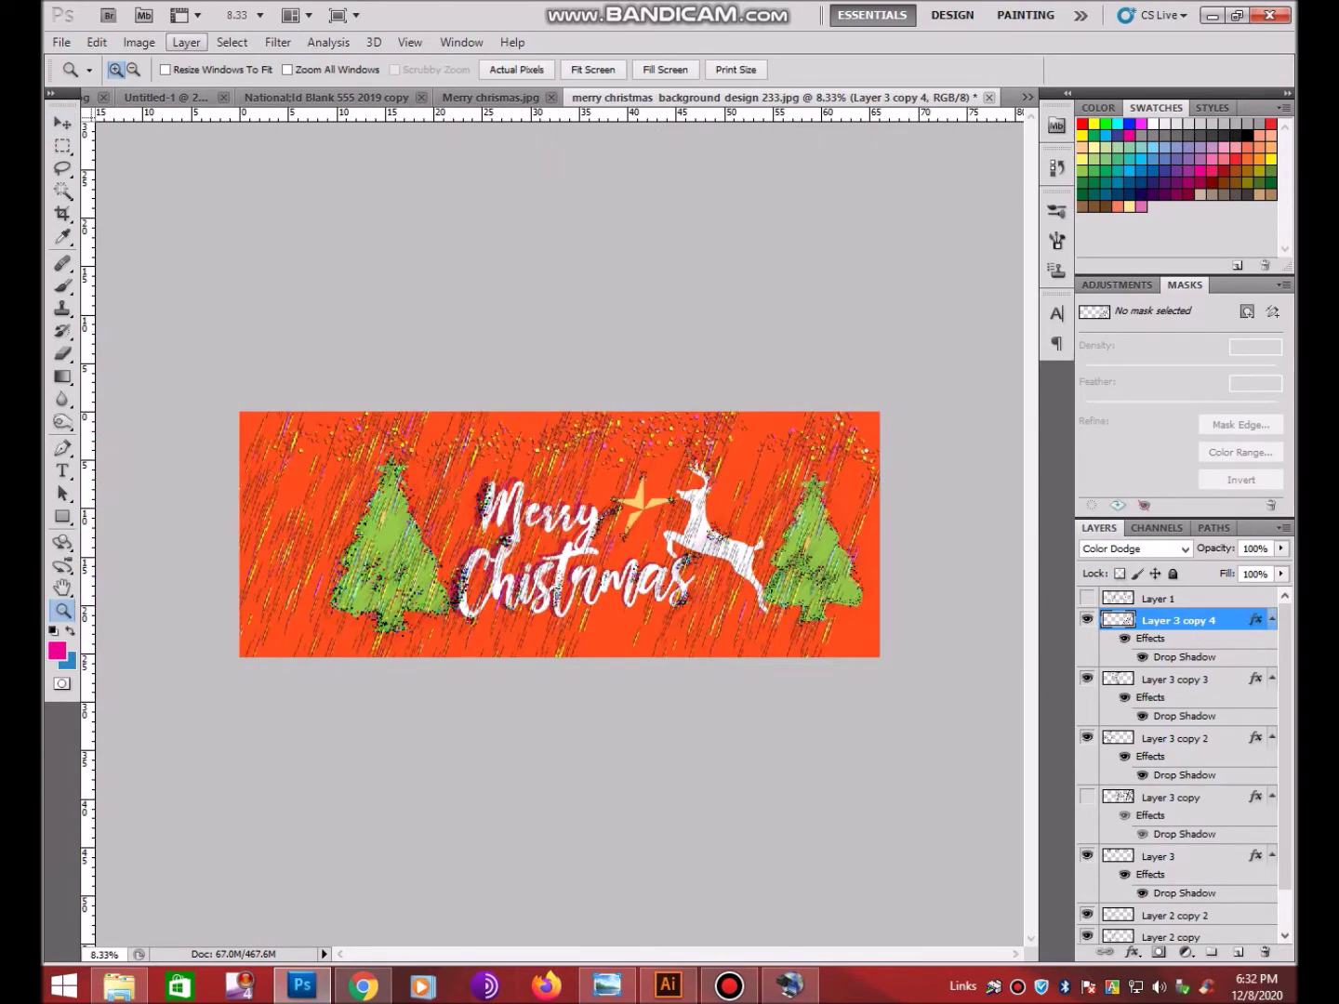
click(139, 41)
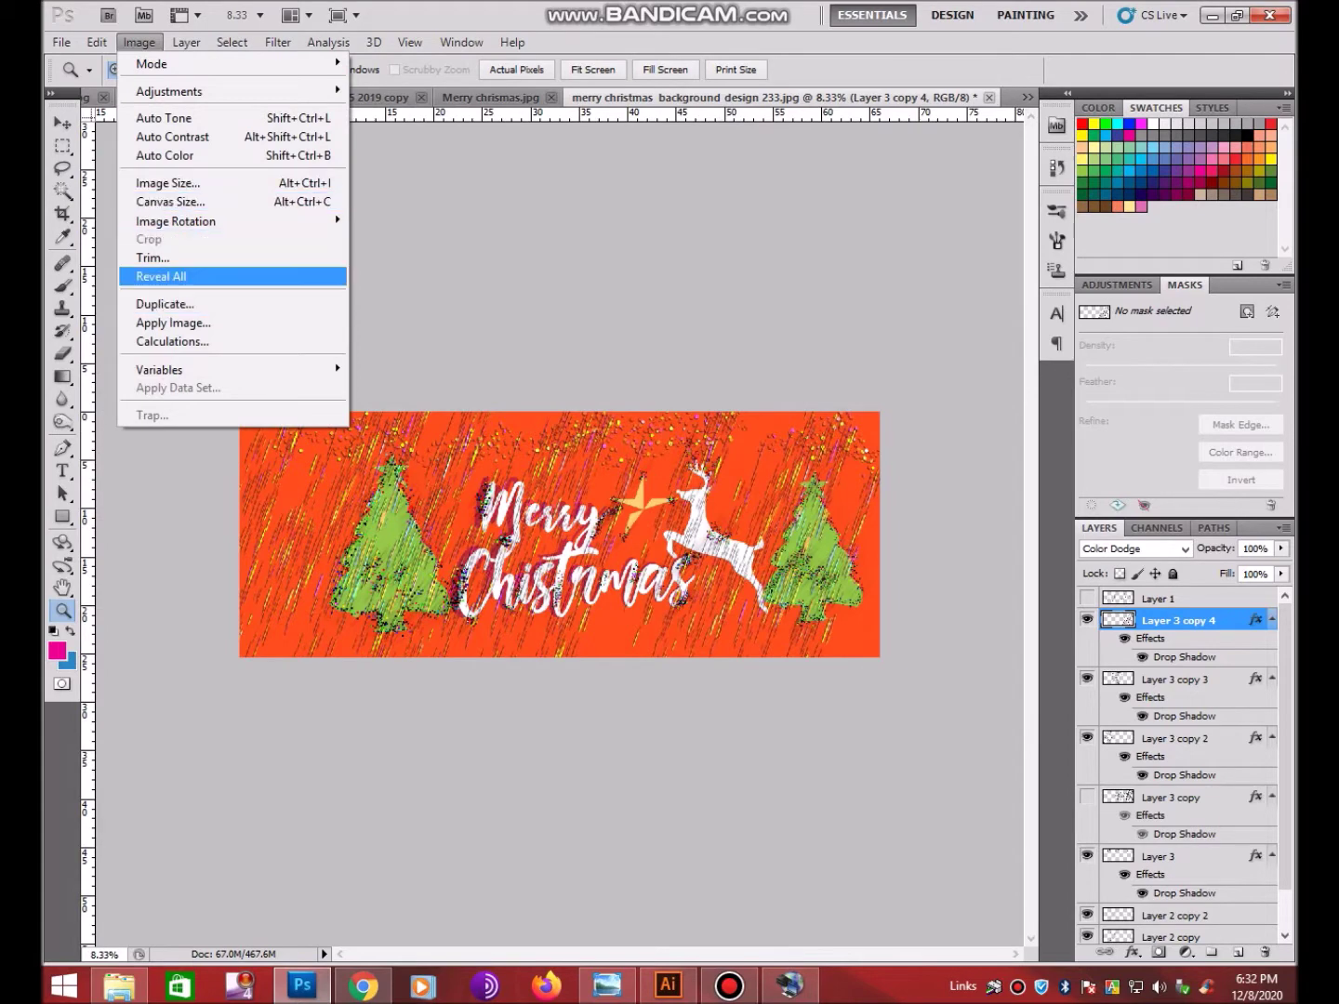
click(165, 304)
key(Return)
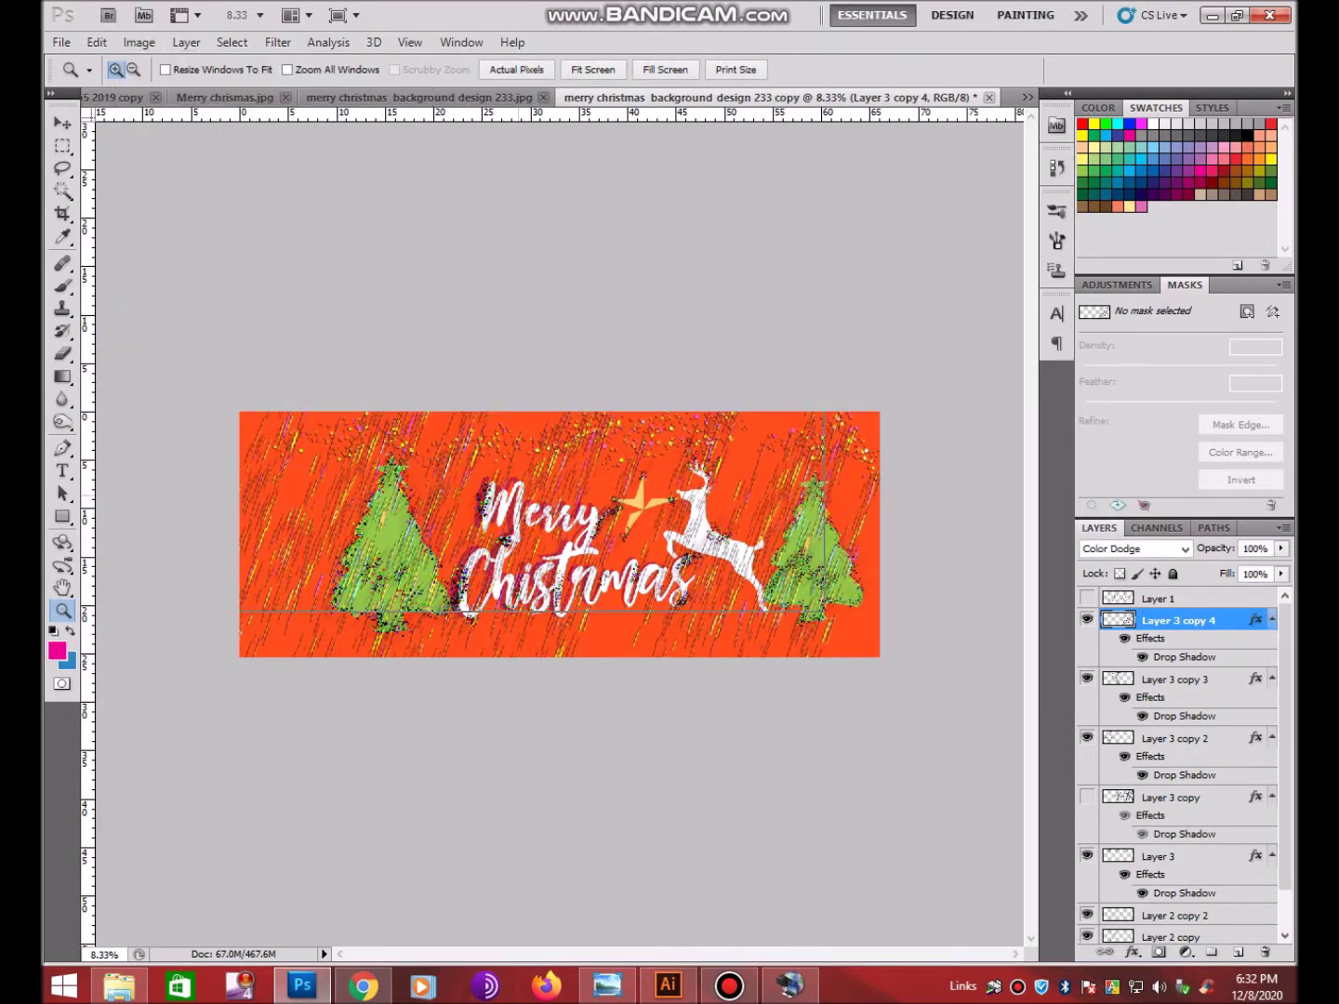
click(519, 496)
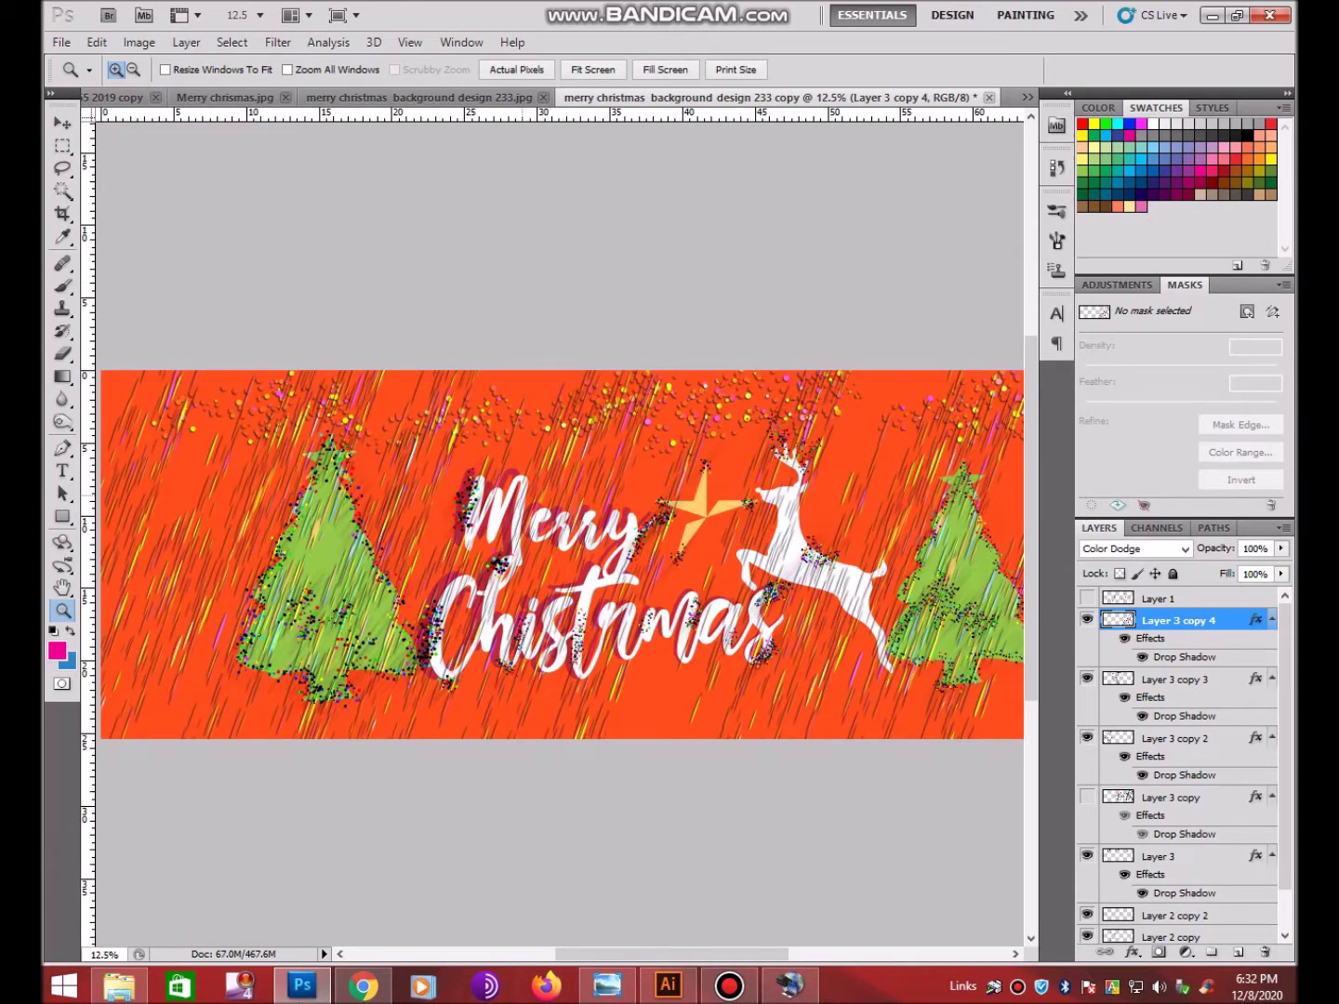
key(ctrl+shift+e)
key(ctrl+j)
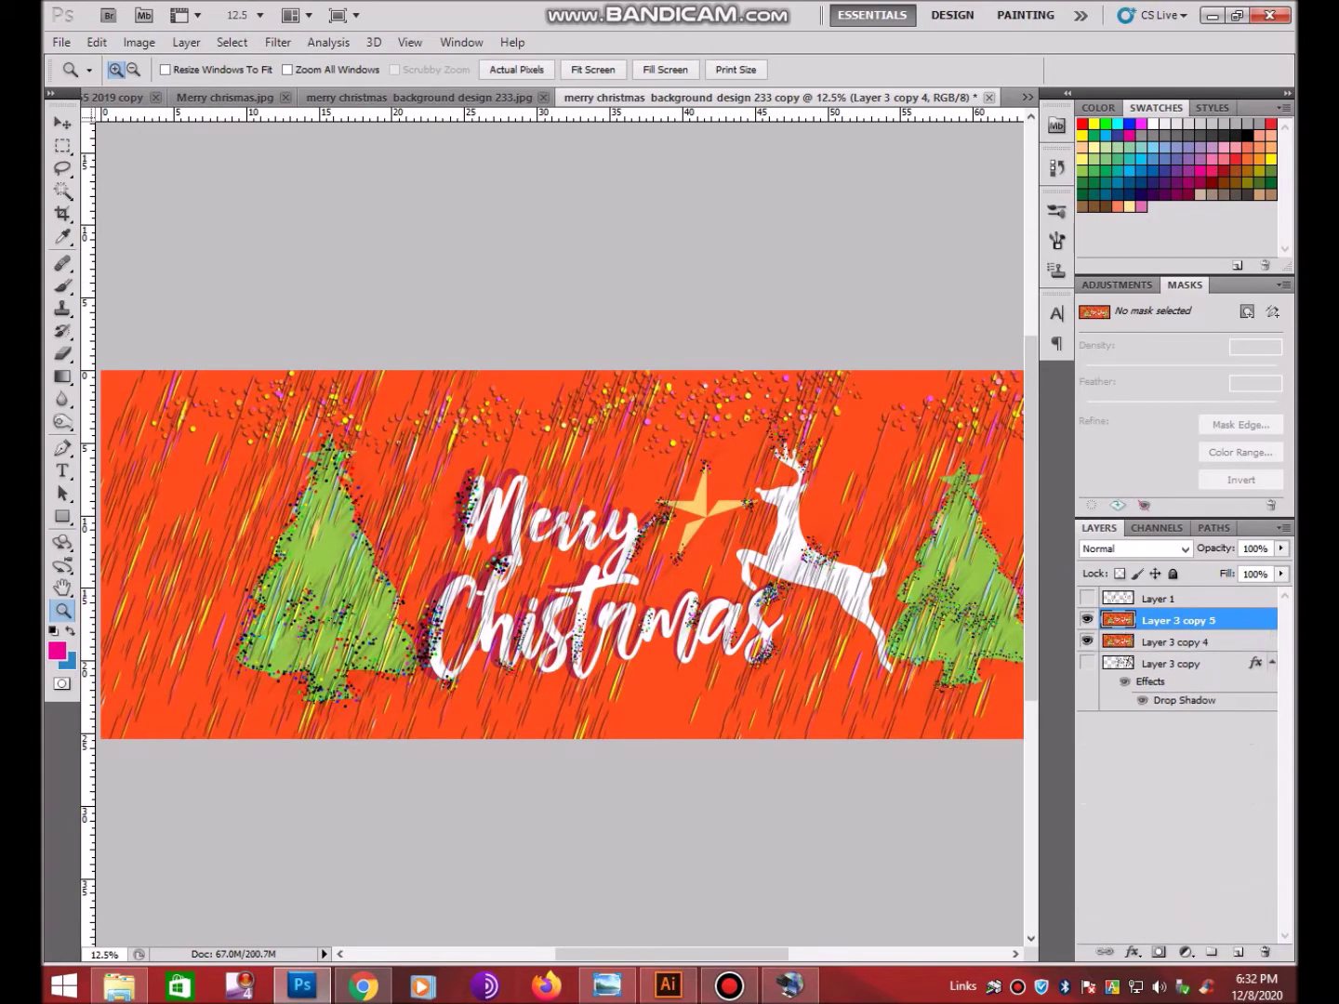
Apply an S-shaped curve that lifts the midtones and darkens the shadows
key(ctrl+m)
drag(911, 313, 933, 311)
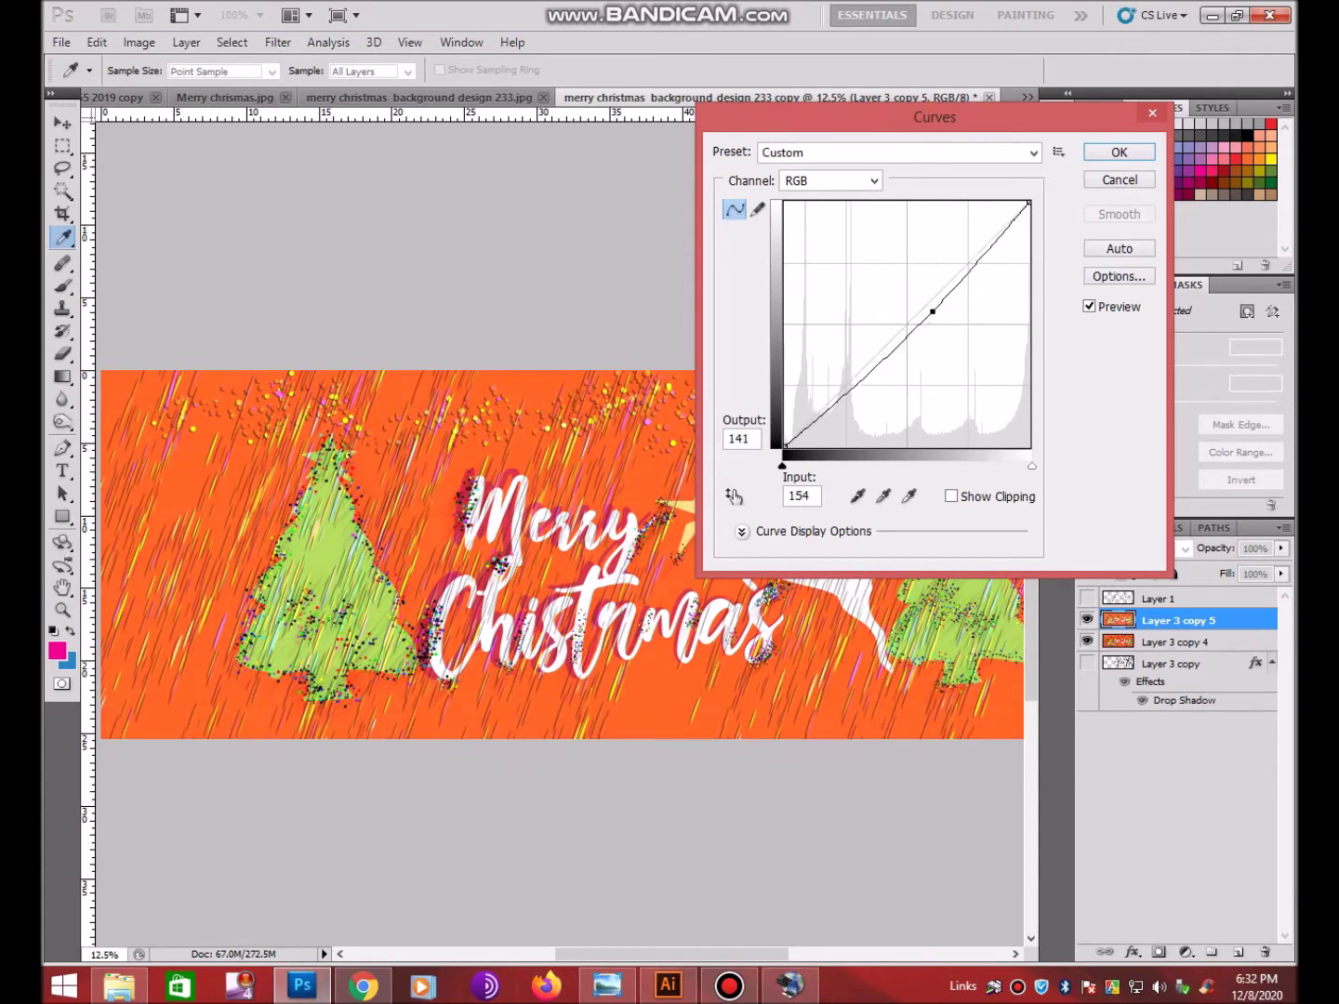
click(872, 372)
drag(873, 371, 877, 385)
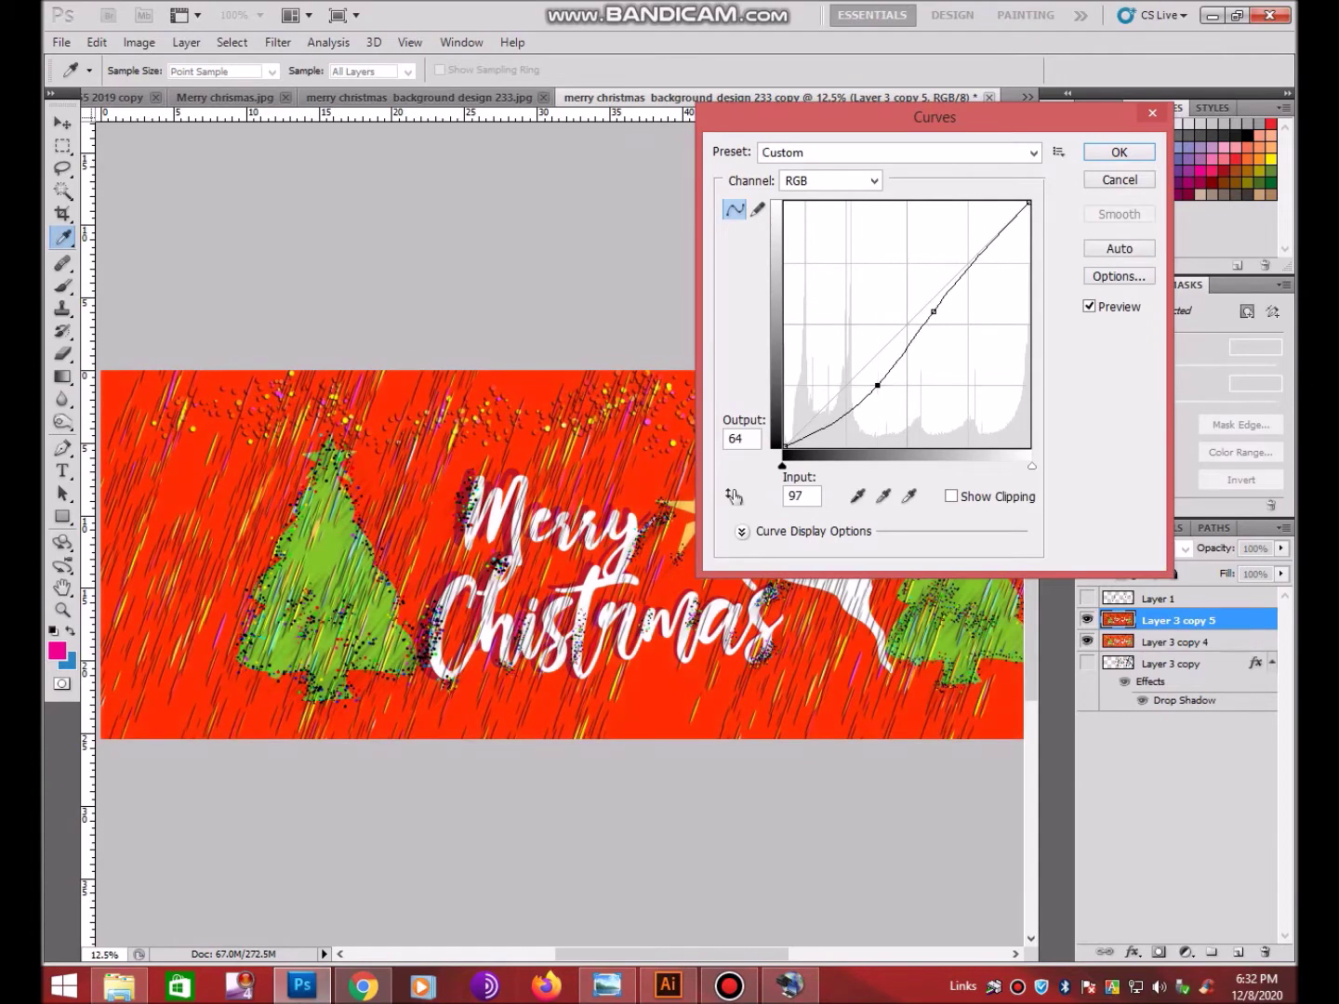
click(1118, 151)
Set Color Balance midtones to -94, +19, -40 so the trees turn vivid green
key(ctrl+b)
drag(924, 227, 831, 227)
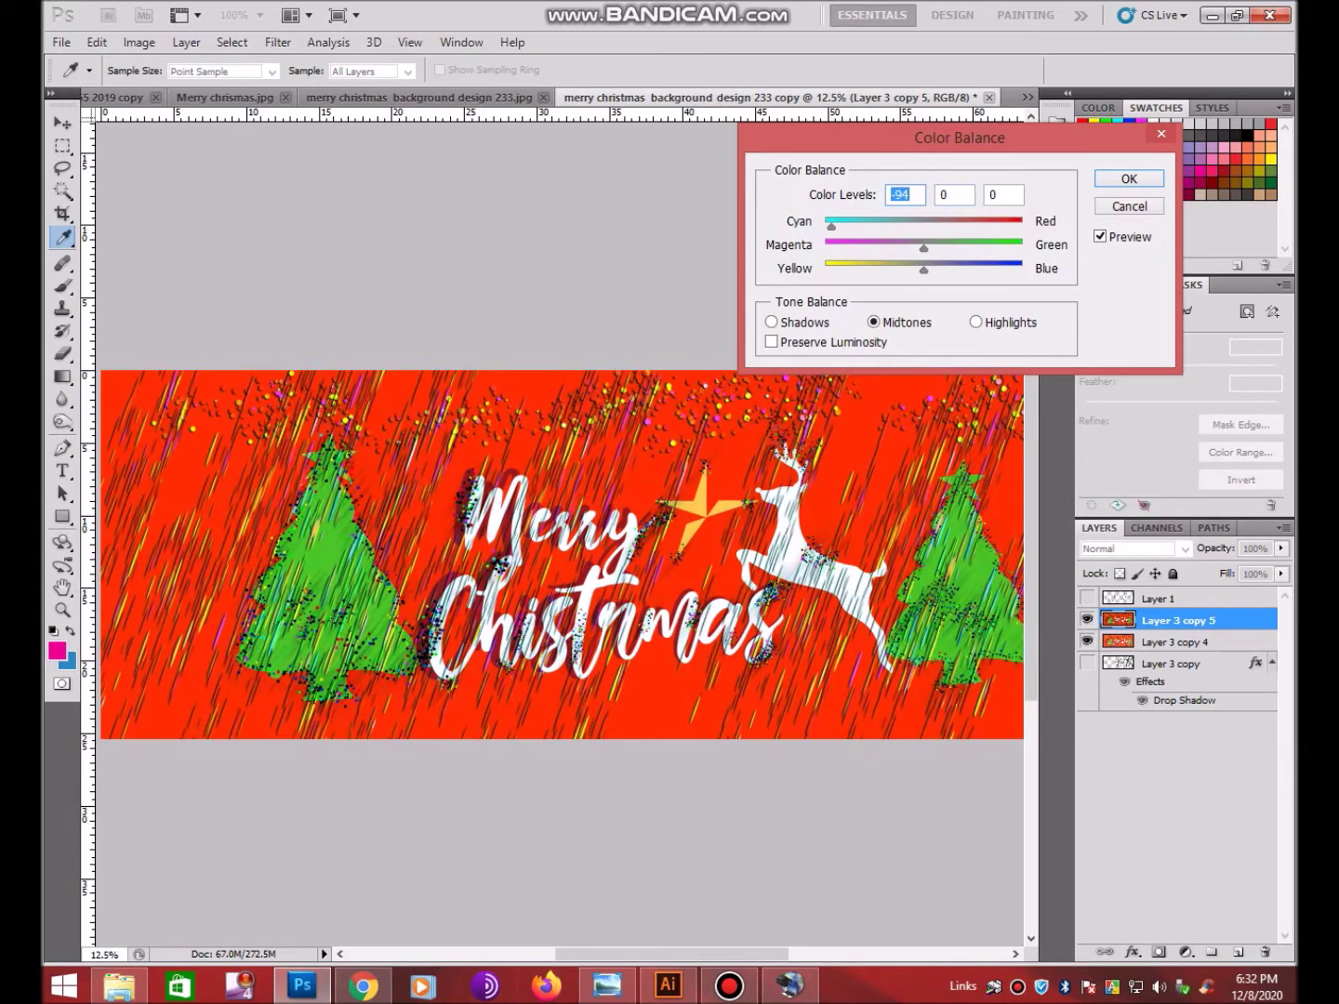
mouse_move(923, 248)
mouse_down()
mouse_move(1023, 248)
mouse_move(924, 247)
mouse_move(943, 247)
mouse_move(953, 269)
mouse_move(885, 270)
mouse_up()
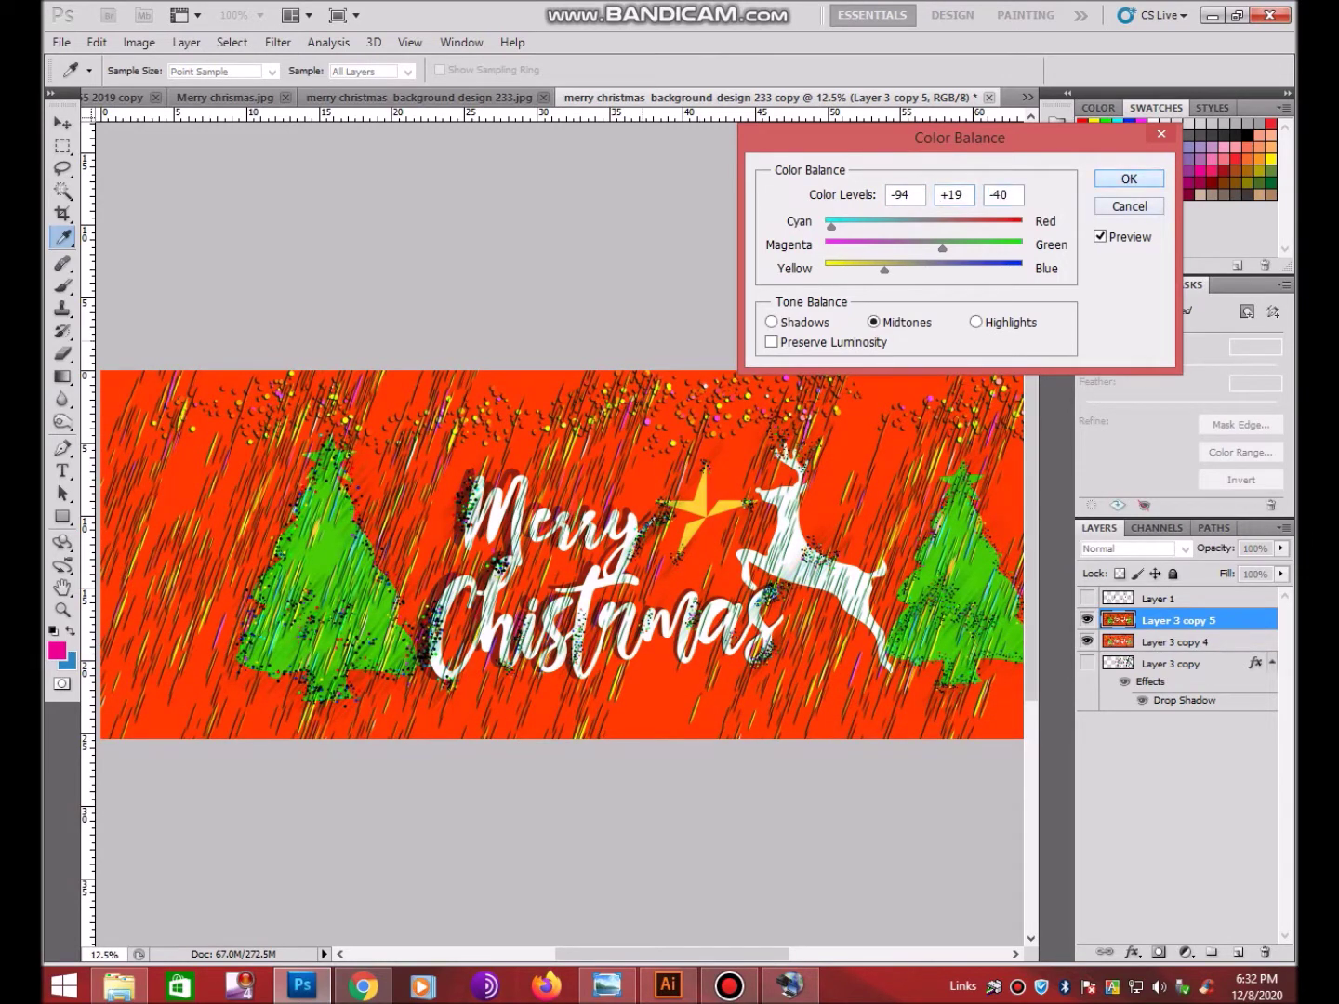
key(Return)
key(z)
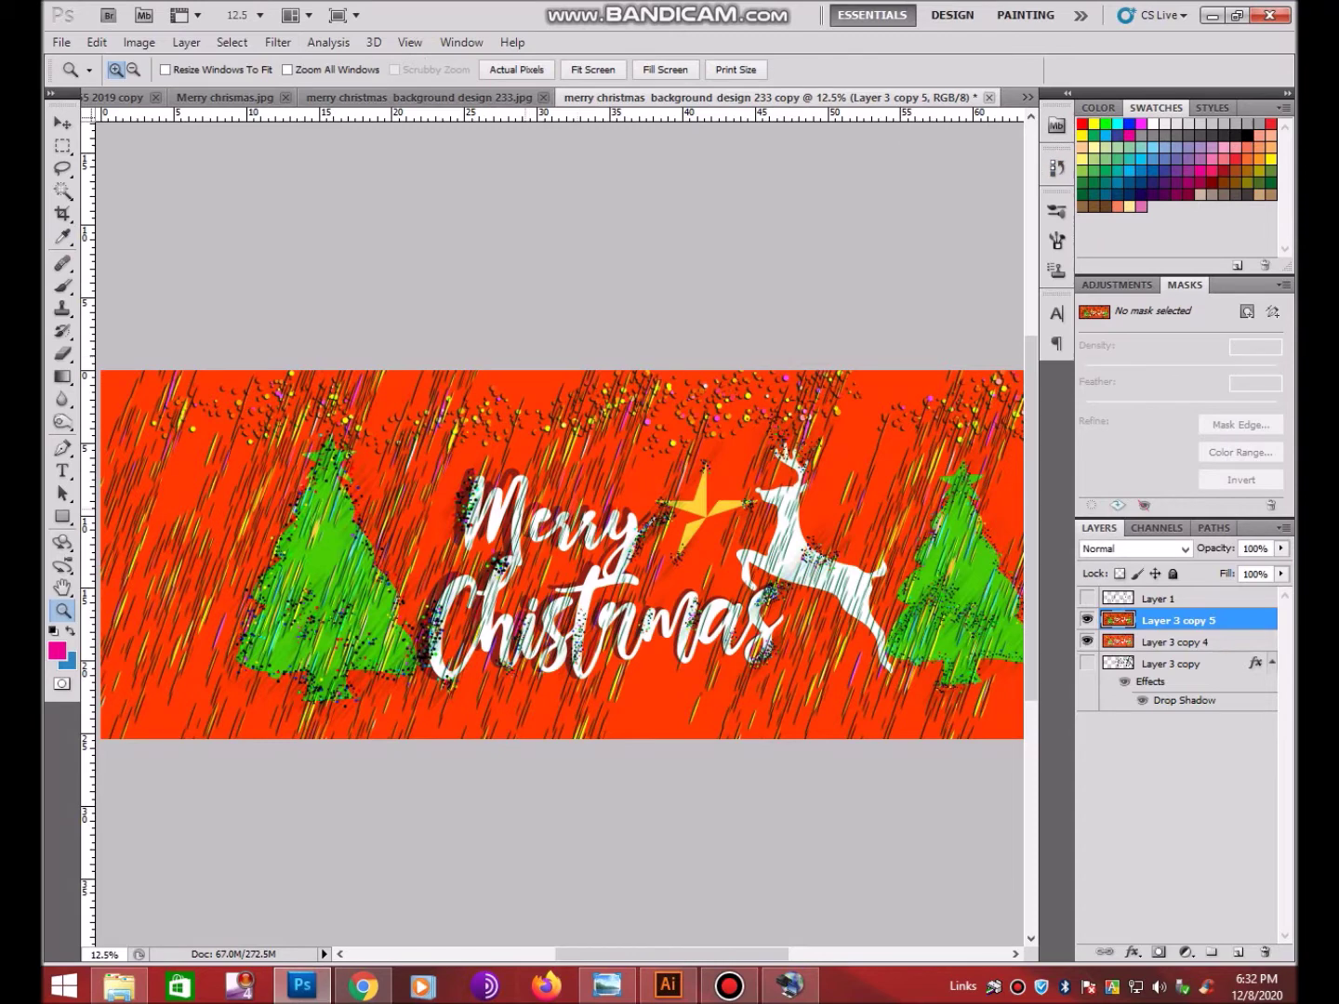
Add a Color Overlay layer style and set its blend mode to Overlay
click(186, 42)
mouse_move(213, 148)
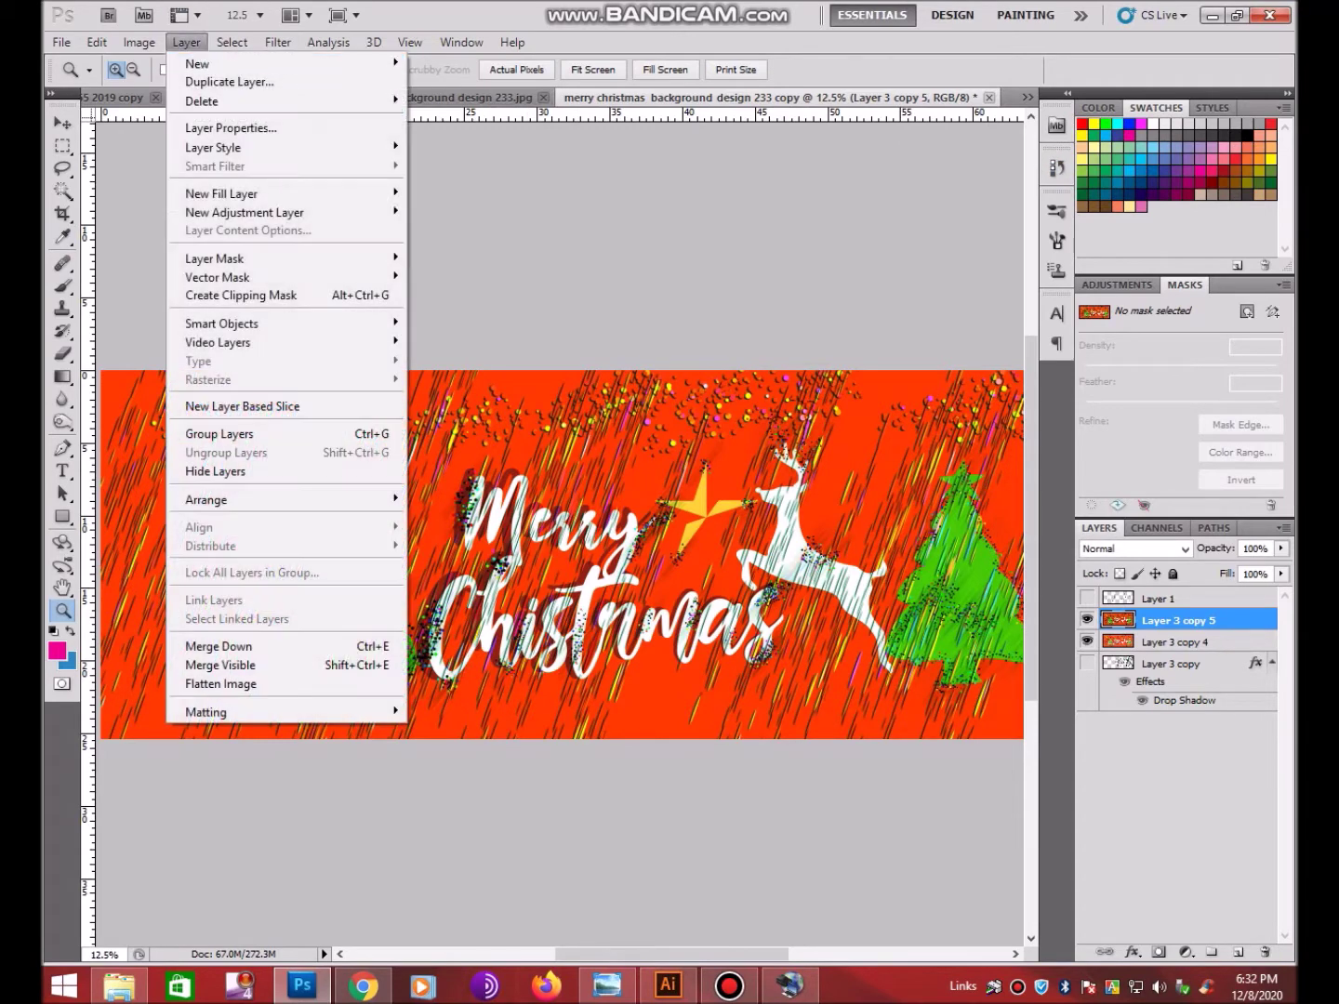
click(461, 287)
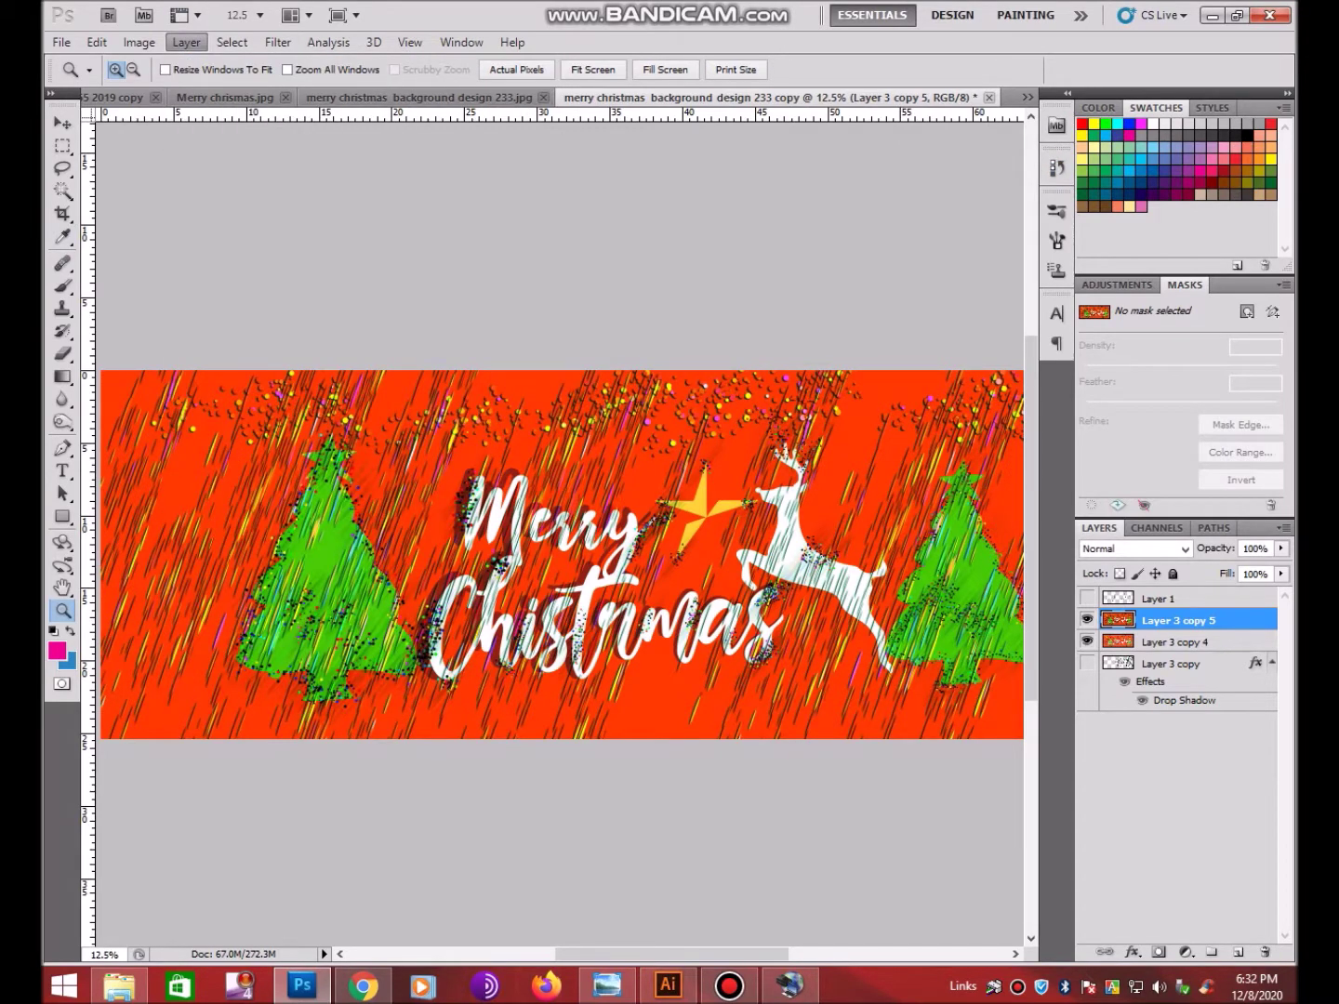
click(1042, 248)
click(1019, 315)
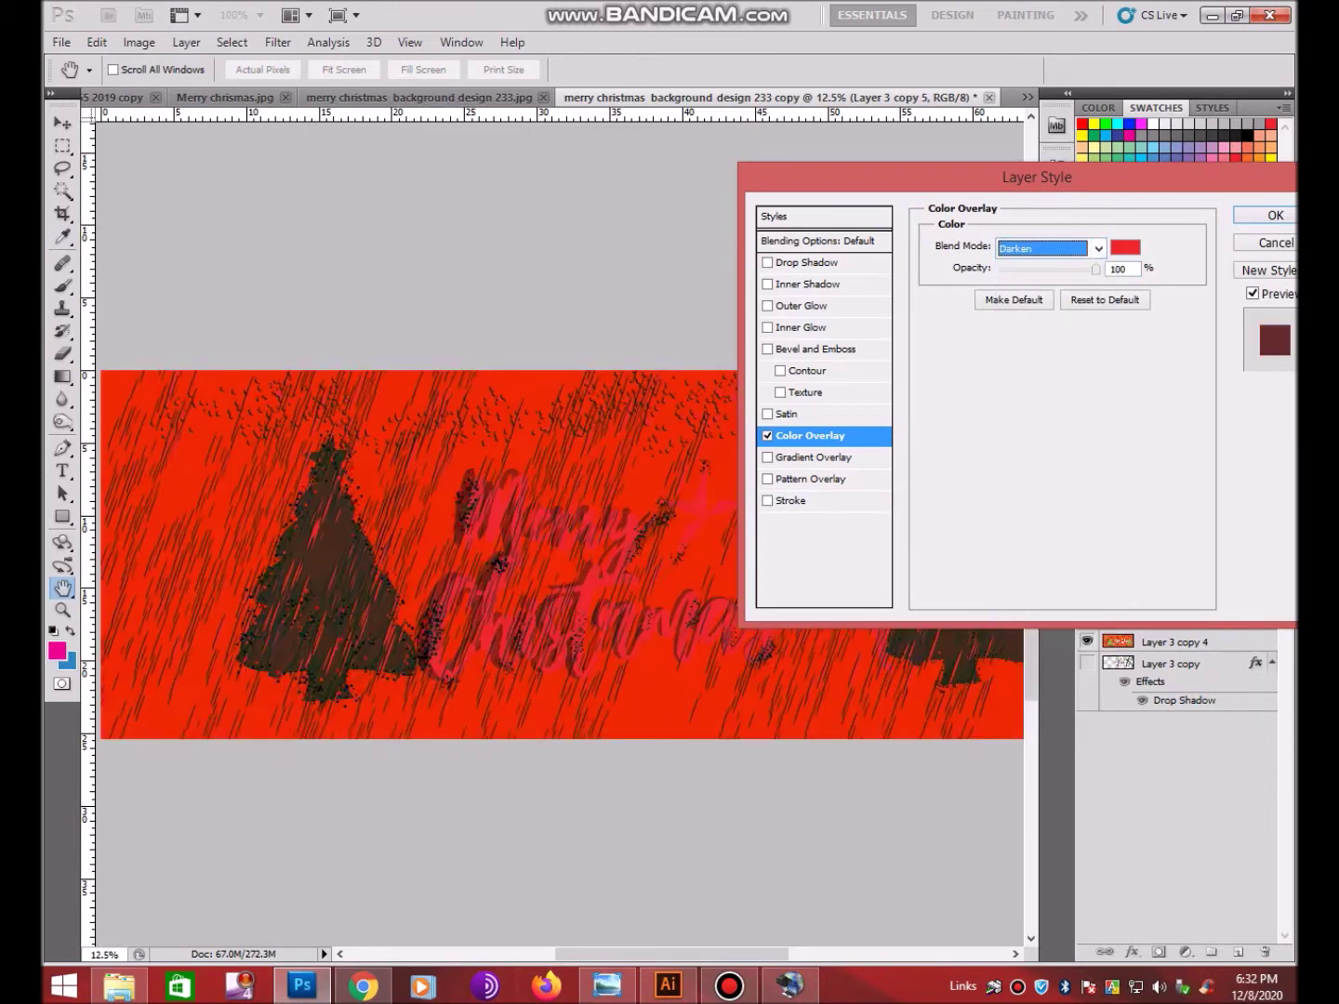
mouse_move(930, 177)
mouse_down()
mouse_move(1046, 70)
mouse_move(864, 23)
mouse_up()
key(Down)
key(Down)
key(Down)
key(Down)
key(Up)
key(Down)
key(Down)
key(Down)
key(Down)
key(Down)
key(Down)
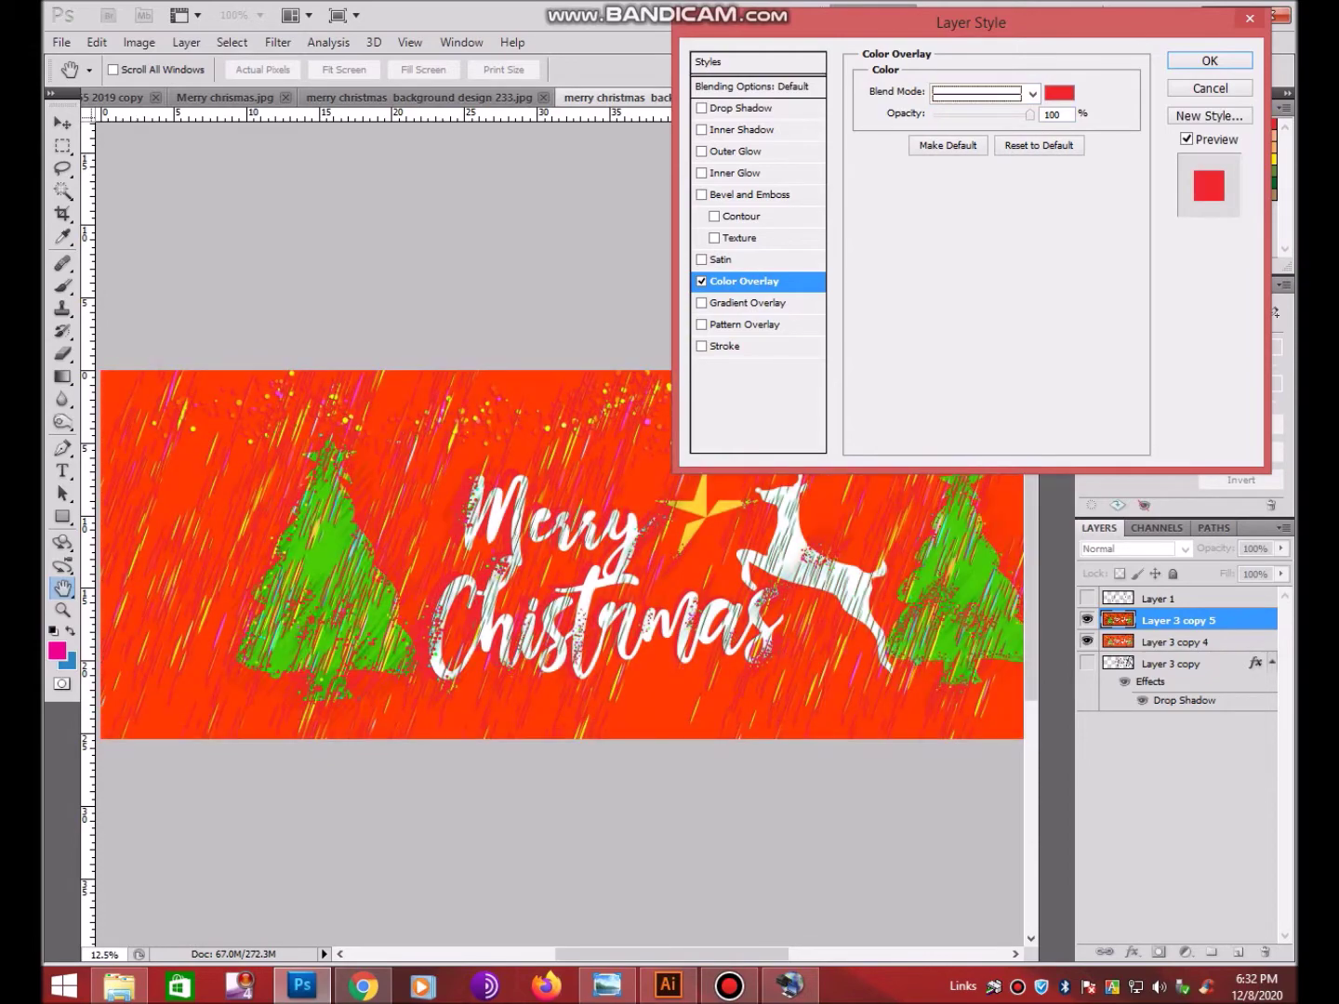
key(Down)
key(Down)
key(Down)
key(Up)
key(Up)
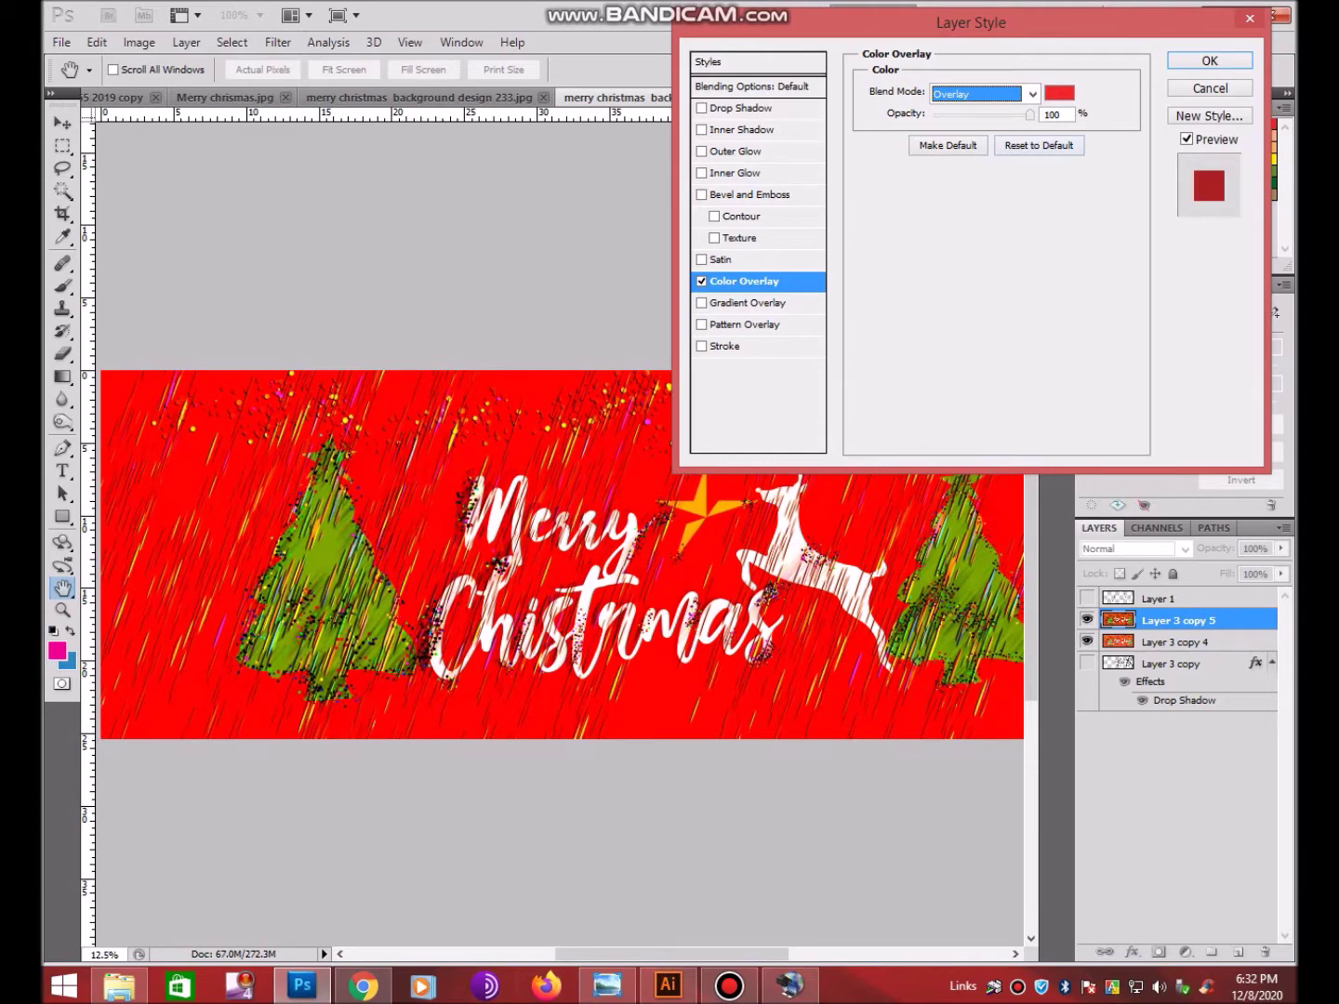
Enter new colour values for the overlay in the colour picker
click(1059, 93)
drag(521, 207, 999, 89)
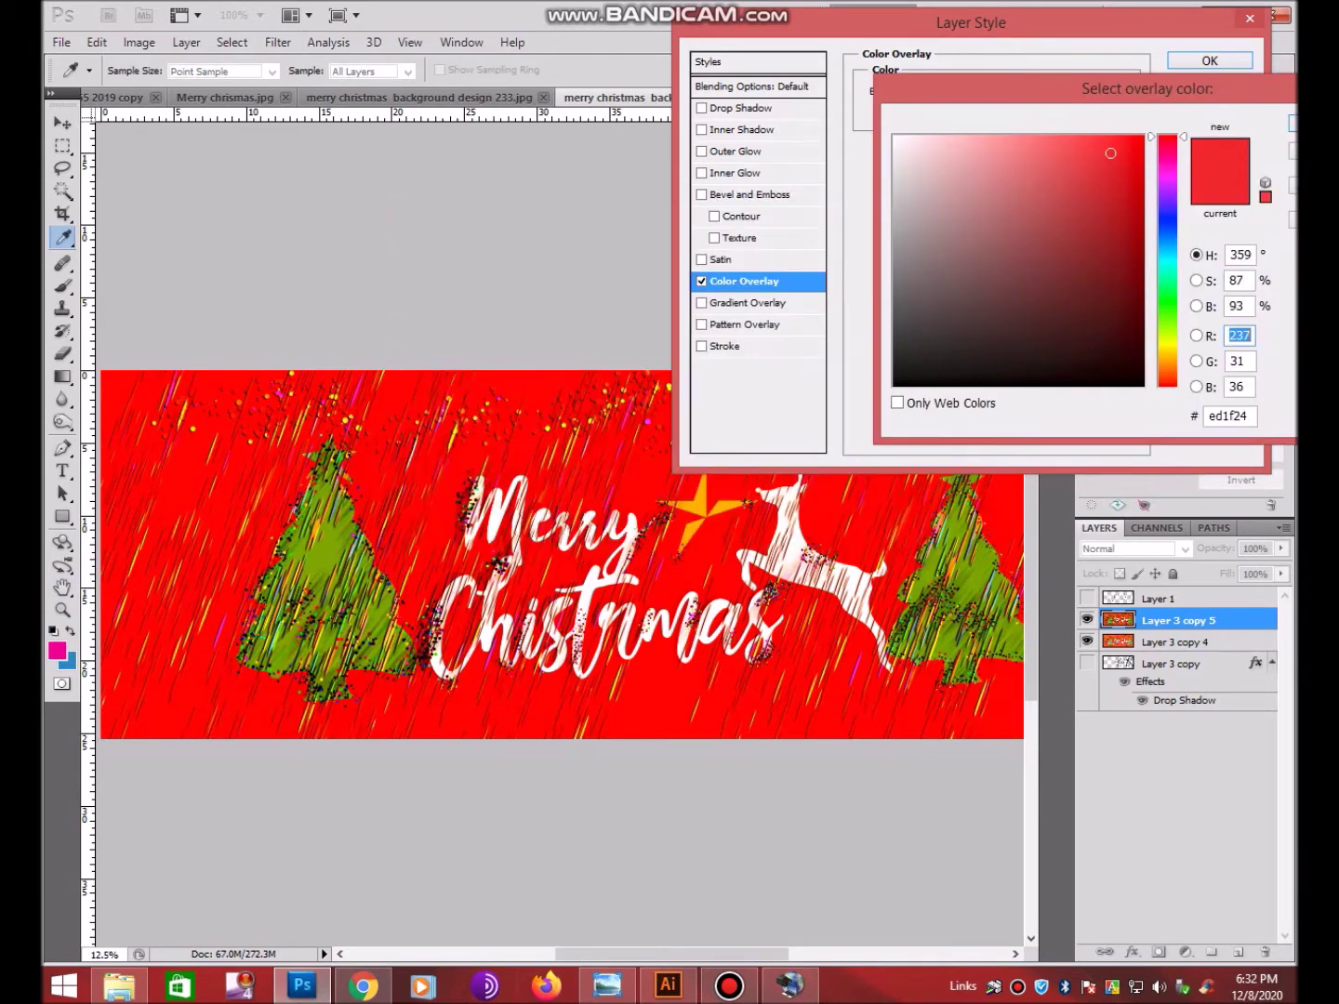
key(Tab)
text(28)
key(Tab)
text(58)
key(shift+Tab)
key(shift+Tab)
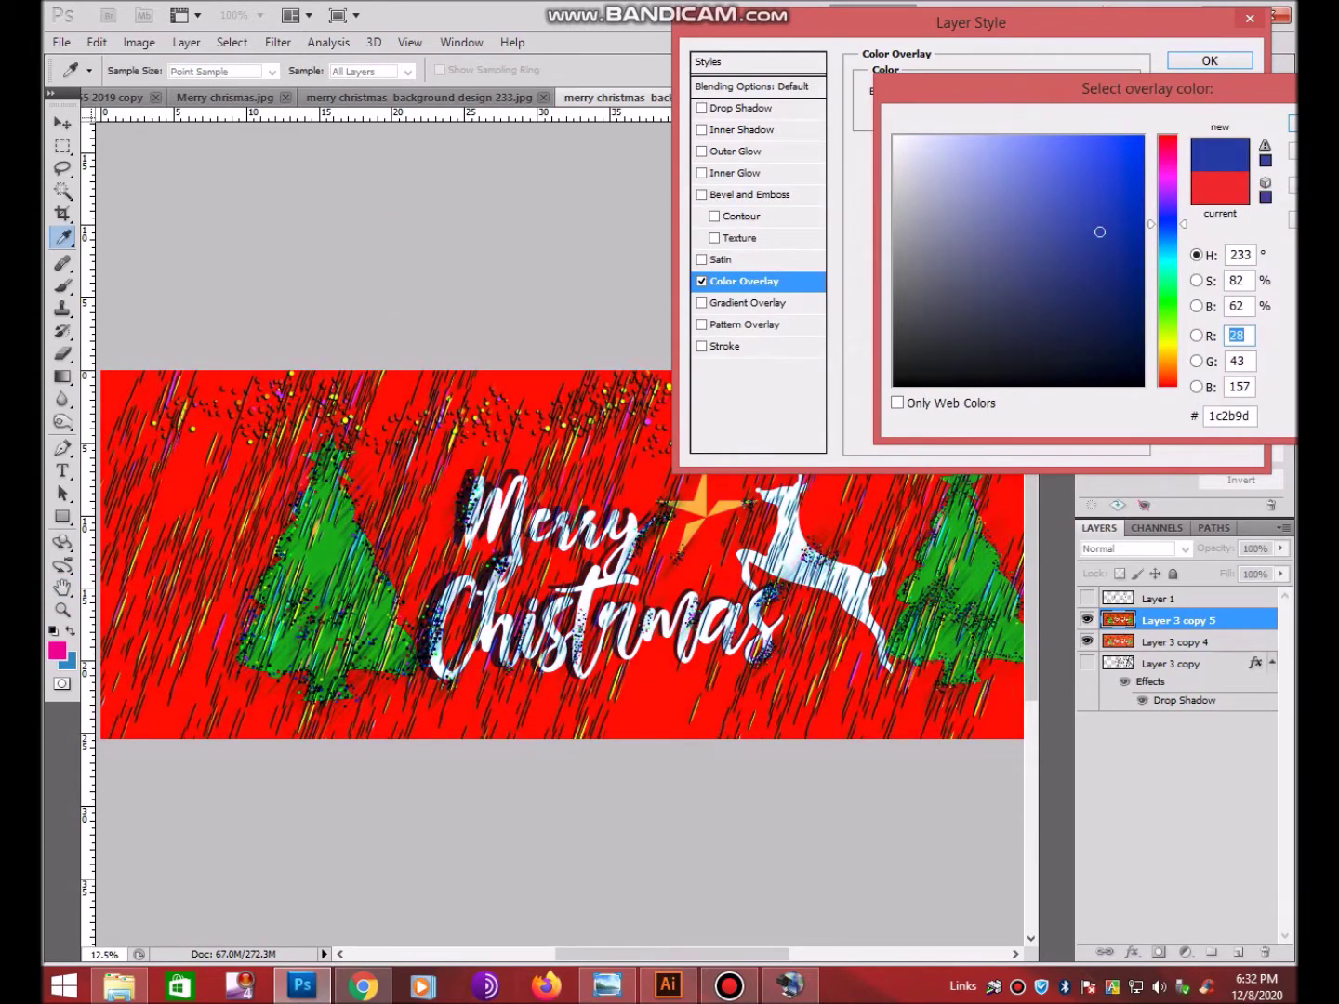
text(157)
key(Tab)
text(223)
key(Tab)
text(37)
key(shift+Tab)
key(shift+Tab)
text(50)
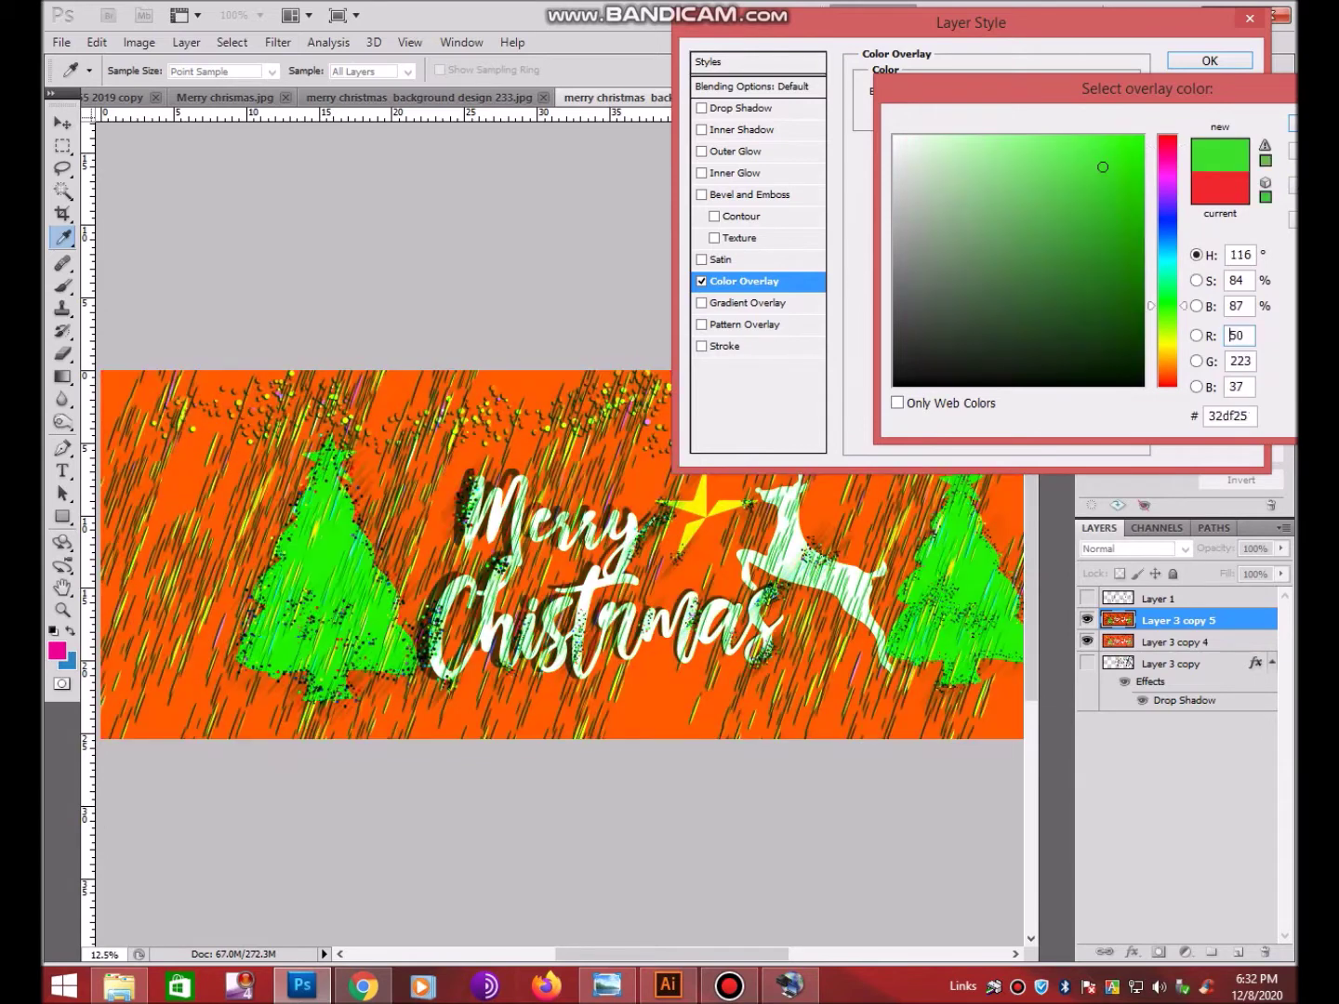
Pick a bright, pure green for the overlay and apply the effect
click(1127, 157)
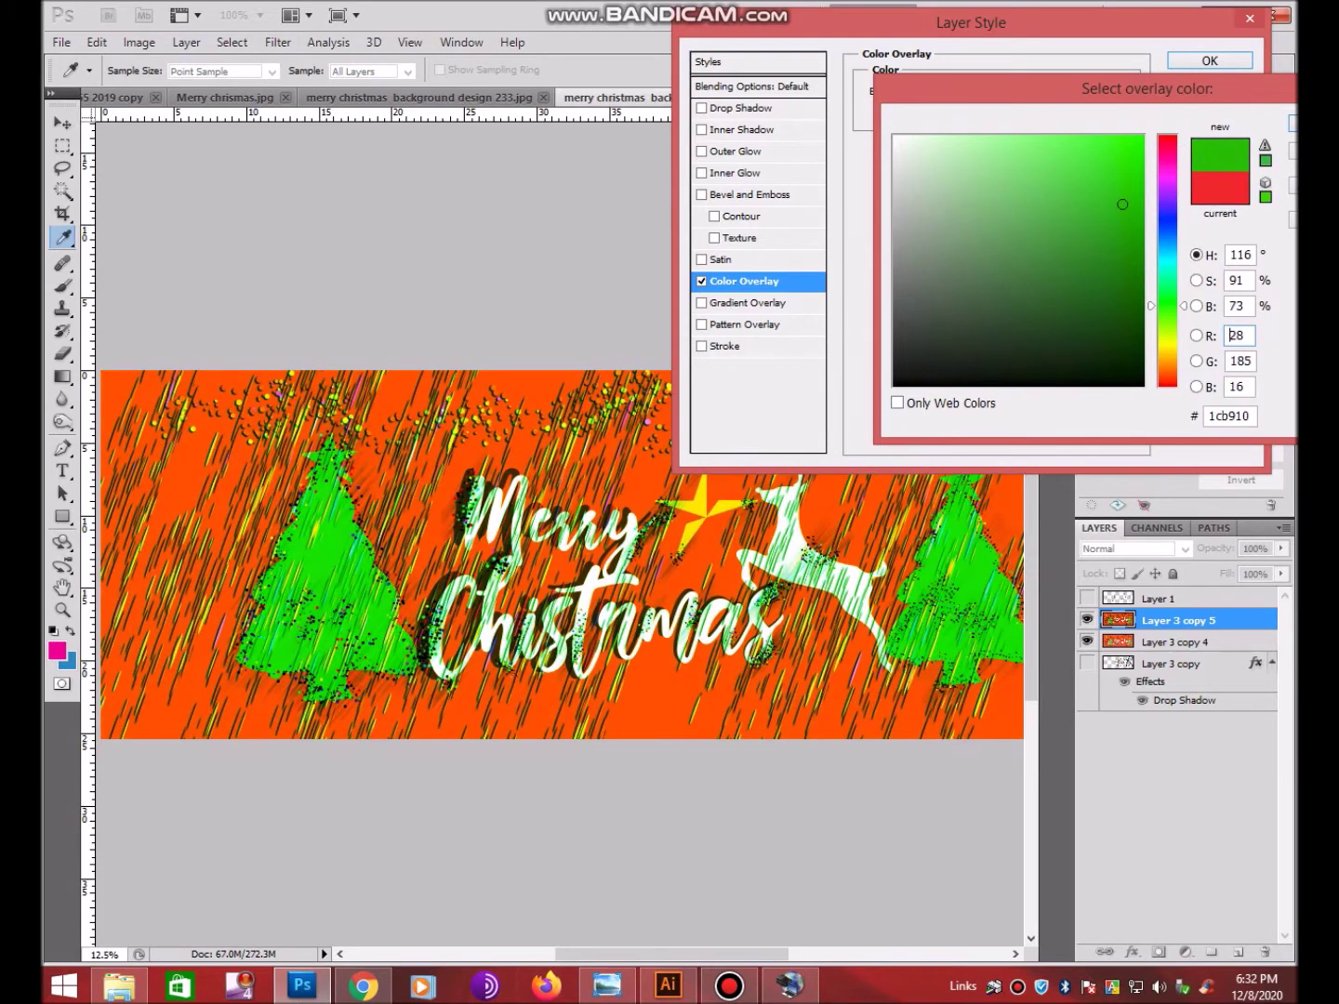
click(1114, 162)
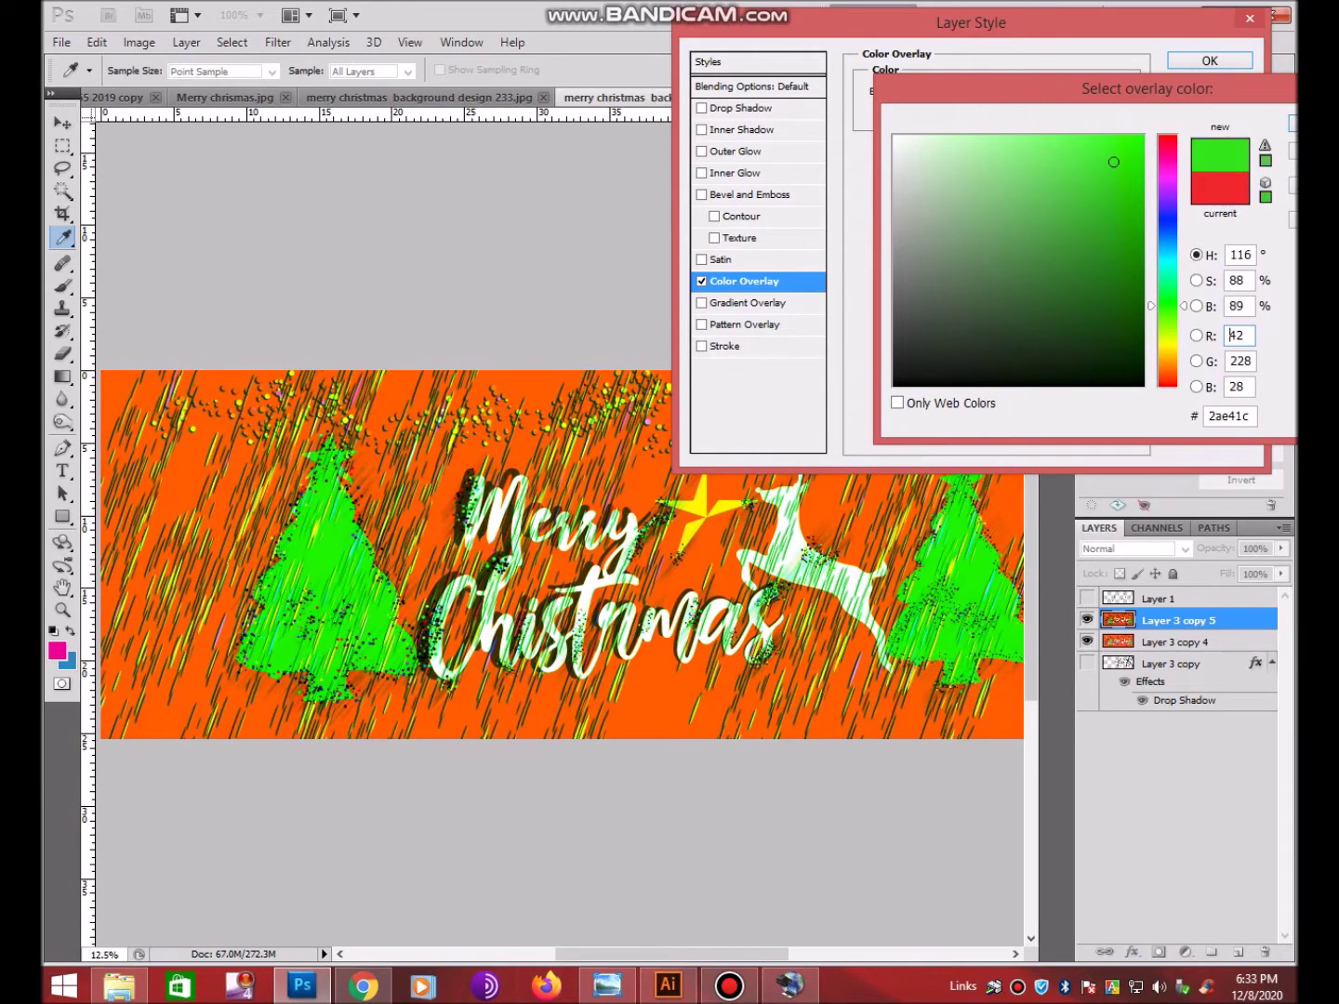
click(1127, 140)
mouse_move(1167, 306)
mouse_down()
mouse_move(1167, 342)
mouse_move(1167, 145)
mouse_move(1168, 321)
mouse_move(1168, 300)
mouse_up()
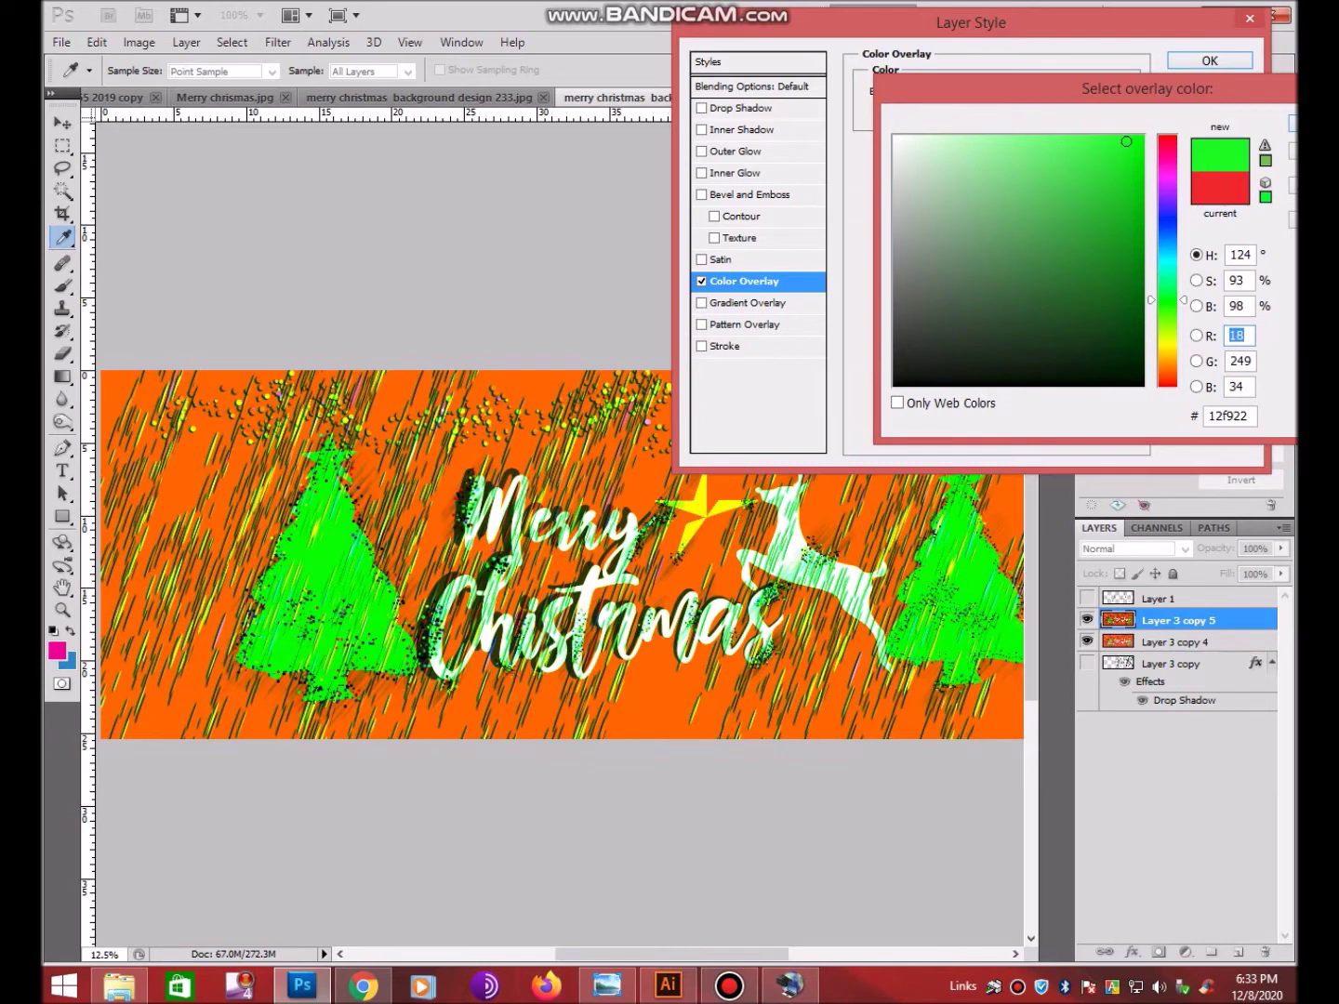
text(88)
key(Return)
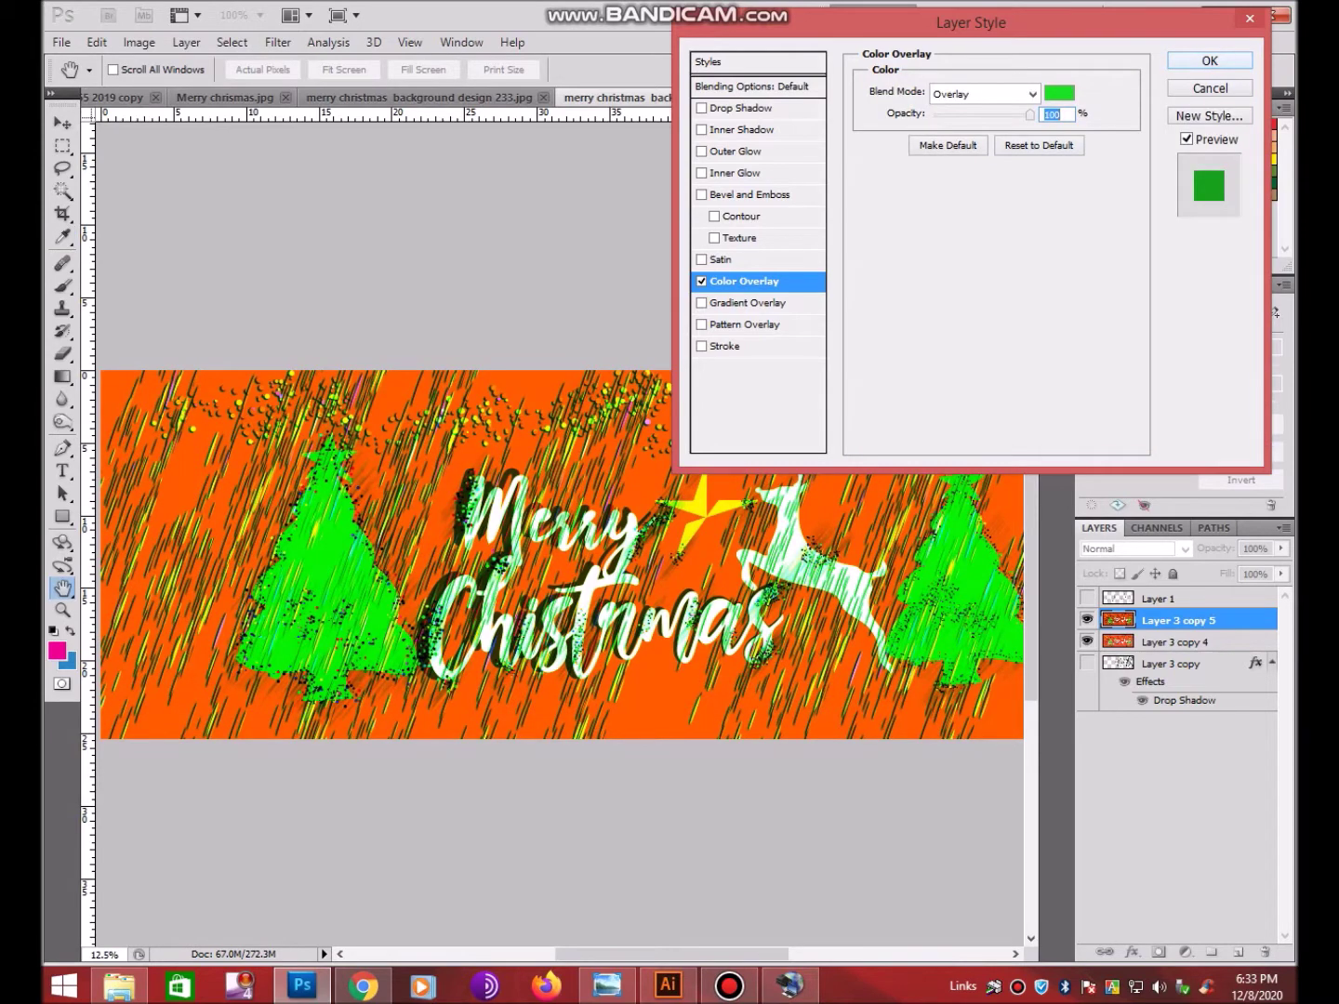
key(Return)
Duplicate the green-tinted layer
key(ctrl+plus)
key(ctrl+minus)
key(ctrl+minus)
key(ctrl+j)
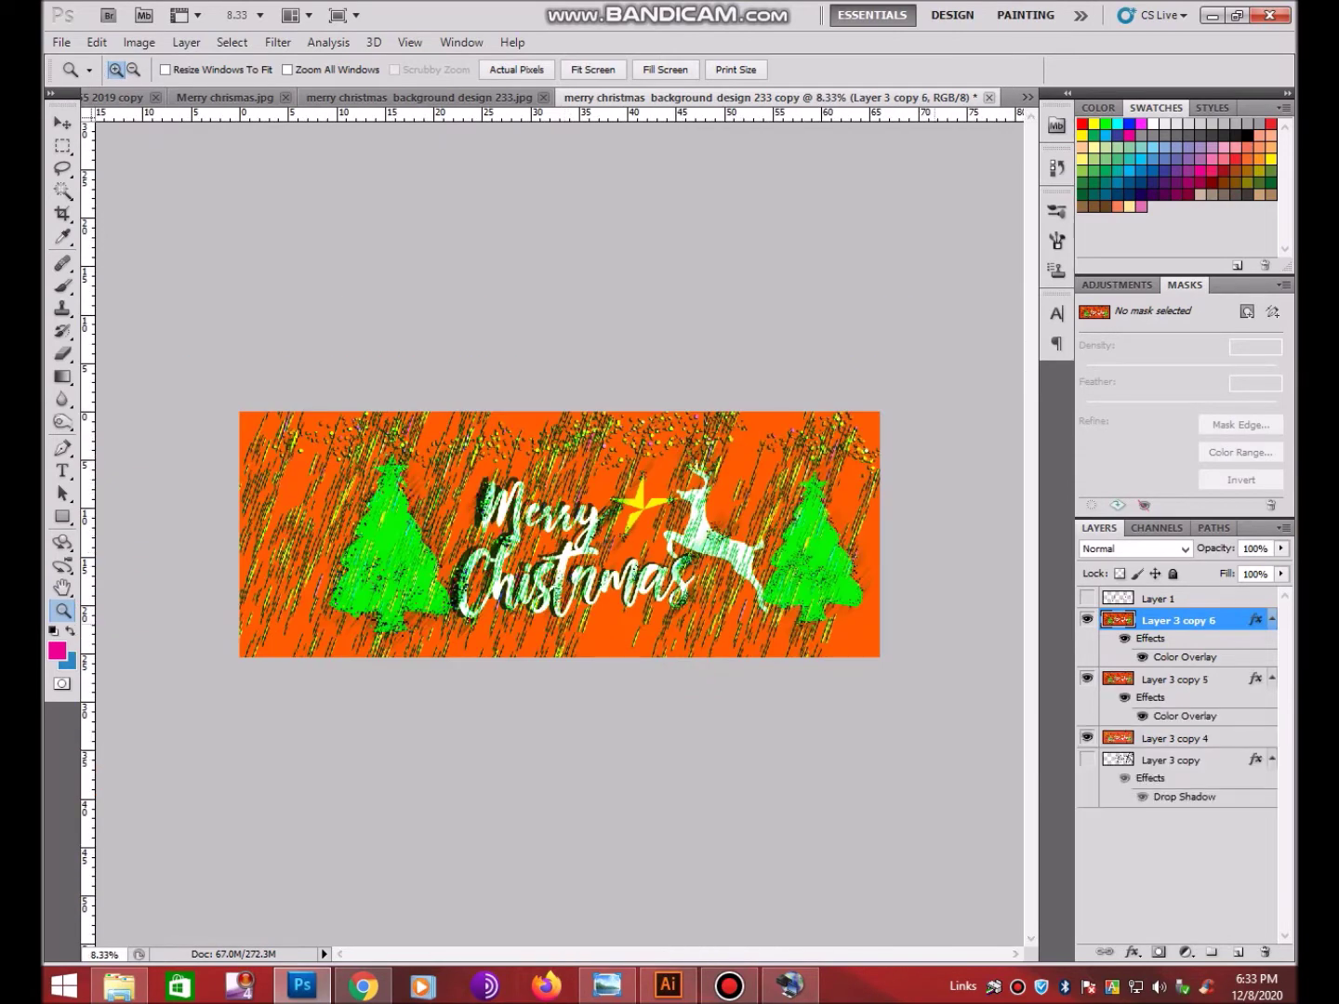
Select Layer 3 copy 5 with its duplicate and merge them into Layer 3 copy 6
ctrl+click(1176, 680)
right_click(1176, 680)
key(Escape)
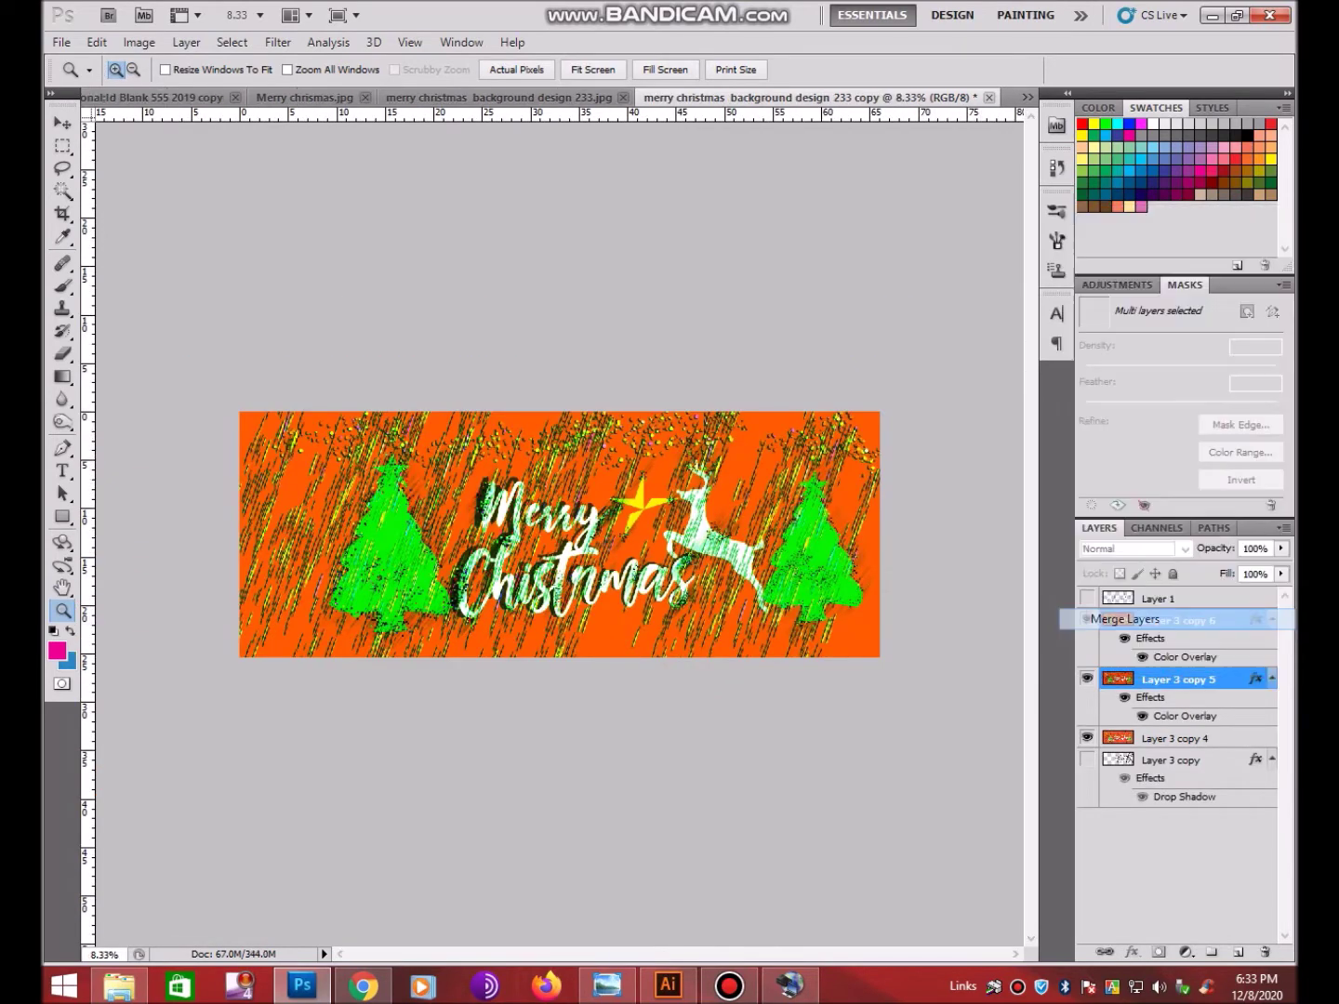
key(ctrl+e)
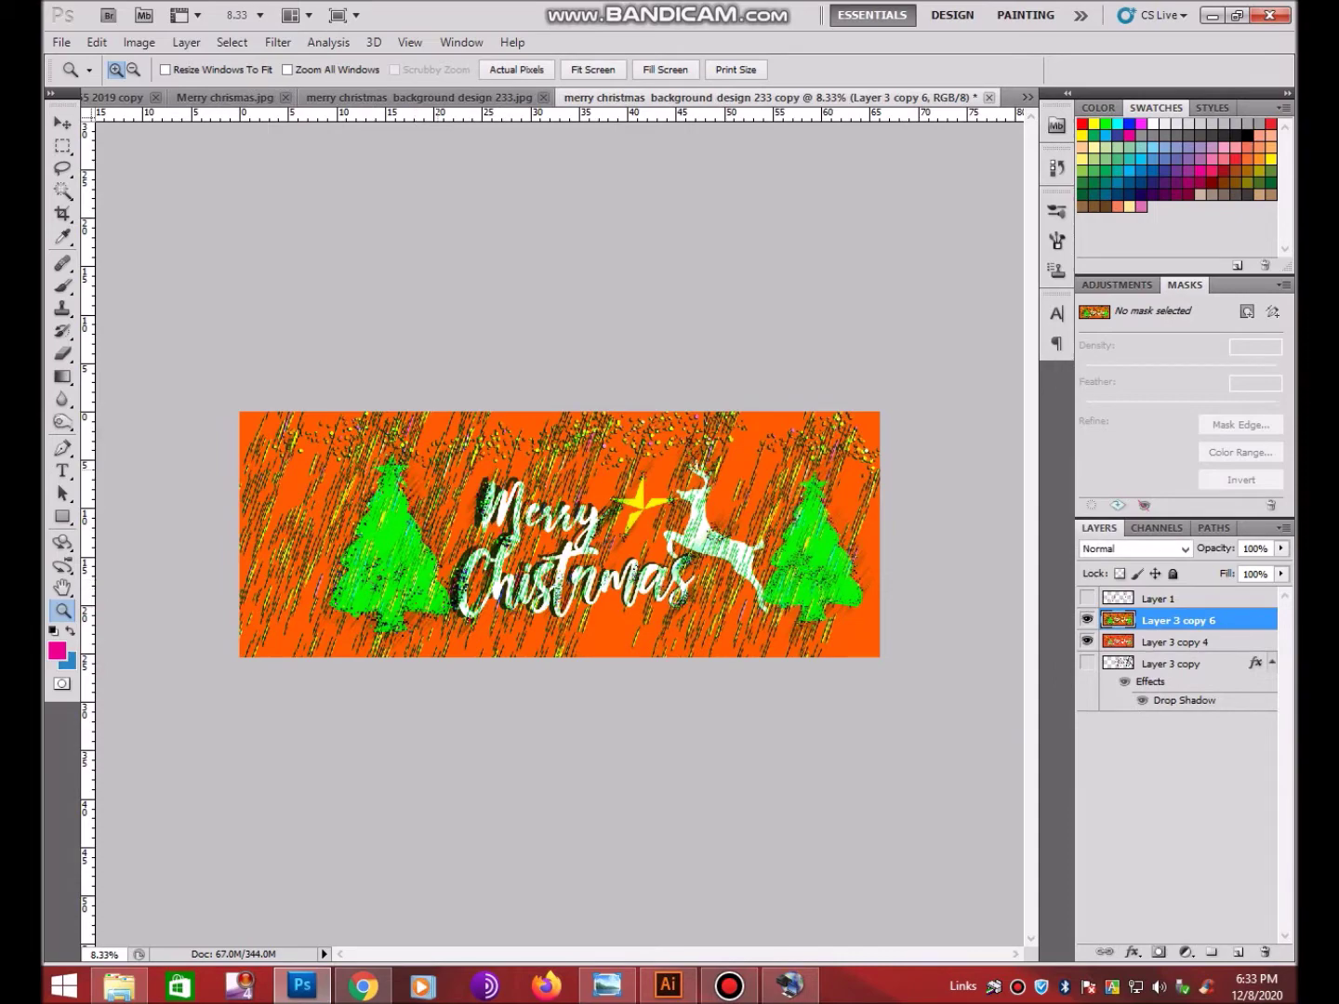
key(ctrl+plus)
key(ctrl+plus)
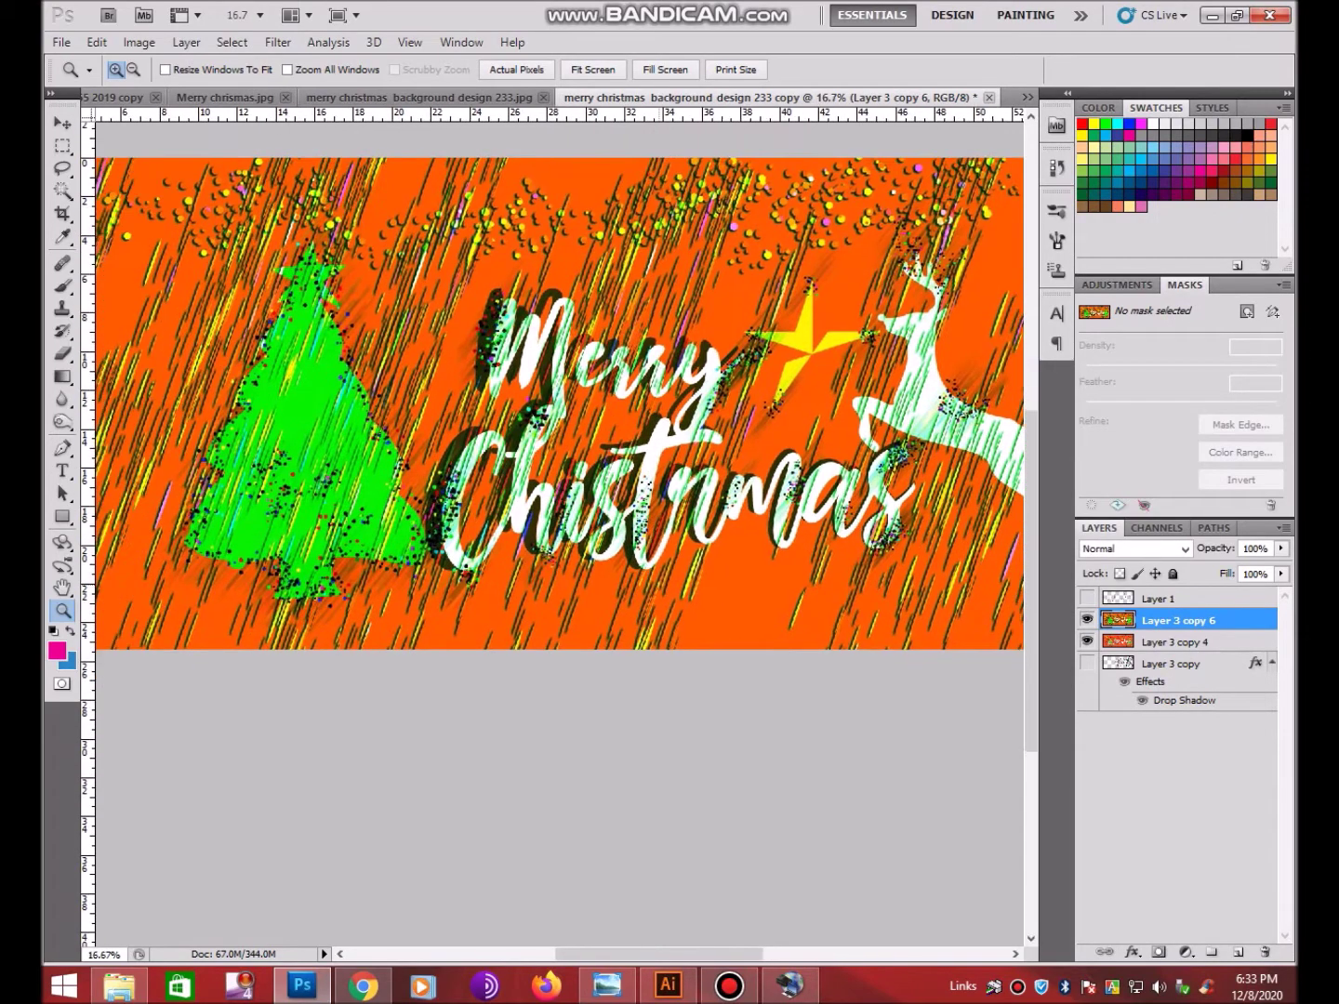
key(ctrl+minus)
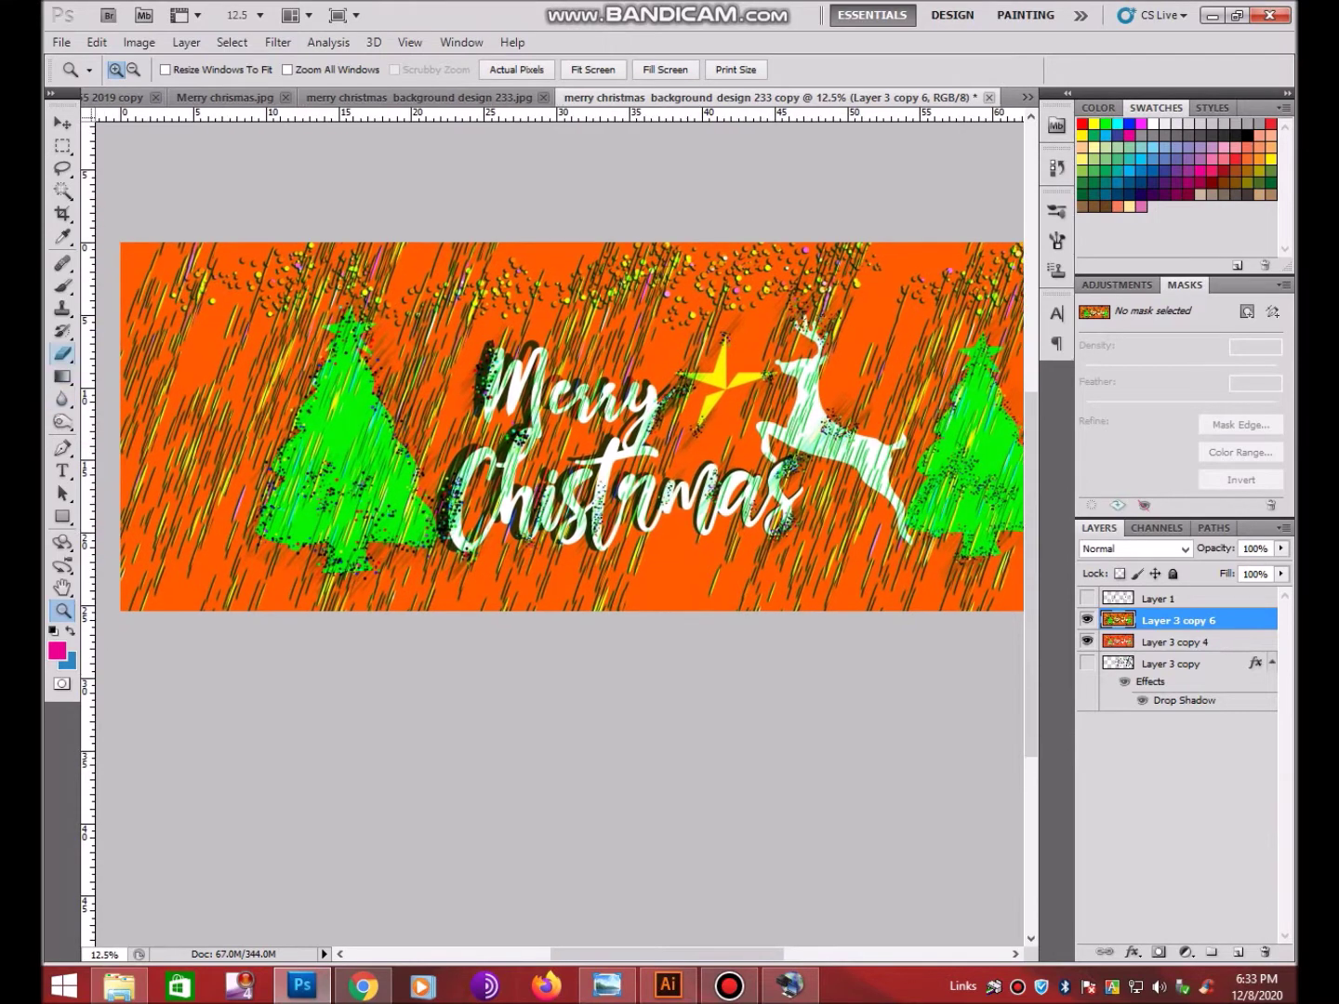
right_click(62, 146)
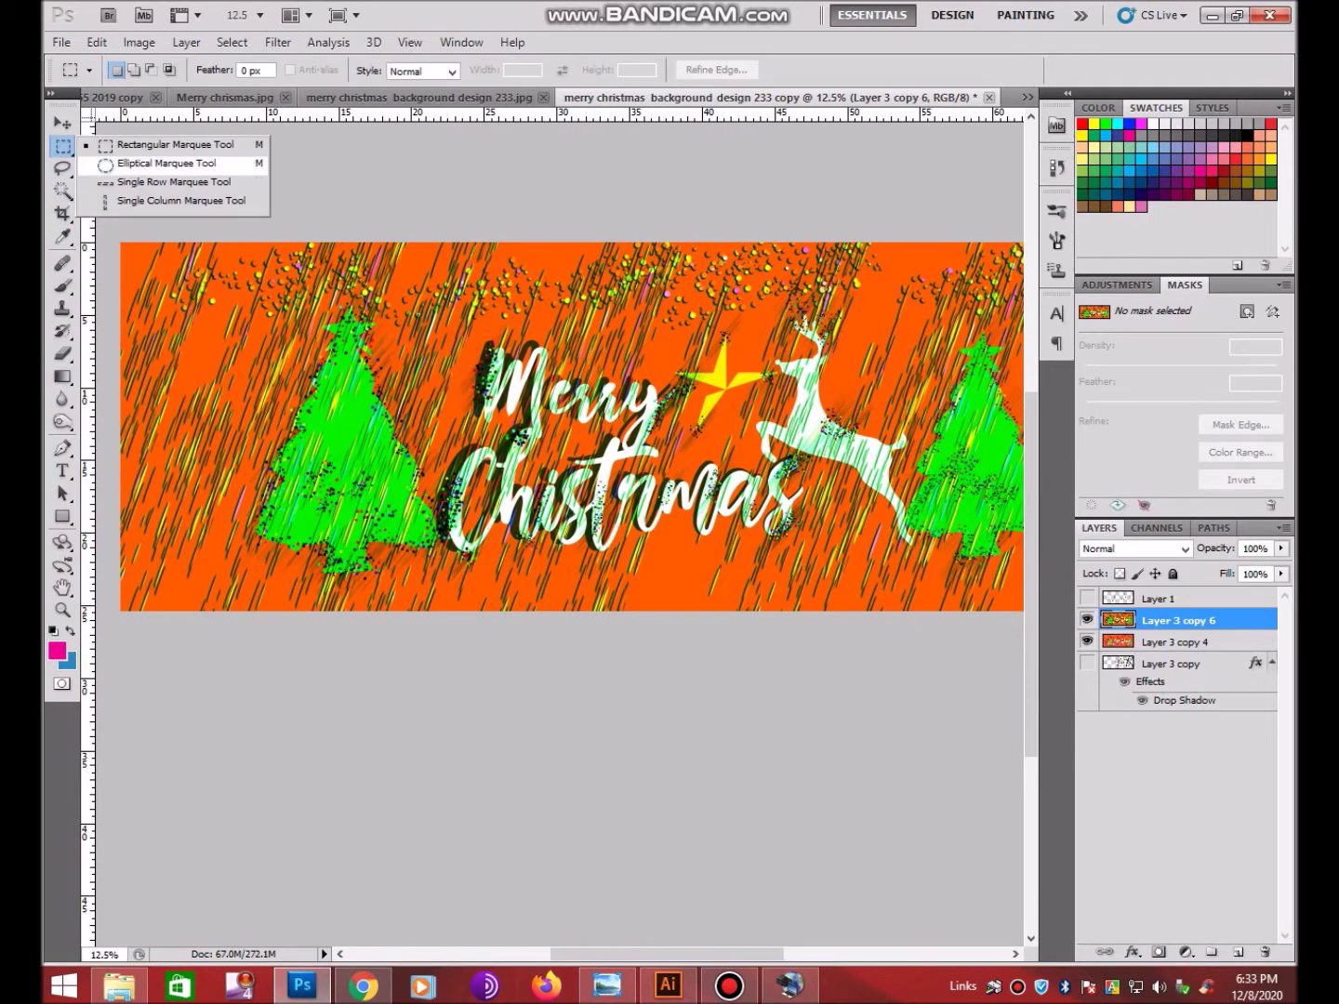
Draw a circular selection over the left tree on a new empty layer
click(140, 164)
drag(307, 290, 519, 503)
key(ctrl+shift+n)
key(Return)
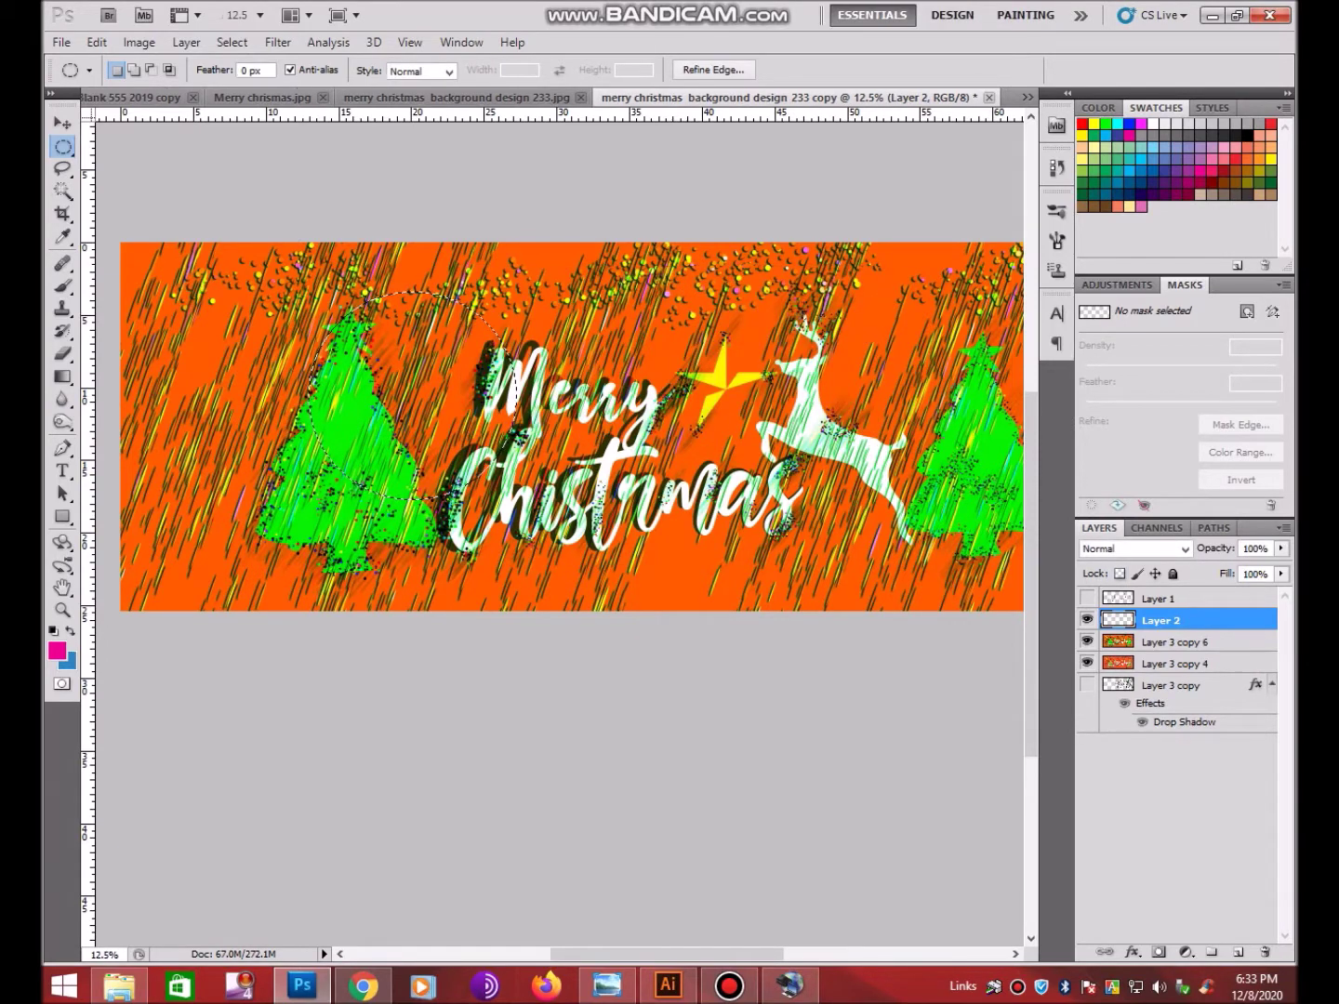
Fill the circle with a radial black-to-white gradient
click(63, 376)
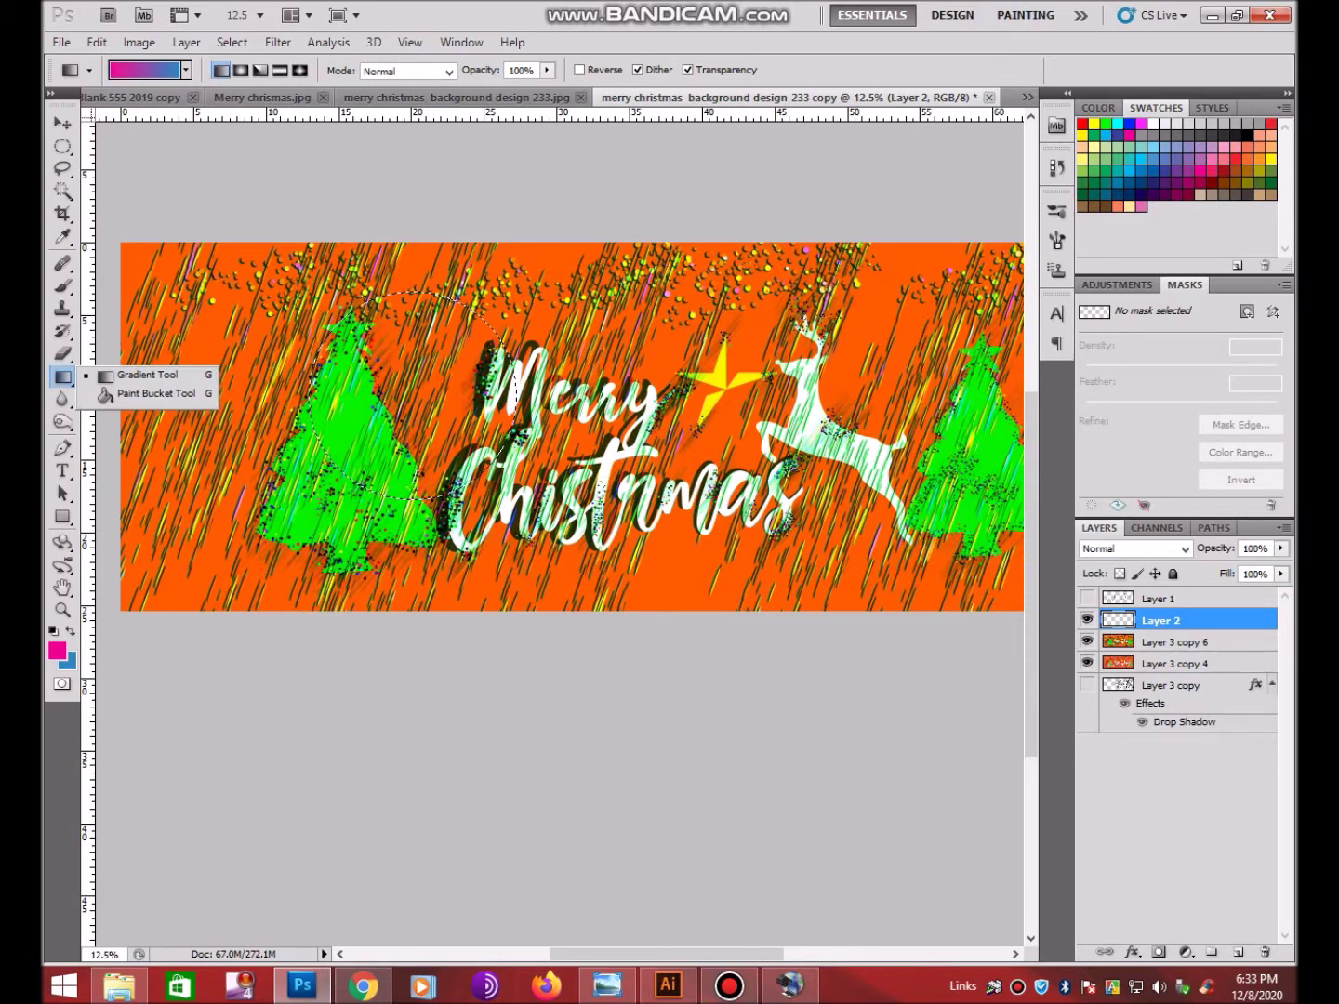
click(147, 70)
click(560, 231)
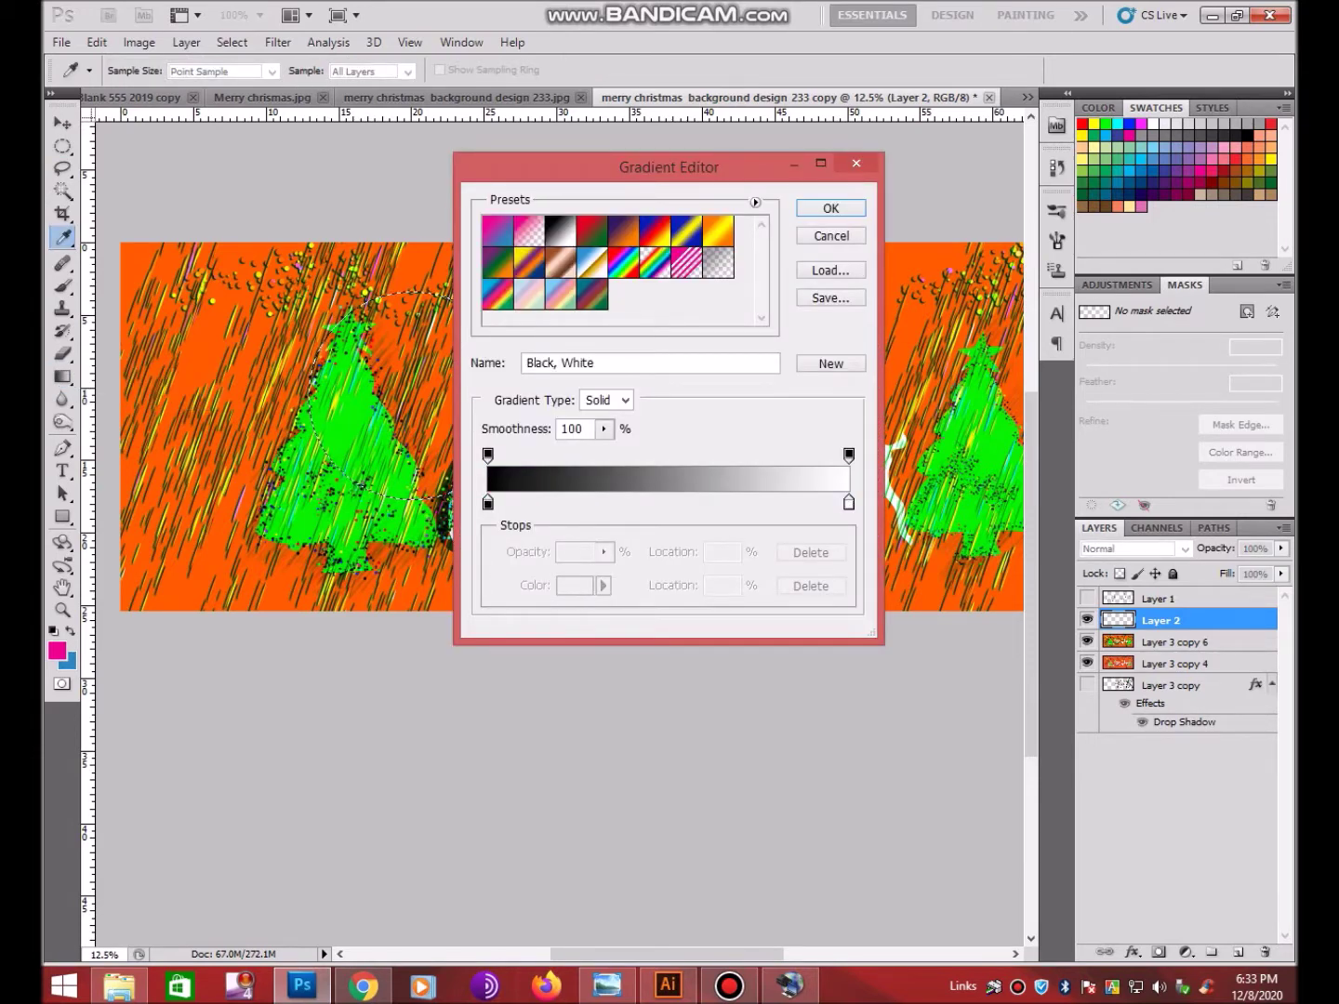
click(831, 208)
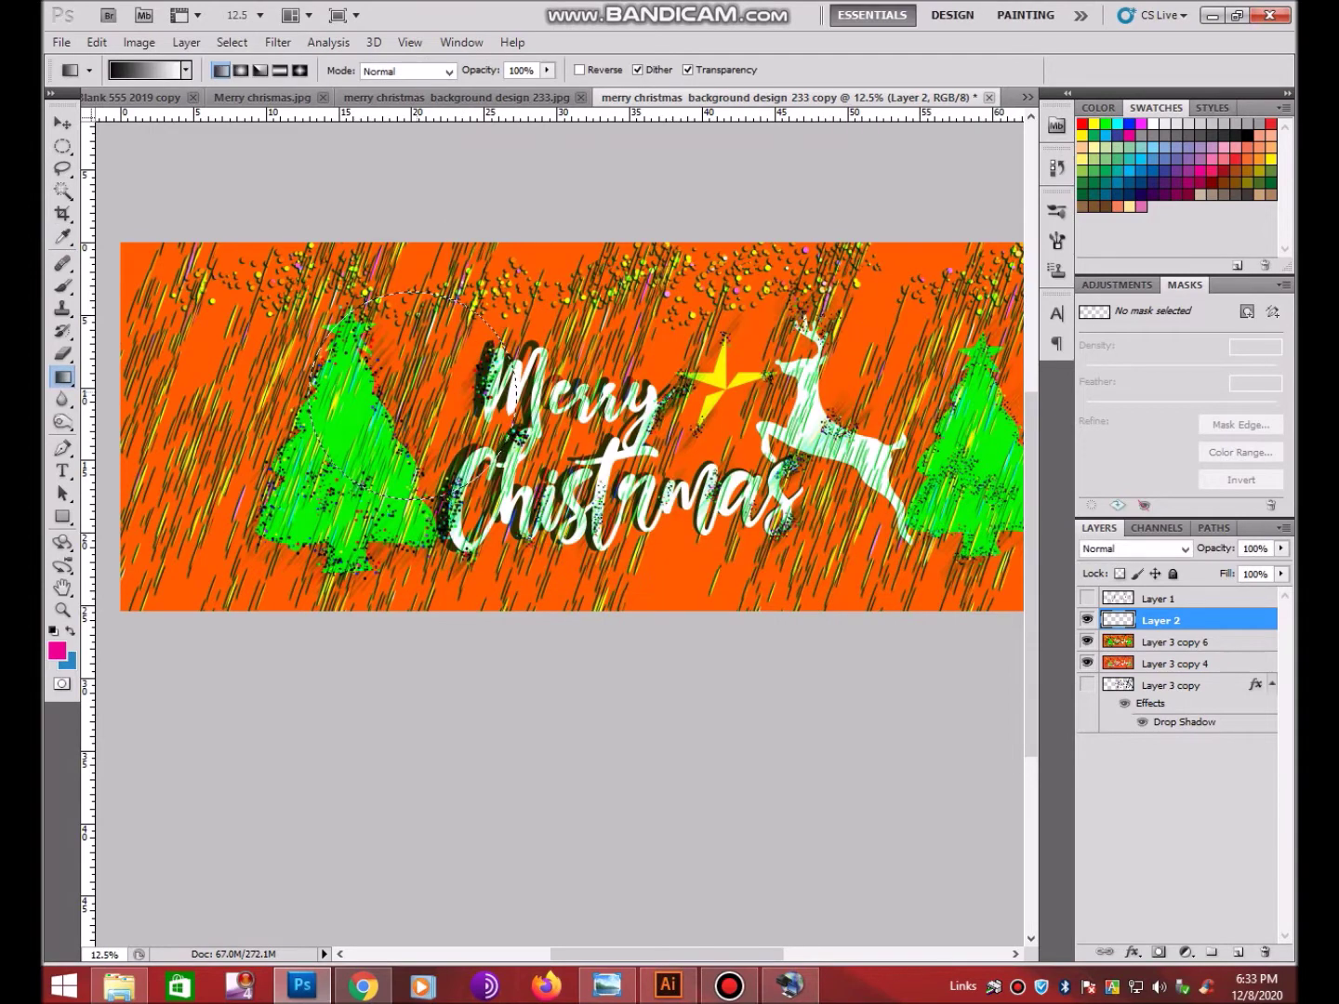
drag(409, 391, 516, 456)
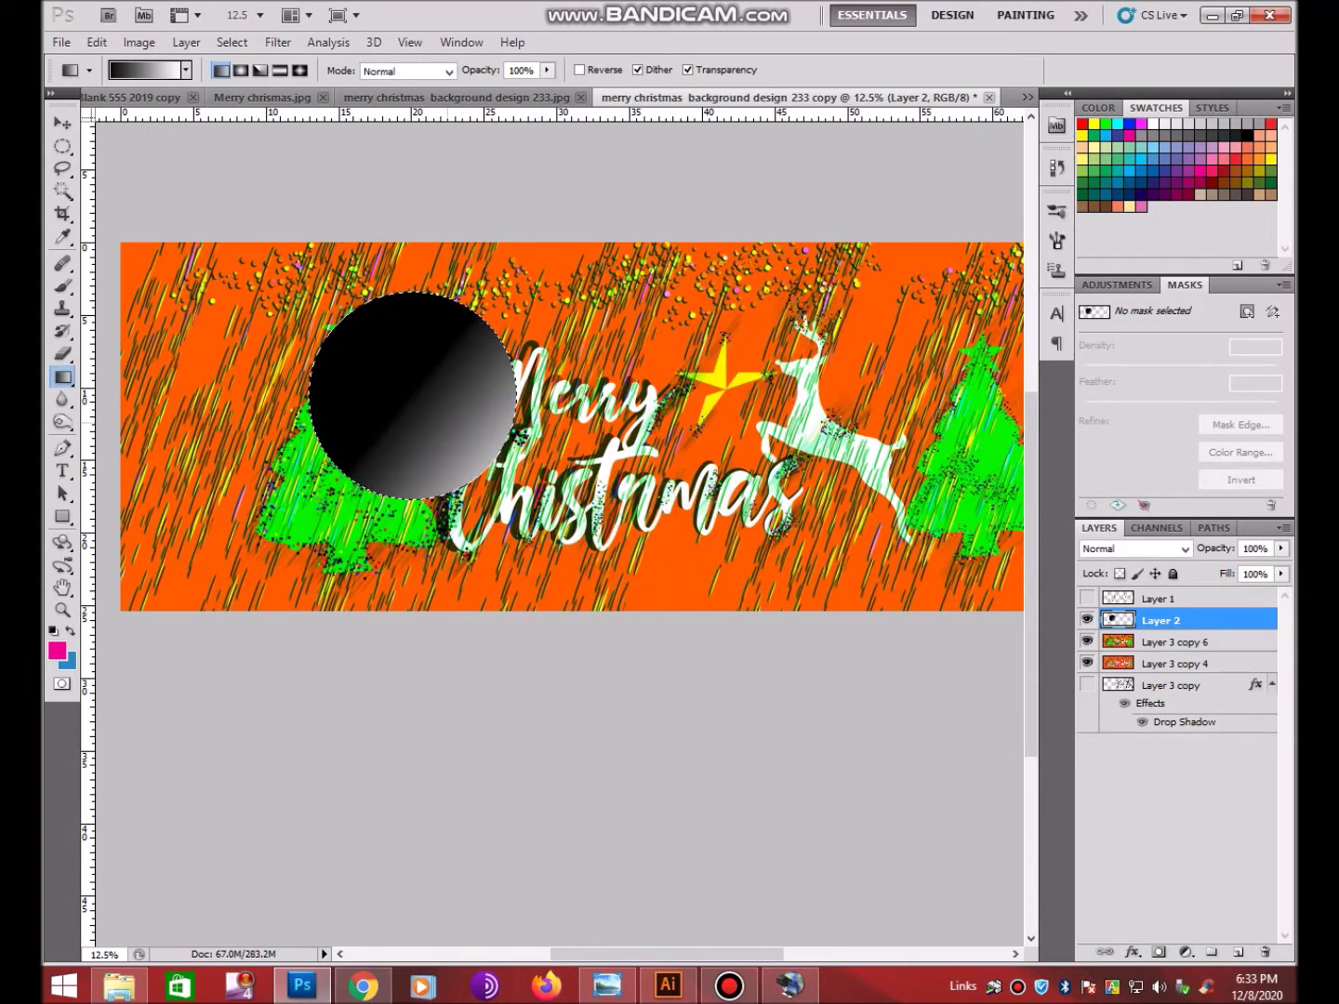
click(241, 71)
drag(406, 391, 484, 470)
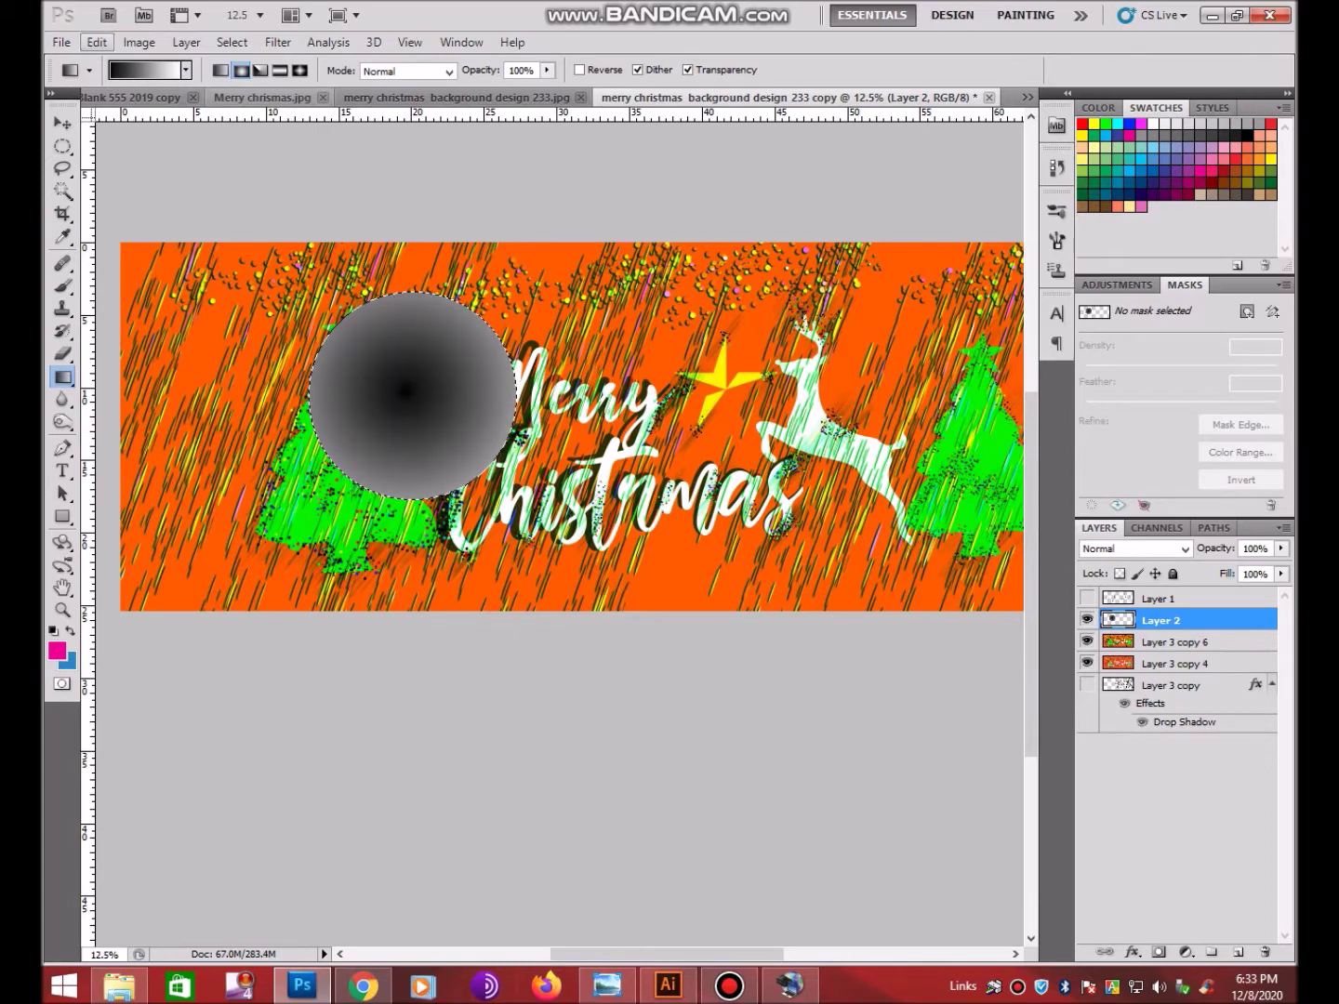
Reverse the gradient to white-to-black and refill the circle from its centre
click(144, 70)
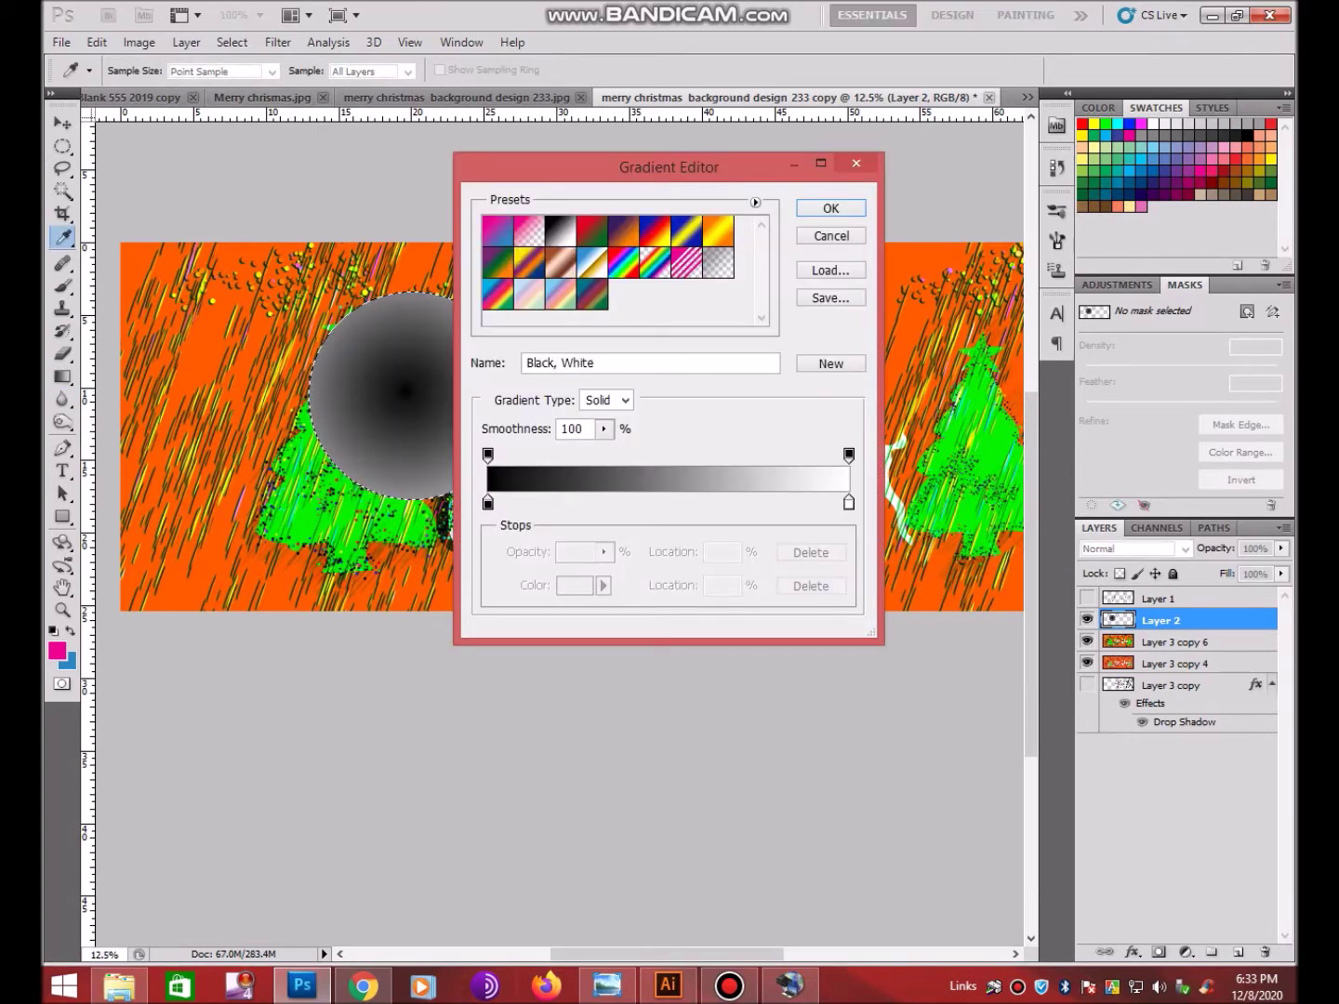
drag(849, 503, 699, 503)
drag(487, 504, 849, 504)
drag(698, 503, 488, 503)
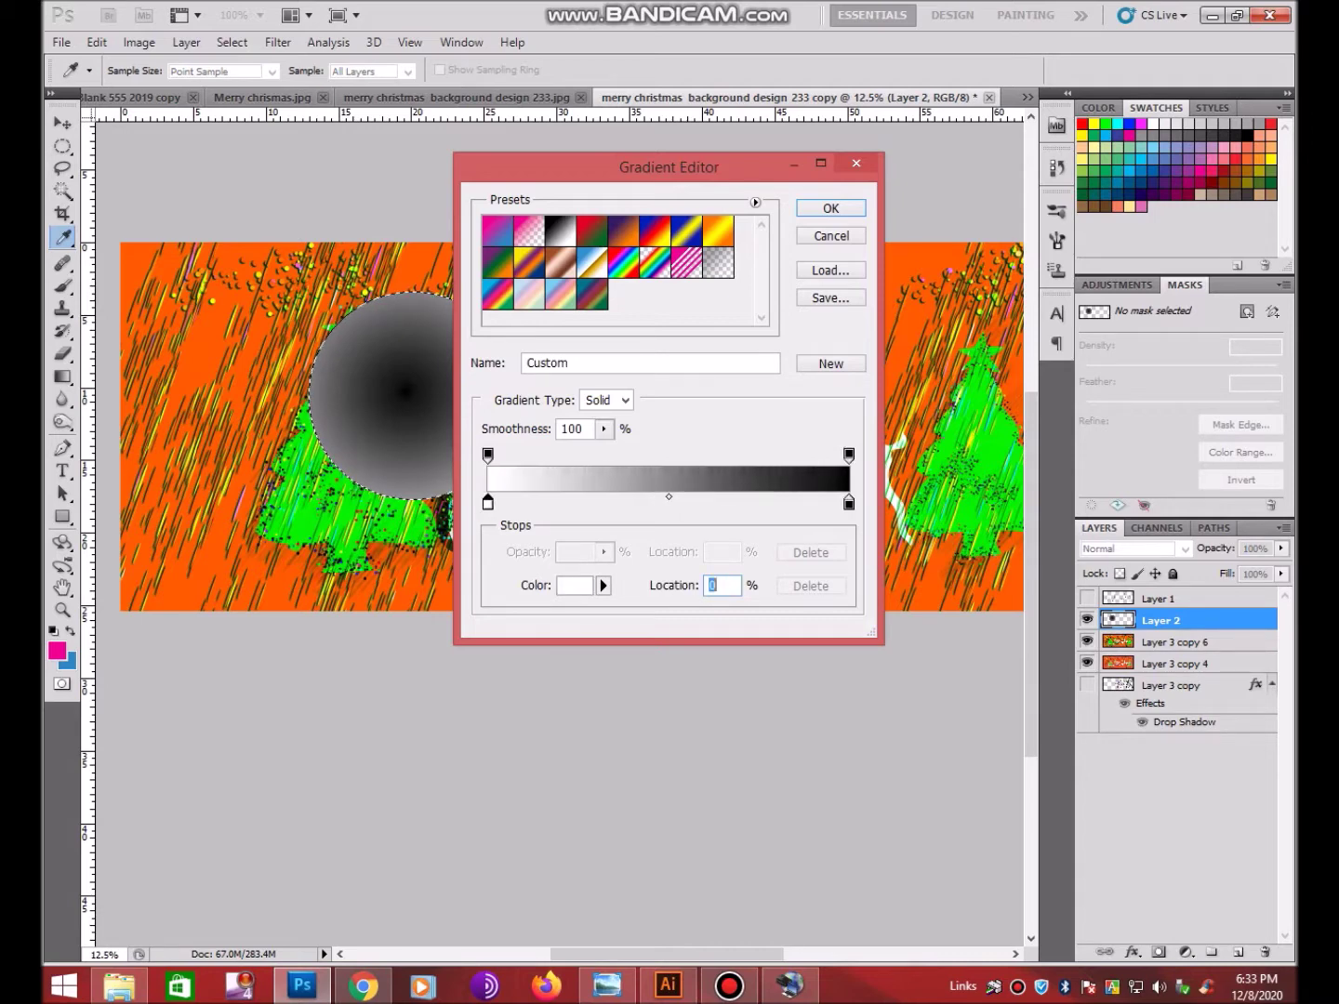
click(830, 209)
drag(406, 389, 516, 484)
Set the glow layer to Color Dodge and redraw a smaller, softer glow
click(1133, 548)
click(1110, 216)
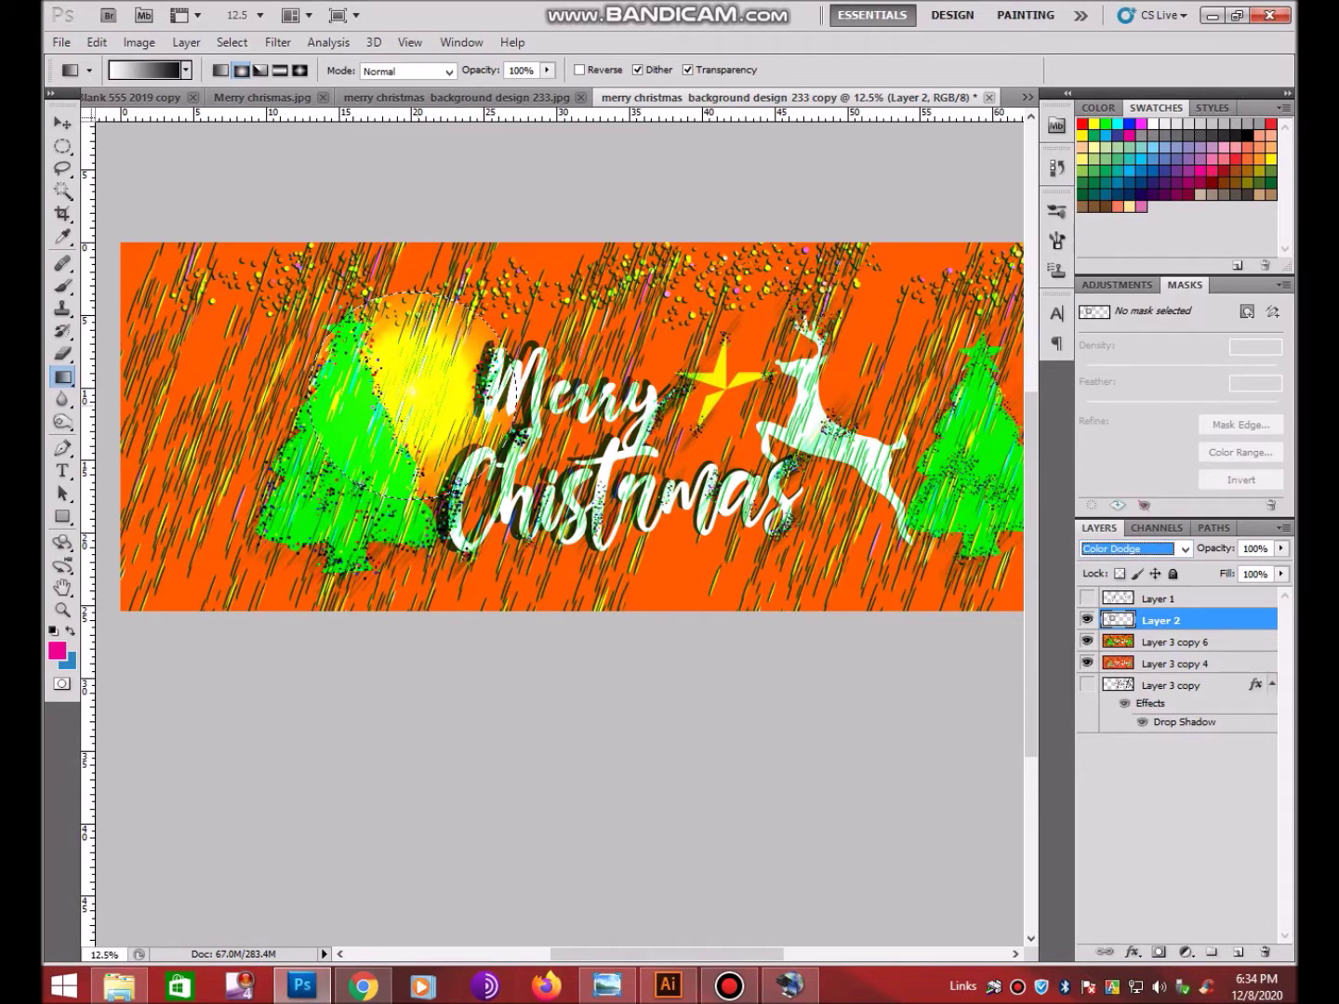
click(410, 395)
drag(411, 395, 465, 462)
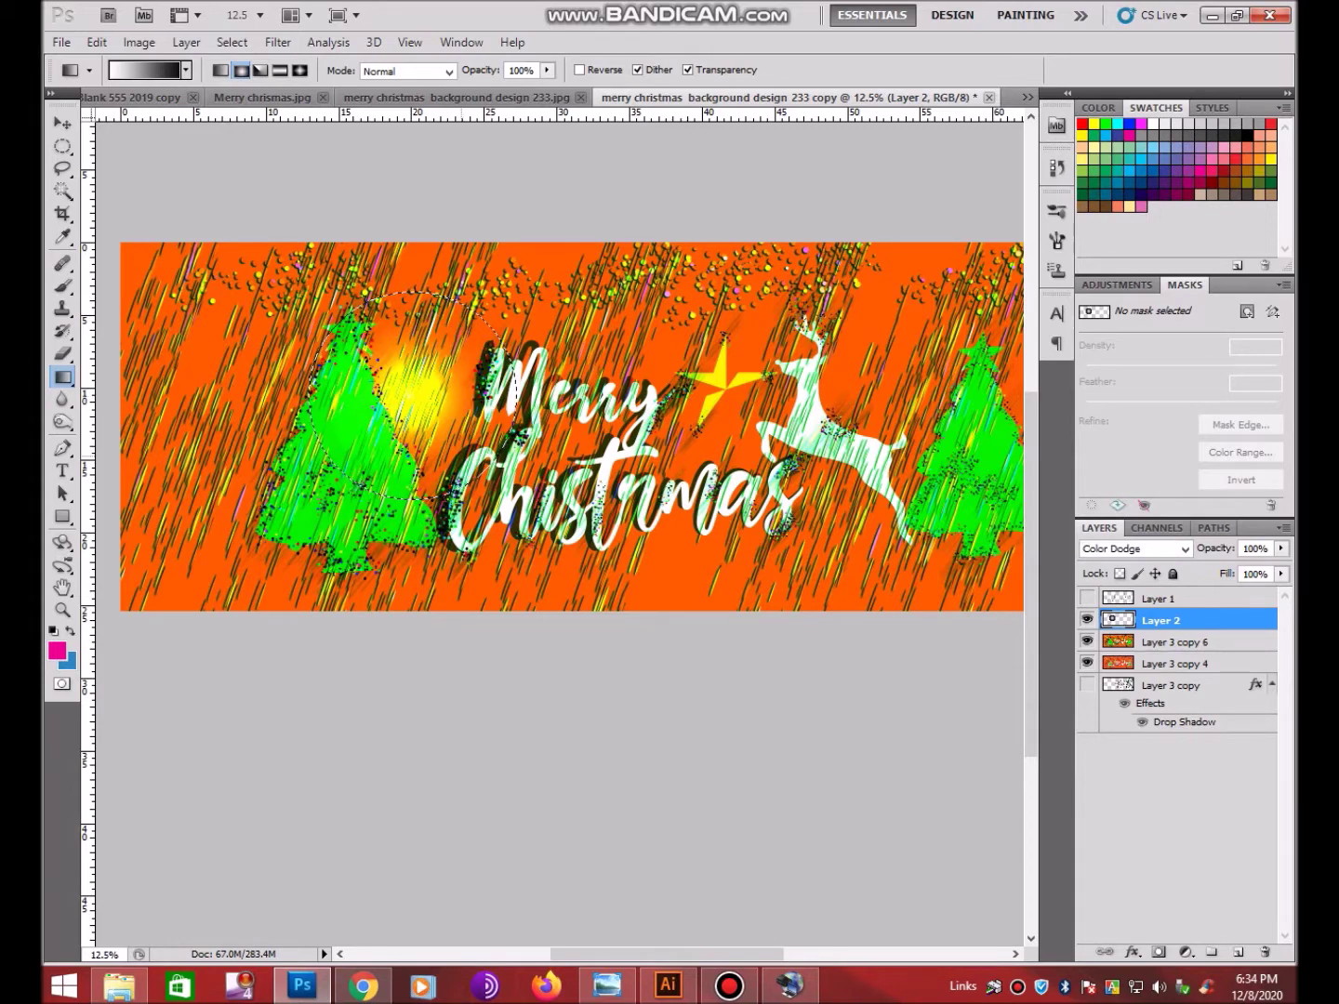
Deselect the circle and move the yellow glow beside the word Merry
key(ctrl+d)
click(62, 123)
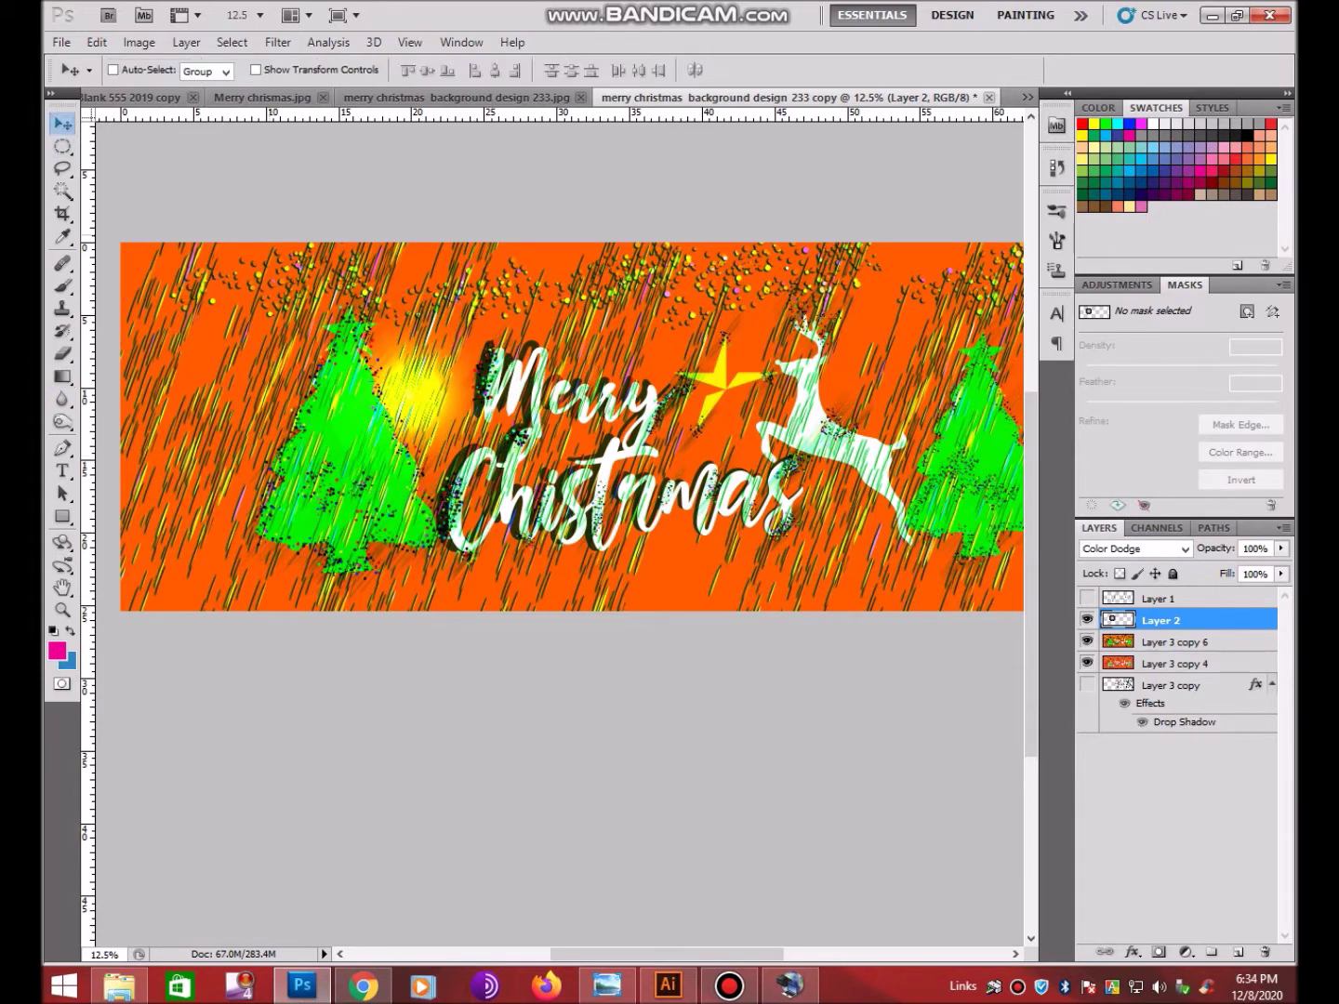
drag(437, 437, 416, 414)
key(ctrl+t)
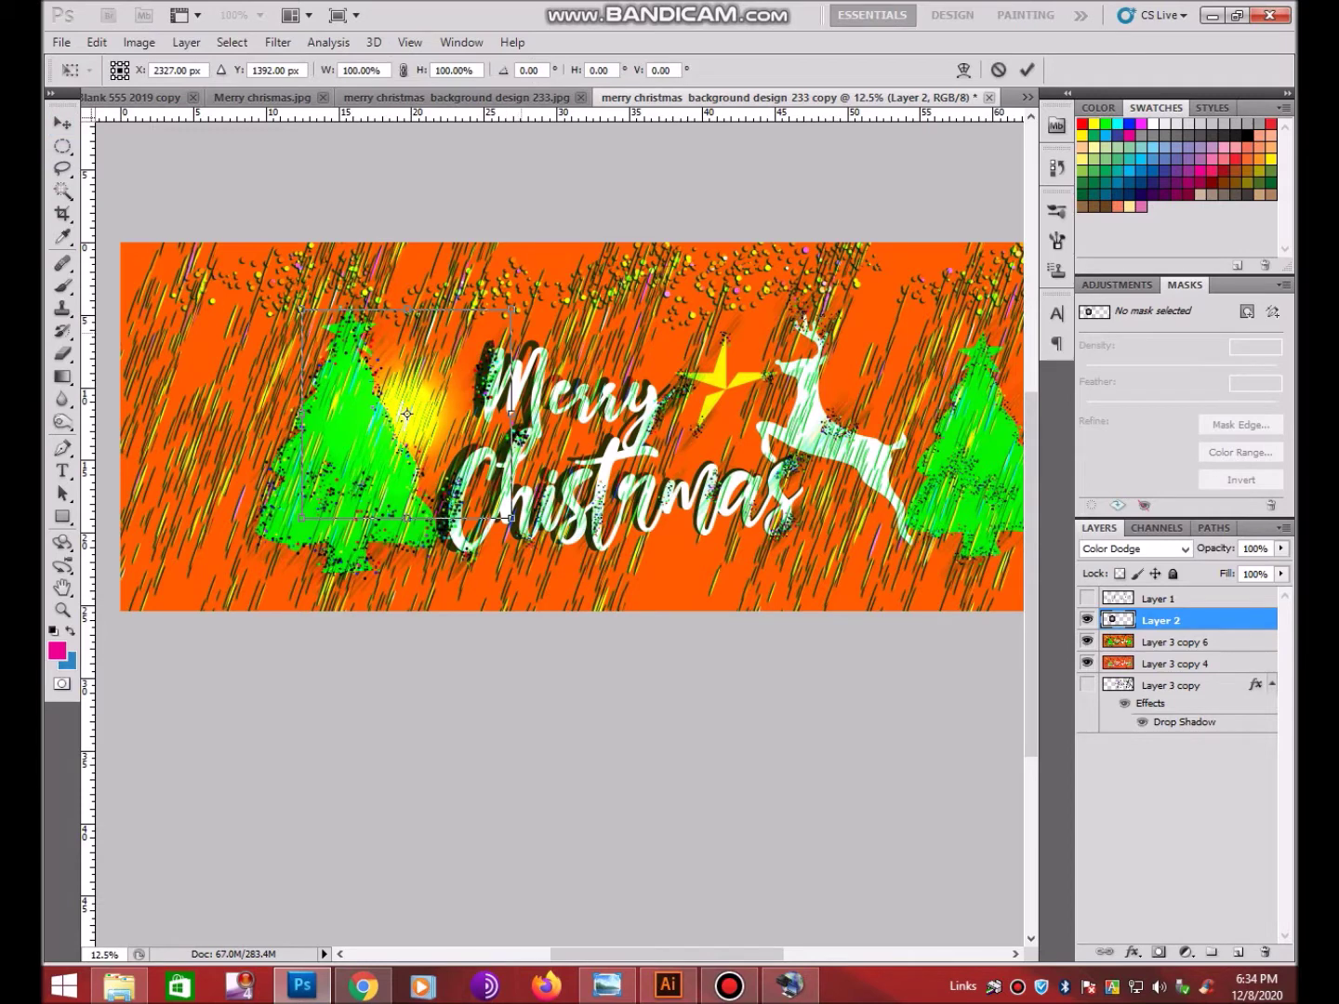
key(Return)
mouse_move(406, 413)
mouse_down()
mouse_move(551, 409)
mouse_move(549, 335)
mouse_move(930, 405)
mouse_move(967, 345)
mouse_move(823, 297)
mouse_up()
Place glow copies near the reindeer, along Christmas and atop the left tree
key(ctrl+j)
key(ctrl+j)
key(ctrl+j)
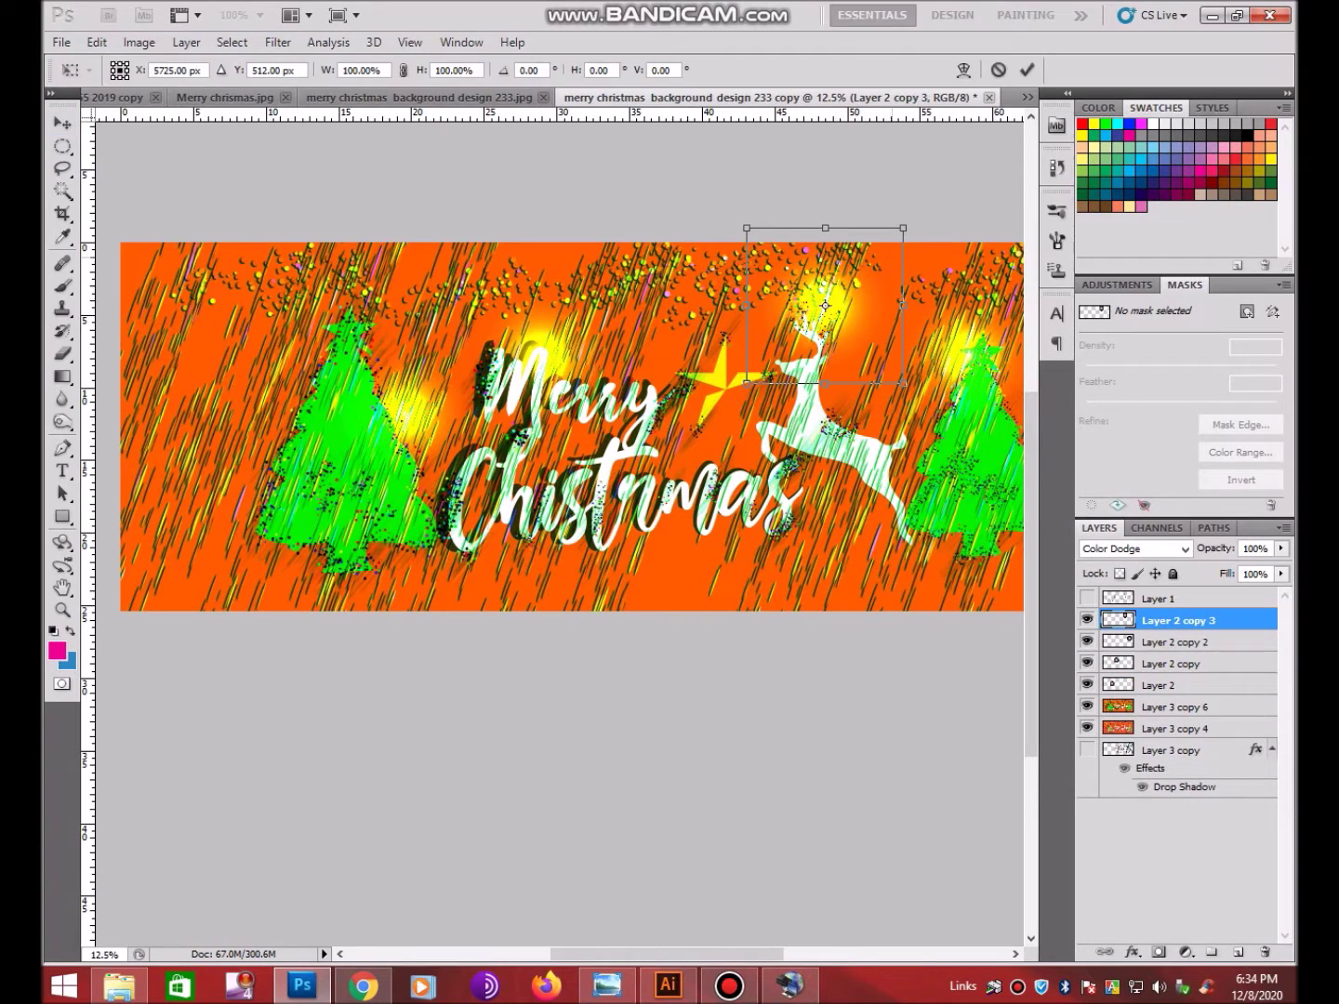
key(Return)
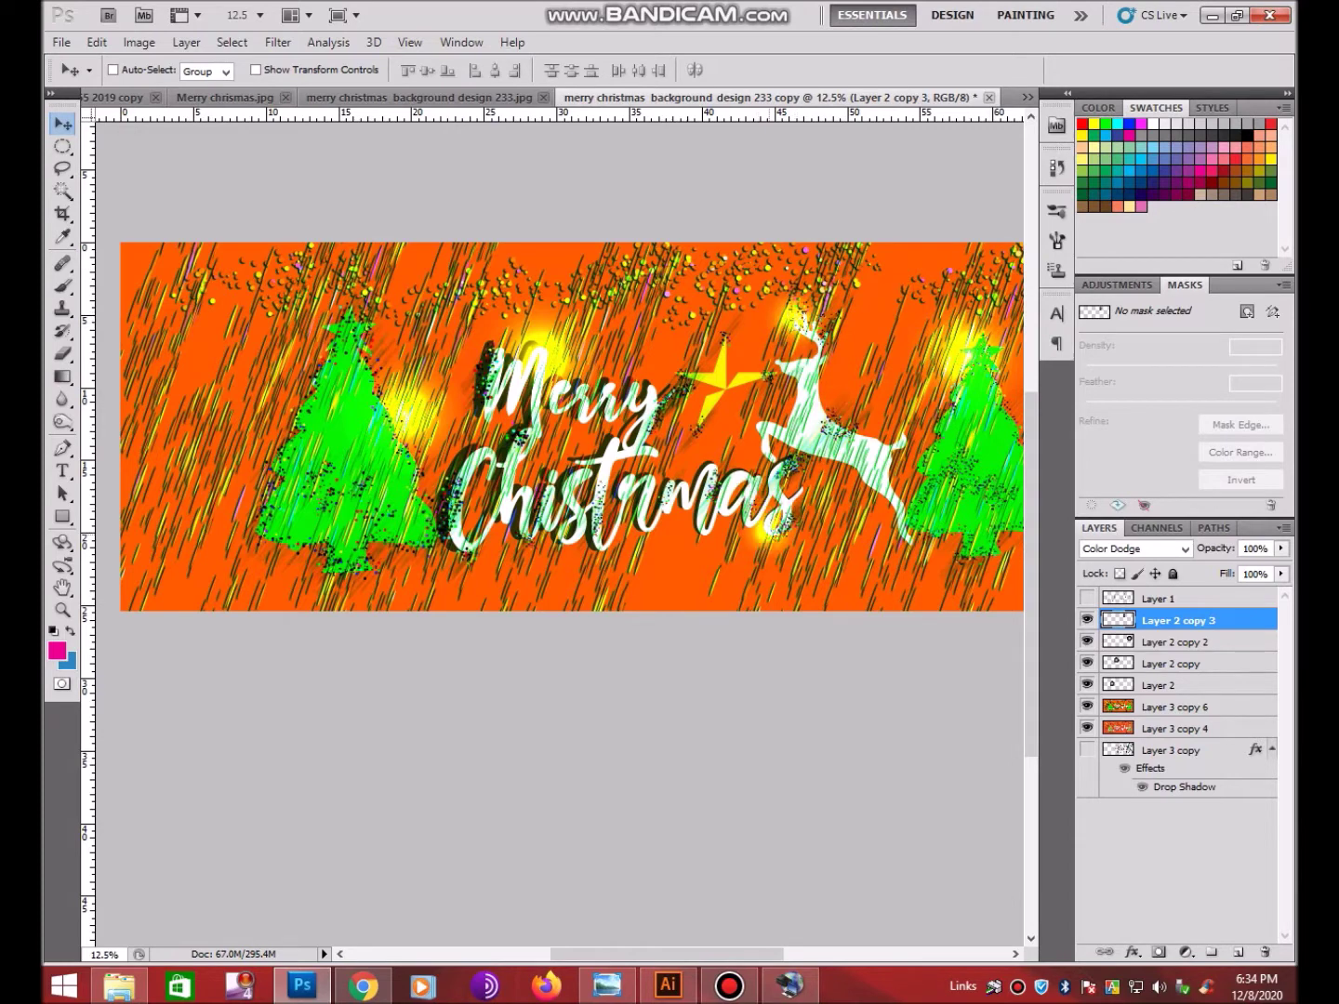
key(ctrl+j)
click(730, 986)
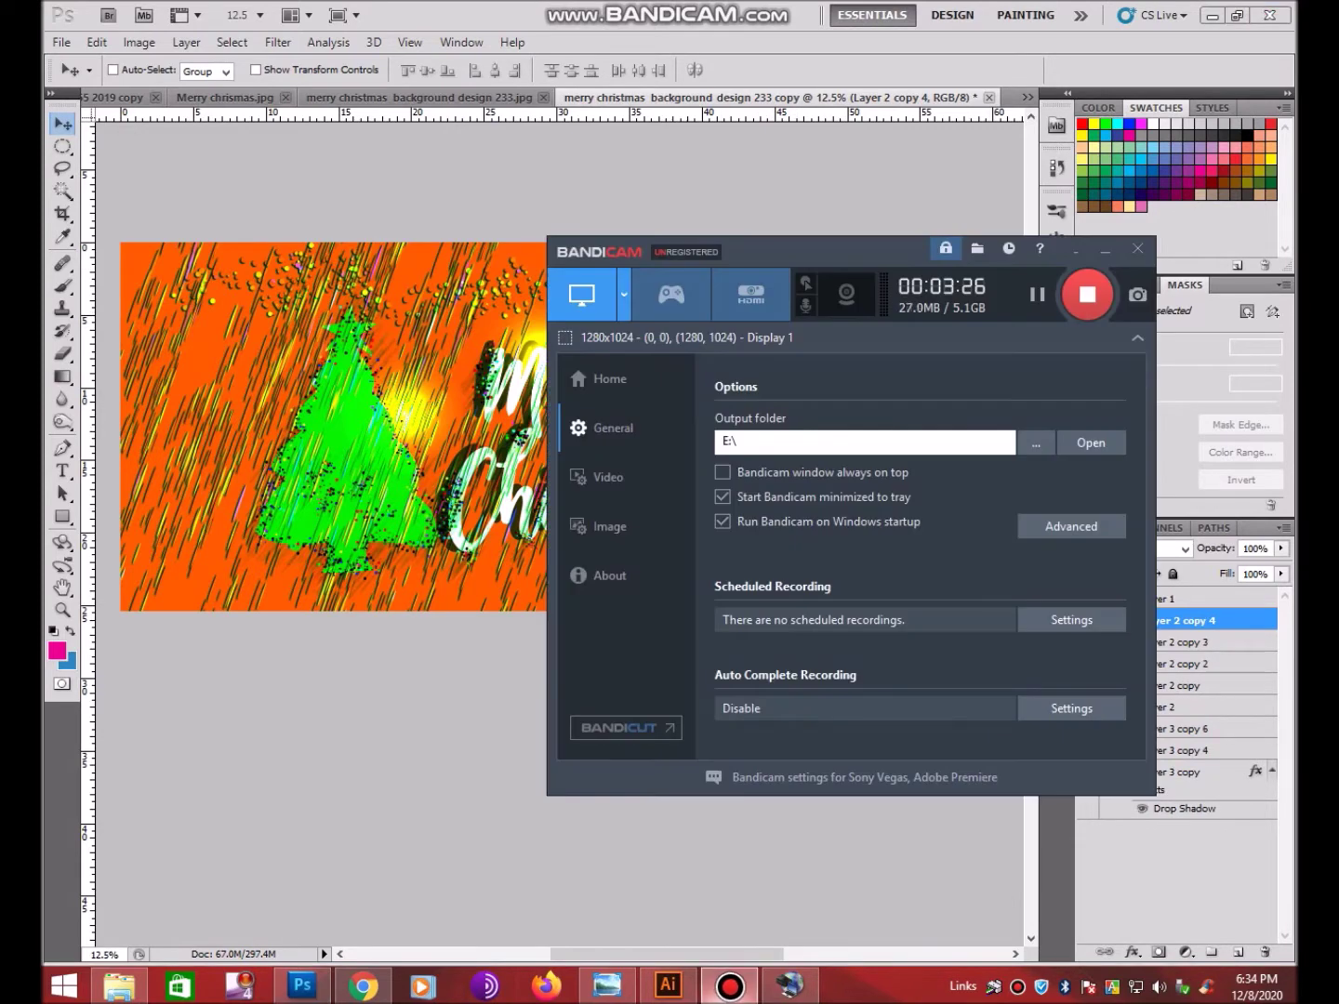
click(729, 986)
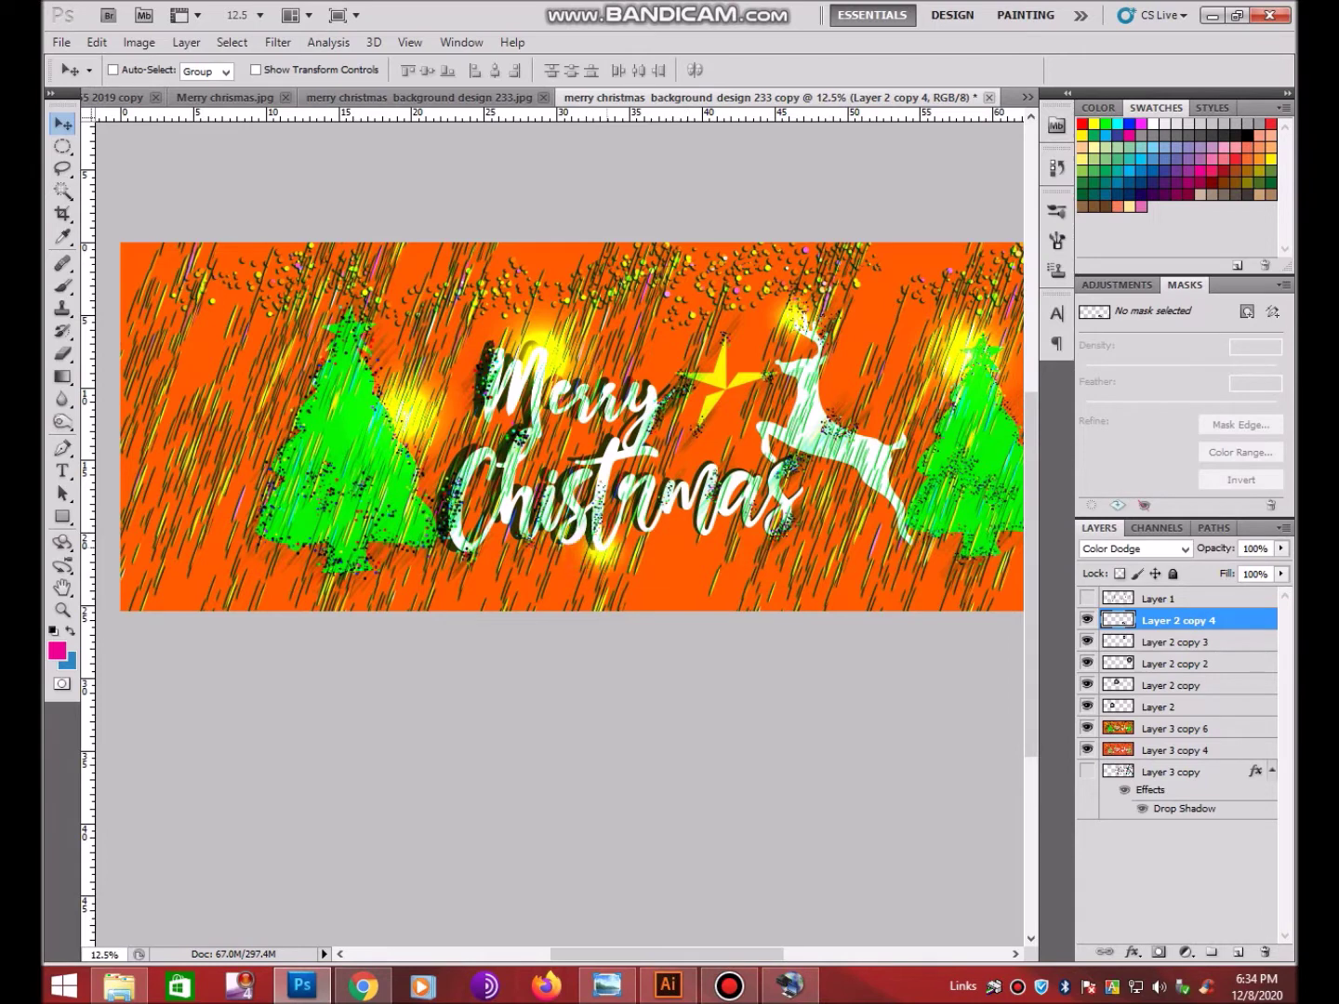
drag(595, 549, 465, 535)
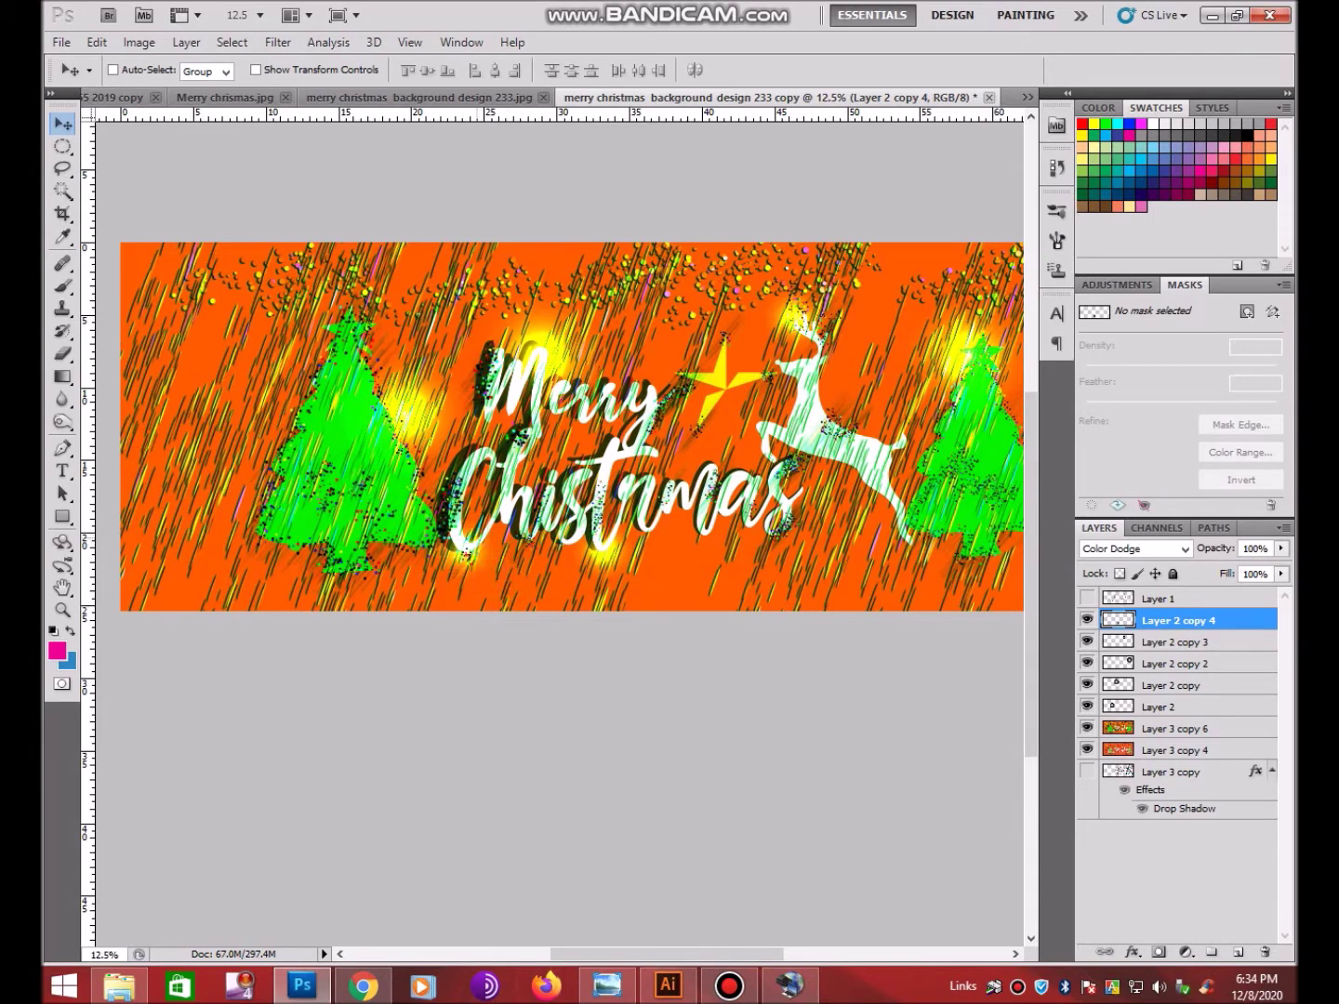
key(ctrl+j)
drag(758, 558, 781, 525)
key(ctrl+j)
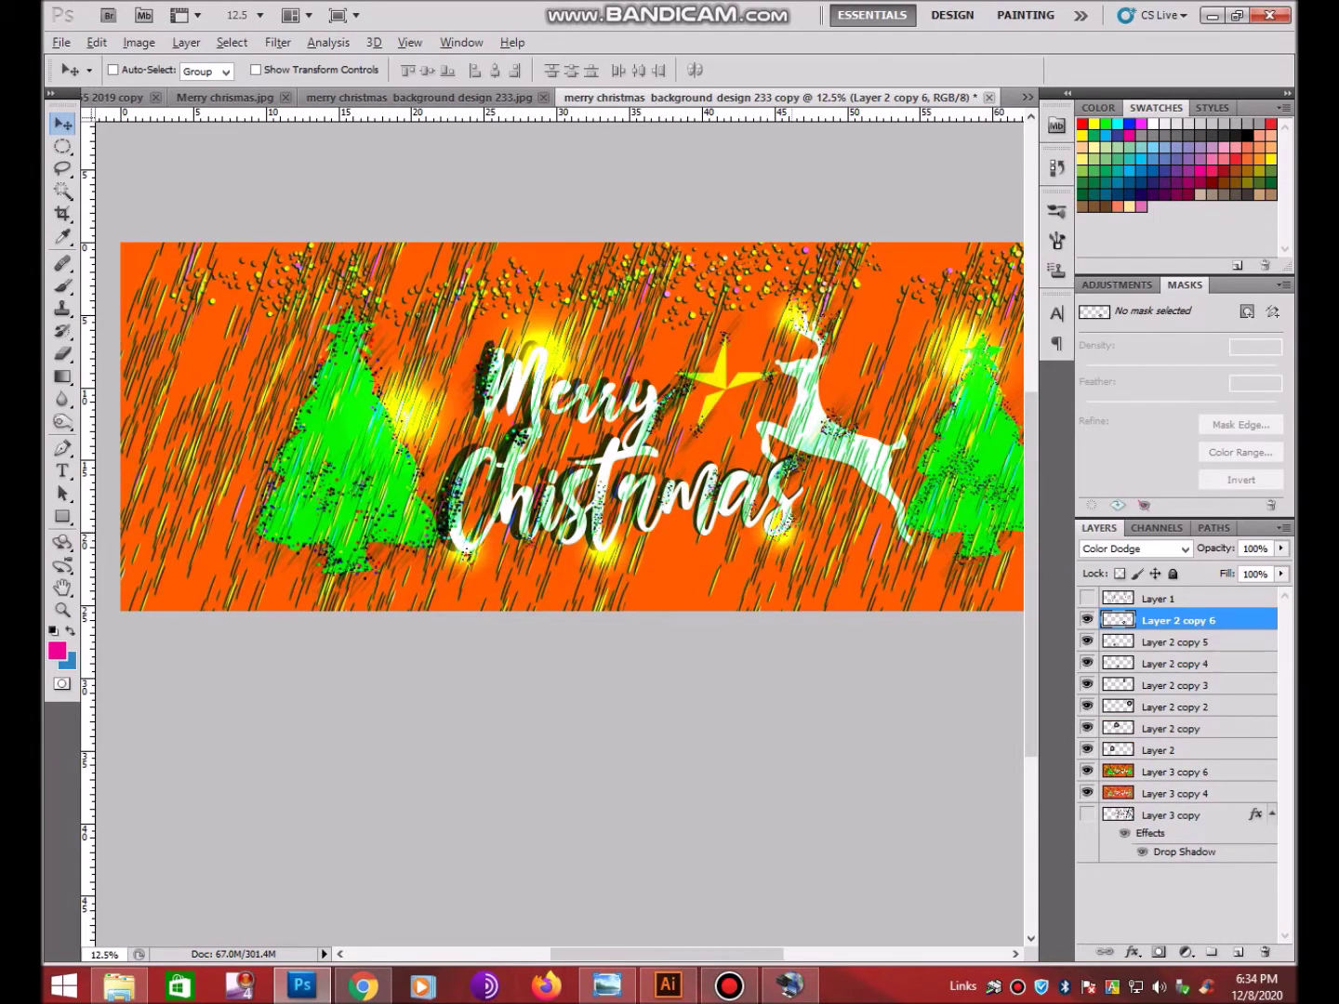
mouse_move(442, 549)
mouse_down()
mouse_move(337, 333)
mouse_move(274, 558)
mouse_move(400, 539)
mouse_up()
Add more glow copies near the right tree top, the yellow star and Merry
key(ctrl+j)
key(ctrl+j)
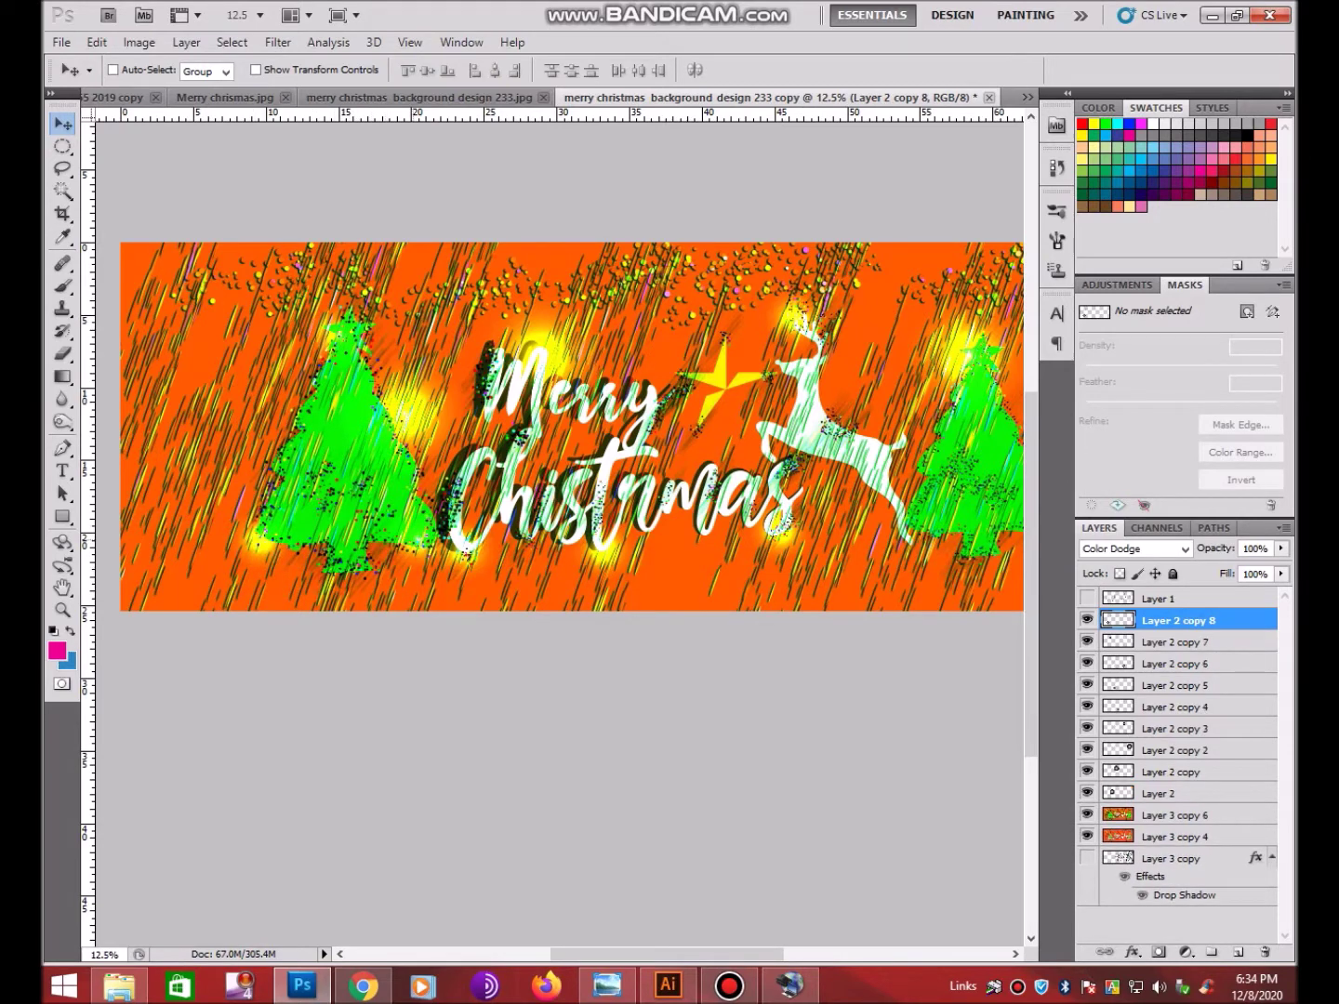
key(ctrl+j)
key(ctrl+j)
mouse_move(930, 530)
mouse_down()
mouse_move(851, 593)
mouse_move(860, 556)
mouse_move(800, 395)
mouse_up()
key(ctrl+j)
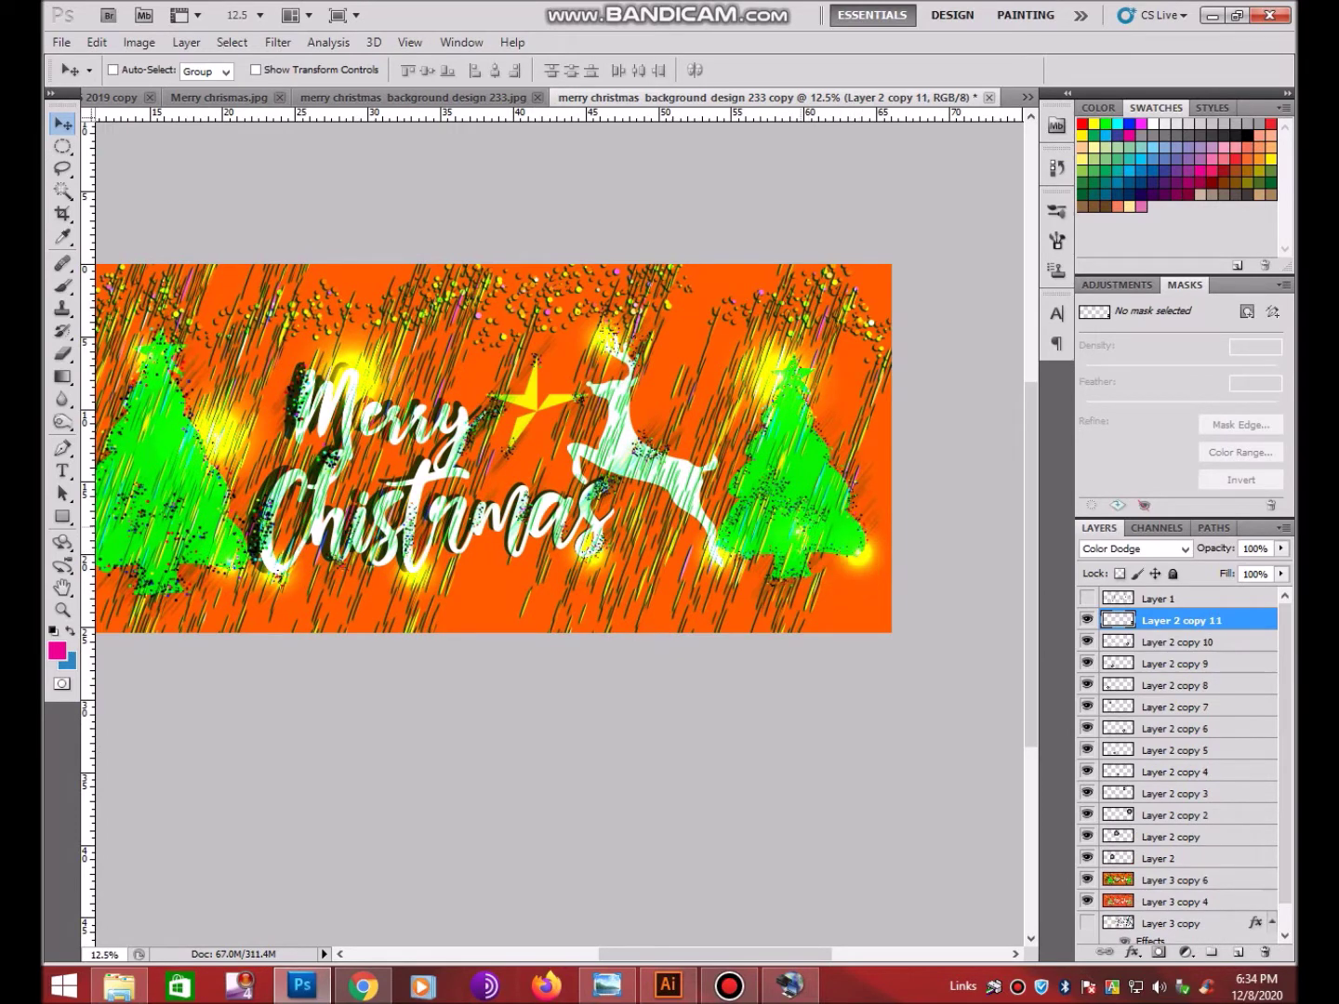
drag(800, 396, 804, 344)
drag(602, 335, 536, 358)
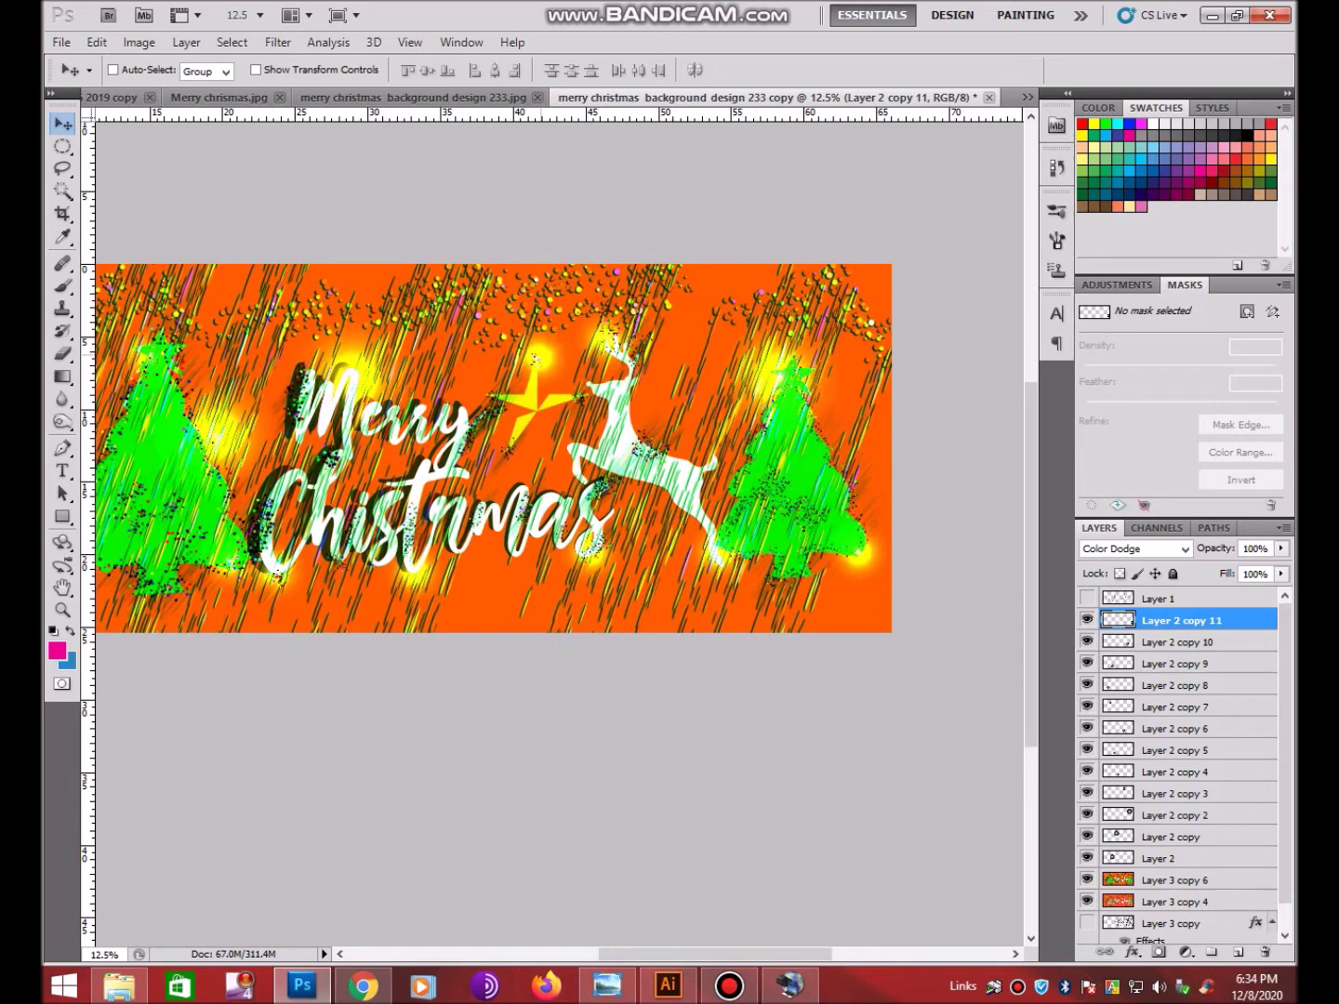
key(ctrl+j)
drag(537, 357, 288, 376)
key(ctrl+j)
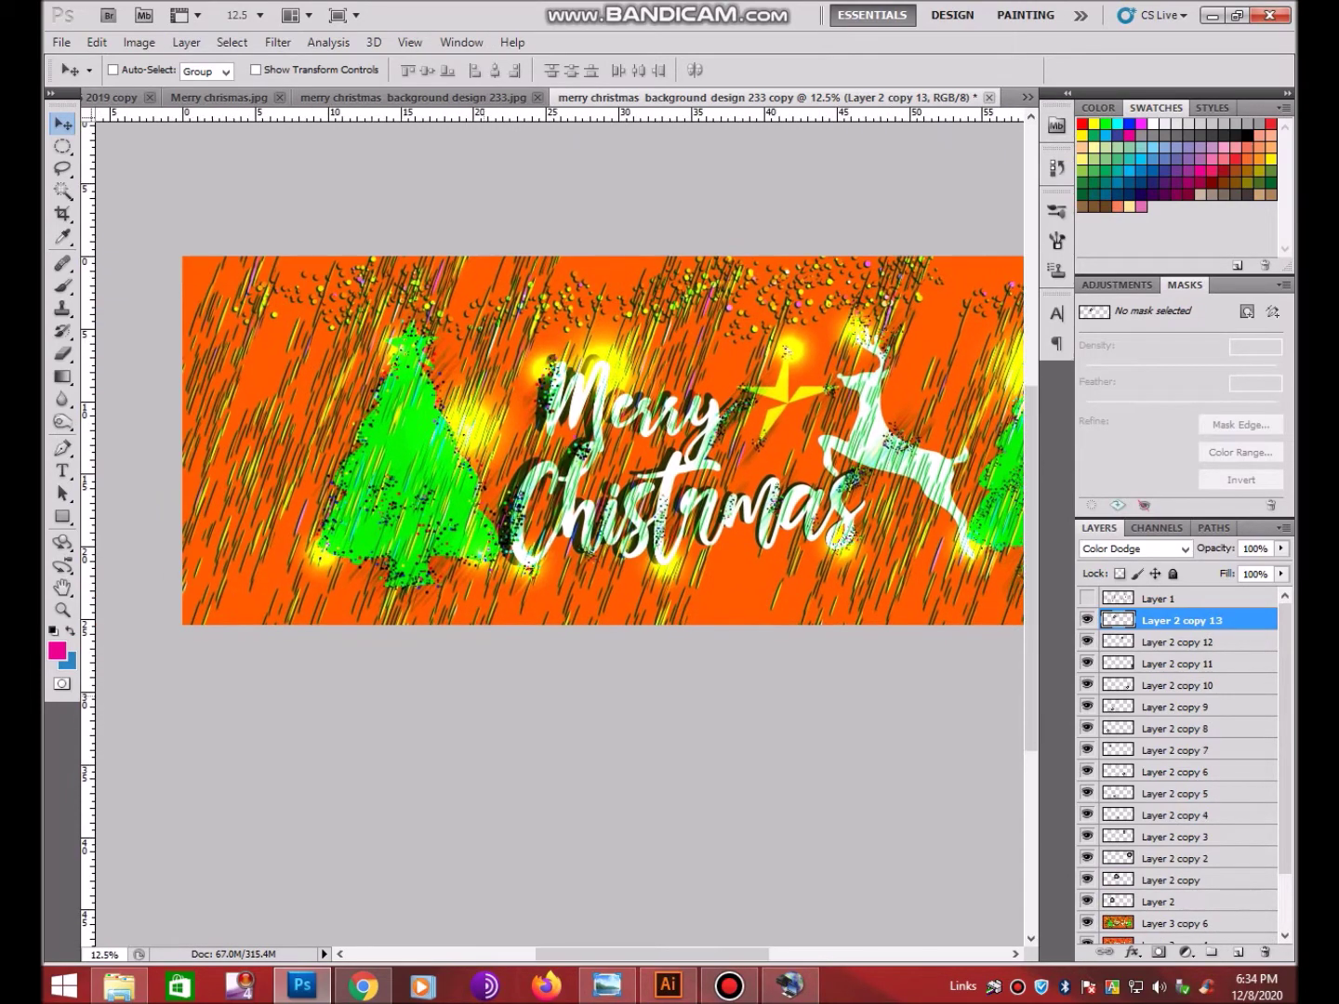
scroll(558, 437, right, 3)
scroll(558, 437, down, 2)
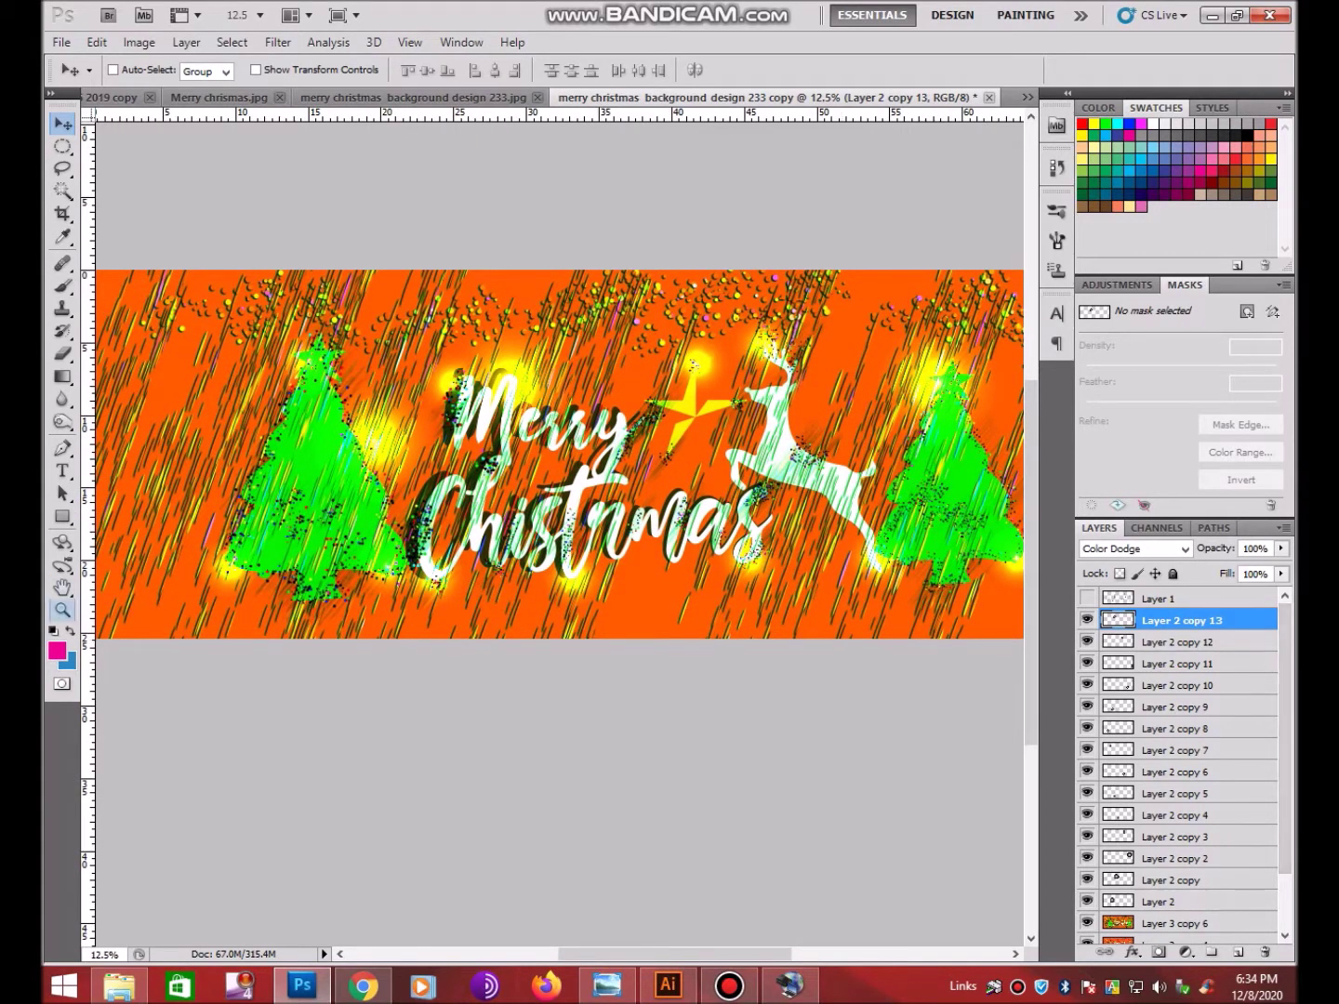
key(z)
key(ctrl+plus)
key(ctrl+minus)
key(ctrl+minus)
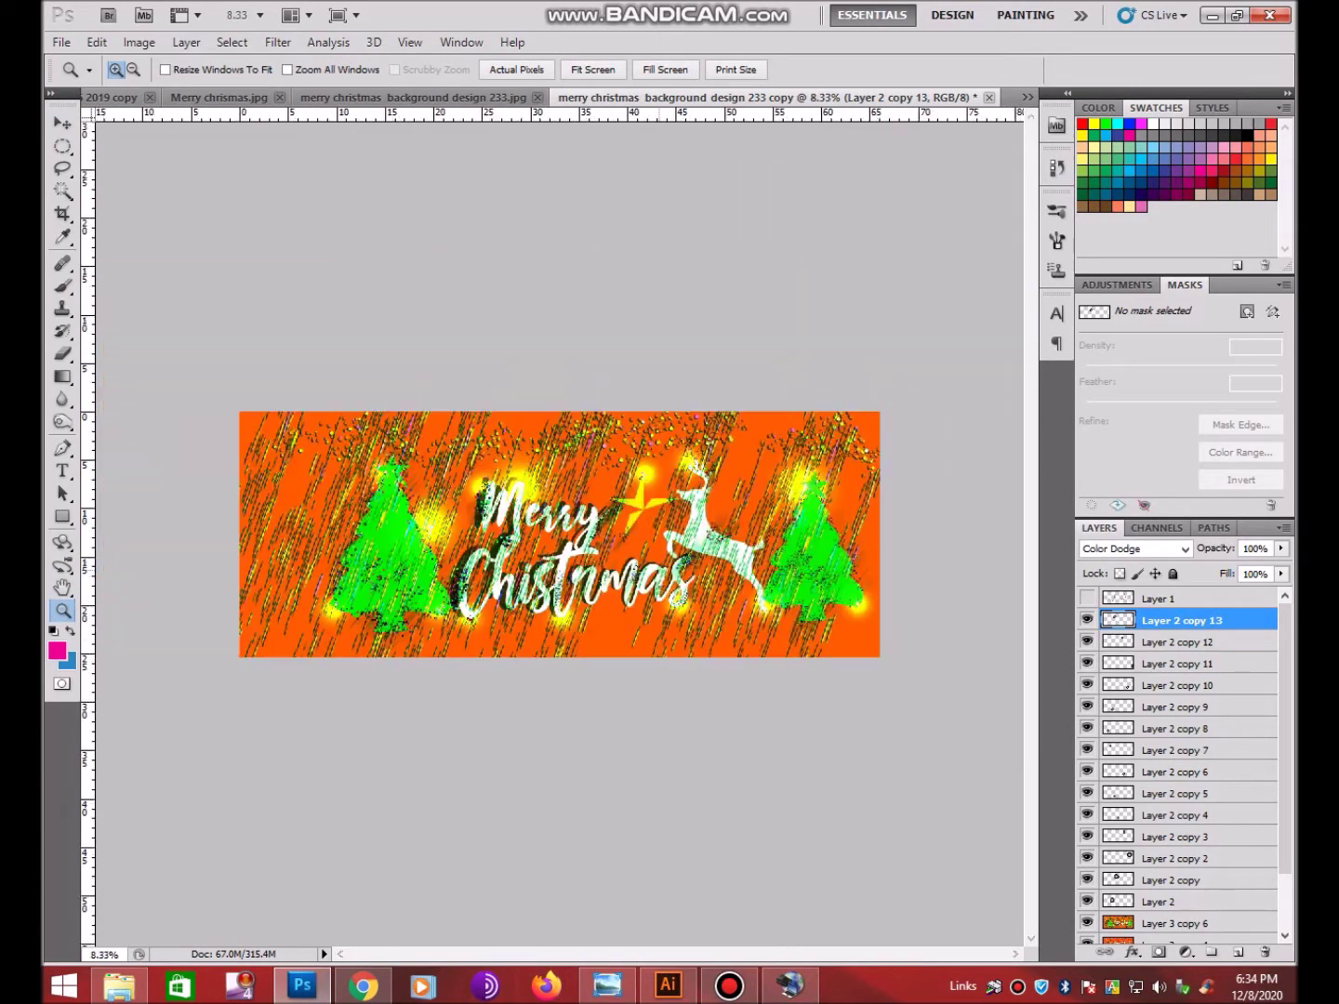
Merge all visible banner layers into a single layer
key(ctrl+shift+e)
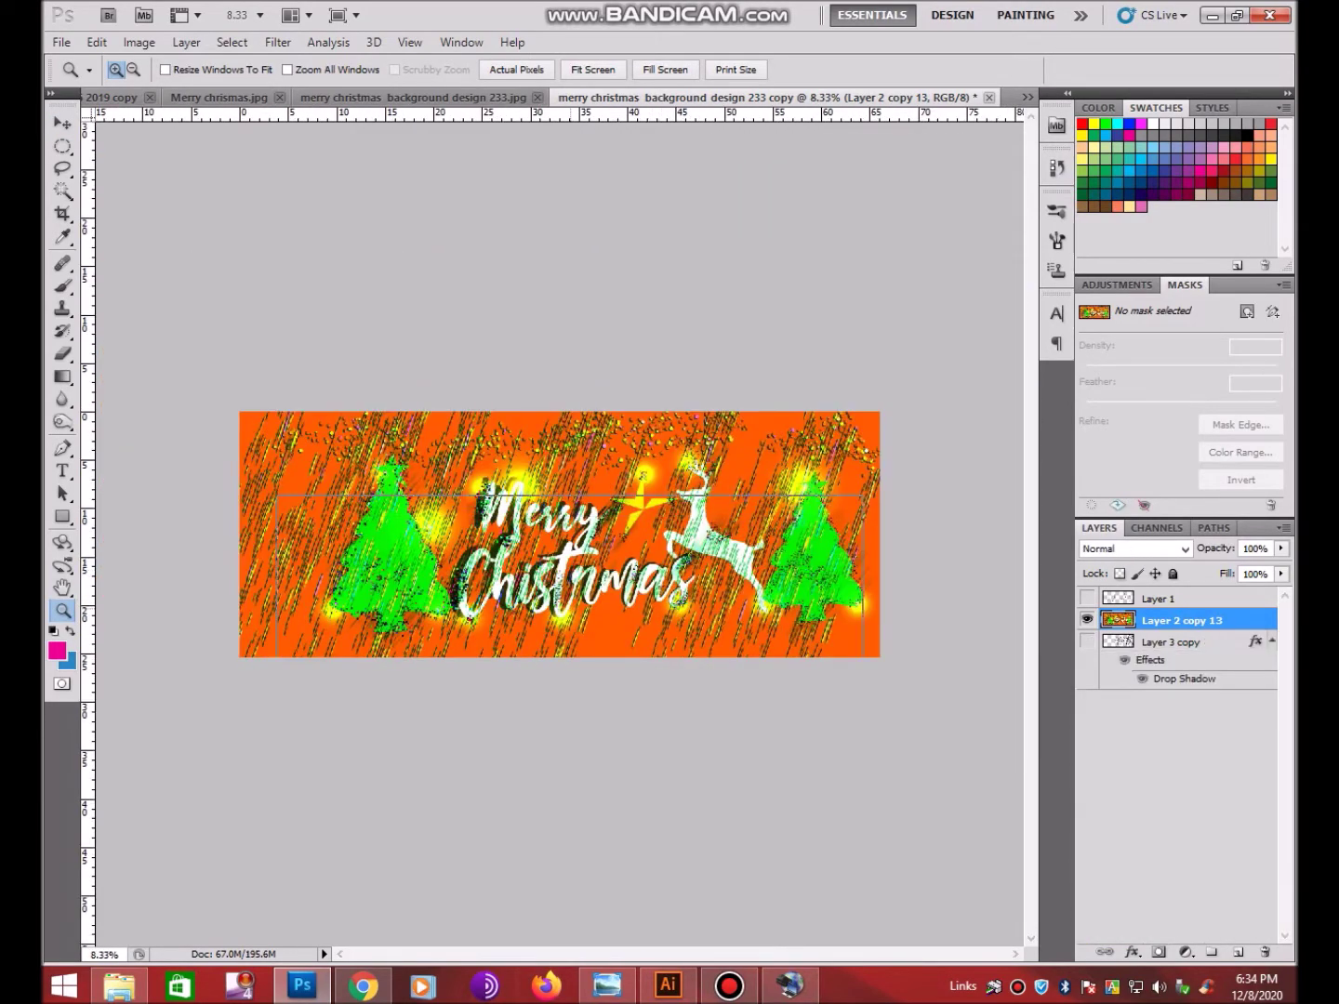
key(ctrl+plus)
key(ctrl+plus)
key(ctrl+plus)
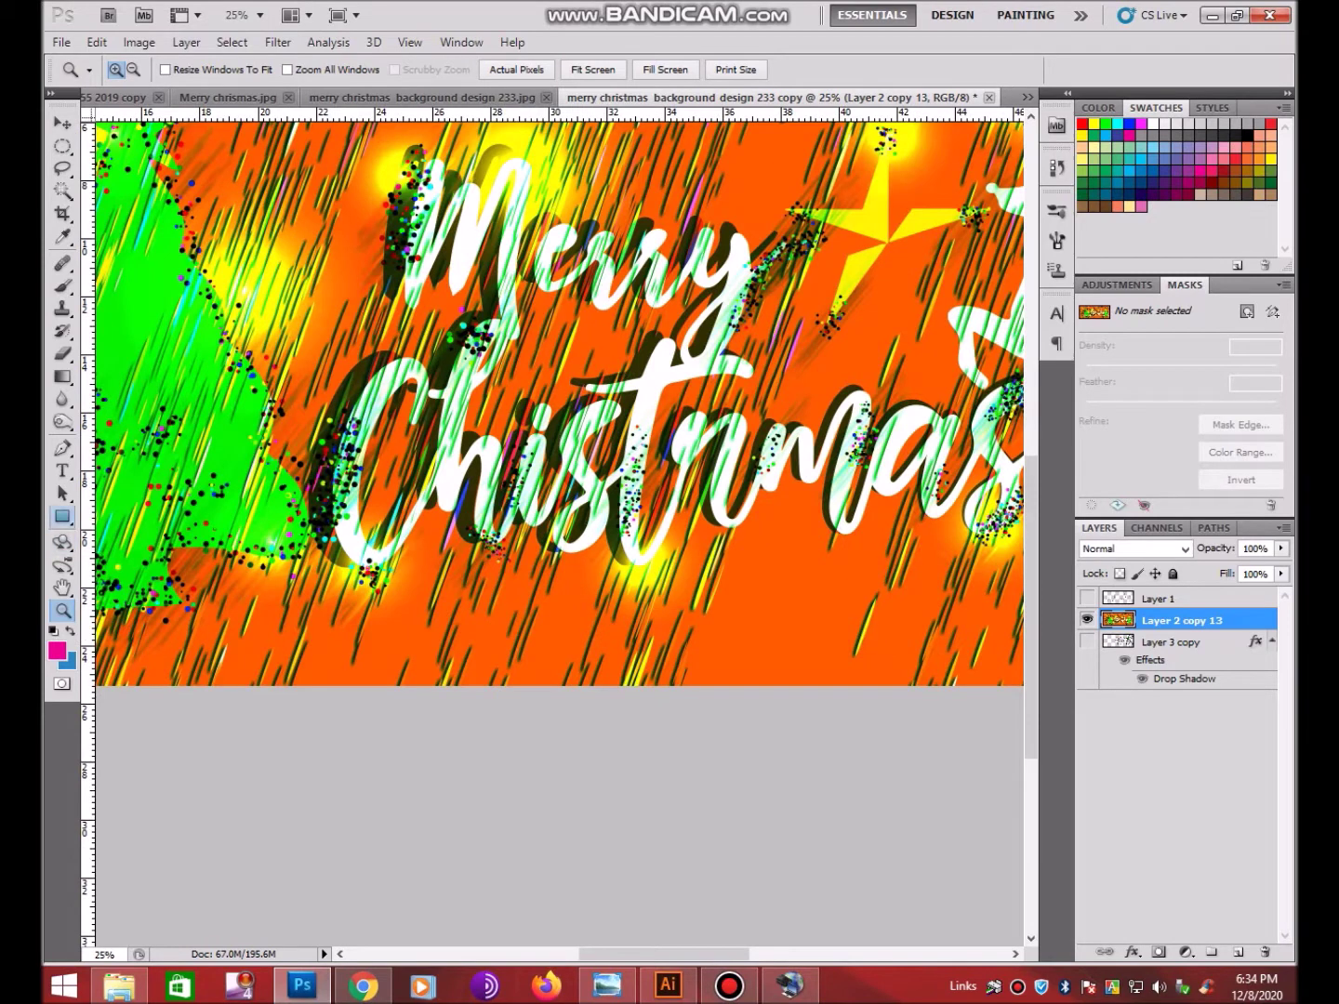
click(62, 517)
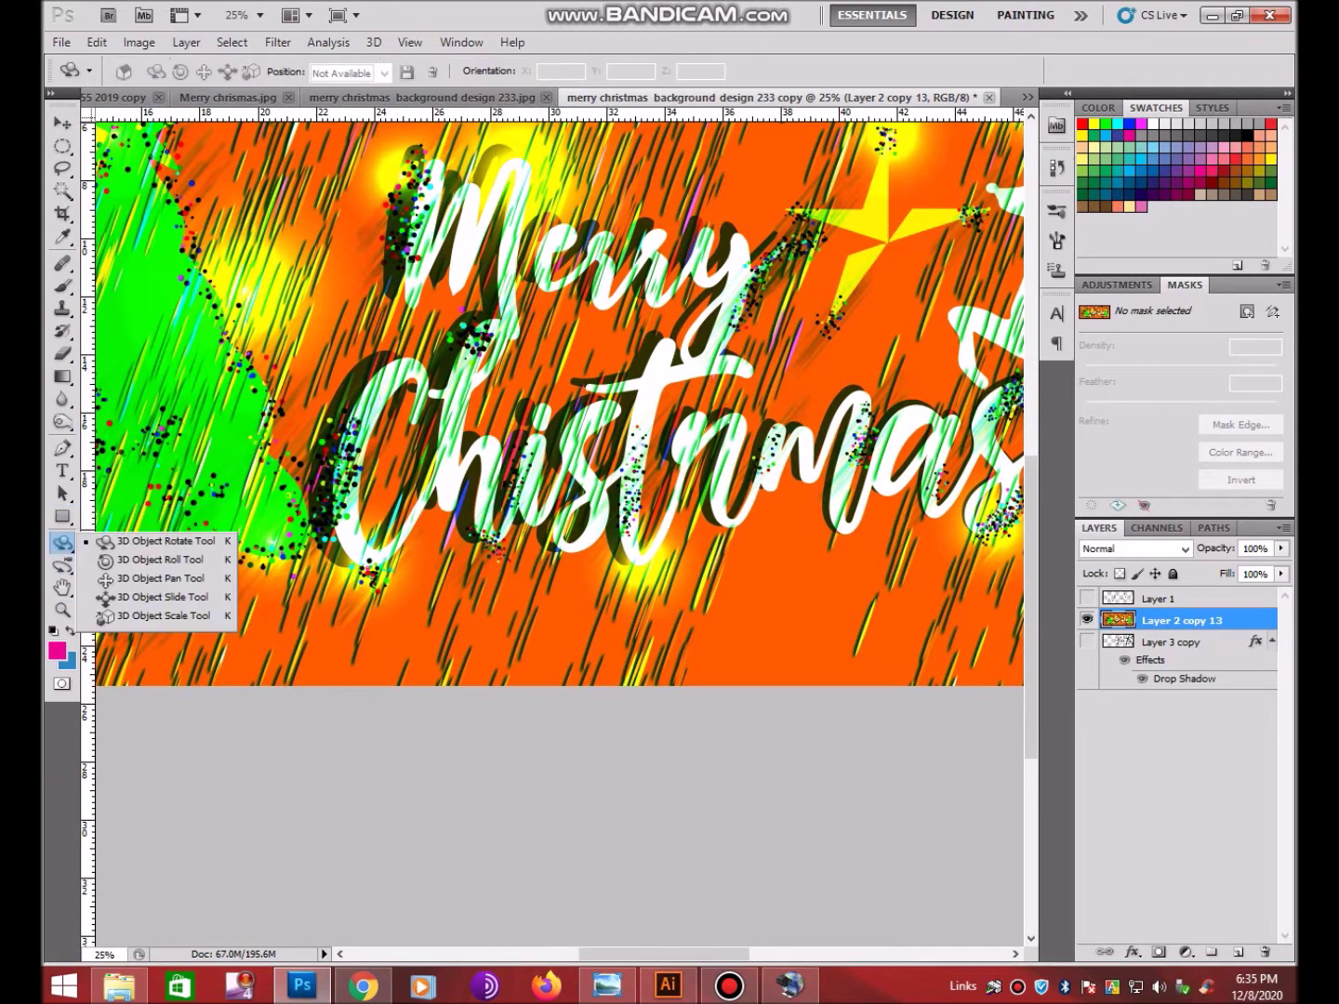
Pick the Dodge Tool (Midtones, 50%) with a smaller brush and work around the reindeer
click(63, 422)
click(130, 421)
right_click(403, 499)
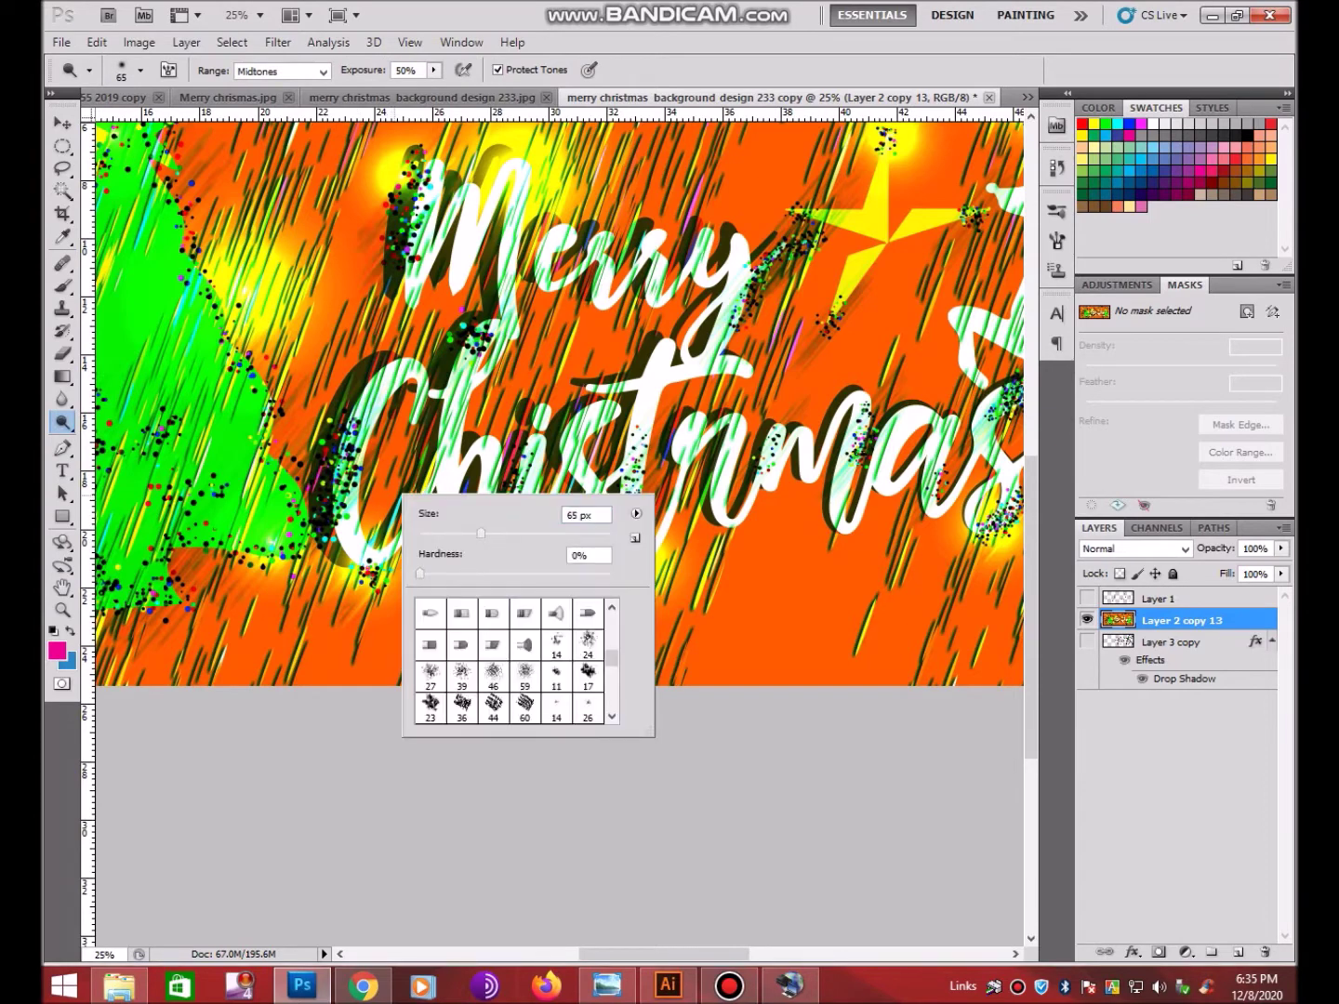
key(Return)
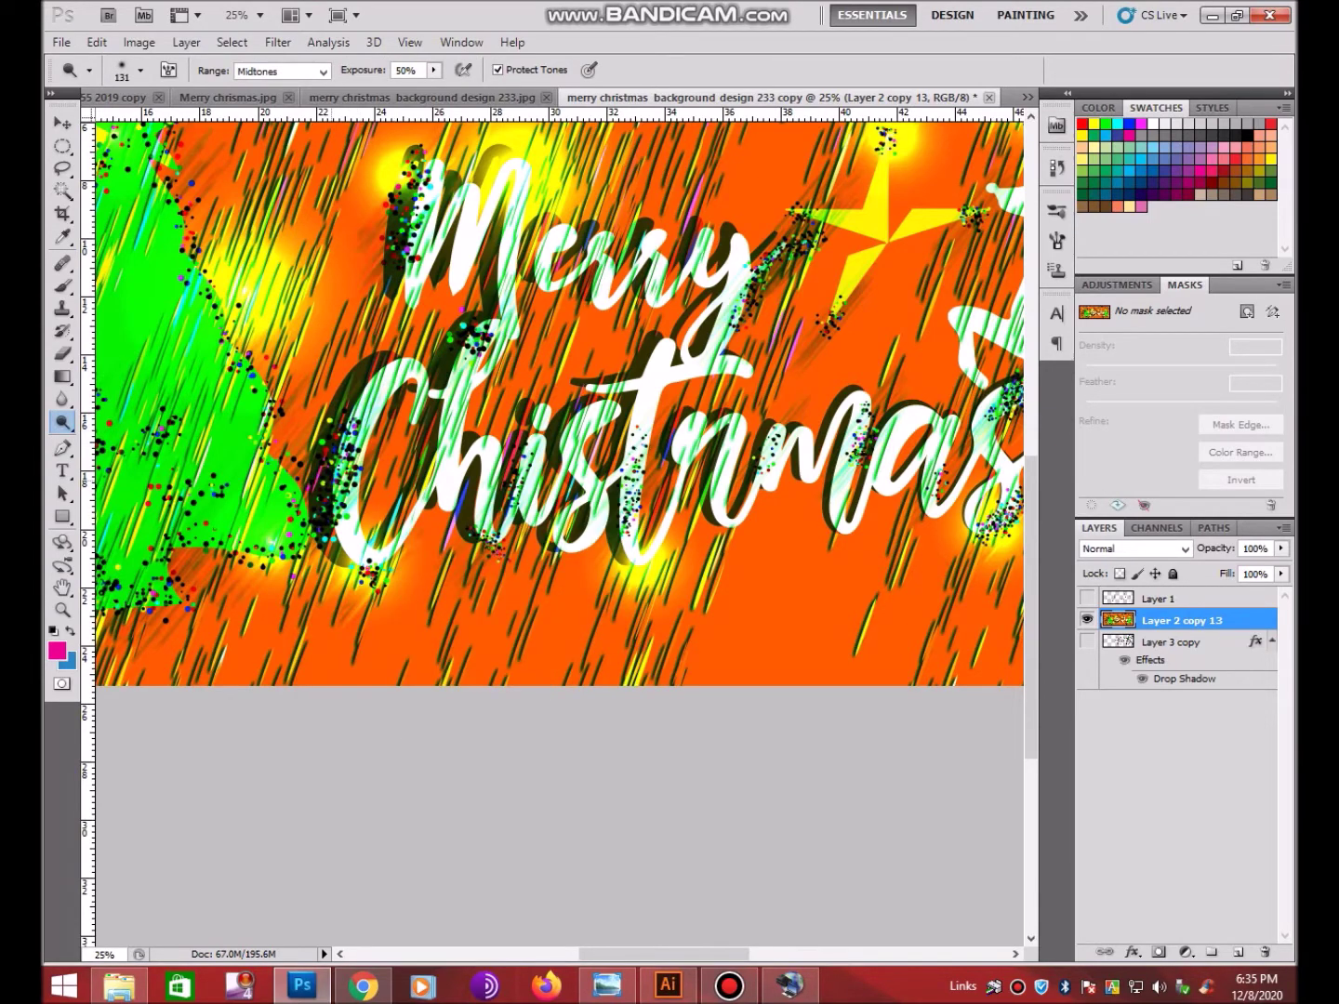
scroll(558, 493, up, 3)
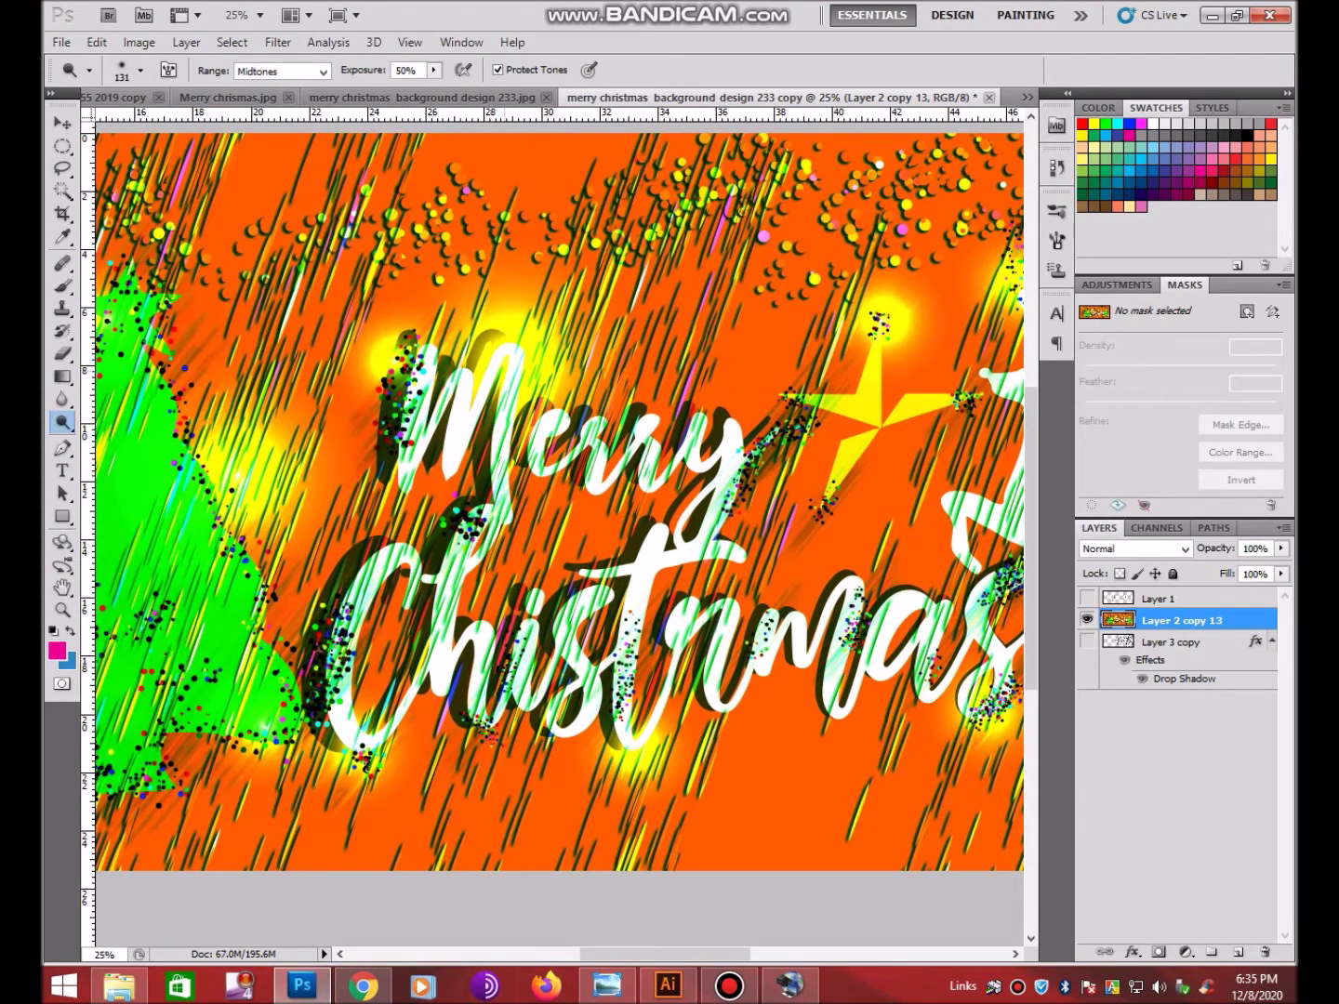
drag(558, 493, 428, 386)
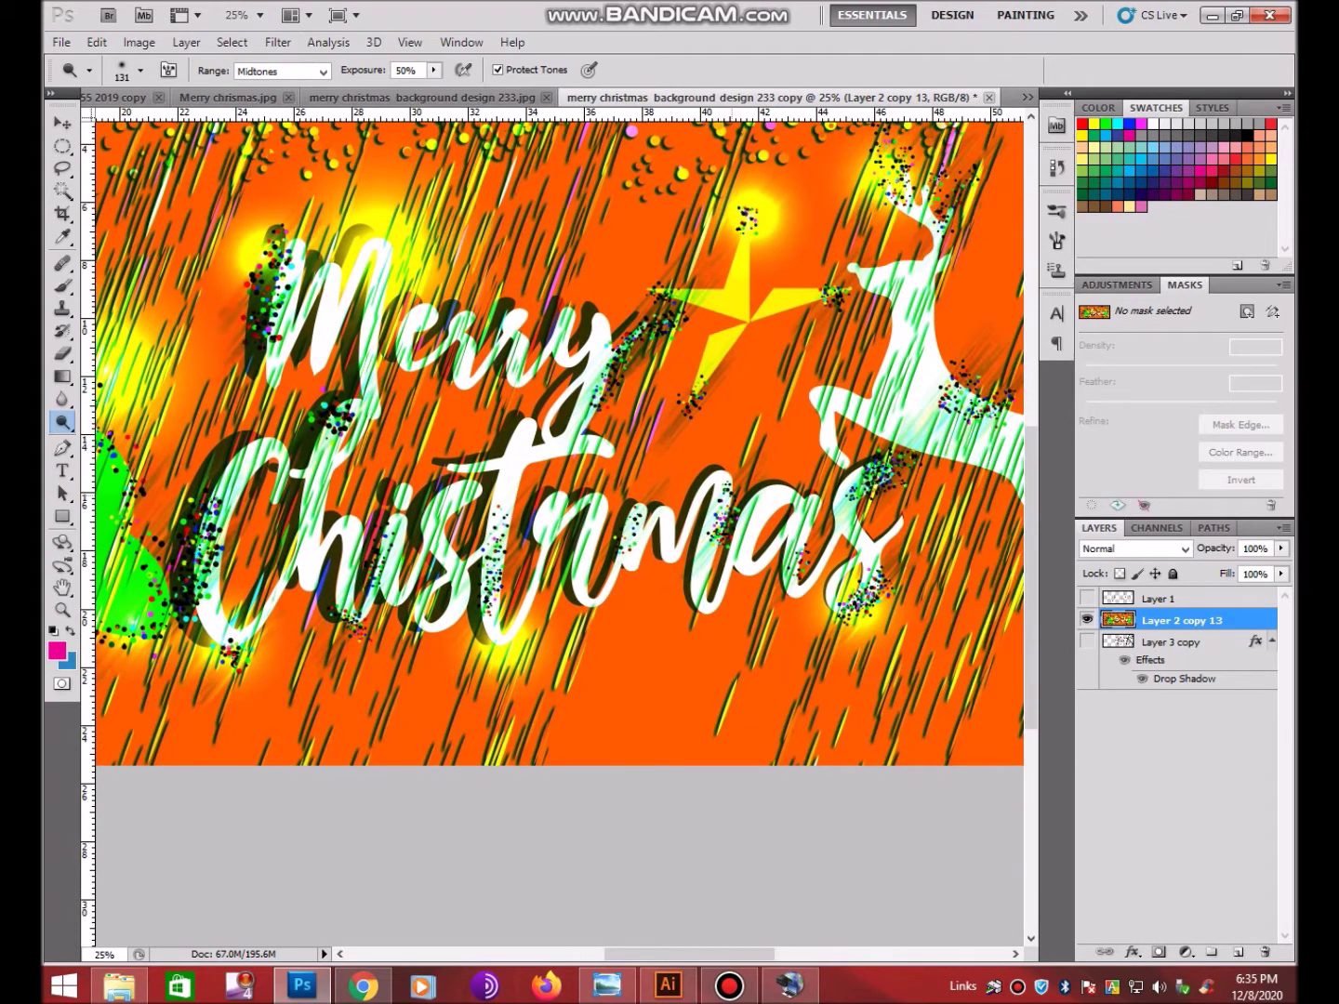
drag(558, 447, 465, 455)
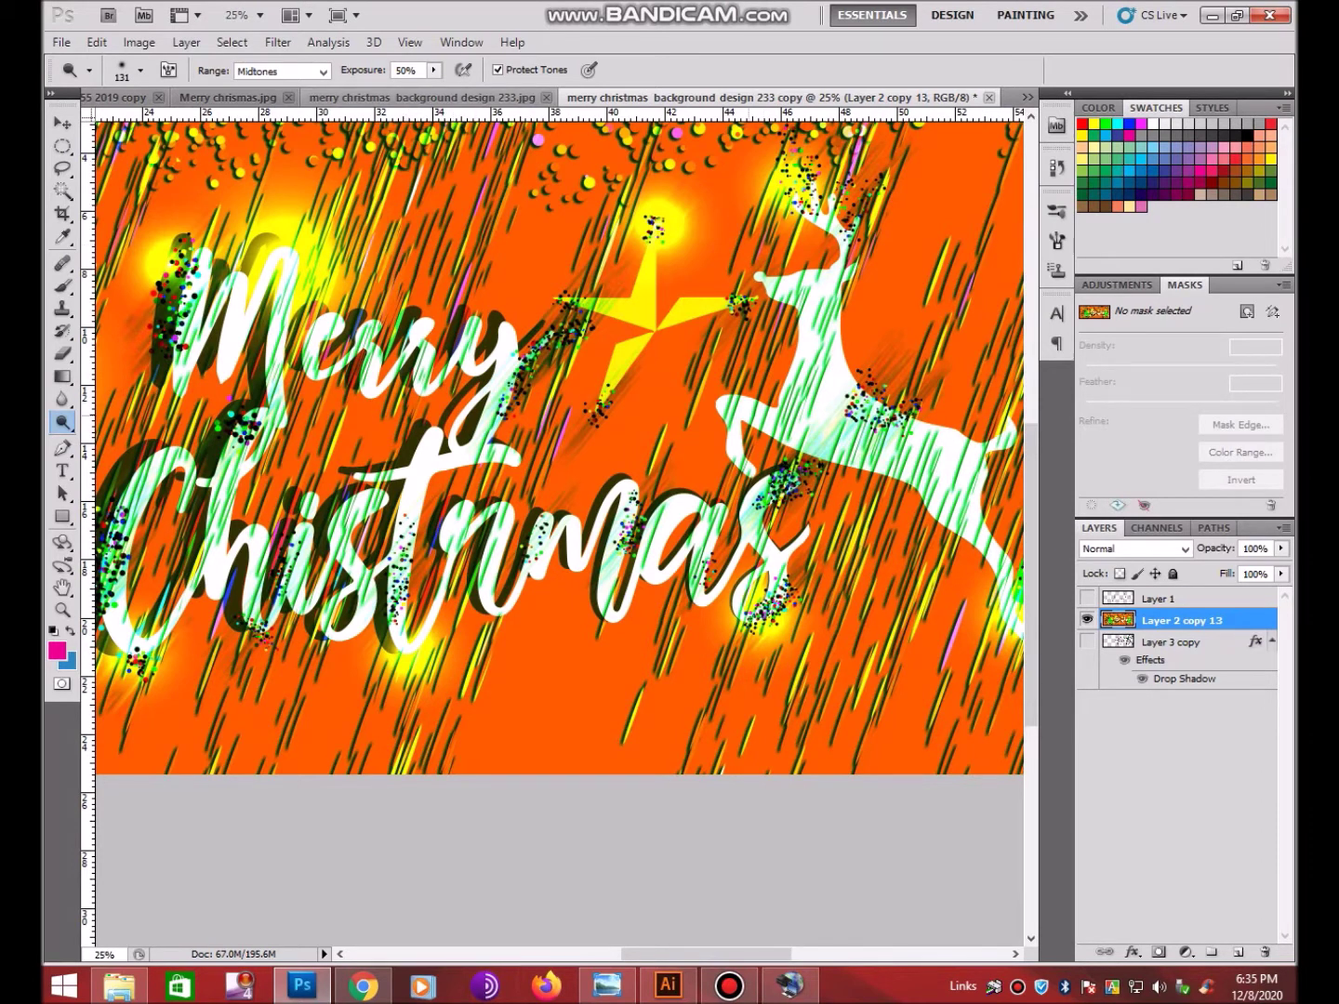
Zoom out to check the whole banner and begin creating a new empty layer
key(z)
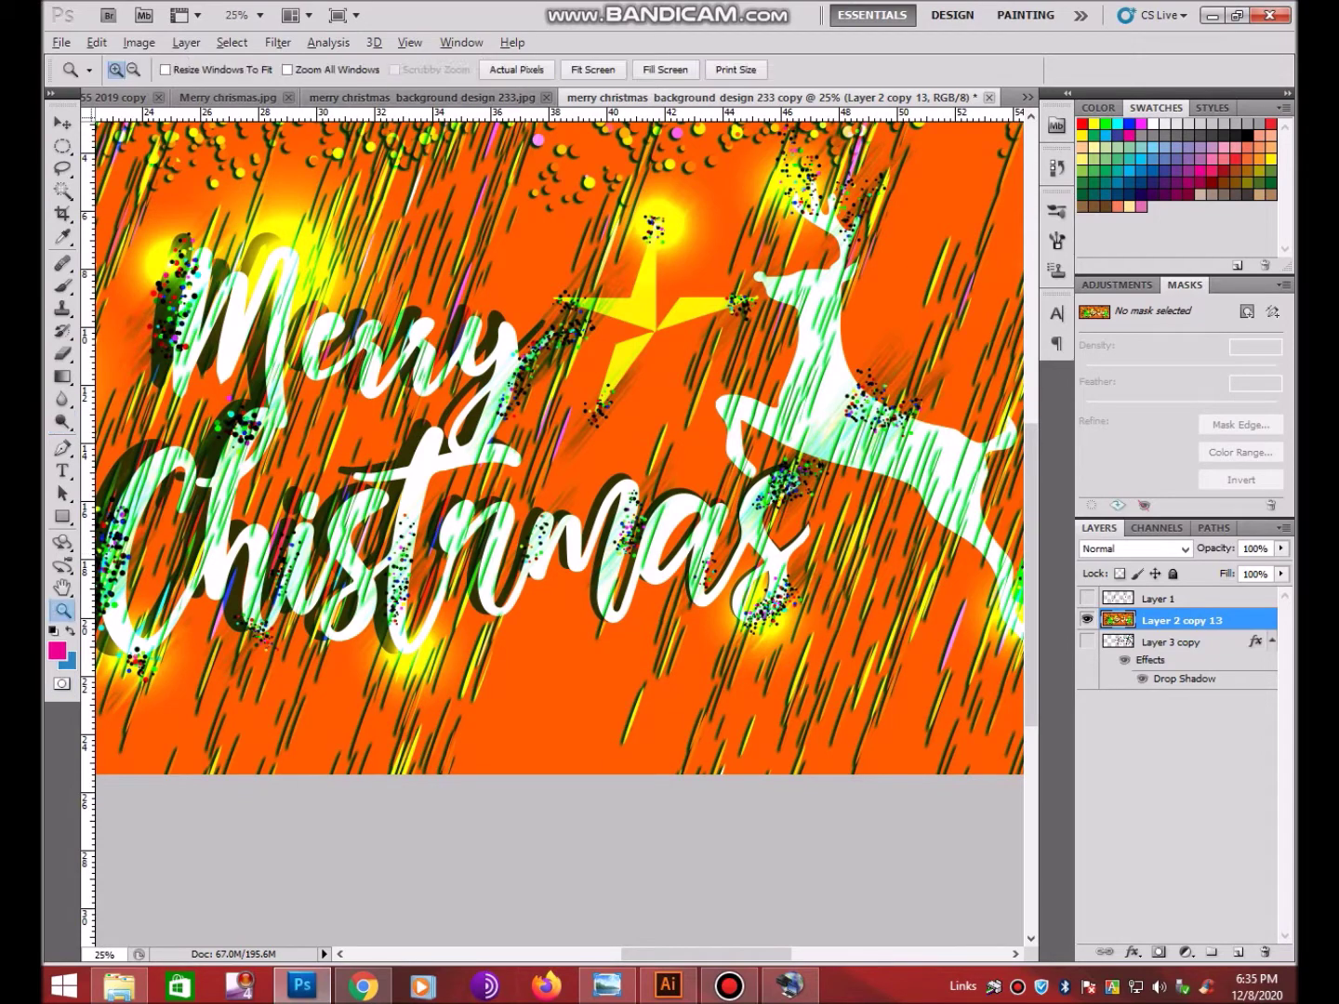
alt+click(558, 447)
key(ctrl+minus)
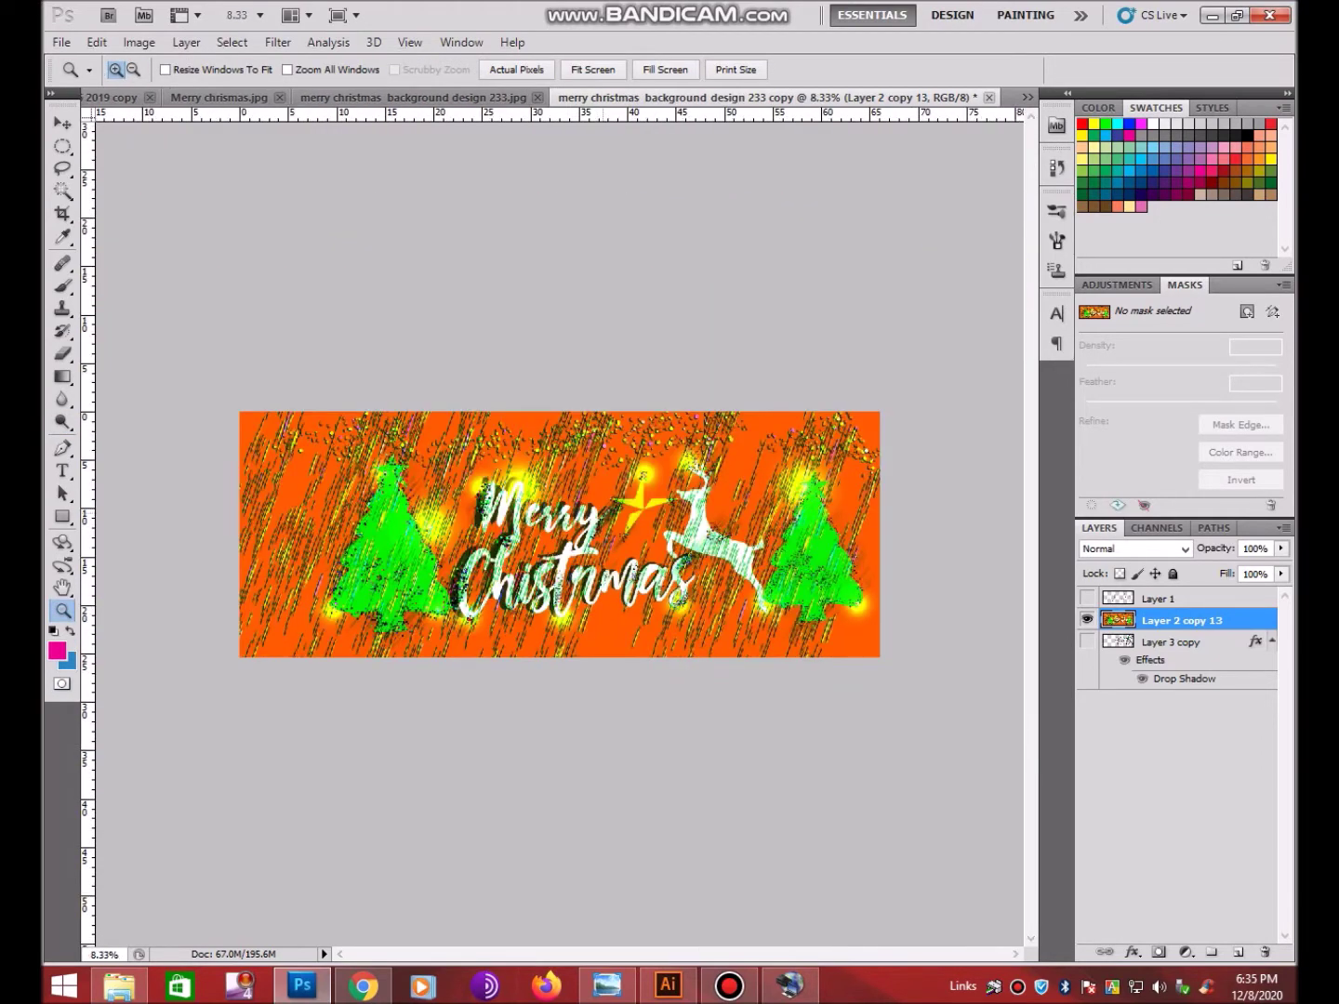
key(ctrl+plus)
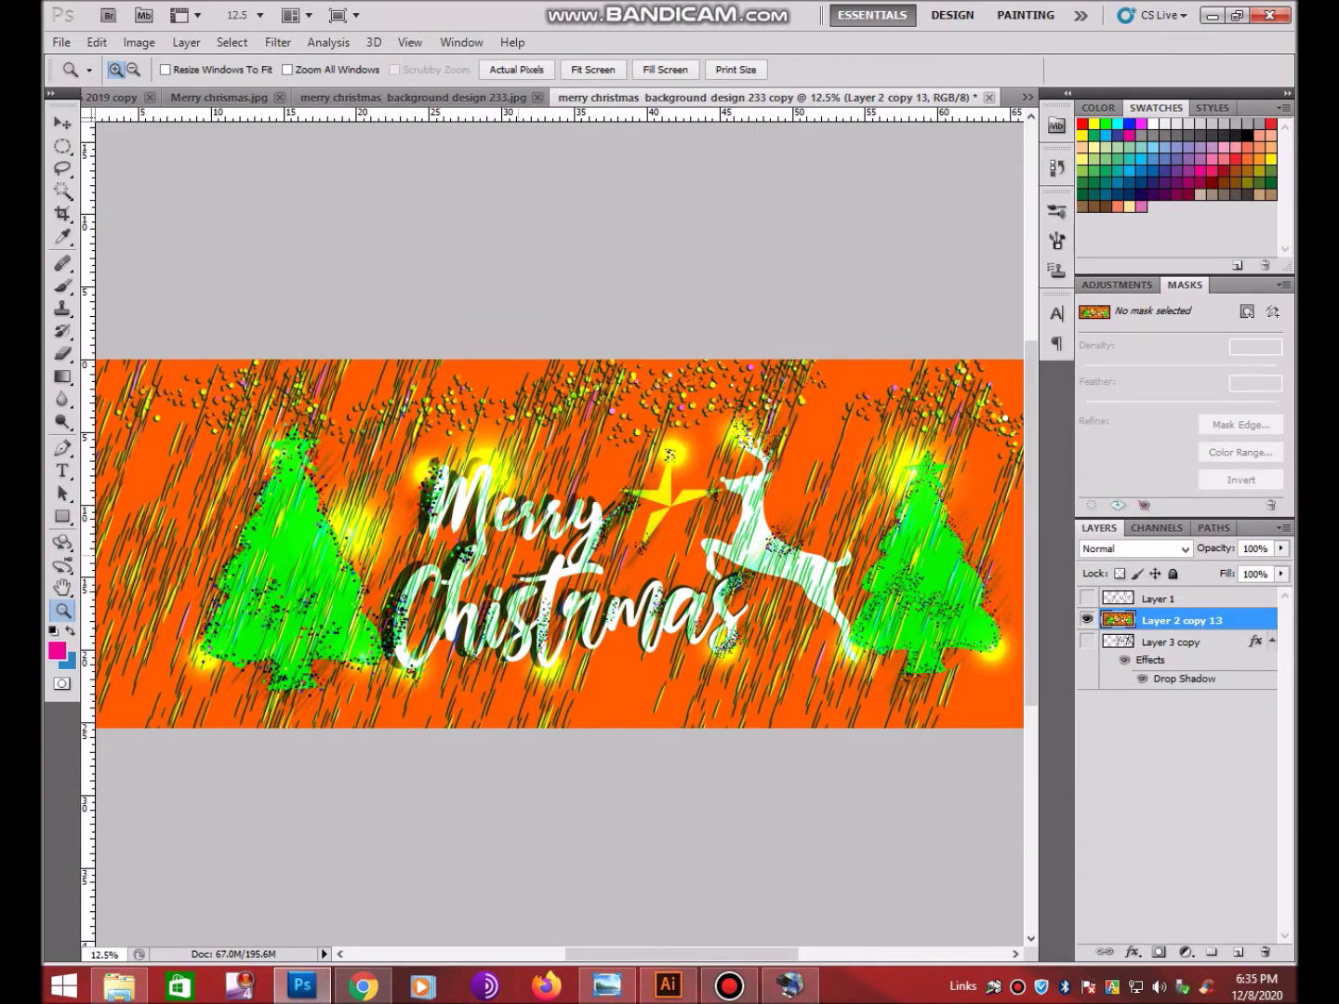
key(ctrl+plus)
key(ctrl+shift+n)
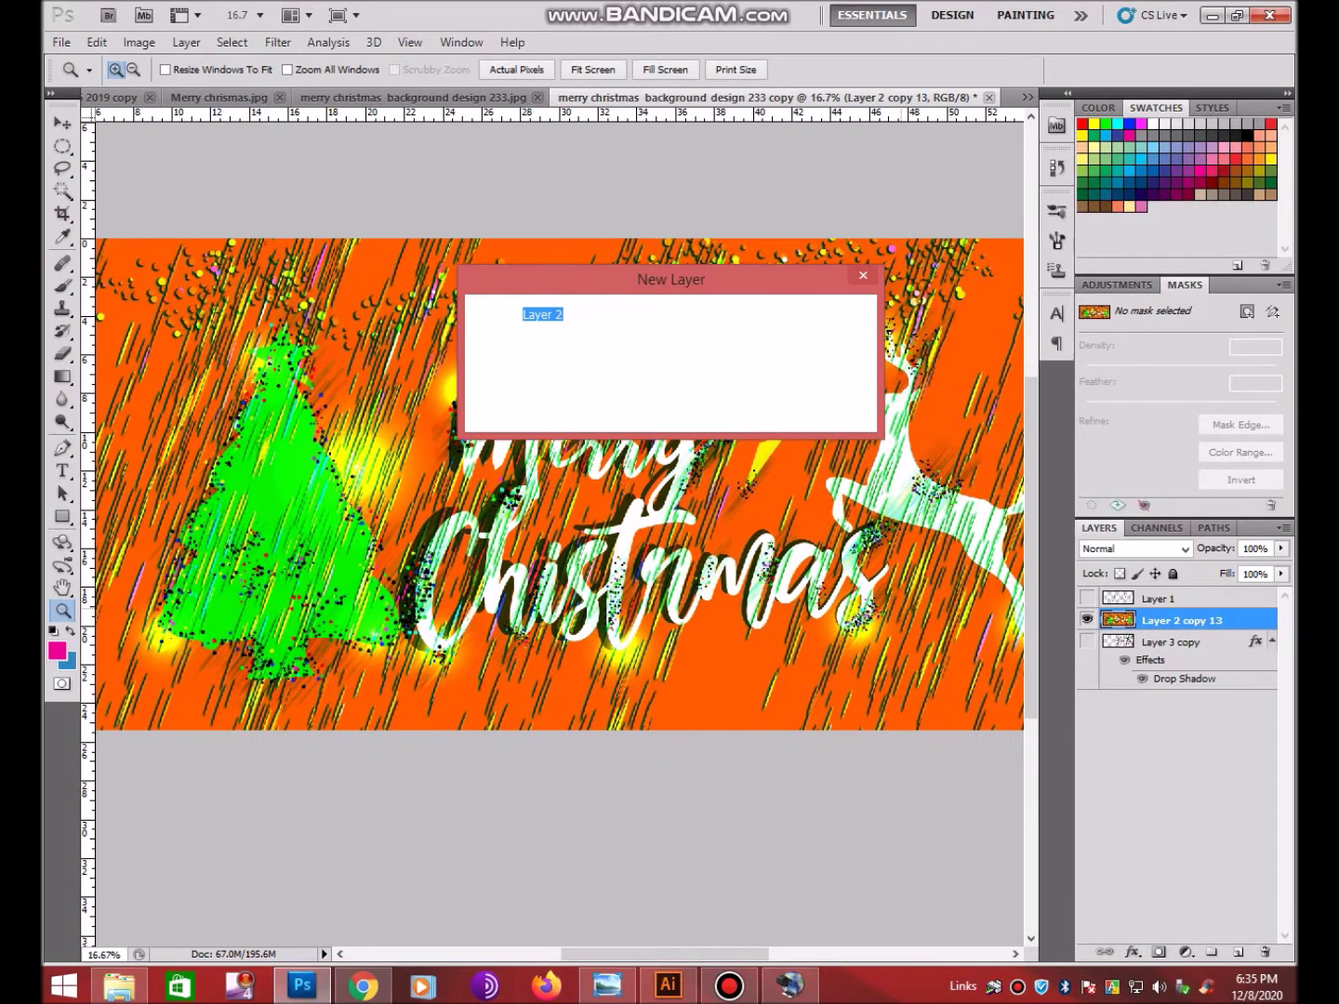
Confirm the new empty layer and set the Brush tool size to 52
key(Return)
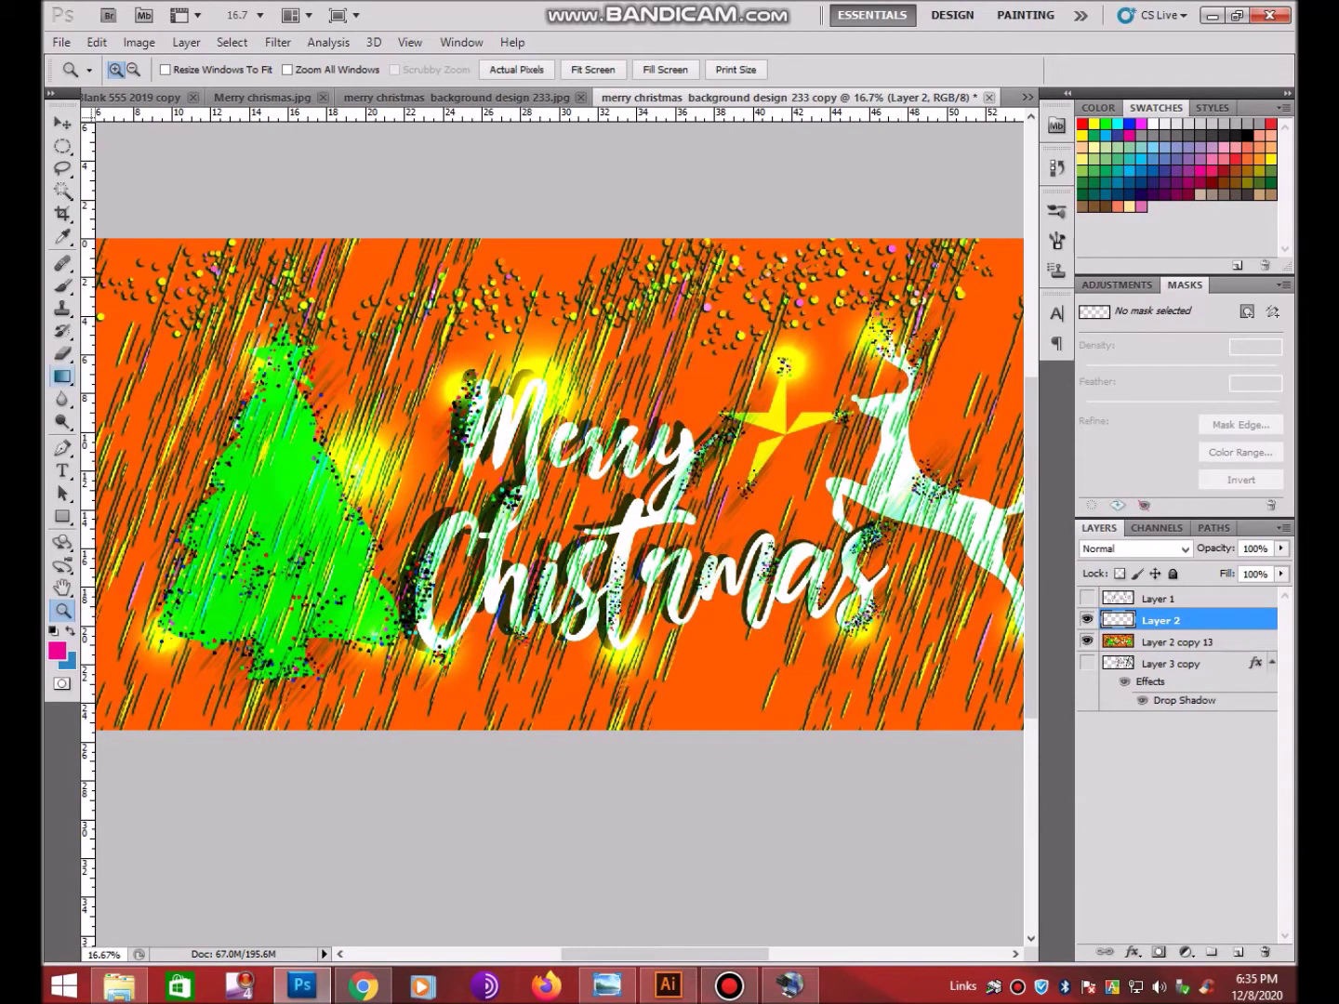
click(63, 284)
click(451, 410)
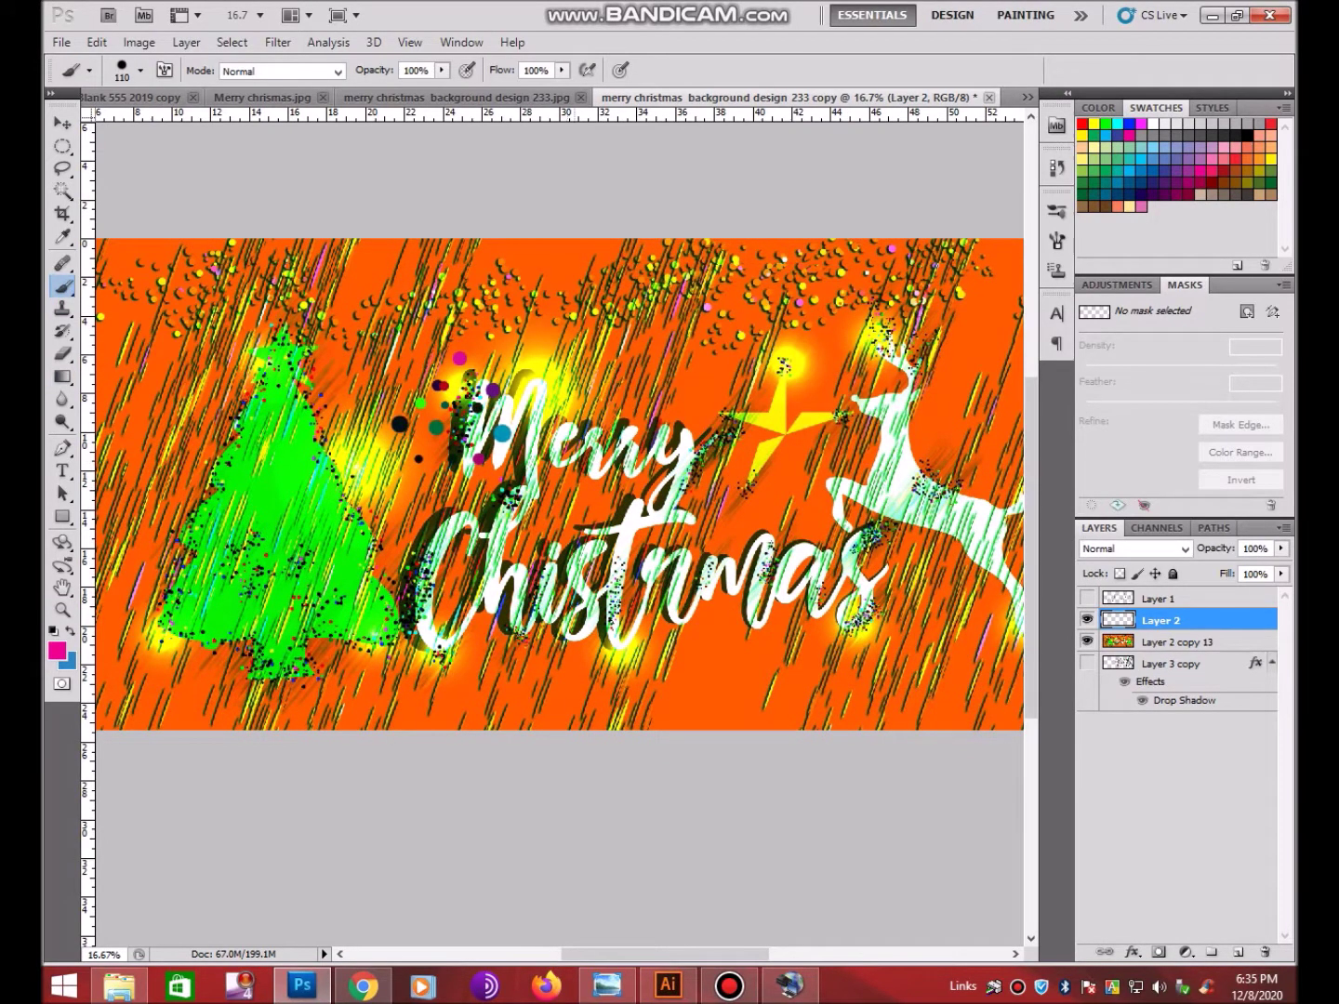
key(ctrl+z)
drag(874, 642, 772, 526)
right_click(772, 526)
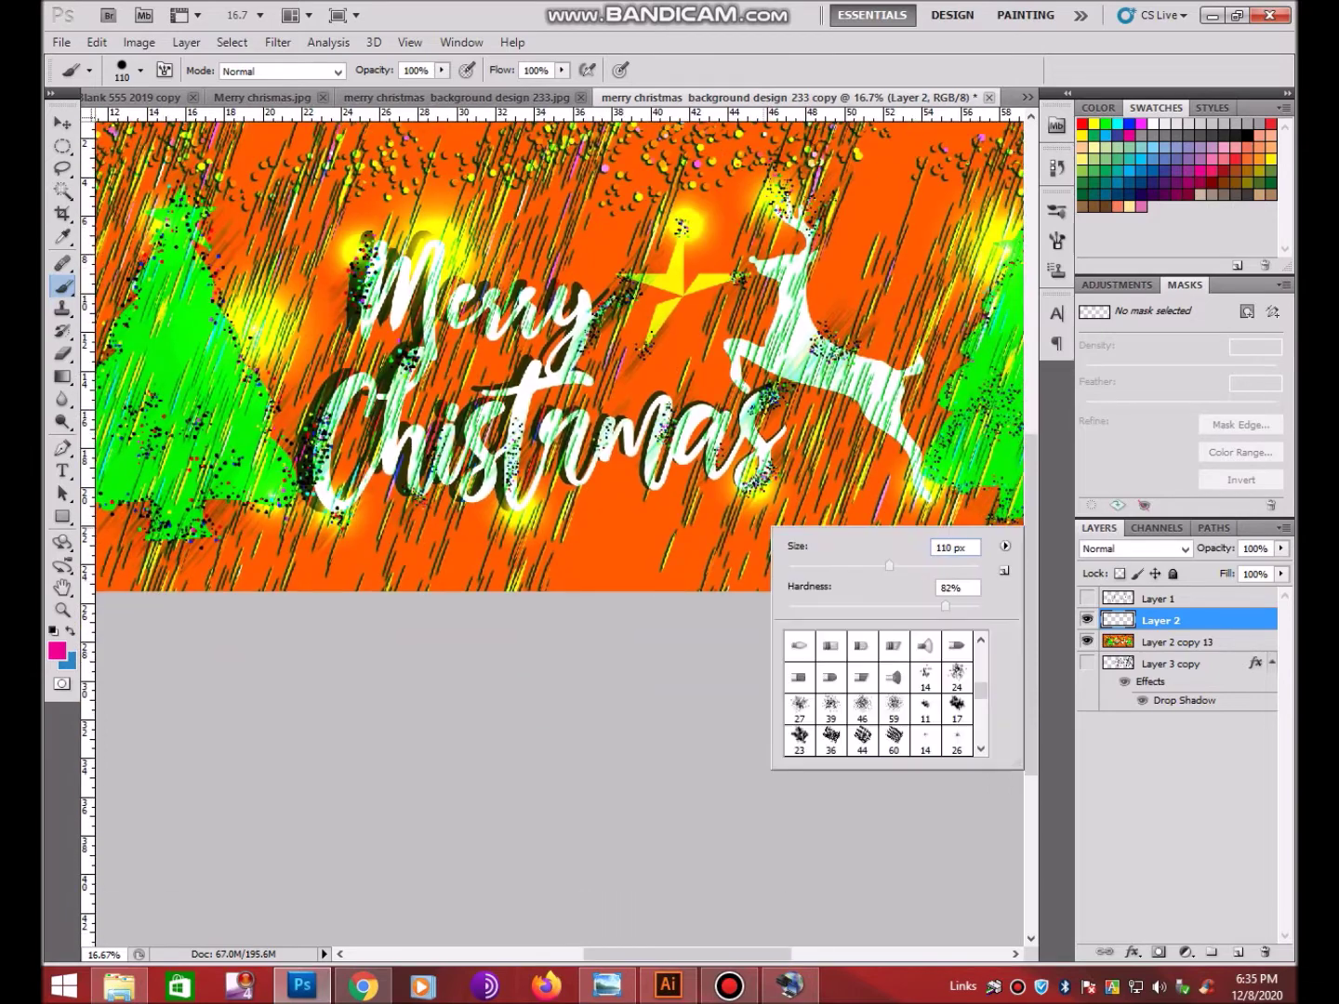
text(52)
key(Return)
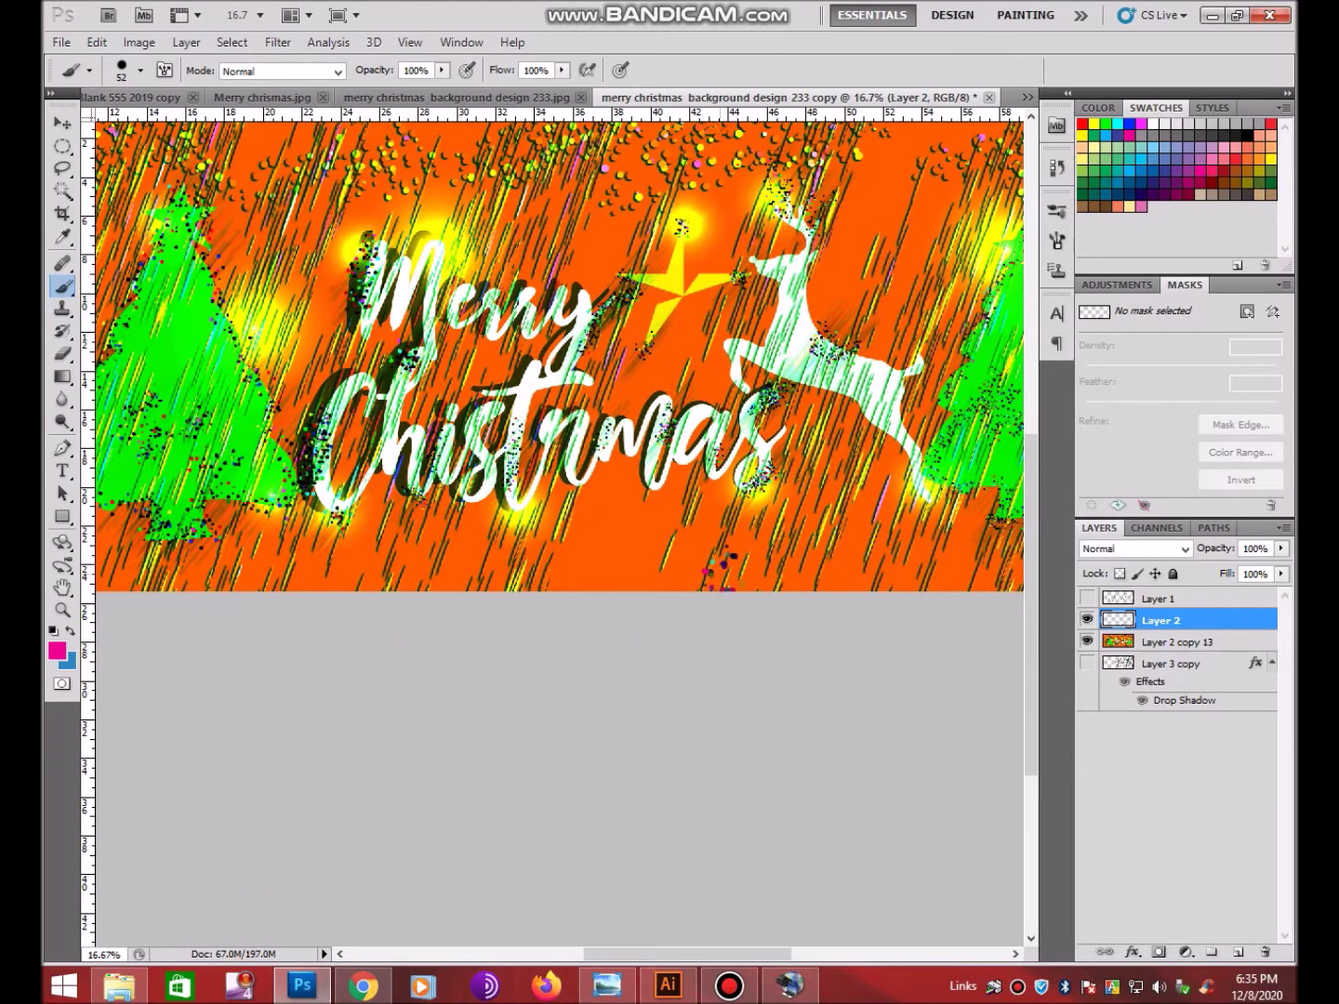
Dab scattered dot clusters below the lettering and over the left tree's top and sides
mouse_move(642, 530)
mouse_down()
mouse_move(706, 519)
mouse_move(731, 539)
mouse_move(783, 525)
mouse_move(943, 536)
mouse_up()
mouse_move(609, 494)
mouse_down()
mouse_move(572, 505)
mouse_move(586, 528)
mouse_up()
drag(613, 372, 607, 448)
mouse_move(505, 294)
mouse_down()
mouse_move(529, 240)
mouse_move(520, 270)
mouse_up()
drag(553, 336, 593, 385)
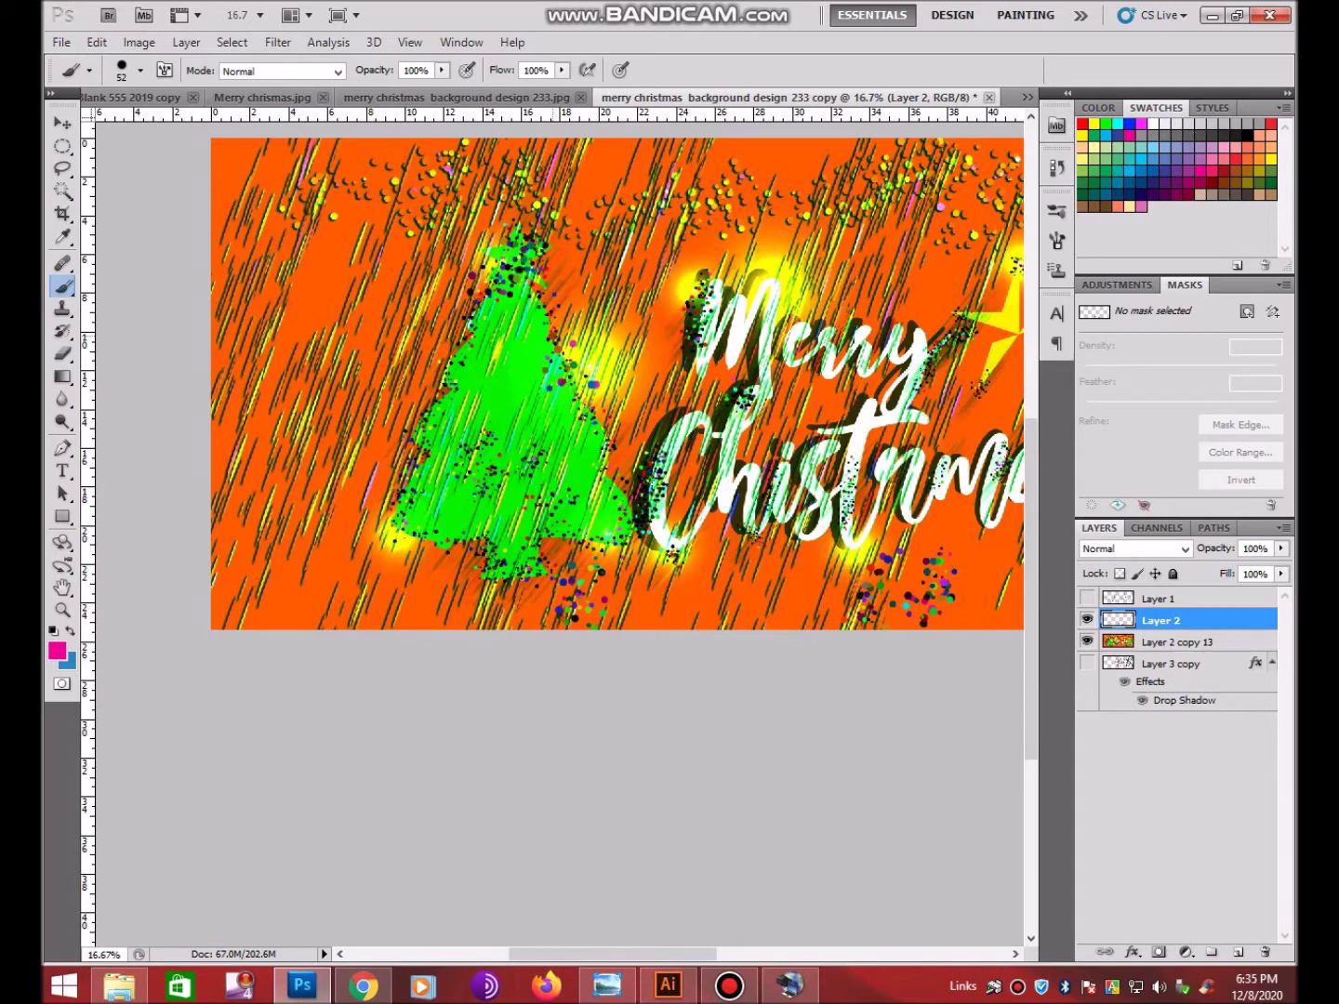
click(478, 378)
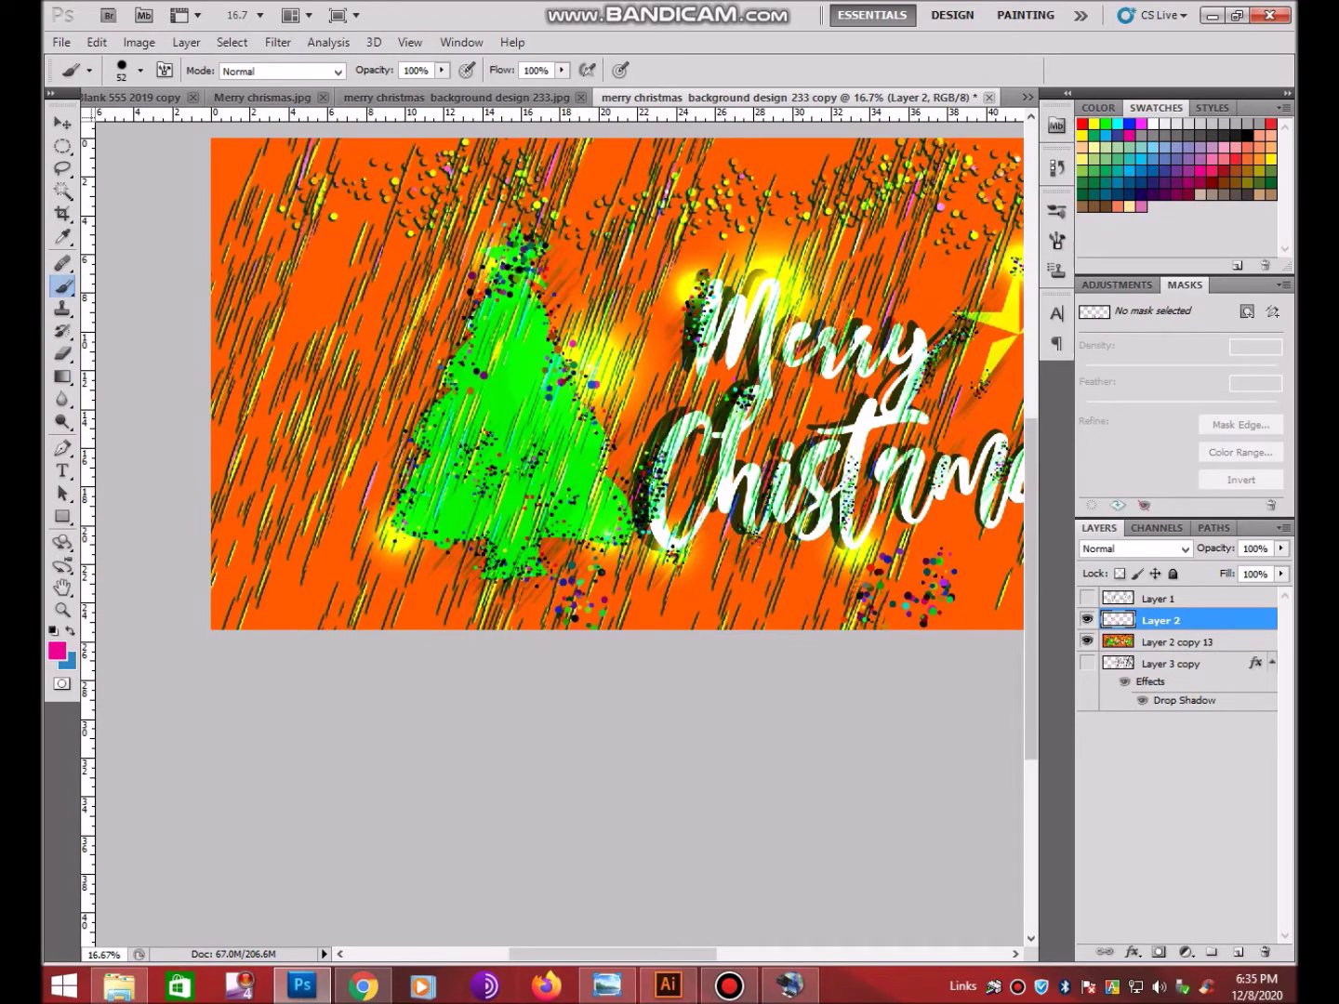
click(1057, 240)
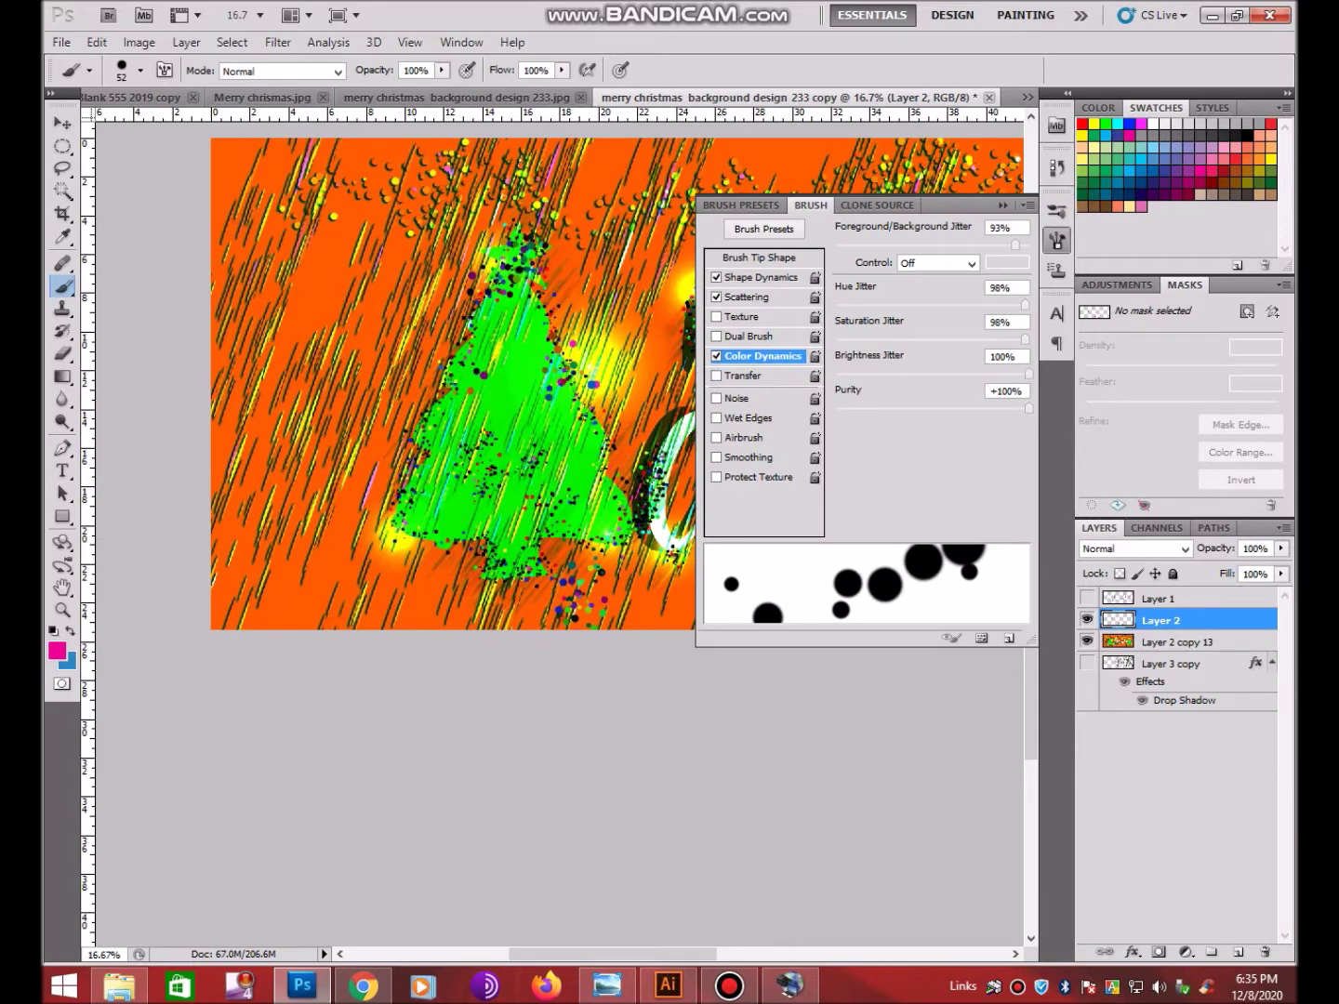
Tune Color Dynamics to hue jitter 0% and saturation jitter 100%, painting multicoloured tree-top dots
drag(1029, 407, 836, 407)
drag(379, 466, 386, 502)
key(ctrl+z)
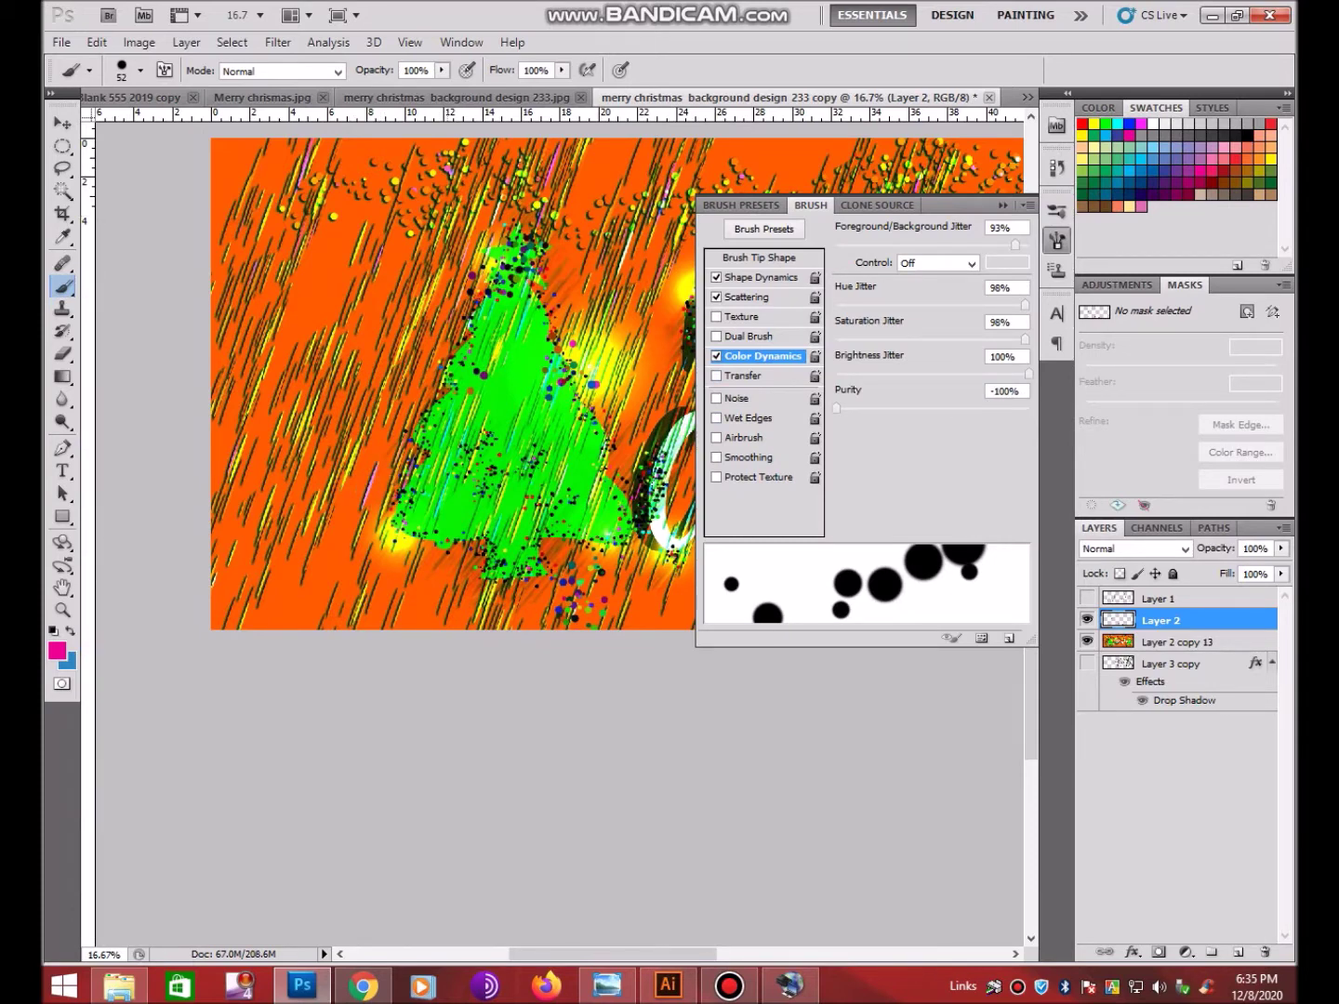
drag(506, 270, 544, 283)
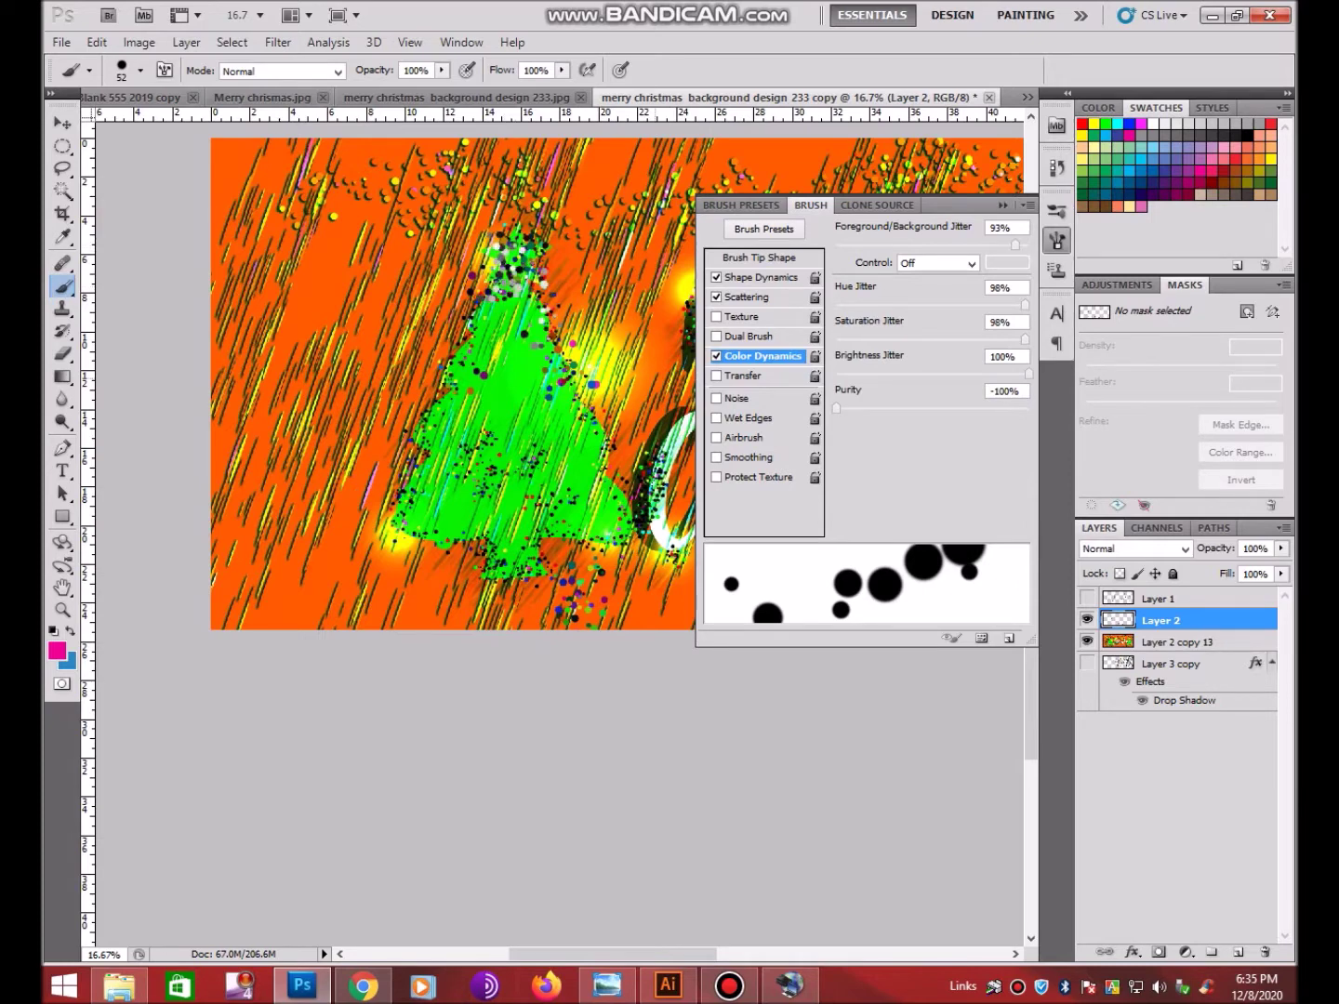
drag(836, 409, 1028, 407)
mouse_move(1025, 339)
mouse_down()
mouse_move(836, 339)
mouse_move(883, 338)
mouse_up()
mouse_move(863, 304)
mouse_down()
mouse_move(836, 304)
mouse_move(1028, 338)
mouse_up()
mouse_move(518, 263)
mouse_down()
mouse_move(489, 292)
mouse_move(565, 279)
mouse_up()
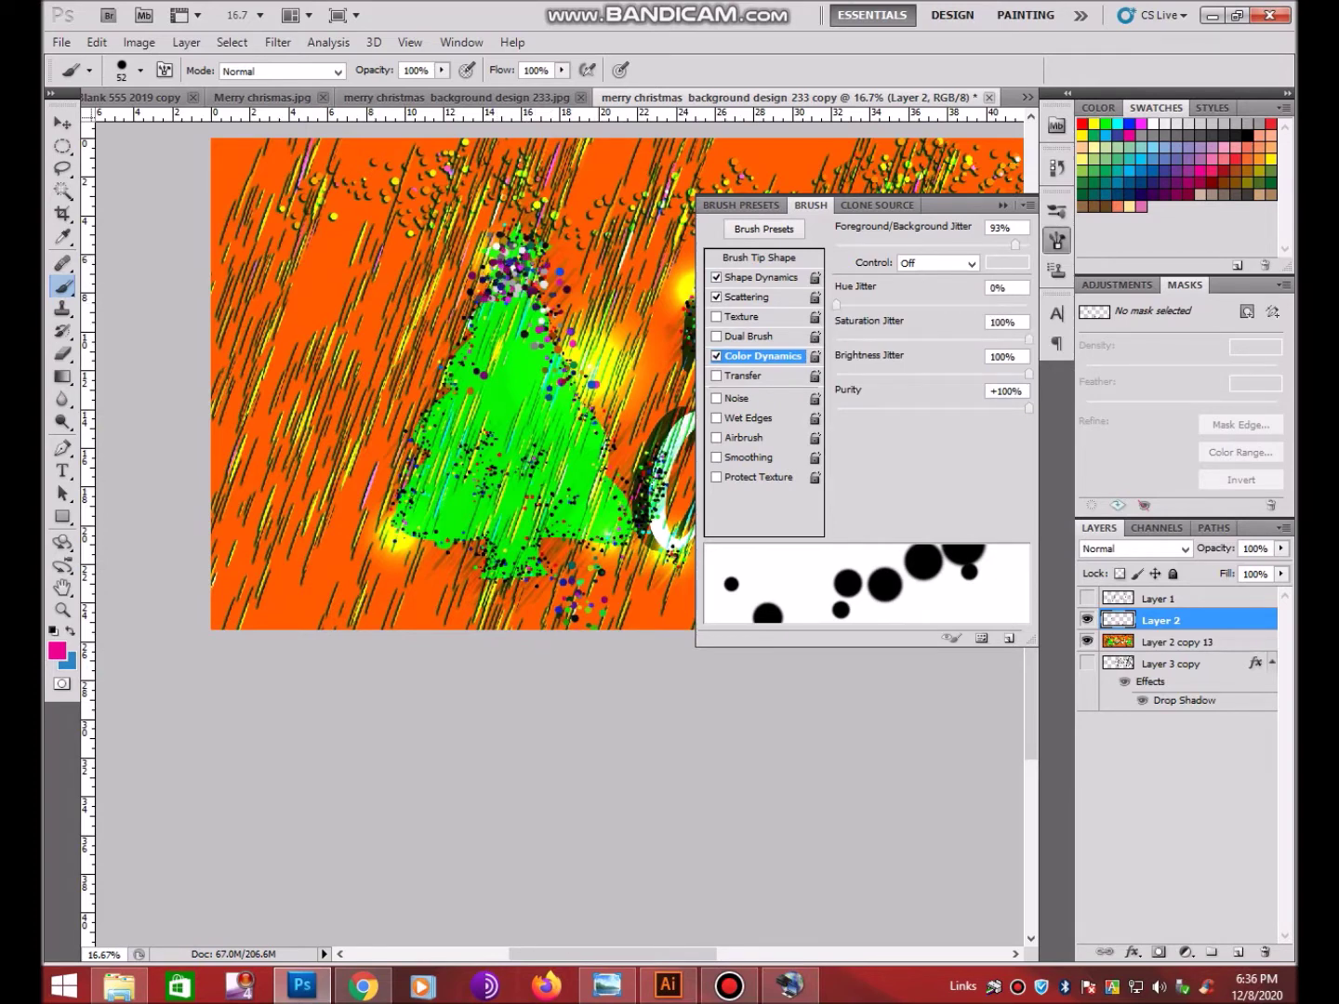
Switch the foreground to yellow, add more tree-top dots, and start a new layer
click(57, 650)
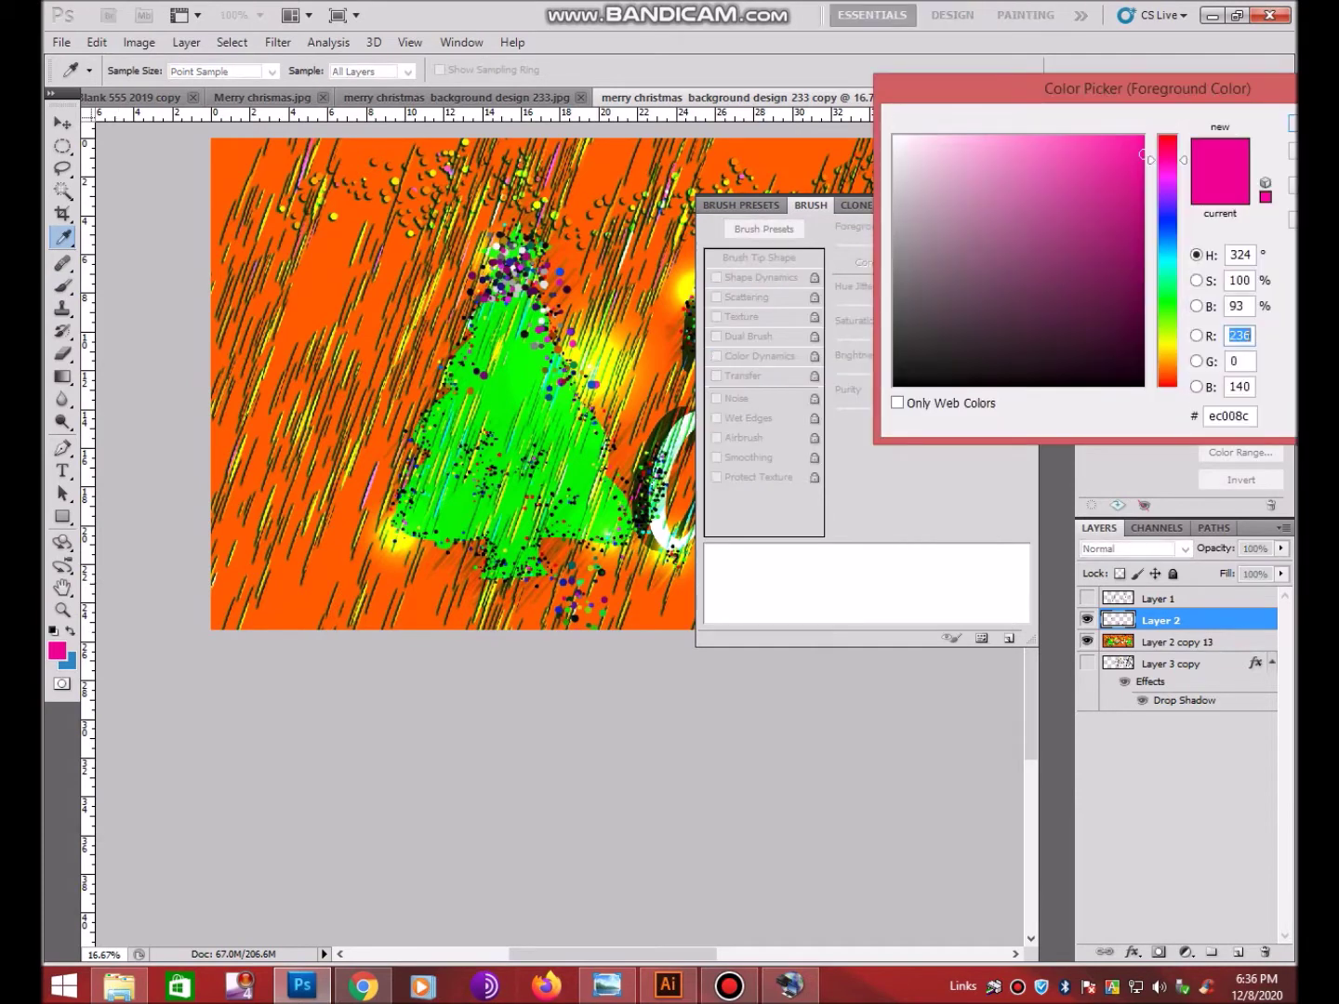
click(1167, 343)
click(1132, 140)
key(Return)
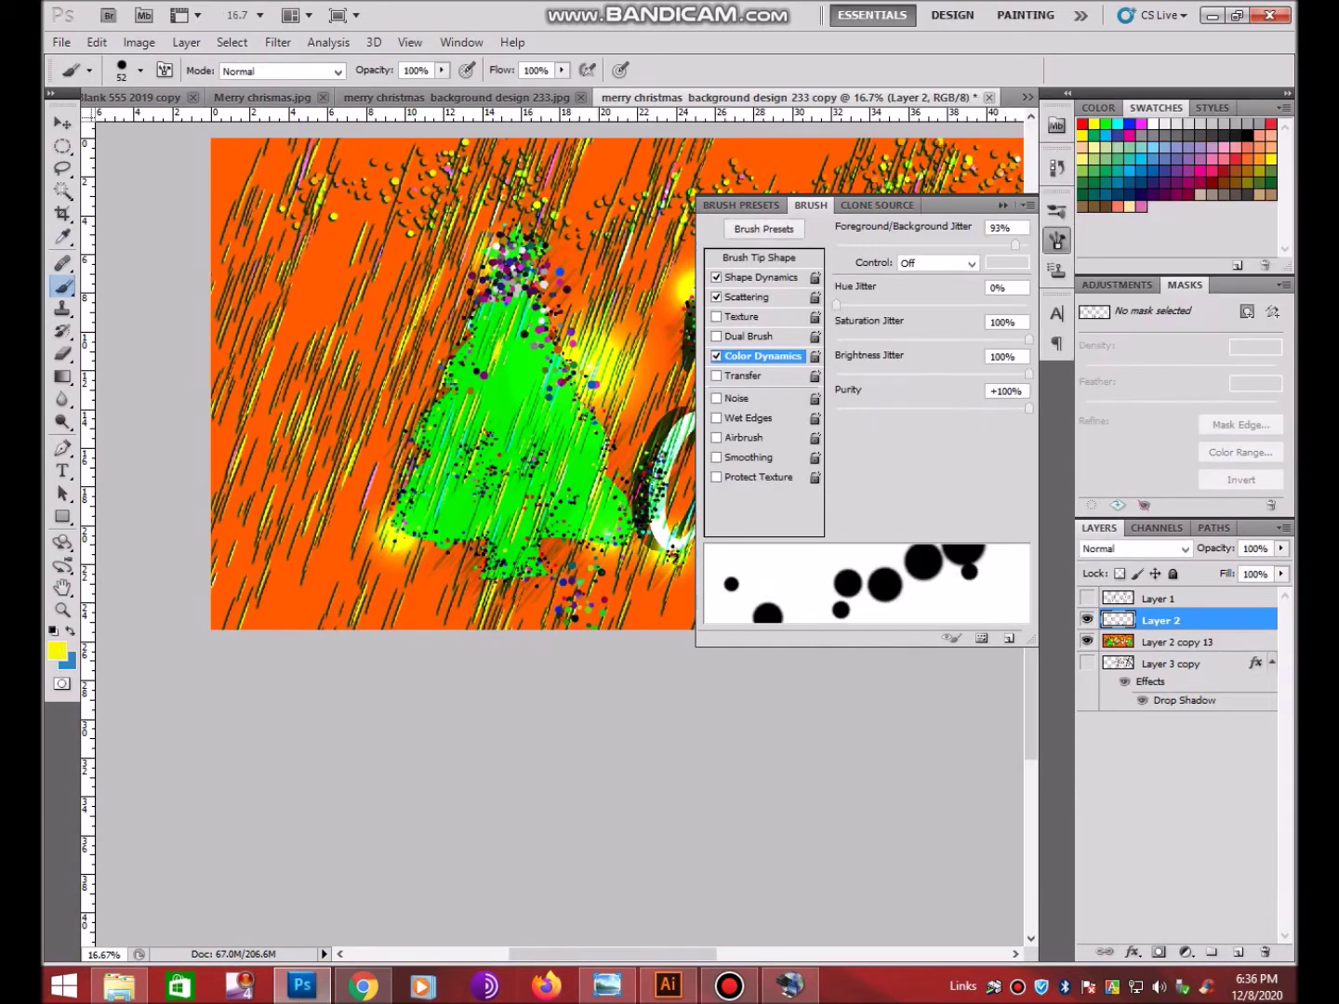
drag(521, 249, 488, 253)
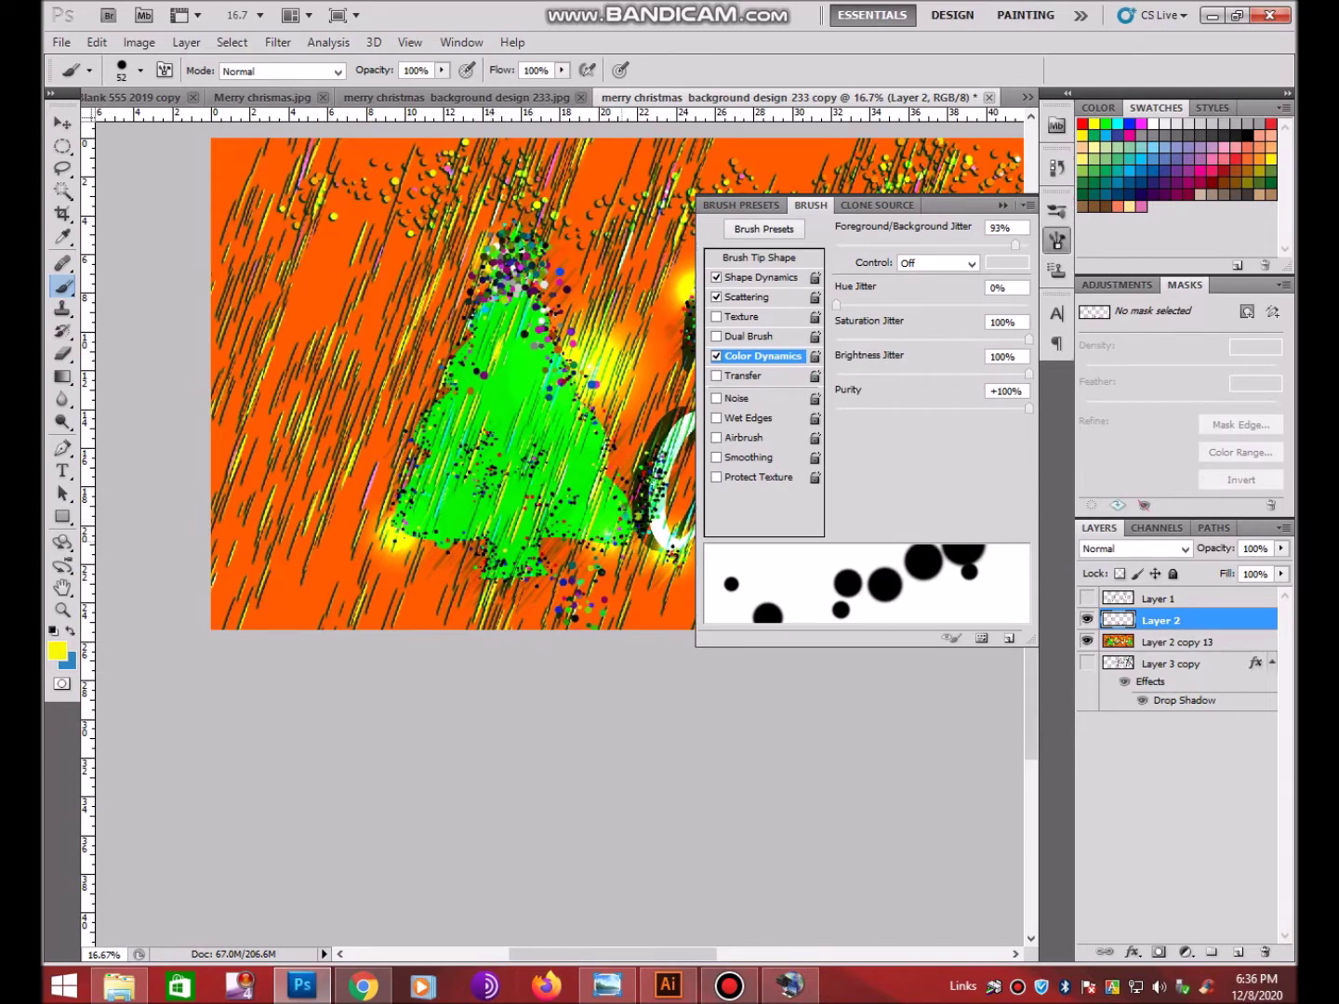
click(1002, 205)
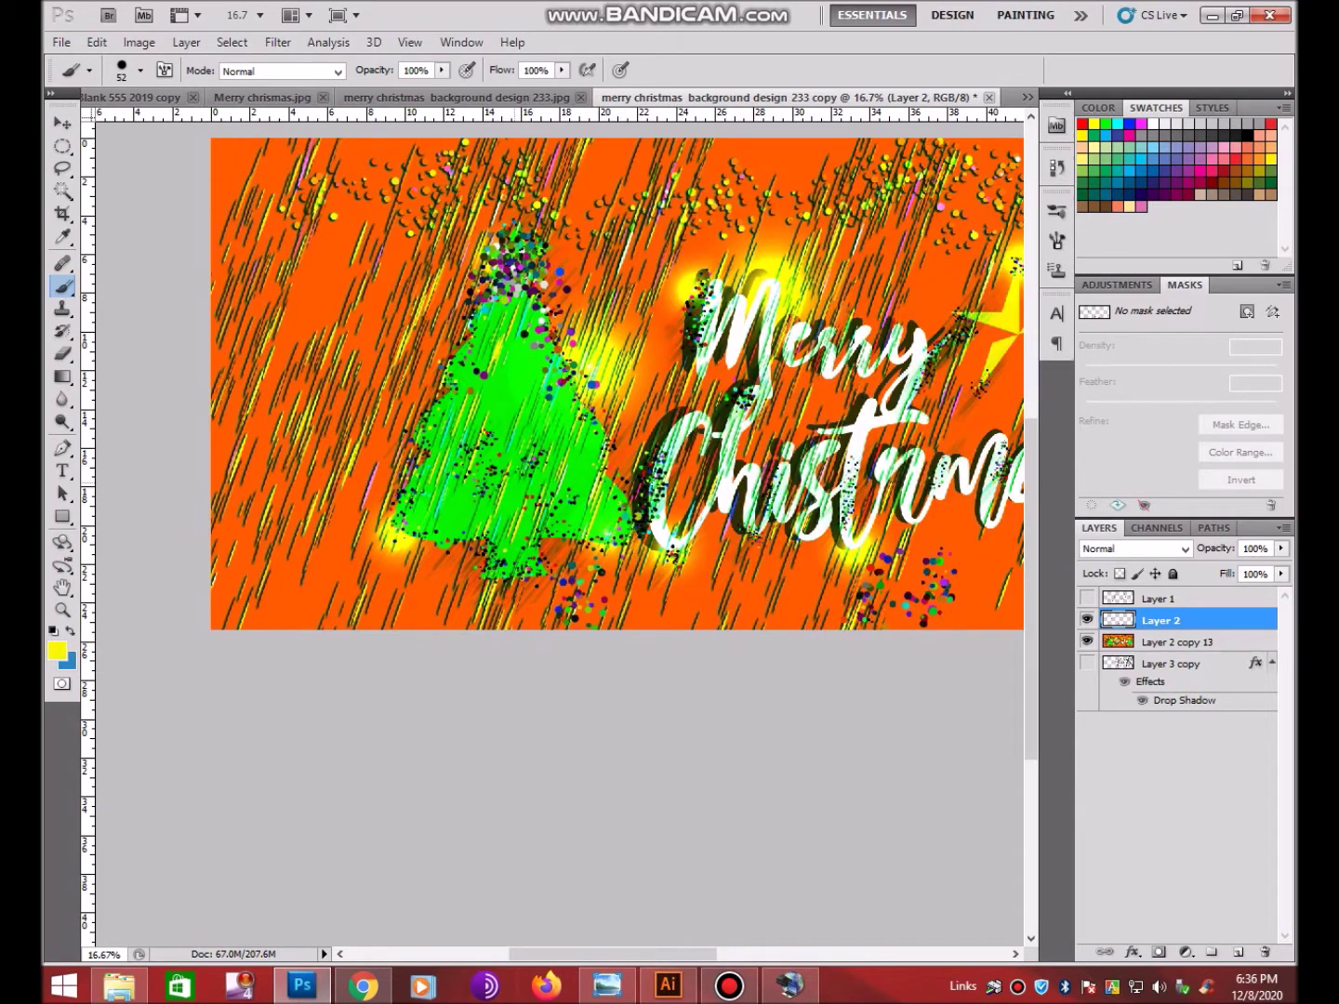
key(ctrl+shift+n)
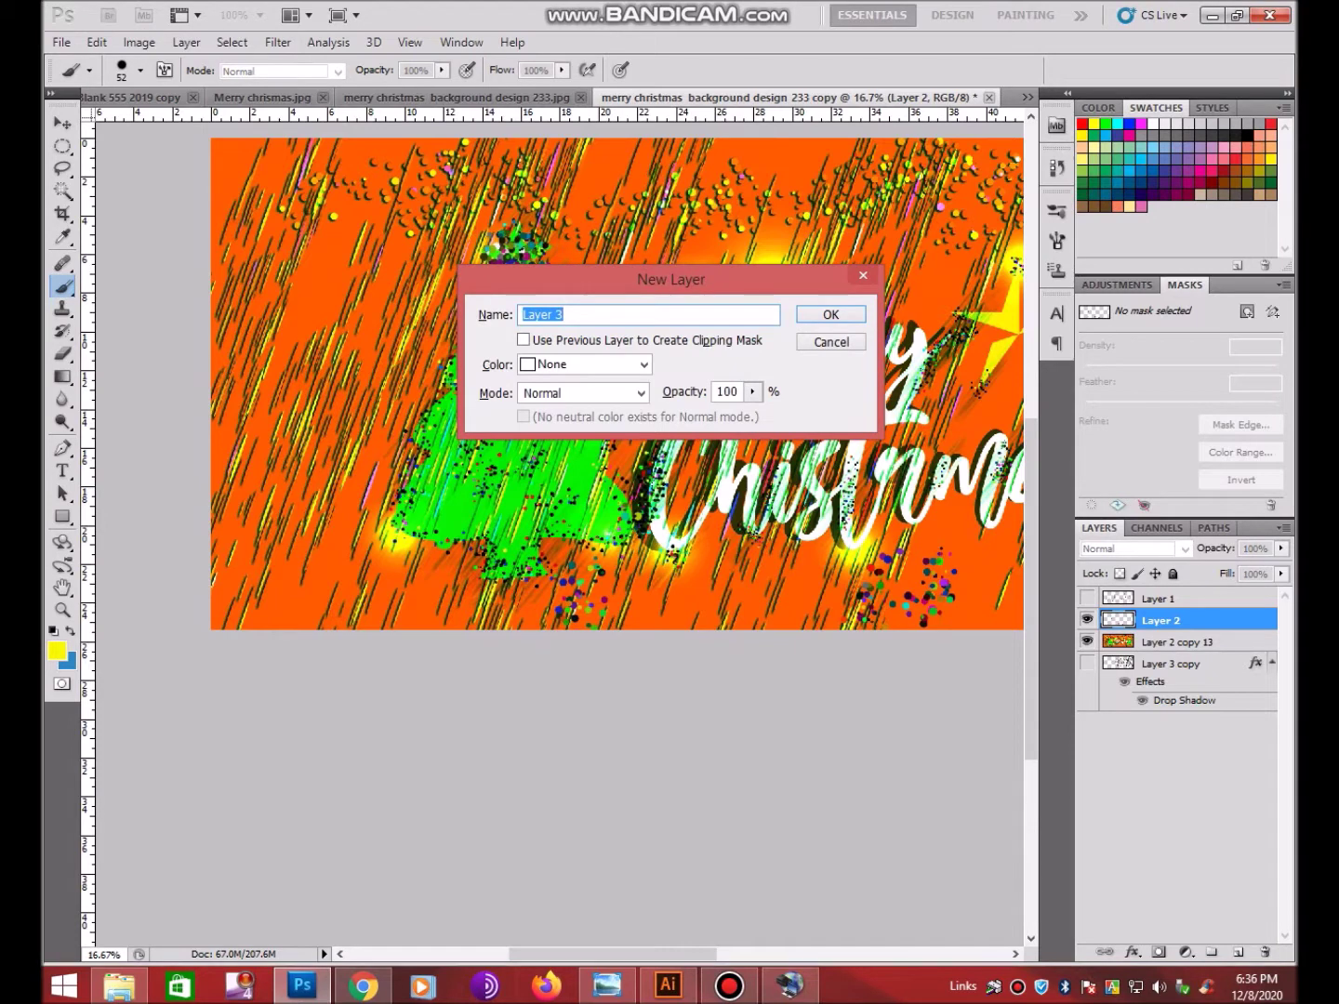
Create Layer 3 and paint colourful scattered dots across the banner
key(Return)
drag(558, 372, 444, 472)
mouse_move(285, 688)
mouse_down()
mouse_move(962, 446)
mouse_move(218, 507)
mouse_move(233, 427)
mouse_move(576, 558)
mouse_move(977, 596)
mouse_move(372, 390)
mouse_move(577, 400)
mouse_up()
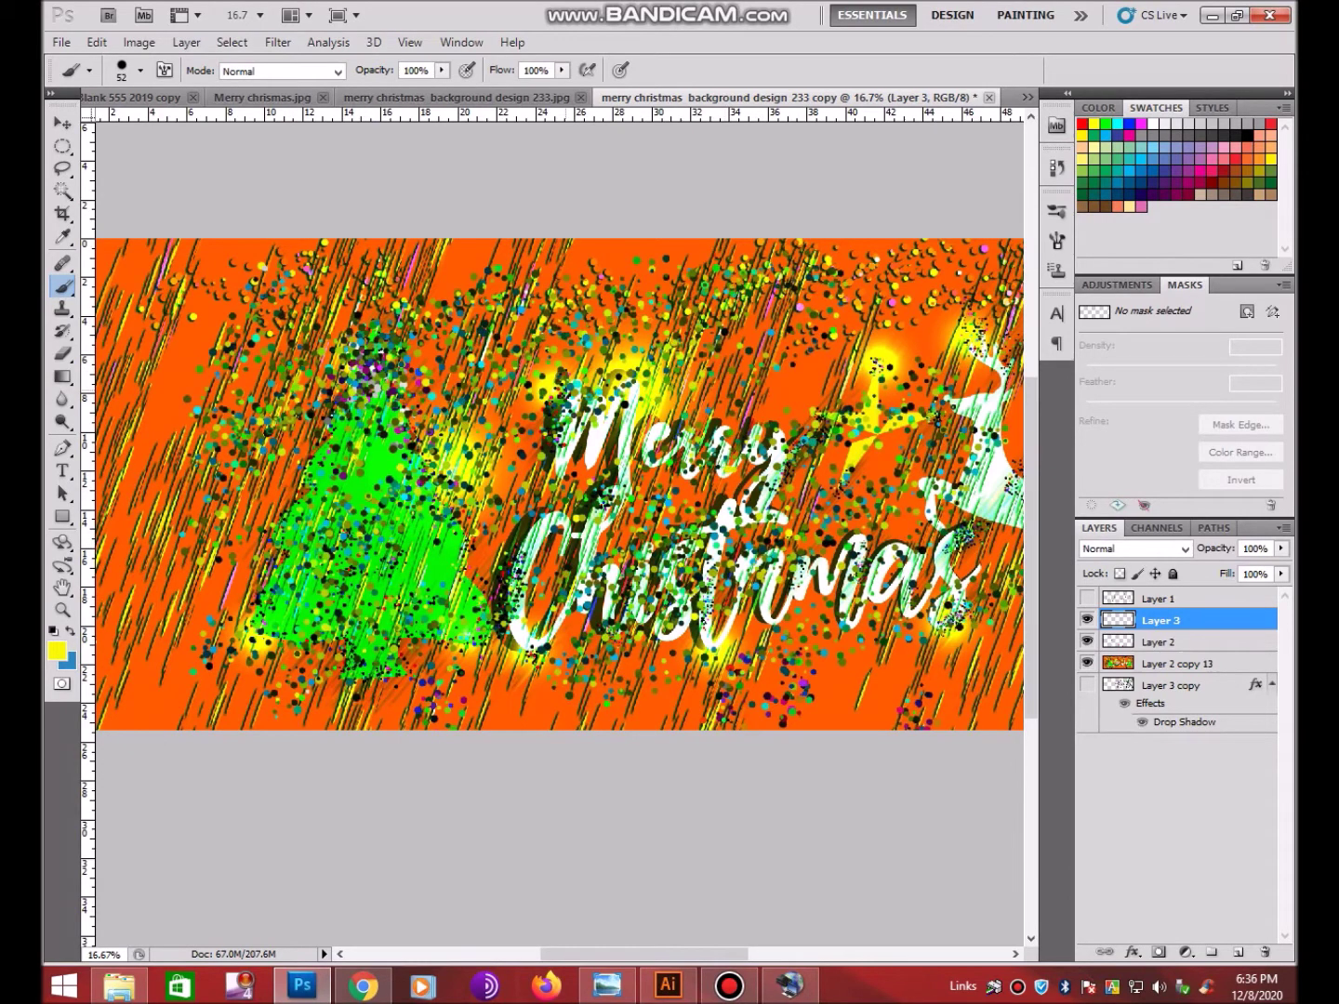
drag(465, 418, 532, 354)
Fade the dots layer to 17% opacity and scale it up past the canvas edges
key(z)
key(ctrl+minus)
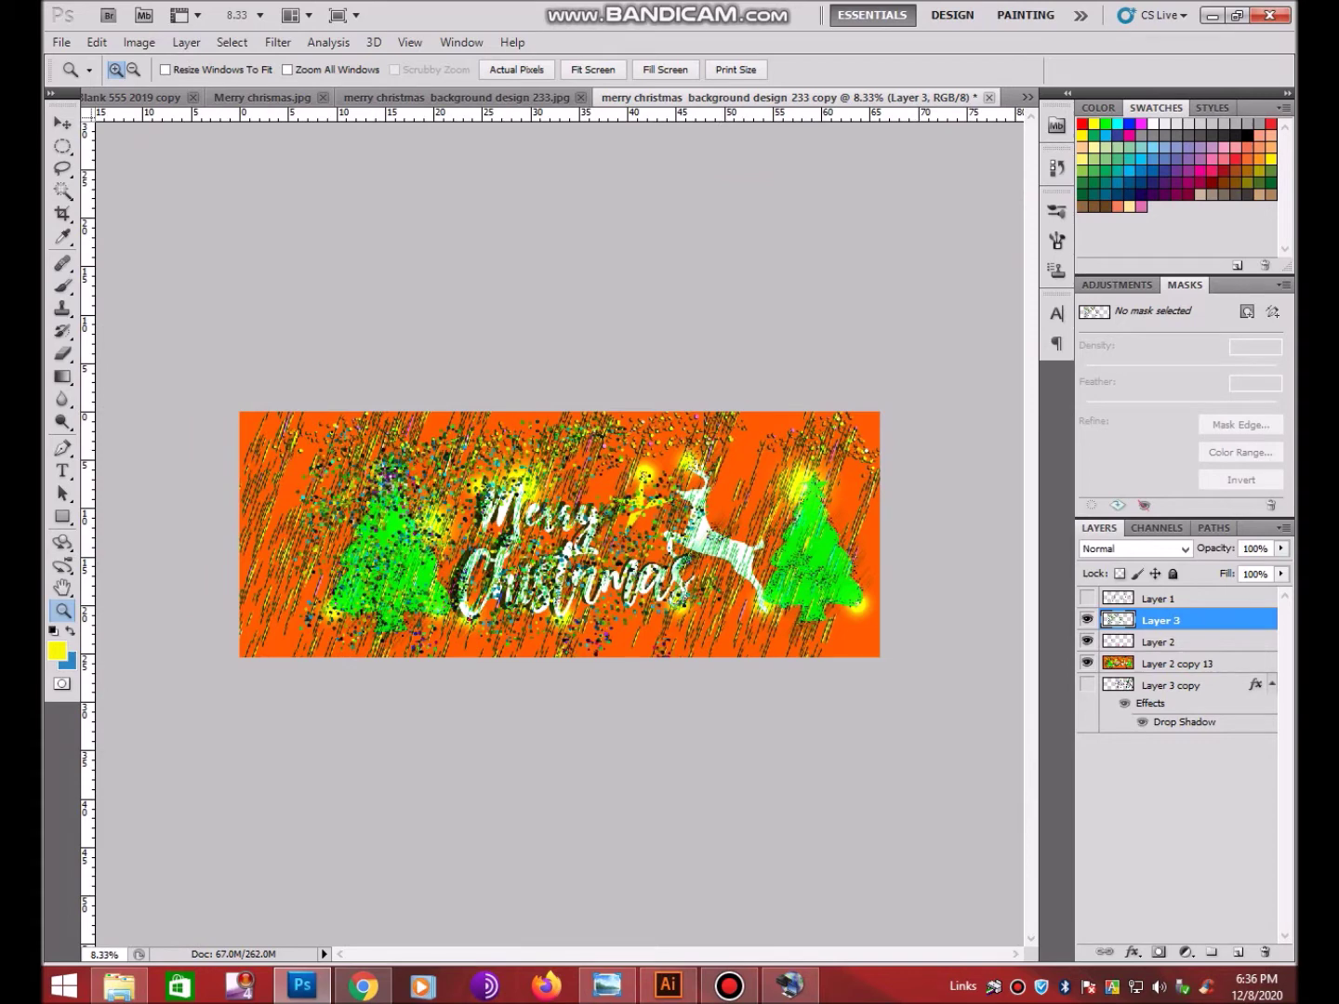
click(1281, 549)
drag(1282, 568, 1192, 568)
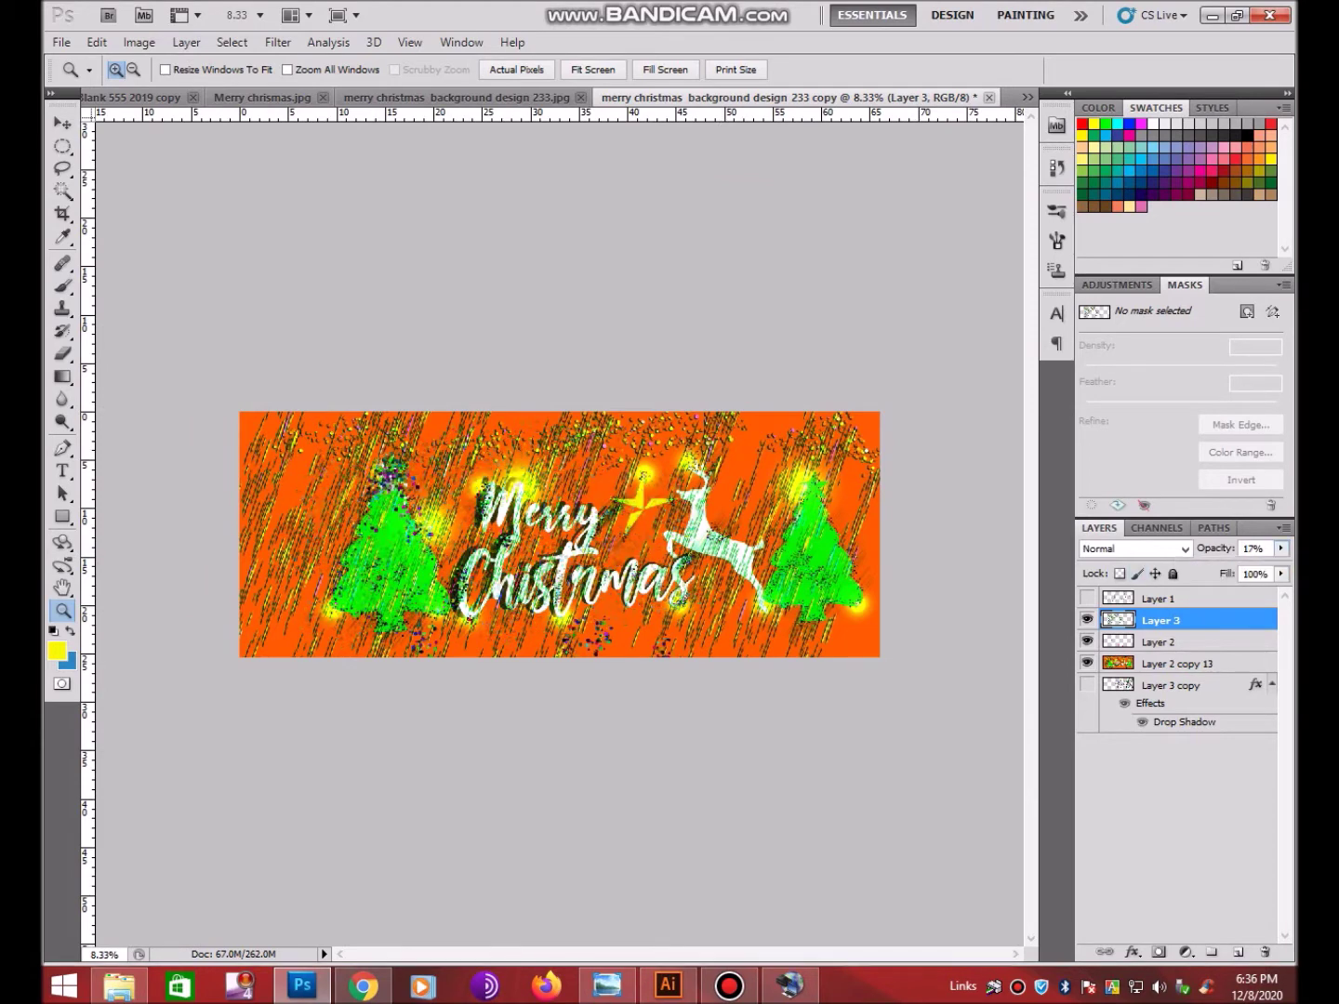
key(ctrl+t)
drag(723, 655, 998, 801)
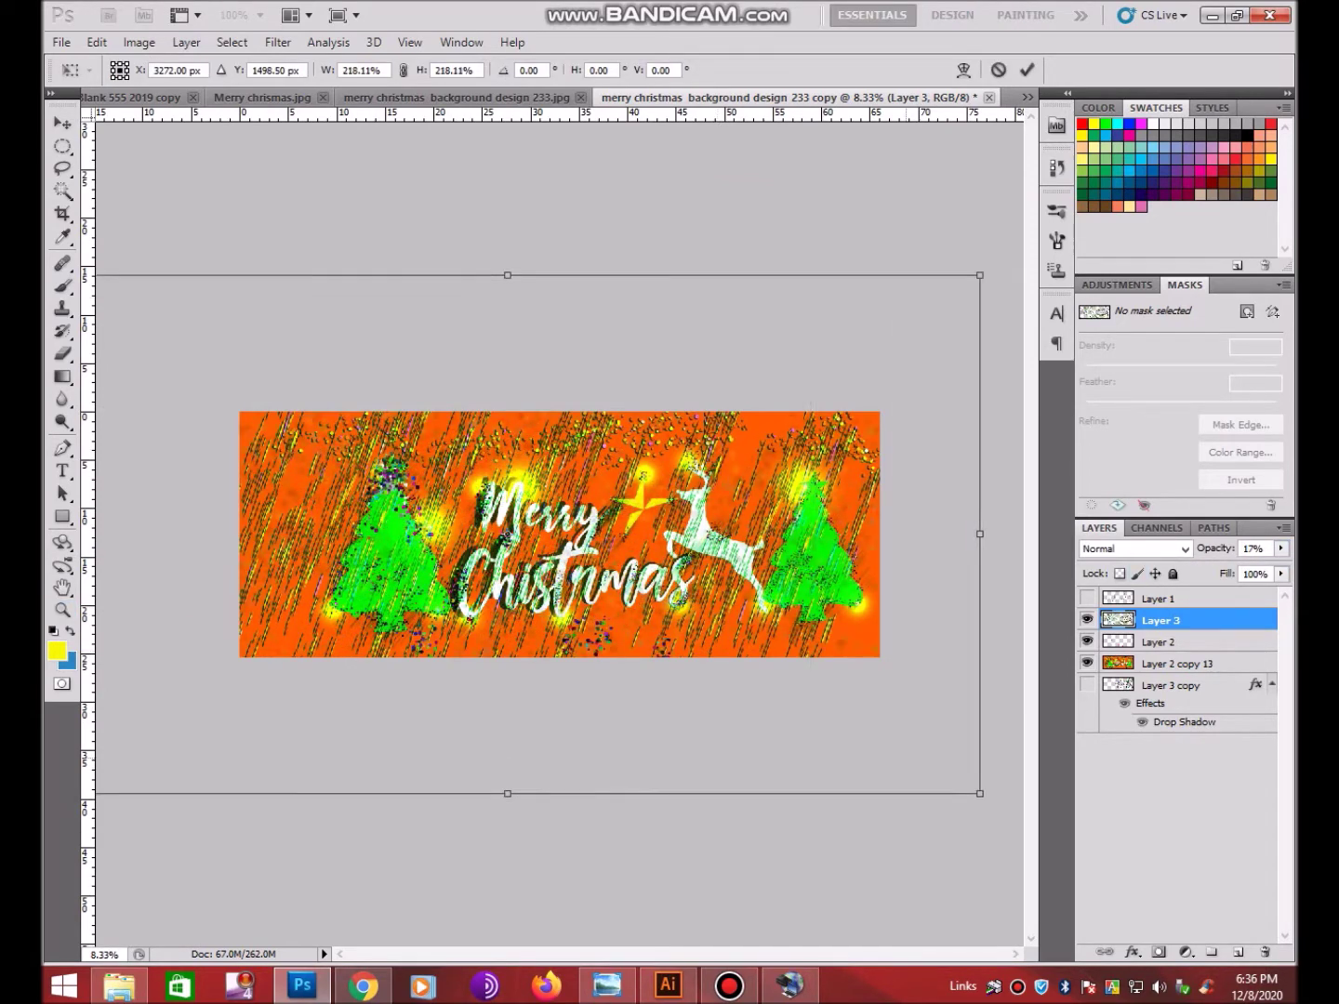
key(z)
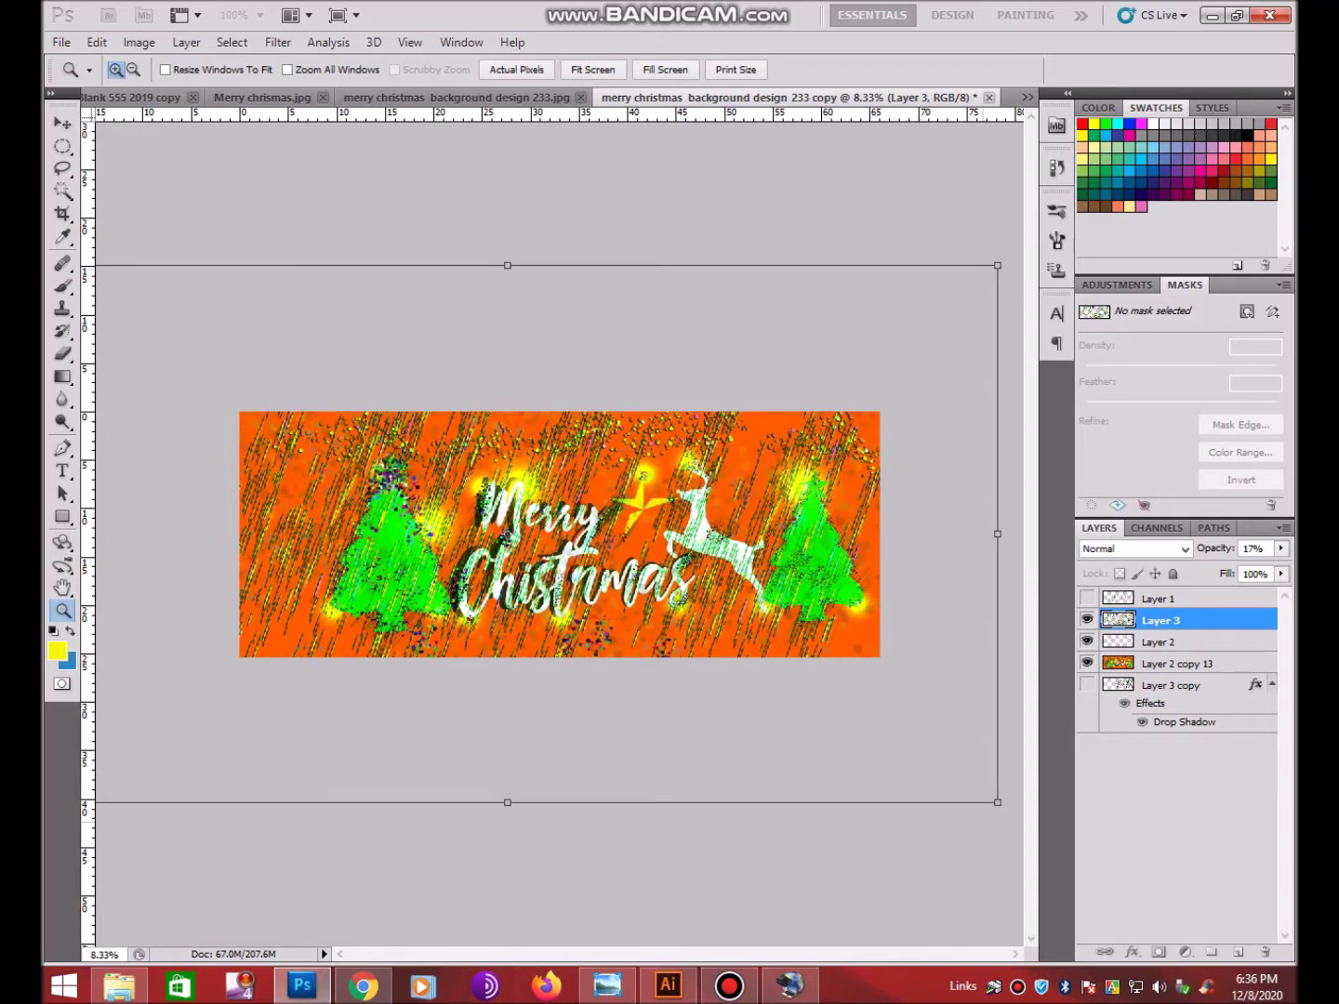
key(Return)
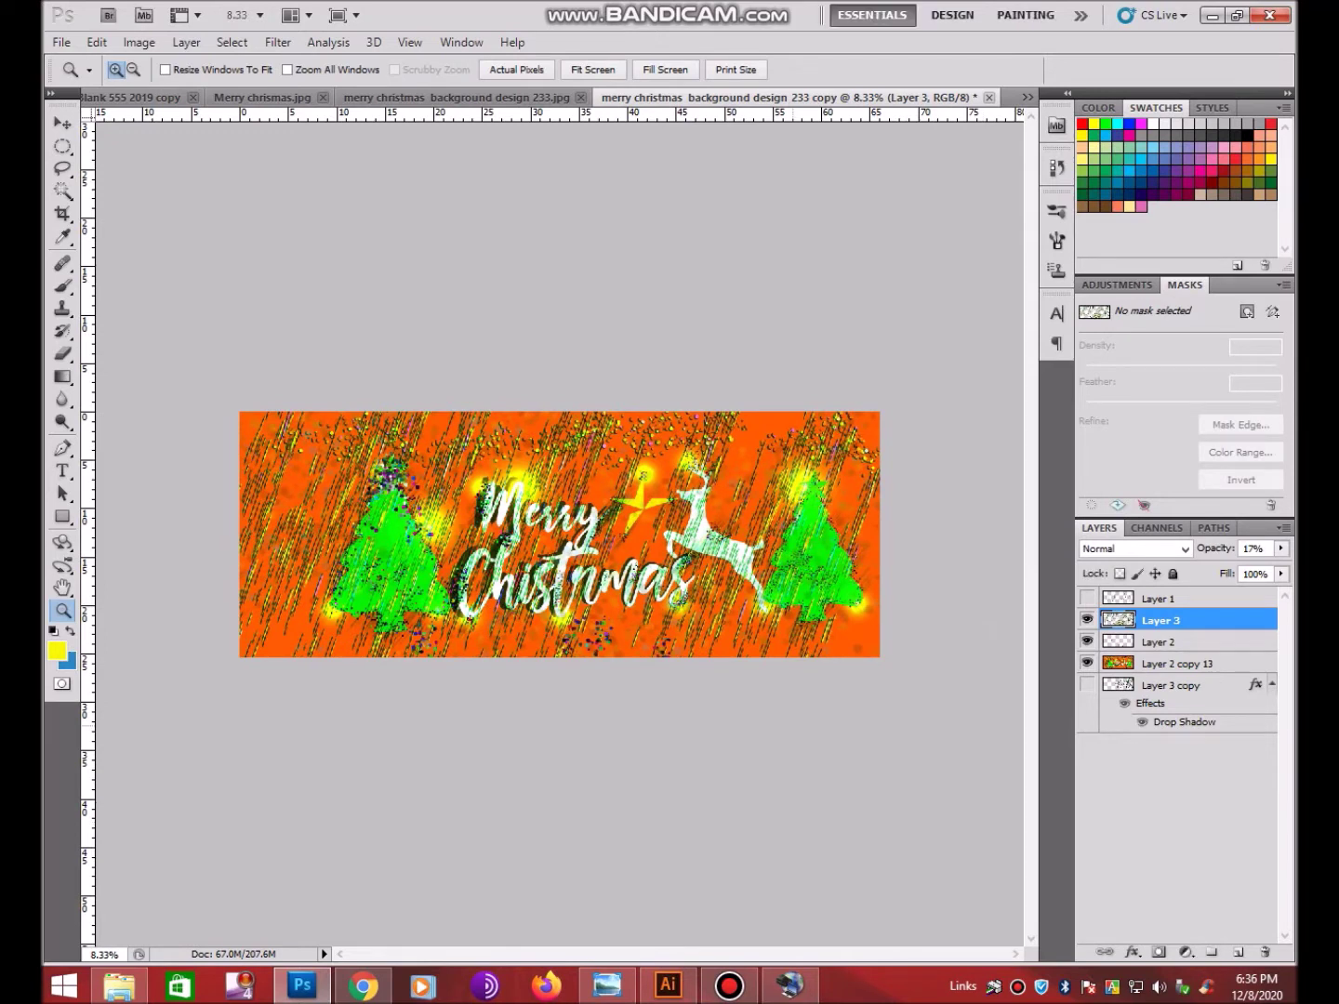
Merge the visible artwork into one layer, duplicate it, and boost contrast with an S-curve
key(ctrl+shift+e)
key(ctrl+j)
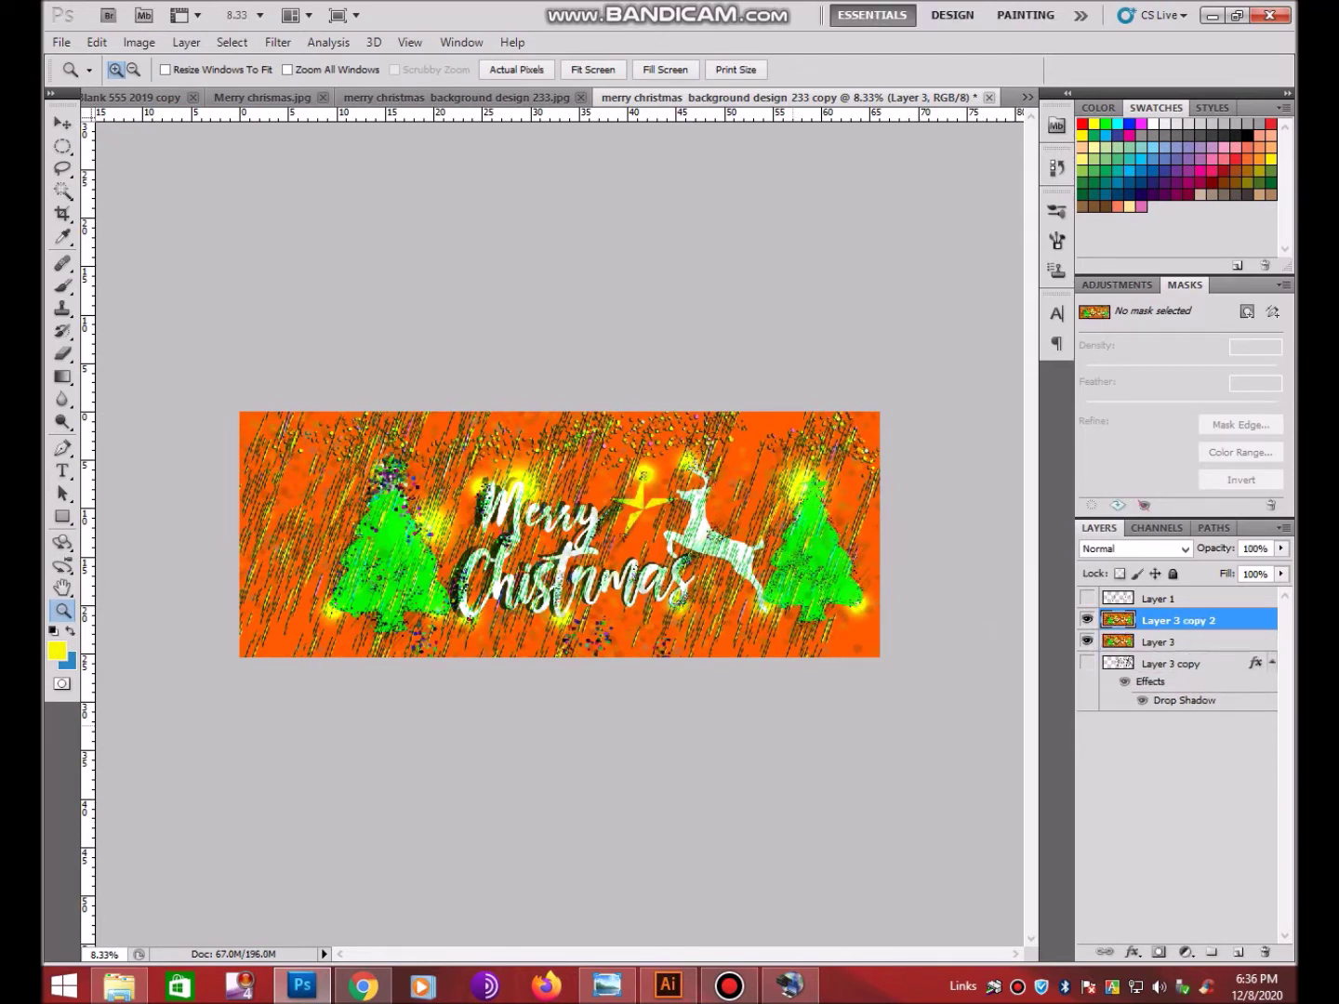
key(ctrl+m)
mouse_move(948, 284)
mouse_down()
mouse_move(948, 303)
mouse_move(946, 282)
mouse_up()
mouse_move(868, 365)
mouse_down()
mouse_move(868, 352)
mouse_move(889, 384)
mouse_up()
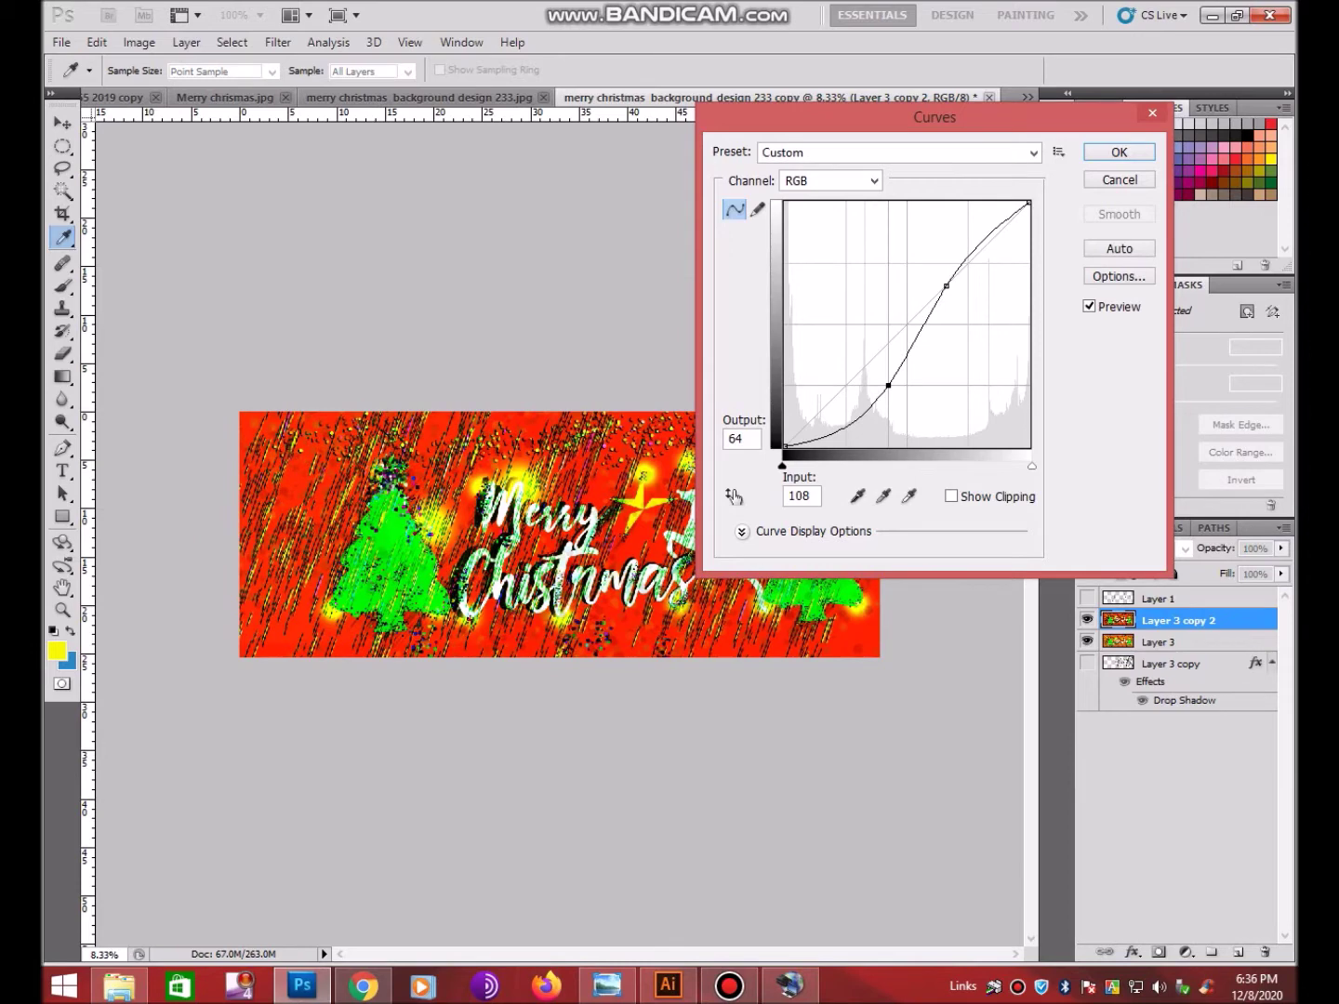
click(1119, 152)
Shift the copy's Cyan–Red colour balance to -81 for a deep red tone
key(ctrl+b)
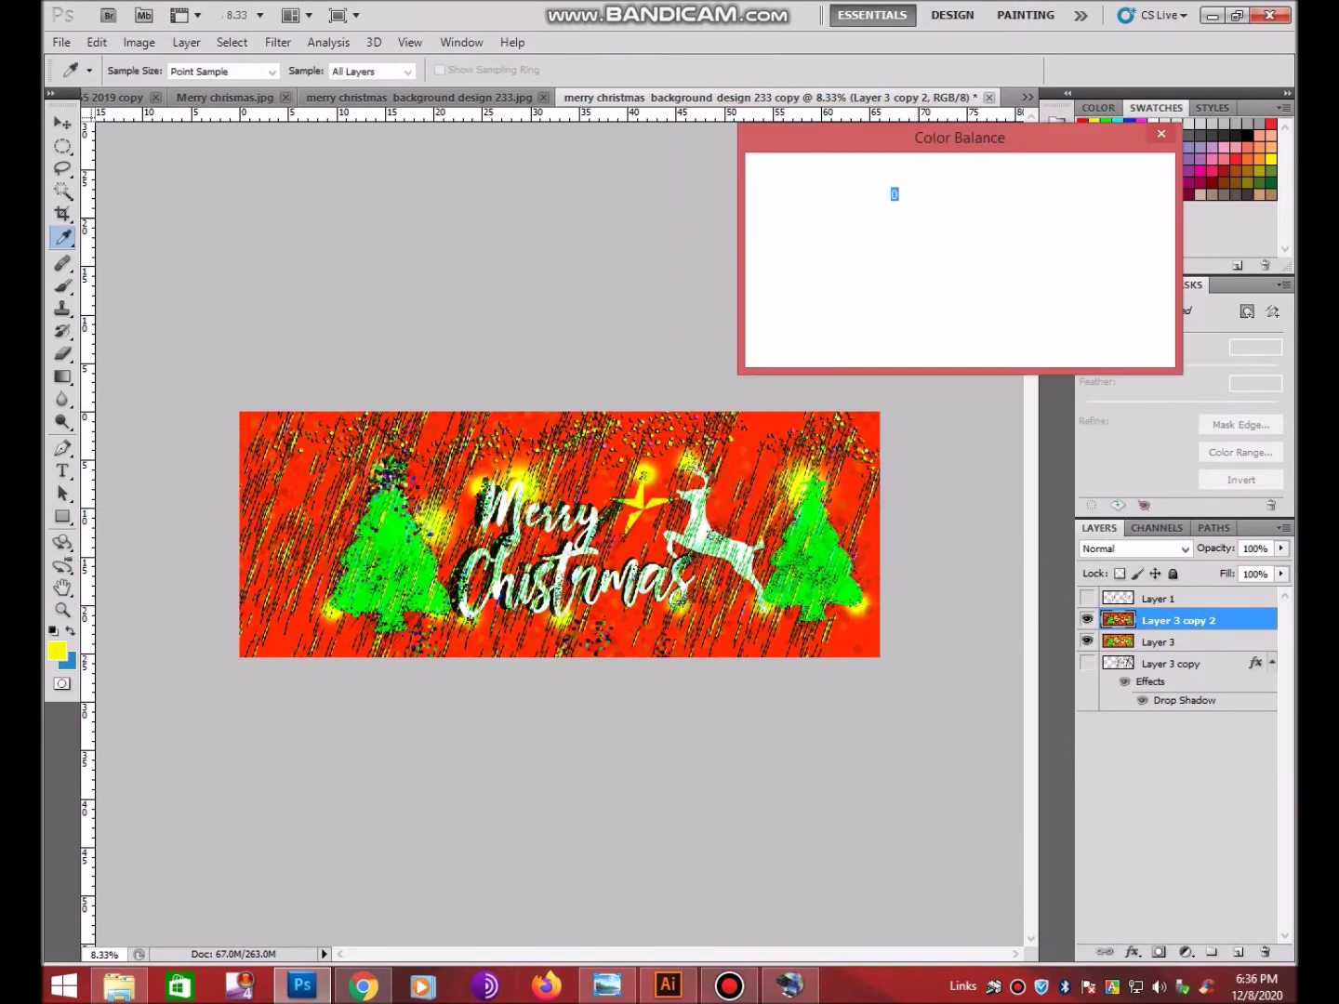
mouse_move(924, 226)
mouse_down()
mouse_move(1002, 226)
mouse_move(844, 226)
mouse_move(950, 226)
mouse_move(944, 248)
mouse_move(894, 249)
mouse_move(905, 248)
mouse_move(860, 270)
mouse_move(1004, 270)
mouse_up()
key(Return)
key(z)
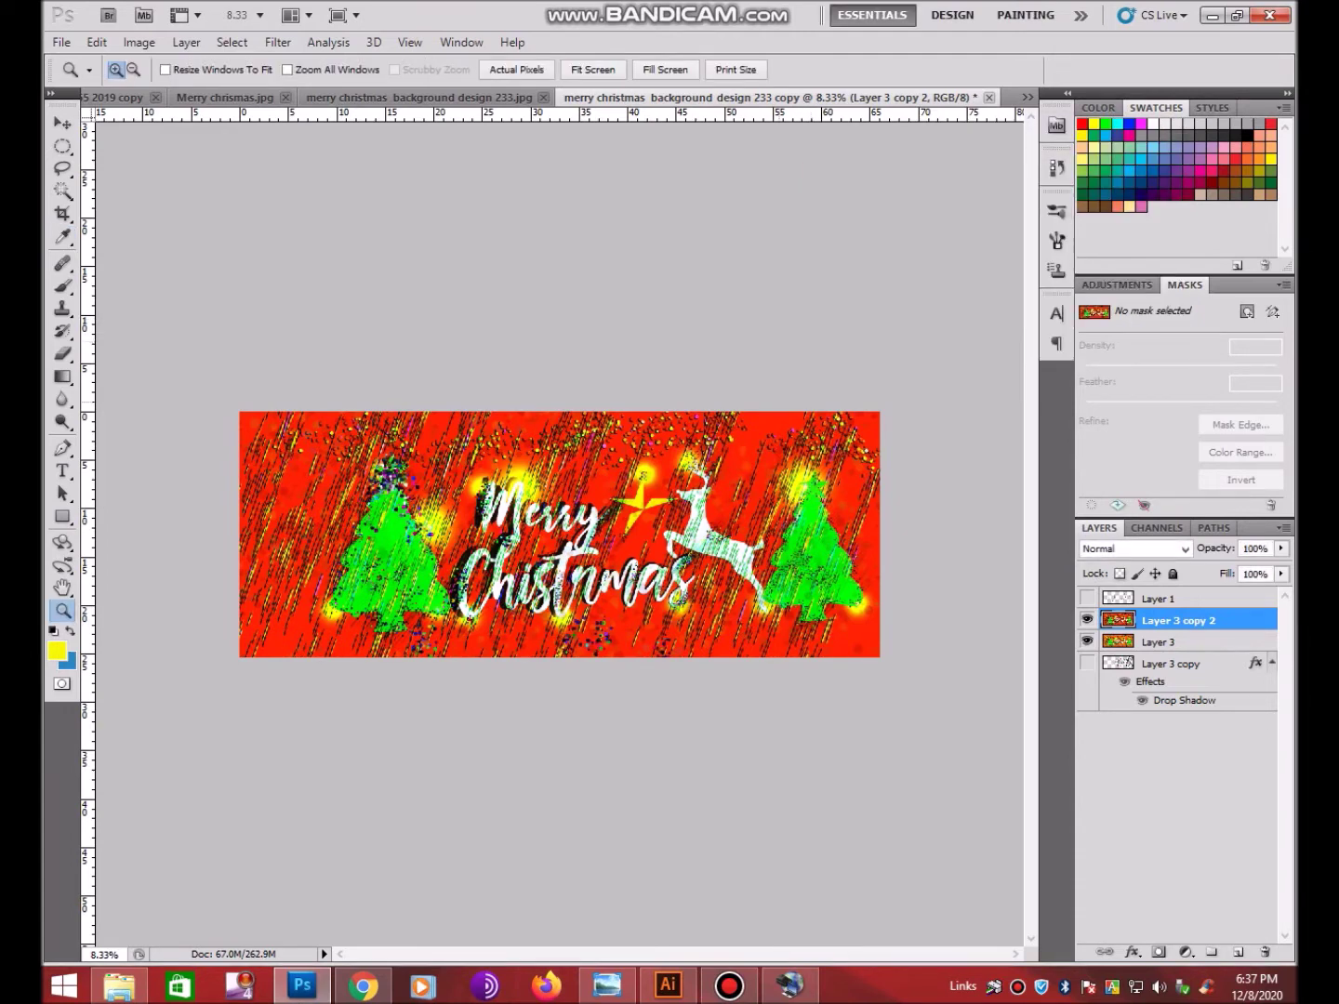
click(601, 591)
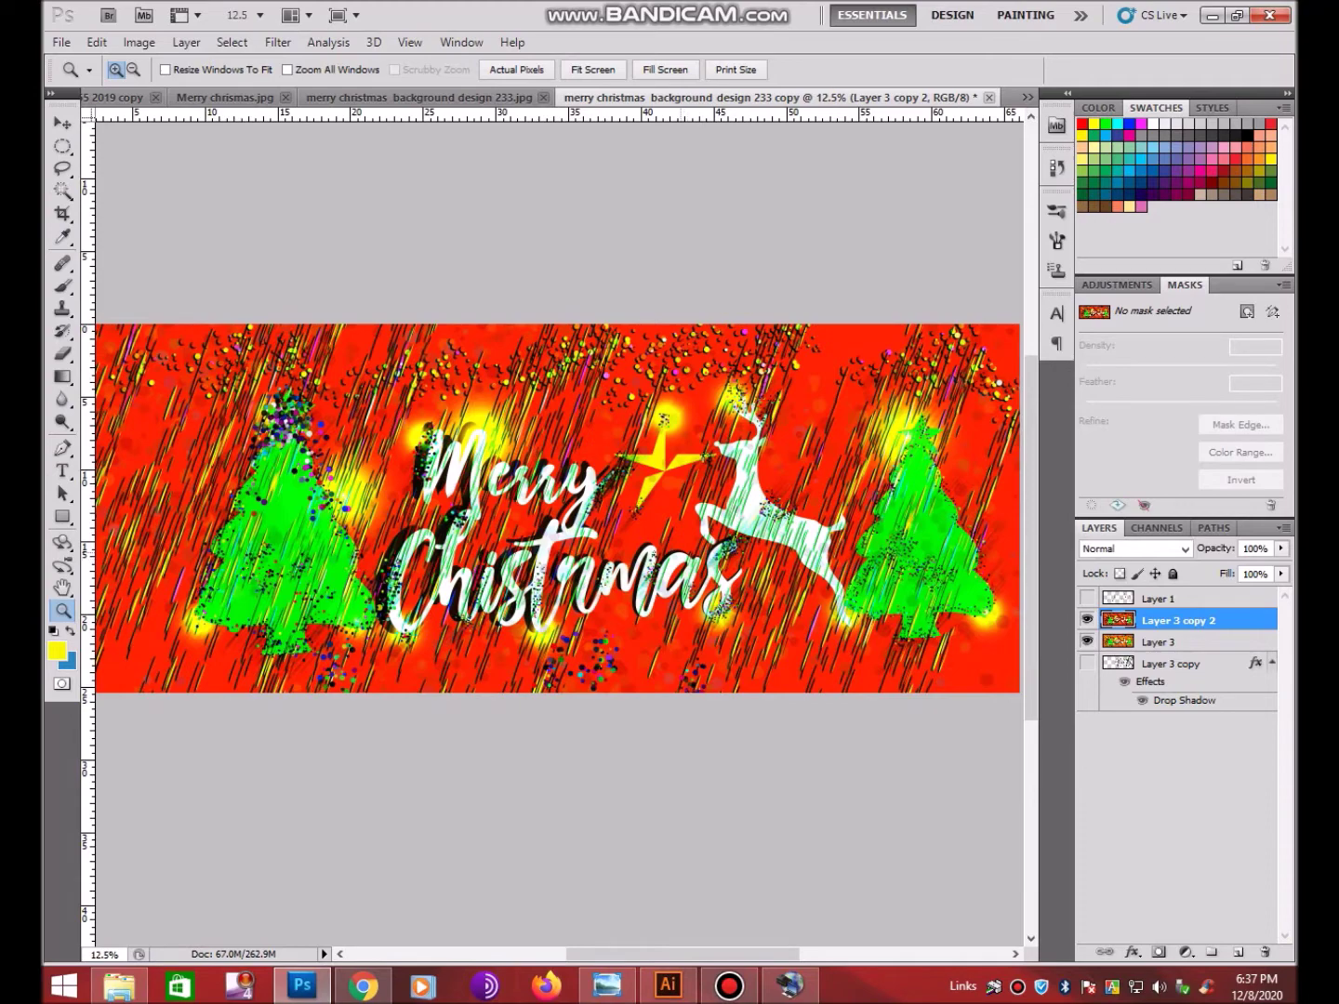
Select a circle near the left tree's top with Elliptical Marquee and create Layer 4
click(601, 589)
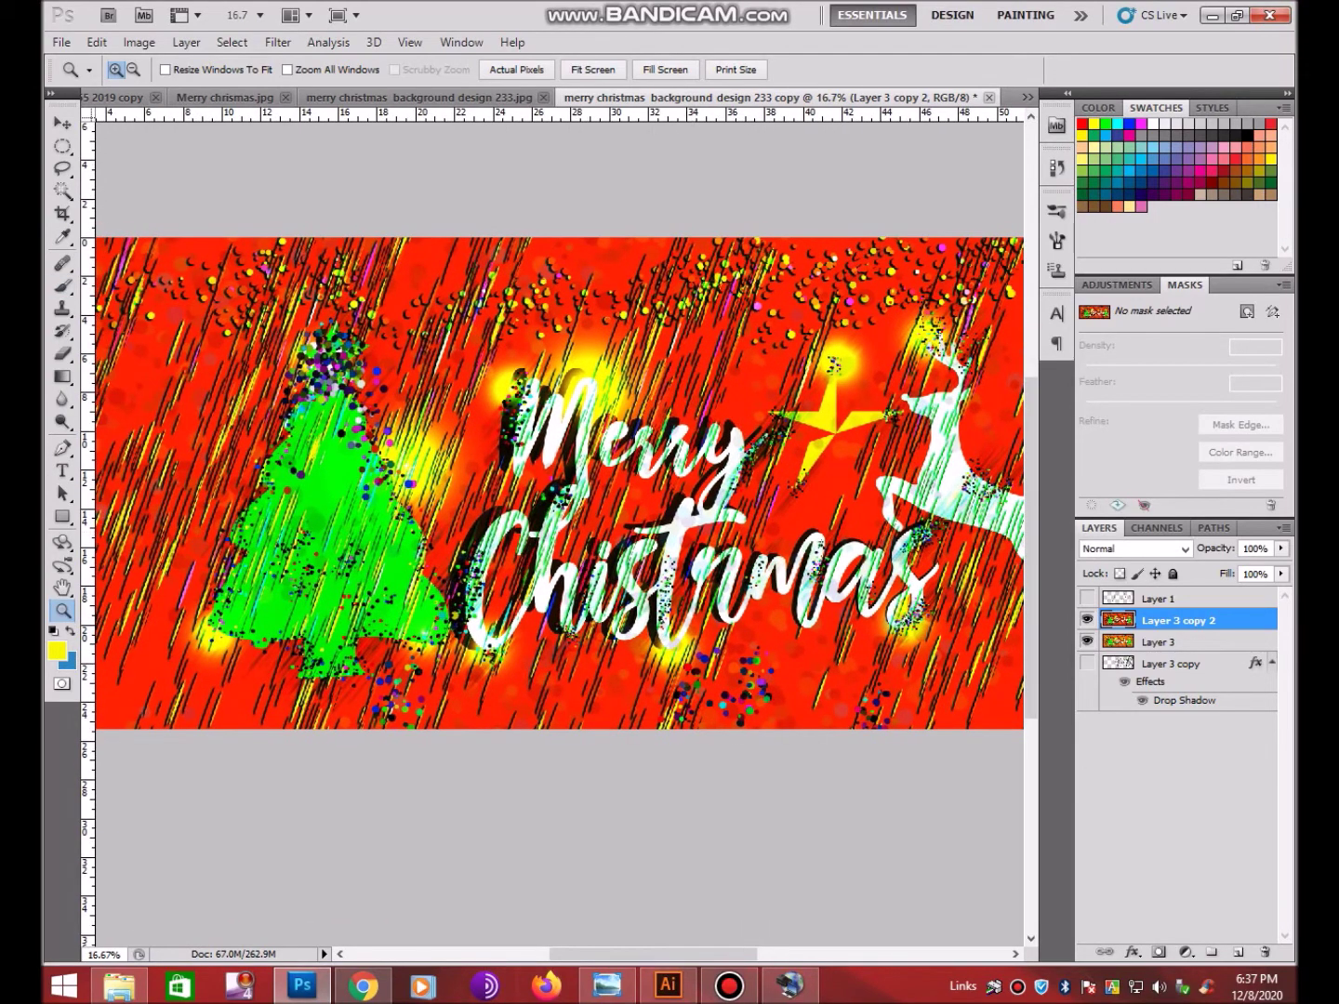
click(62, 377)
click(62, 147)
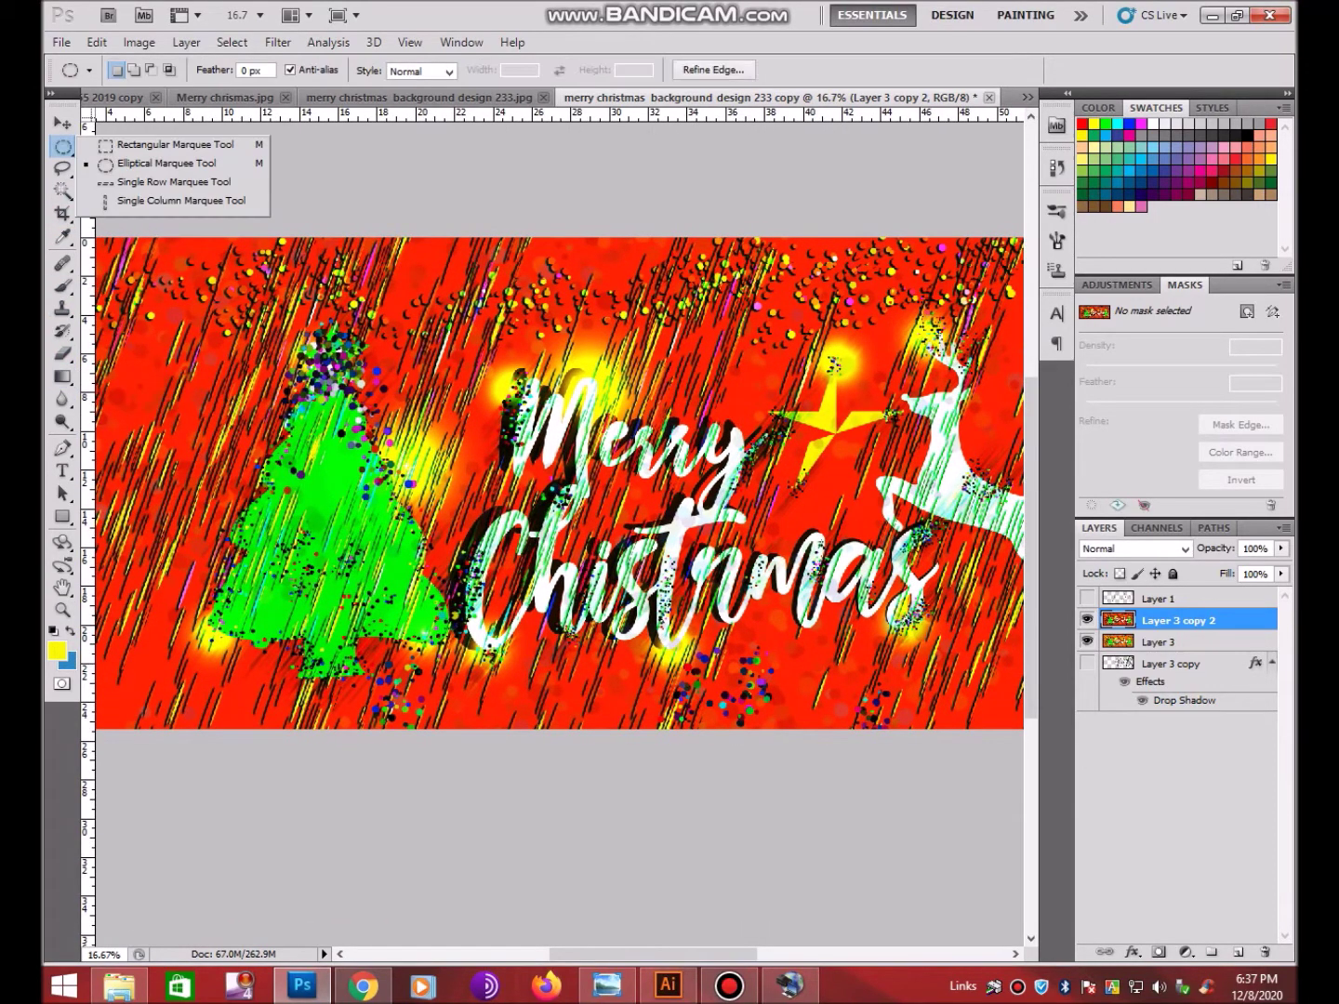
click(166, 164)
drag(372, 288, 479, 402)
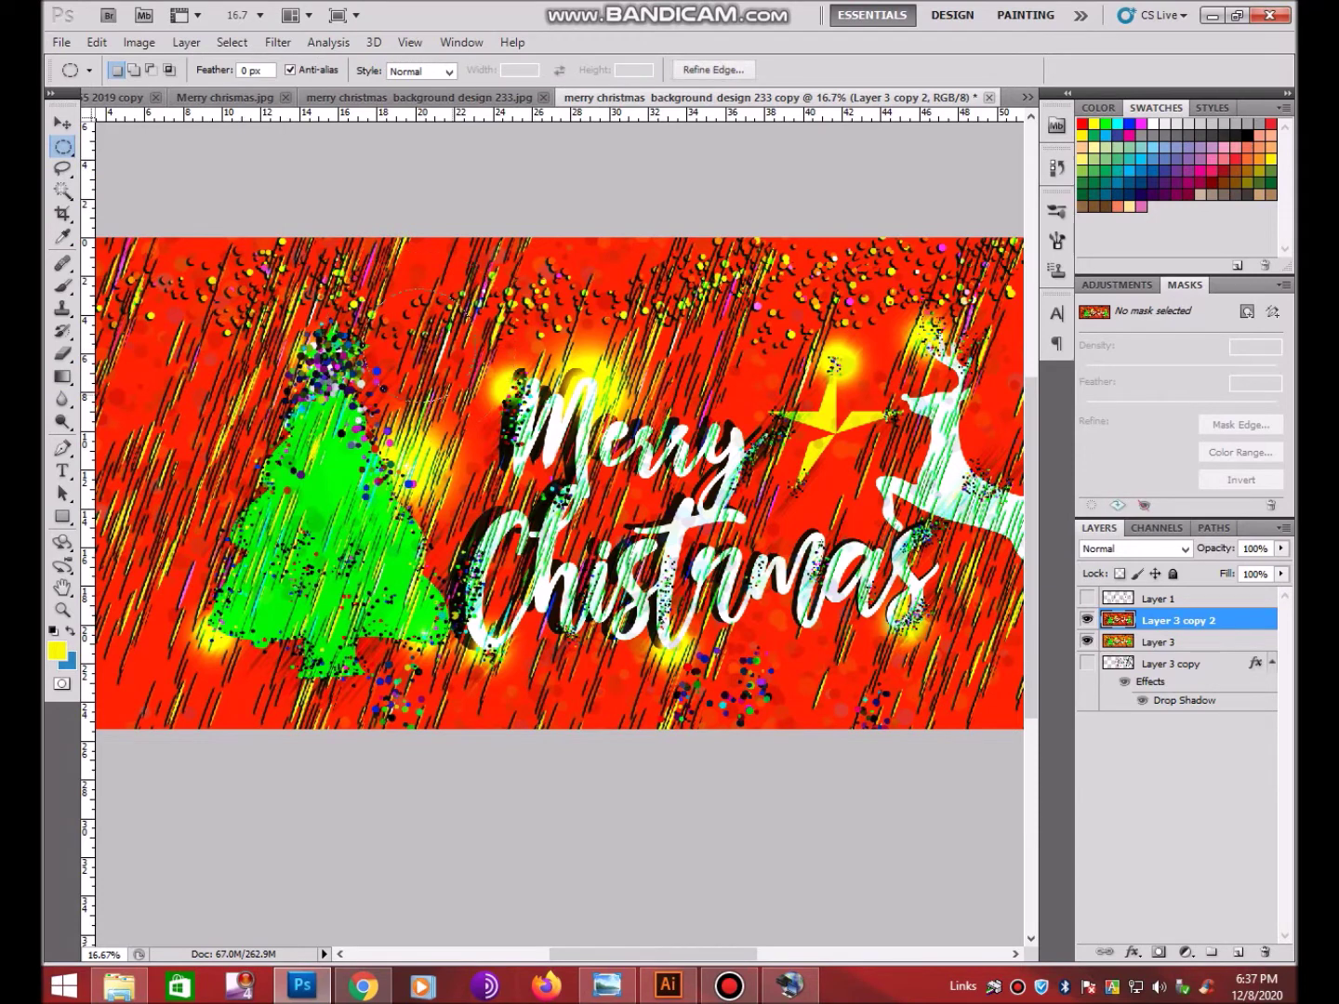
key(ctrl+shift+n)
key(Return)
Fill the circle with a white-to-grey radial gradient
scroll(455, 385, up, 1)
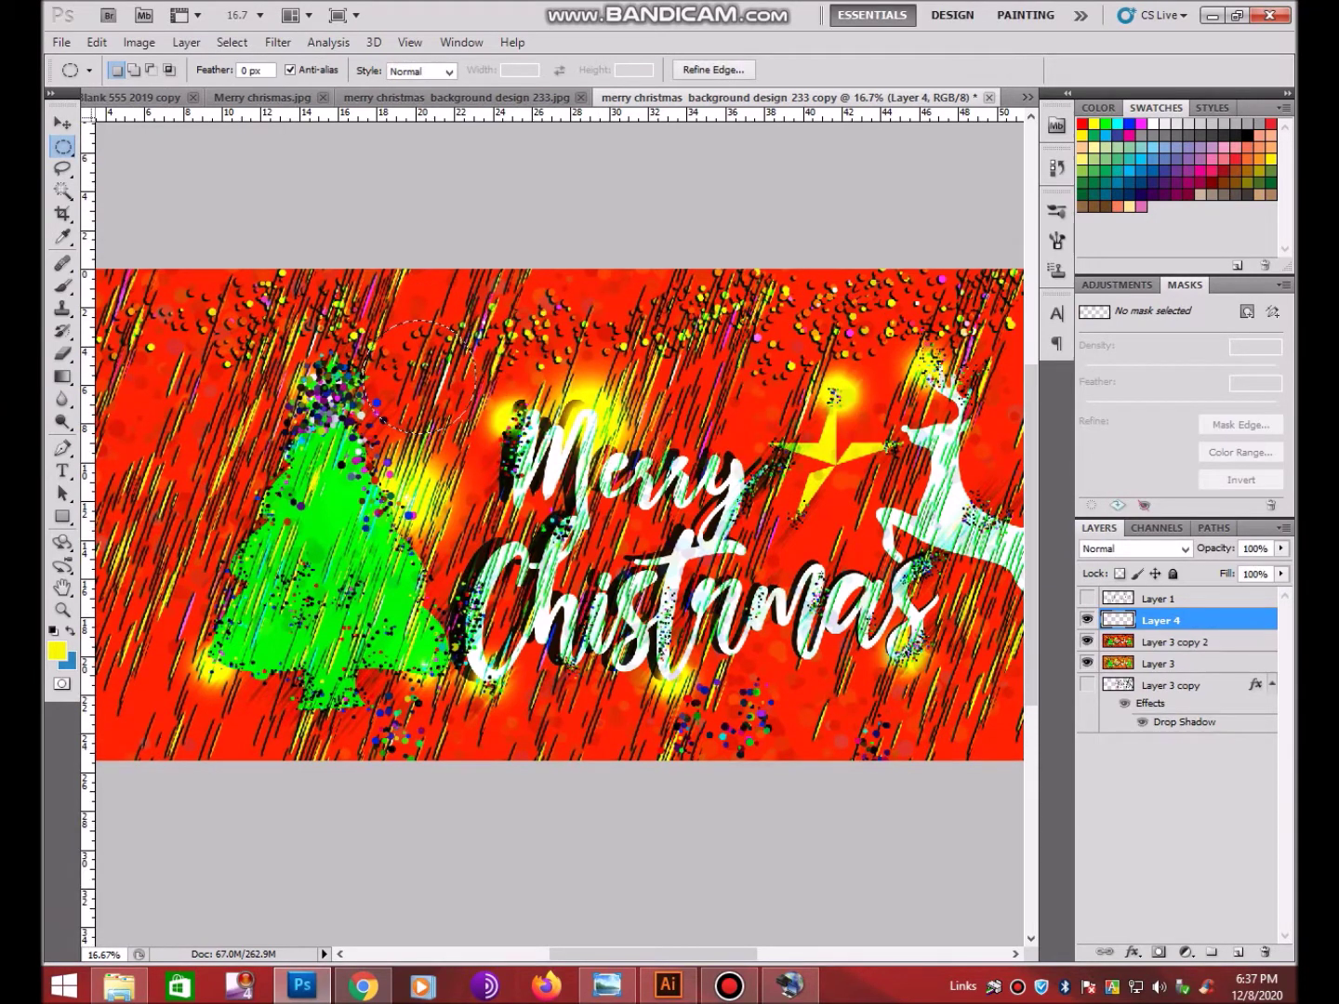
click(62, 380)
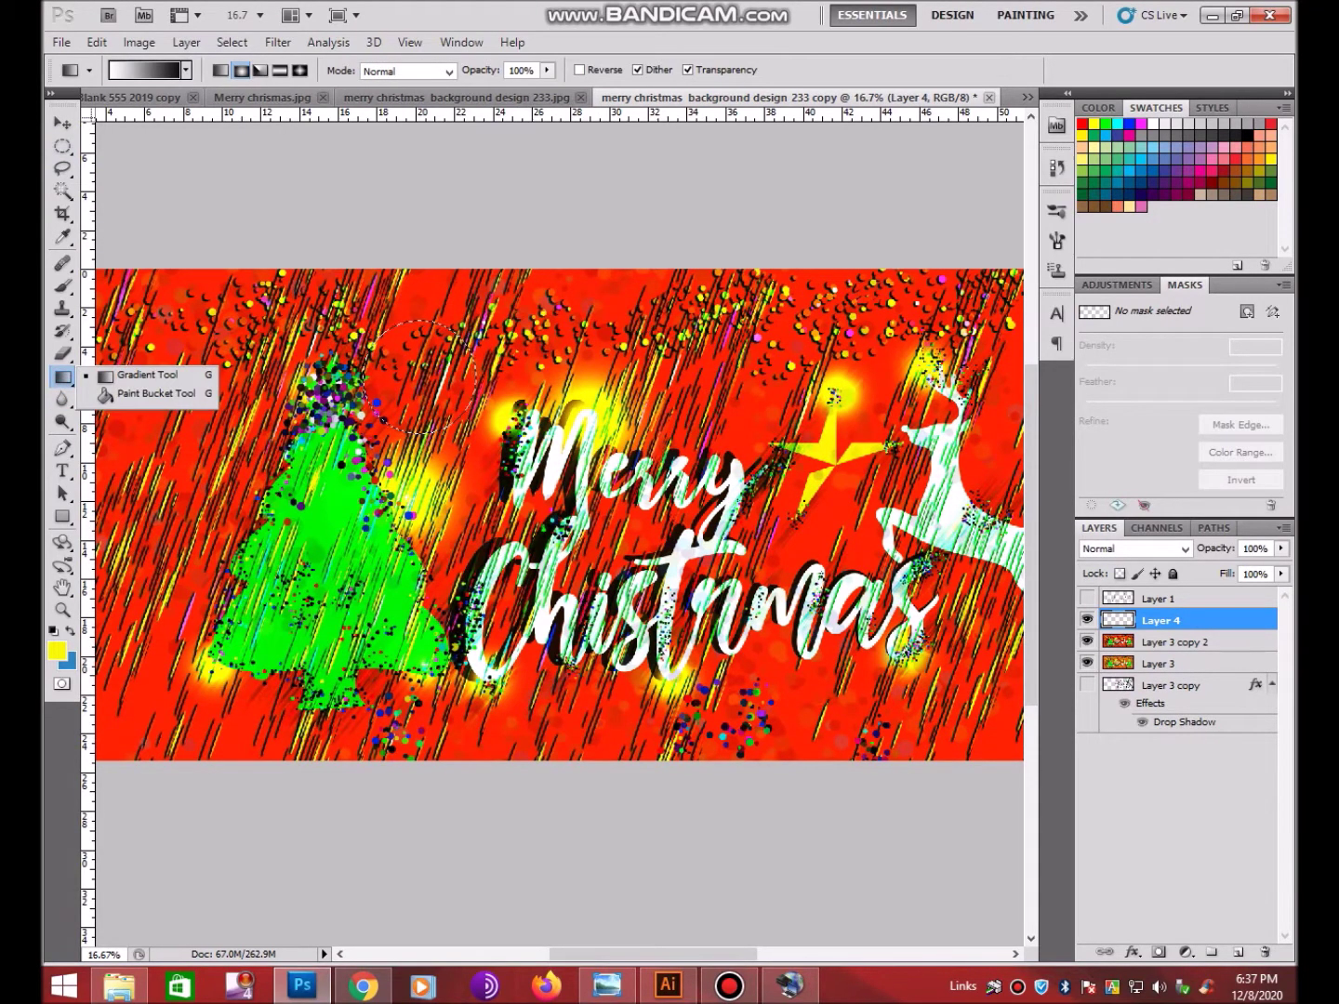
click(147, 375)
drag(409, 375, 469, 409)
Set Layer 4 to Color Dodge and stretch the glow down to the canvas bottom
click(62, 123)
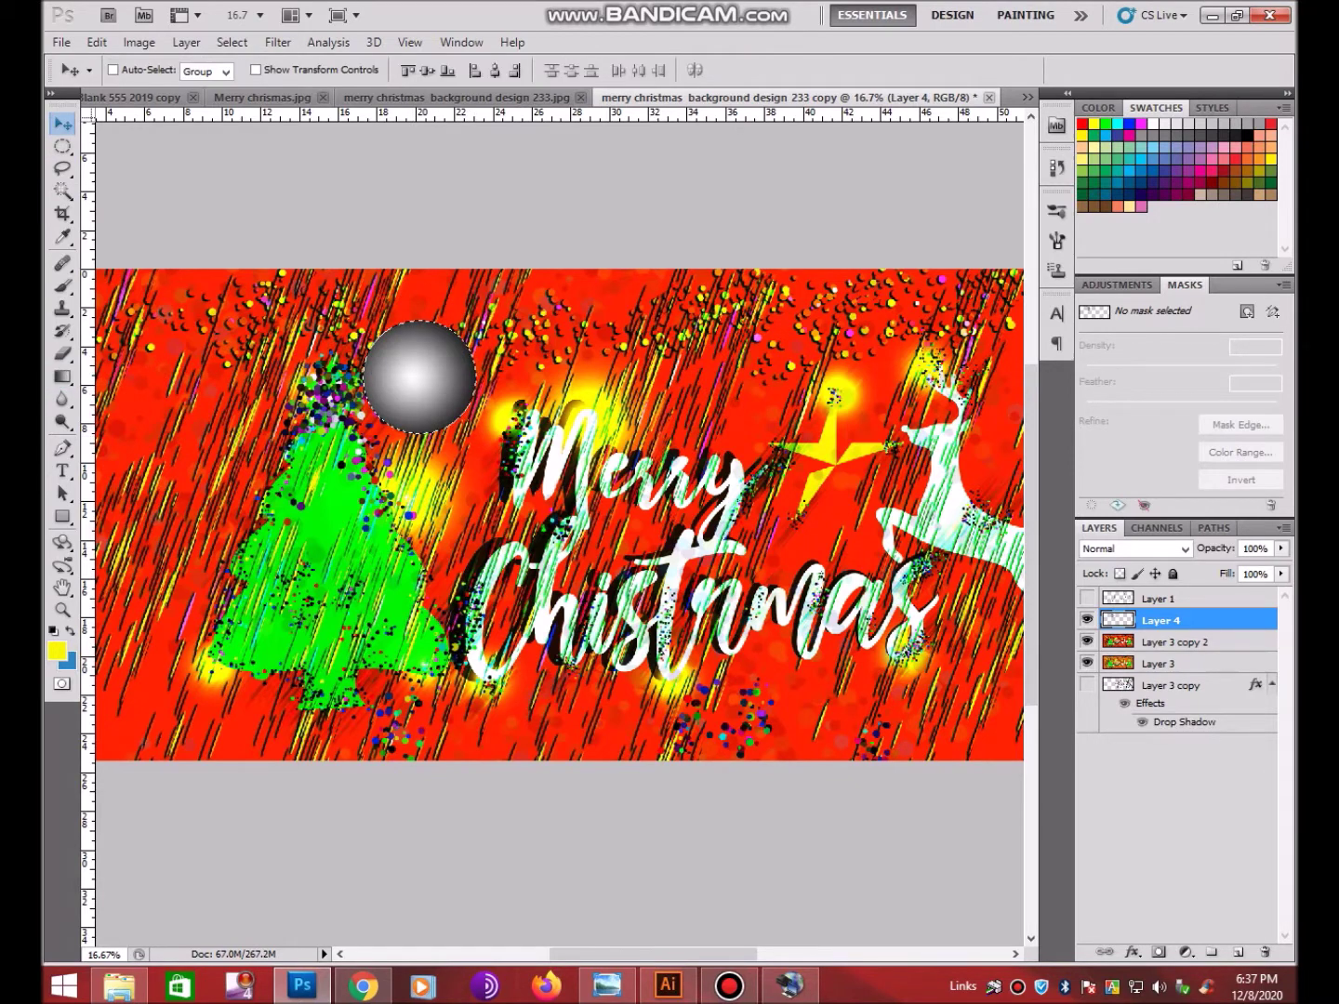
click(1135, 549)
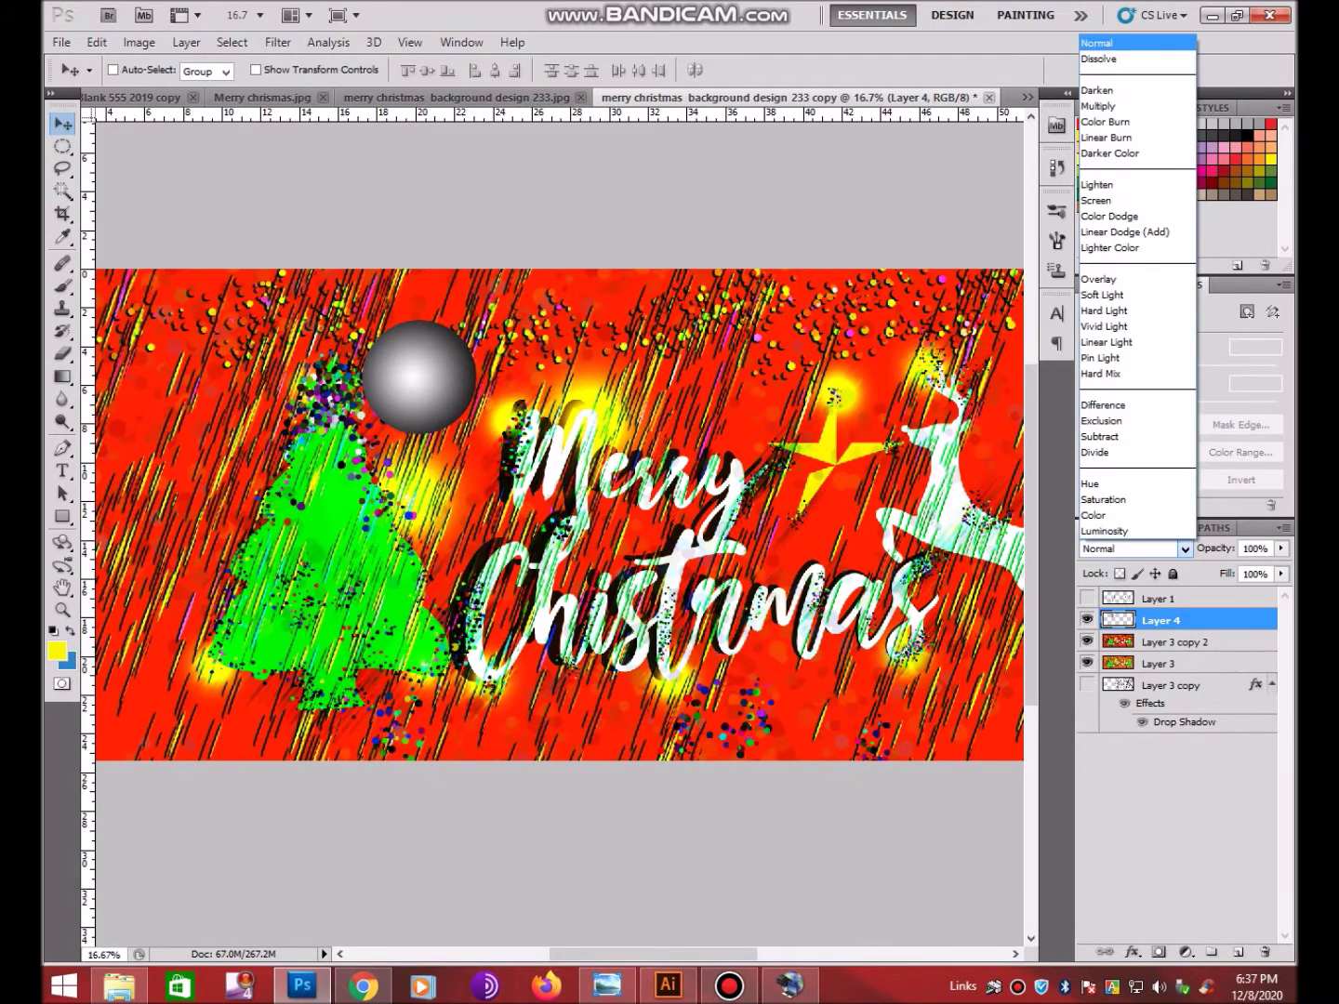
click(1116, 216)
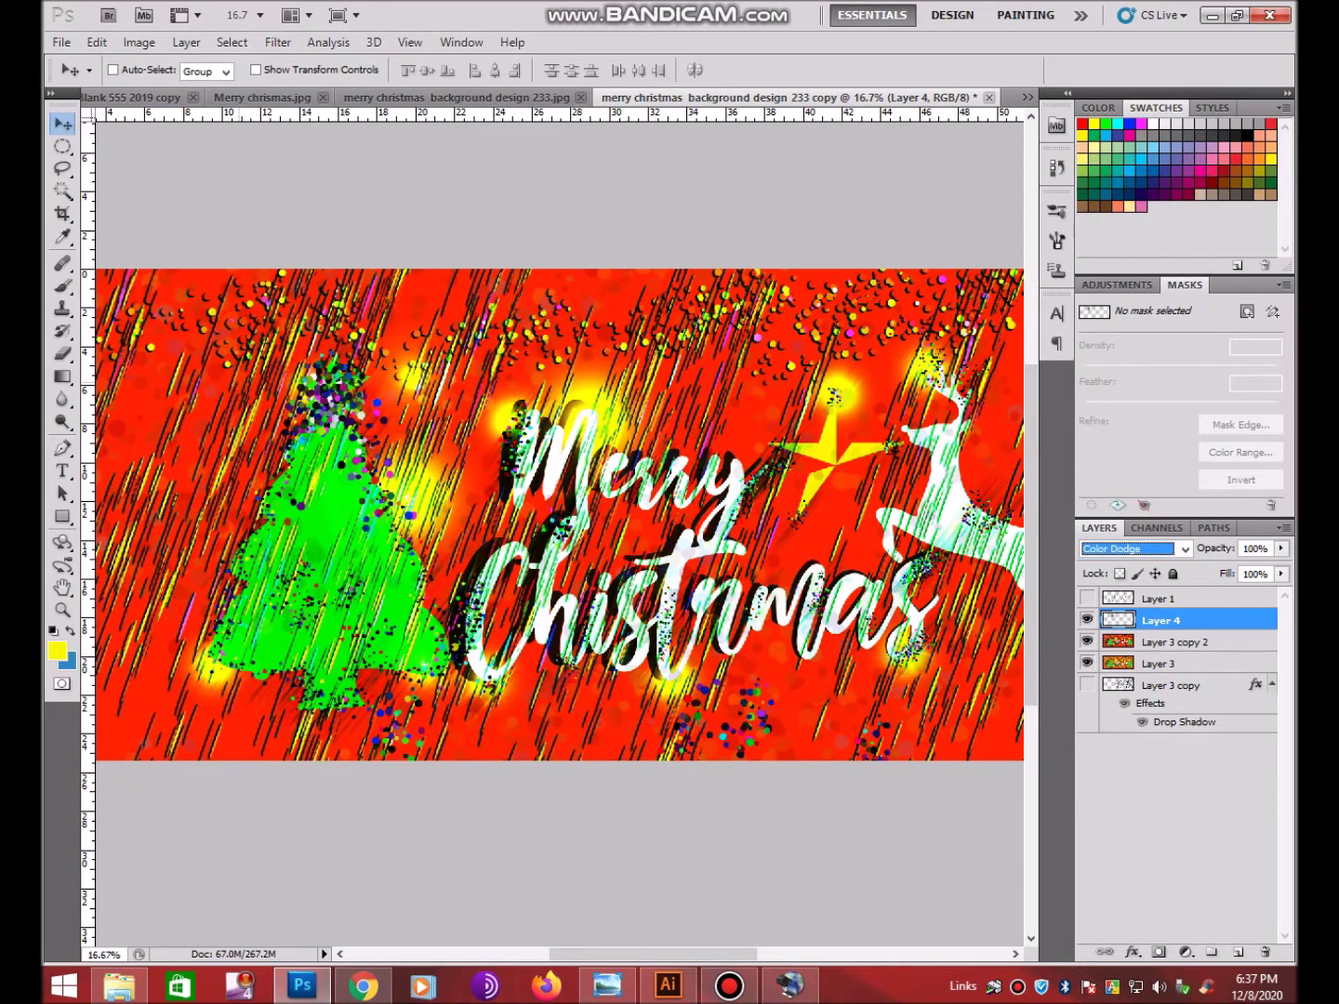
key(ctrl+t)
drag(419, 435, 419, 761)
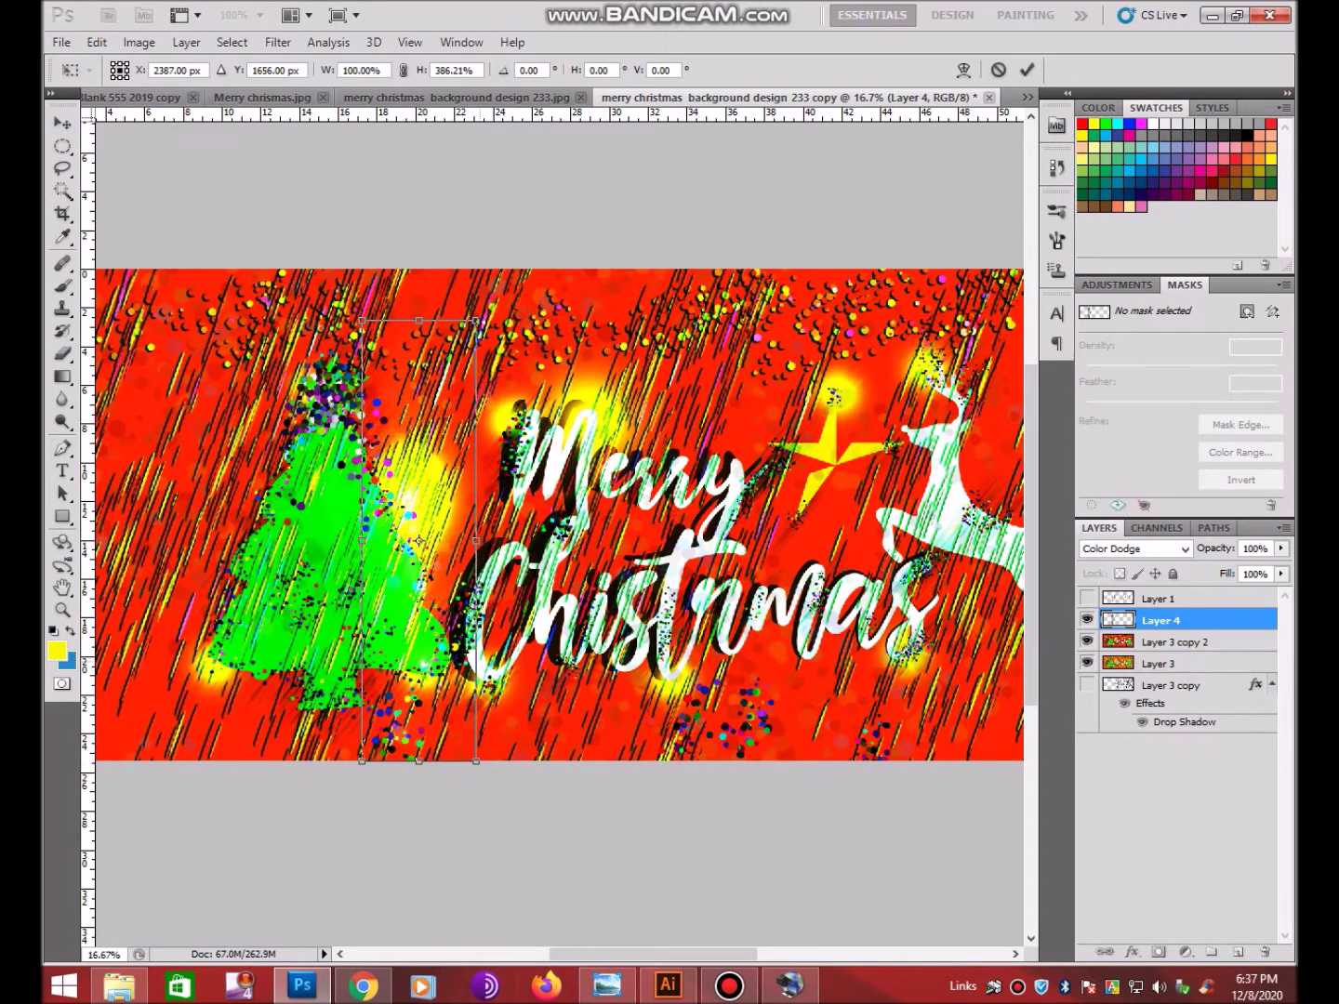
Narrow the glow, move it over Merry, tilt it about 33°, and warp it into a curve
mouse_move(476, 540)
mouse_down()
mouse_move(434, 541)
mouse_move(698, 410)
mouse_up()
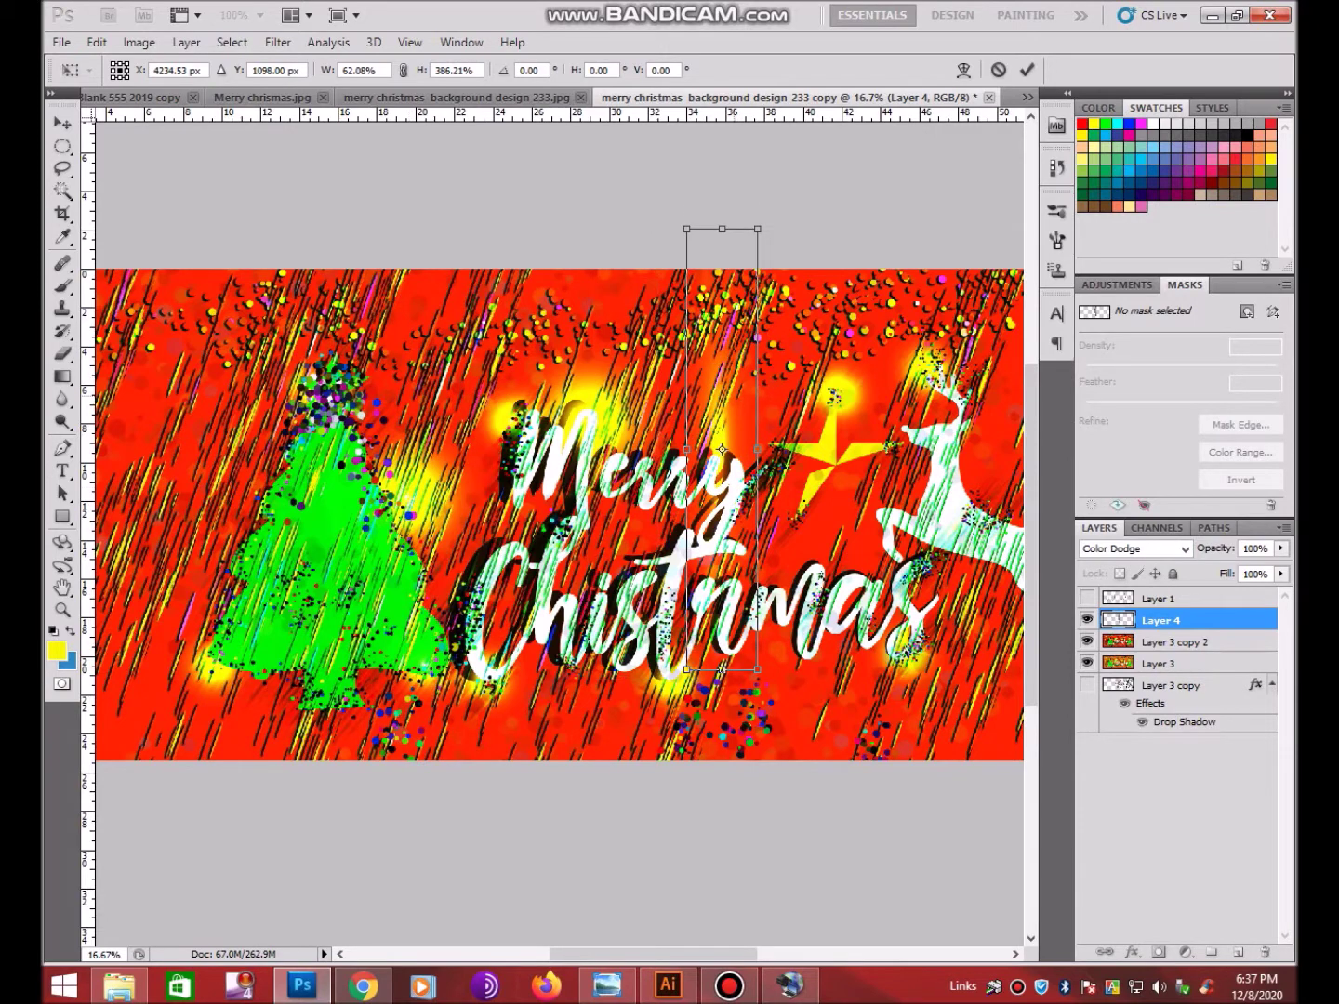
drag(744, 186, 856, 247)
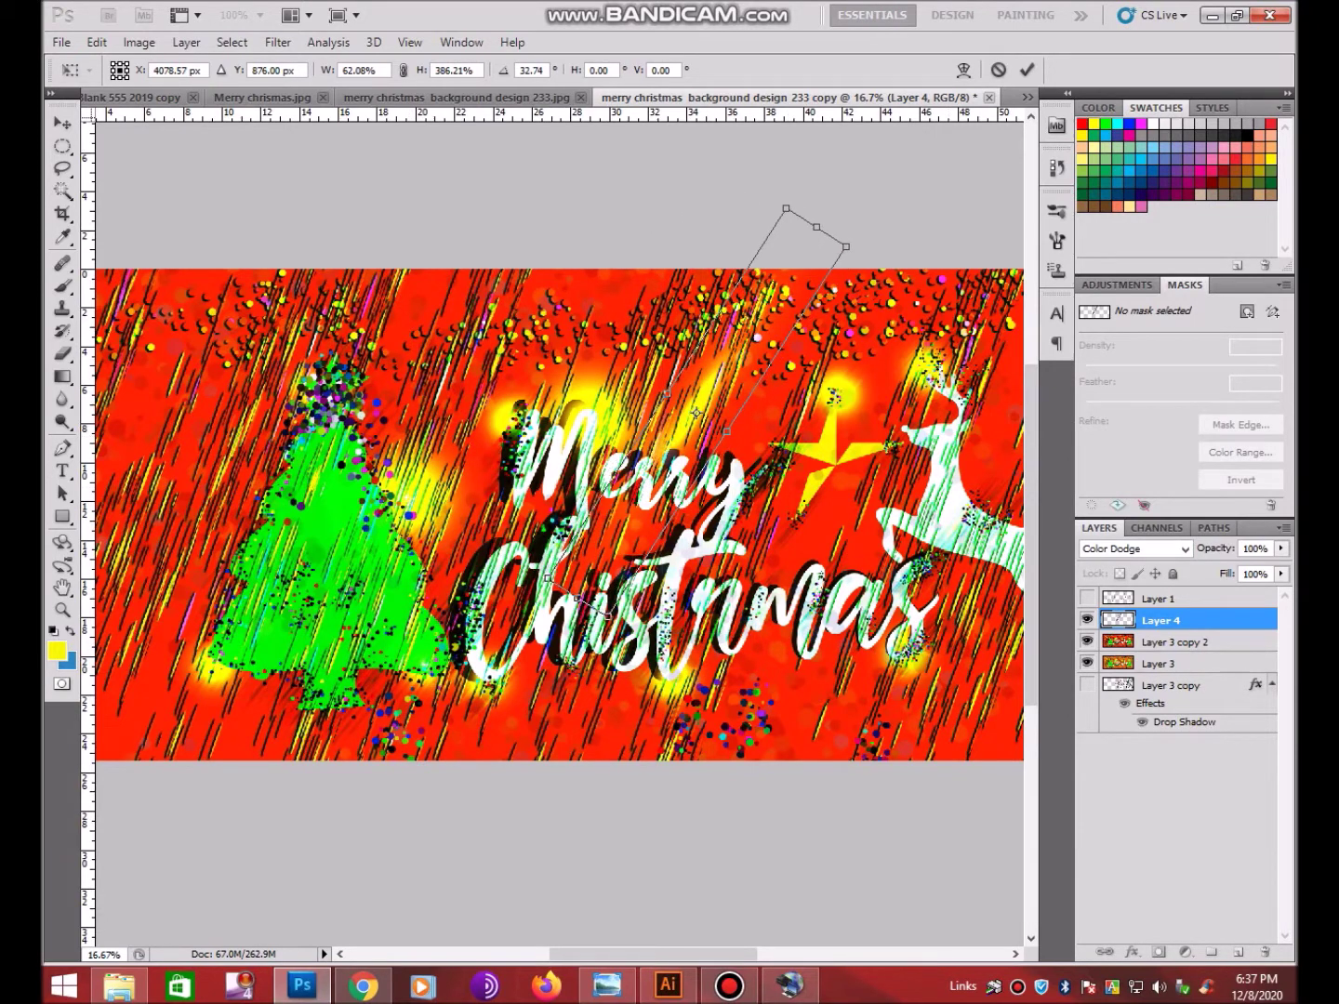
click(965, 70)
drag(765, 370, 529, 218)
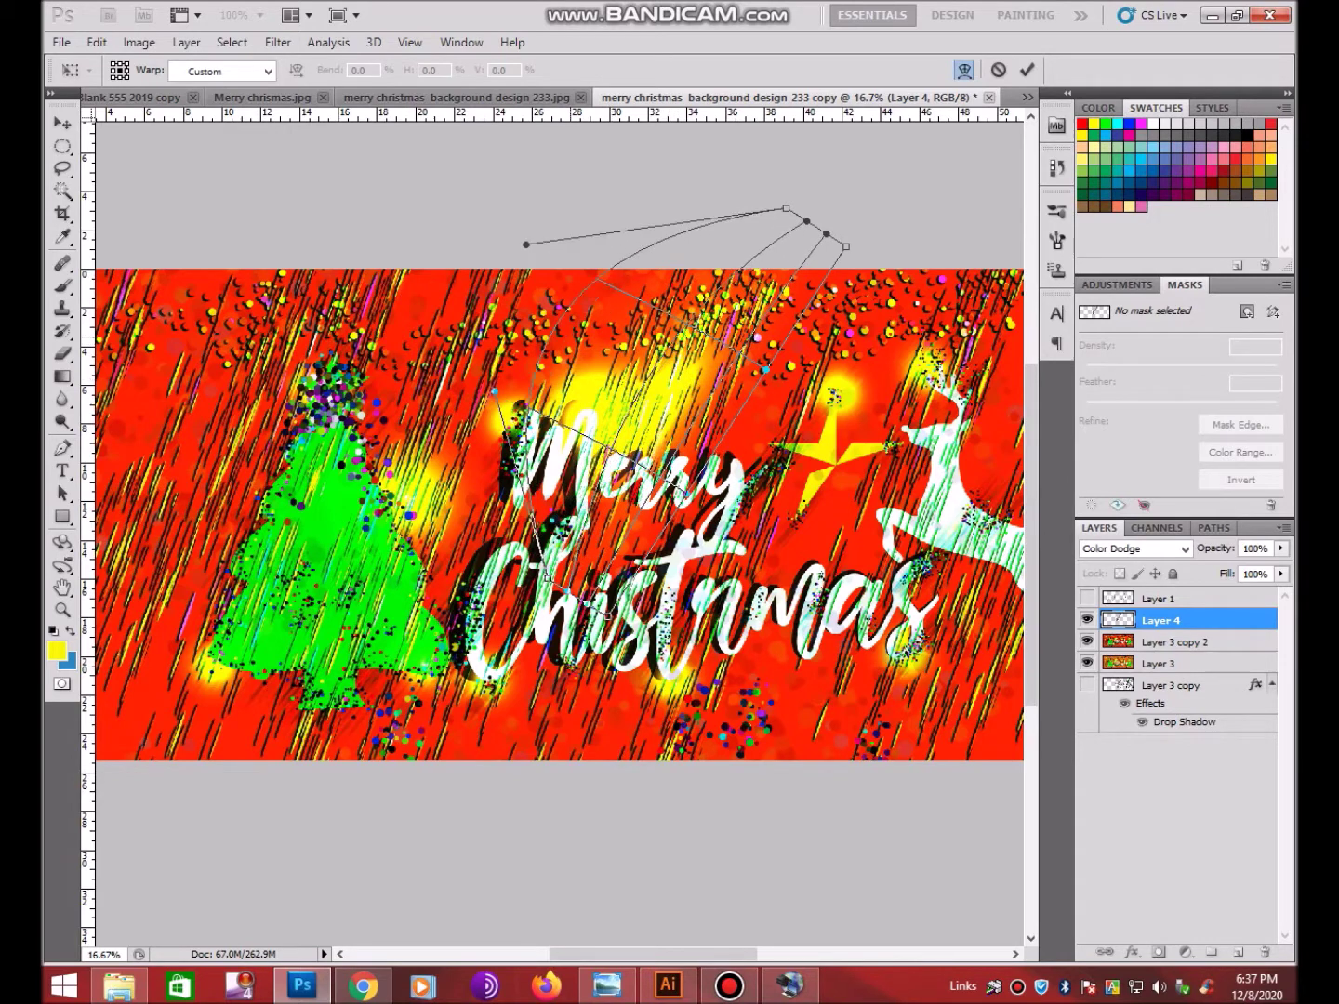
drag(633, 456, 596, 391)
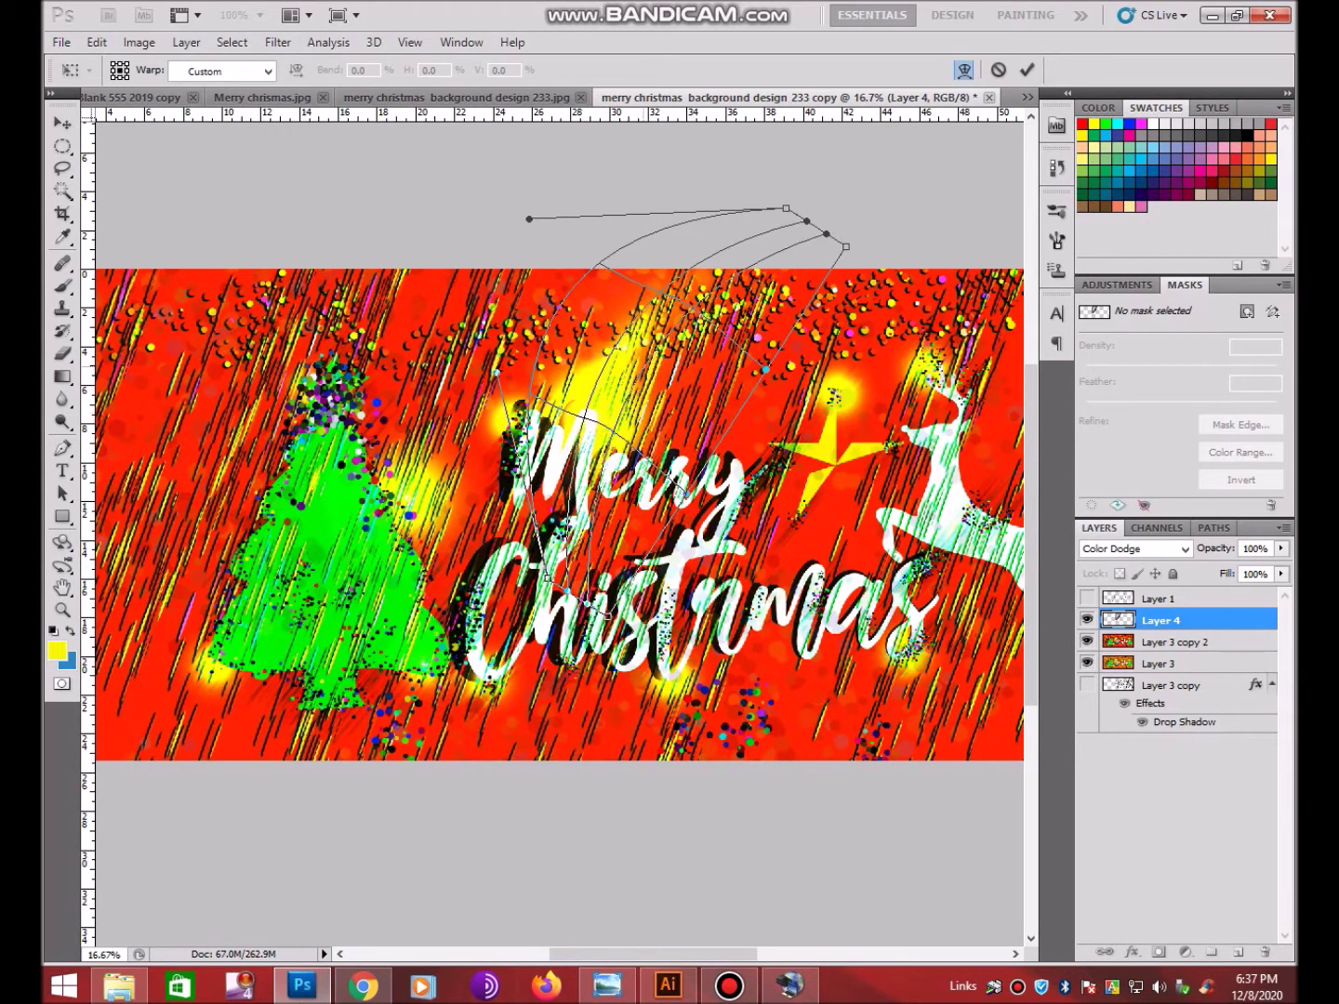
Commit the warped streak and rotate a copy of it about 150 degrees
key(v)
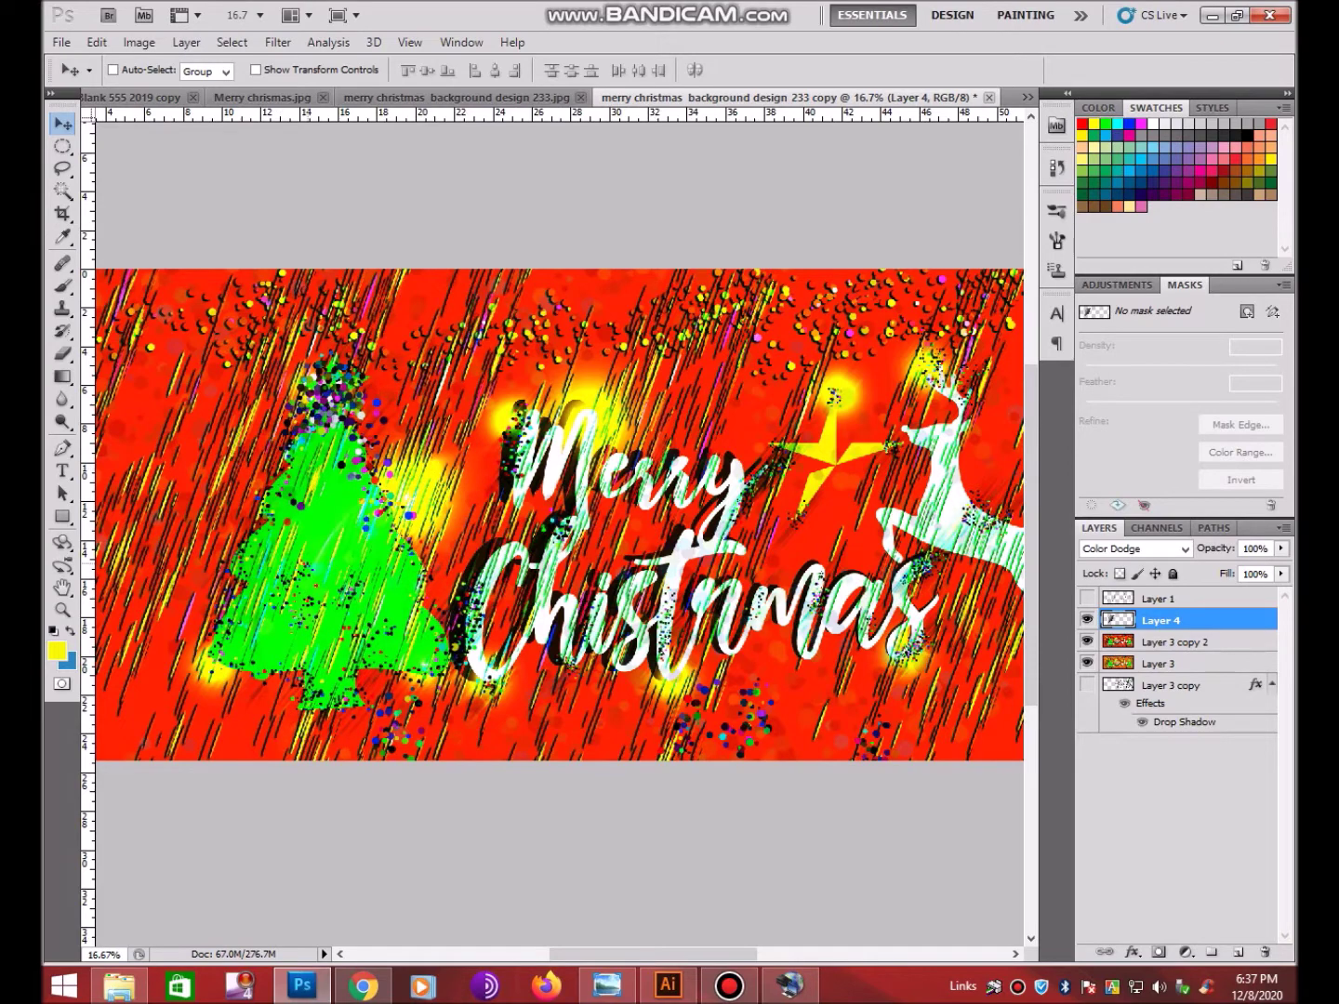
key(ctrl+t)
drag(558, 823, 164, 570)
Place the rotated streak copy, then duplicate and rotate another copy about -122° over the deer
mouse_move(372, 726)
mouse_down()
mouse_move(351, 549)
mouse_move(362, 664)
mouse_up()
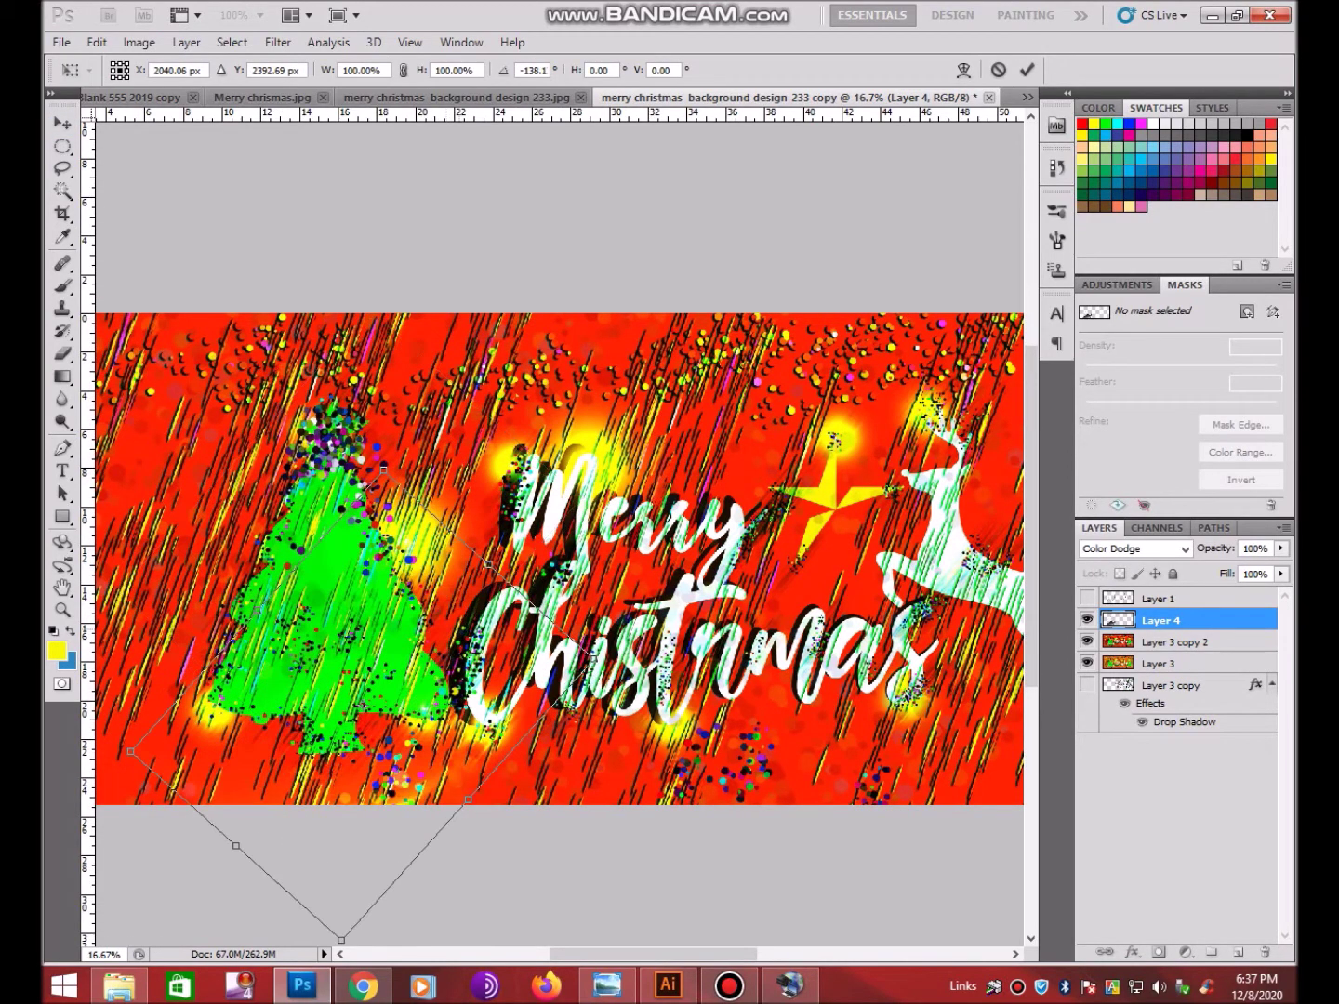
key(Return)
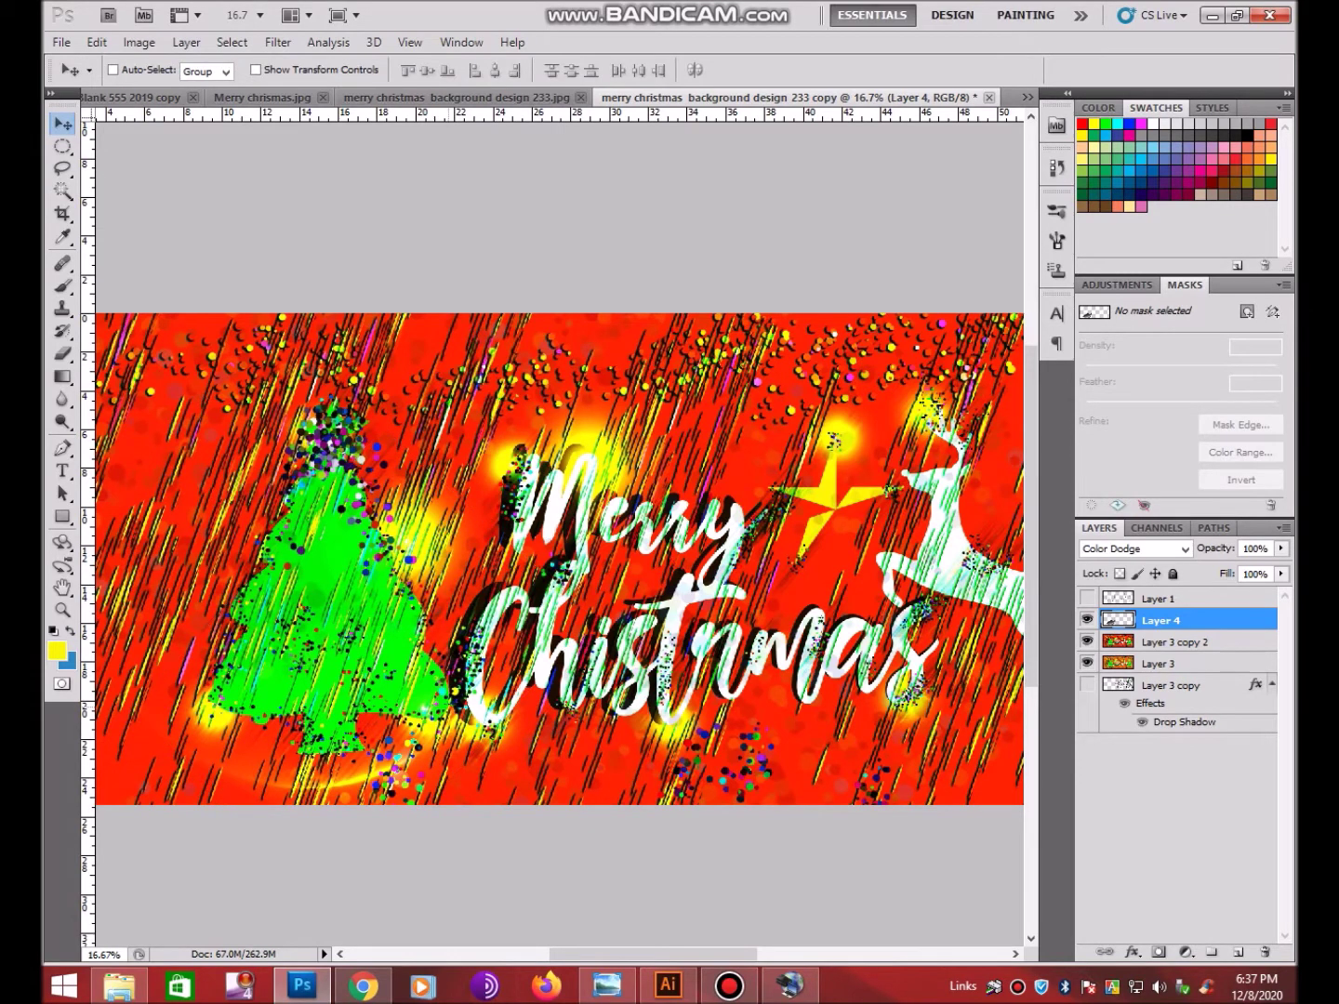
key(ctrl+j)
scroll(558, 567, right, 5)
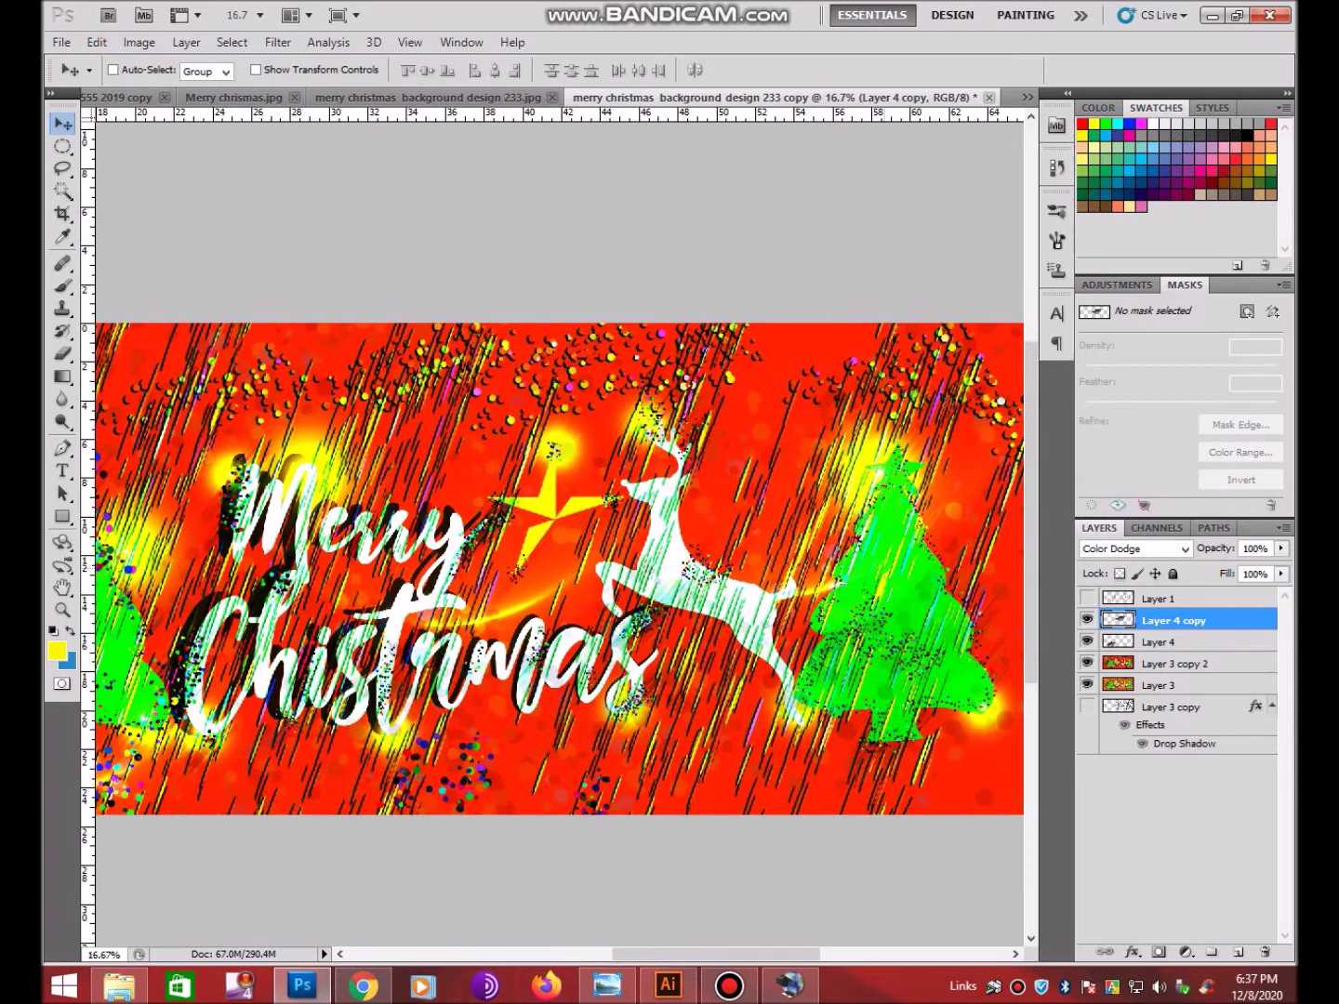
key(ctrl+alt+t)
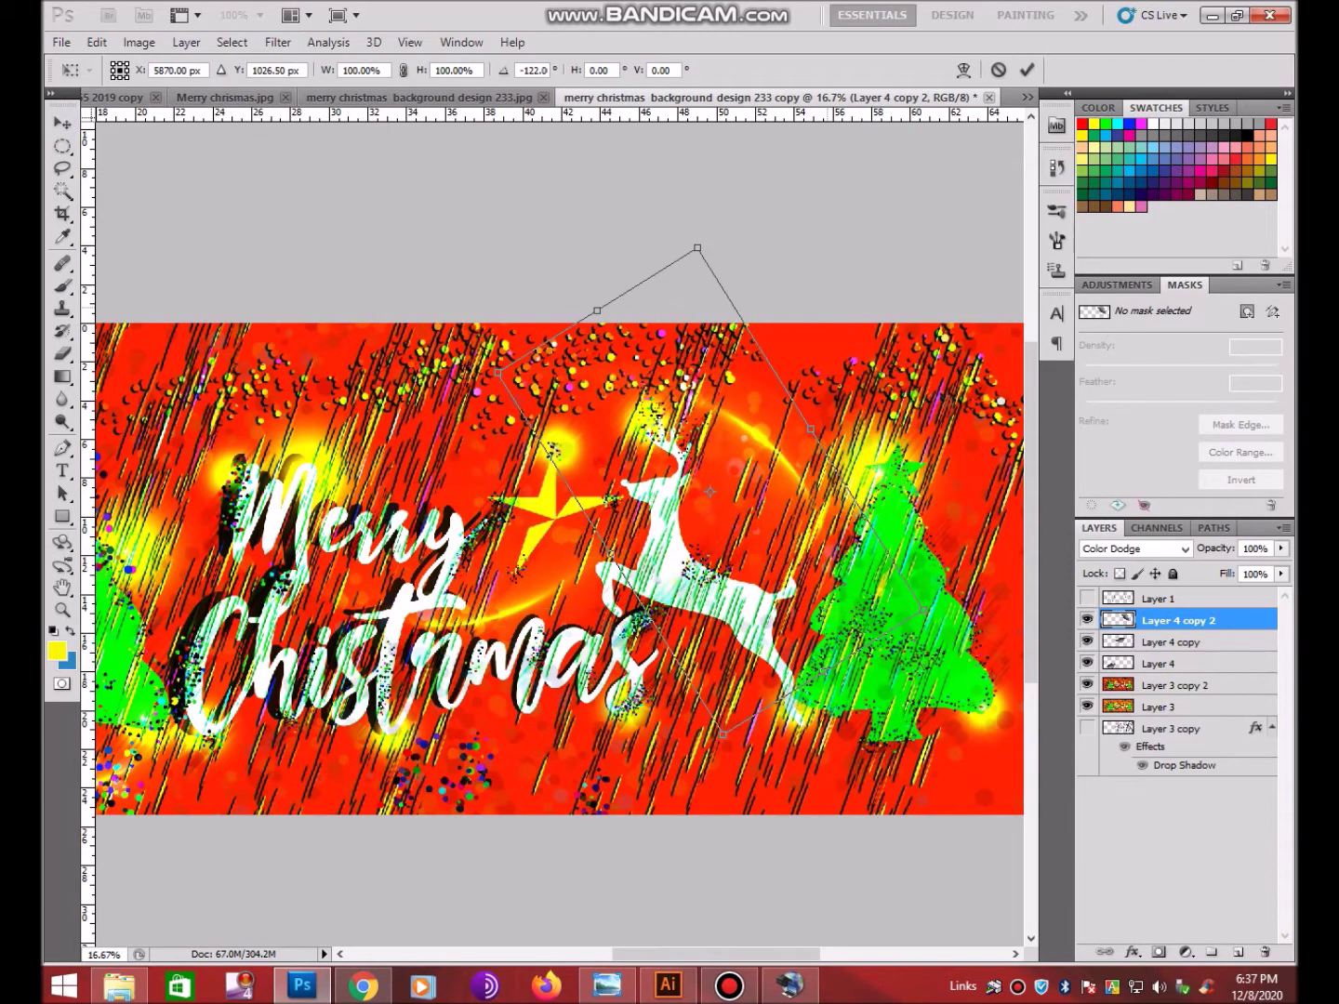
key(Return)
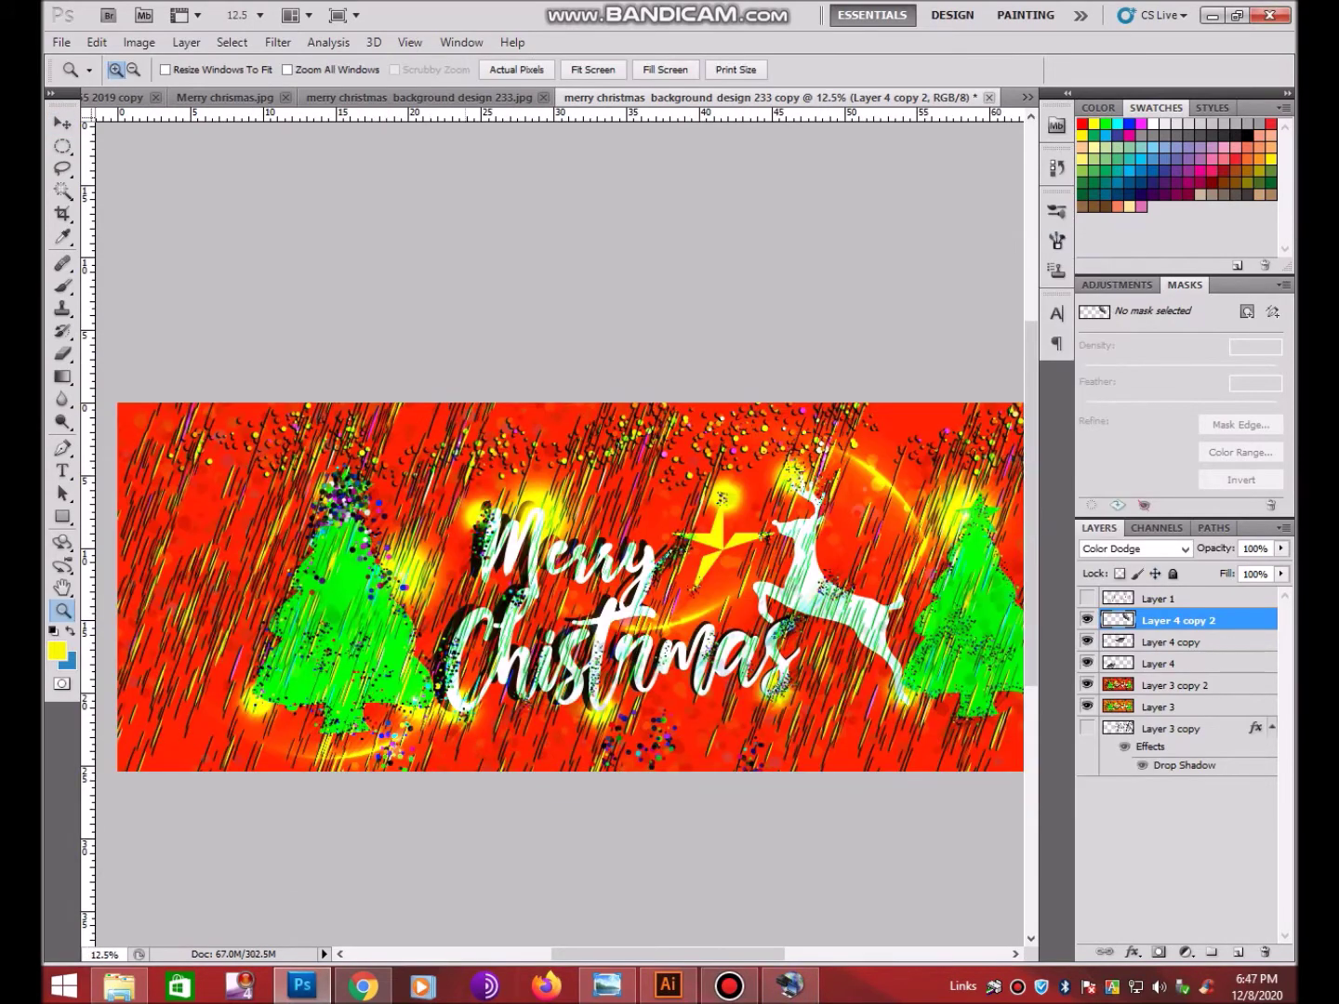
scroll(571, 585, down, 2)
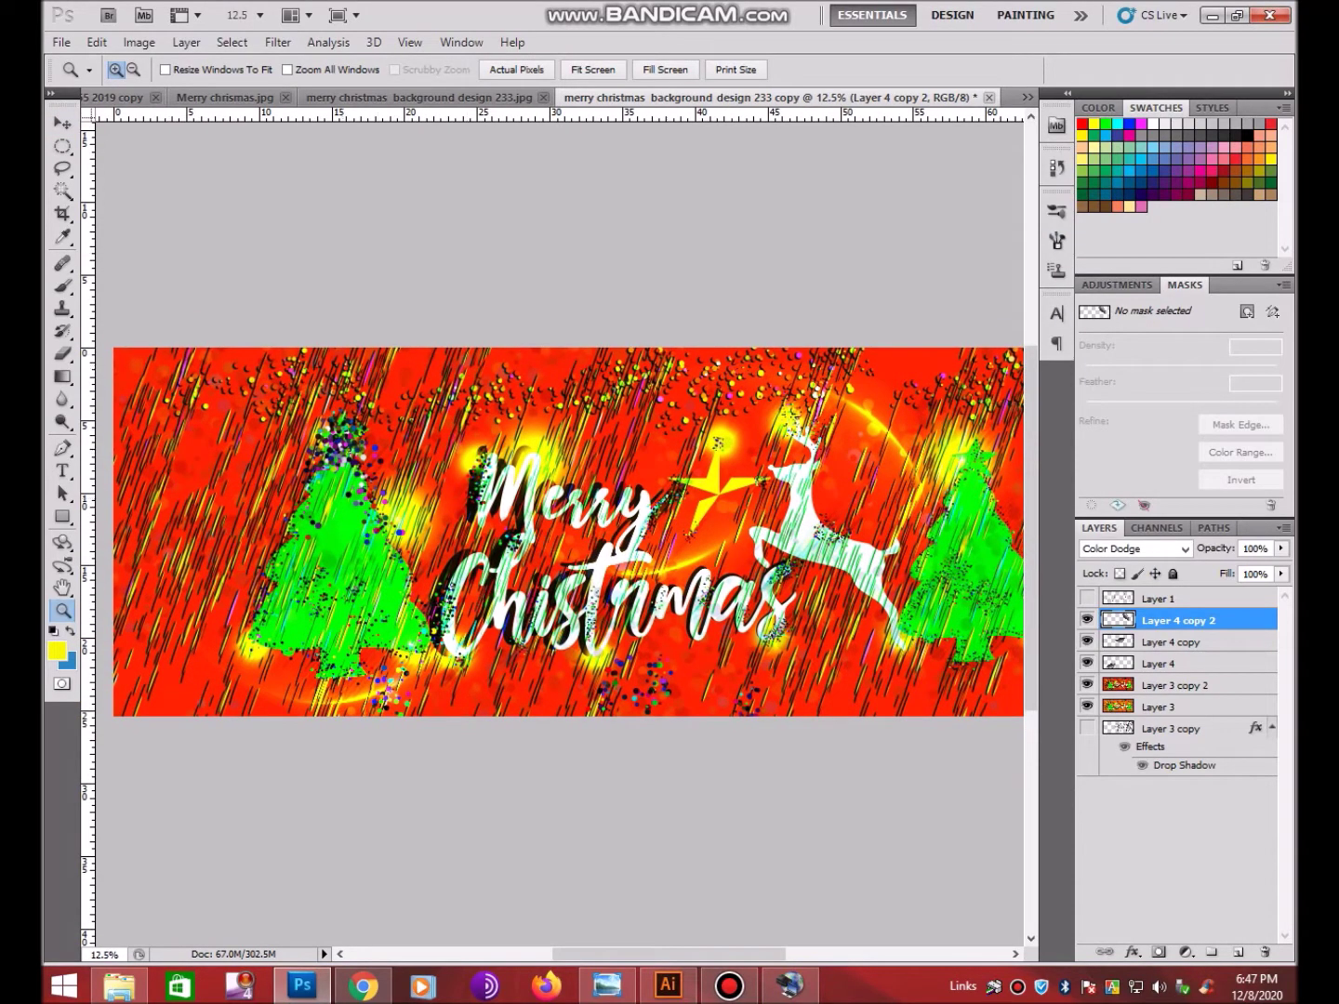
Duplicate the whole banner image as a new document
click(139, 42)
click(163, 304)
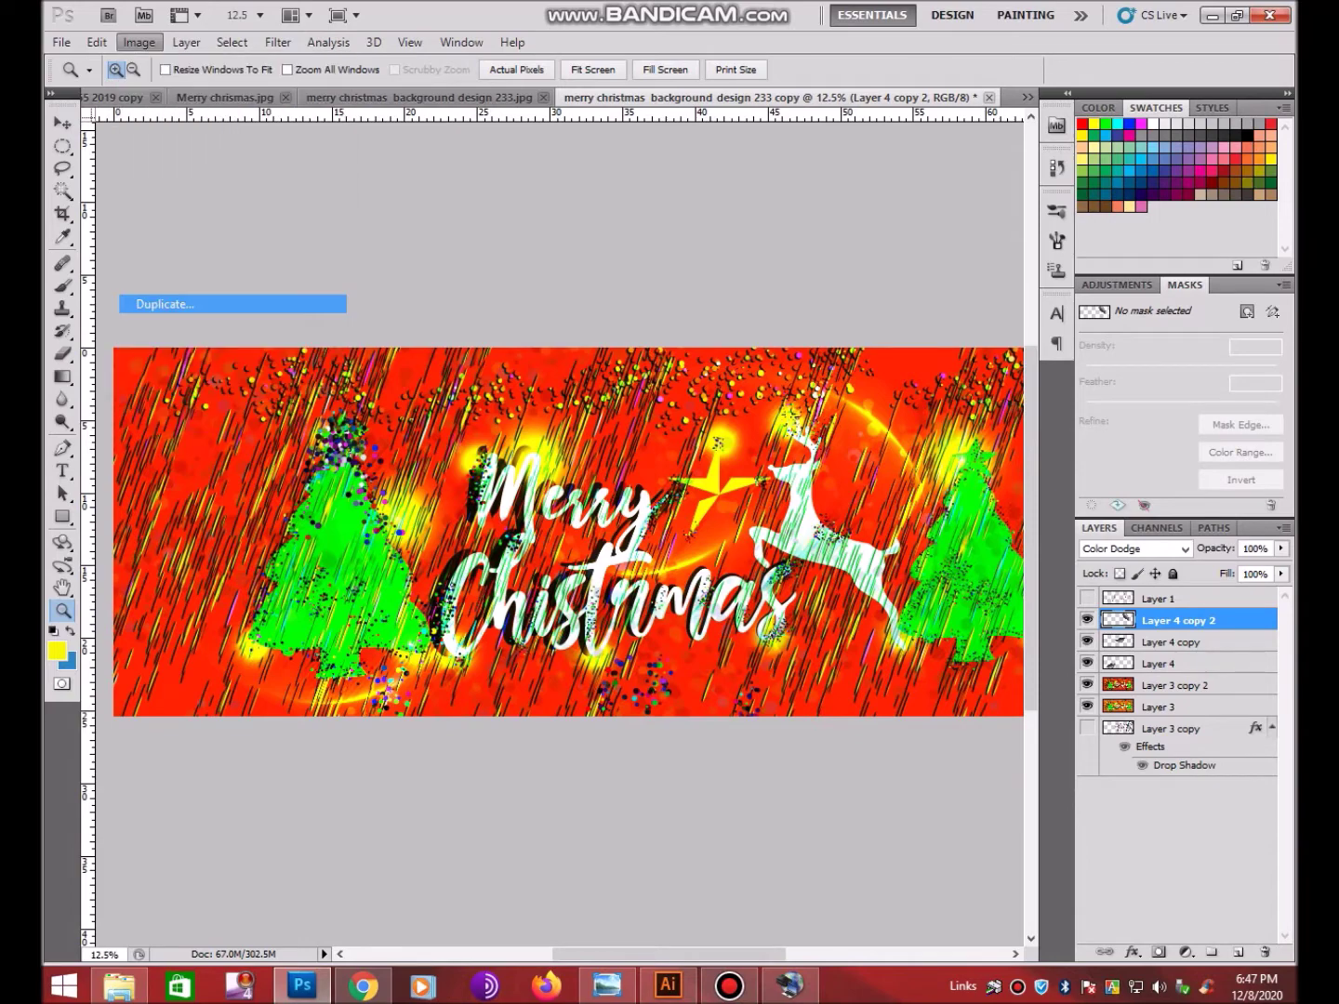
key(Return)
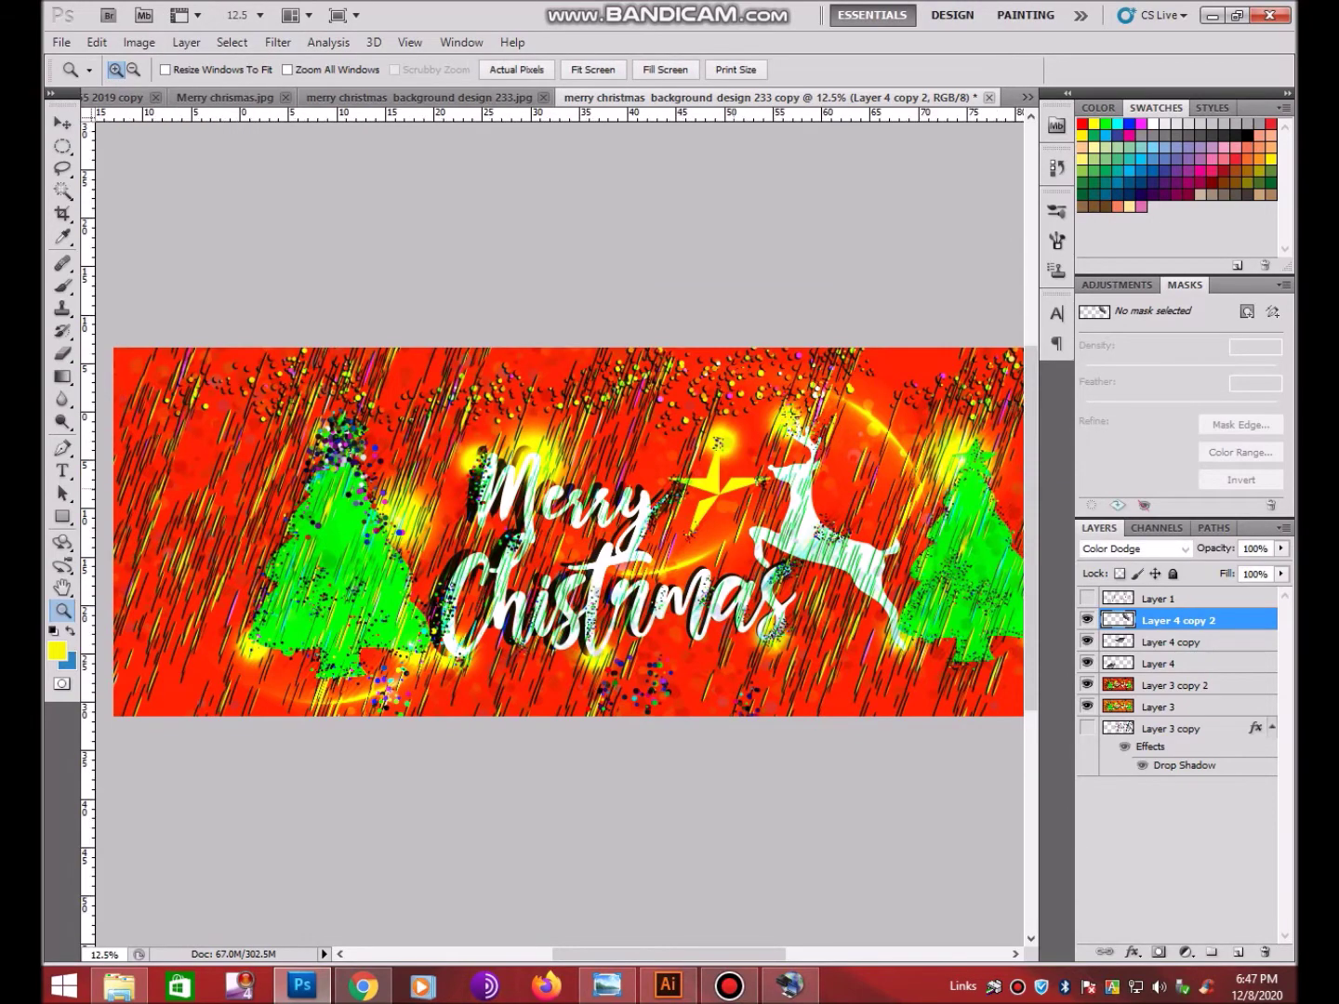
key(ctrl+minus)
key(ctrl+plus)
key(alt+l)
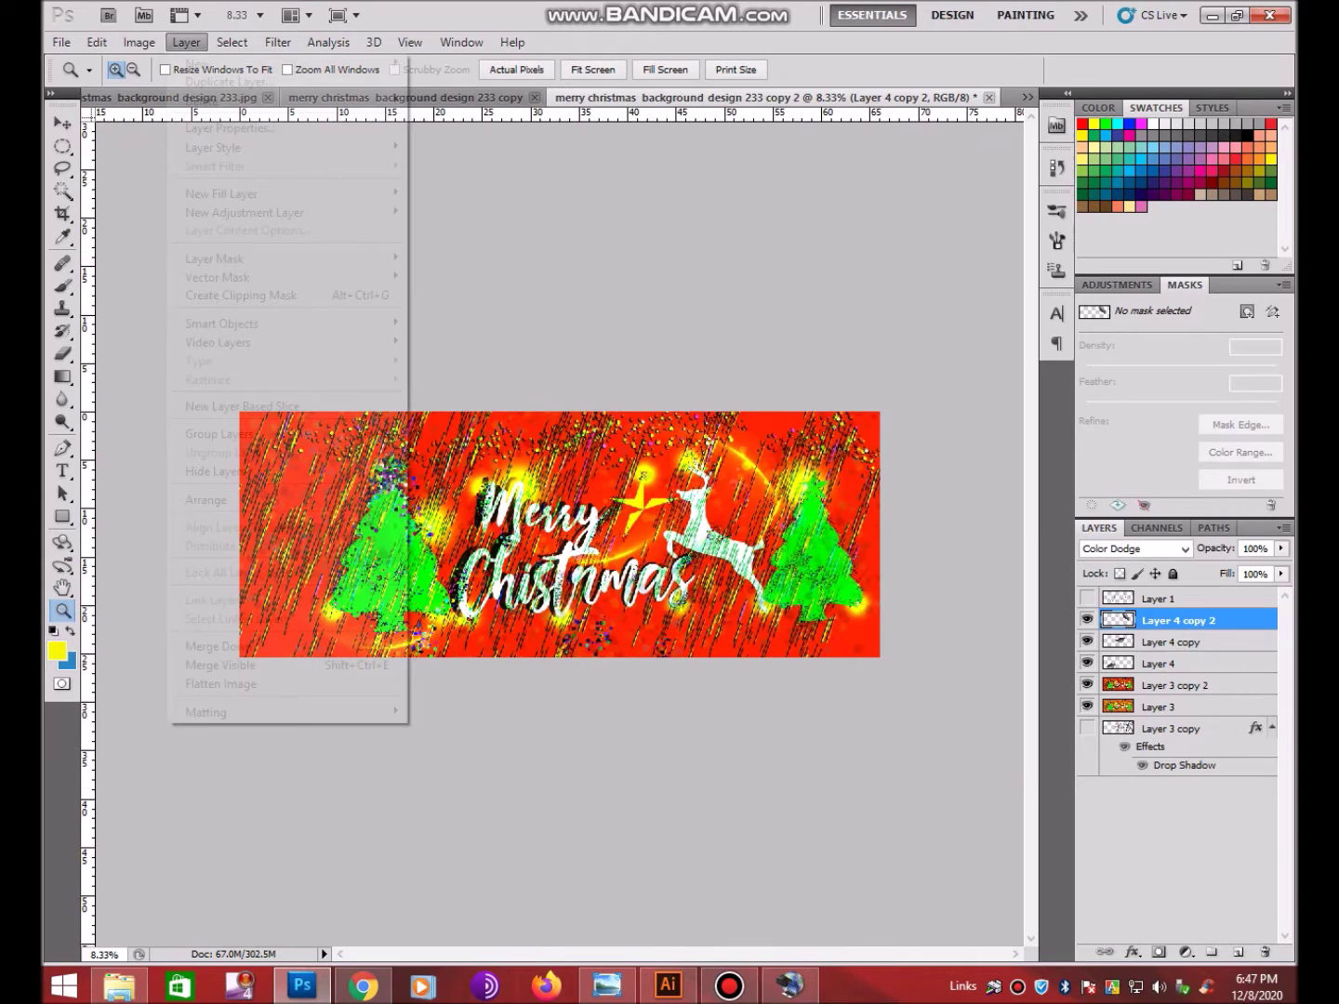
key(Escape)
key(shift+alt+n)
Merge the duplicate's visible layers, copy the merged layer, and remove Layer 1
key(ctrl+shift+e)
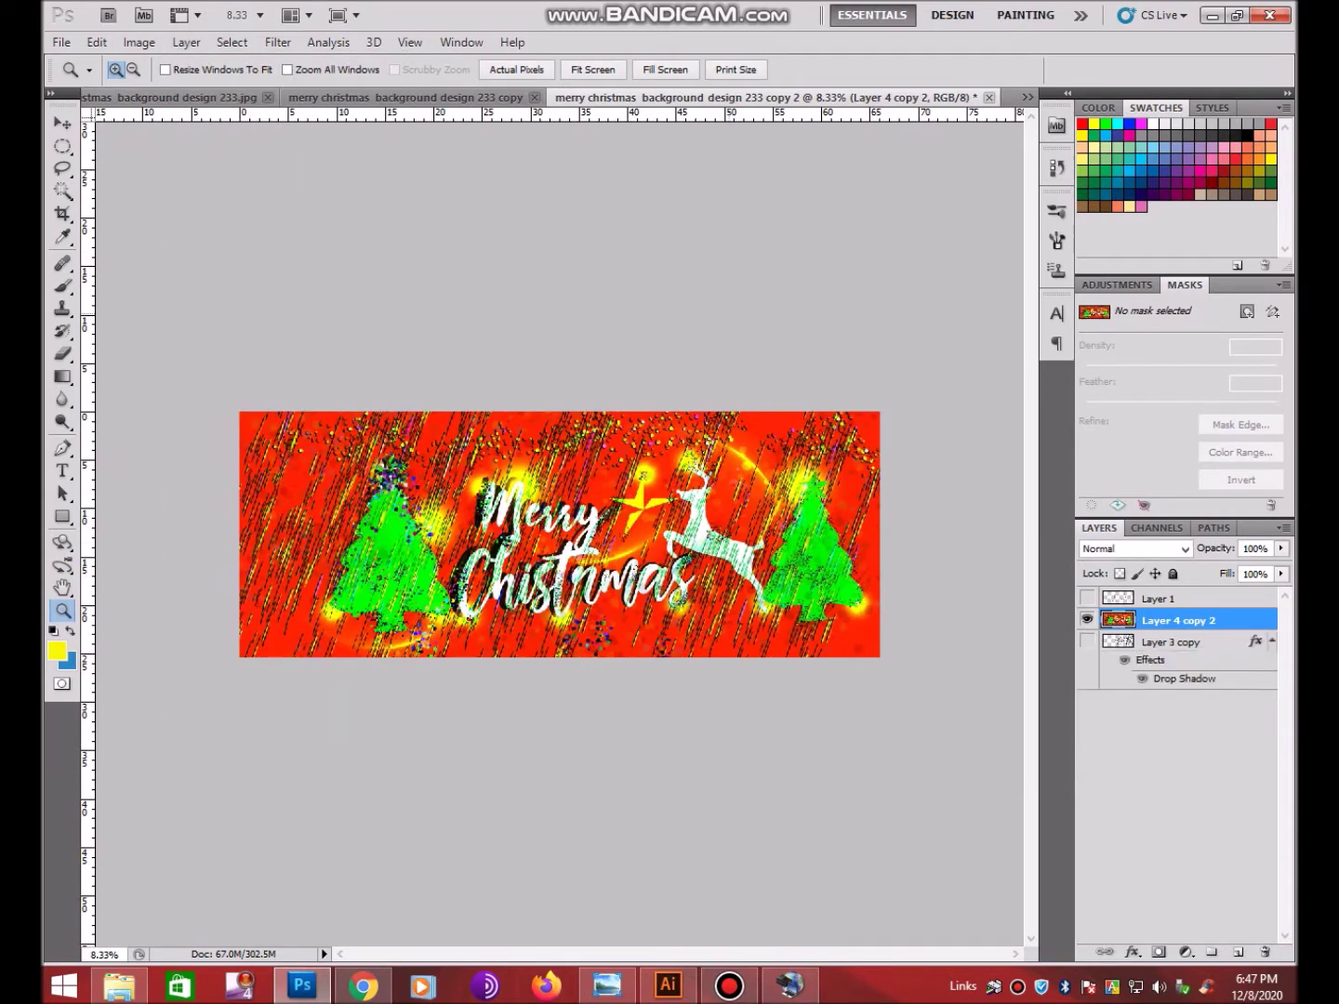
key(ctrl+j)
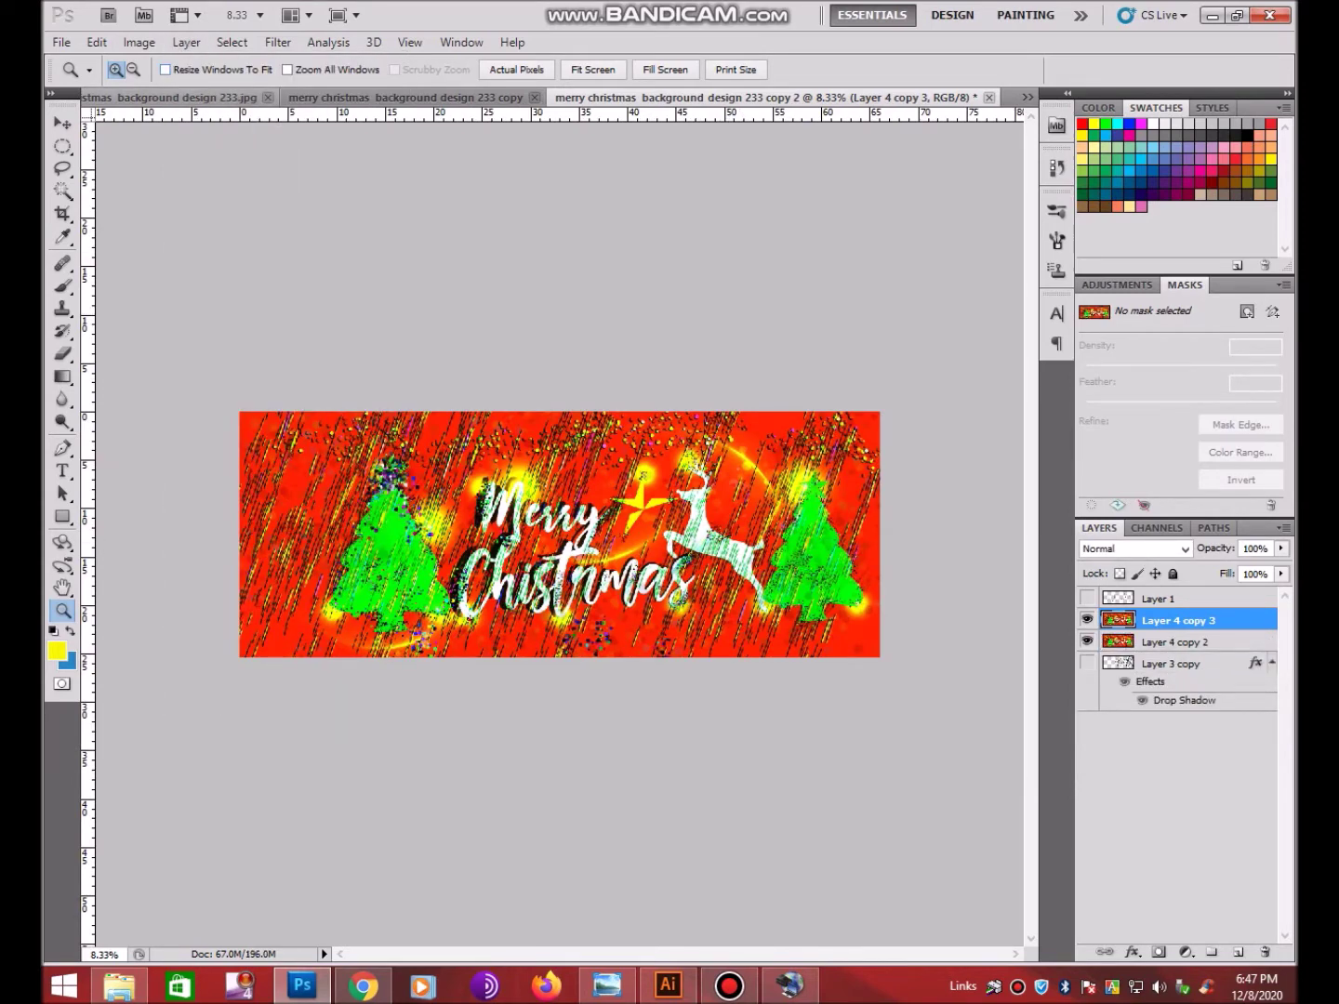
key(alt+l)
key(Escape)
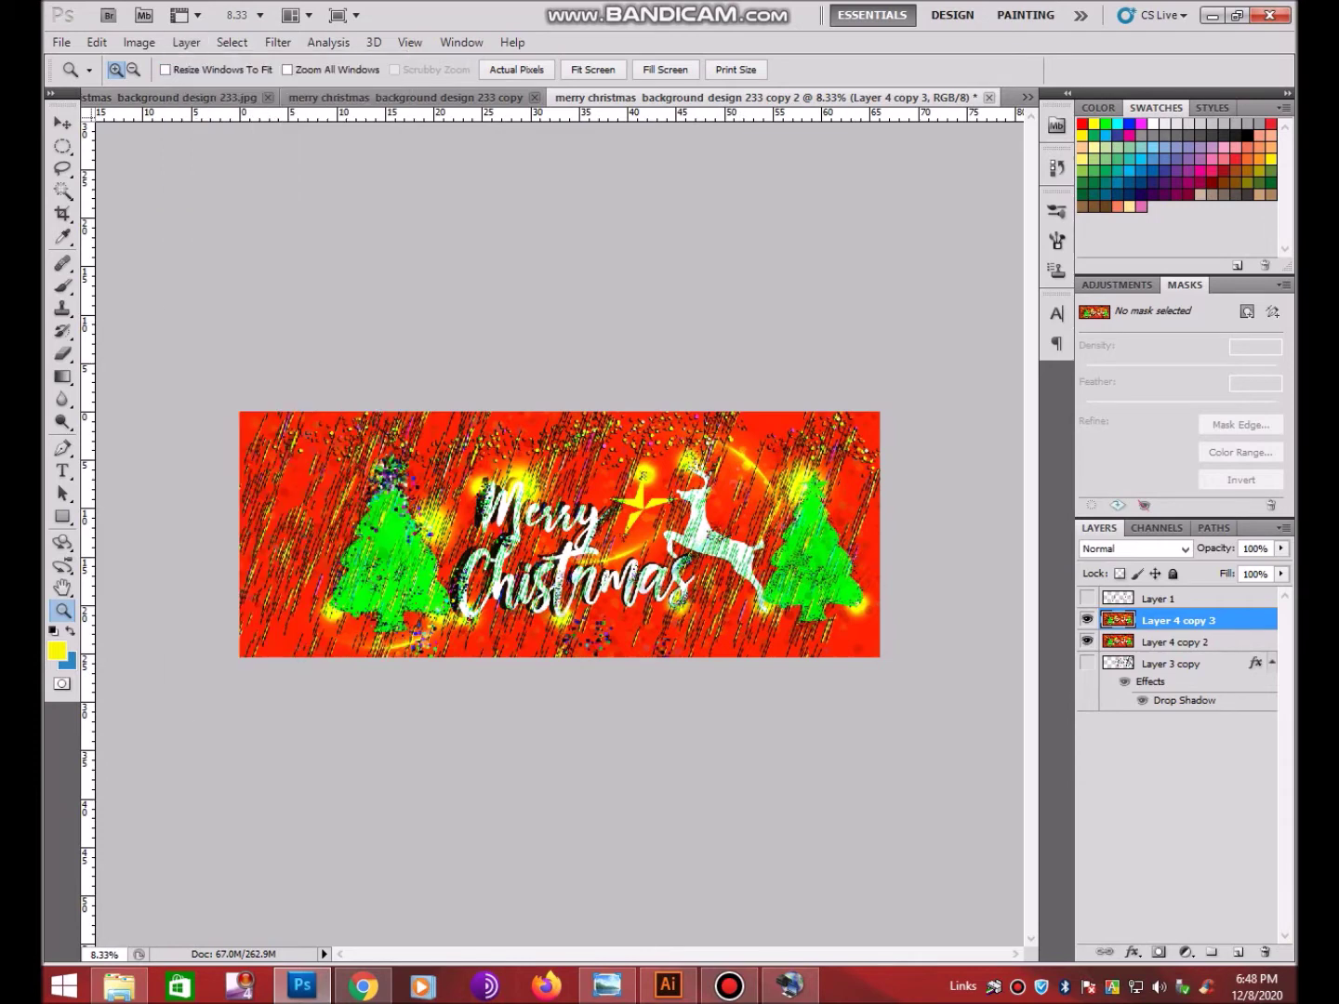
click(1087, 599)
click(1087, 599)
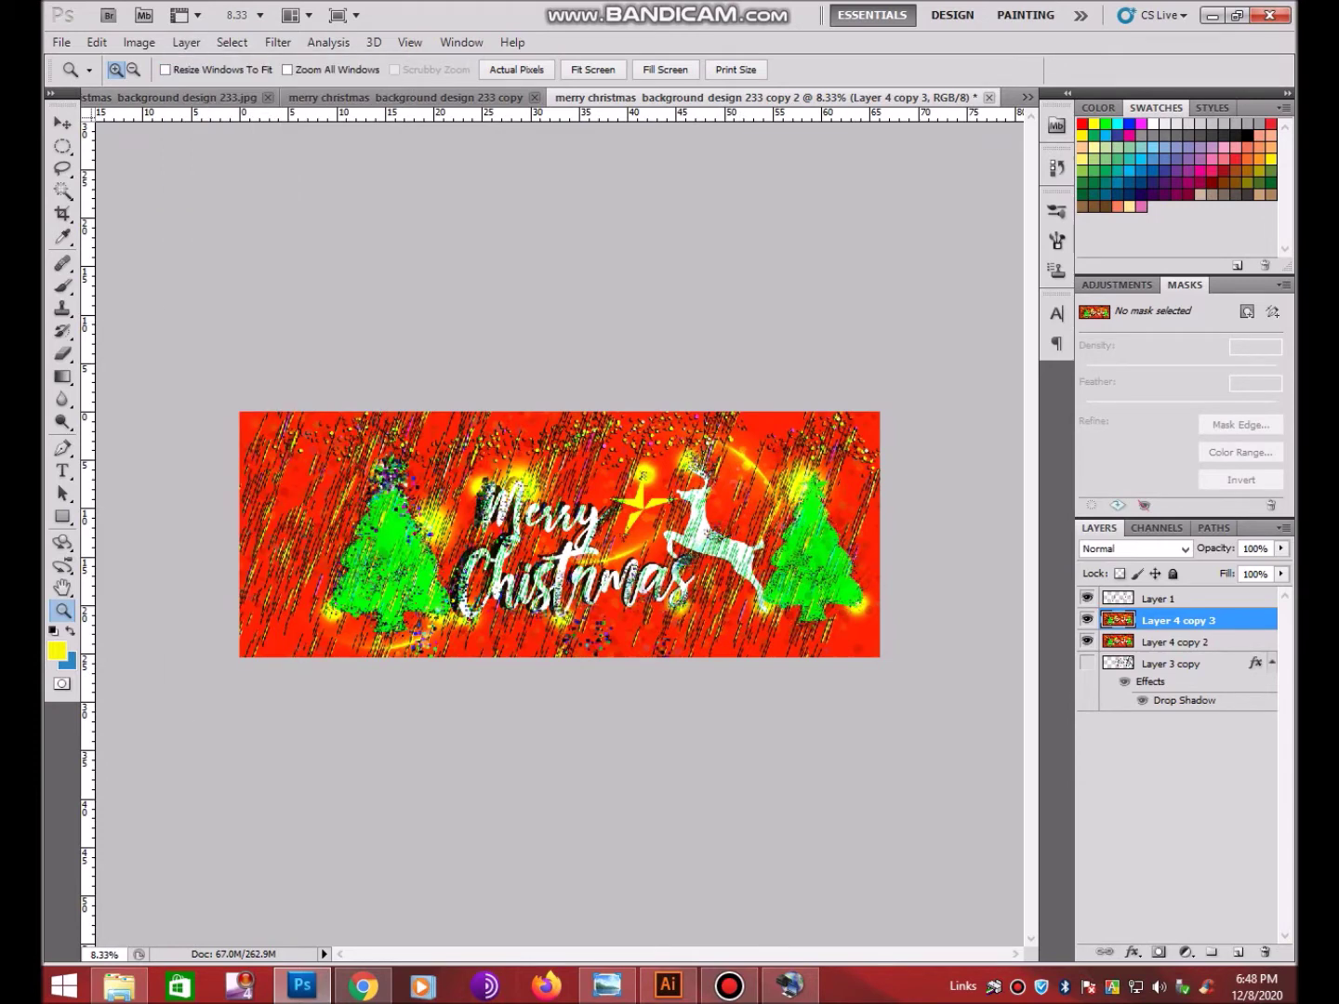
click(1087, 598)
key(alt+bracketright)
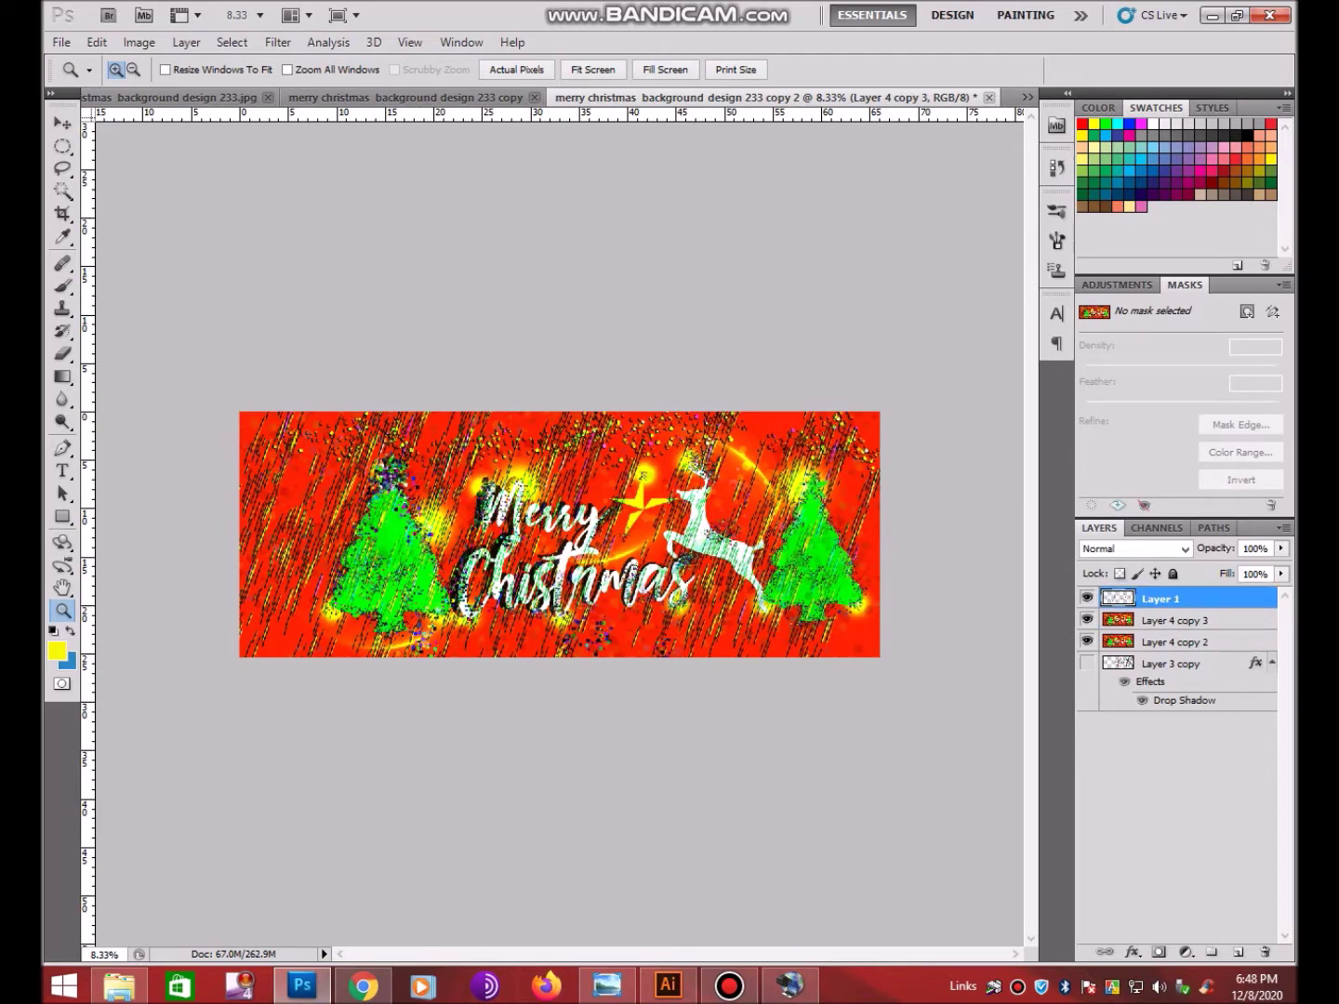
key(ctrl+e)
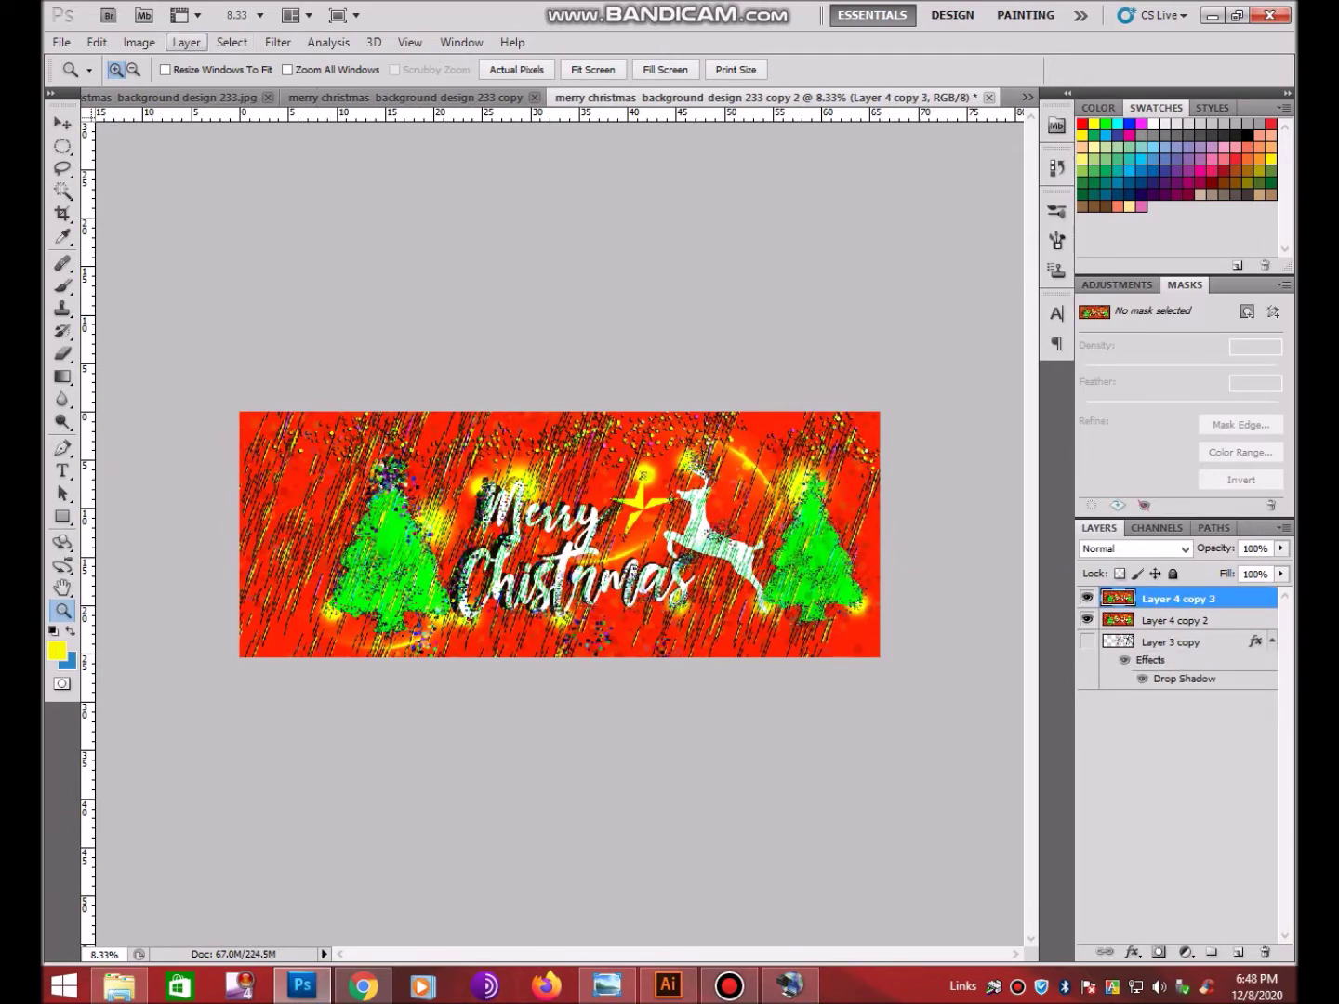
Add a Color Overlay style to the merged copy, trying Overlay blend with several colours
click(186, 41)
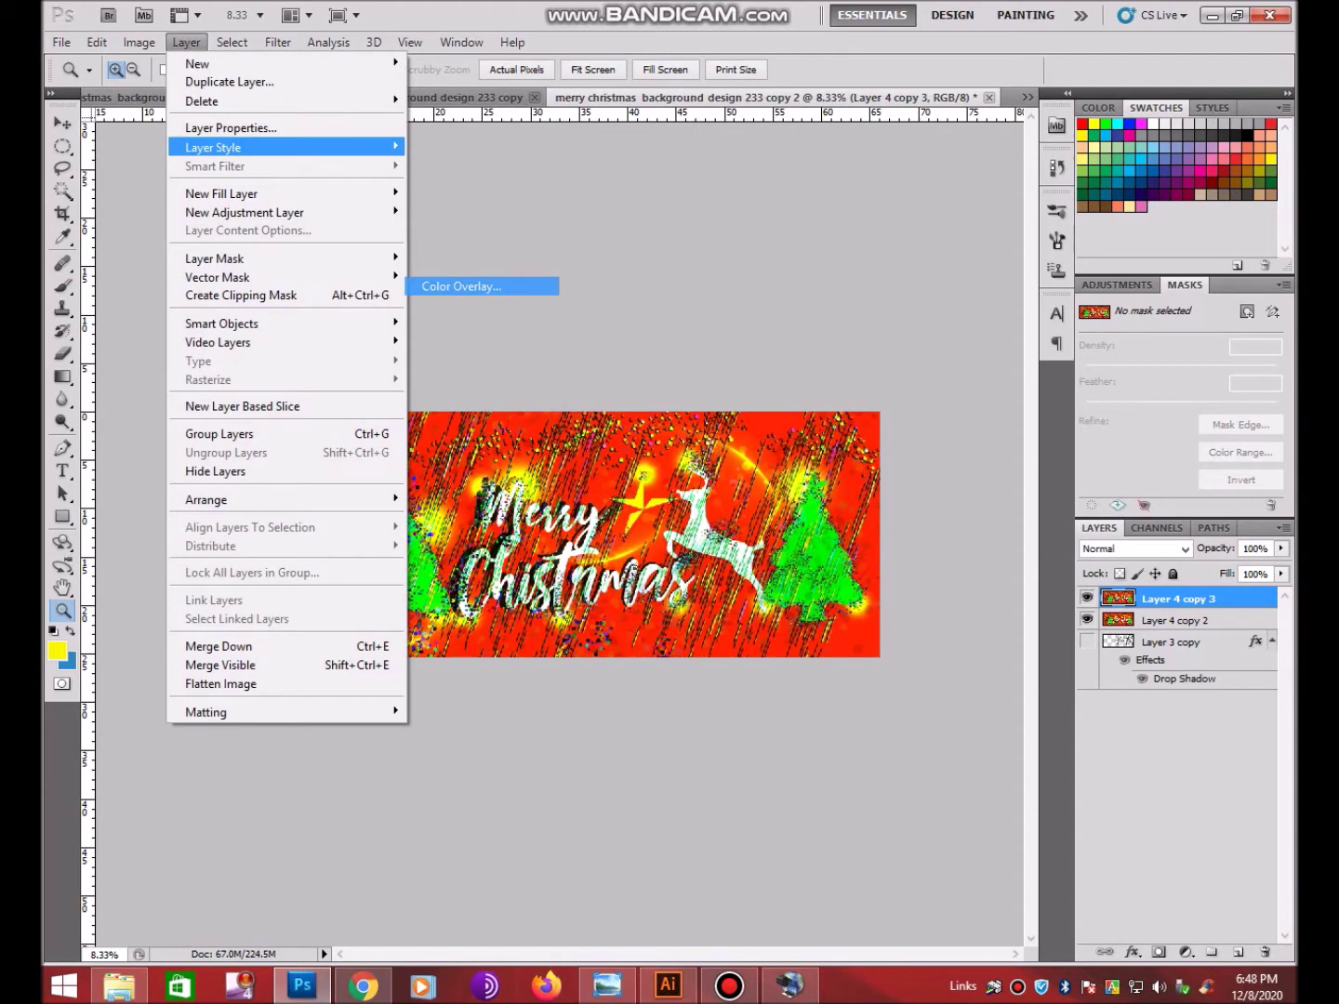
click(461, 286)
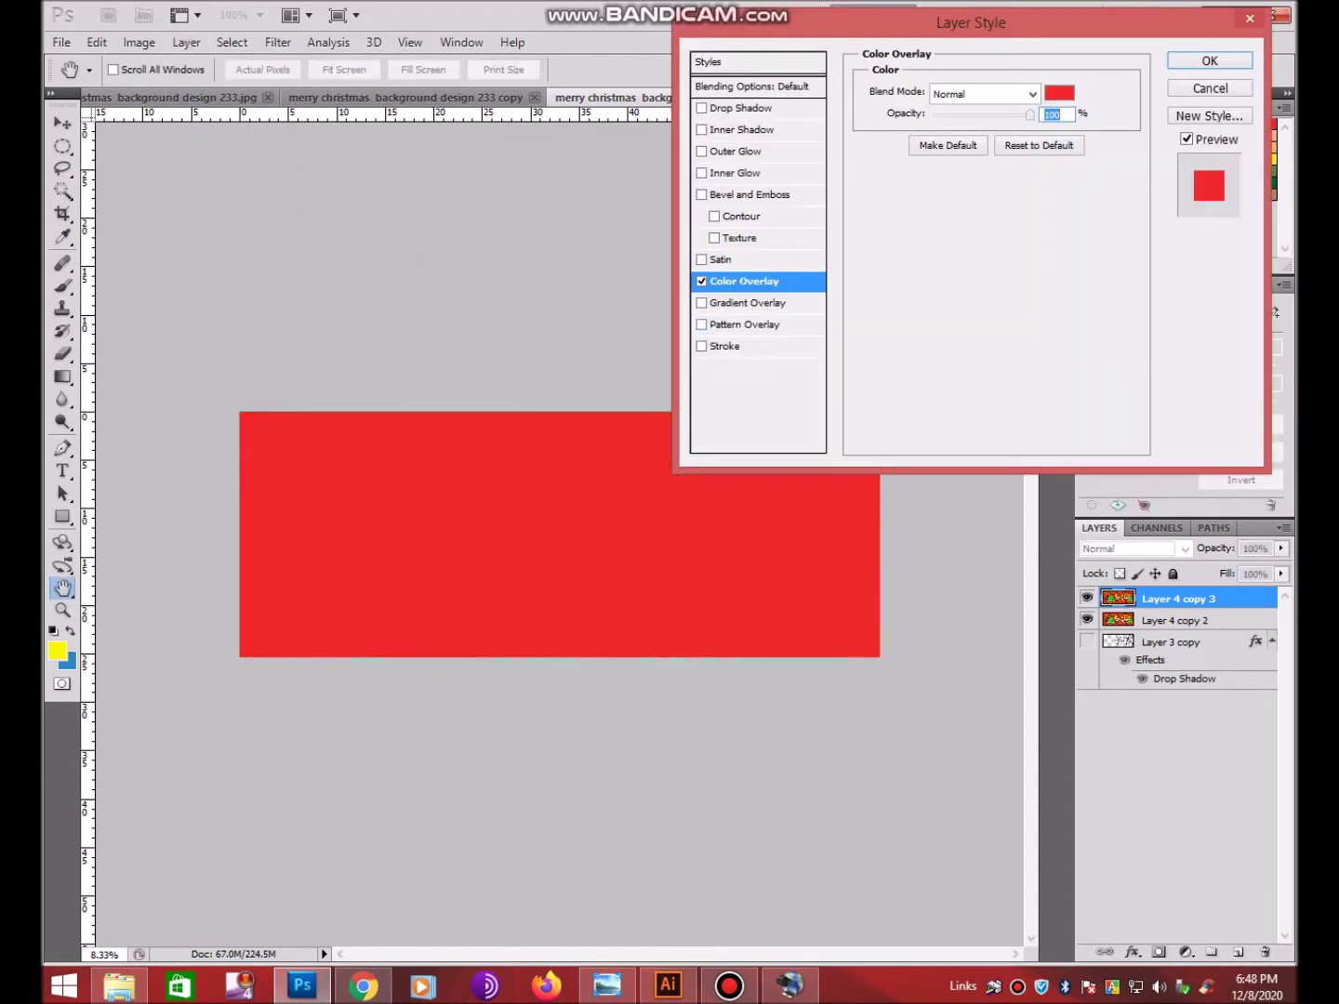
click(984, 93)
click(967, 382)
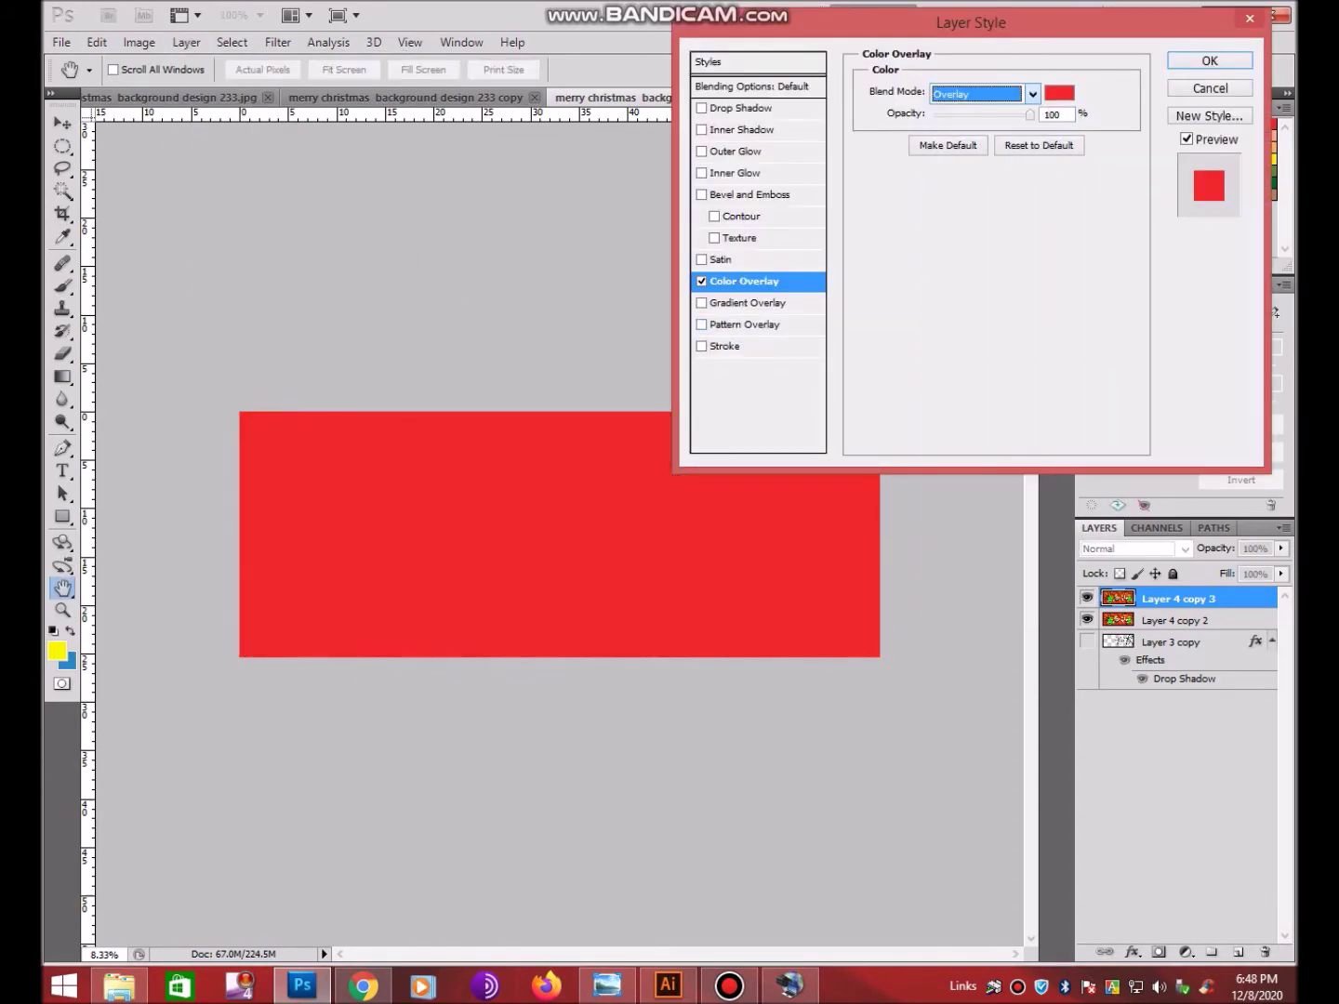
click(1060, 93)
click(1077, 302)
mouse_move(1167, 138)
mouse_down()
mouse_move(1167, 260)
mouse_move(1167, 163)
mouse_move(1167, 232)
mouse_up()
click(1115, 165)
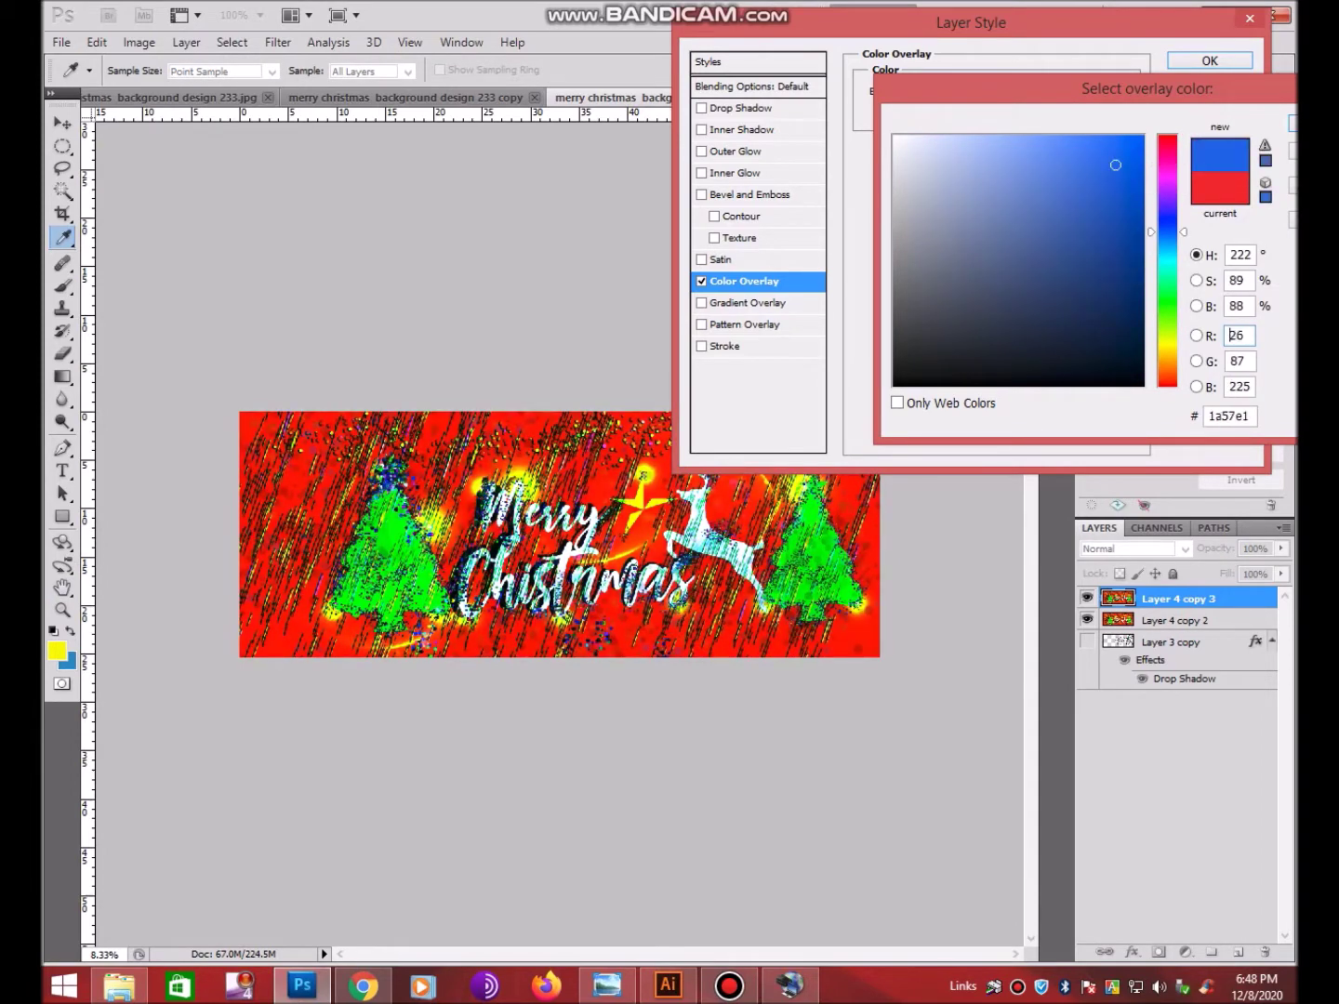
mouse_move(1167, 233)
mouse_down()
mouse_move(1167, 369)
mouse_move(1167, 146)
mouse_move(1167, 255)
mouse_move(1167, 231)
mouse_up()
click(1132, 147)
click(1135, 218)
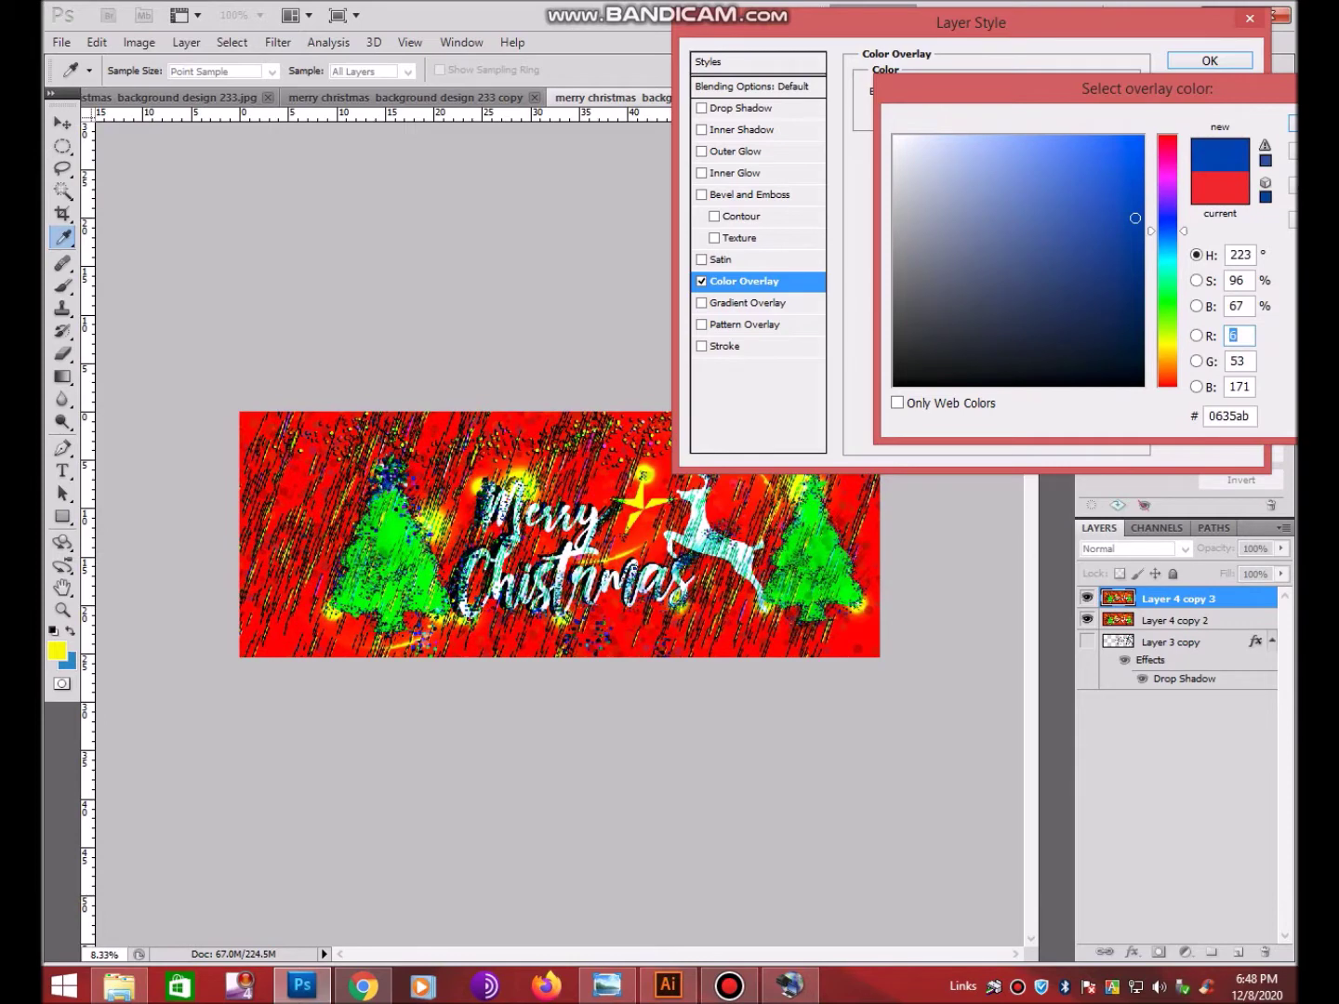
key(Return)
Set the overlay to Color blend mode with green 29ab06 and apply it
click(1032, 94)
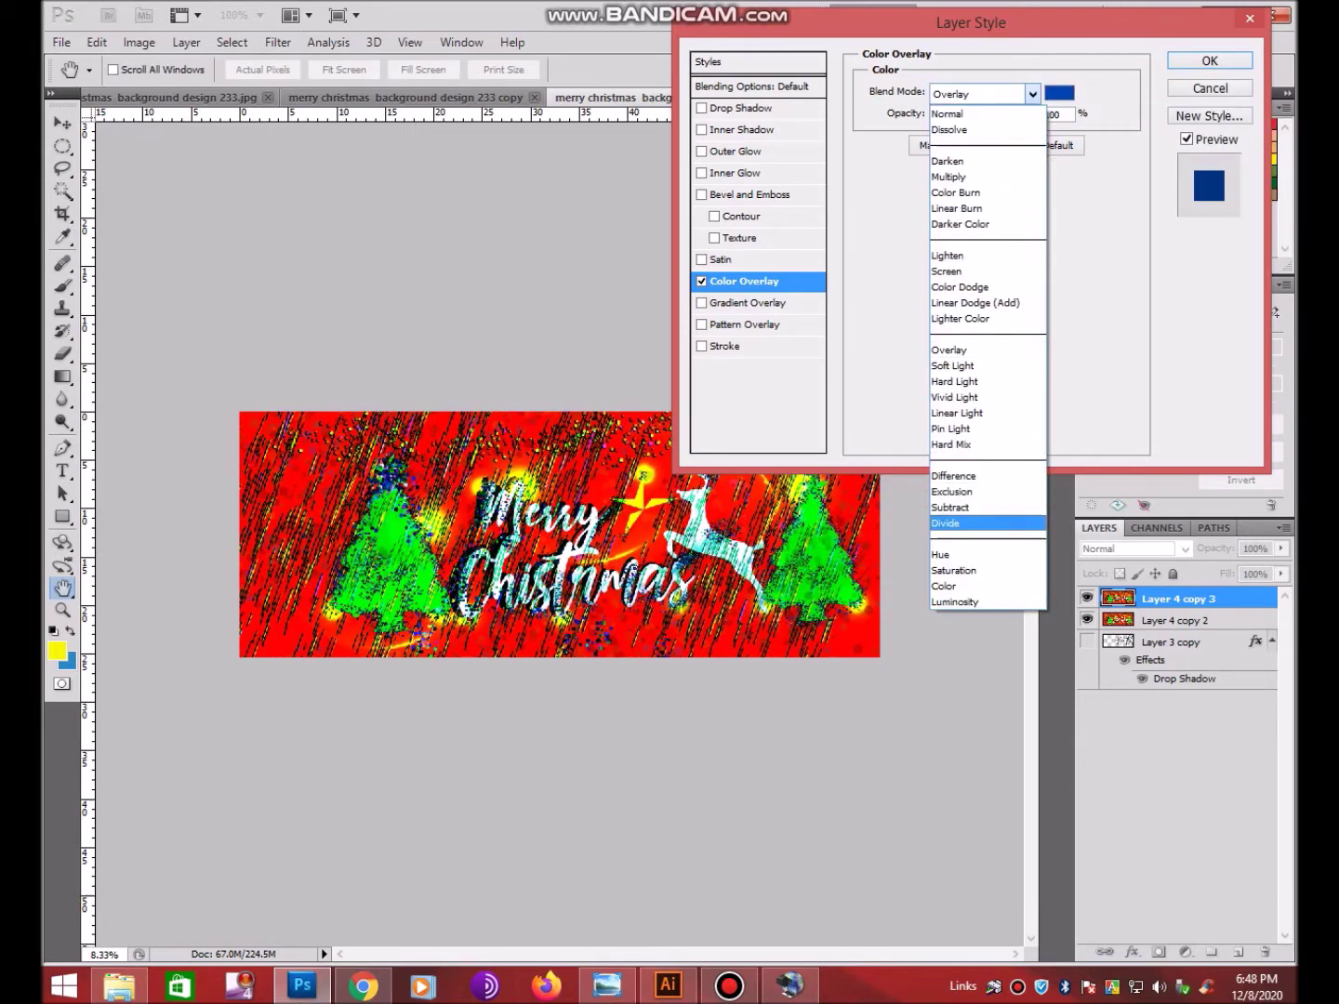
click(958, 602)
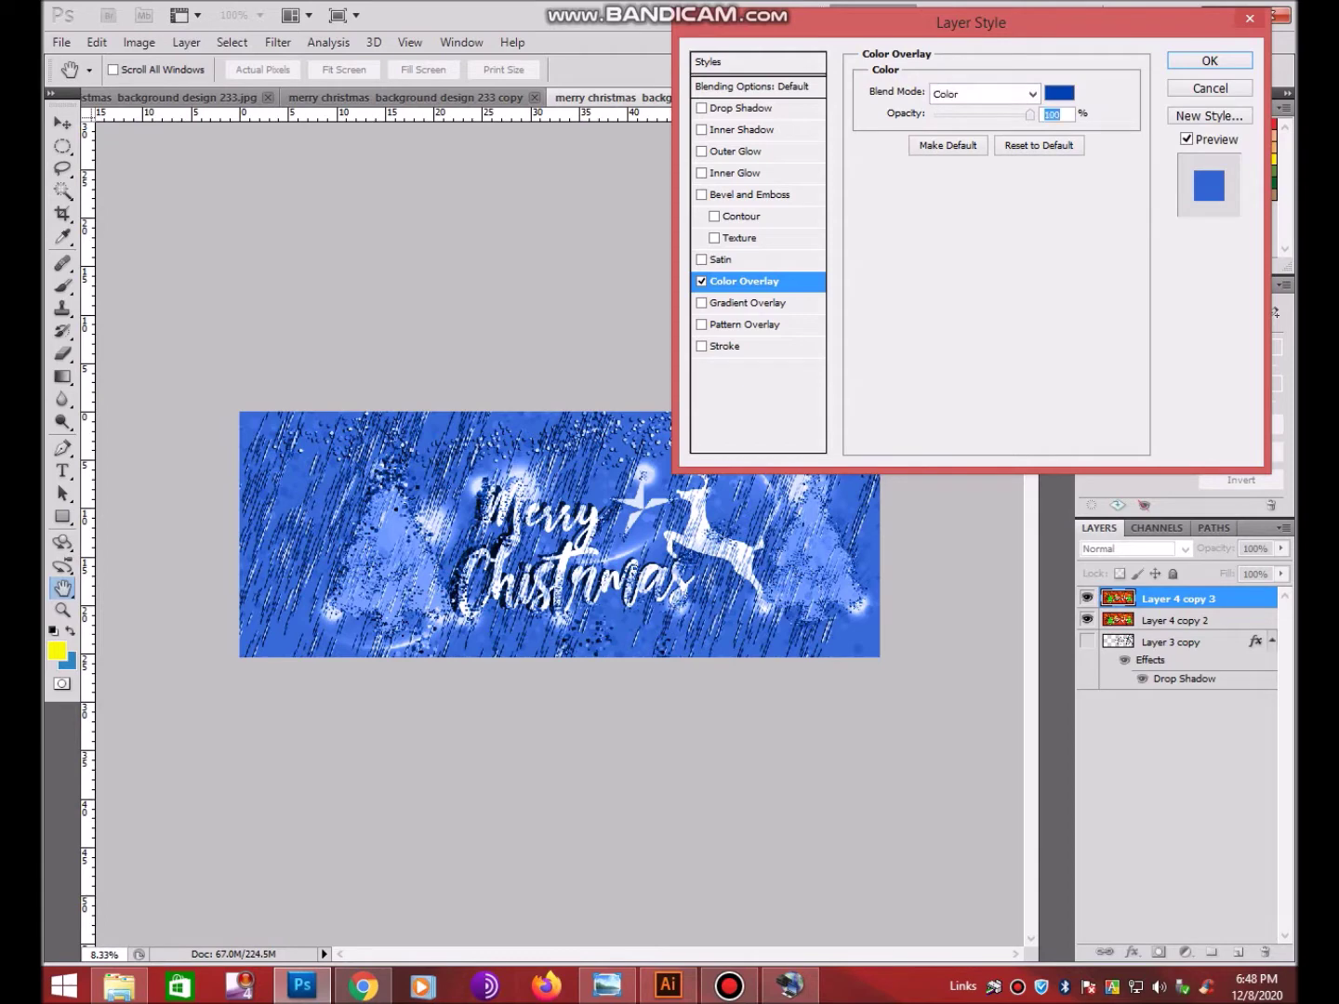
click(1059, 92)
mouse_move(1167, 230)
mouse_down()
mouse_move(1167, 339)
mouse_move(1167, 312)
mouse_up()
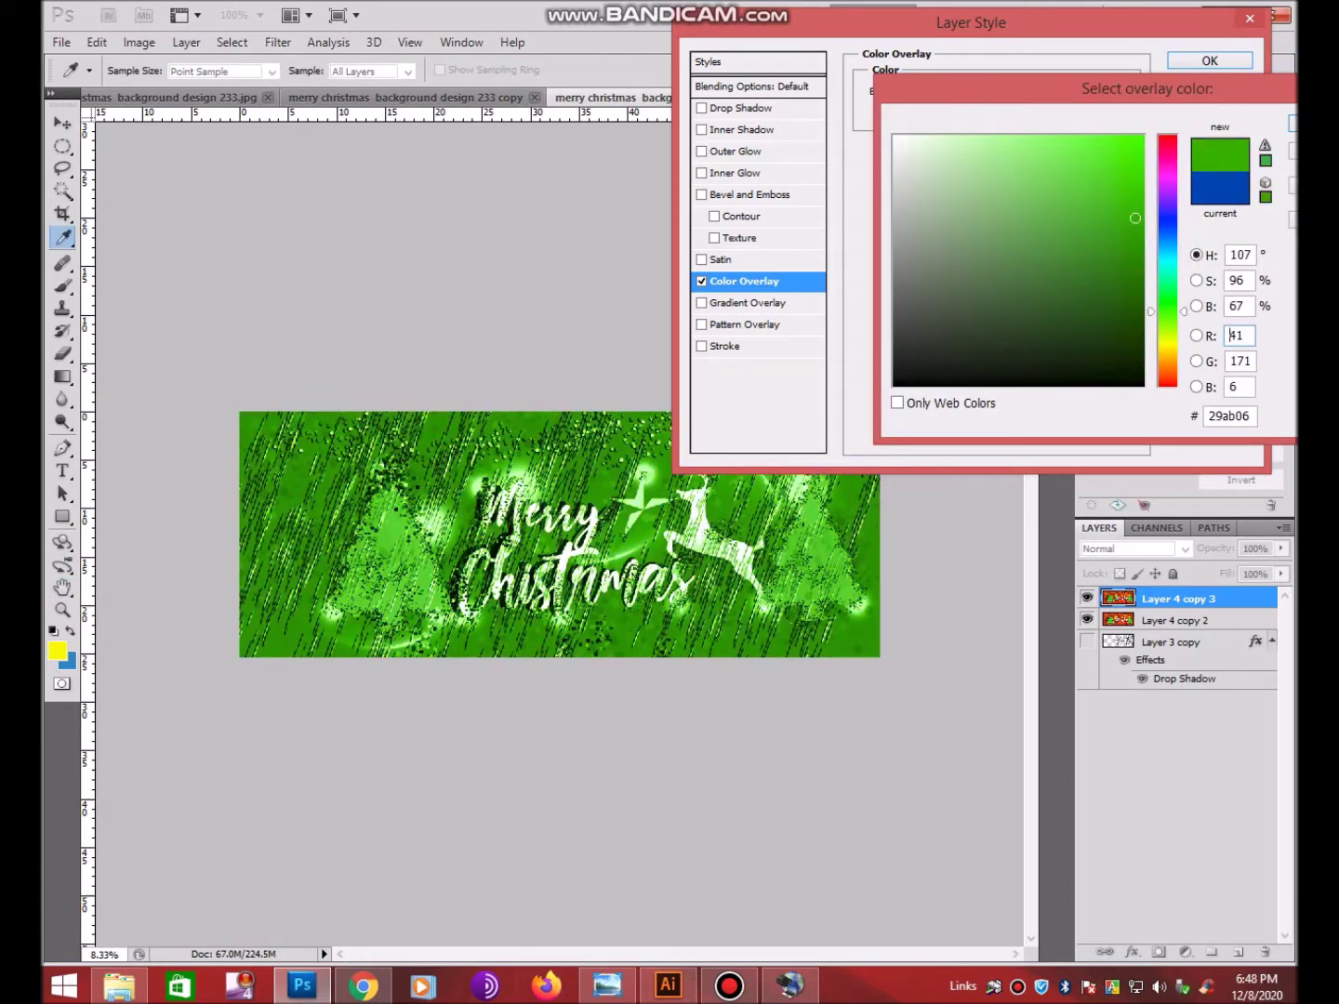
key(Return)
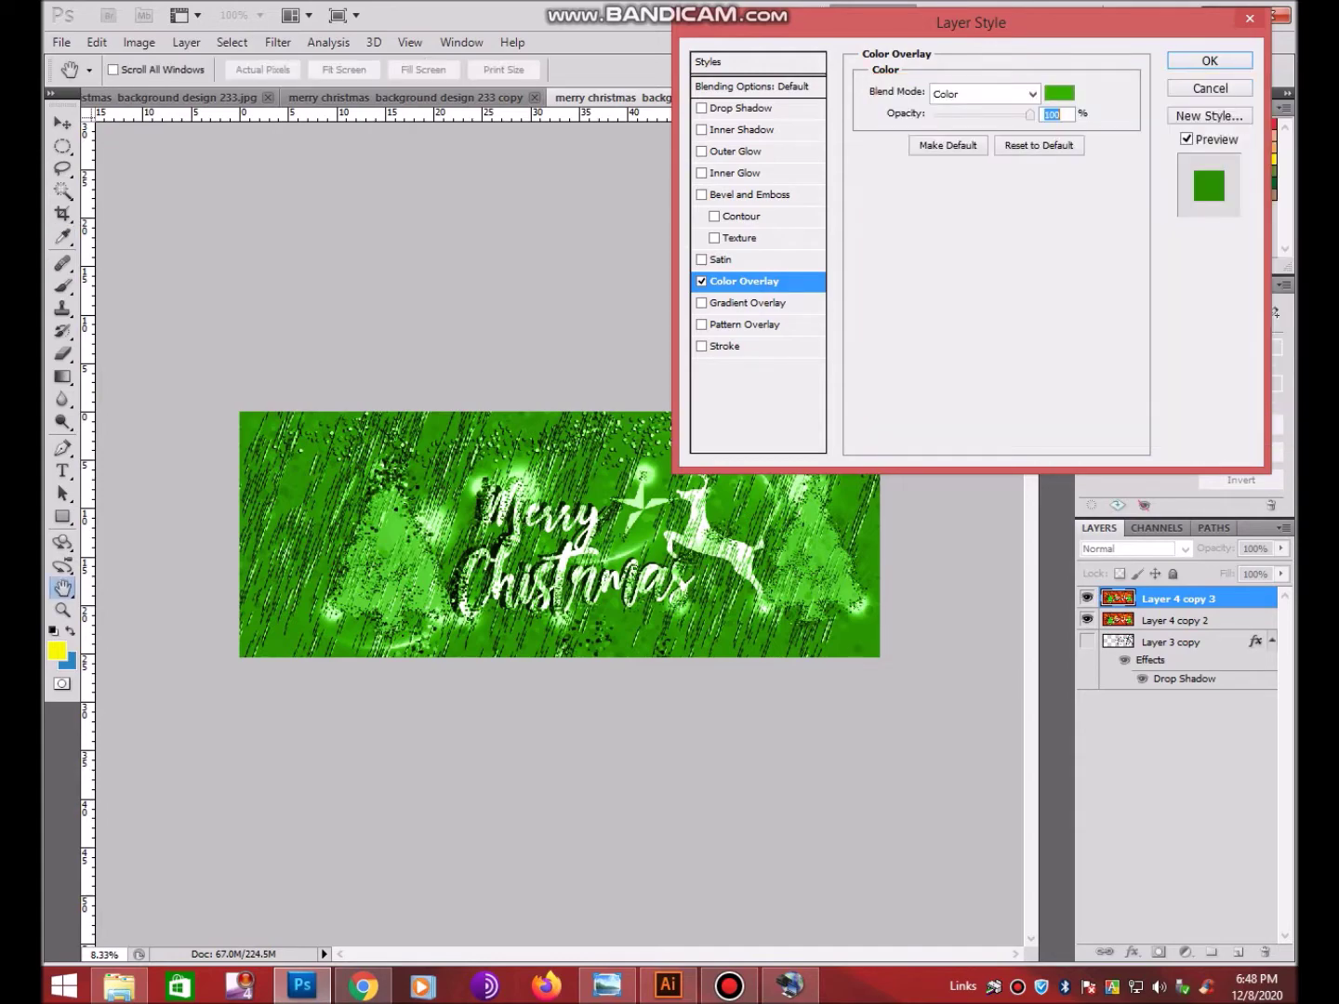
key(Return)
key(z)
key(ctrl+plus)
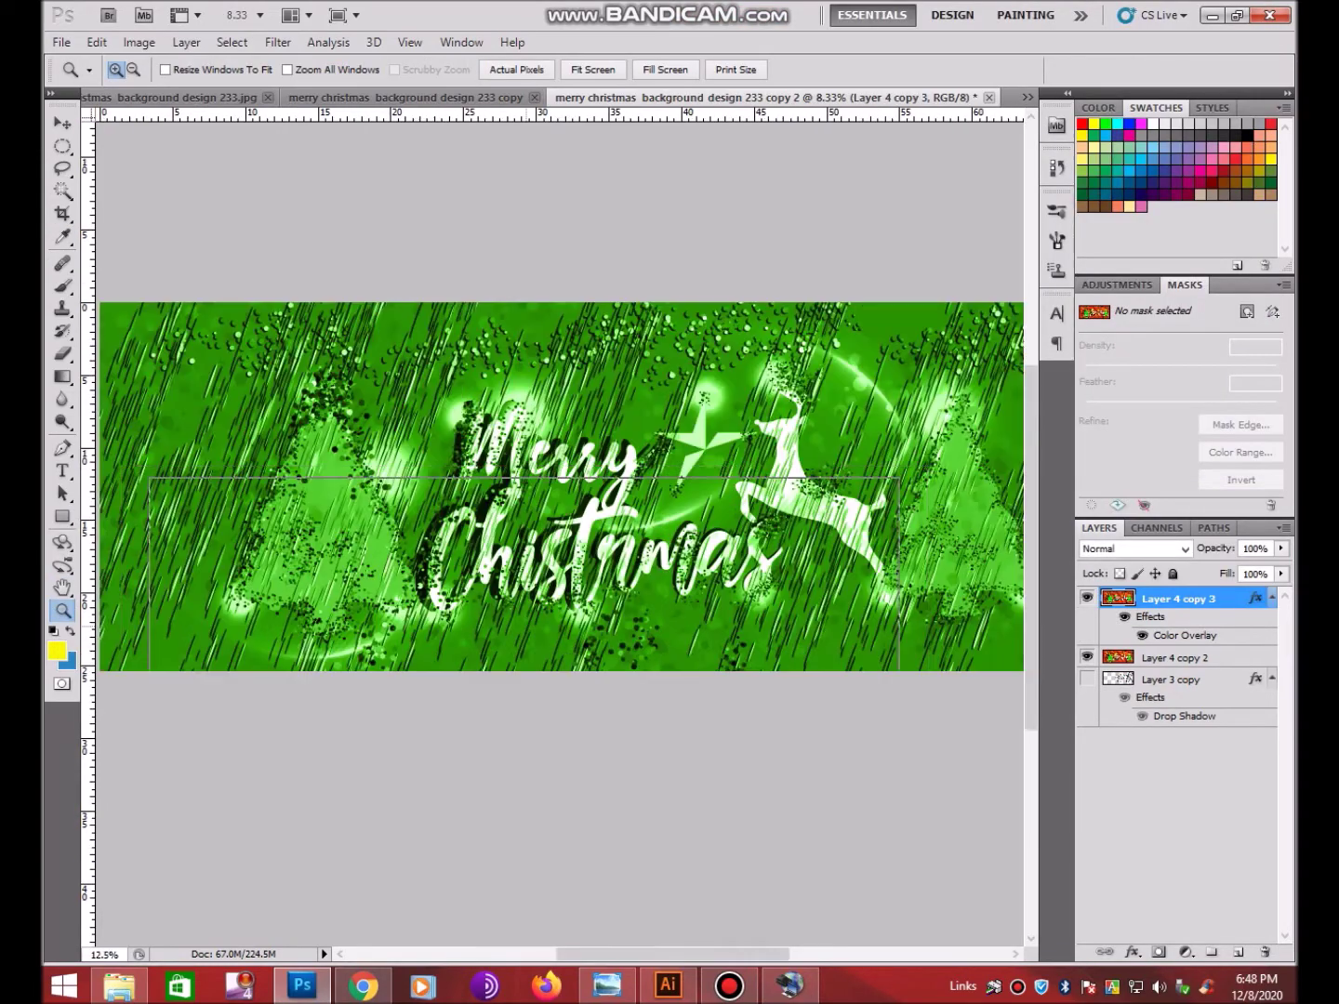
key(ctrl+plus)
key(ctrl+minus)
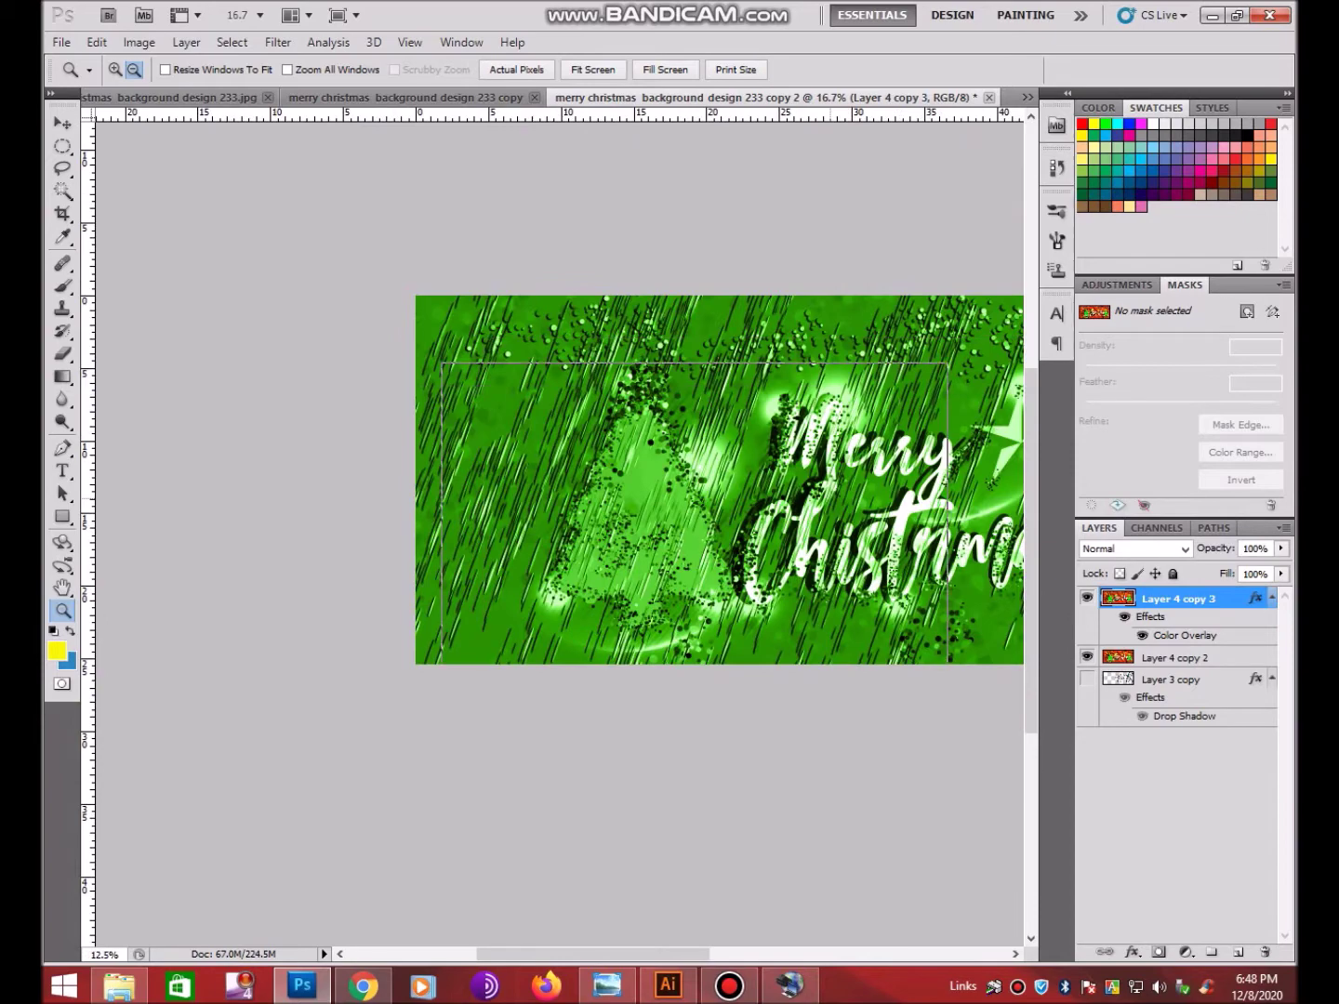
key(ctrl+minus)
key(ctrl+plus)
key(ctrl+plus)
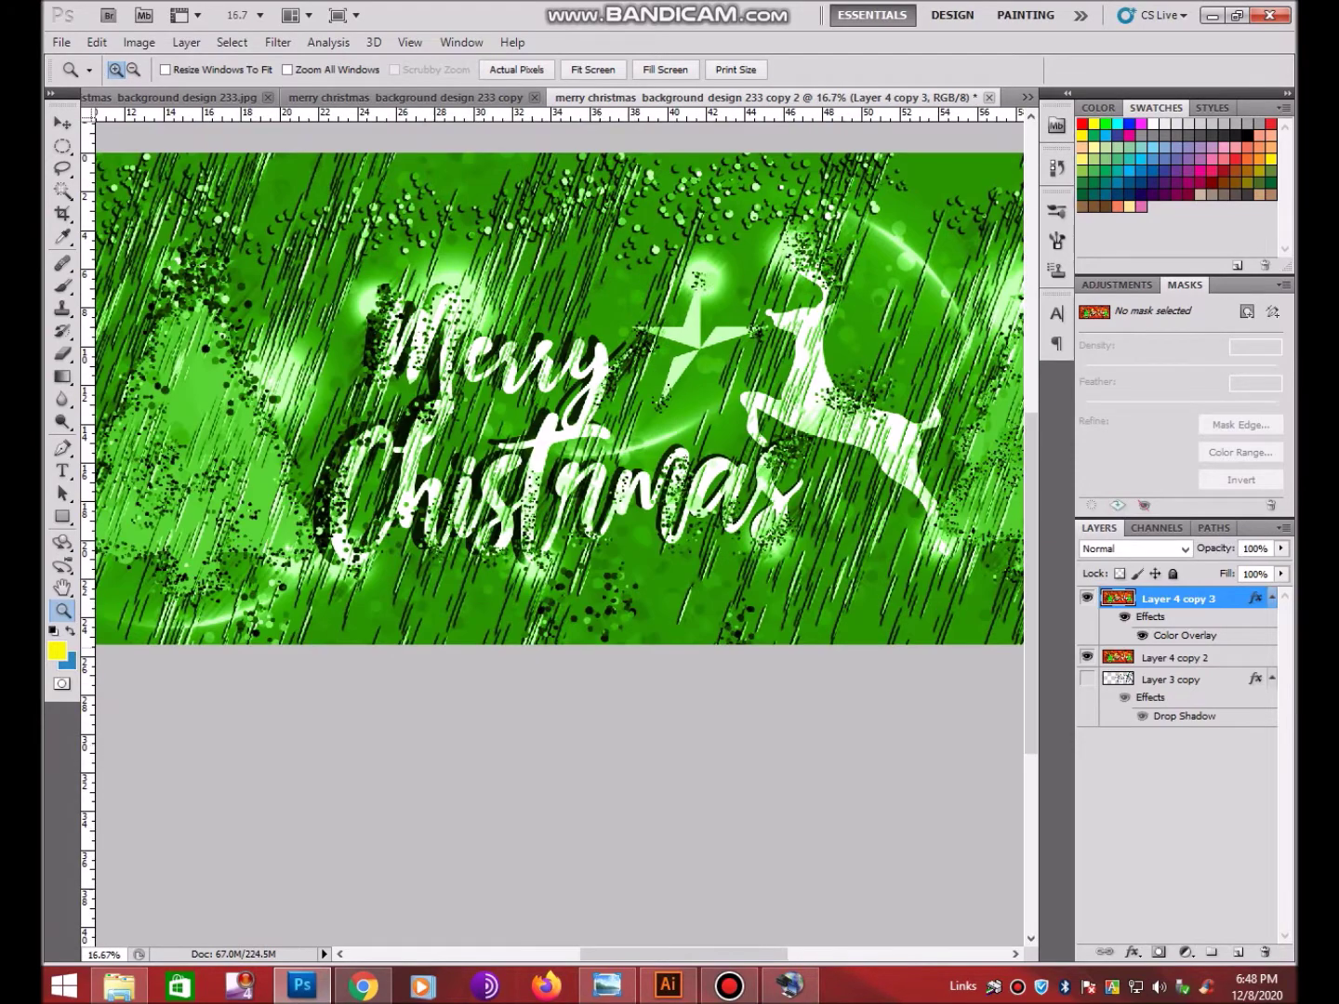
click(729, 985)
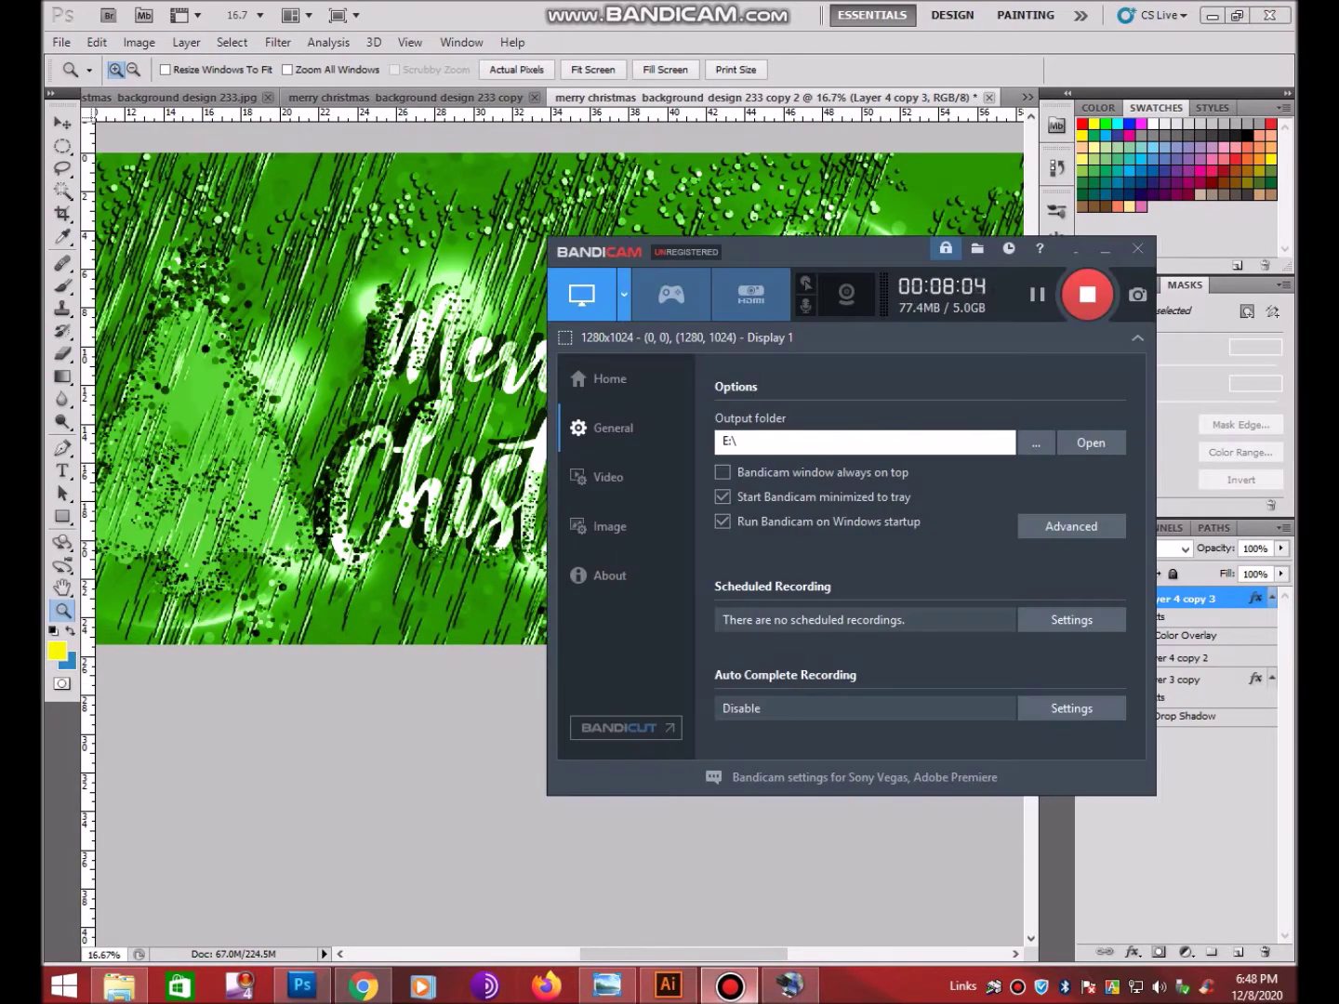
Apply Poster Edges (thickness 5, intensity 6, posterization 3) to the green banner
click(730, 986)
click(277, 42)
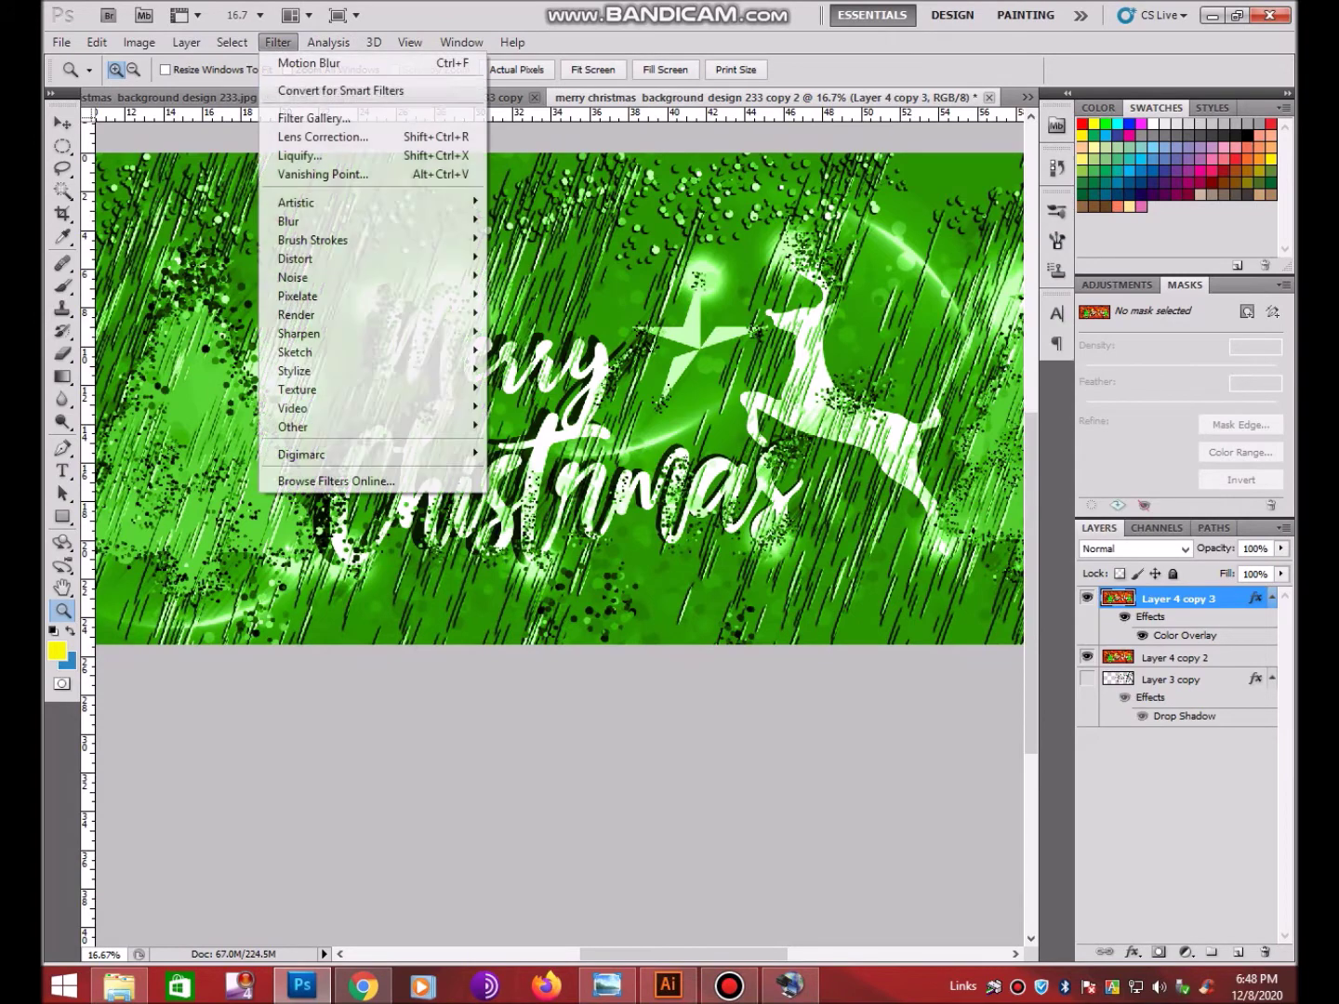
mouse_move(295, 202)
click(538, 370)
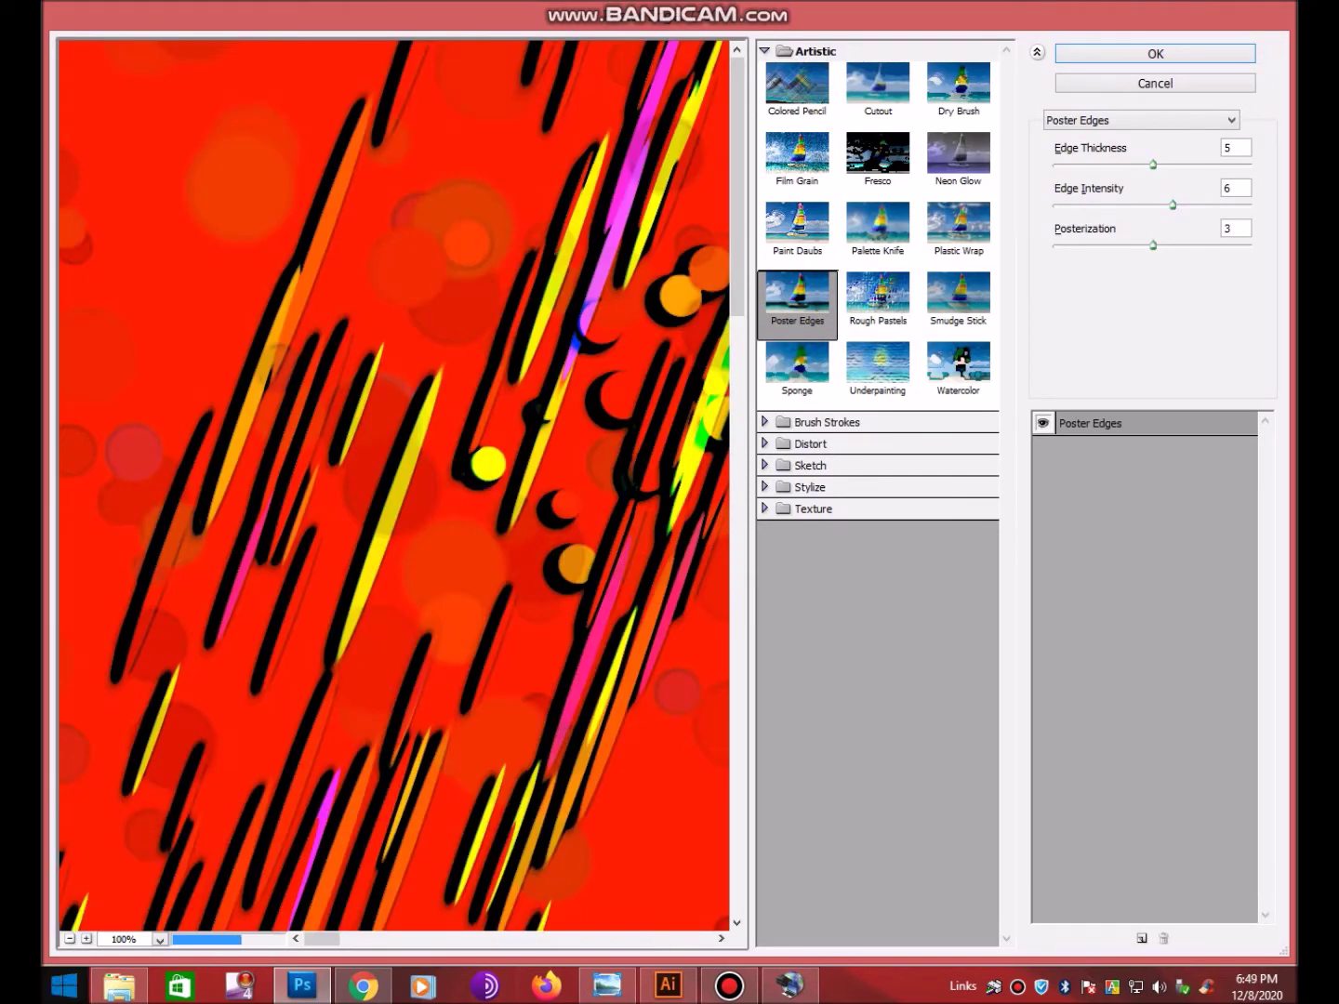
key(ctrl+0)
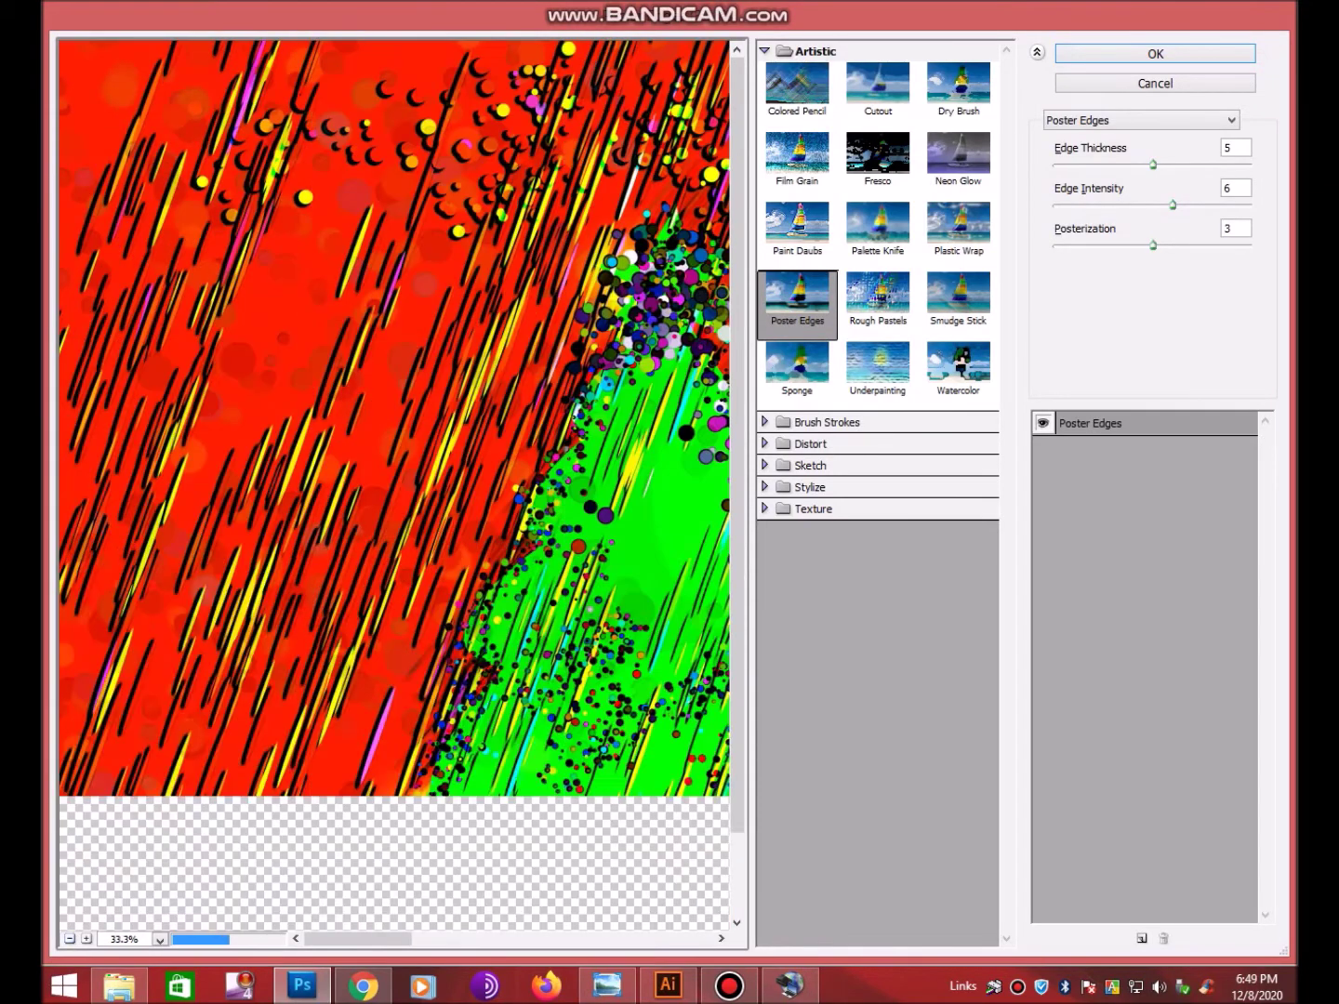
key(ctrl+minus)
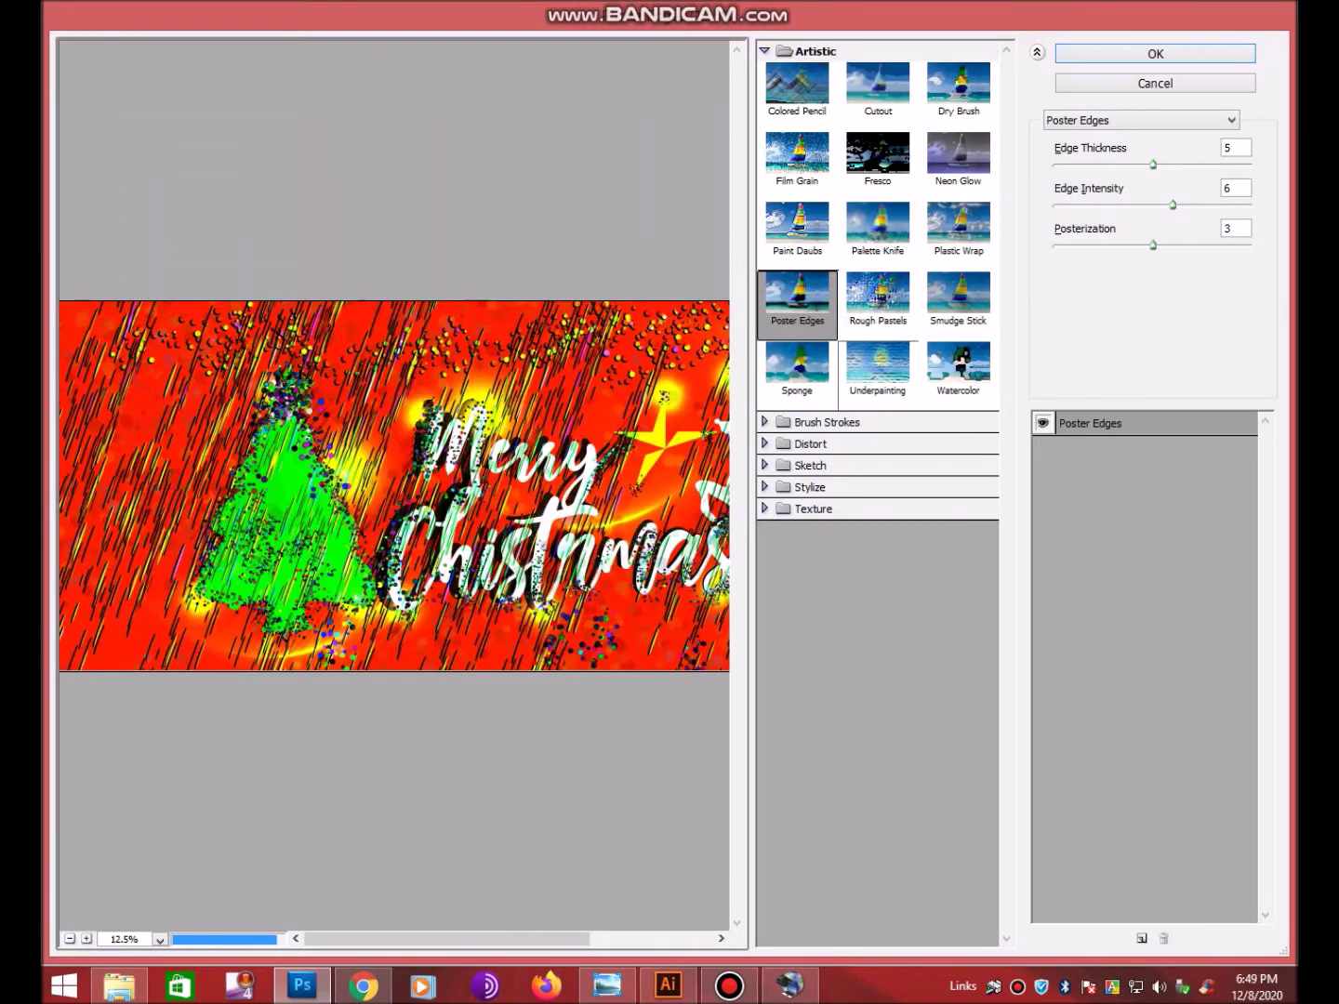
key(Return)
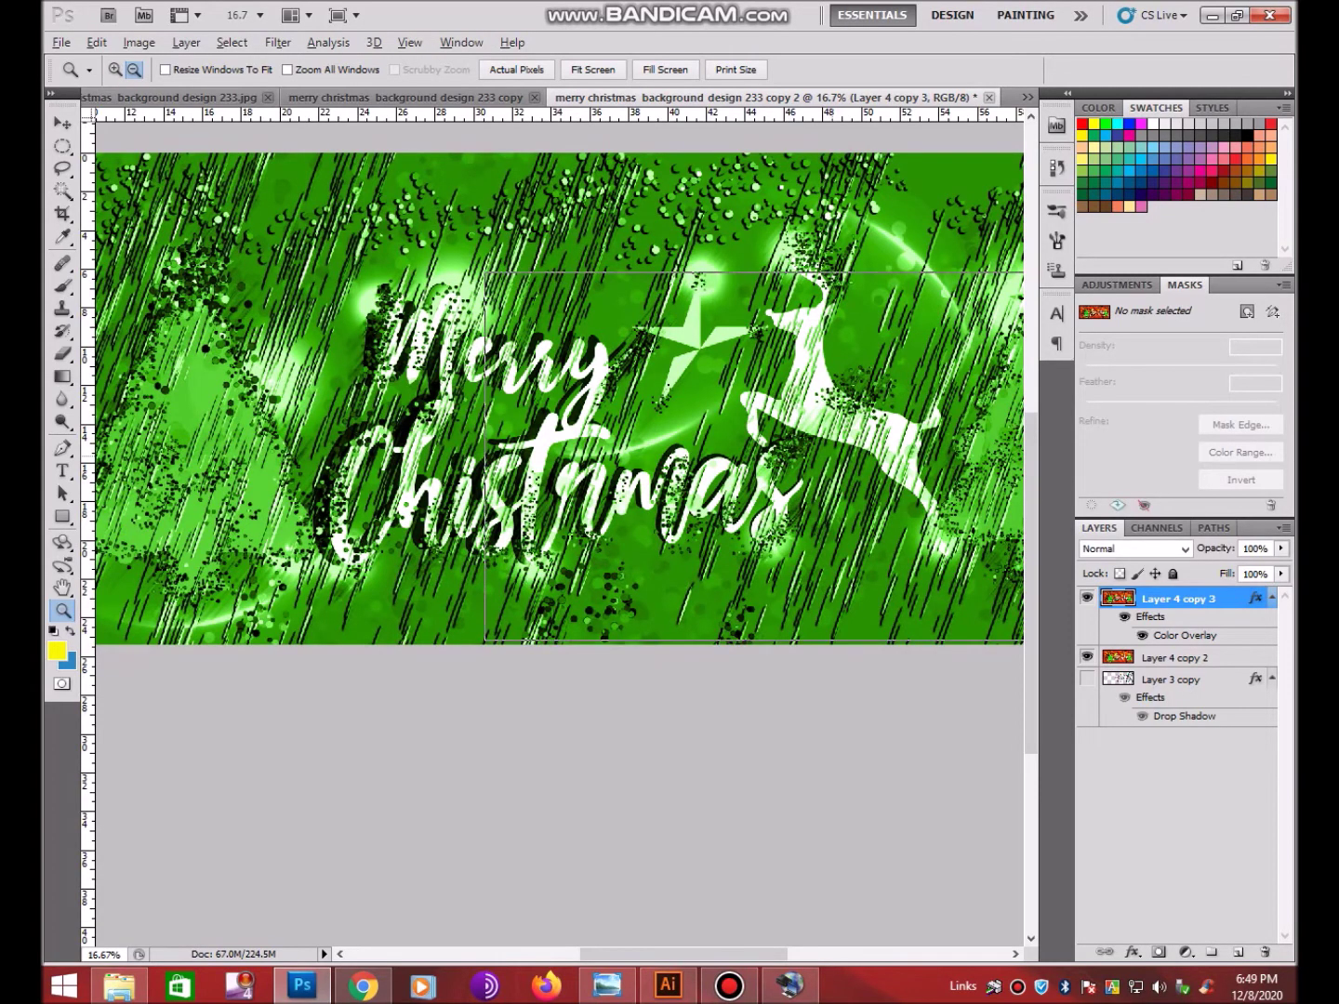
Zoom around the green banner copy and cancel the EPSON printer update prompt
key(ctrl+minus)
key(ctrl+minus)
key(ctrl+plus)
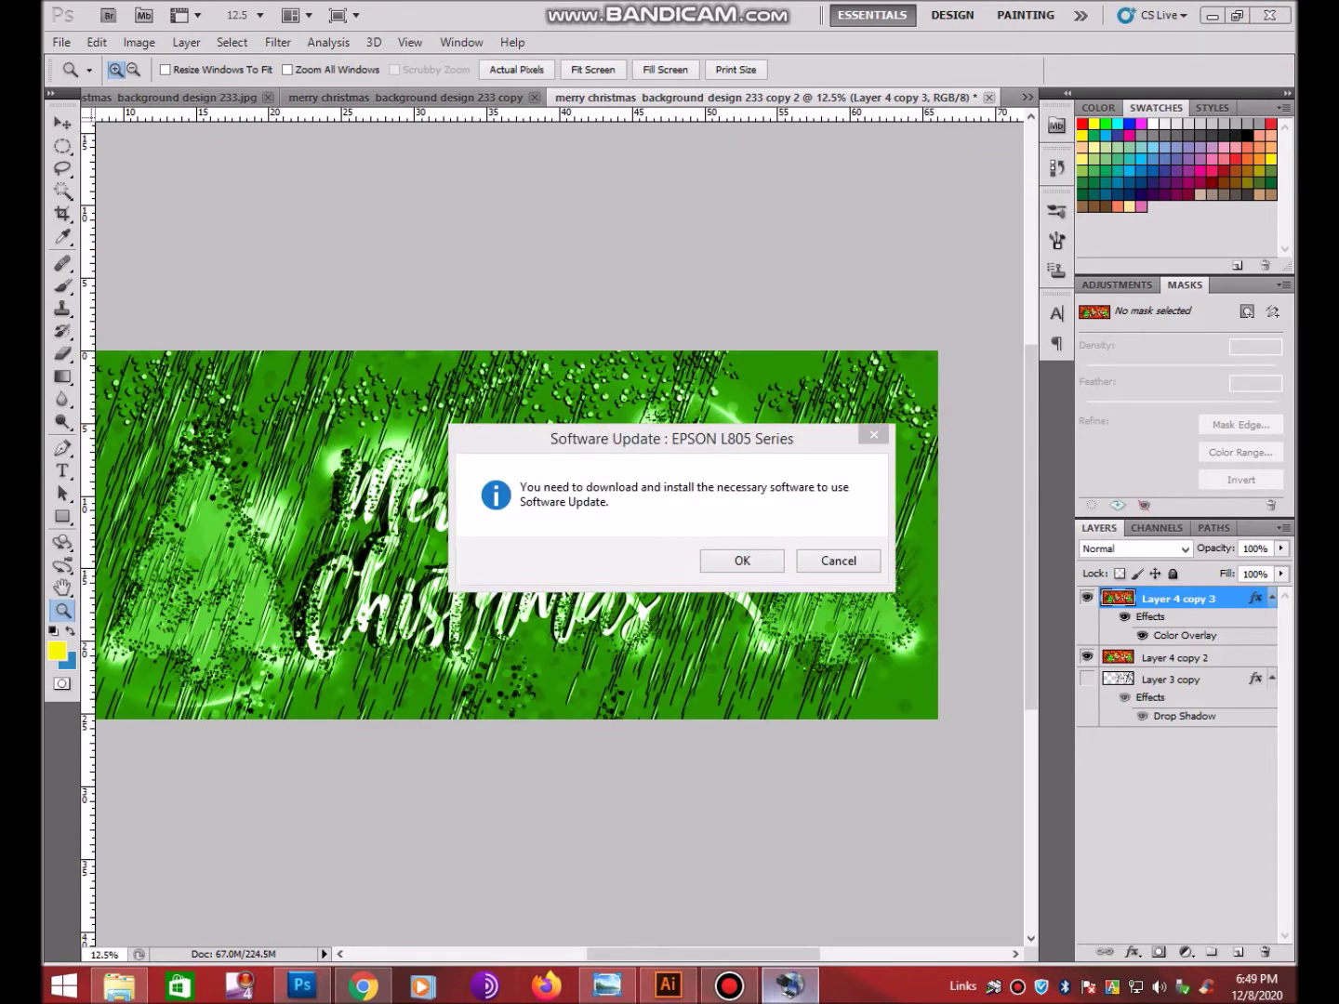
click(729, 986)
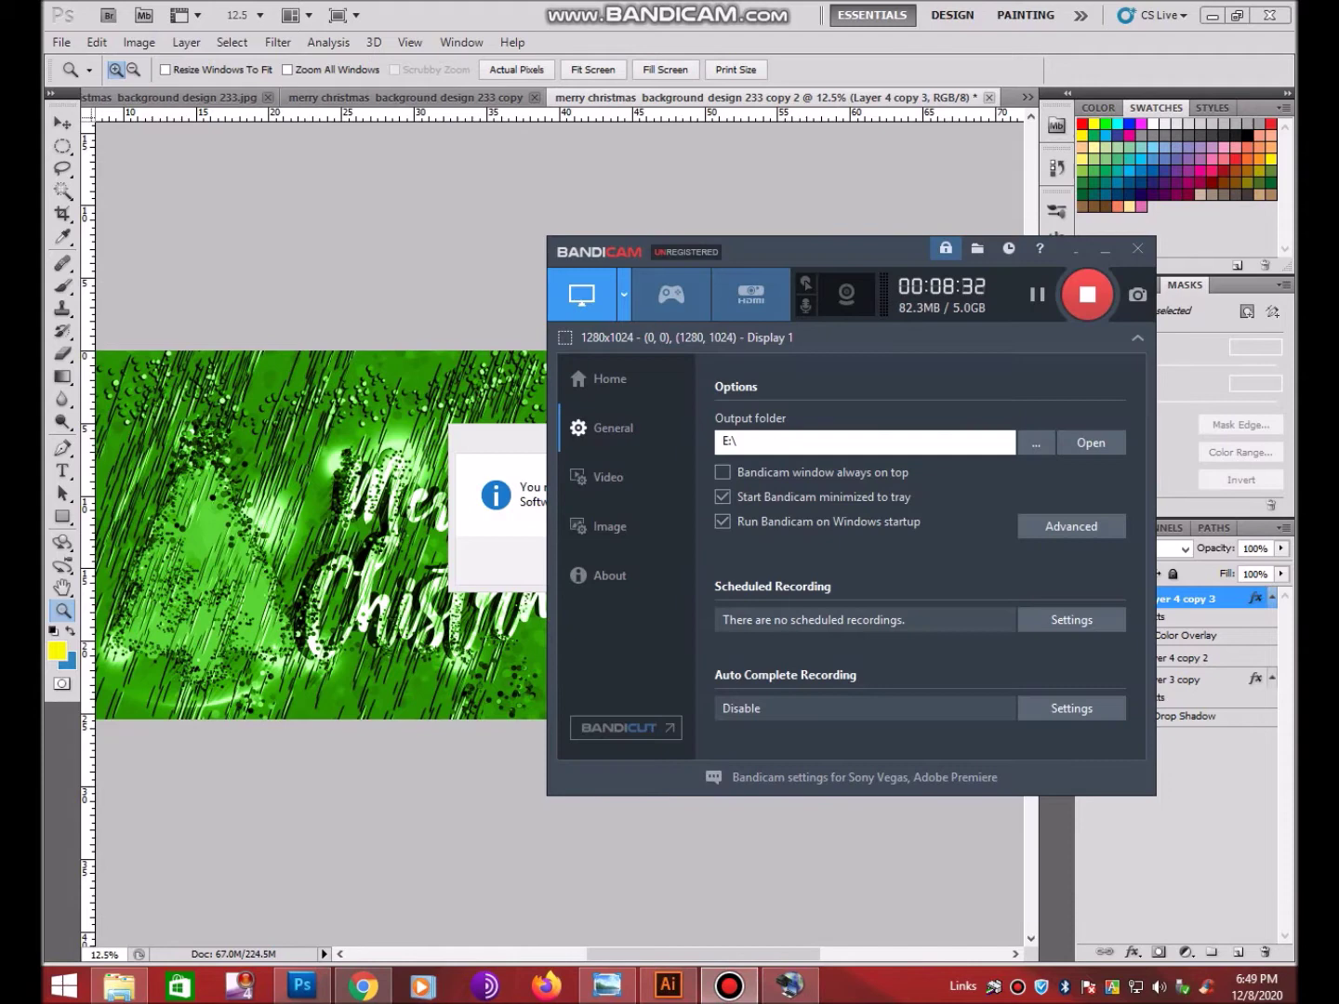
click(790, 986)
click(742, 560)
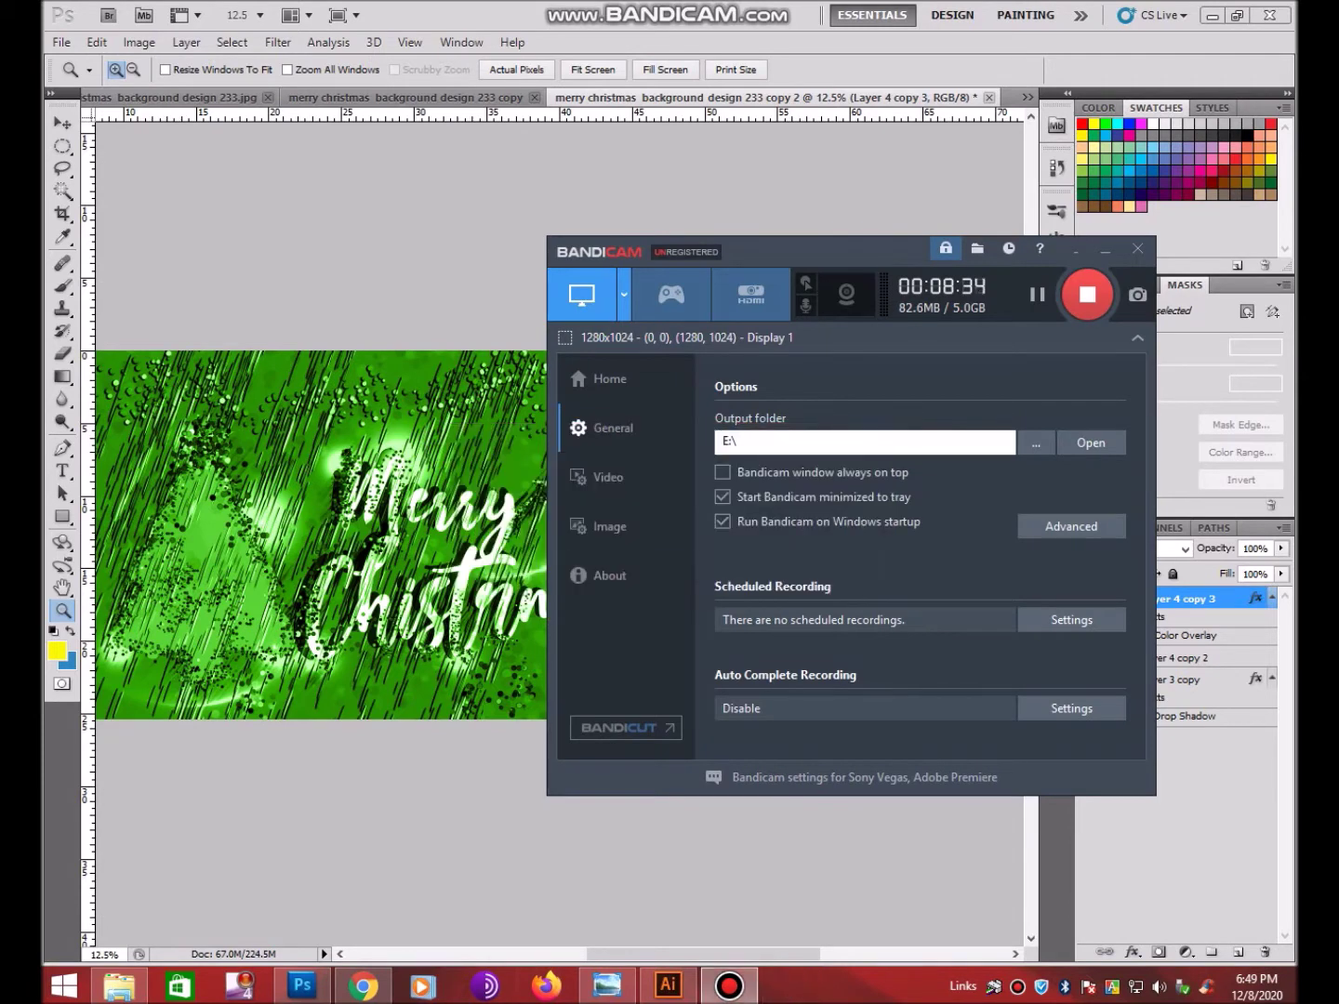
click(1105, 249)
Bring the original orange 233.jpg banner to the front and zoom in on it
scroll(558, 535, left, 2)
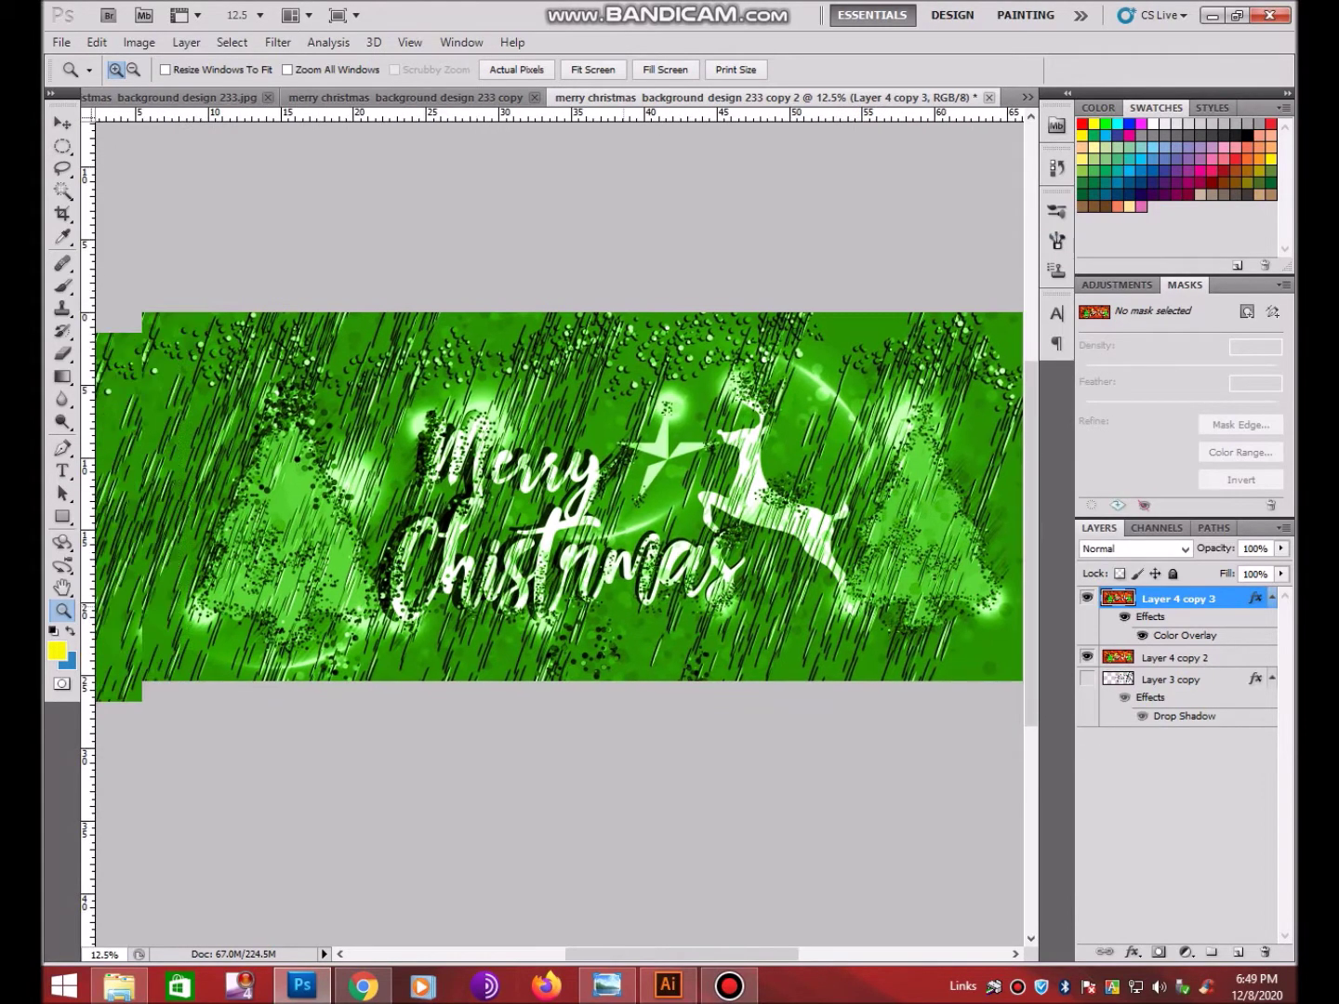
scroll(558, 535, up, 1)
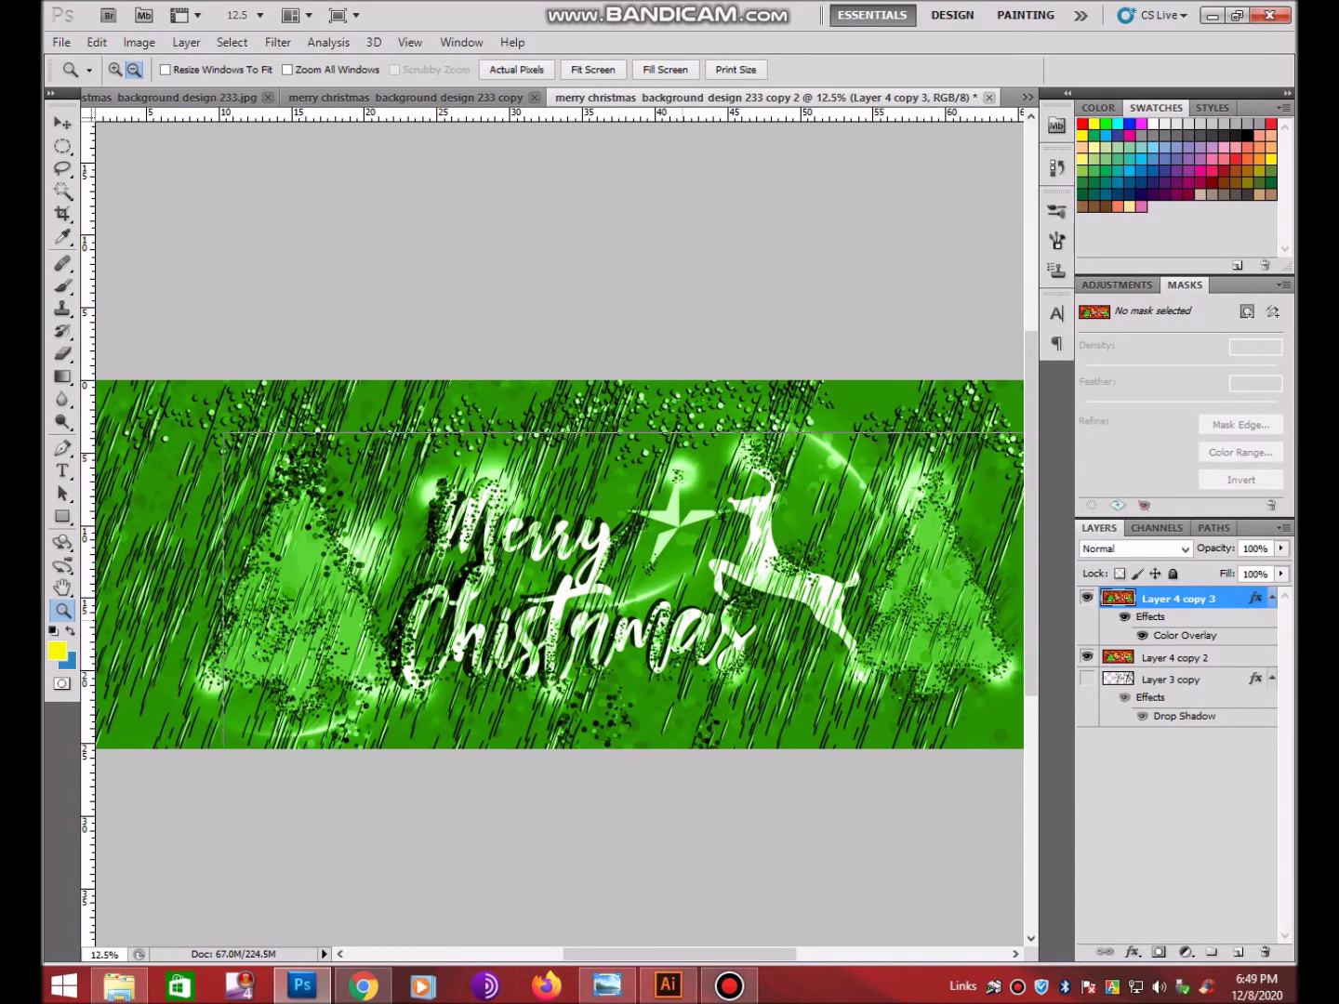
alt+click(530, 475)
click(600, 573)
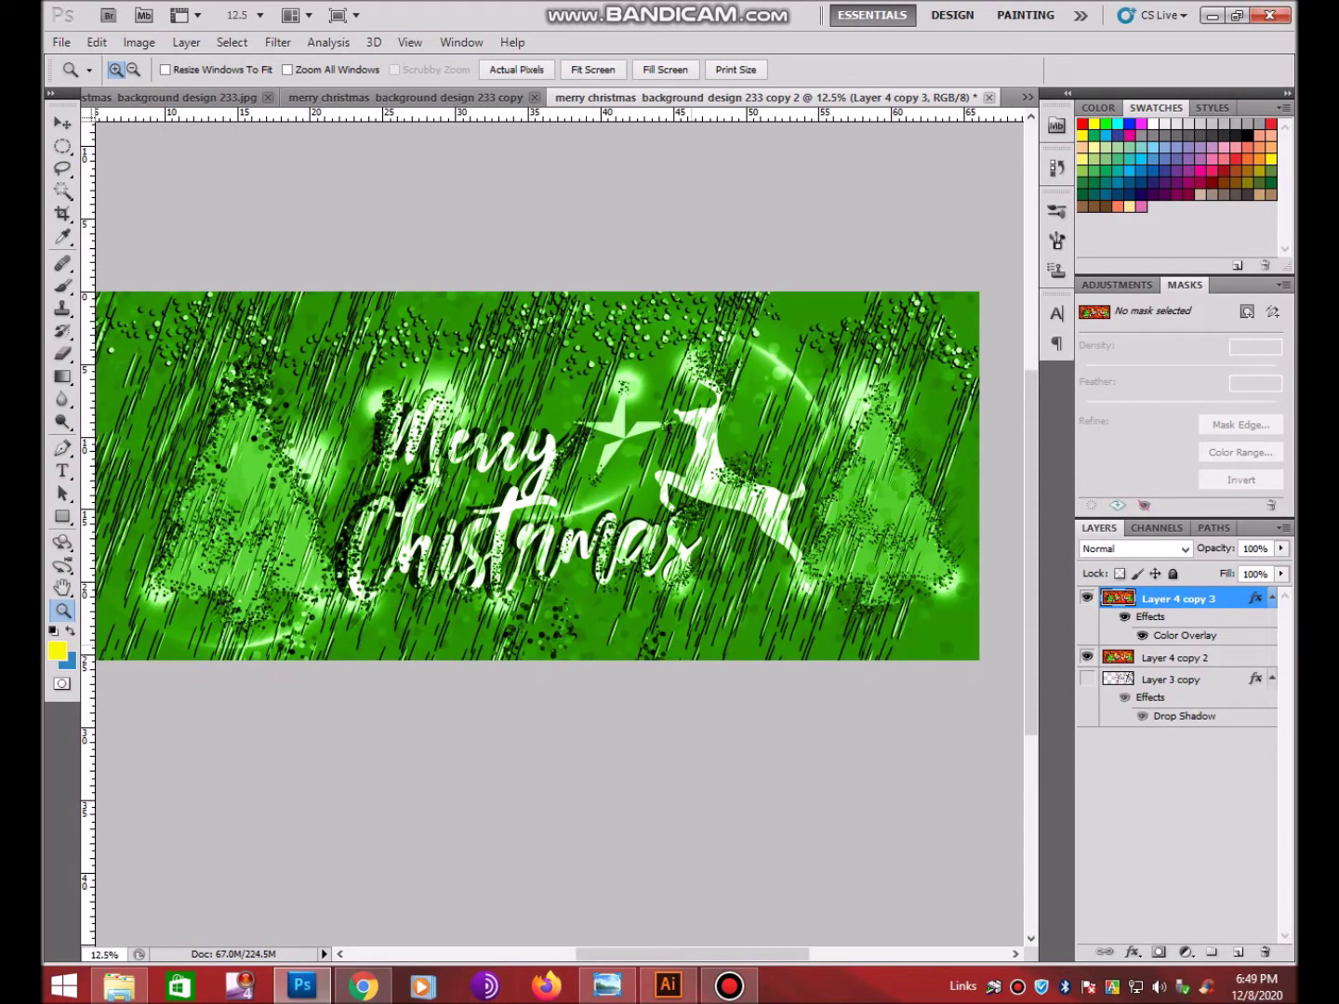
click(172, 96)
click(565, 539)
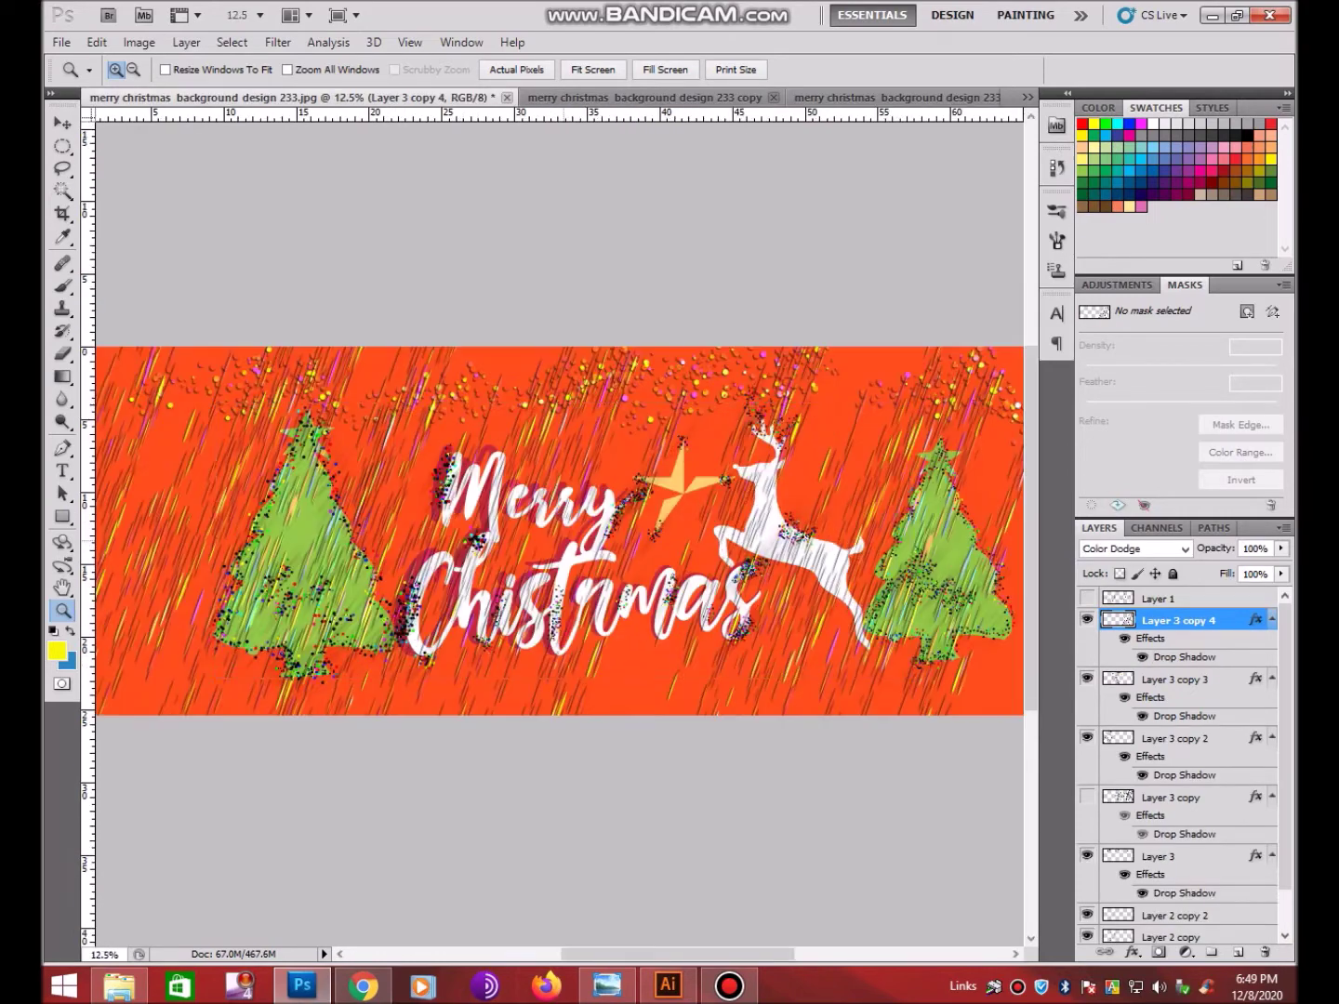
click(565, 539)
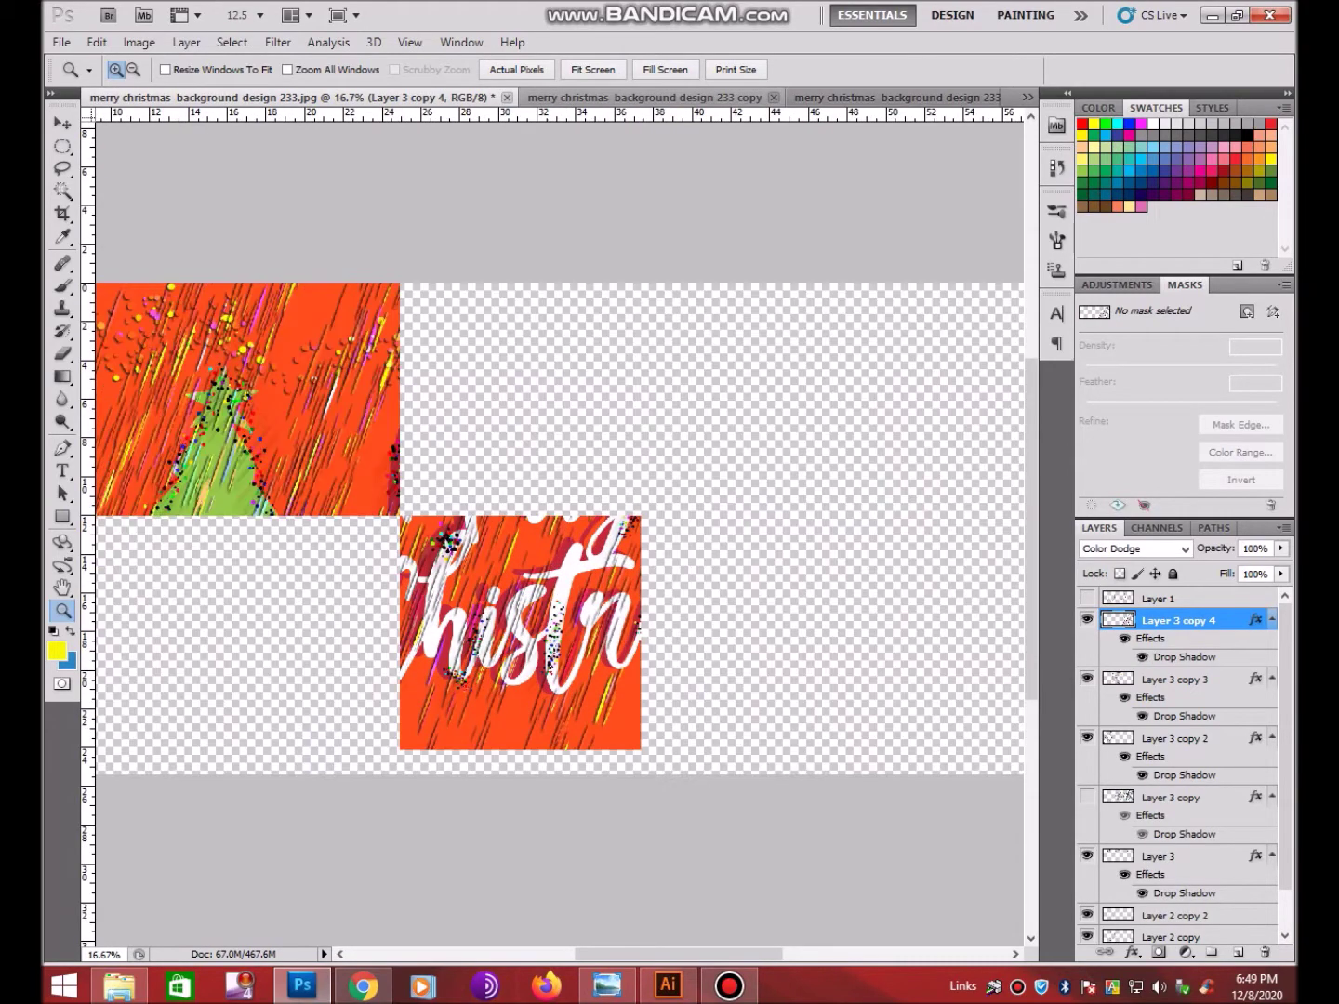
Compare the red and green banner copies at several zoom levels
click(563, 99)
key(ctrl+plus)
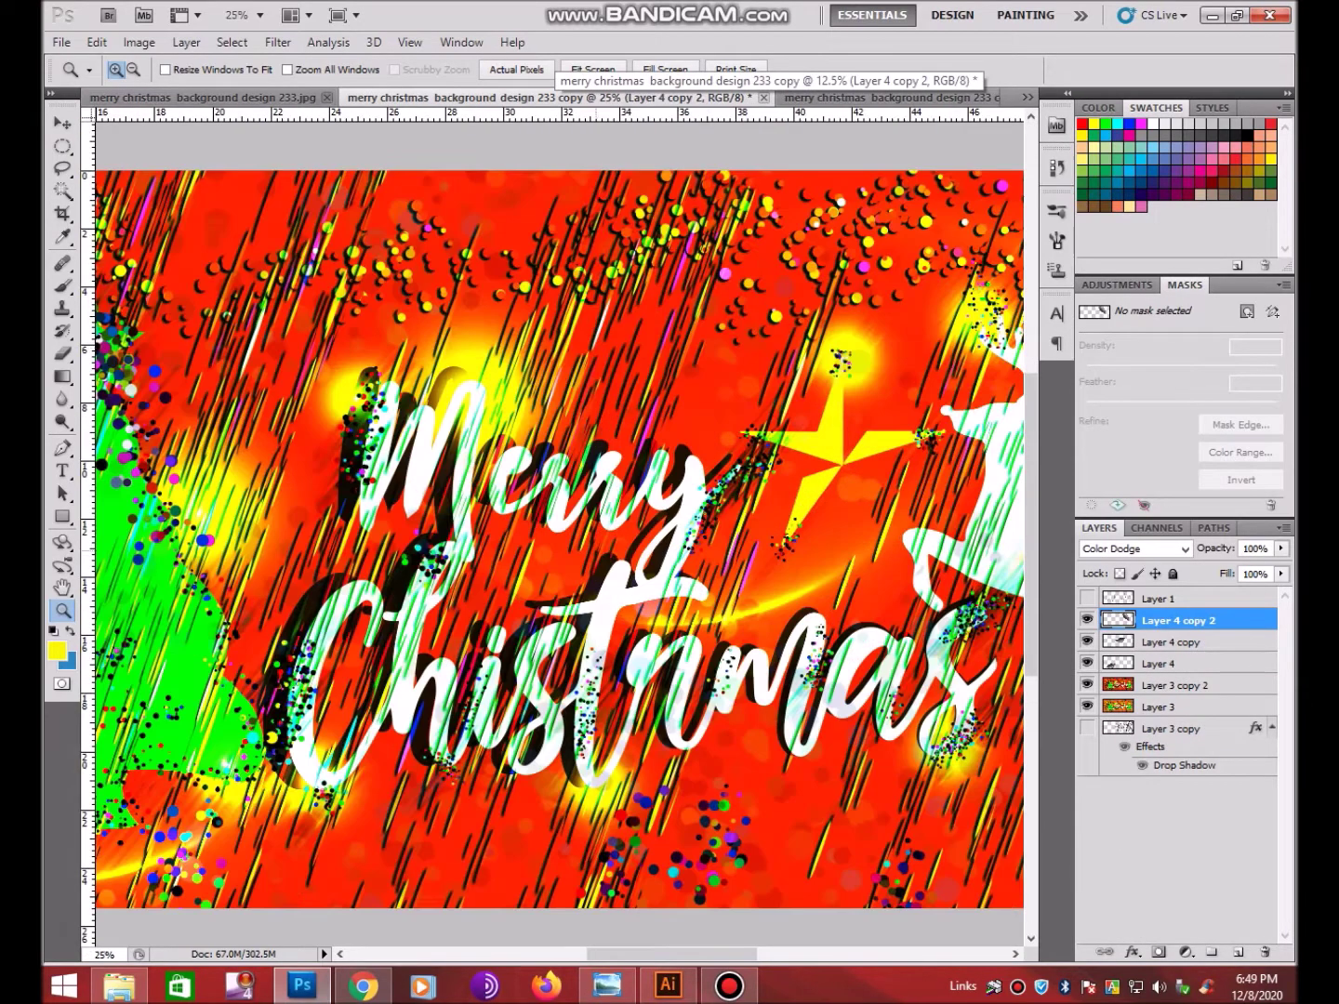
key(ctrl+Tab)
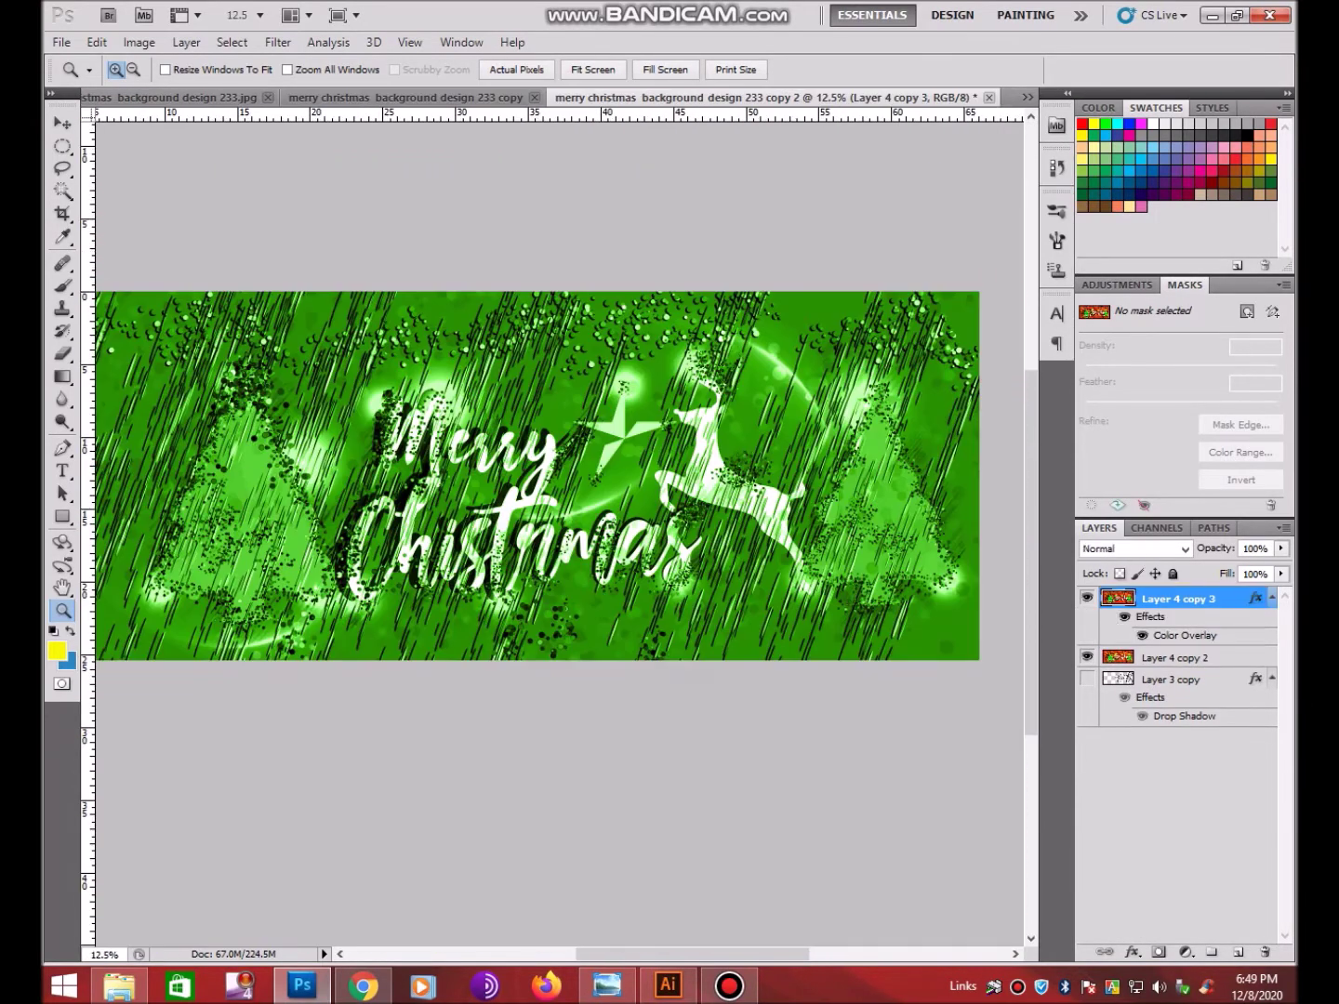
key(ctrl+plus)
key(ctrl+plus)
key(ctrl+minus)
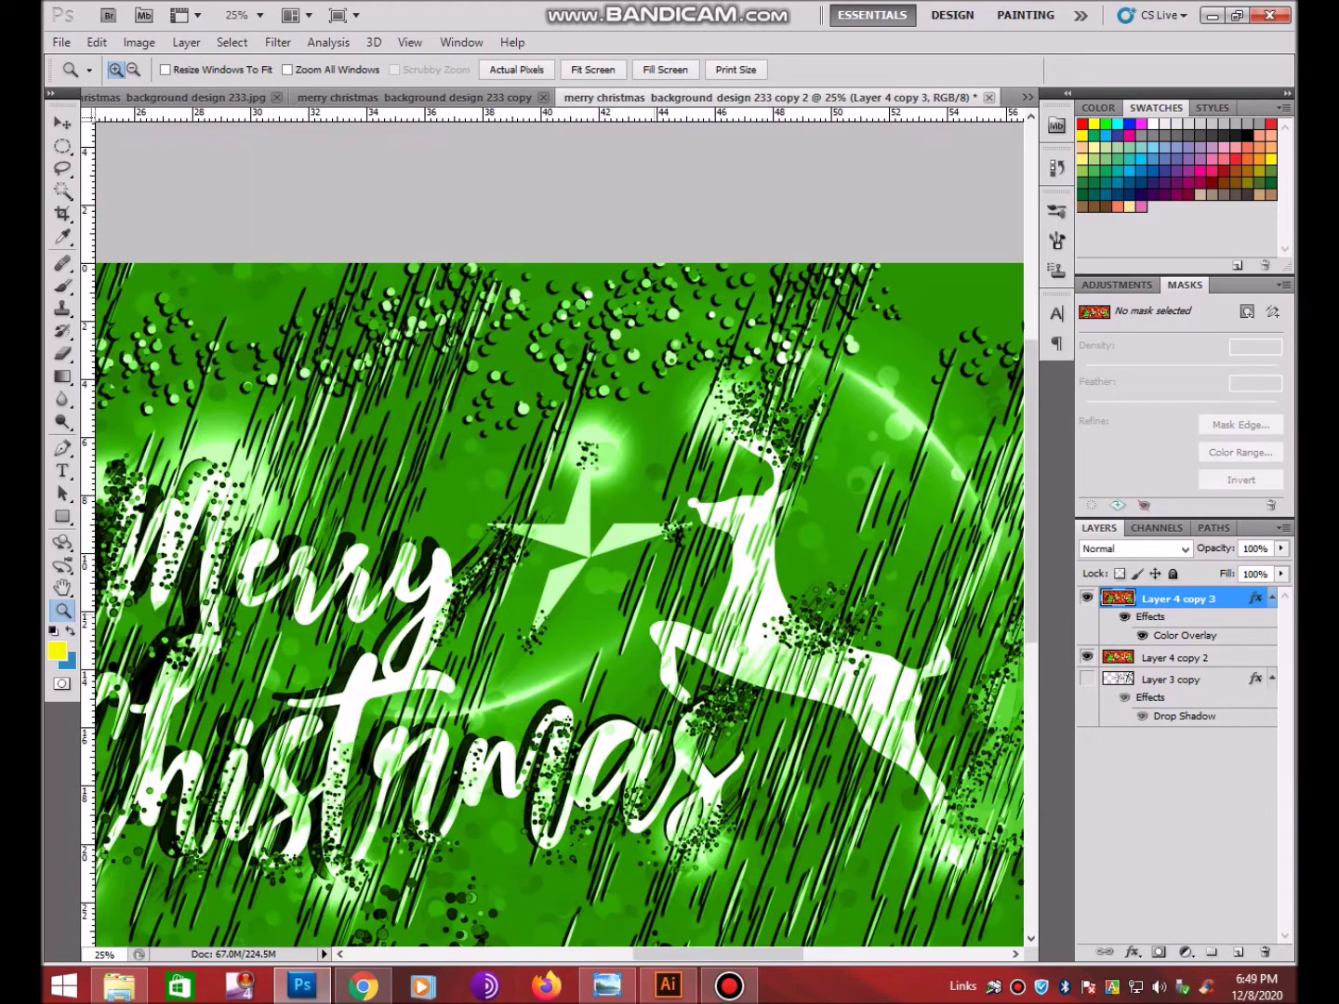
key(ctrl+minus)
key(ctrl+minus)
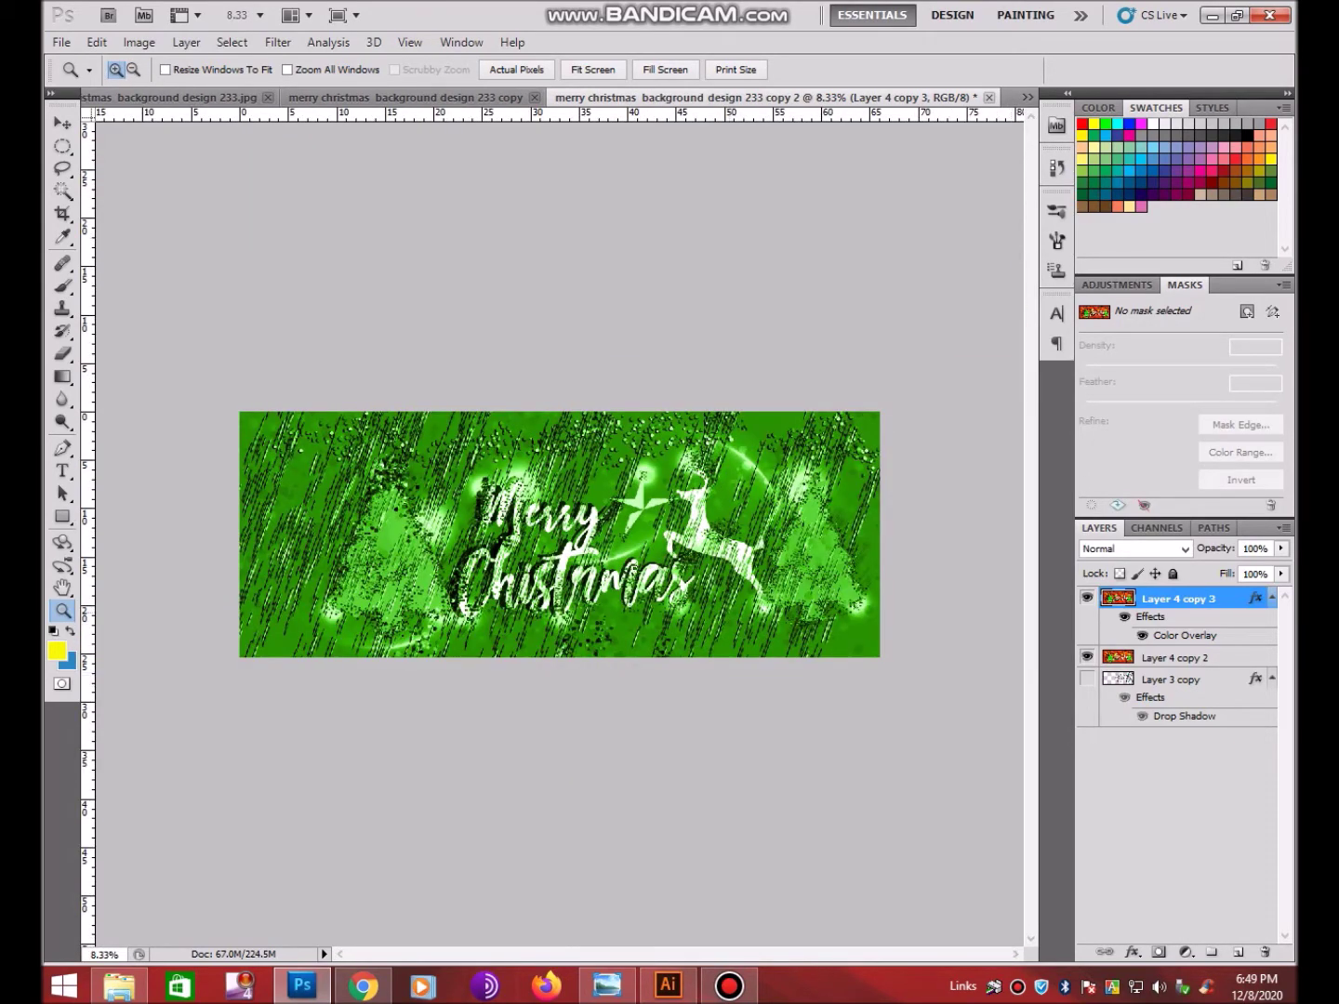
key(ctrl+plus)
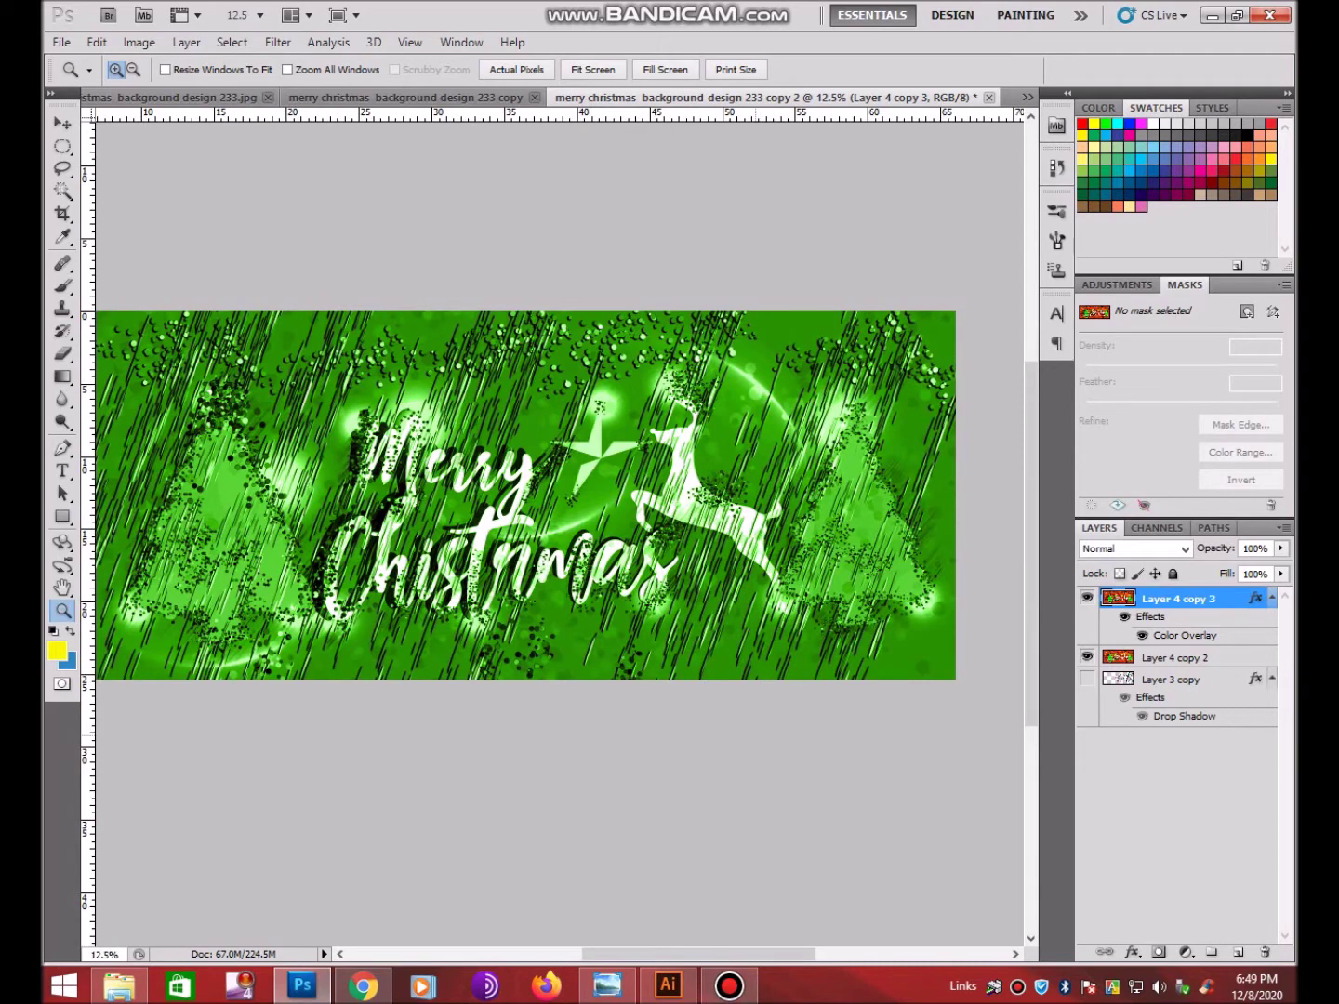
key(ctrl+minus)
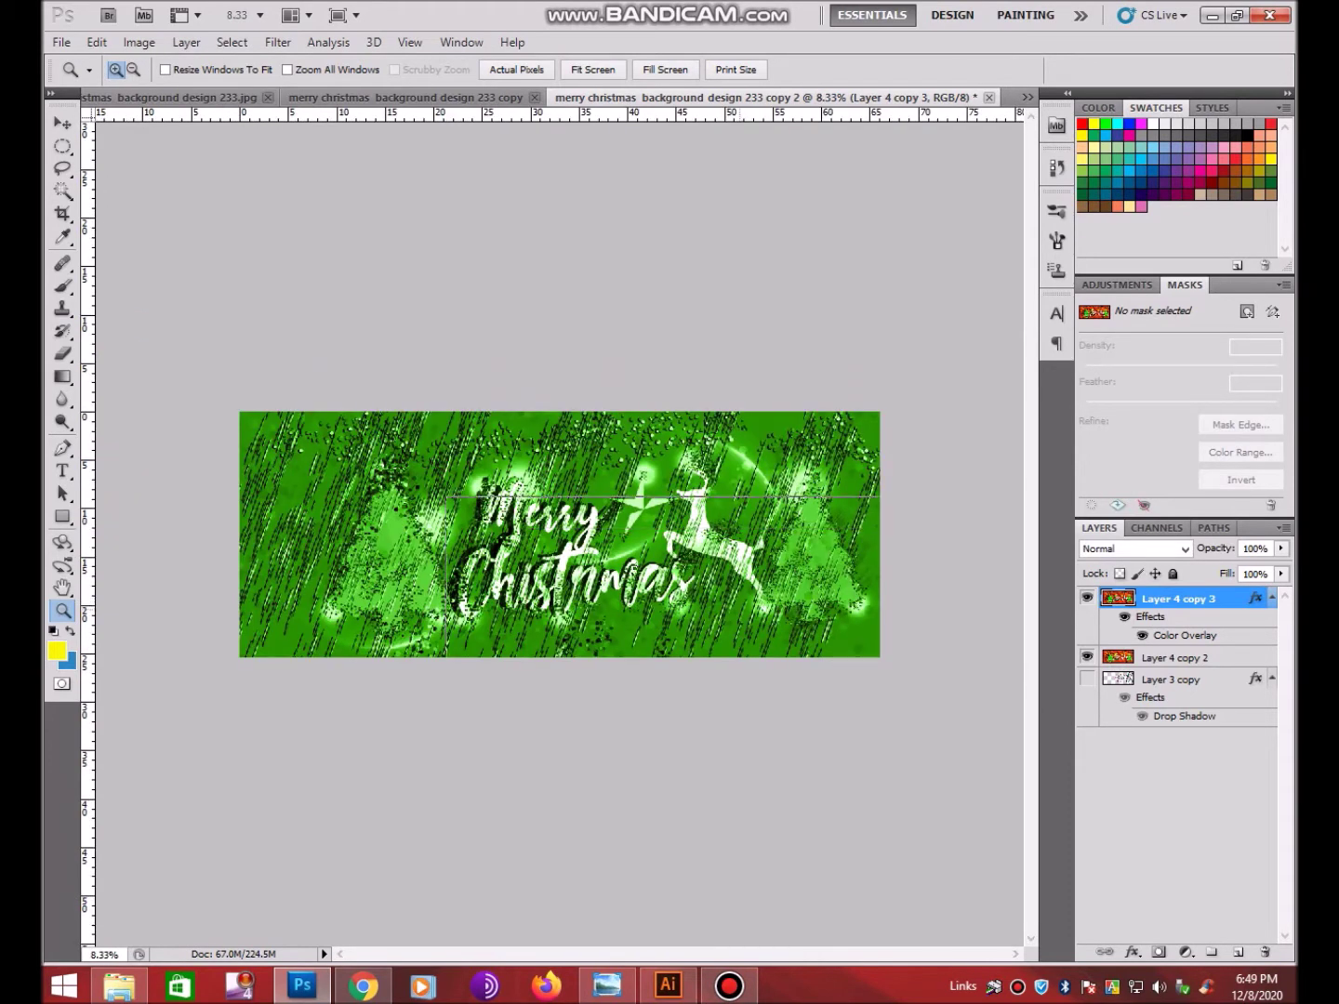
click(738, 610)
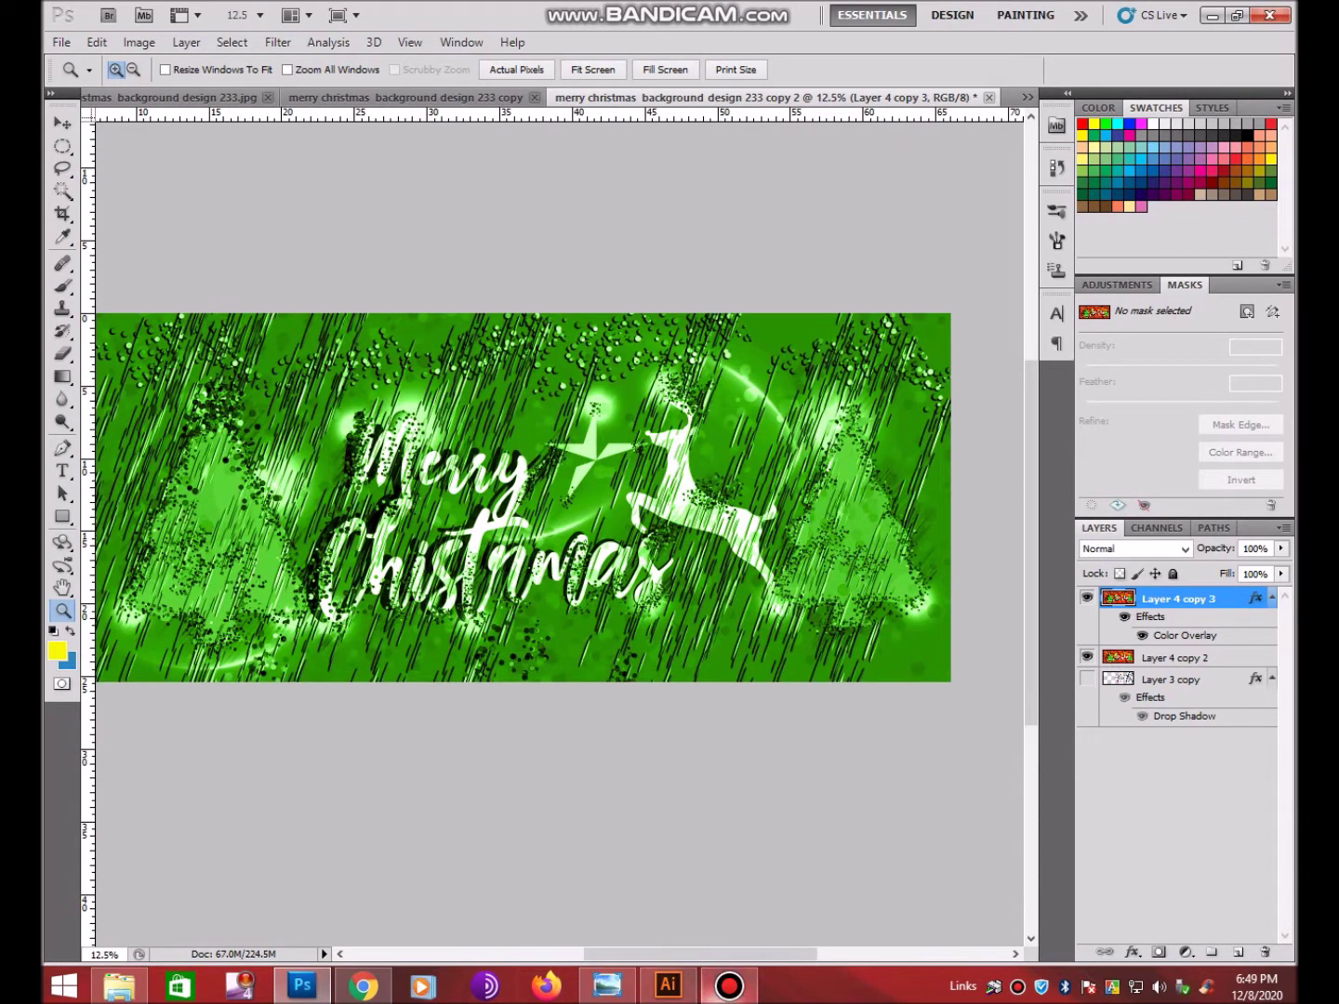
click(729, 986)
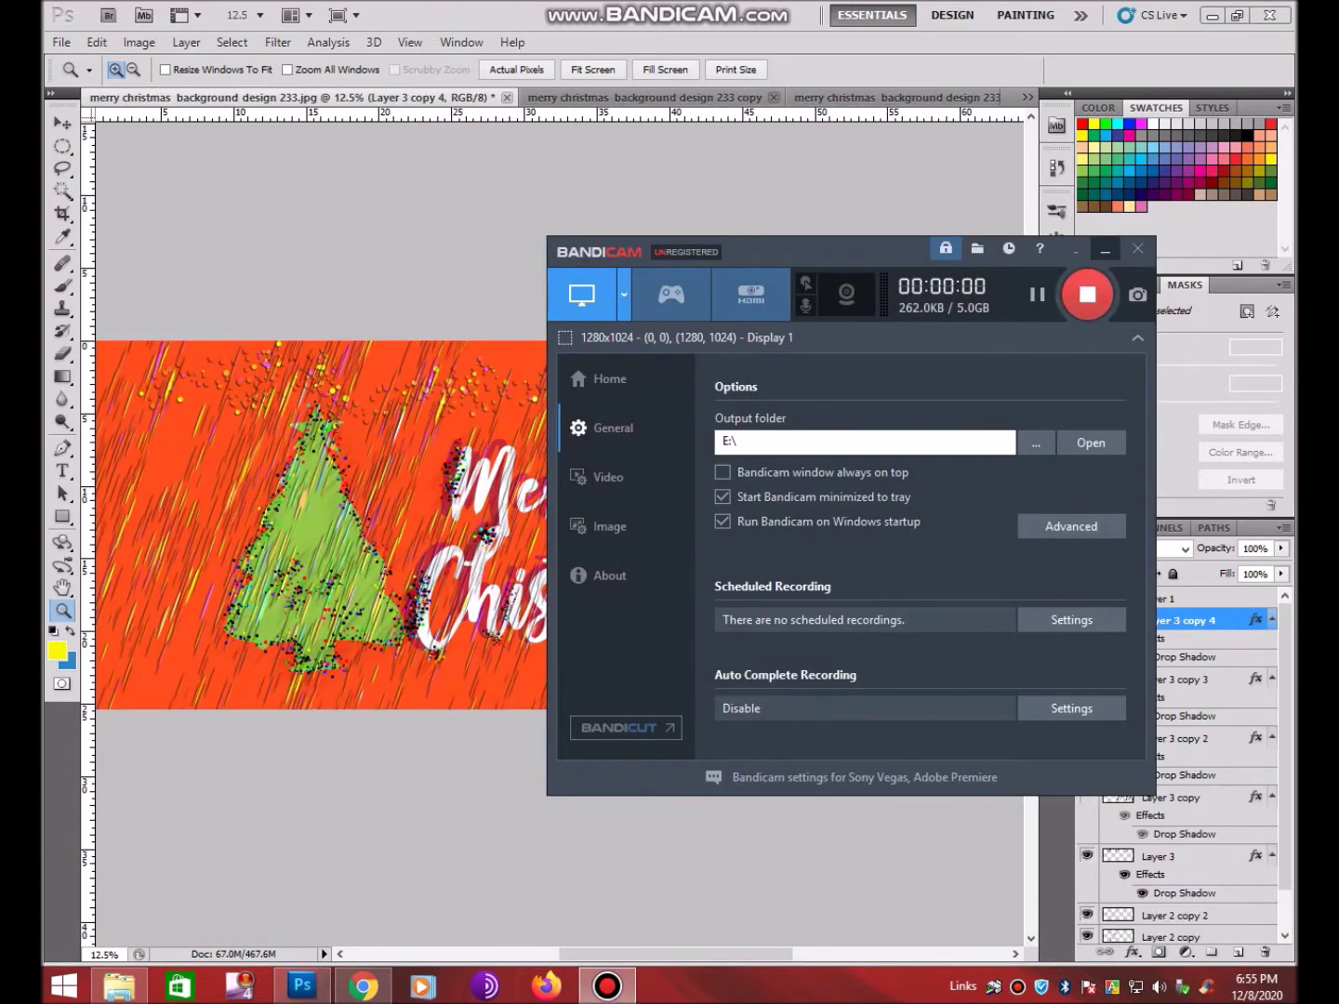
click(1105, 248)
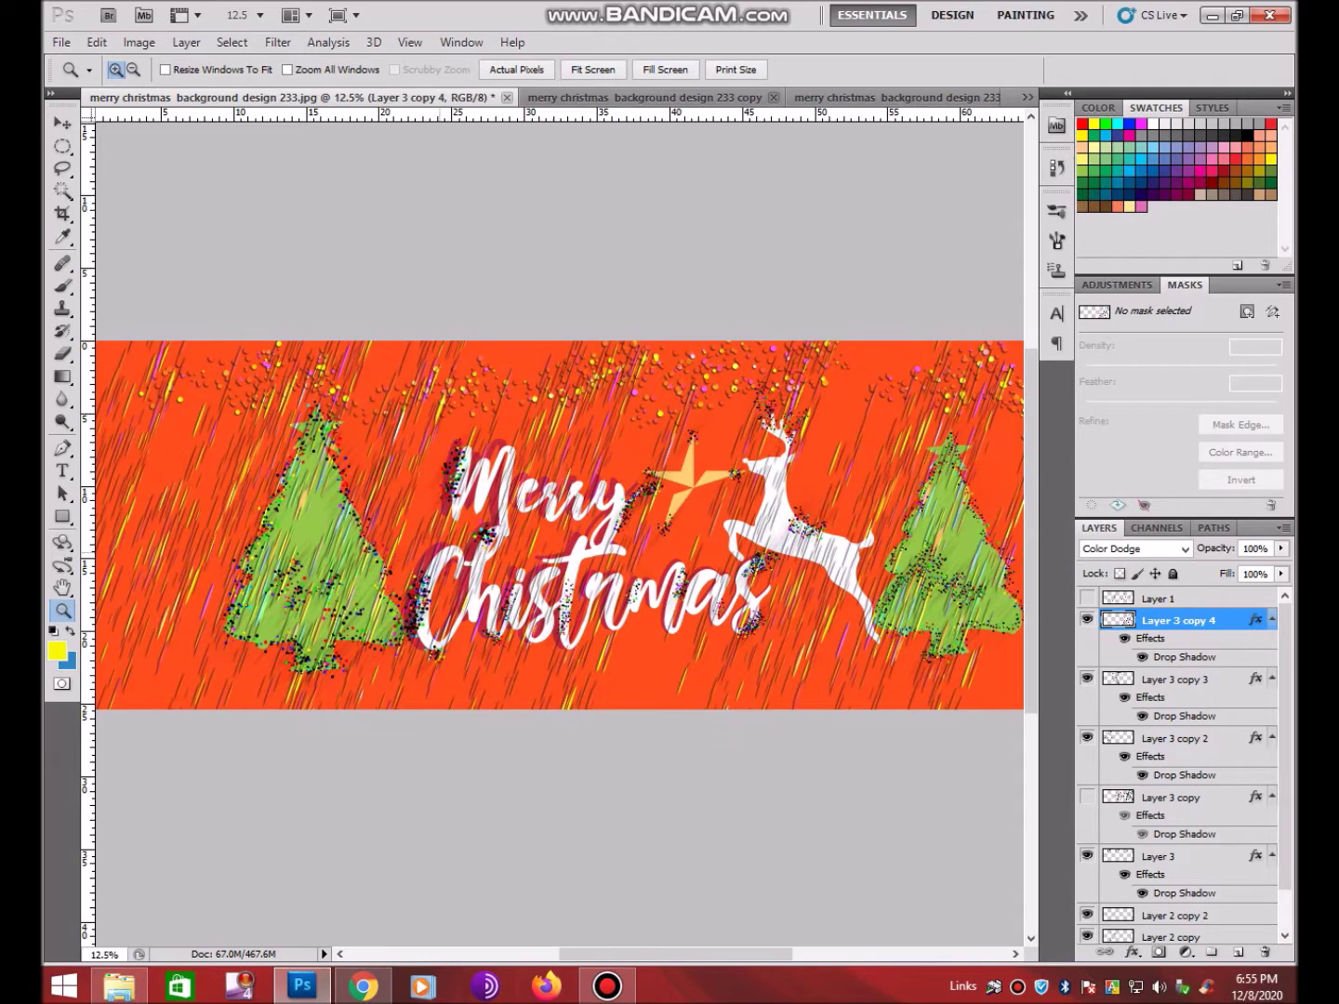
Merge visible layers in 233.jpg and 233 copy, then duplicate the merged red layer
key(ctrl+shift+e)
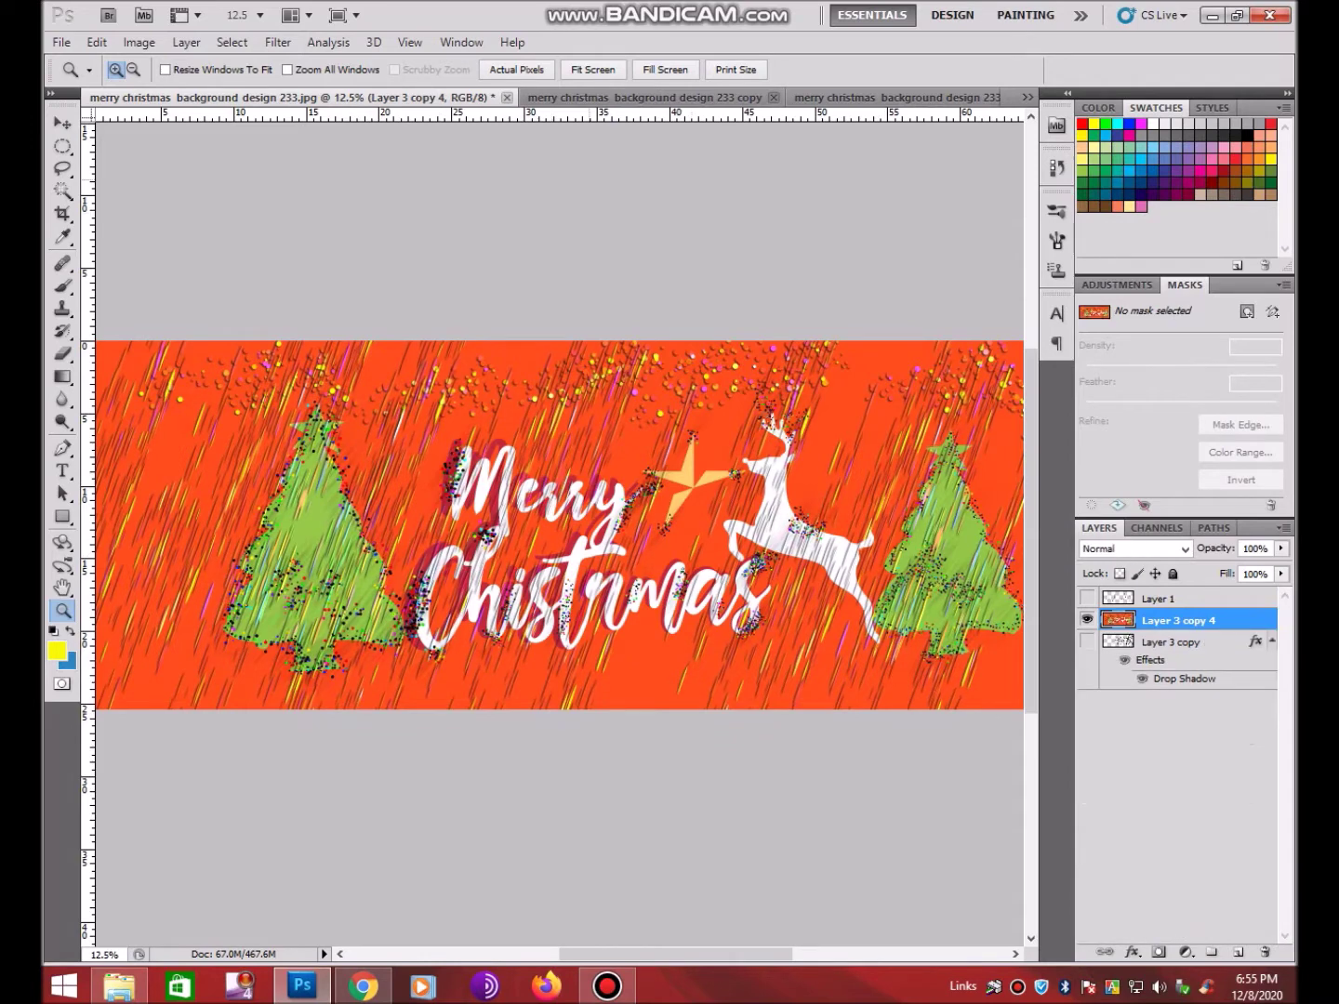
key(ctrl+Tab)
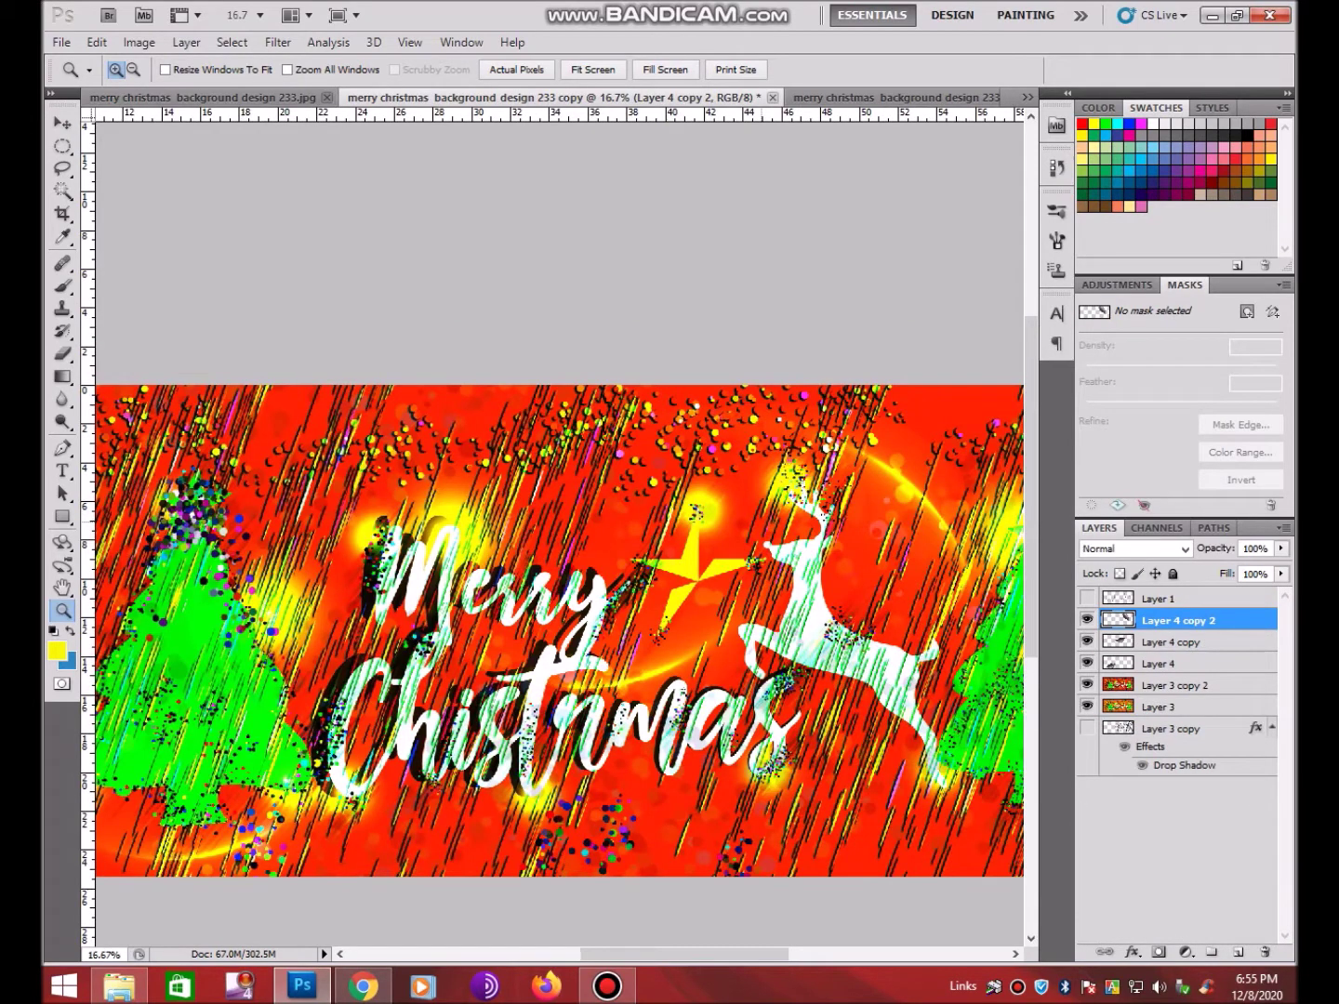
key(ctrl+shift+e)
key(ctrl+minus)
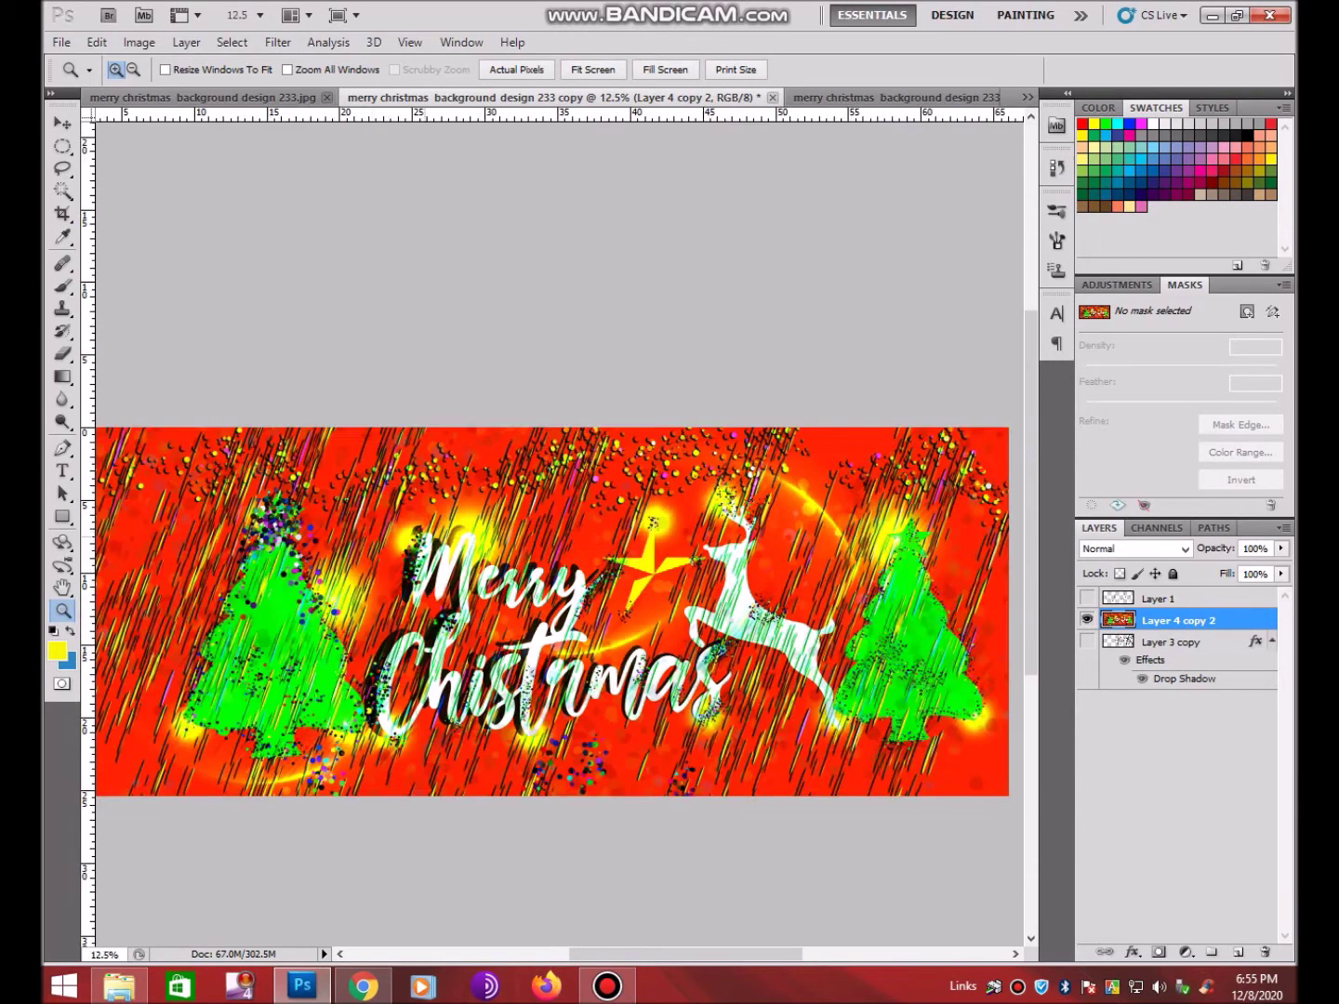
key(ctrl+plus)
key(ctrl+minus)
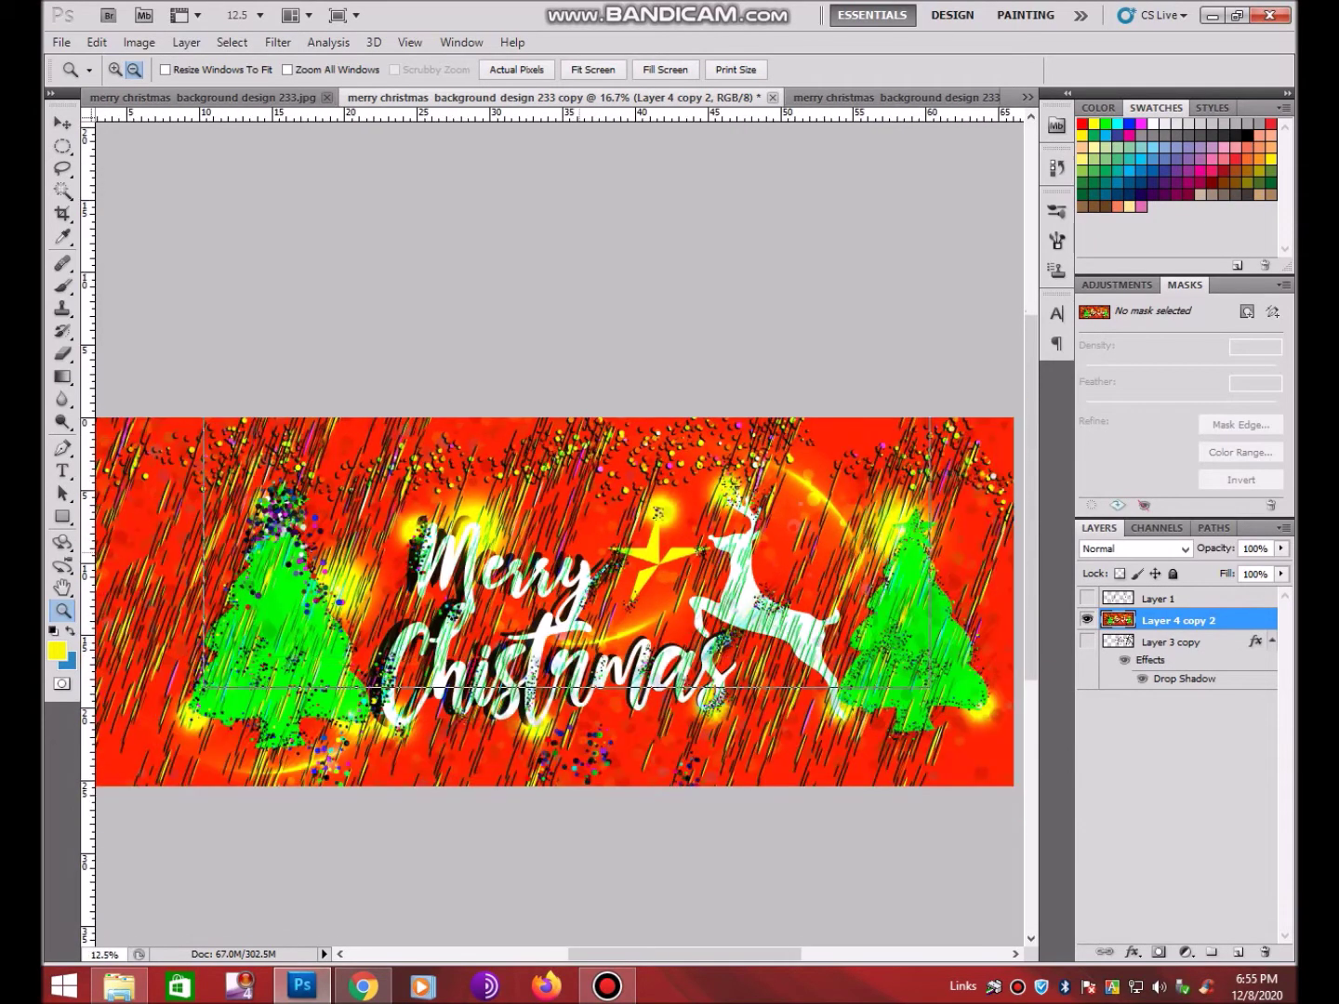
key(ctrl+minus)
key(ctrl+j)
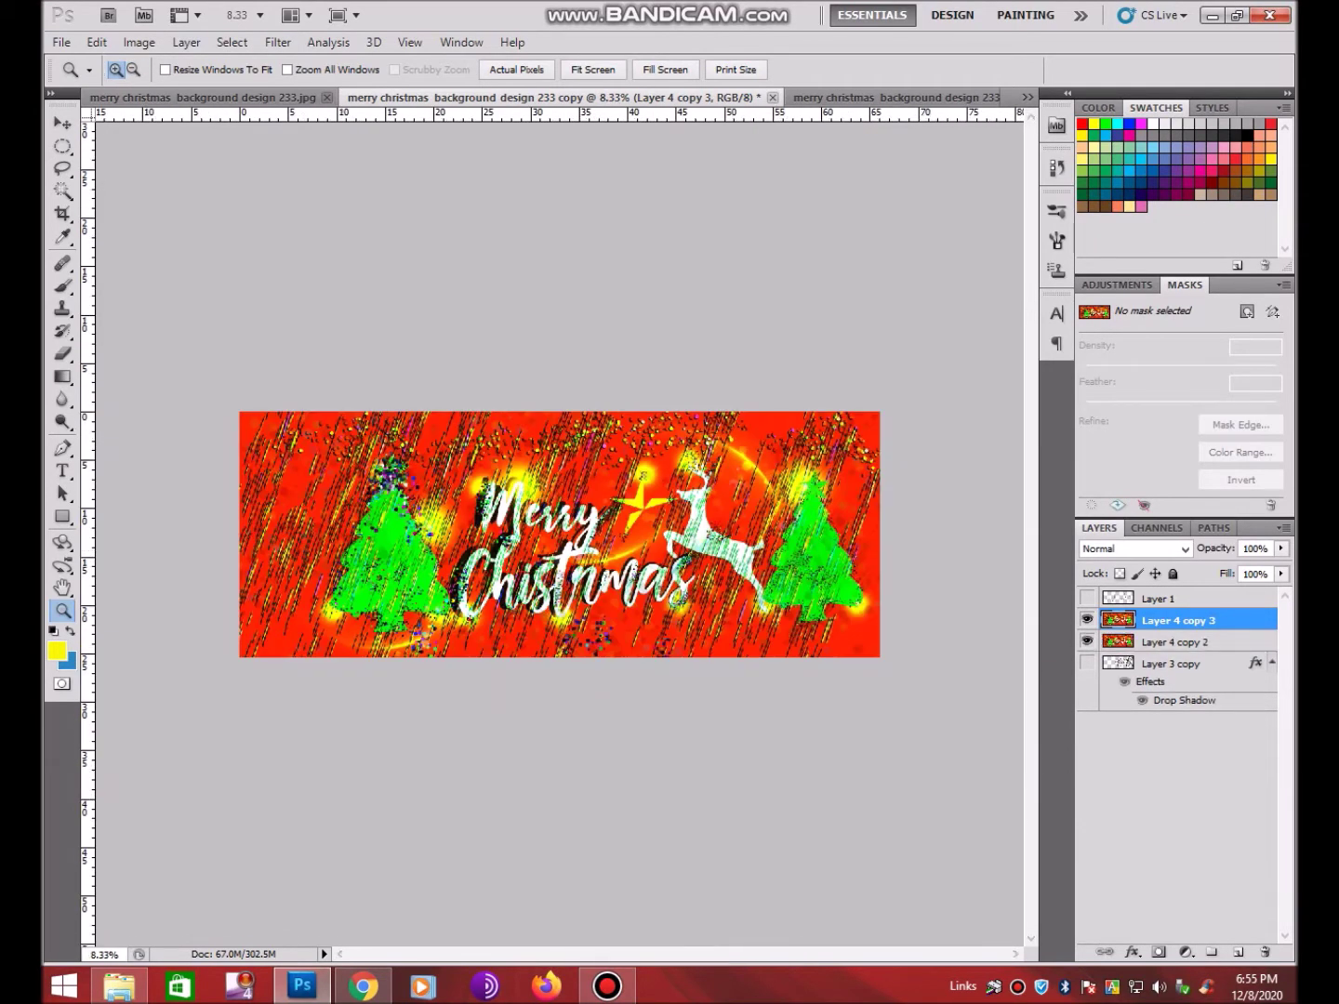
click(277, 42)
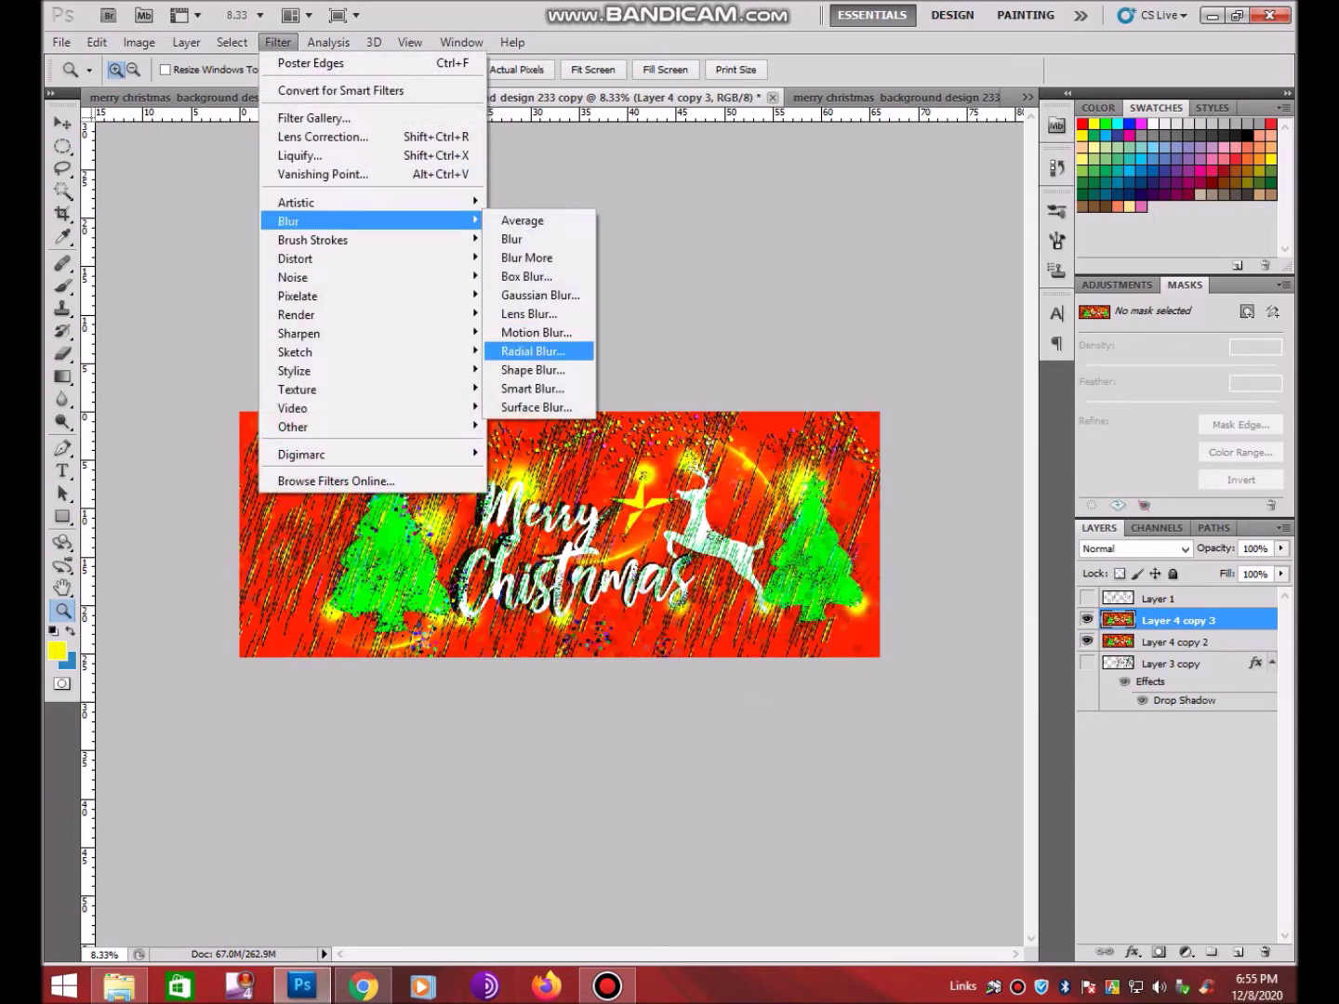
Apply a Motion Blur at angle 55 and distance 936 to Layer 4 copy 3, then undo
click(533, 332)
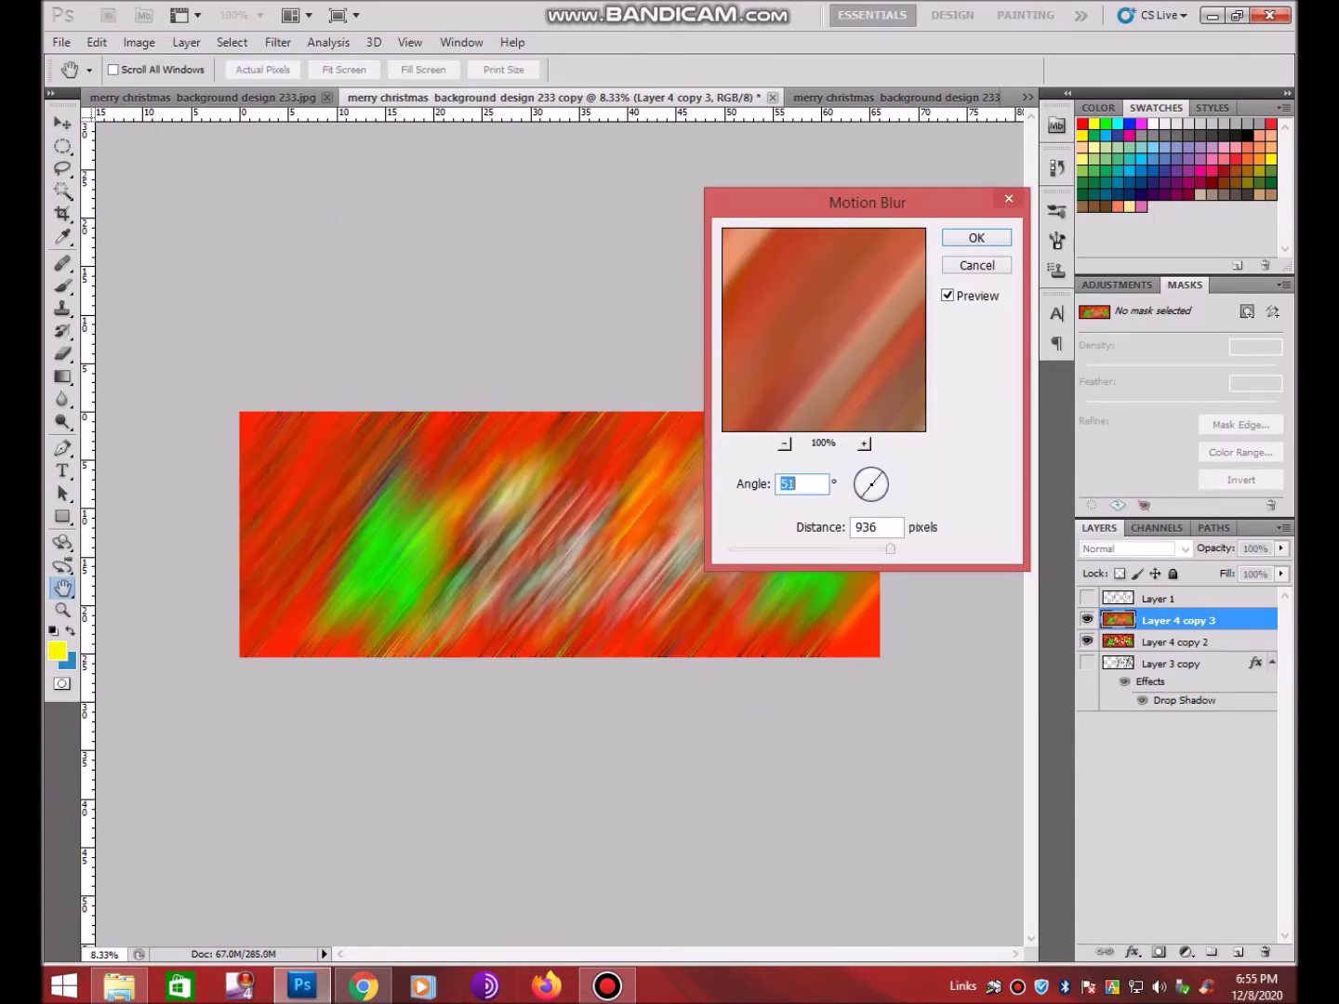
text(0)
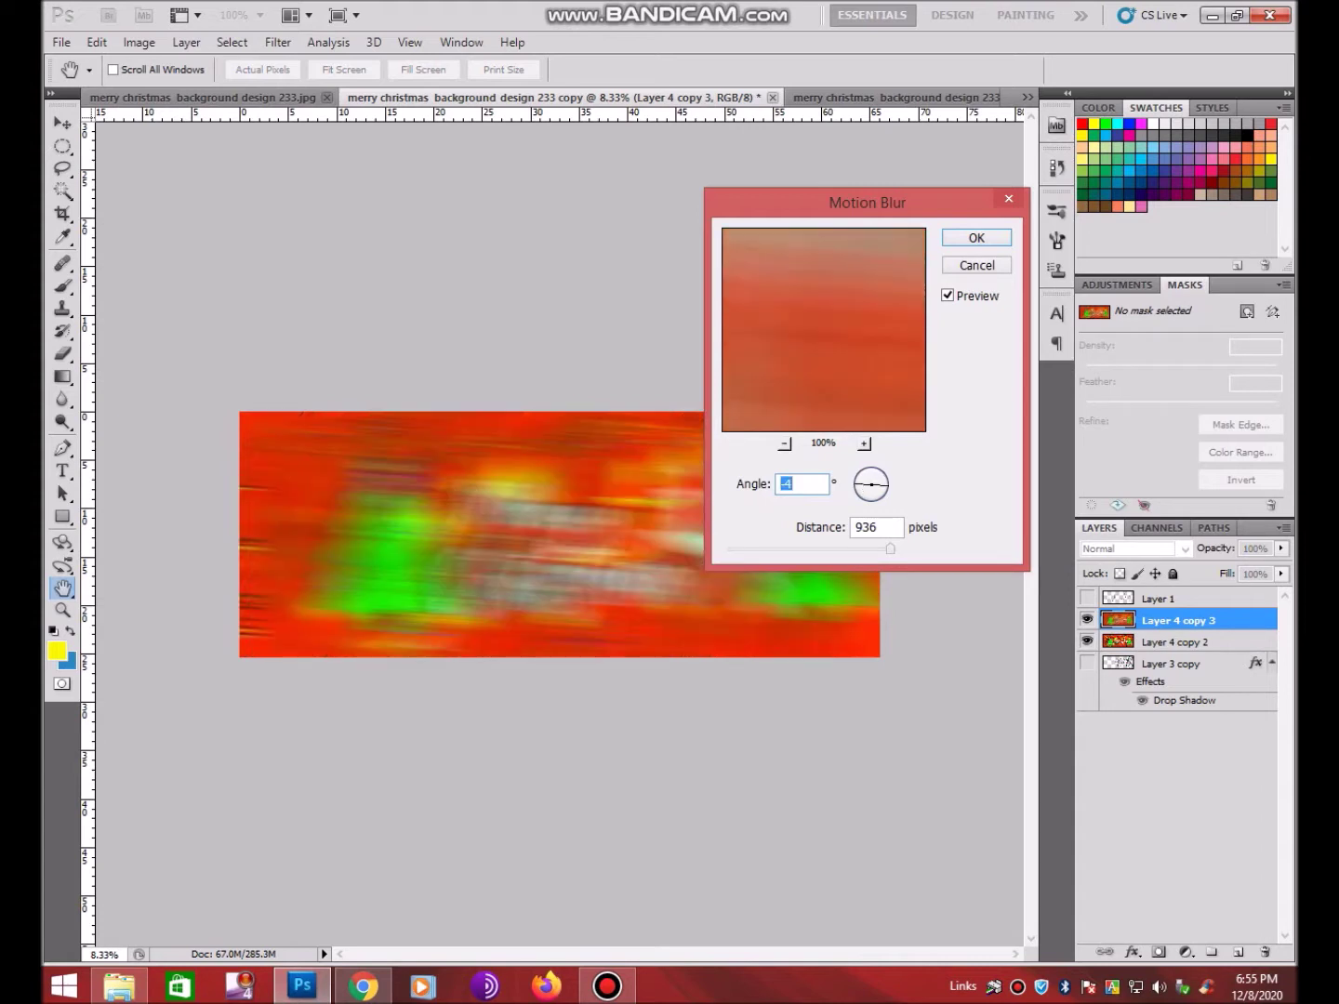
text(55)
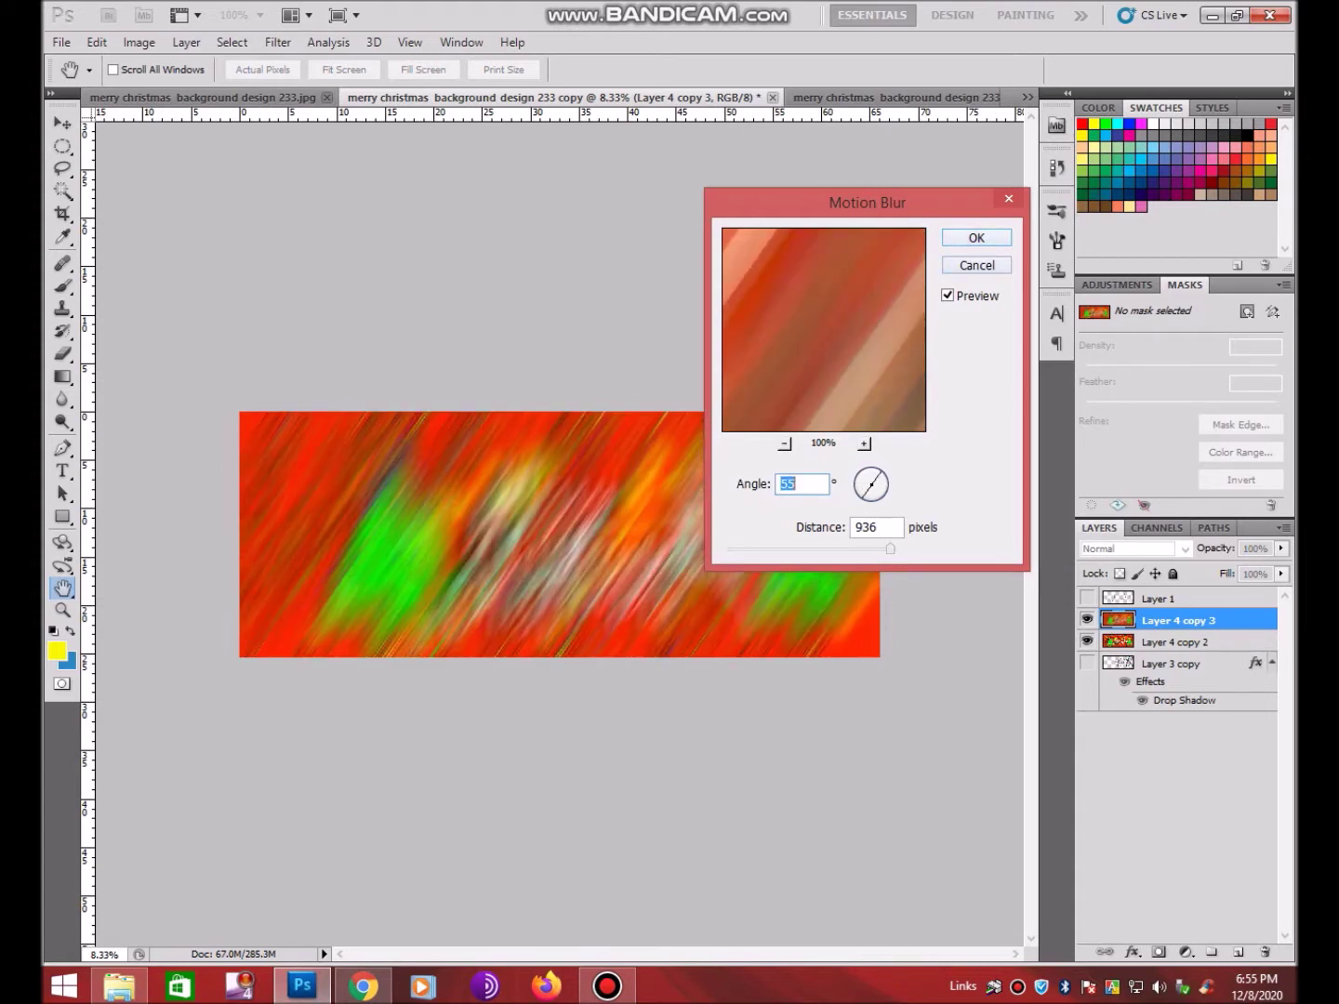
key(Return)
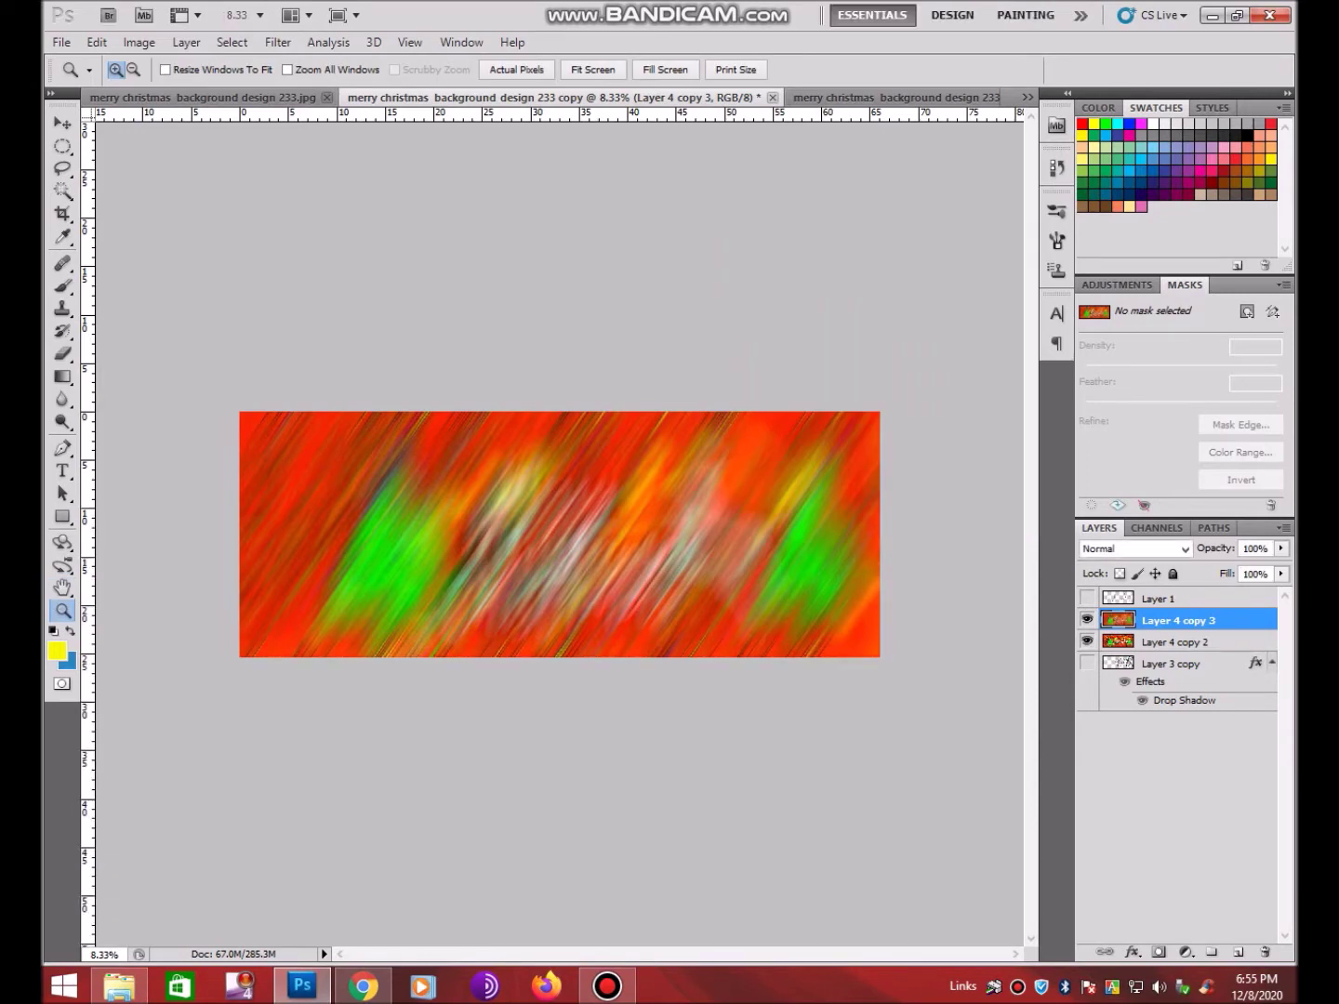
key(ctrl+alt+z)
key(ctrl+alt+z)
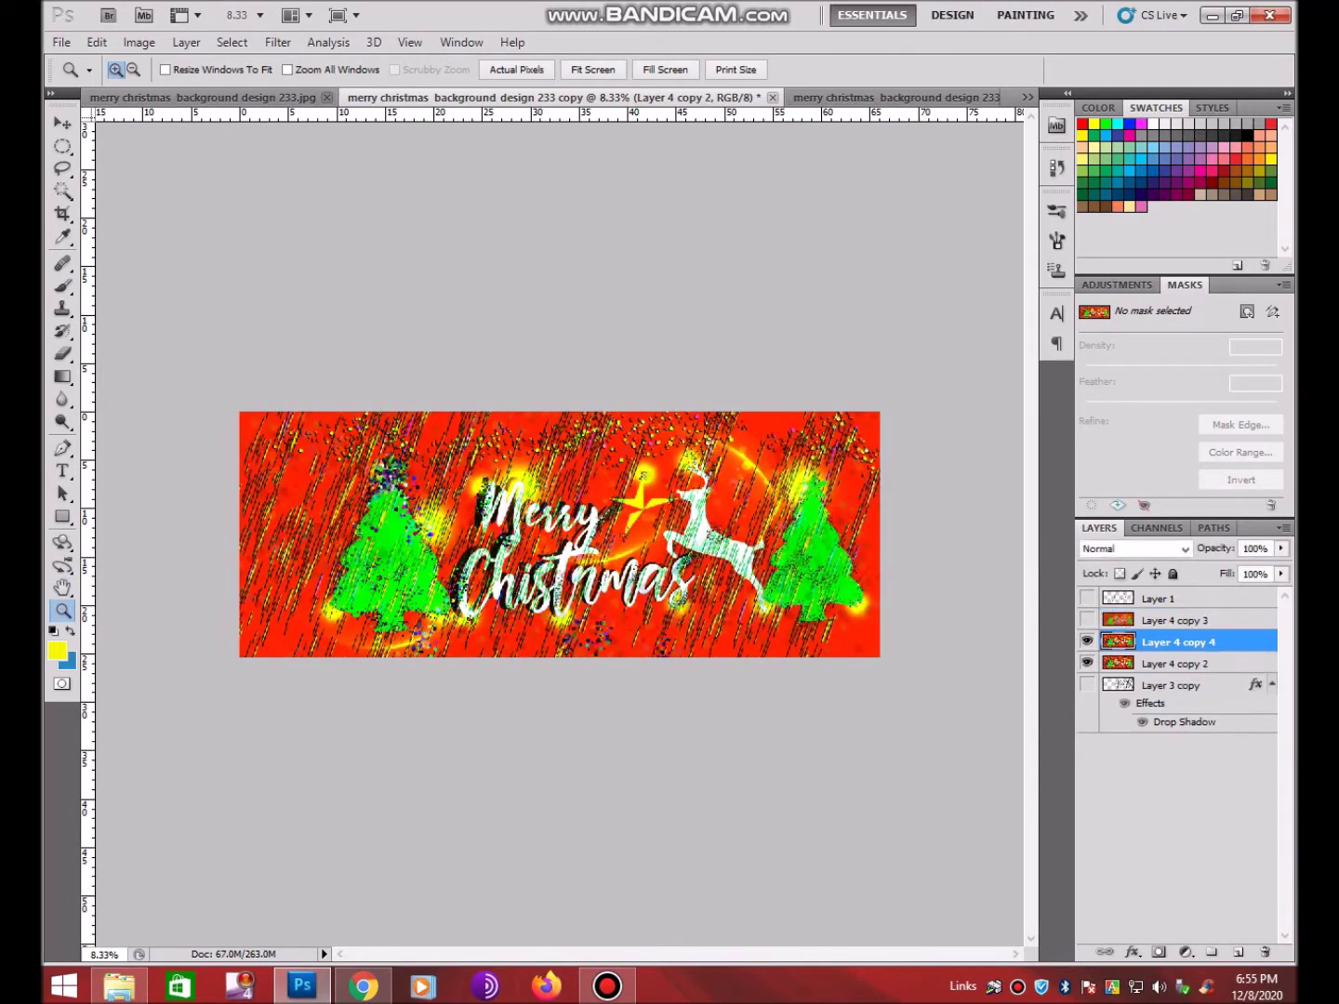
Apply a Spin Radial Blur, Amount 100, Good quality, to Layer 4 copy 4
click(278, 42)
mouse_move(289, 221)
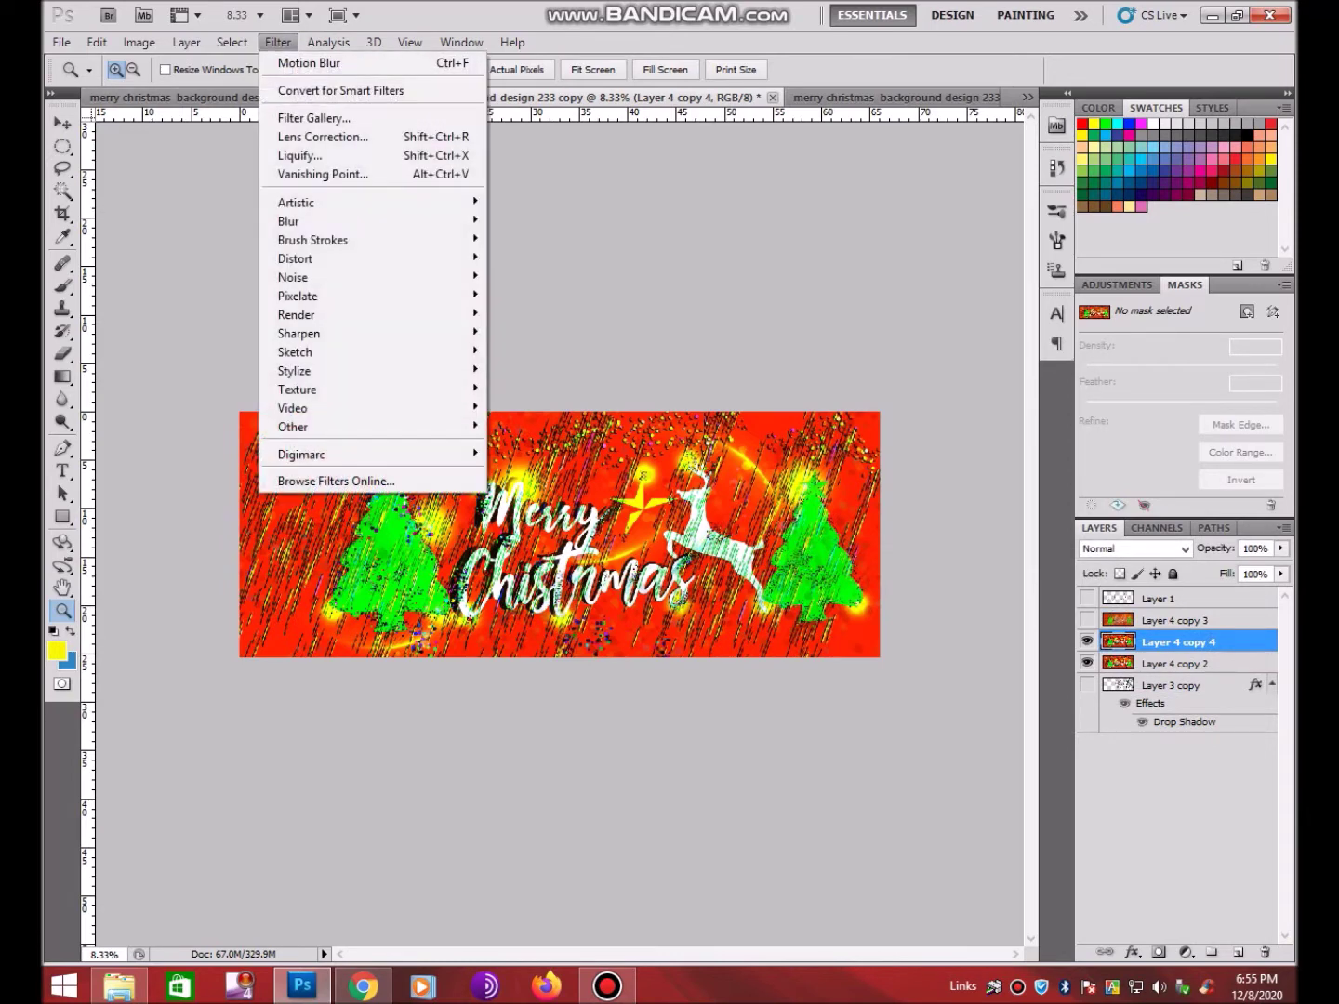
click(532, 352)
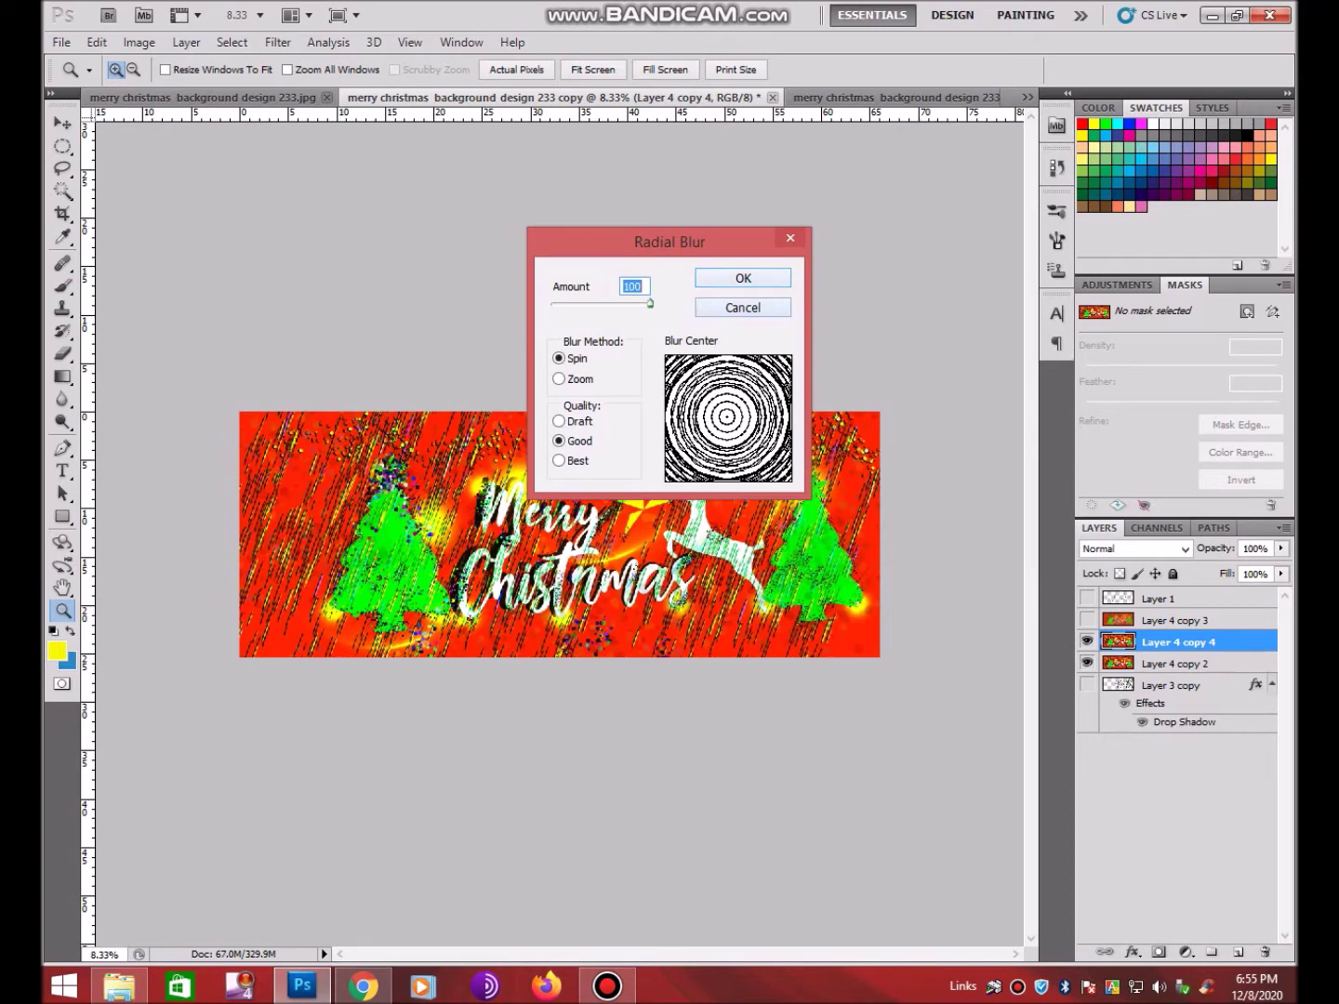
key(Return)
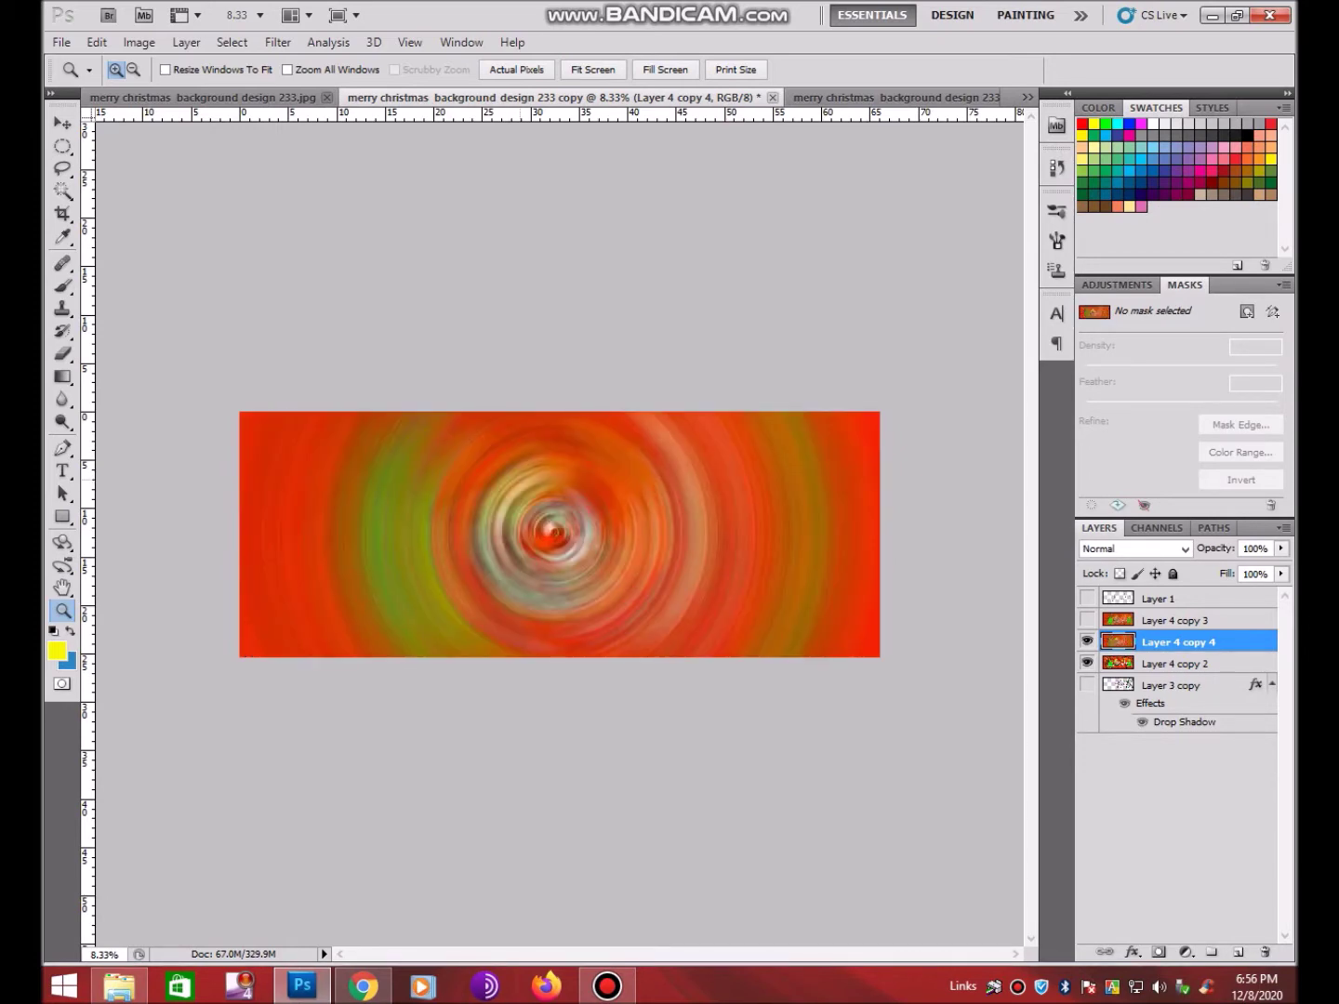
click(590, 538)
Show and select the diagonally blurred Layer 4 copy 3 and set its opacity to 21%
click(1087, 619)
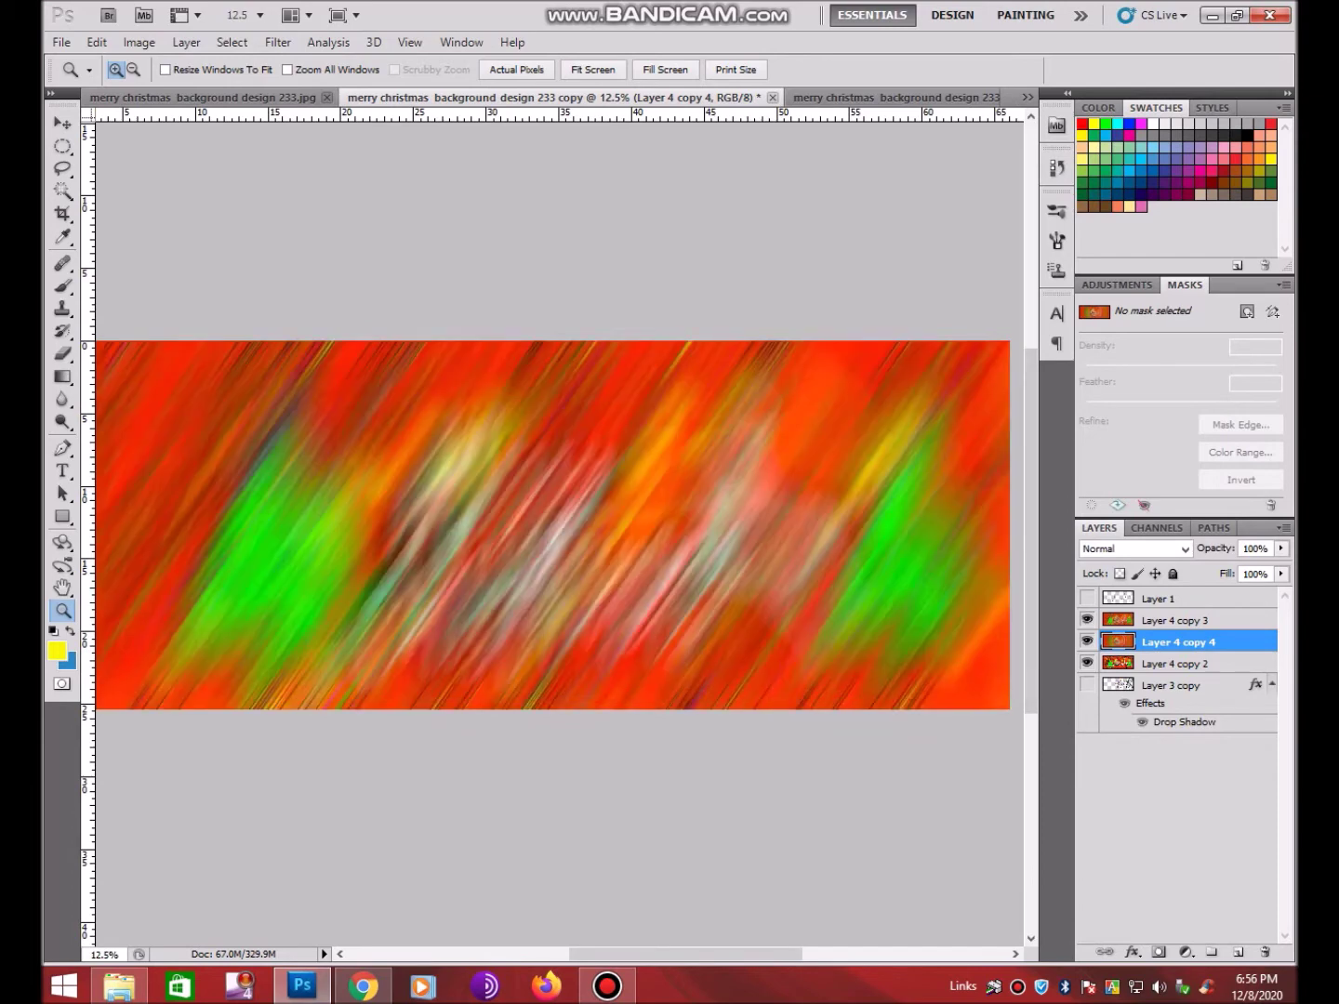
key(alt+bracketright)
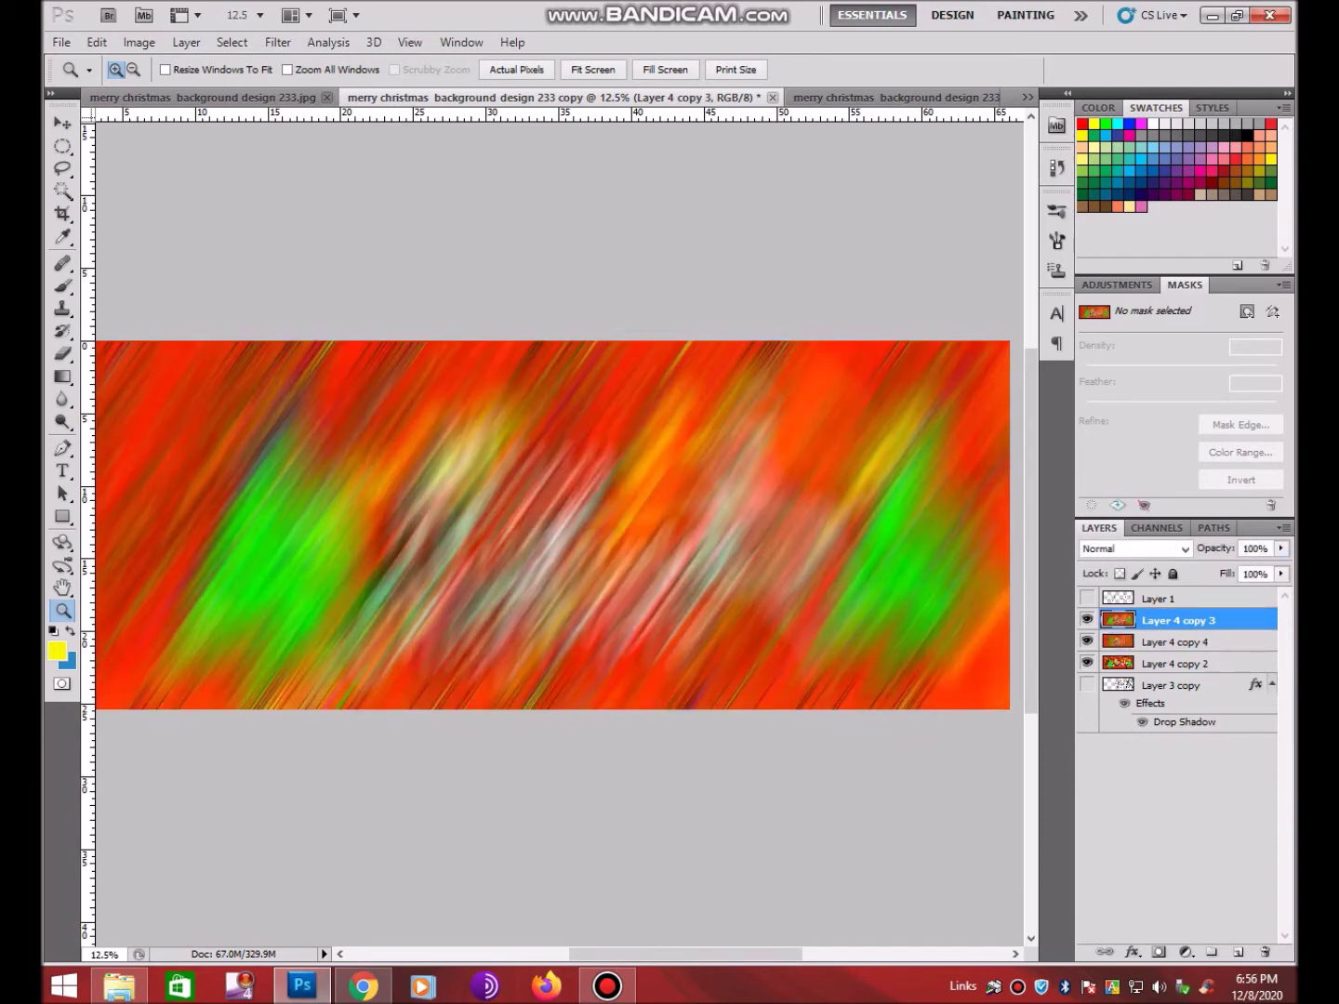
click(1282, 548)
drag(1282, 568, 1202, 568)
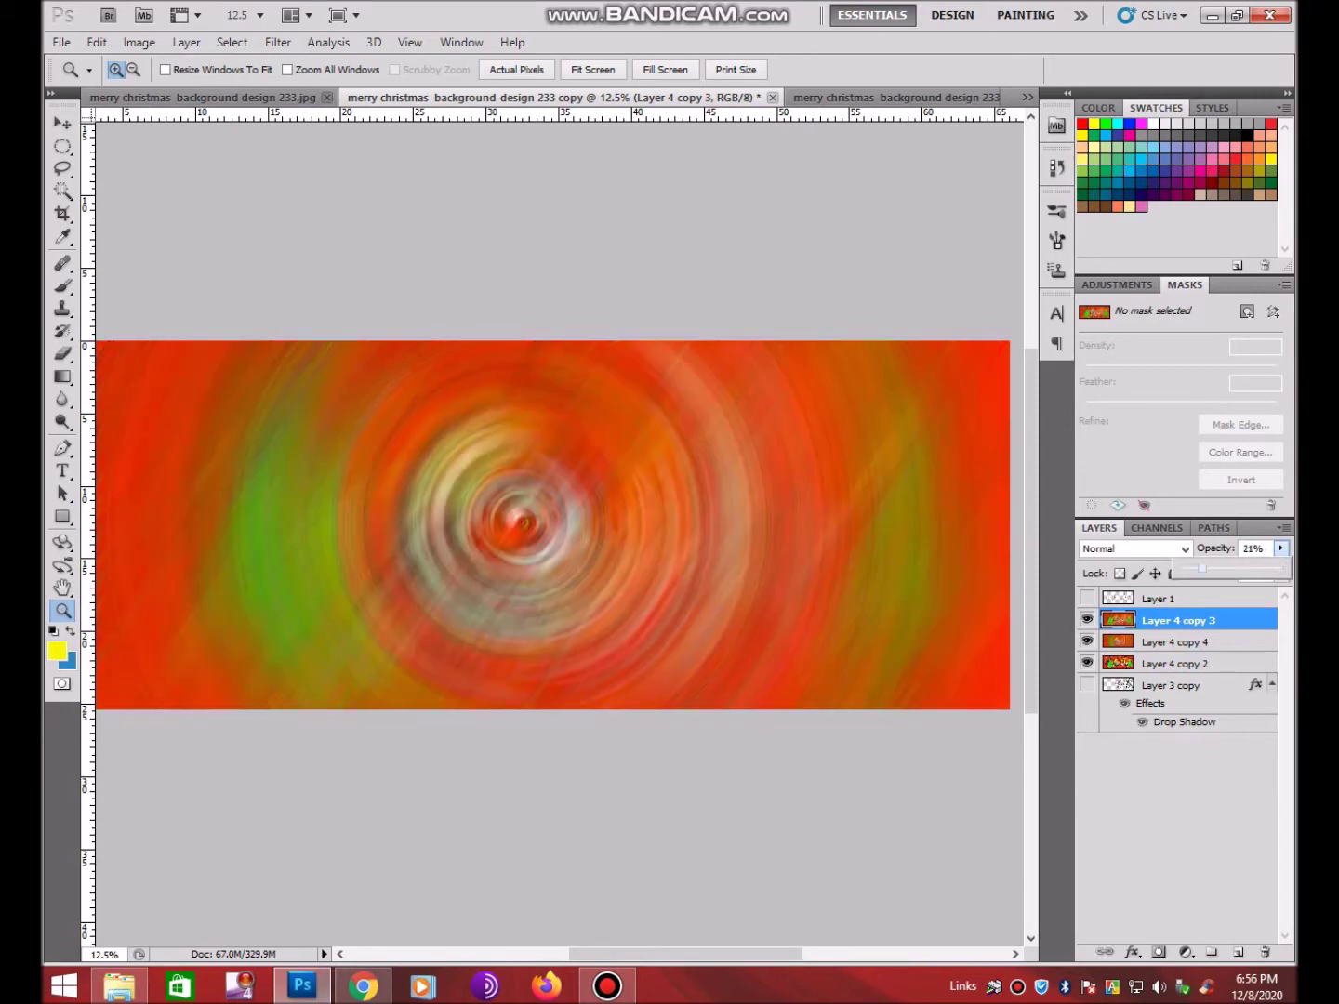
key(Return)
key(ctrl+plus)
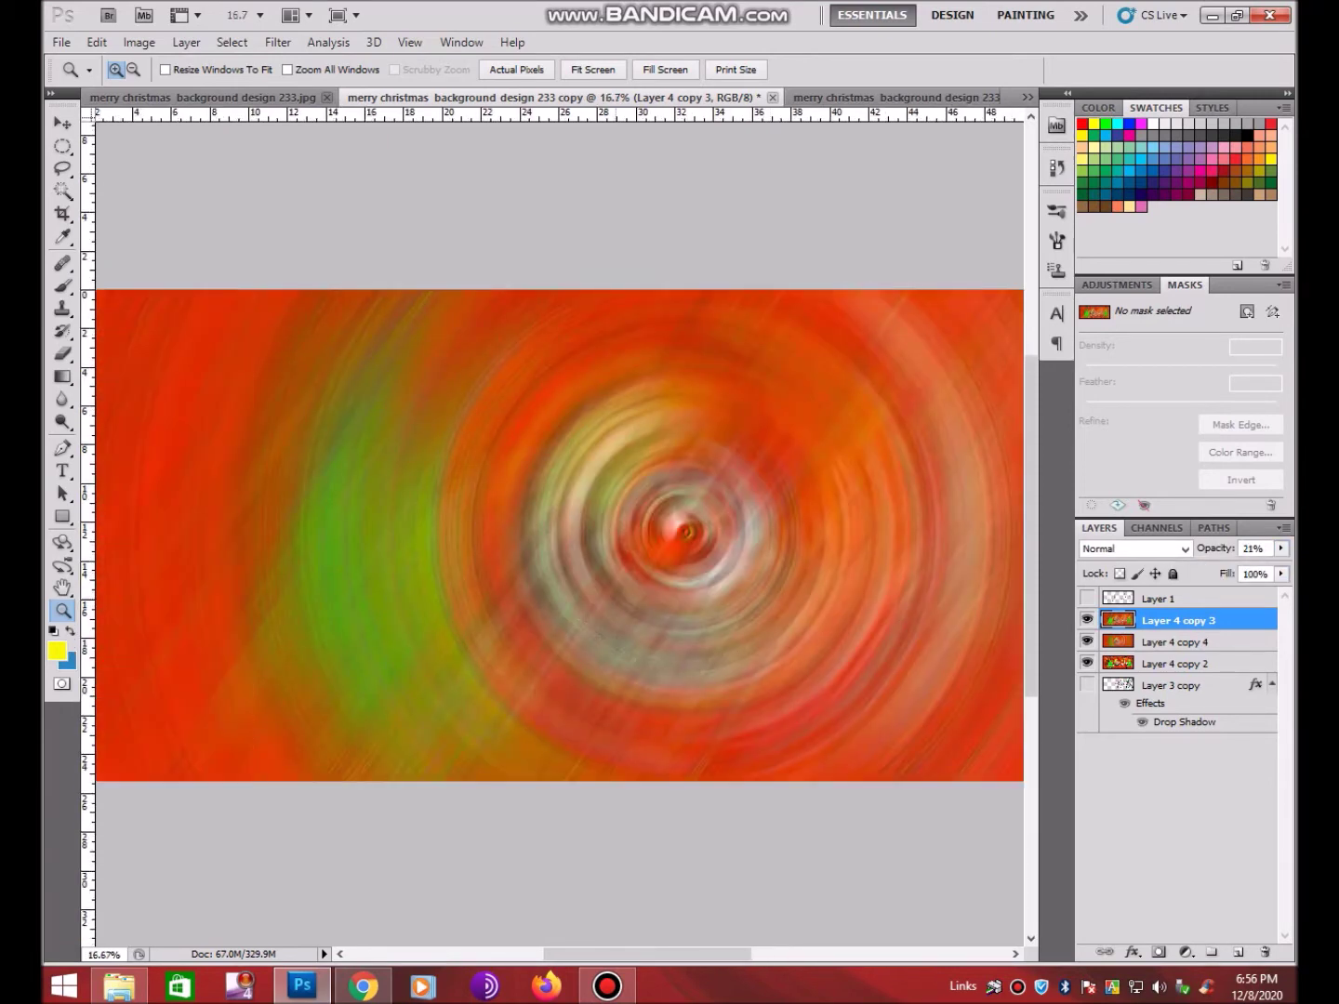
Add a new empty Layer 2 to the banner
key(ctrl+shift+n)
key(Return)
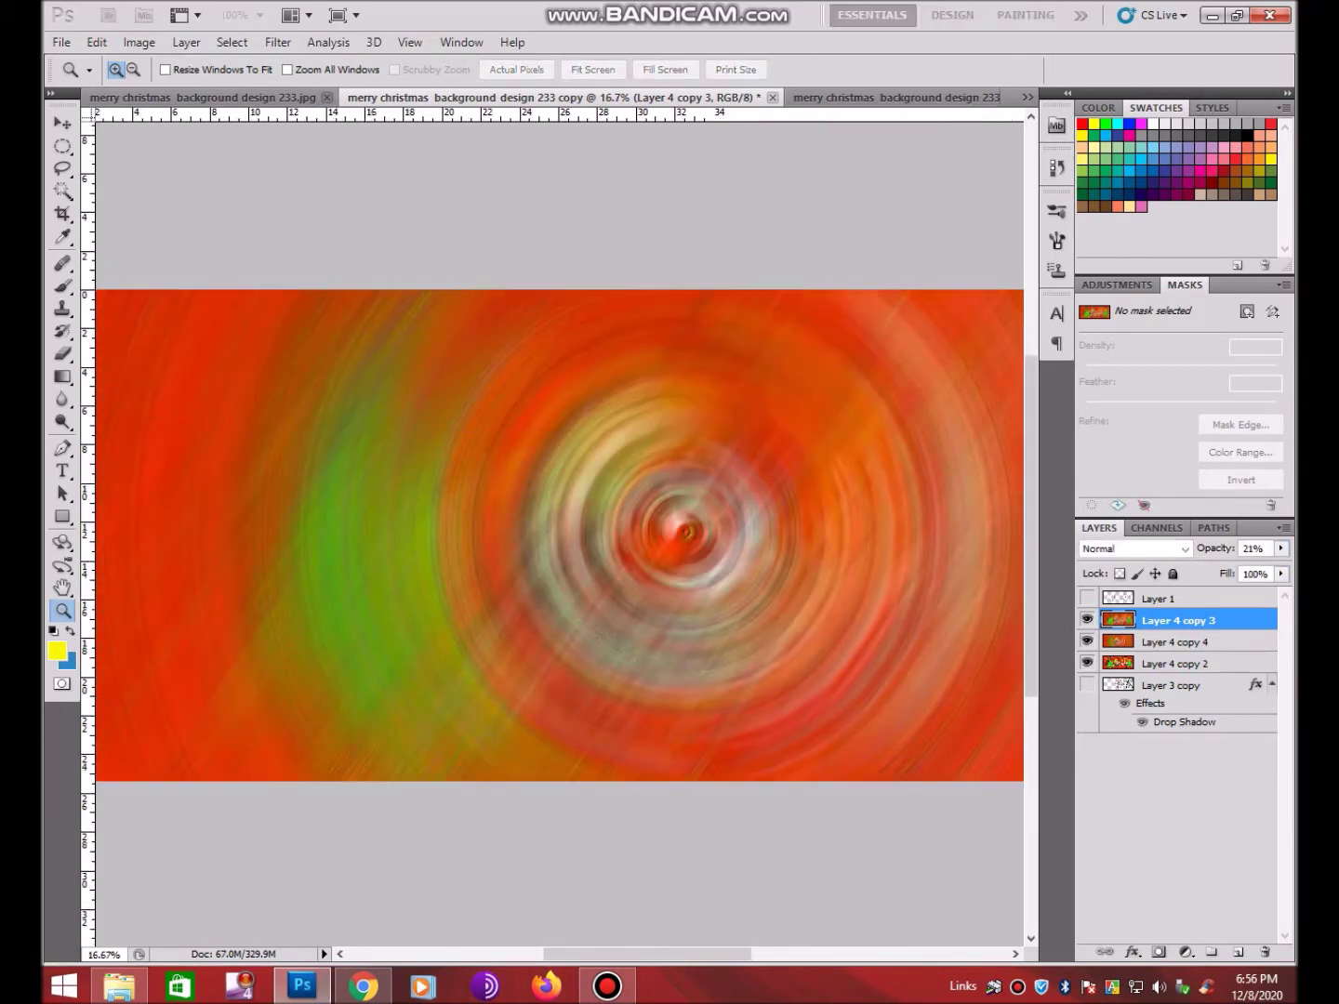
key(t)
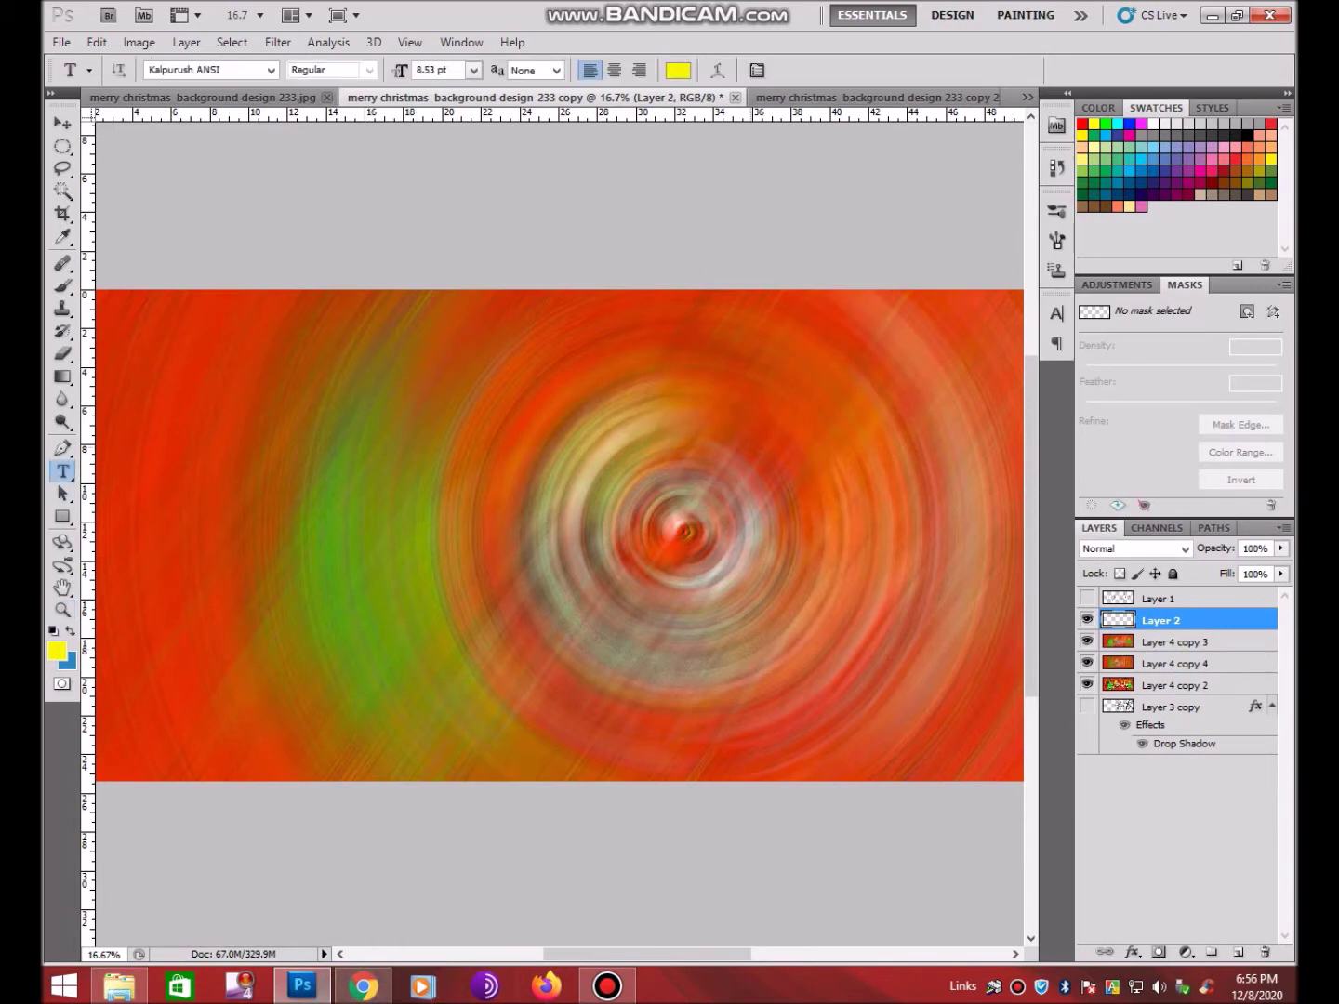
click(606, 985)
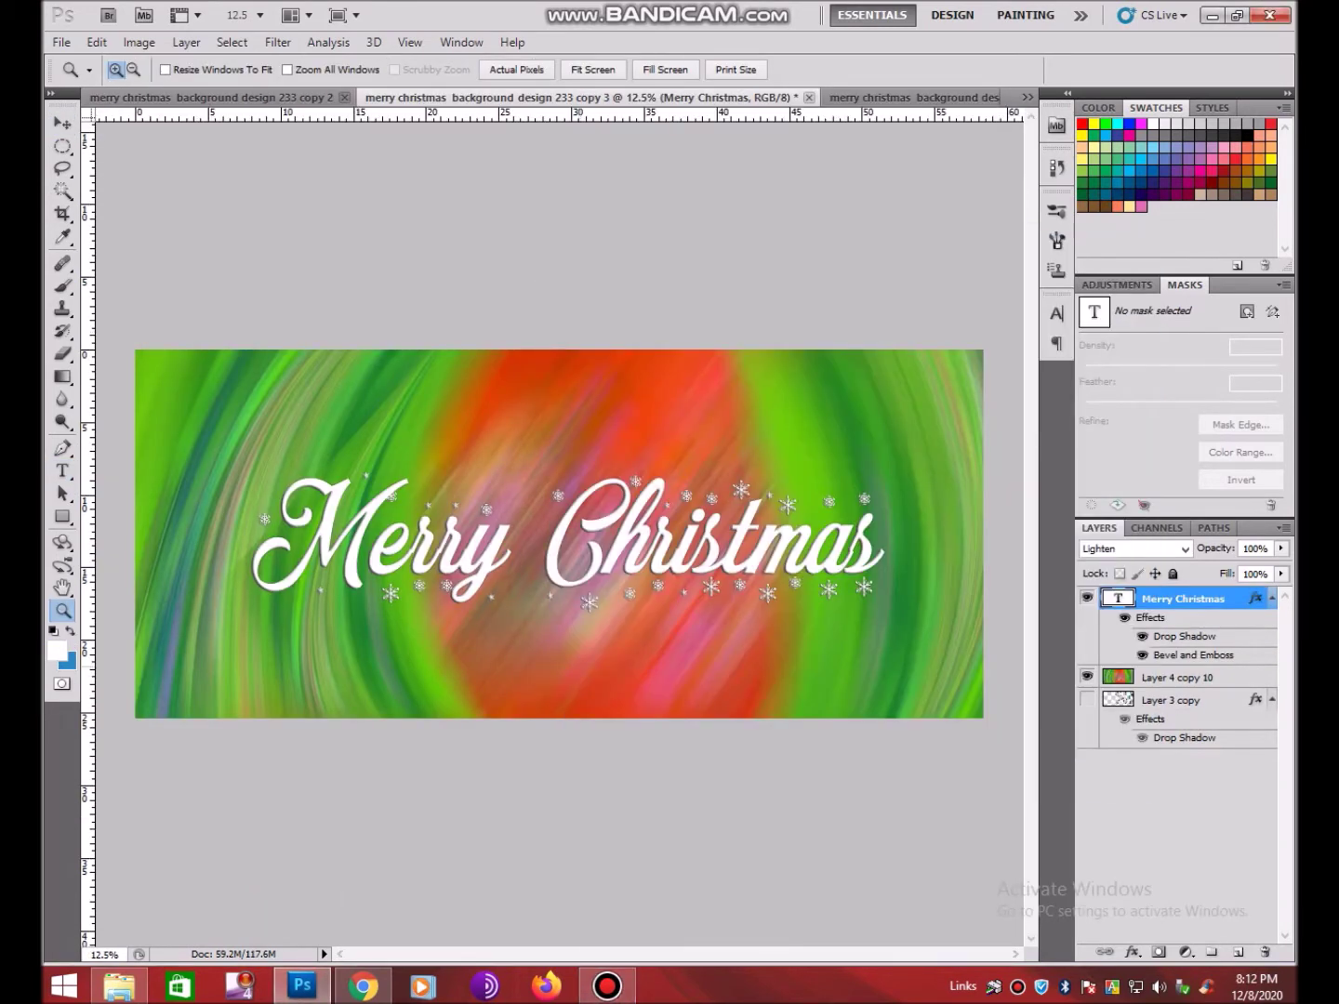
Nudge the Merry Christmas text slightly right, then slightly left and down
key(v)
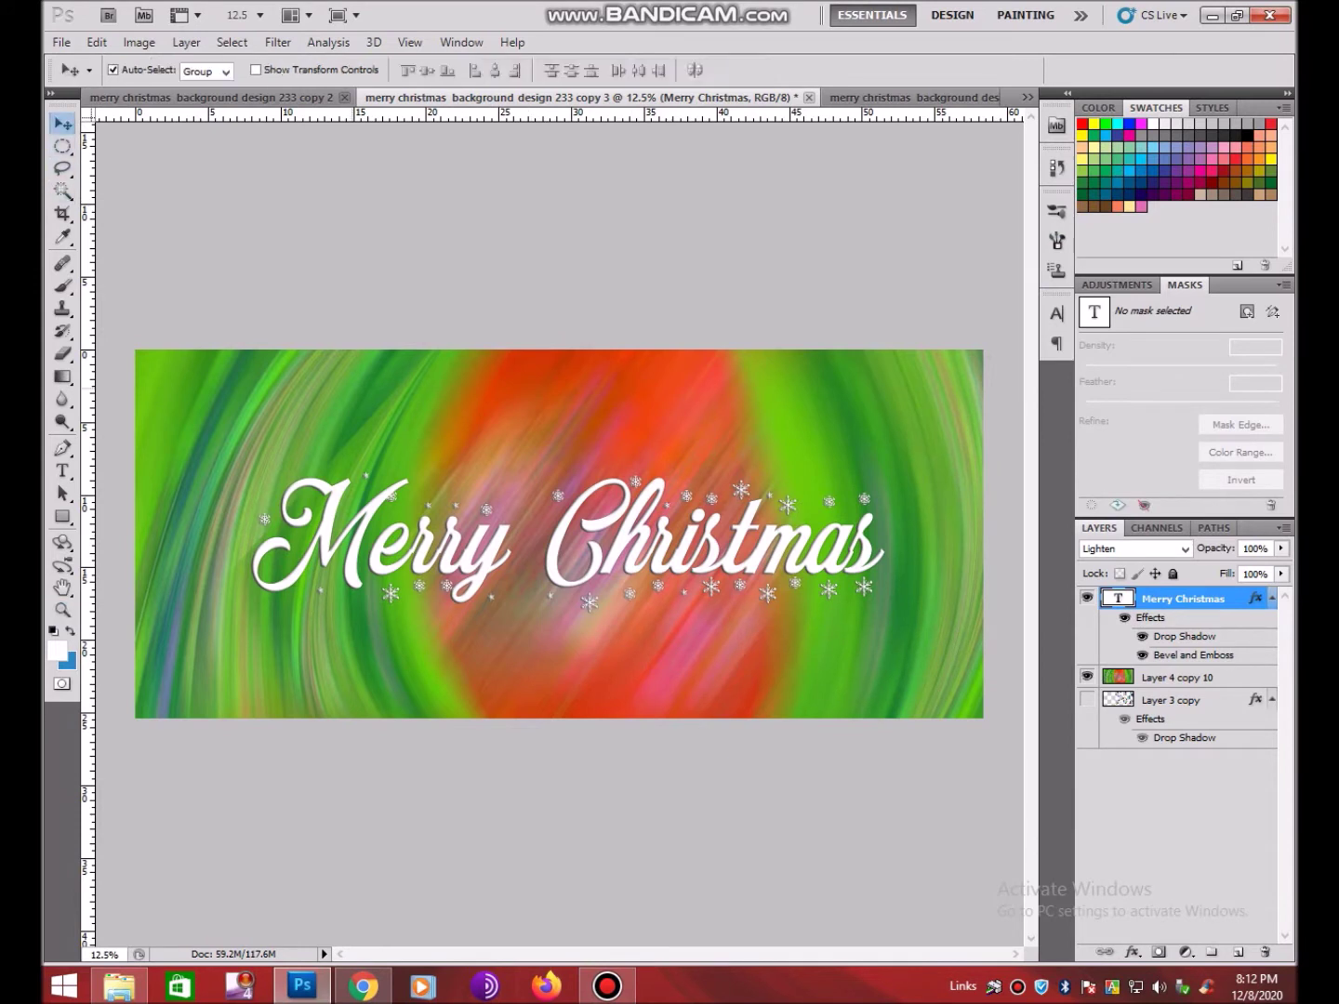
drag(568, 535, 591, 532)
click(186, 419)
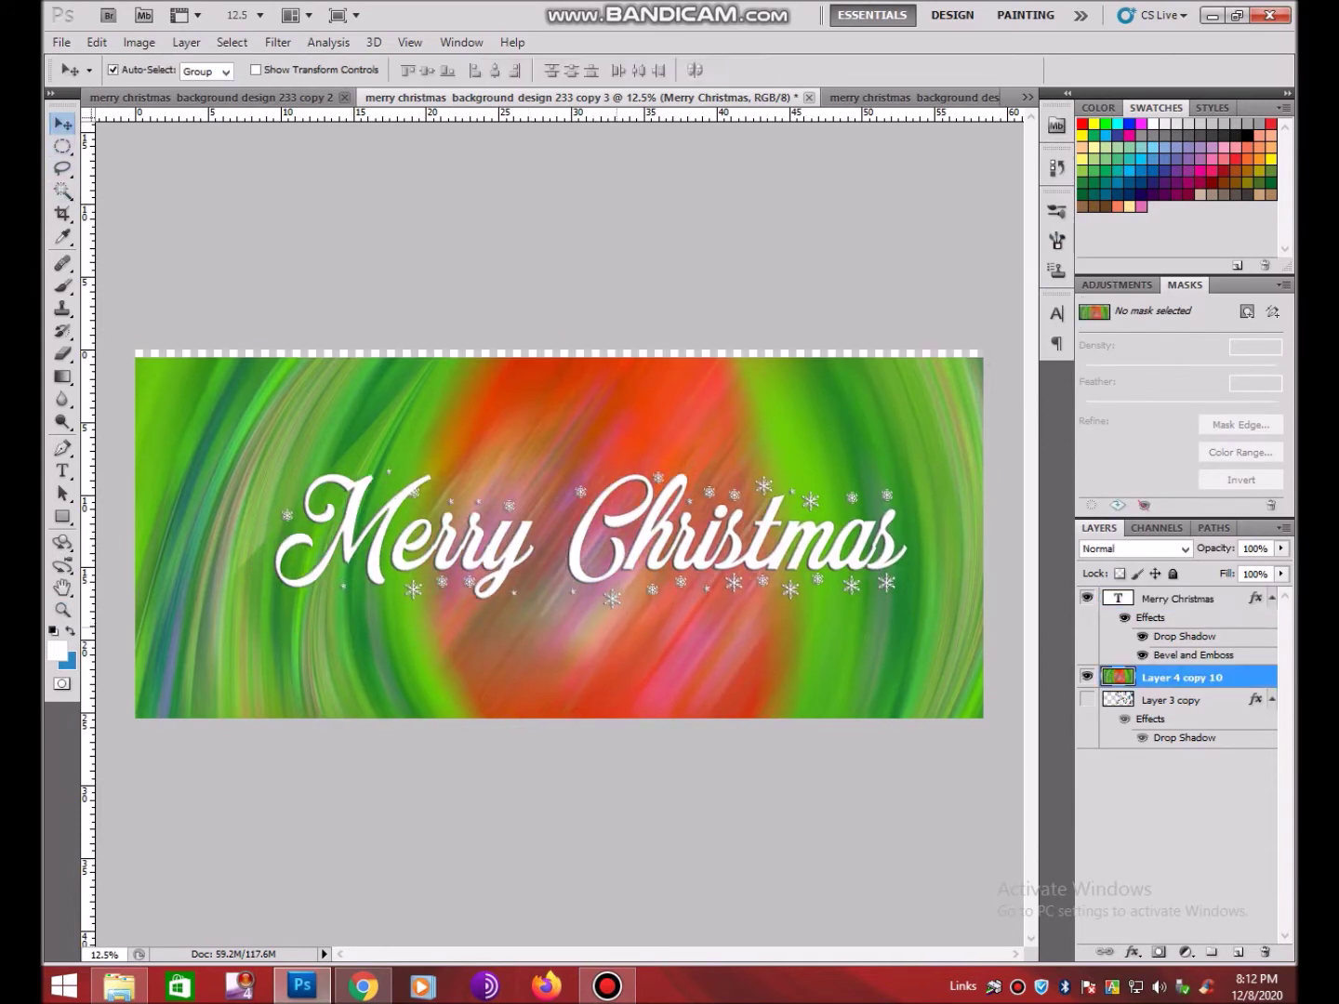
drag(596, 530, 588, 541)
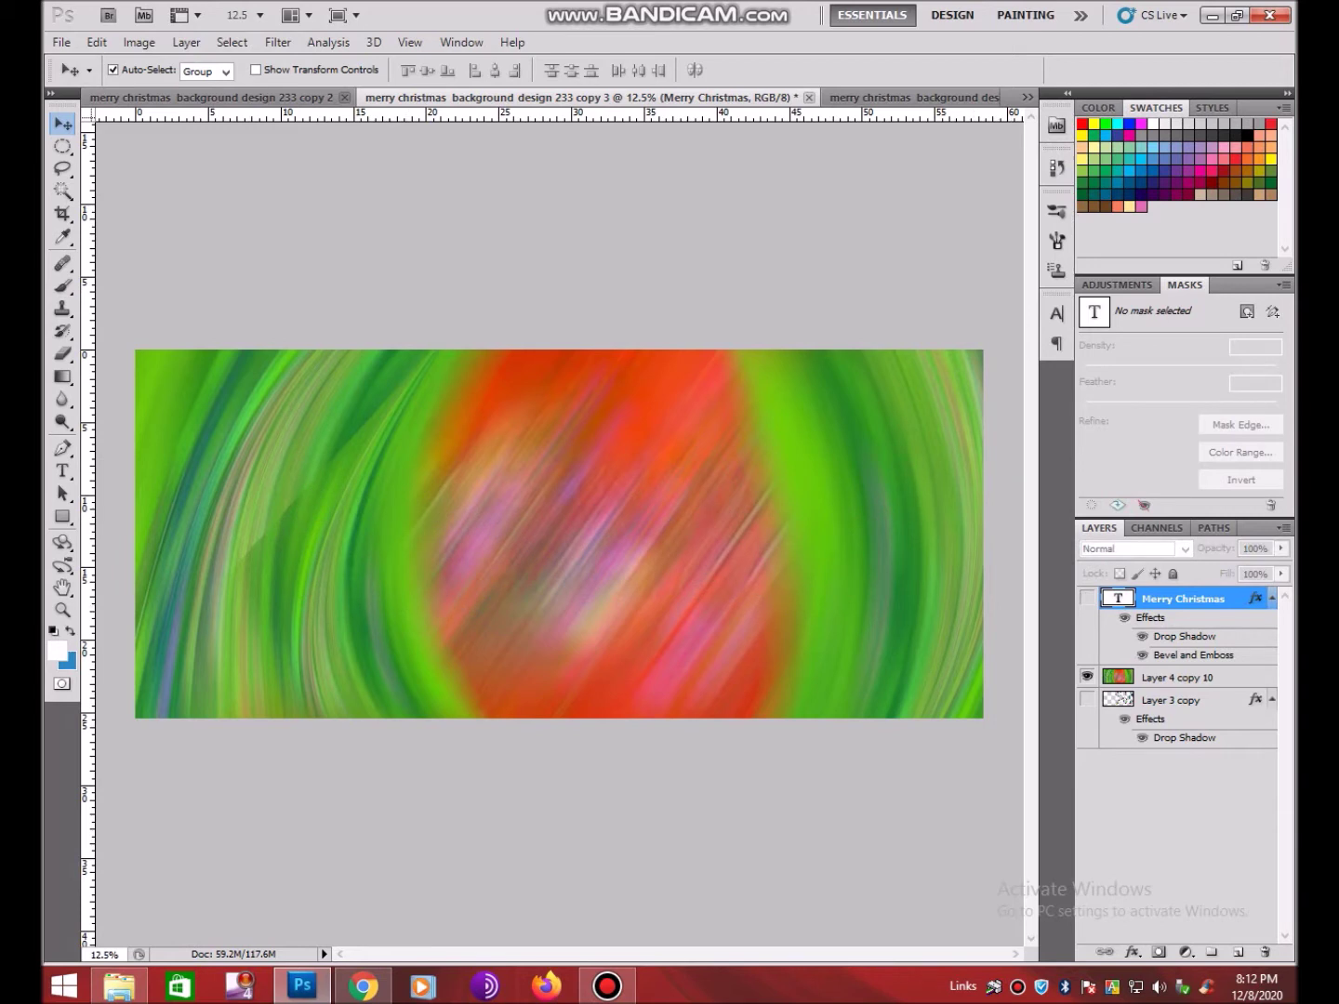
Add a new empty Layer 1 above the swirl background
key(alt+bracketleft)
key(ctrl+shift+n)
key(Return)
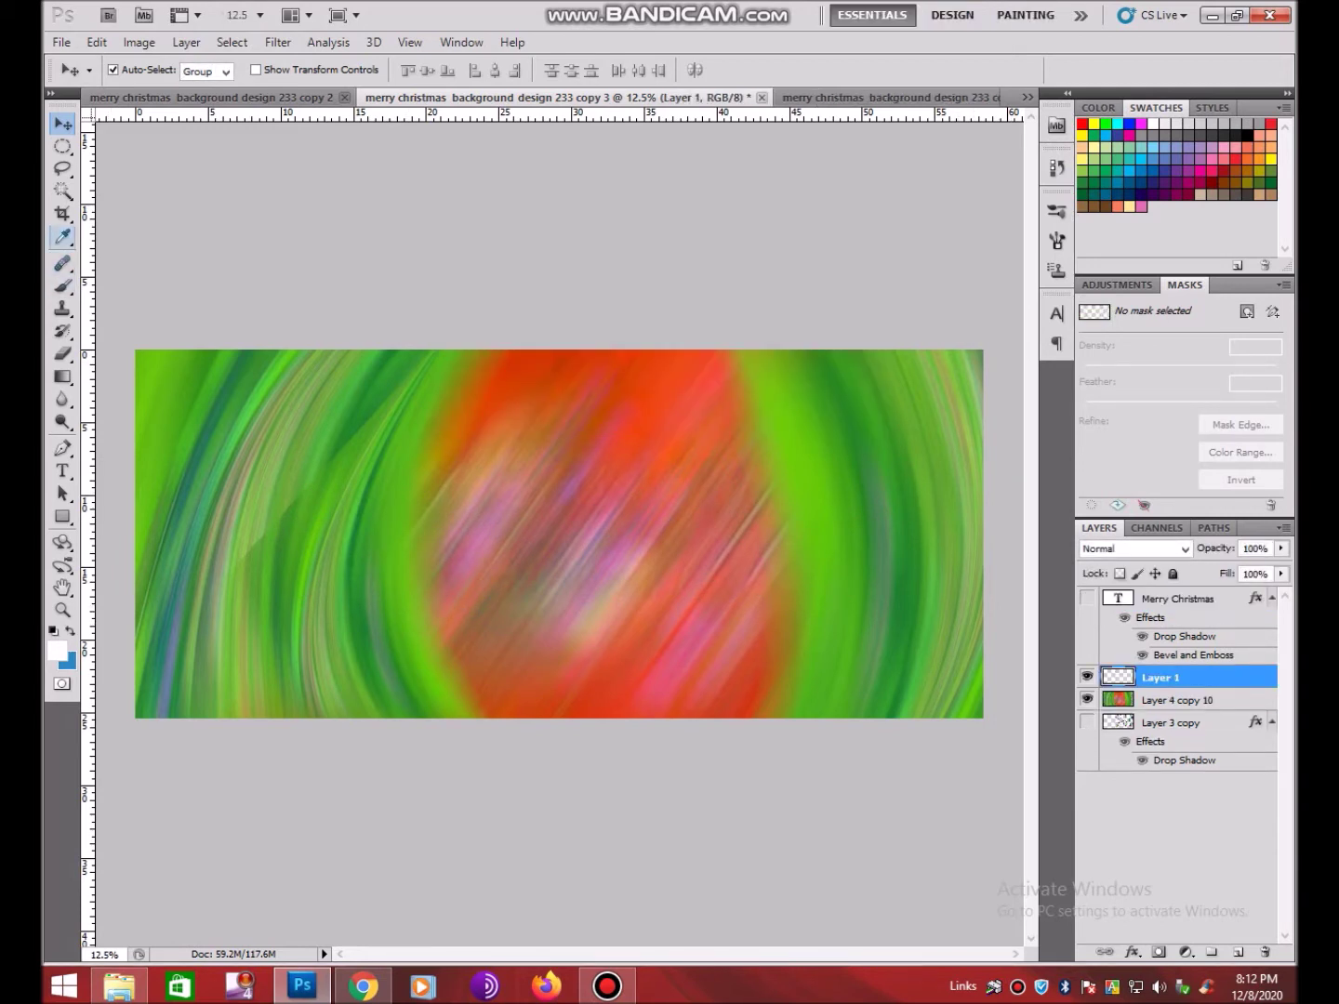
Draw a circular selection left of centre and fill it with a white radial gradient
click(62, 377)
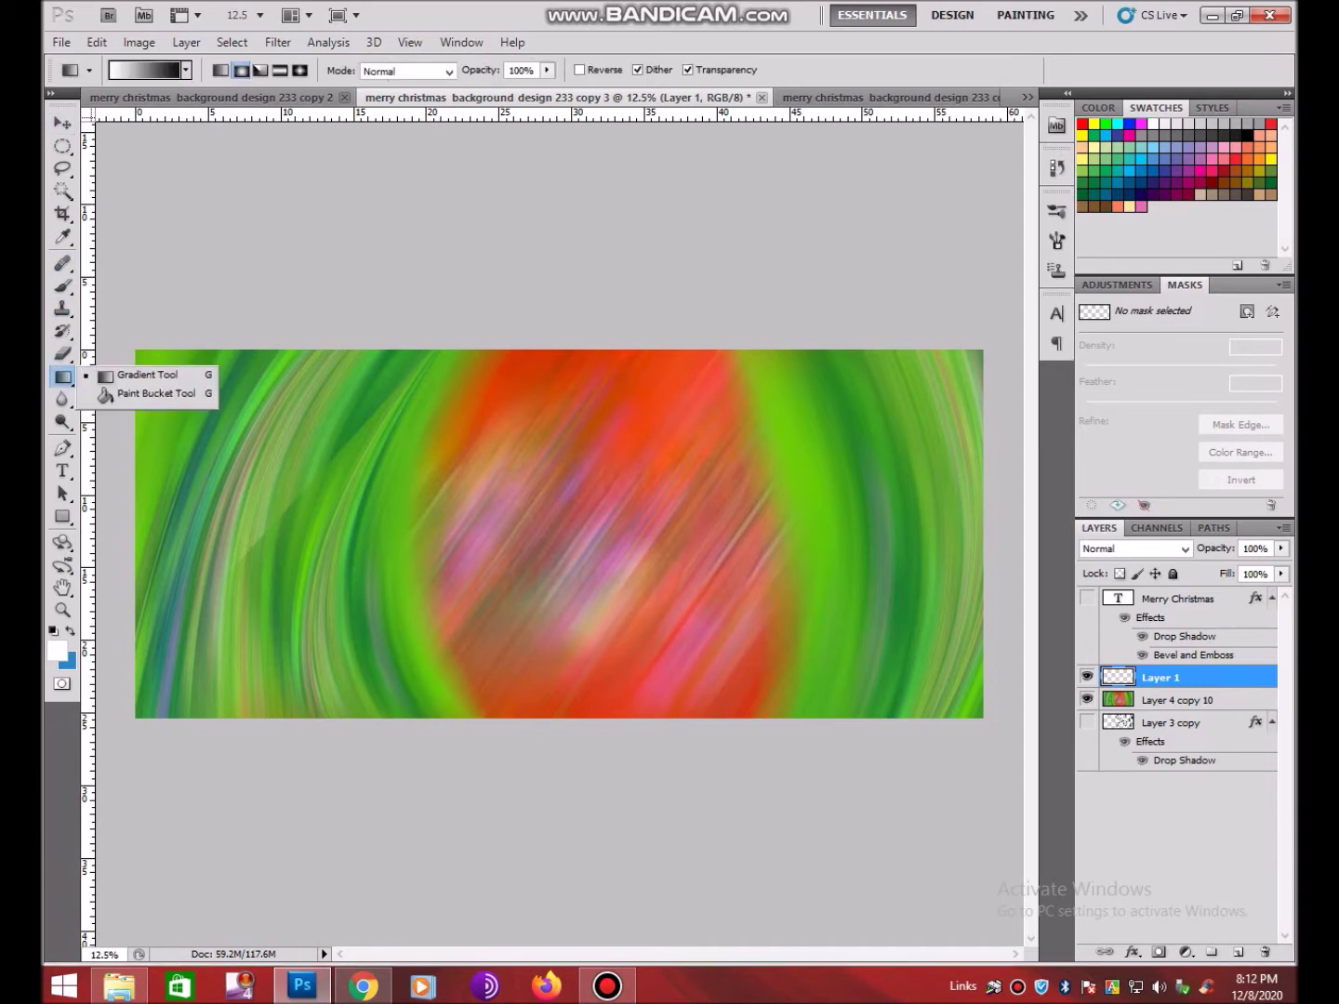
right_click(62, 146)
click(139, 162)
drag(384, 387, 570, 573)
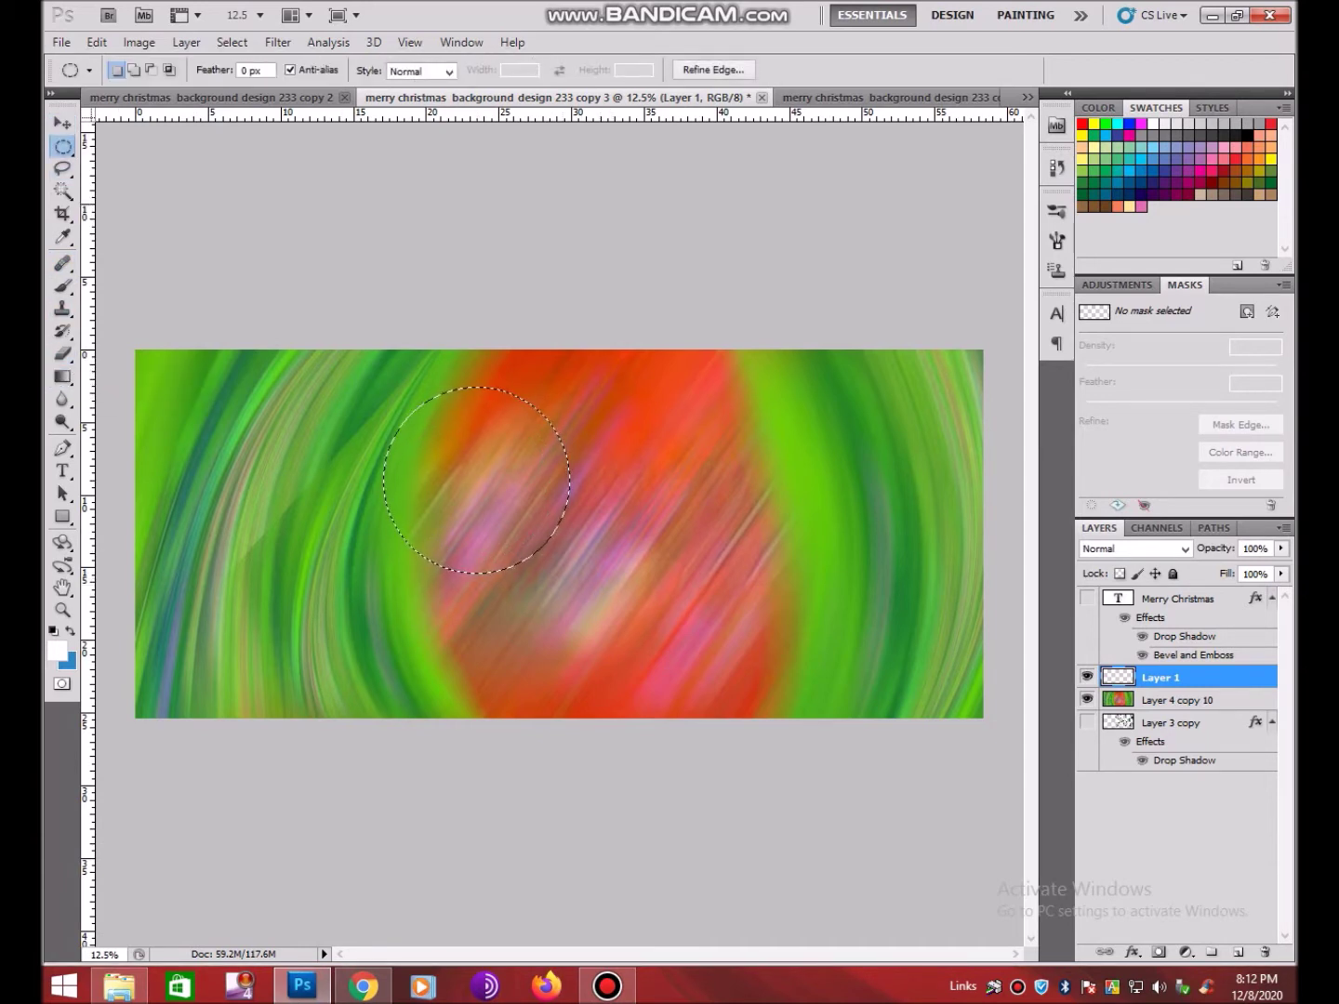
click(63, 376)
drag(477, 481, 606, 629)
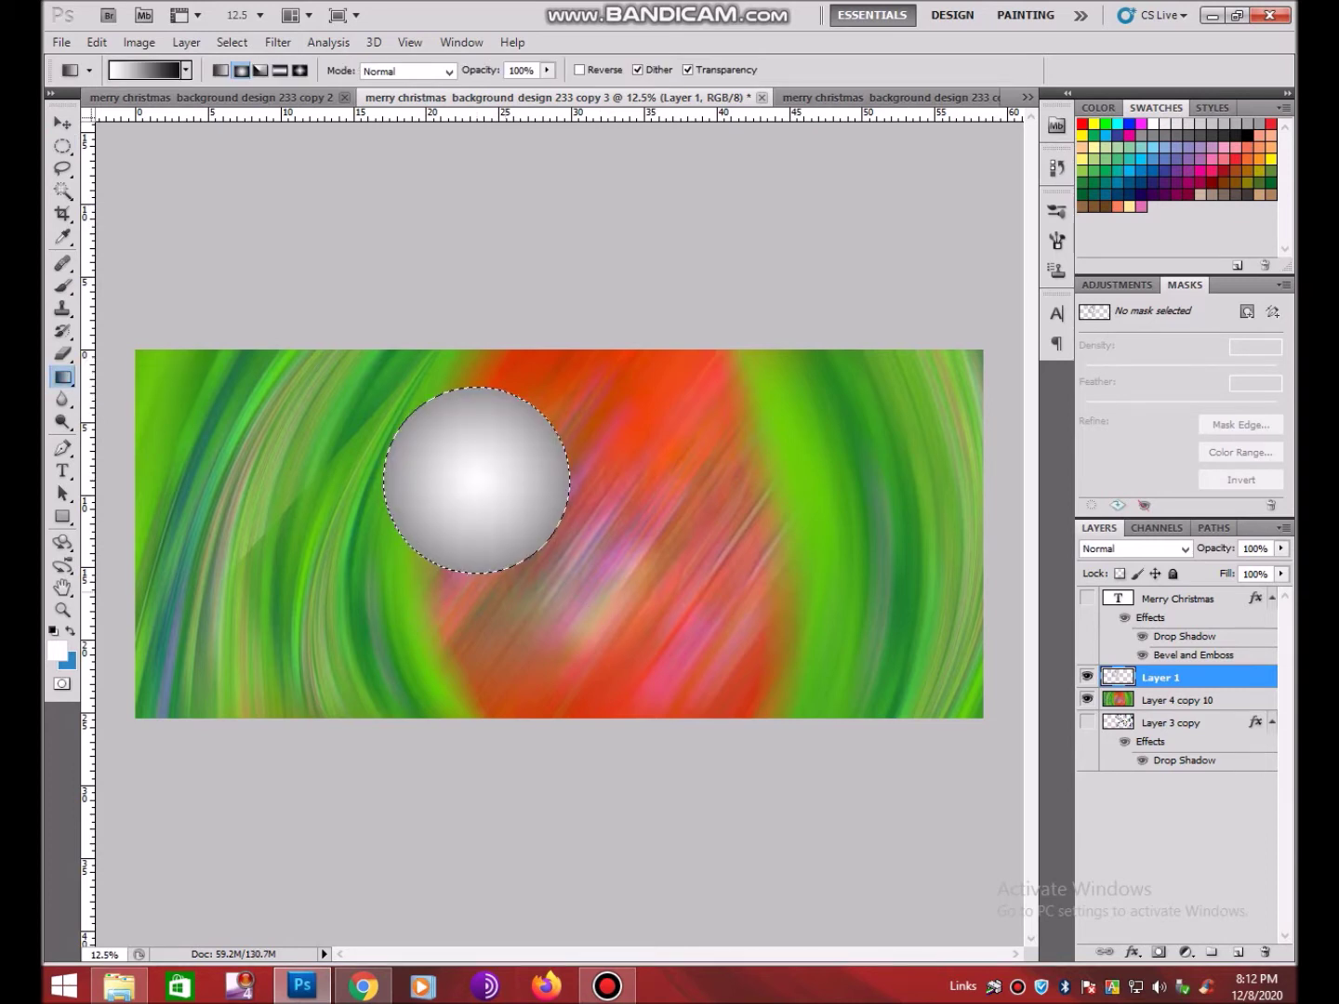
key(ctrl+d)
Set Layer 1 to Color Dodge and redraw a smaller radial glow inside the circle
click(1134, 549)
click(1134, 229)
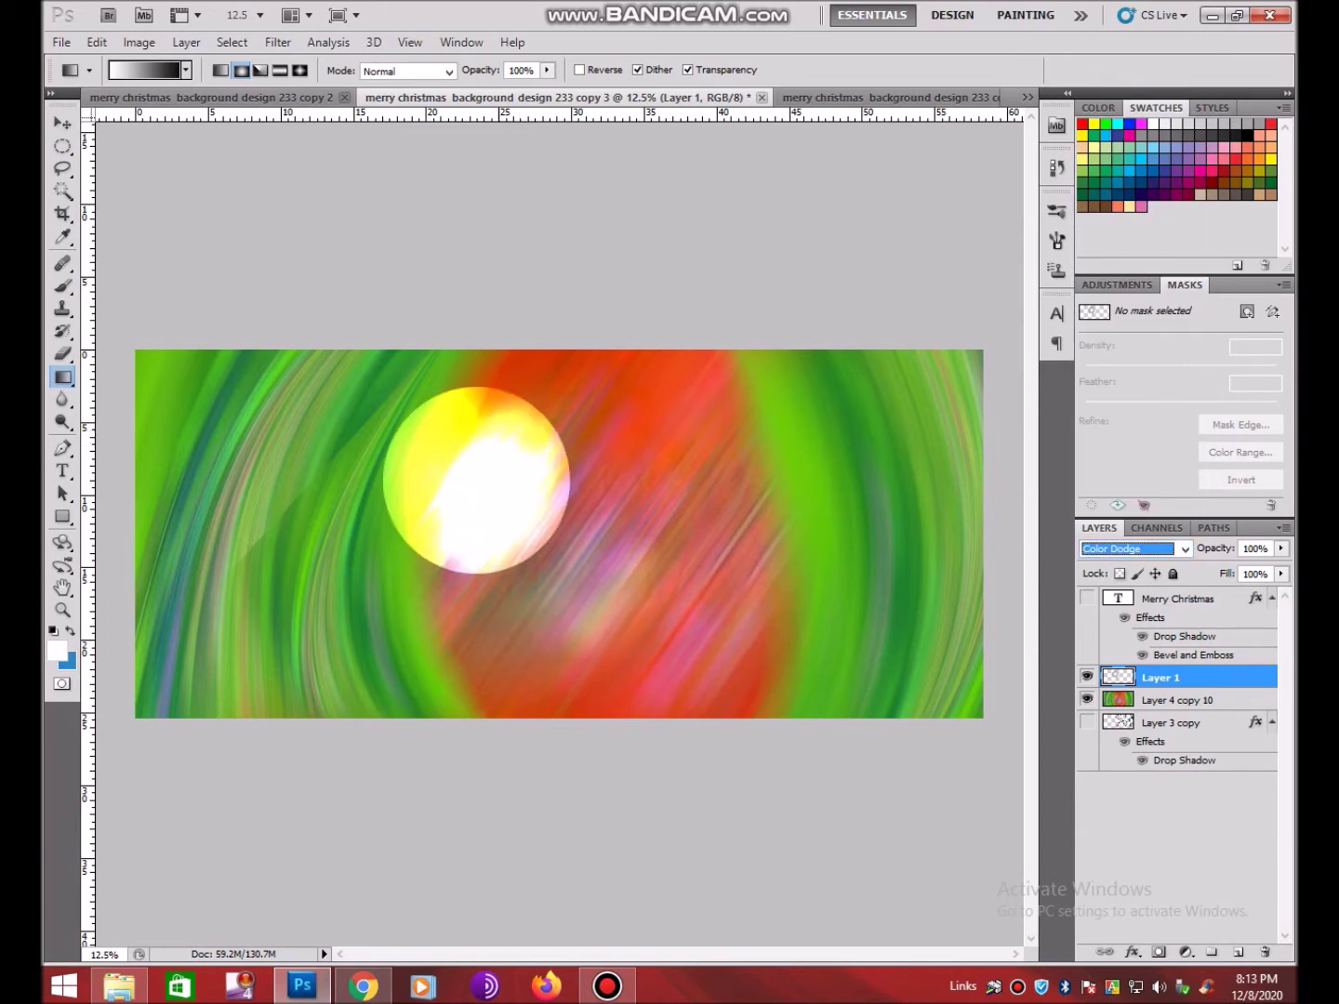
key(ctrl+shift+d)
key(Escape)
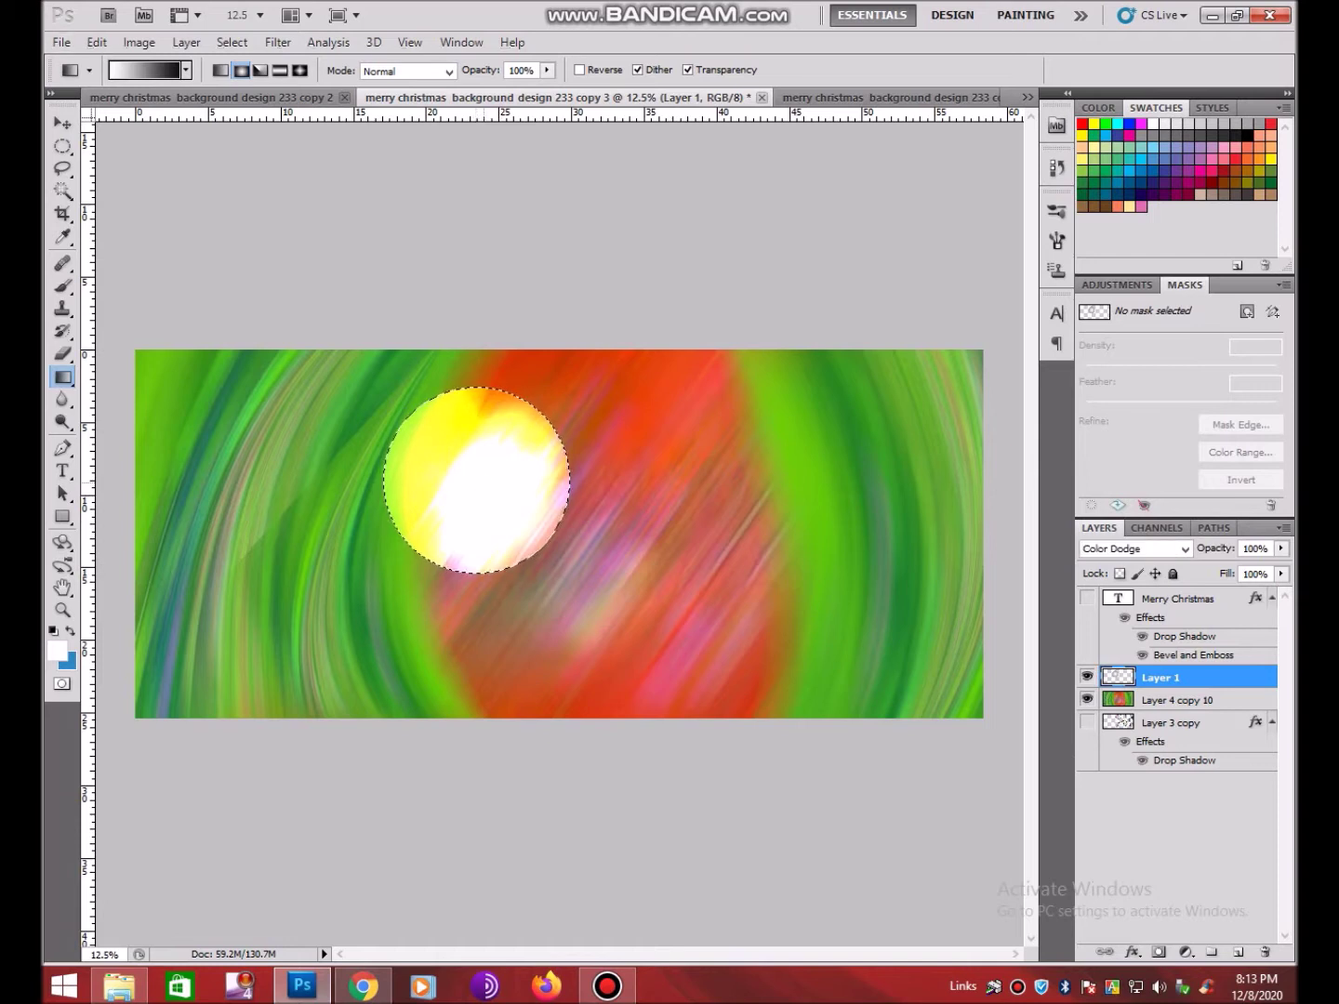
drag(483, 483, 521, 519)
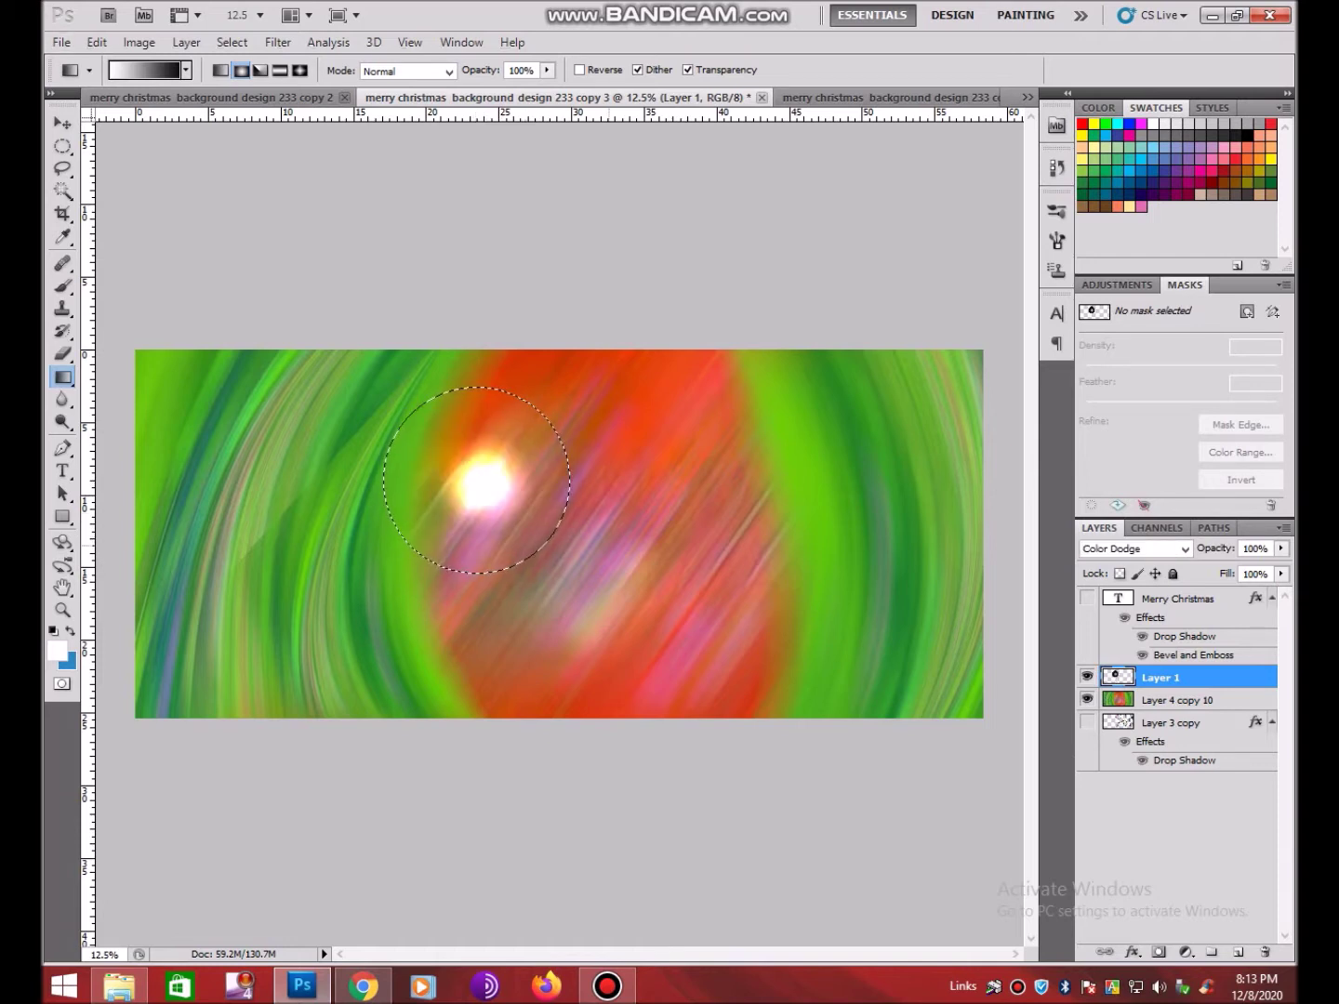
key(ctrl+d)
click(62, 123)
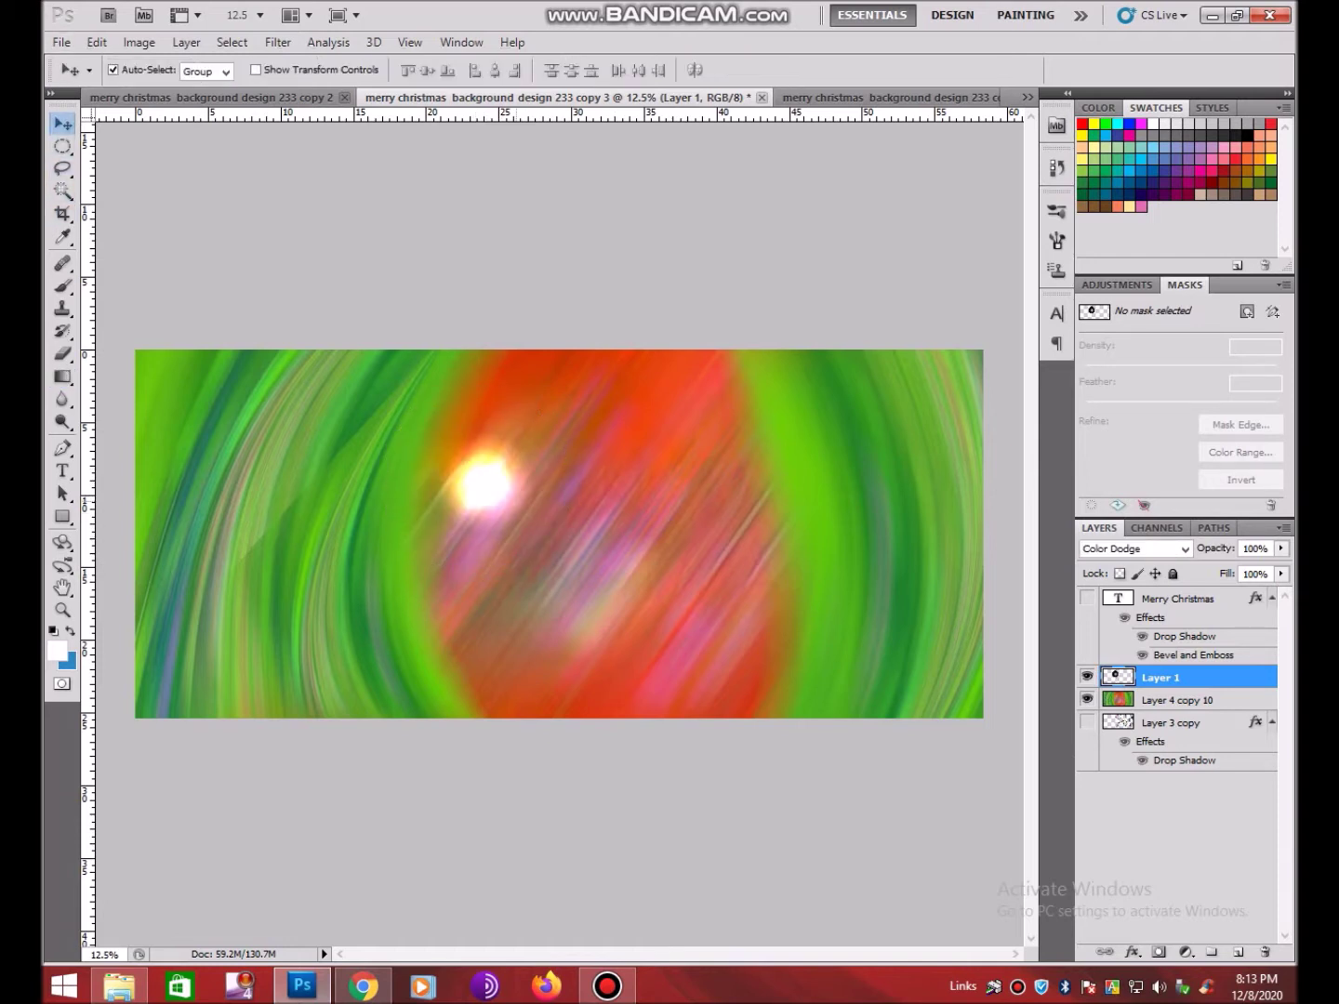
Move the white Color Dodge glow slightly lower on the banner
drag(484, 483, 465, 563)
key(ctrl+t)
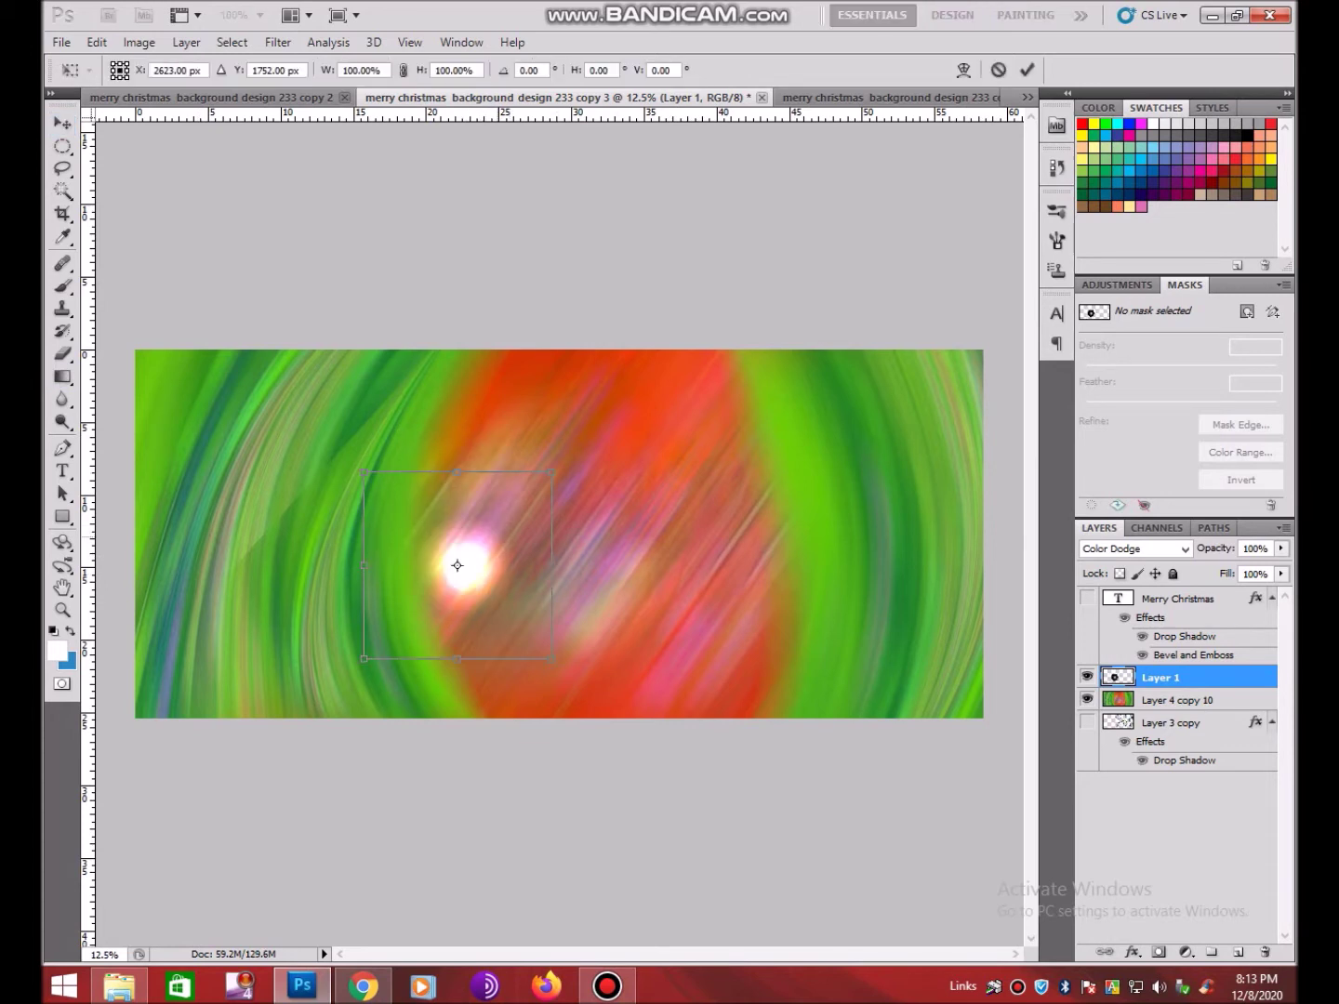
key(Return)
Copy the glow to the lower right and transform it into a slim, rotated streak
mouse_move(462, 562)
mouse_down()
mouse_move(865, 559)
mouse_move(853, 696)
mouse_up()
key(alt)
key(ctrl+t)
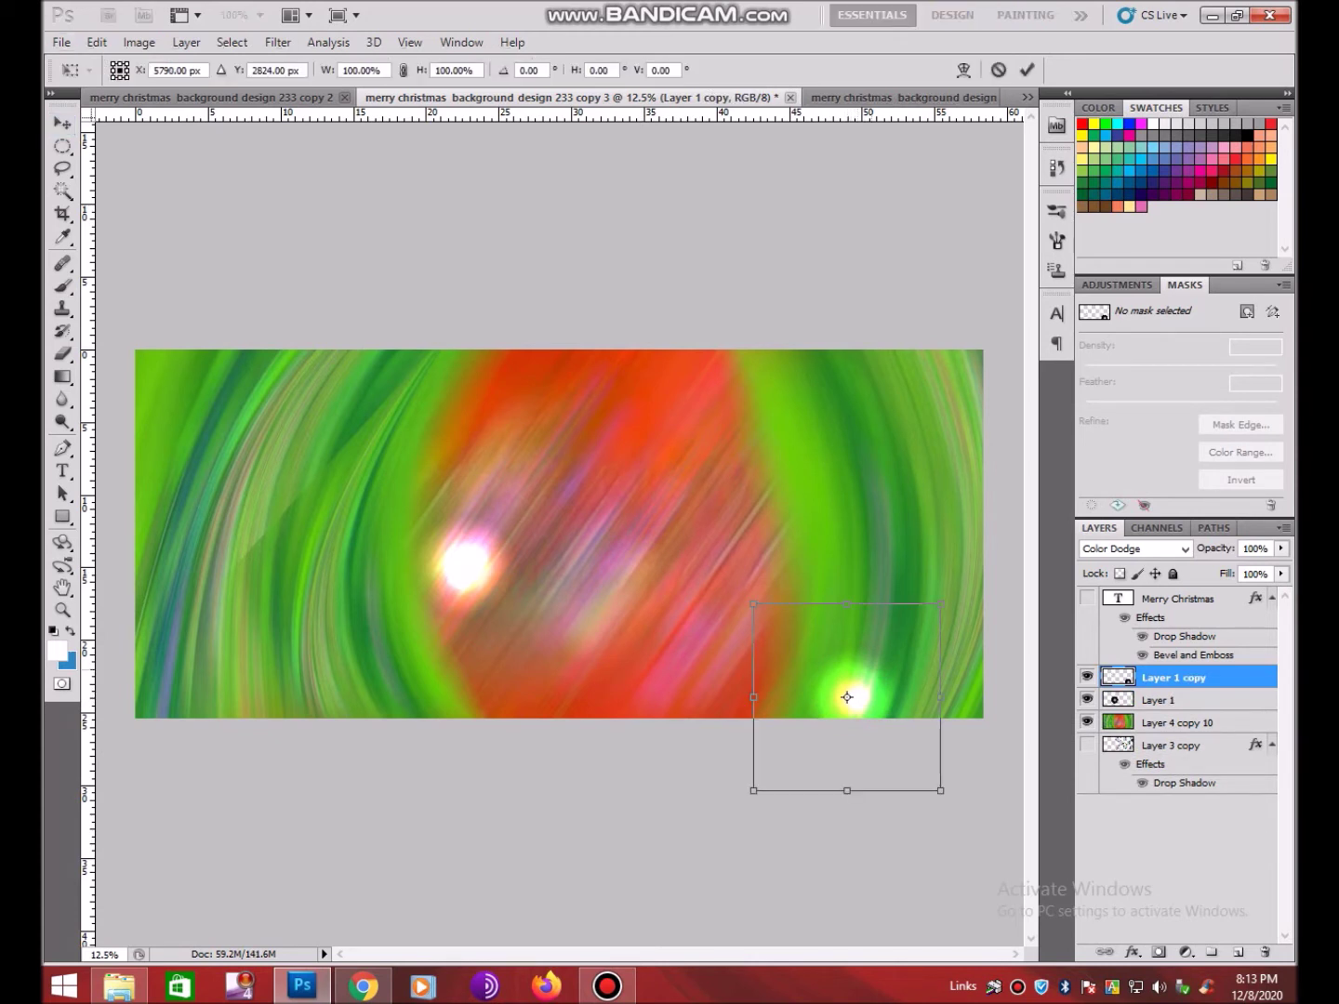
mouse_move(847, 693)
mouse_down()
mouse_move(840, 553)
mouse_move(885, 565)
mouse_up()
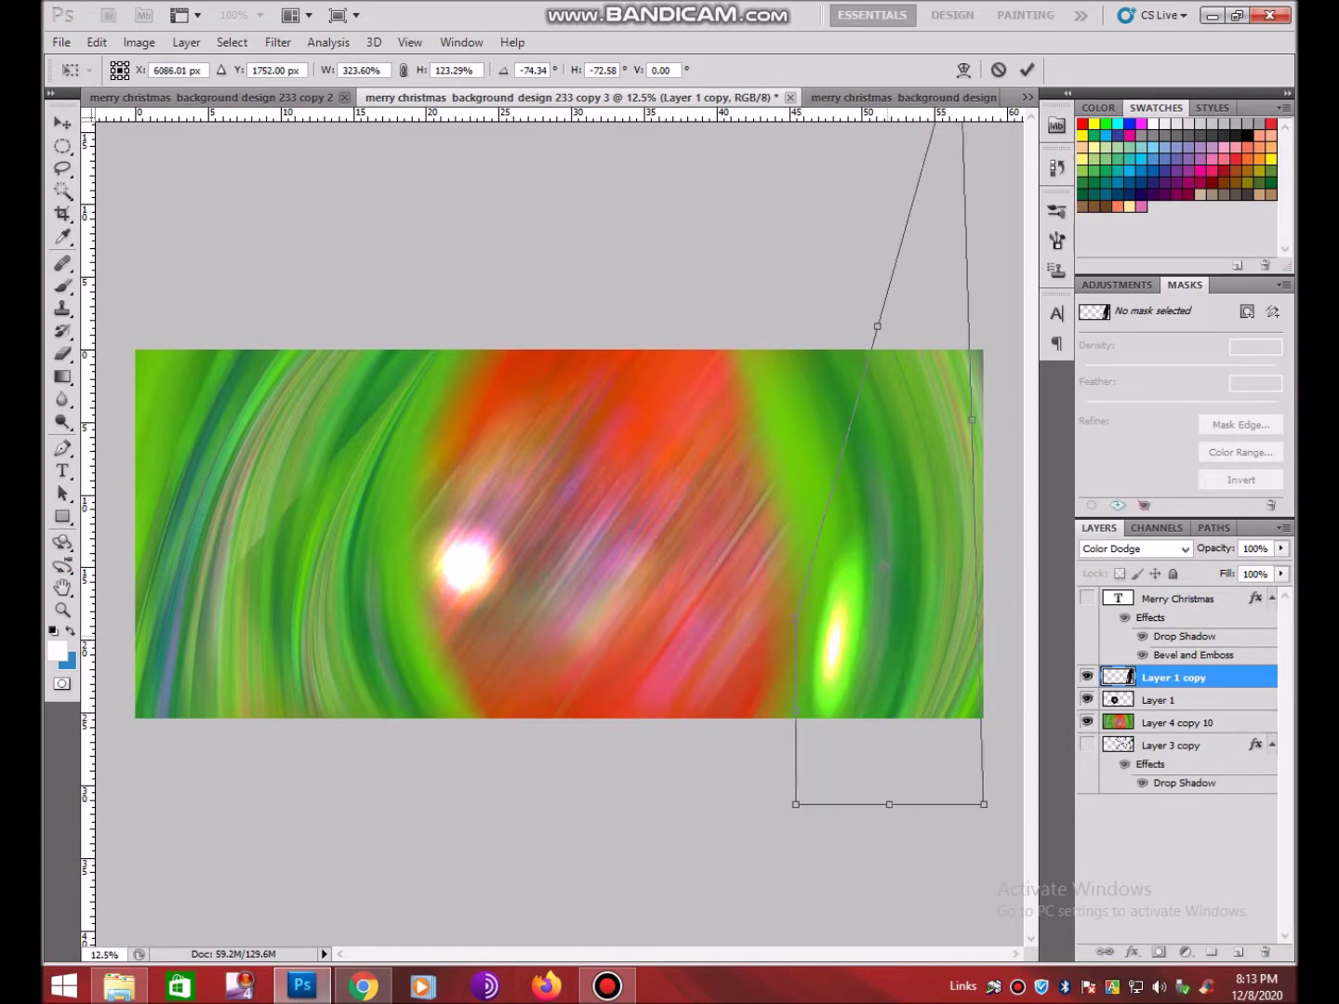
drag(1000, 558, 800, 647)
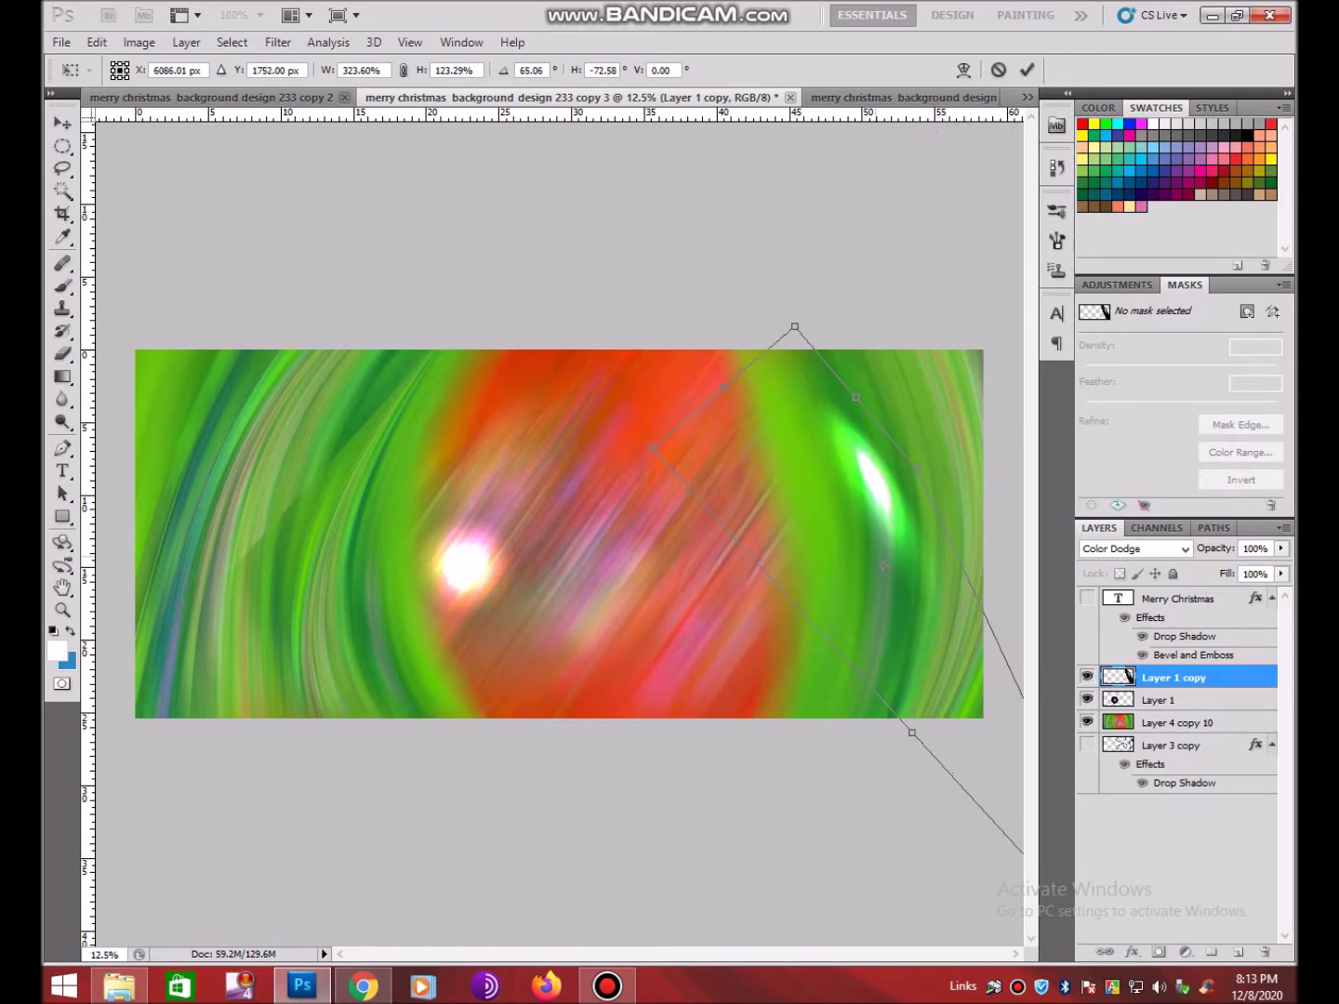
drag(986, 604, 930, 771)
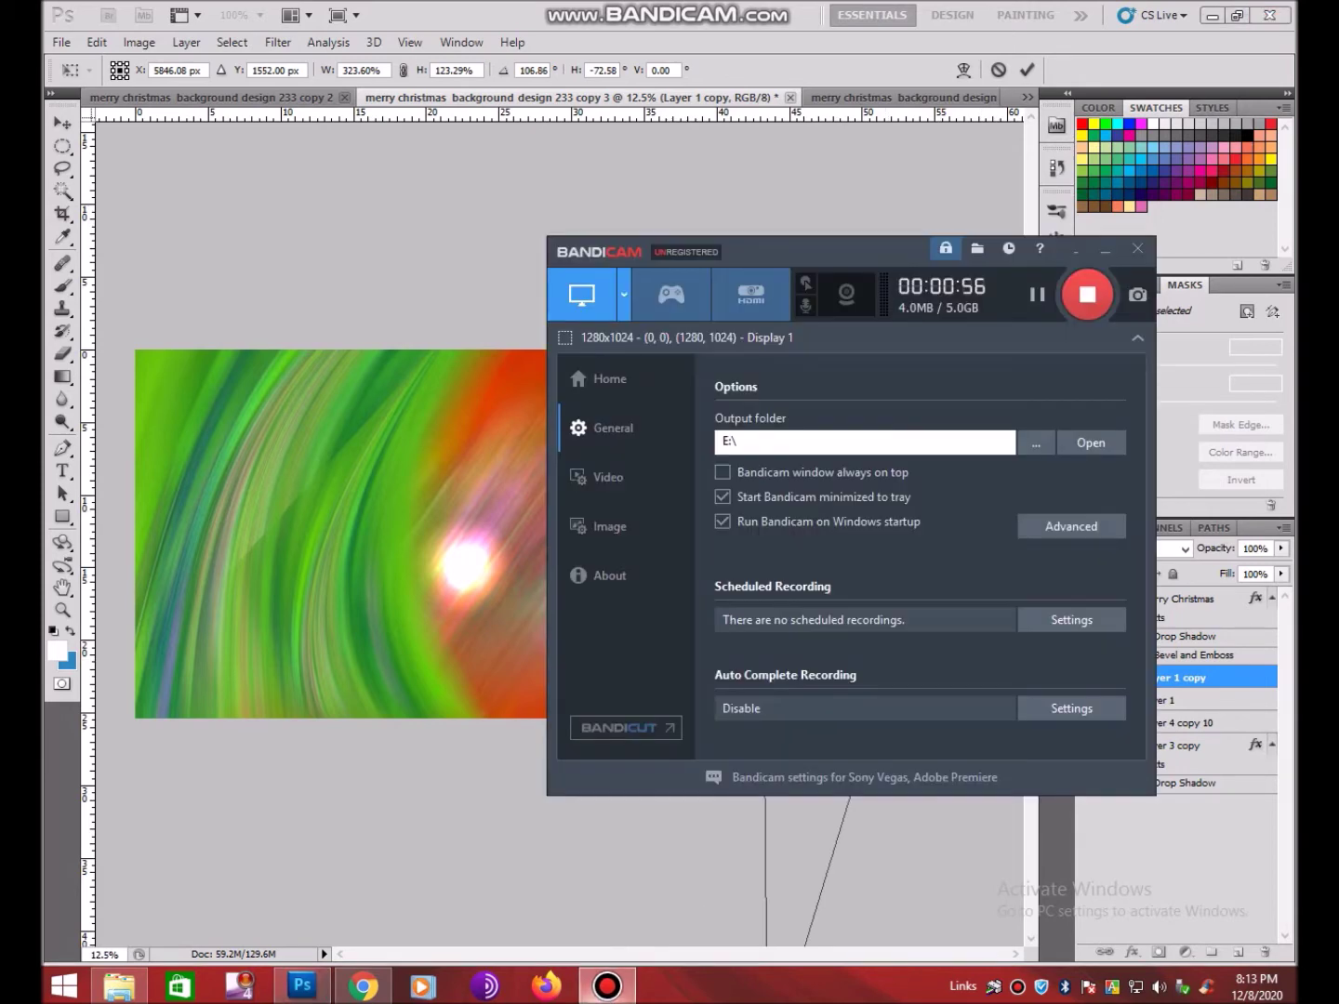
drag(854, 483, 858, 530)
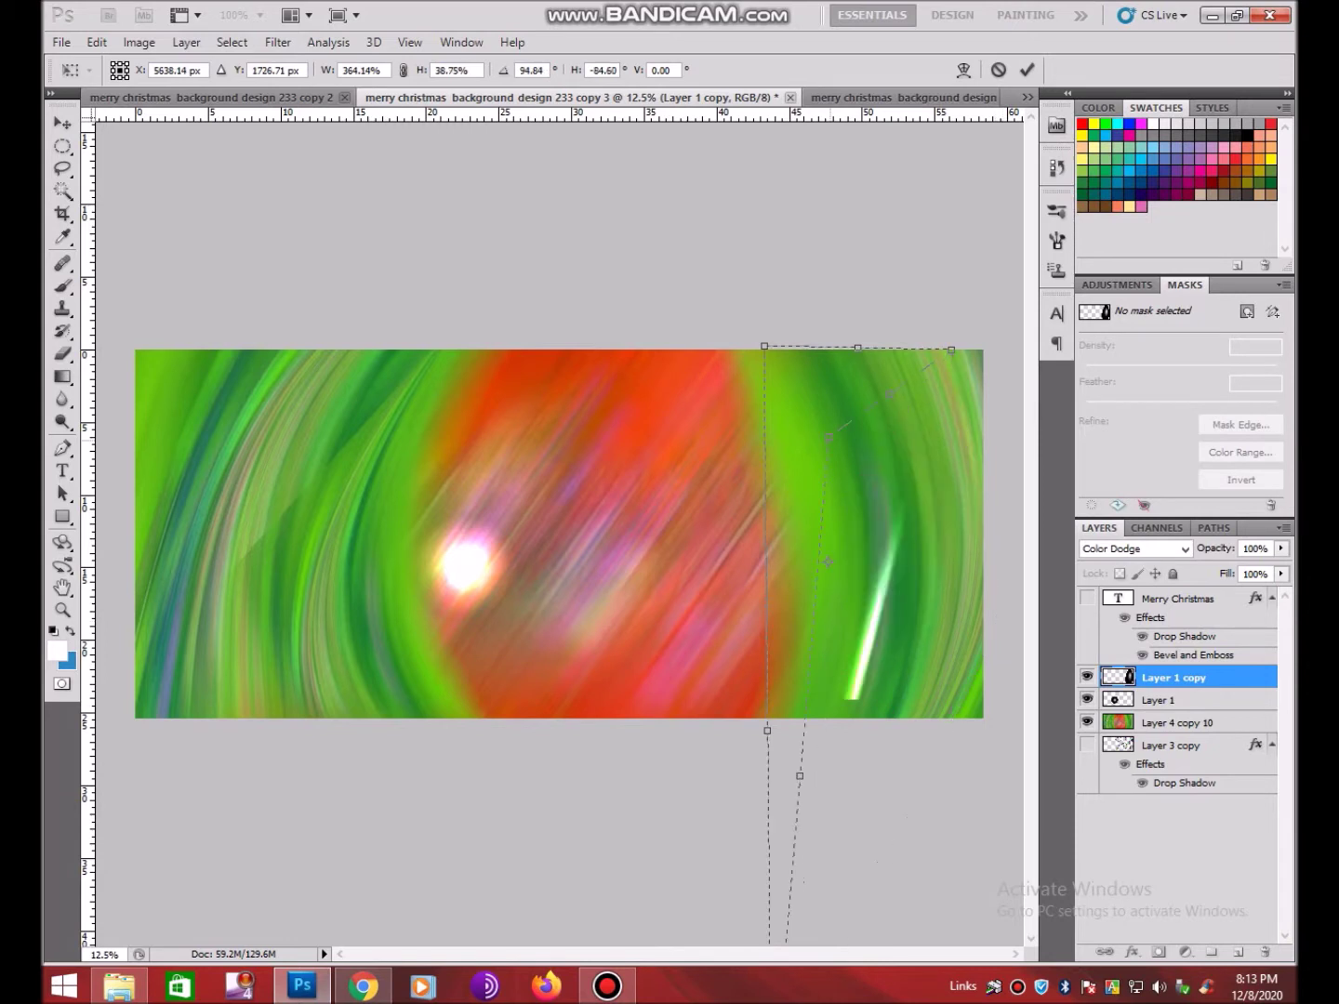
drag(823, 944, 814, 944)
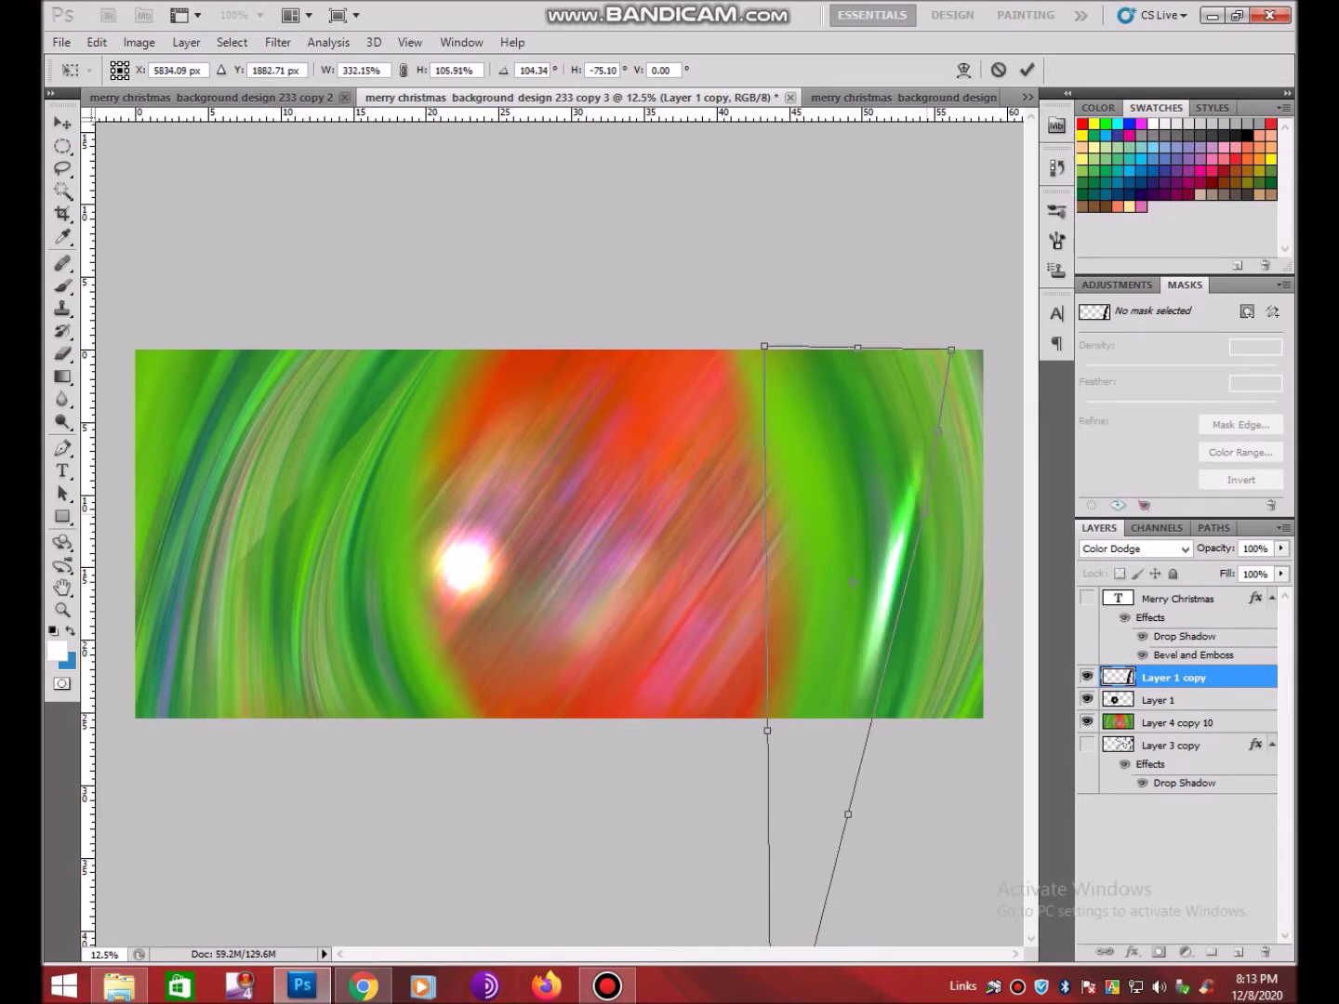
key(Return)
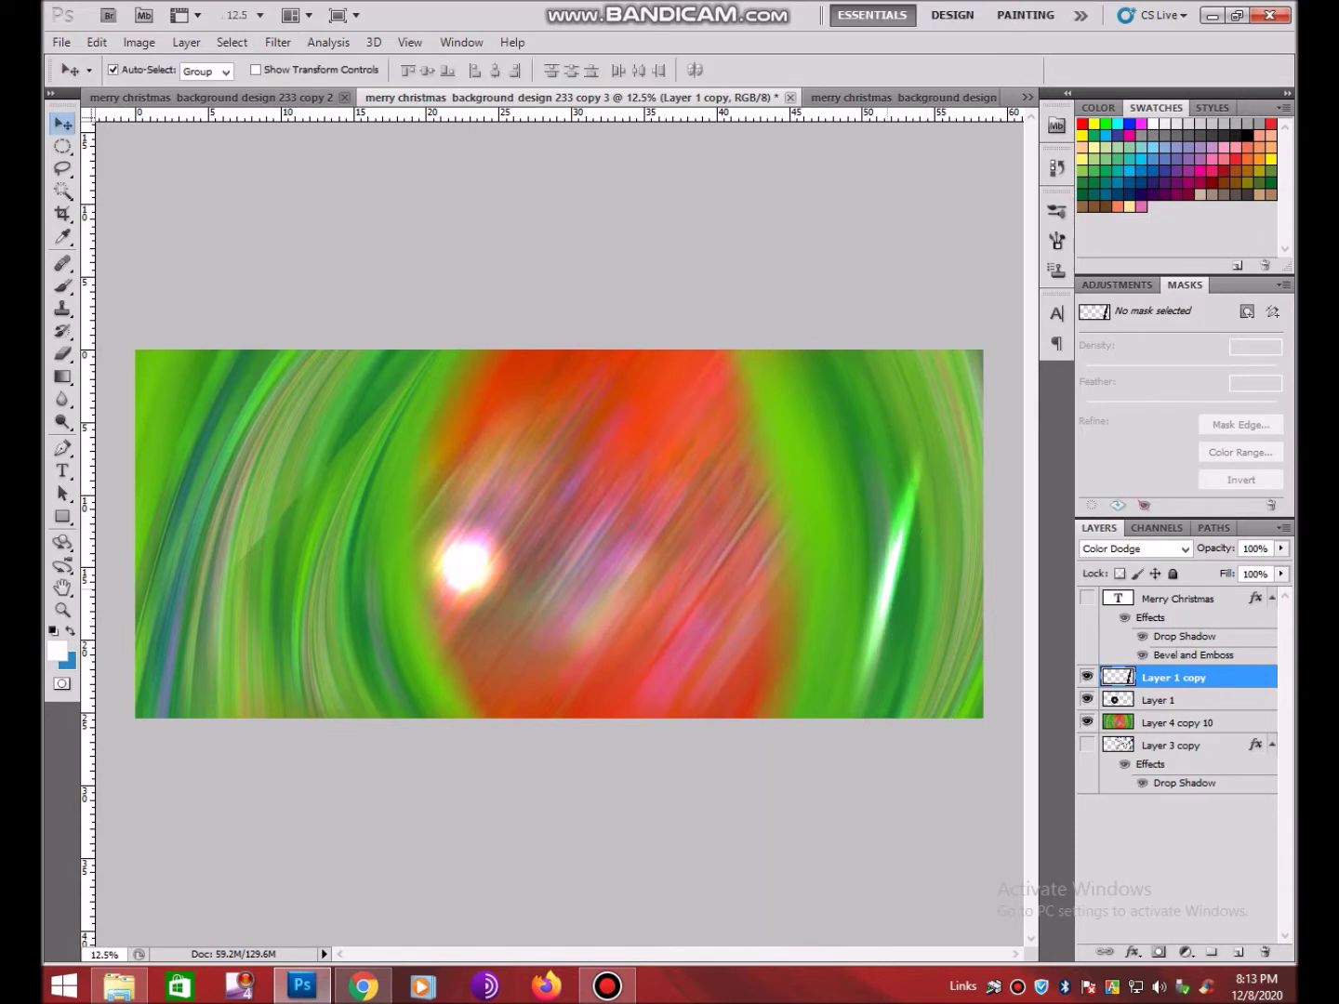
Check Bandicam's Video settings, then move the Layer 1 white flare to the banner's centre
click(606, 986)
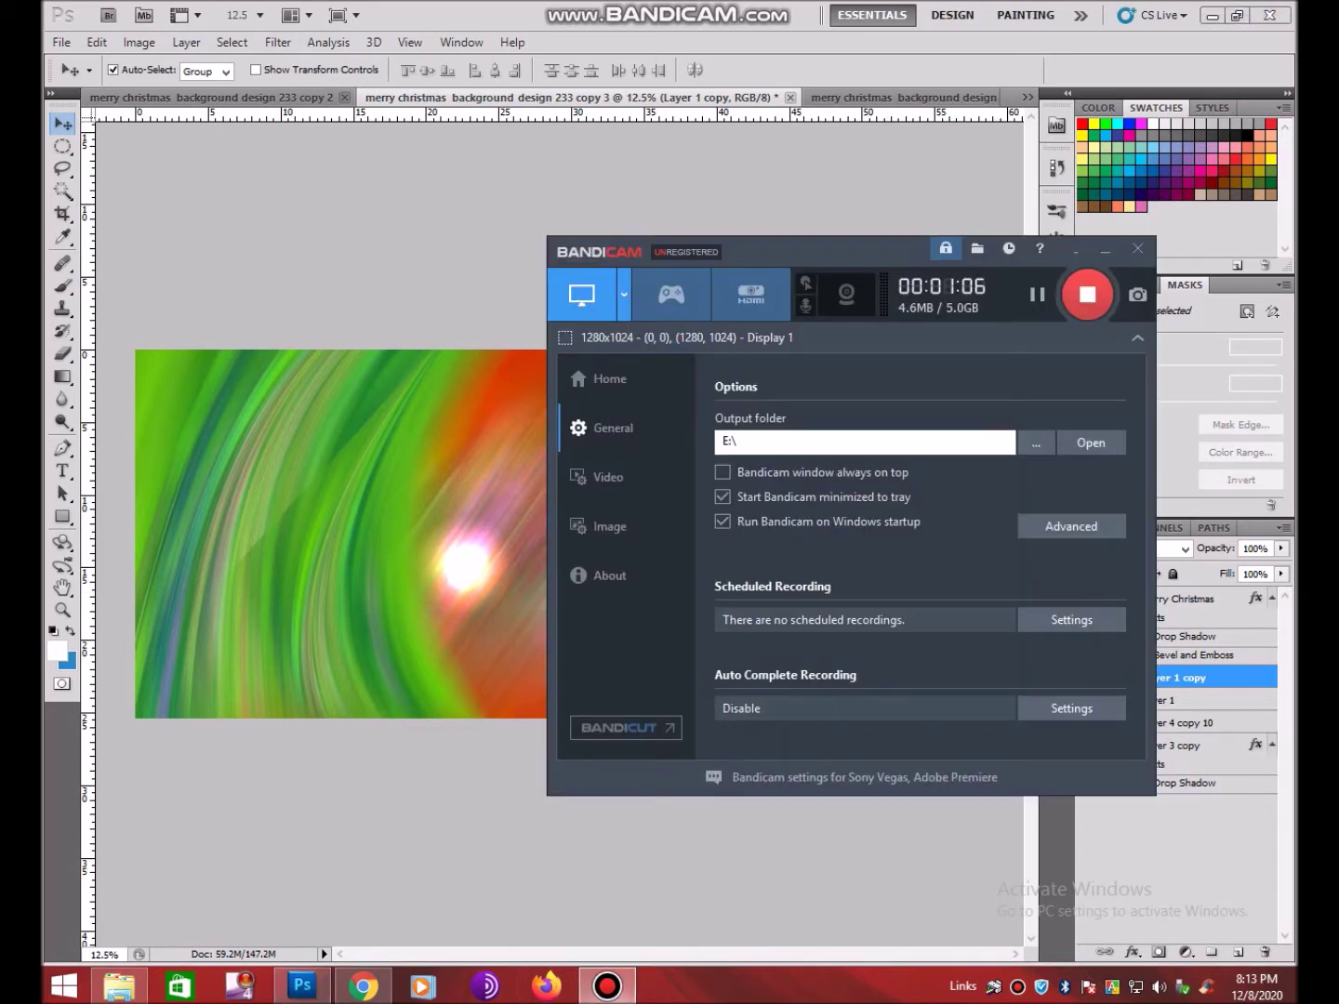
click(608, 477)
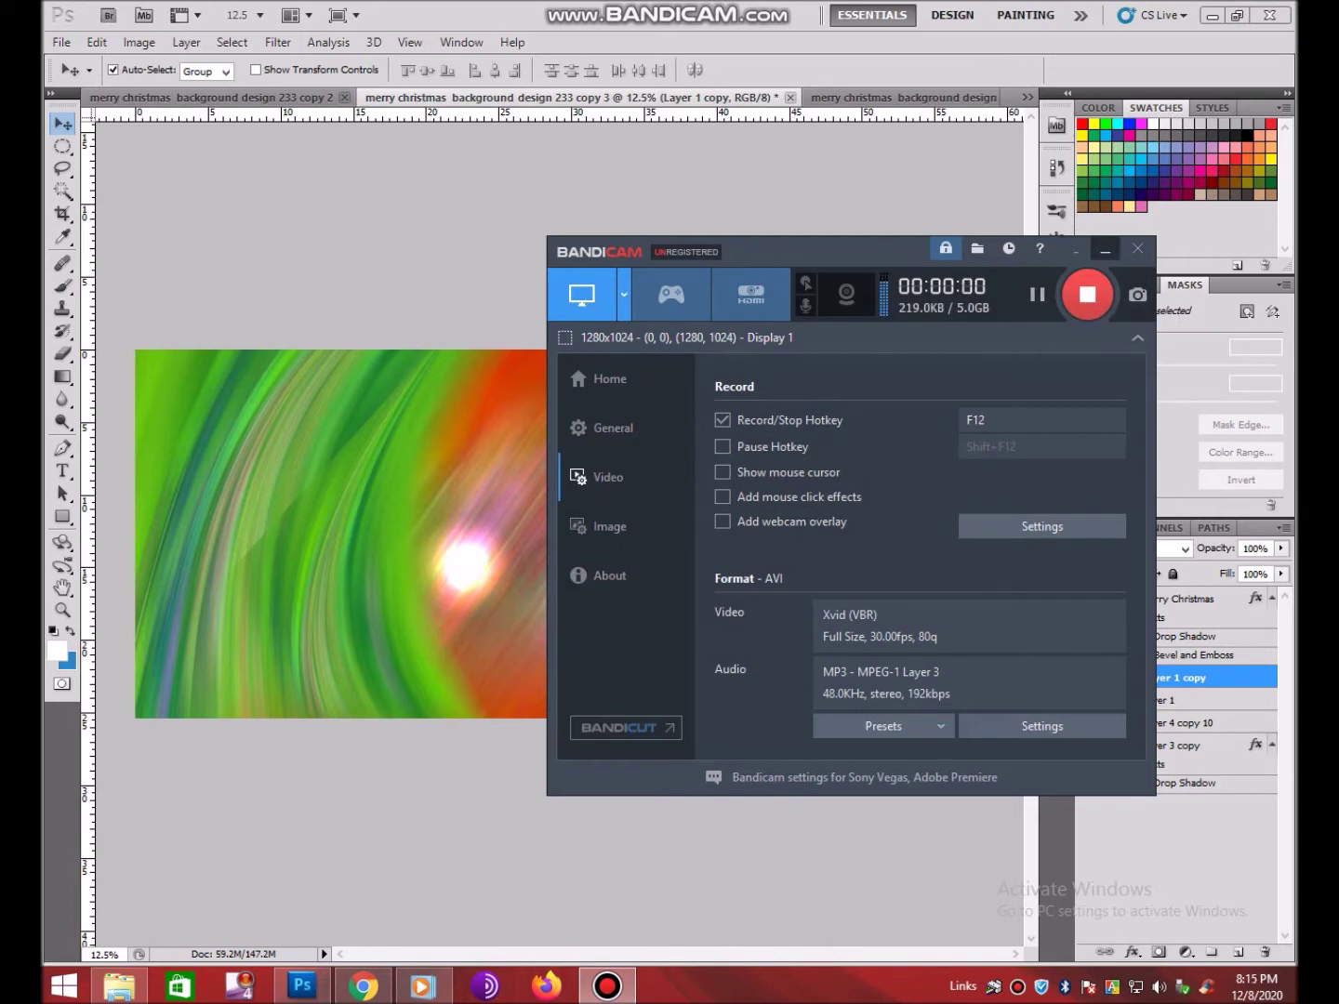
click(1105, 248)
mouse_move(465, 560)
mouse_down()
mouse_move(569, 554)
mouse_move(598, 519)
mouse_move(622, 550)
mouse_move(600, 586)
mouse_move(505, 625)
mouse_move(614, 572)
mouse_move(638, 586)
mouse_up()
click(1088, 699)
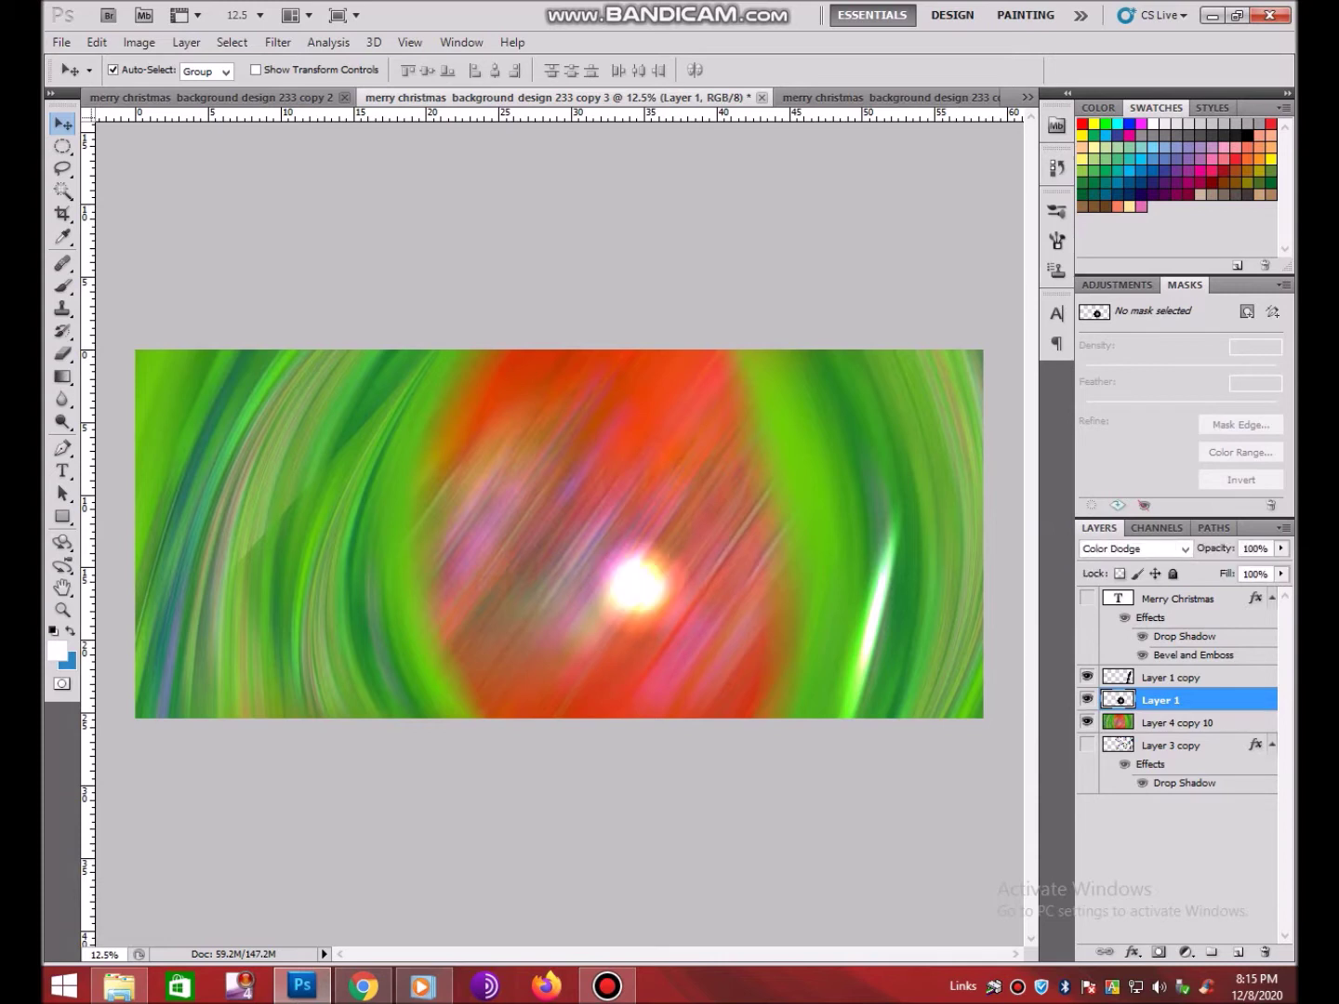
Reposition the streak and white glow so the glow sits at the streak's lower end
click(1087, 677)
drag(865, 633, 823, 584)
mouse_move(638, 585)
mouse_down()
mouse_move(763, 507)
mouse_move(859, 469)
mouse_move(855, 437)
mouse_move(846, 455)
mouse_move(864, 437)
mouse_move(617, 507)
mouse_up()
mouse_move(837, 516)
mouse_down()
mouse_move(647, 525)
mouse_move(642, 549)
mouse_move(739, 532)
mouse_up()
mouse_move(616, 506)
mouse_down()
mouse_move(795, 519)
mouse_move(846, 586)
mouse_up()
drag(744, 530, 841, 521)
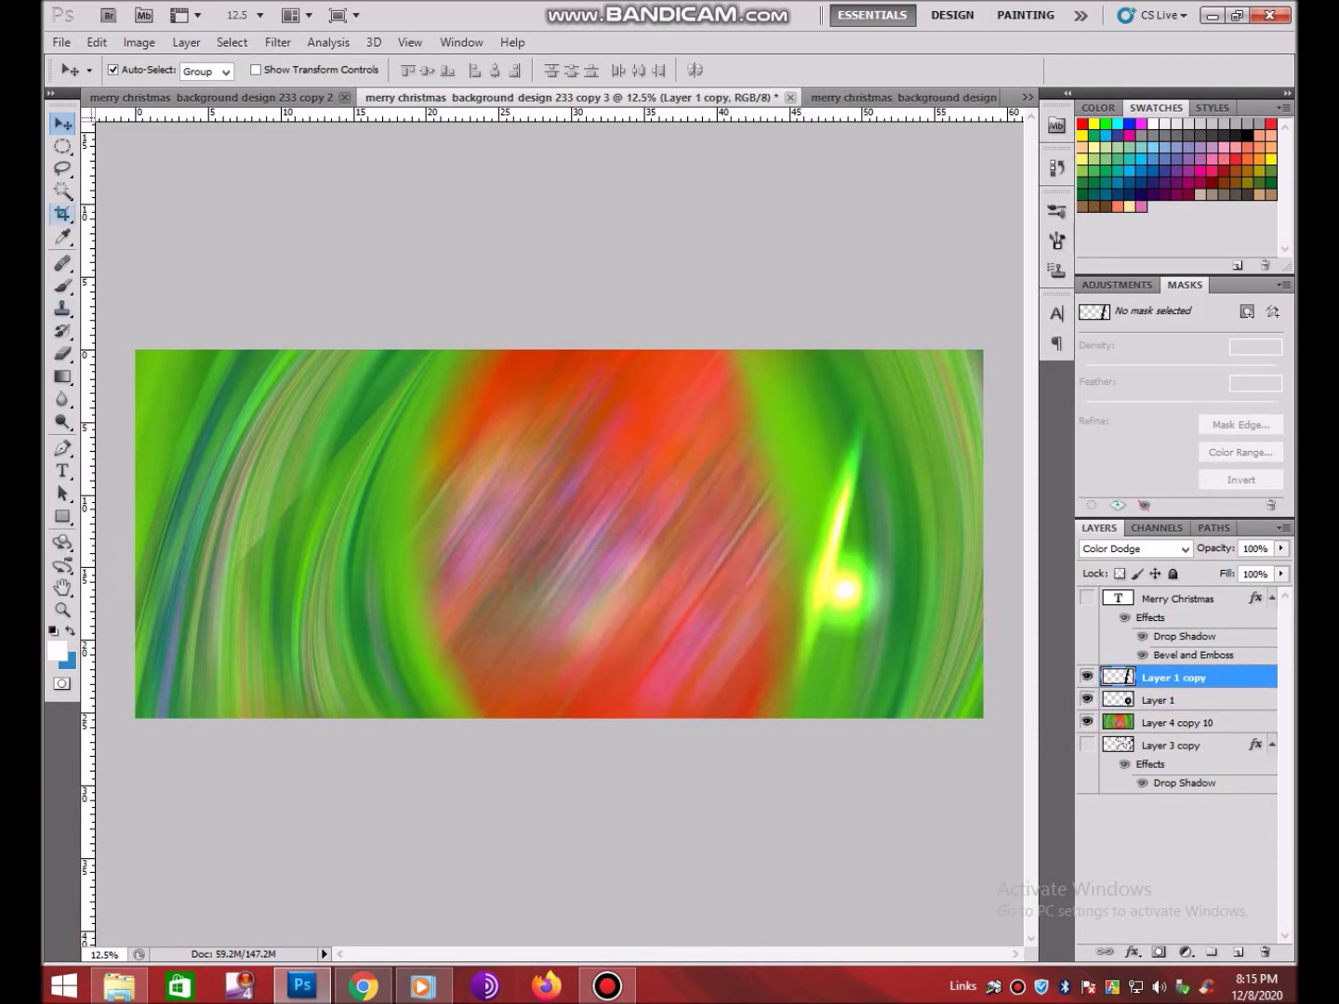
click(62, 146)
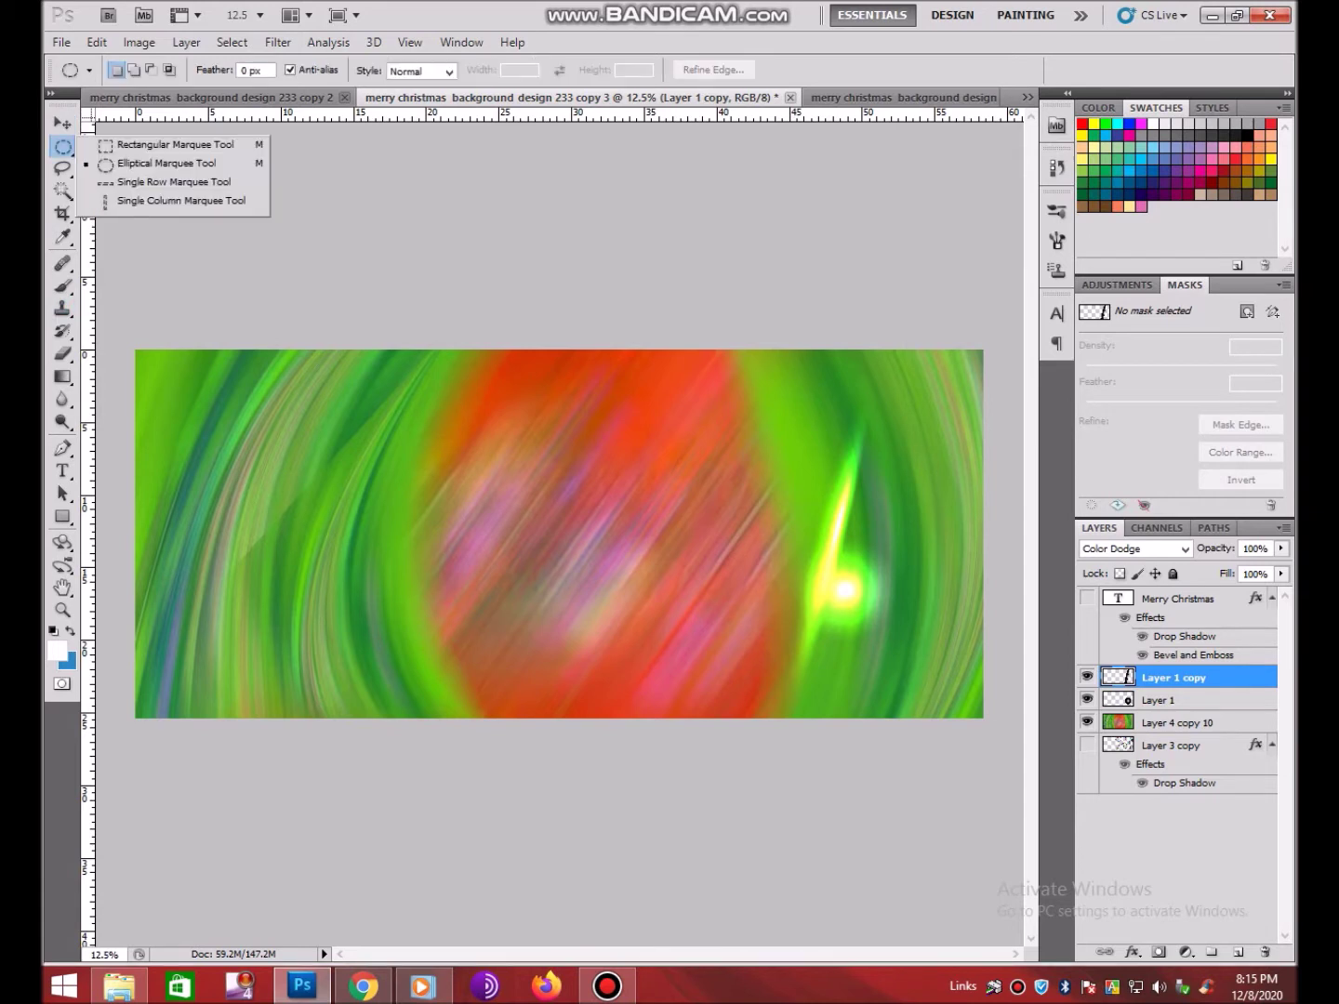
On a new layer, fill a small circle left of centre with a white-to-black radial gradient
key(ctrl+shift+n)
key(Return)
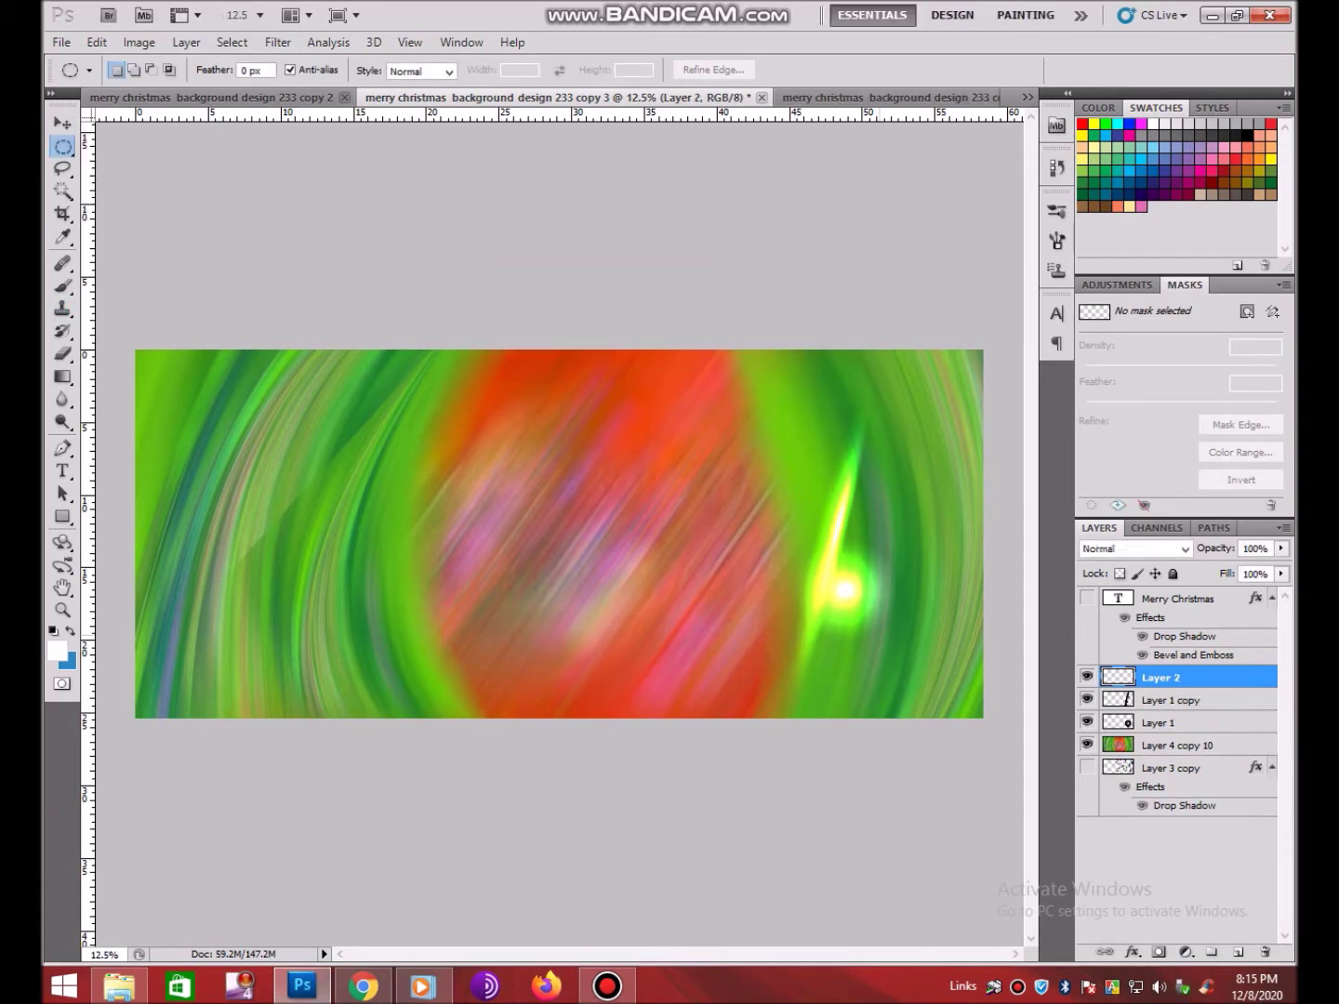
drag(562, 545, 563, 547)
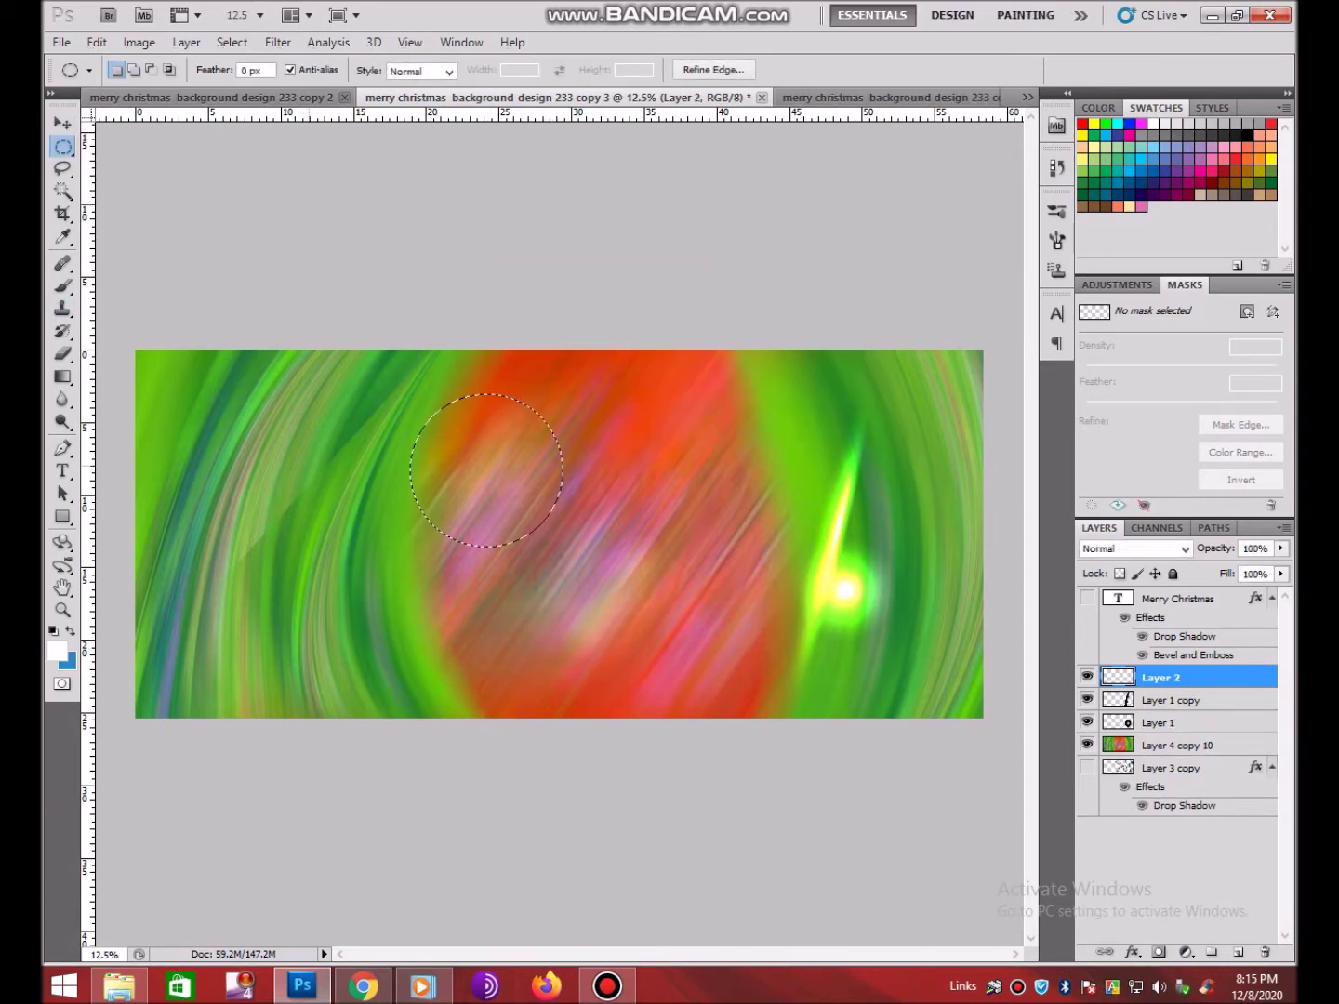
click(62, 377)
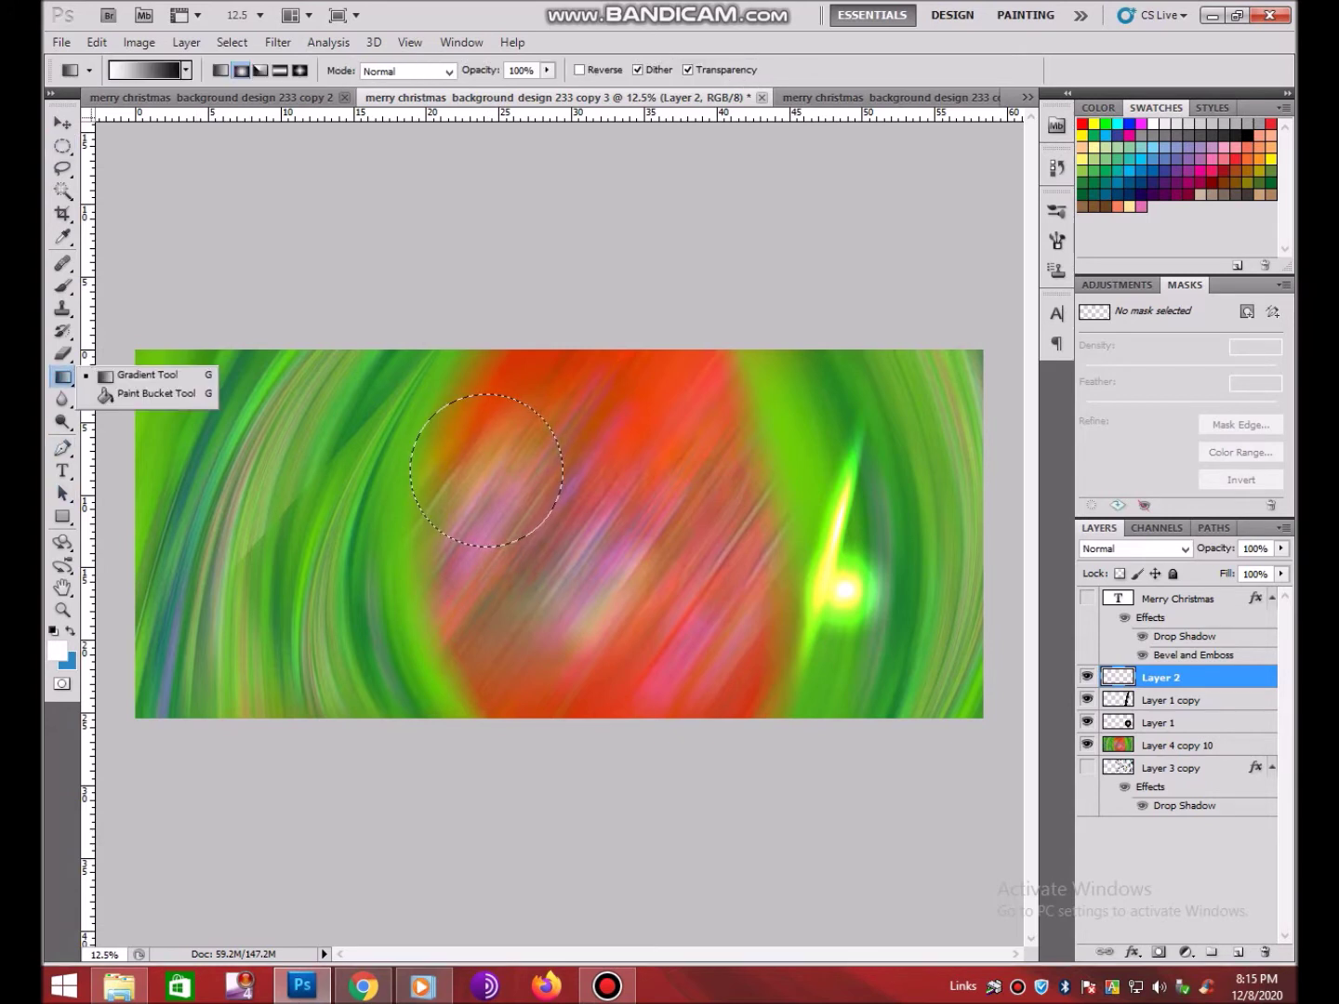
click(147, 375)
drag(517, 500, 485, 471)
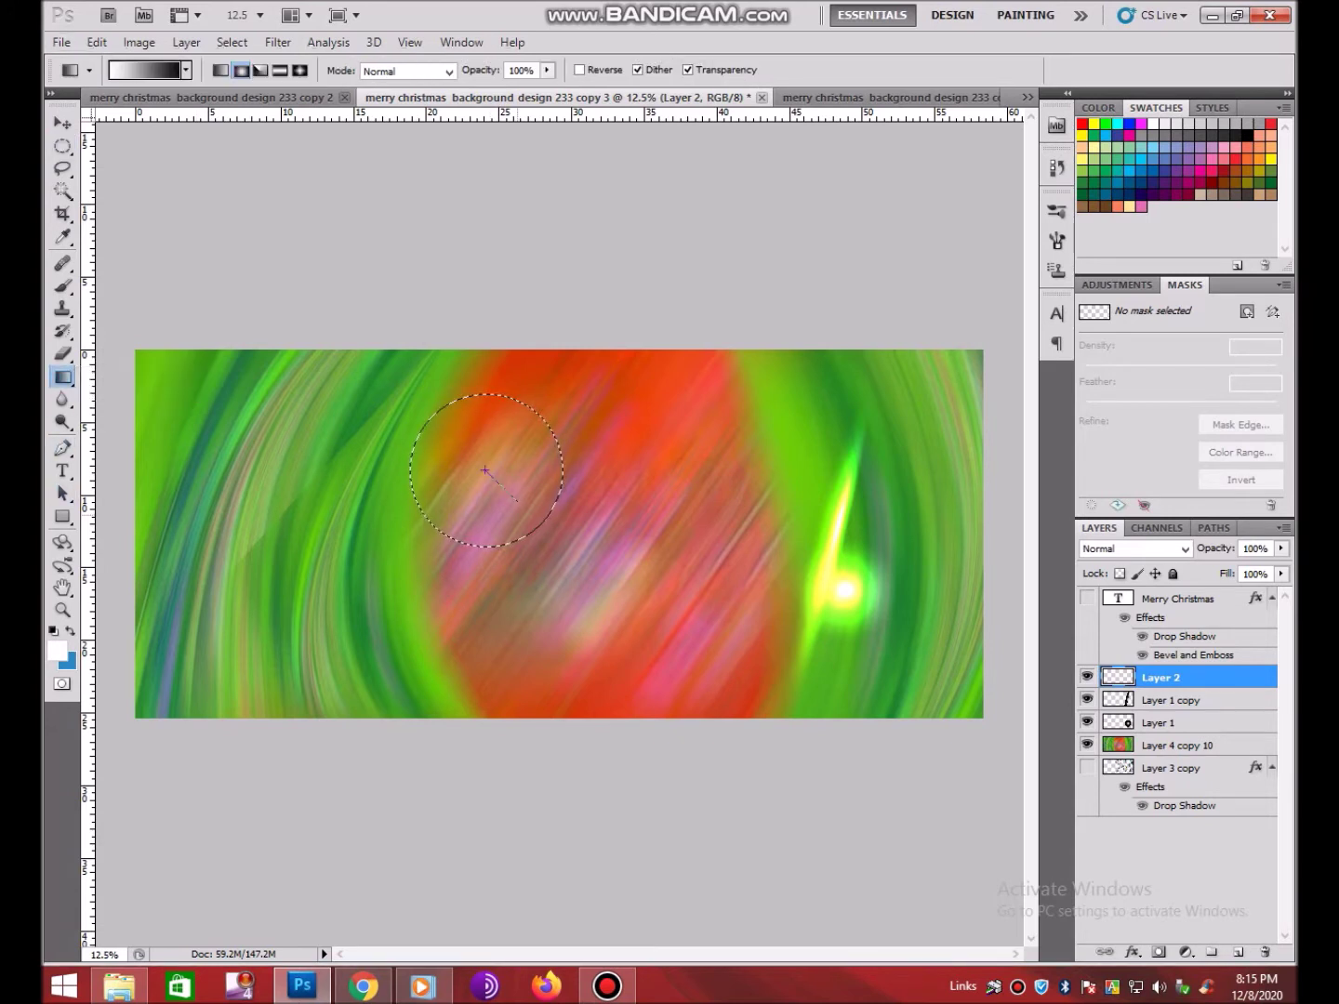
Set the gradient circle's blend mode to Color Dodge, deselect, and hide the earlier flare layers
click(1135, 549)
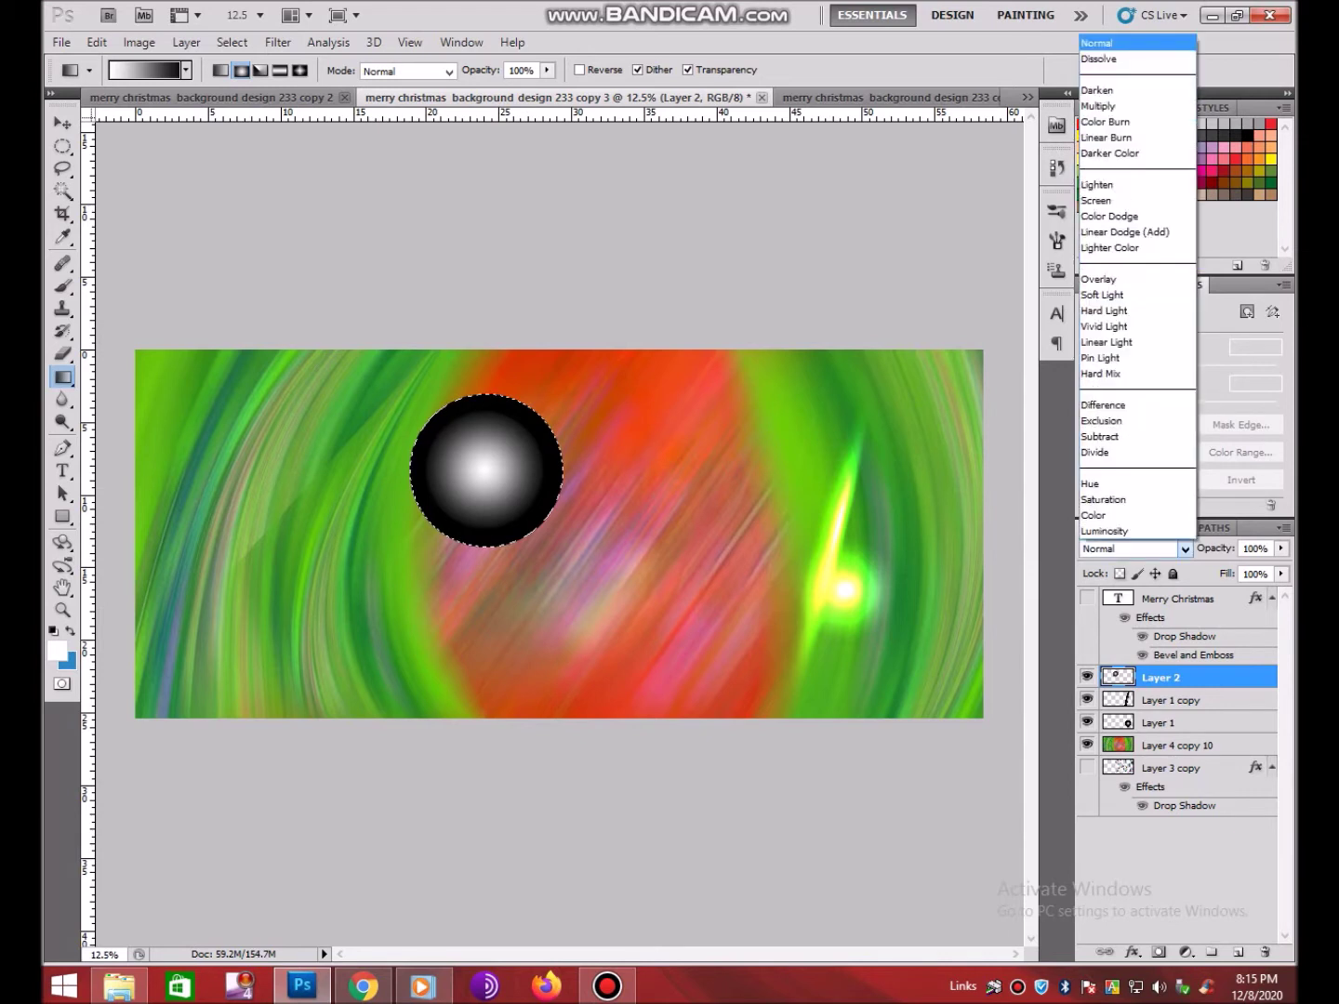
click(1124, 231)
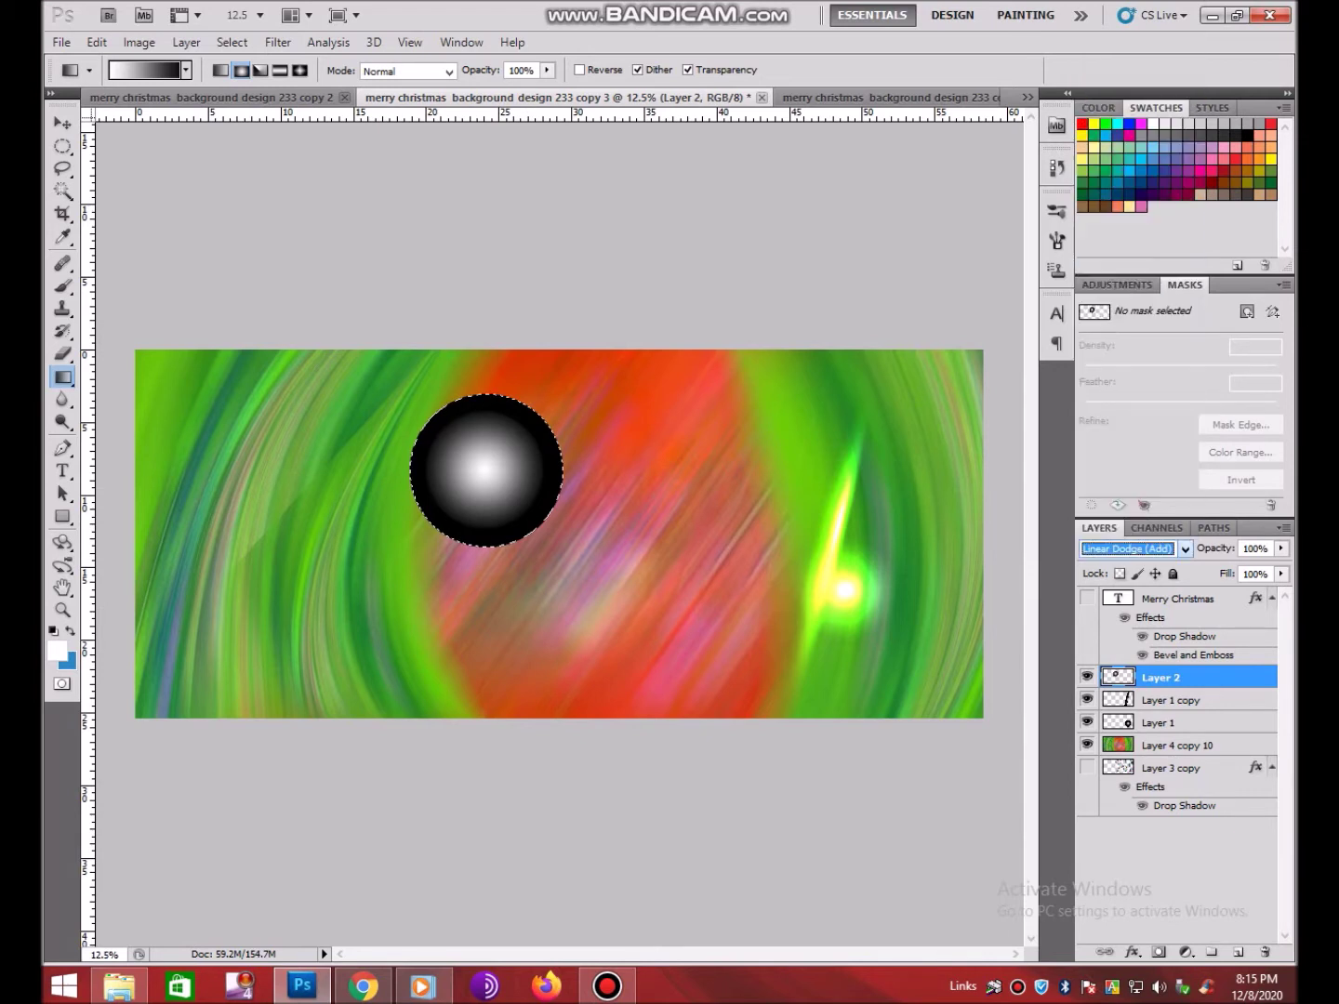
click(1130, 549)
click(1124, 213)
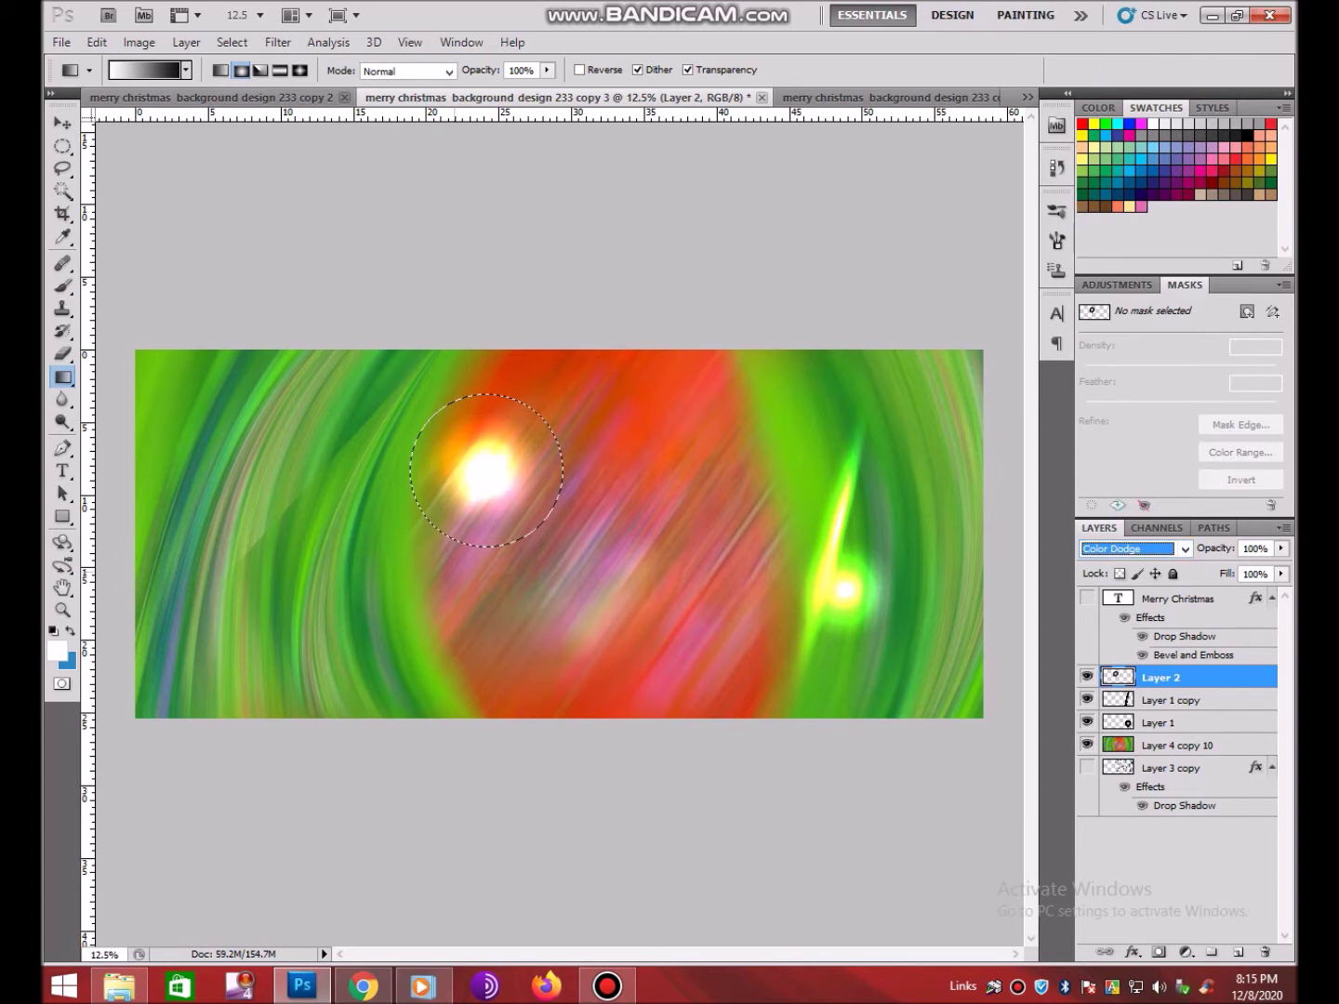
key(ctrl+d)
click(1087, 722)
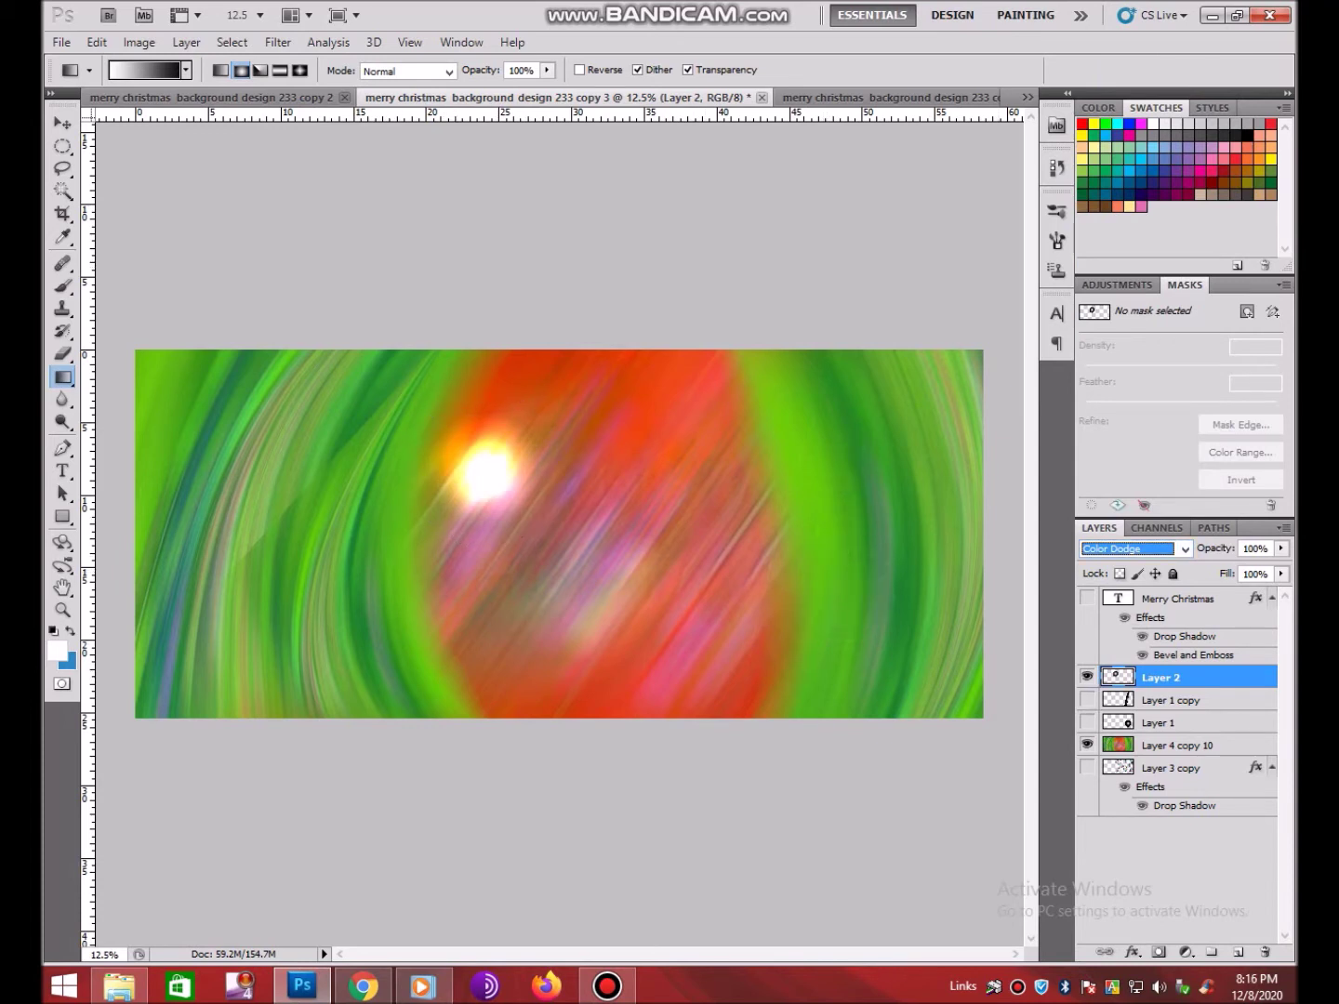
Stretch and skew the new glow into a long streak on the banner's right side
key(v)
mouse_move(484, 470)
mouse_down()
mouse_move(456, 488)
mouse_move(446, 534)
mouse_up()
key(ctrl+t)
mouse_move(519, 458)
mouse_down()
mouse_move(687, 293)
mouse_move(461, 199)
mouse_up()
mouse_move(486, 491)
mouse_down()
mouse_move(801, 558)
mouse_move(829, 503)
mouse_up()
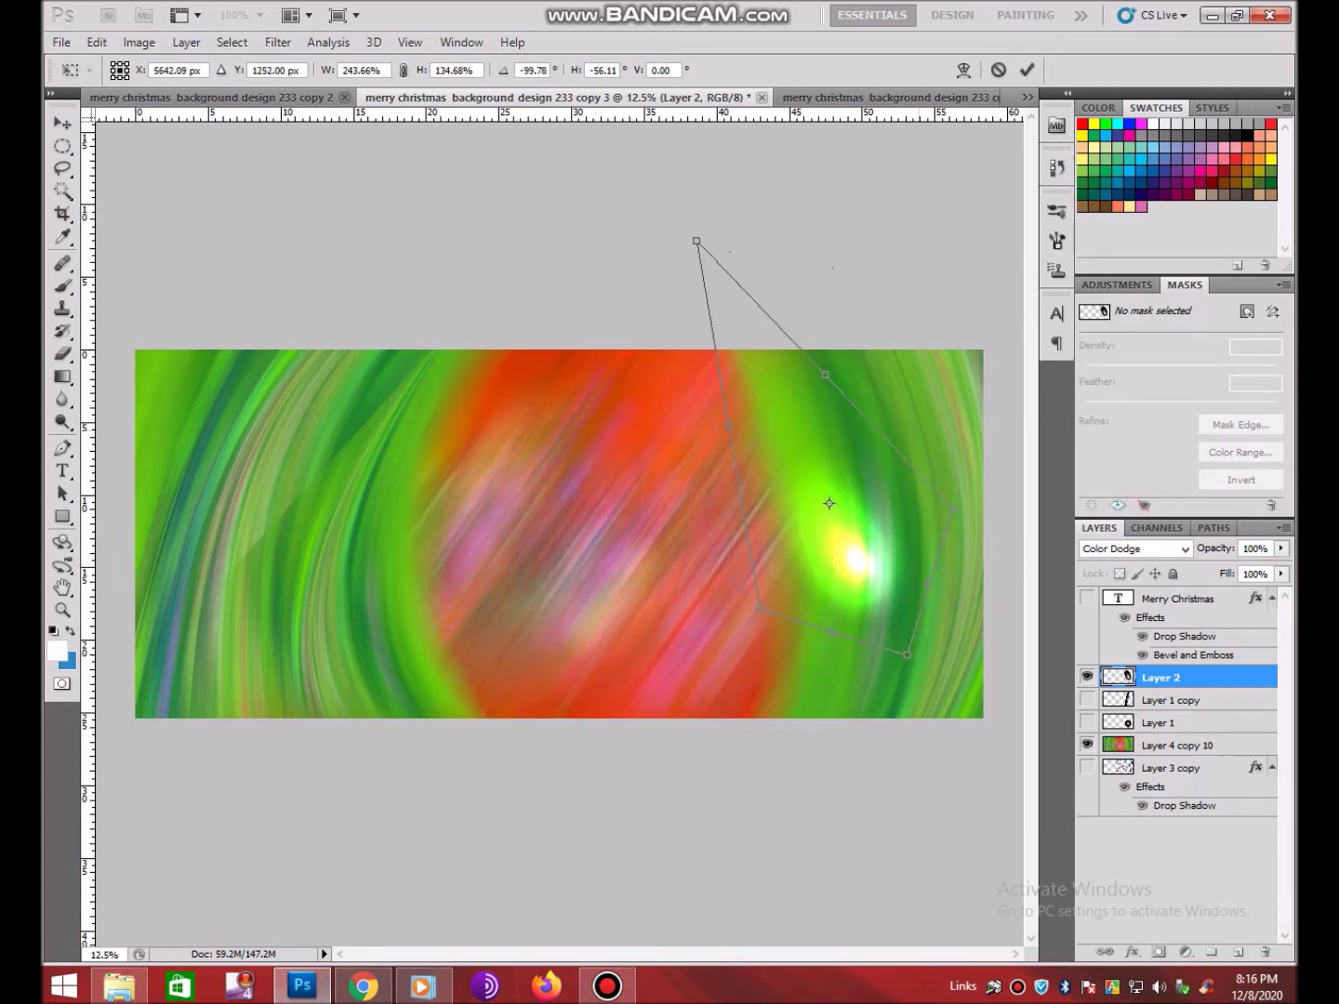
key(Return)
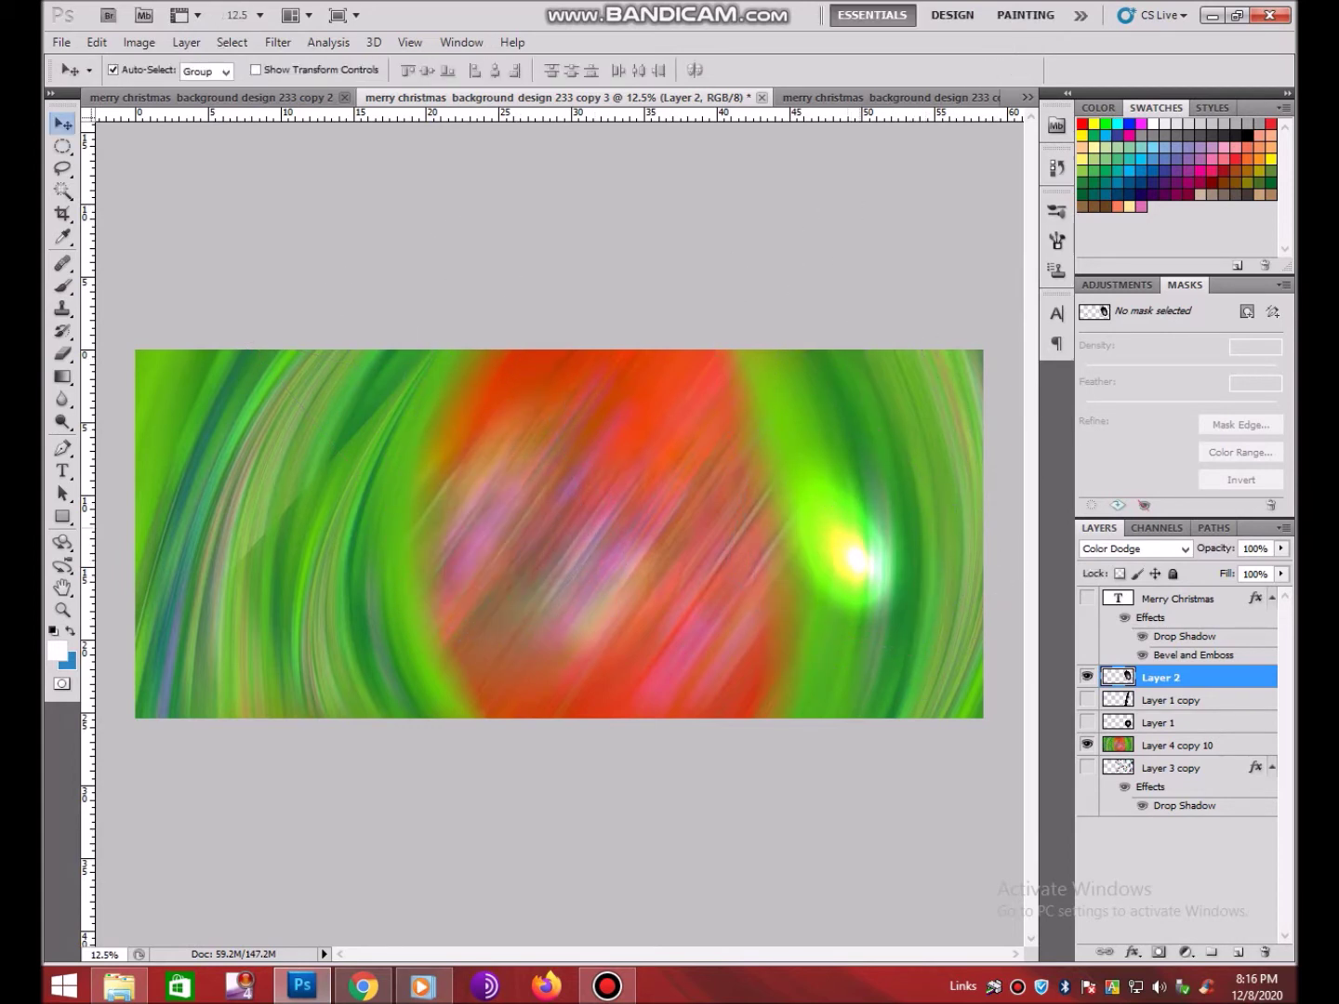
Place a rotated copy of the glow along the banner's top edge, then duplicate it
mouse_move(270, 461)
mouse_down()
mouse_move(390, 706)
mouse_move(758, 376)
mouse_move(451, 395)
mouse_up()
key(ctrl+t)
drag(539, 493, 497, 189)
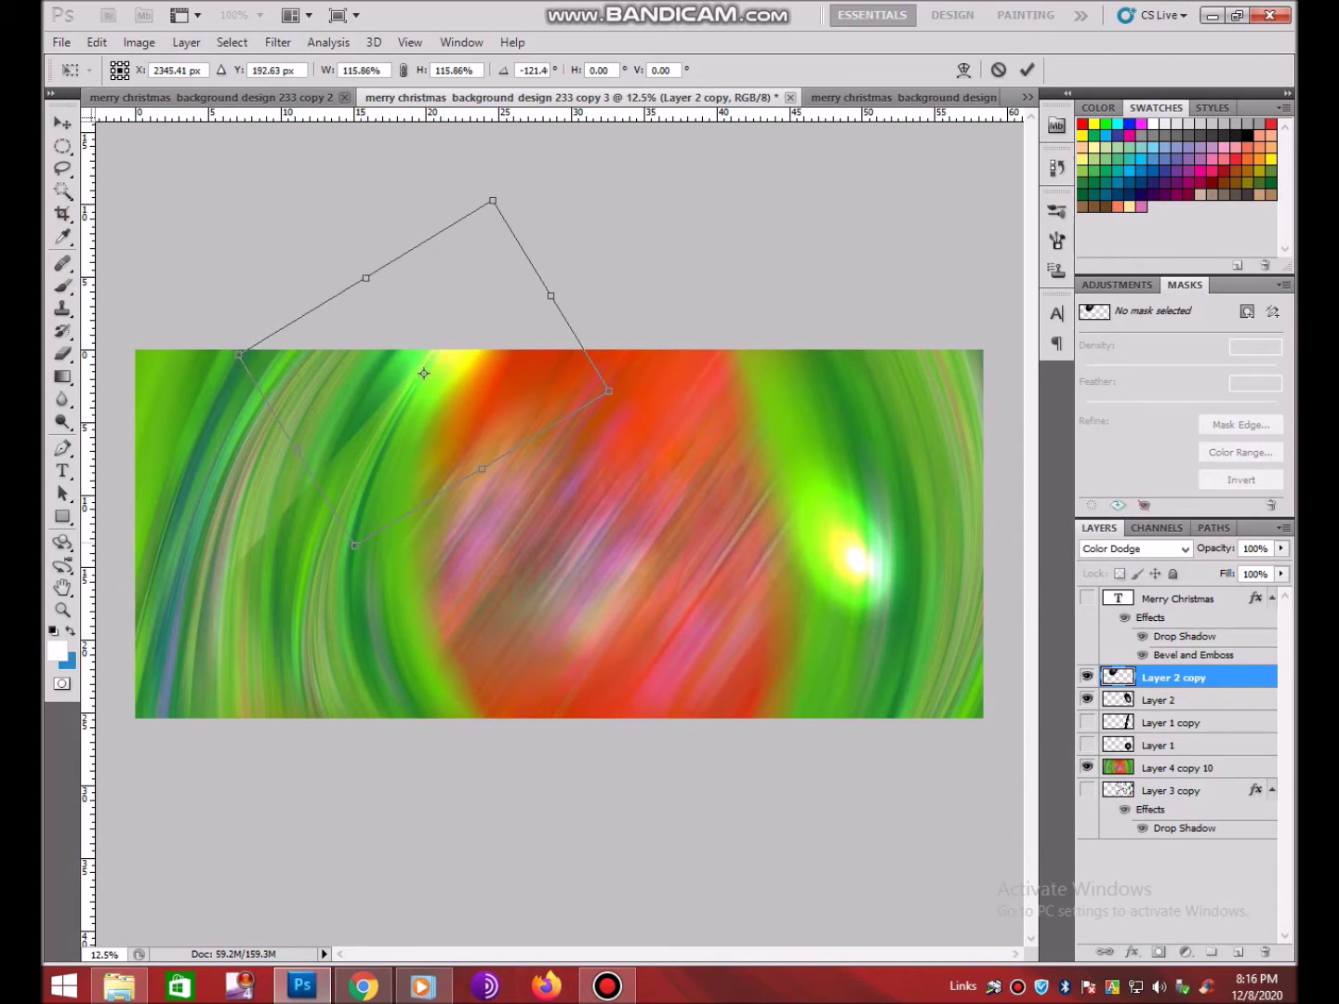
key(Return)
mouse_move(451, 358)
mouse_down()
mouse_move(604, 356)
mouse_move(591, 356)
mouse_up()
key(ctrl+j)
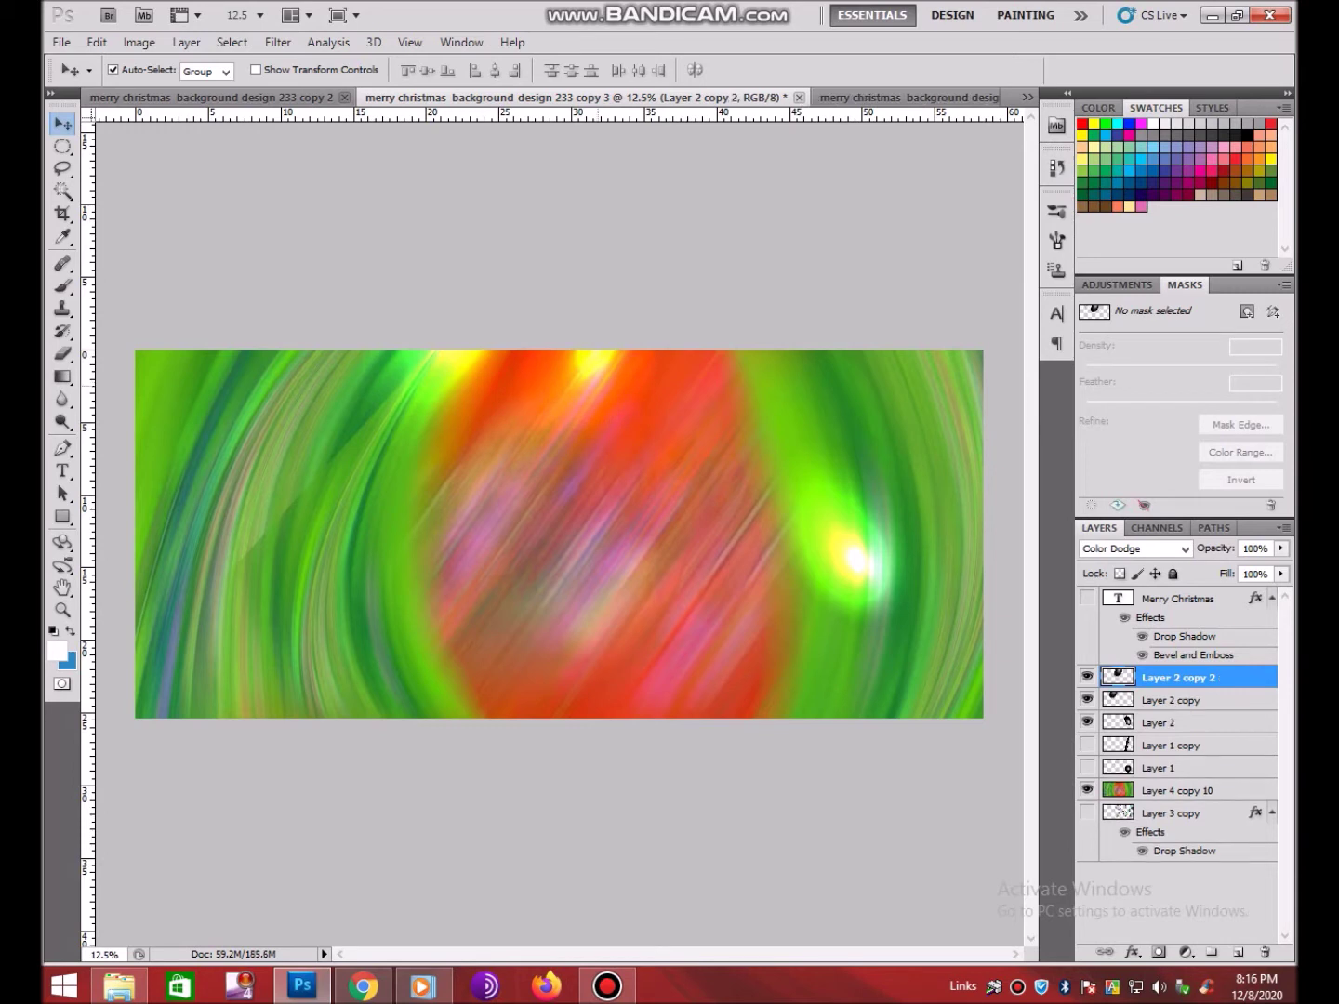
Widen, flatten and slightly tilt the glow copy along the banner's bottom edge
key(ctrl+t)
drag(681, 397, 984, 398)
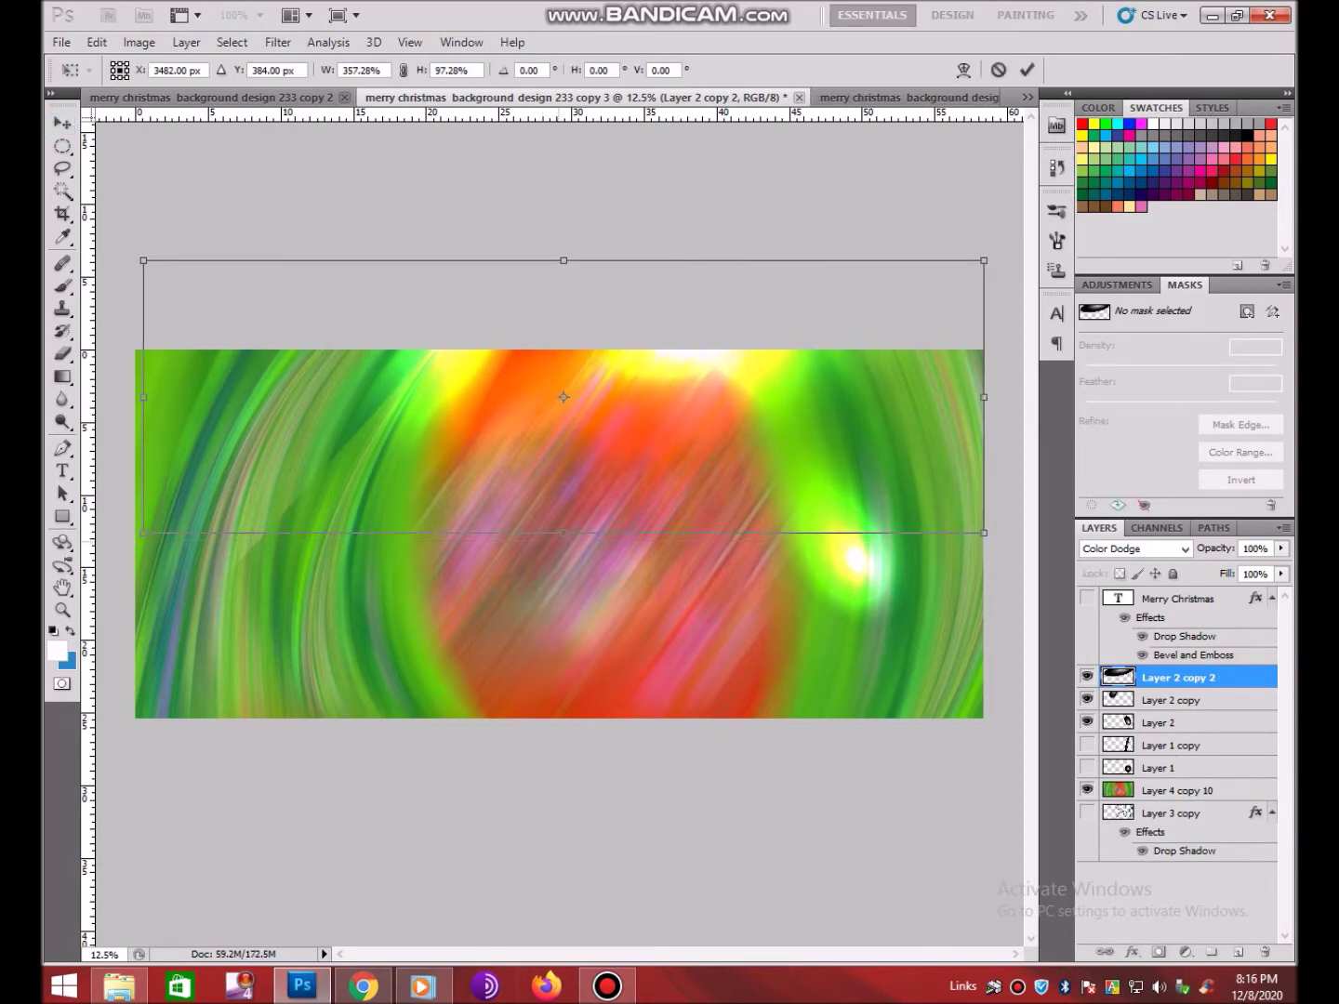
drag(564, 252, 563, 392)
mouse_move(563, 466)
mouse_down()
mouse_move(462, 715)
mouse_move(527, 743)
mouse_up()
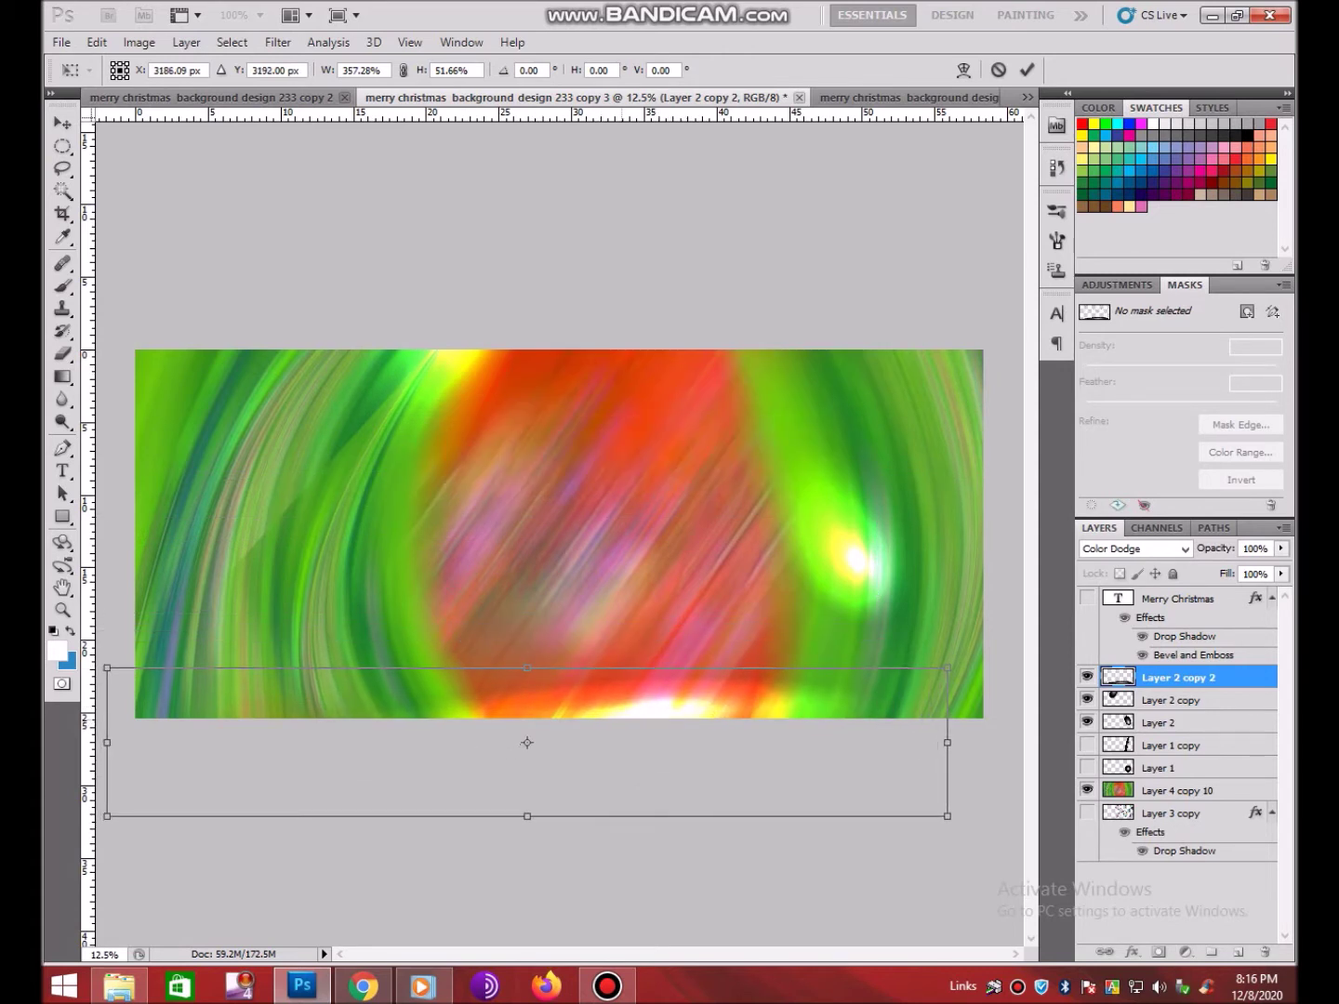
drag(972, 822, 968, 838)
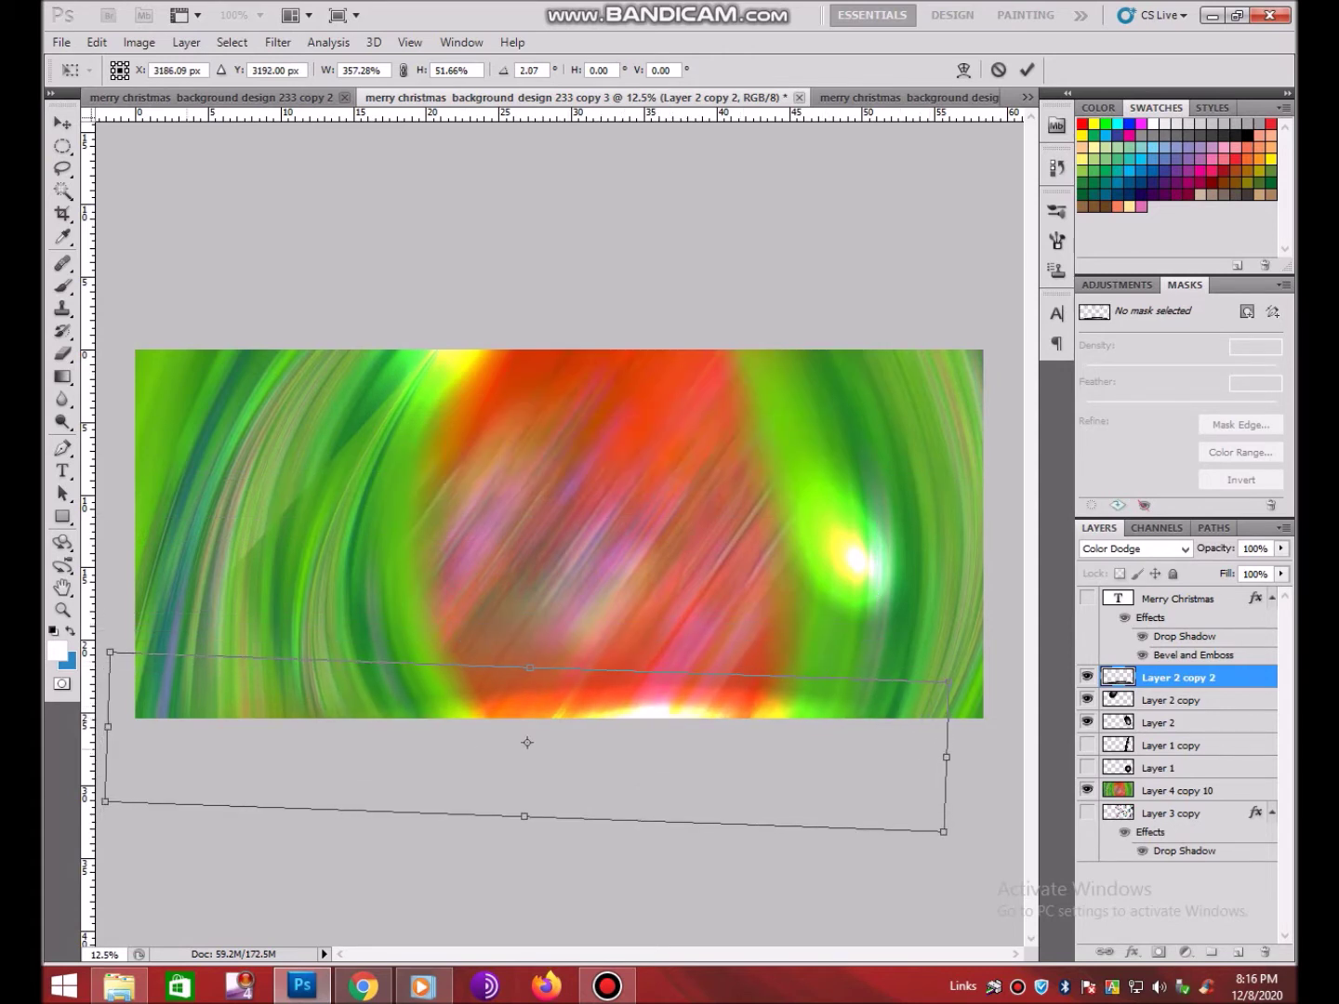
drag(110, 653, 111, 572)
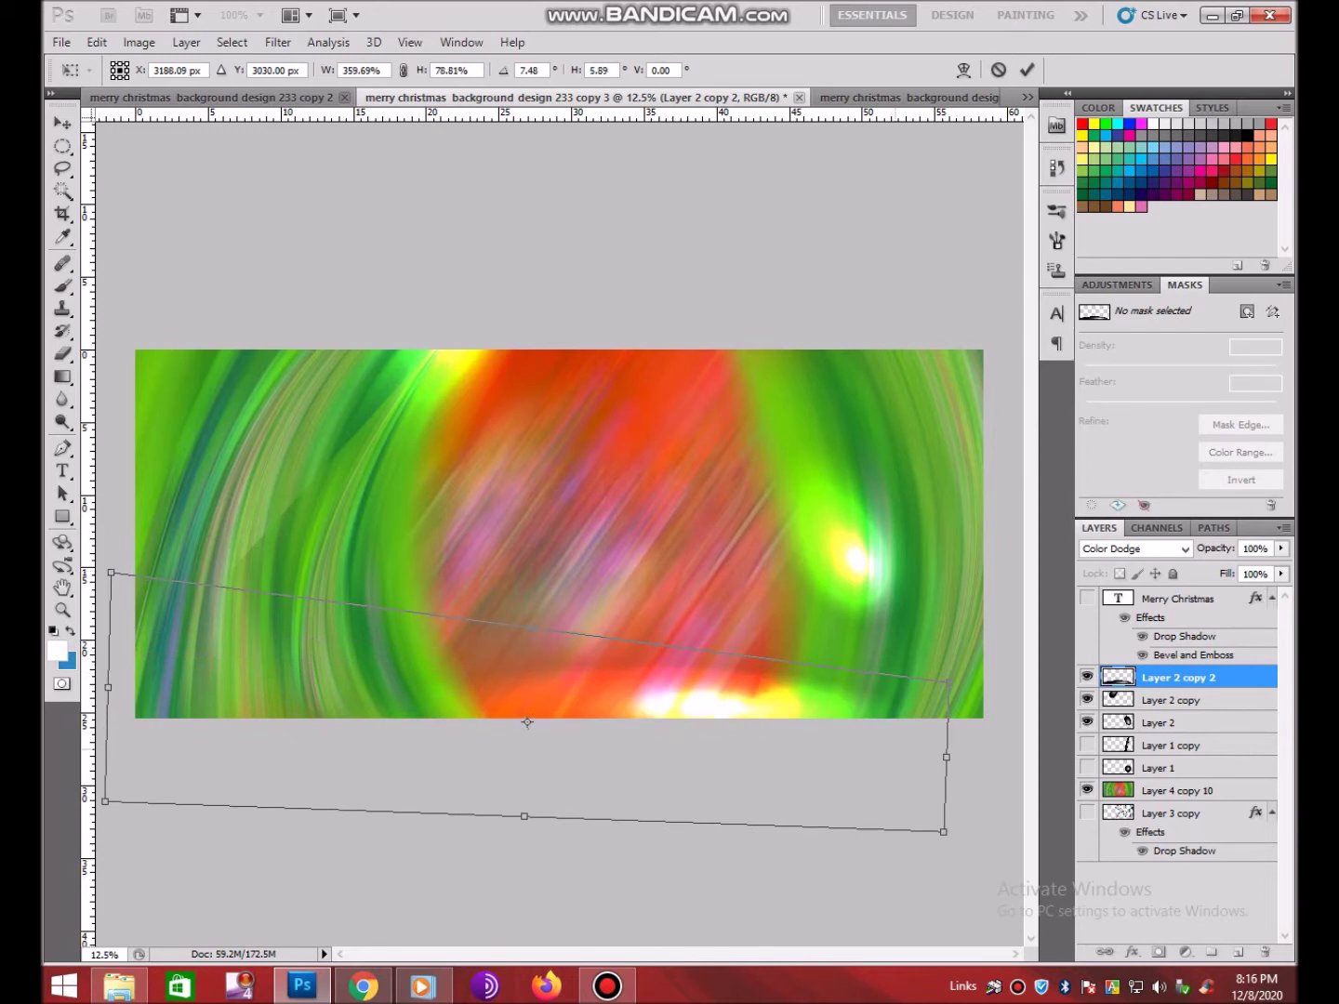
drag(948, 682, 935, 709)
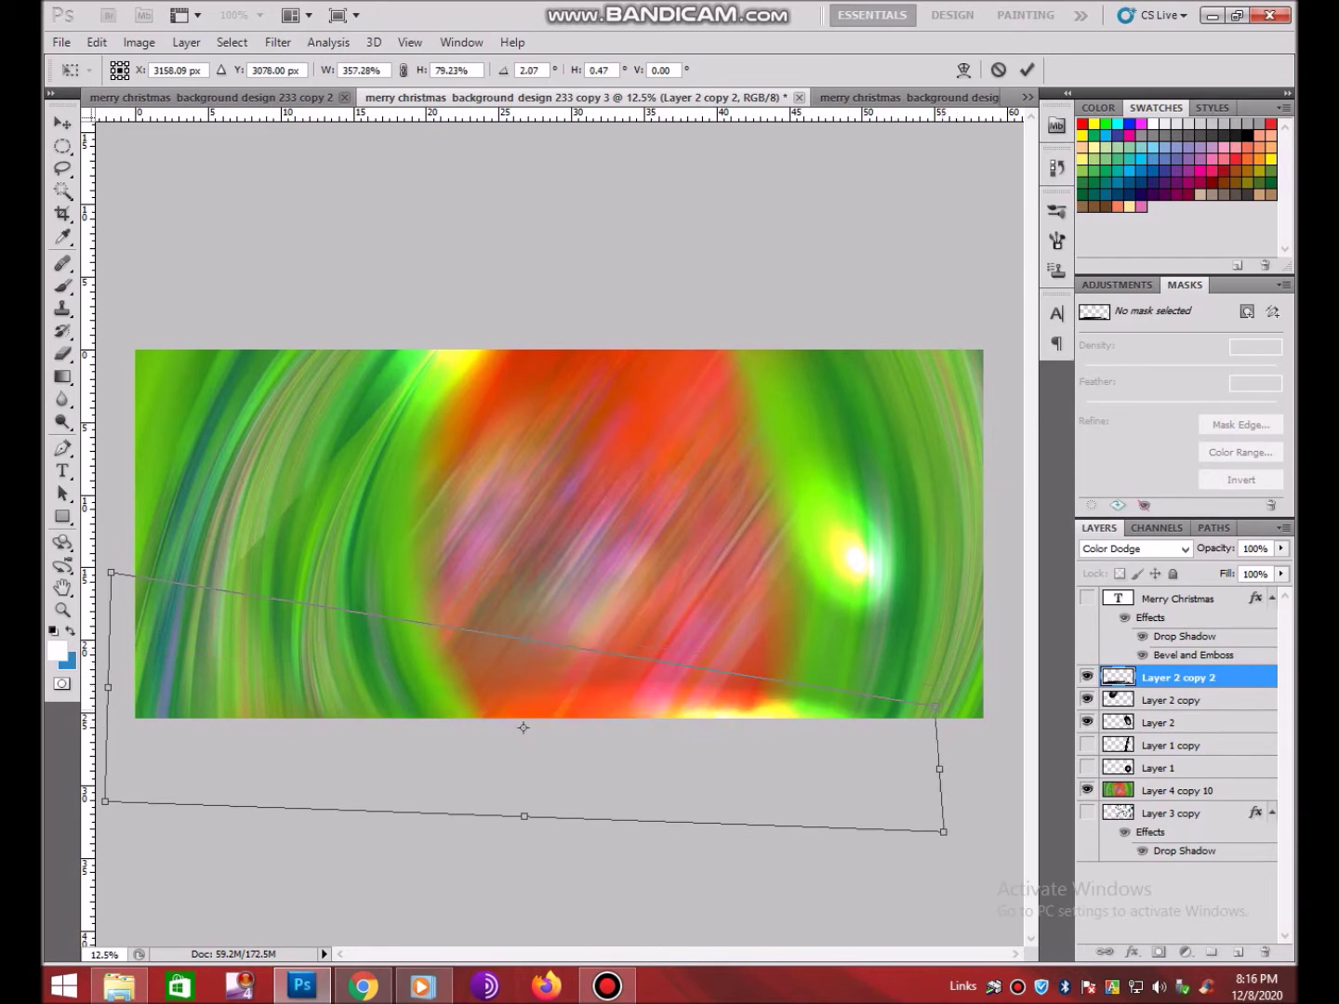
drag(523, 728, 422, 718)
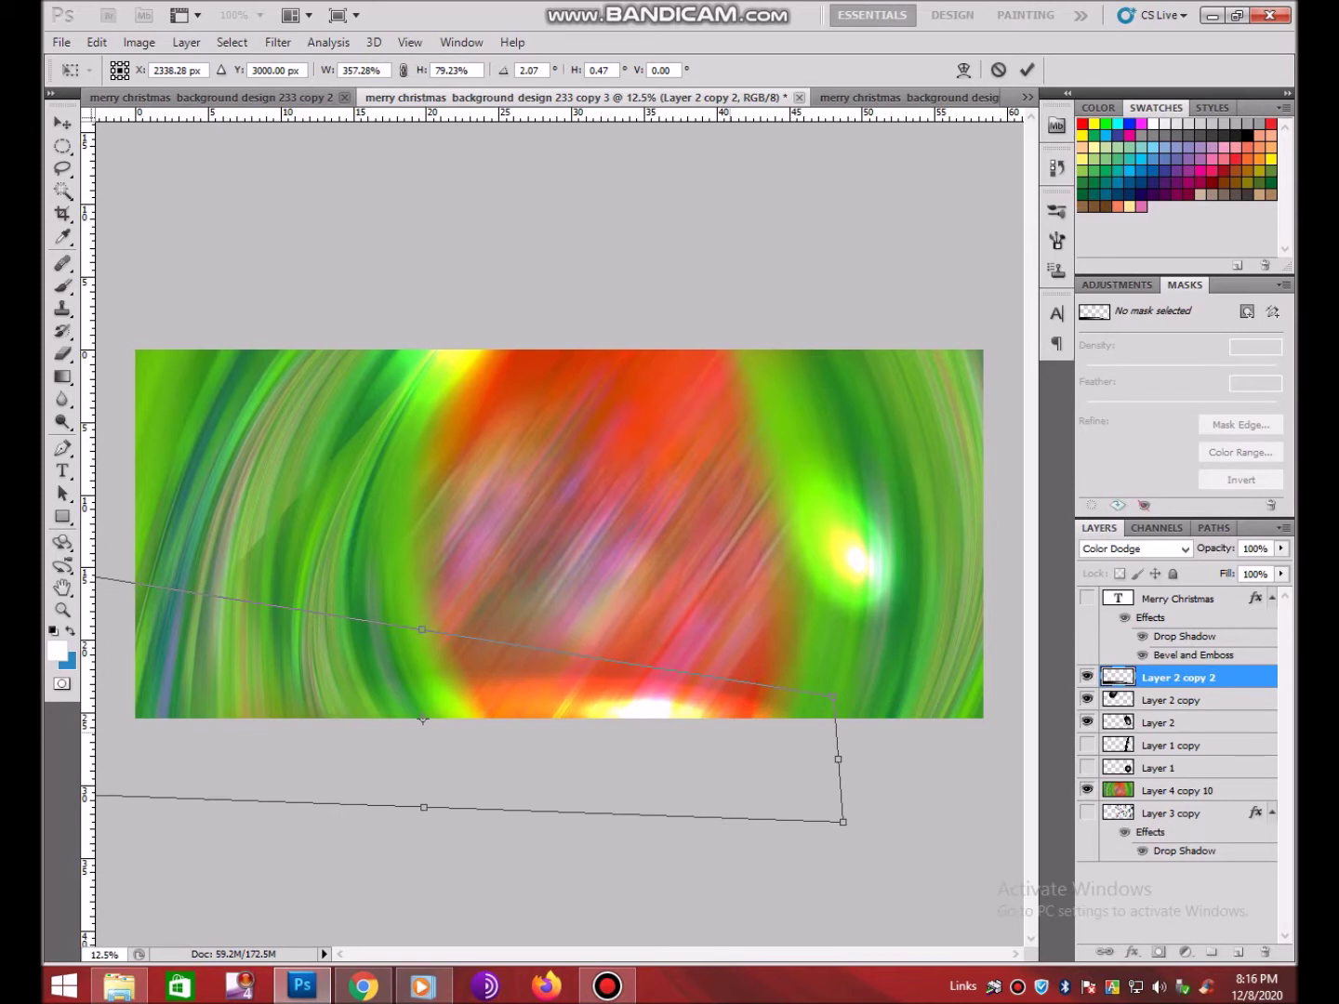
key(Return)
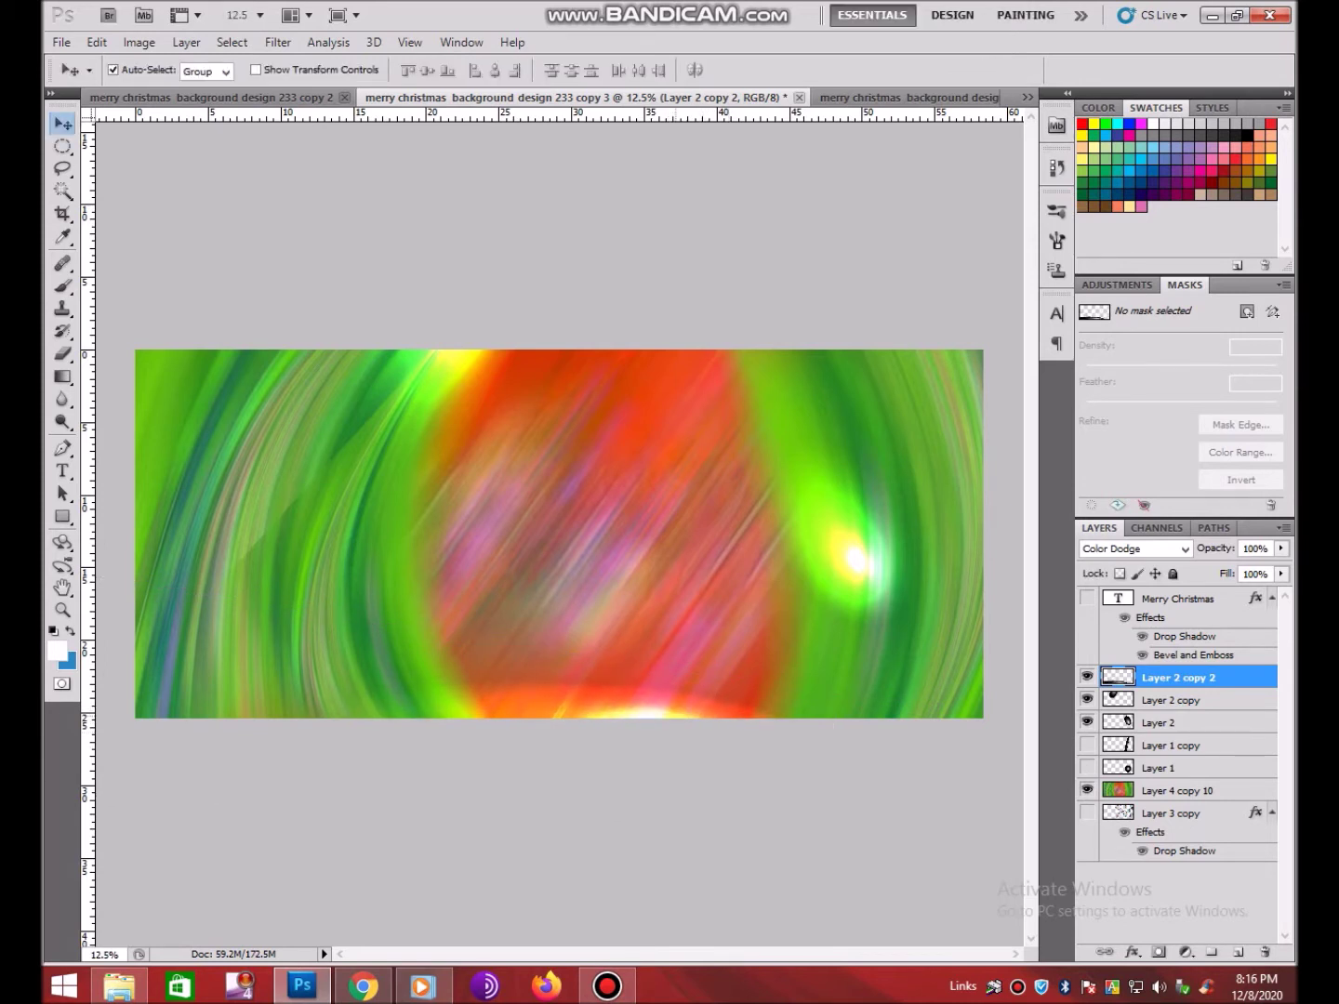
Duplicate the bottom glow twice to intensify it, then select the swirl background layer
key(ctrl+j)
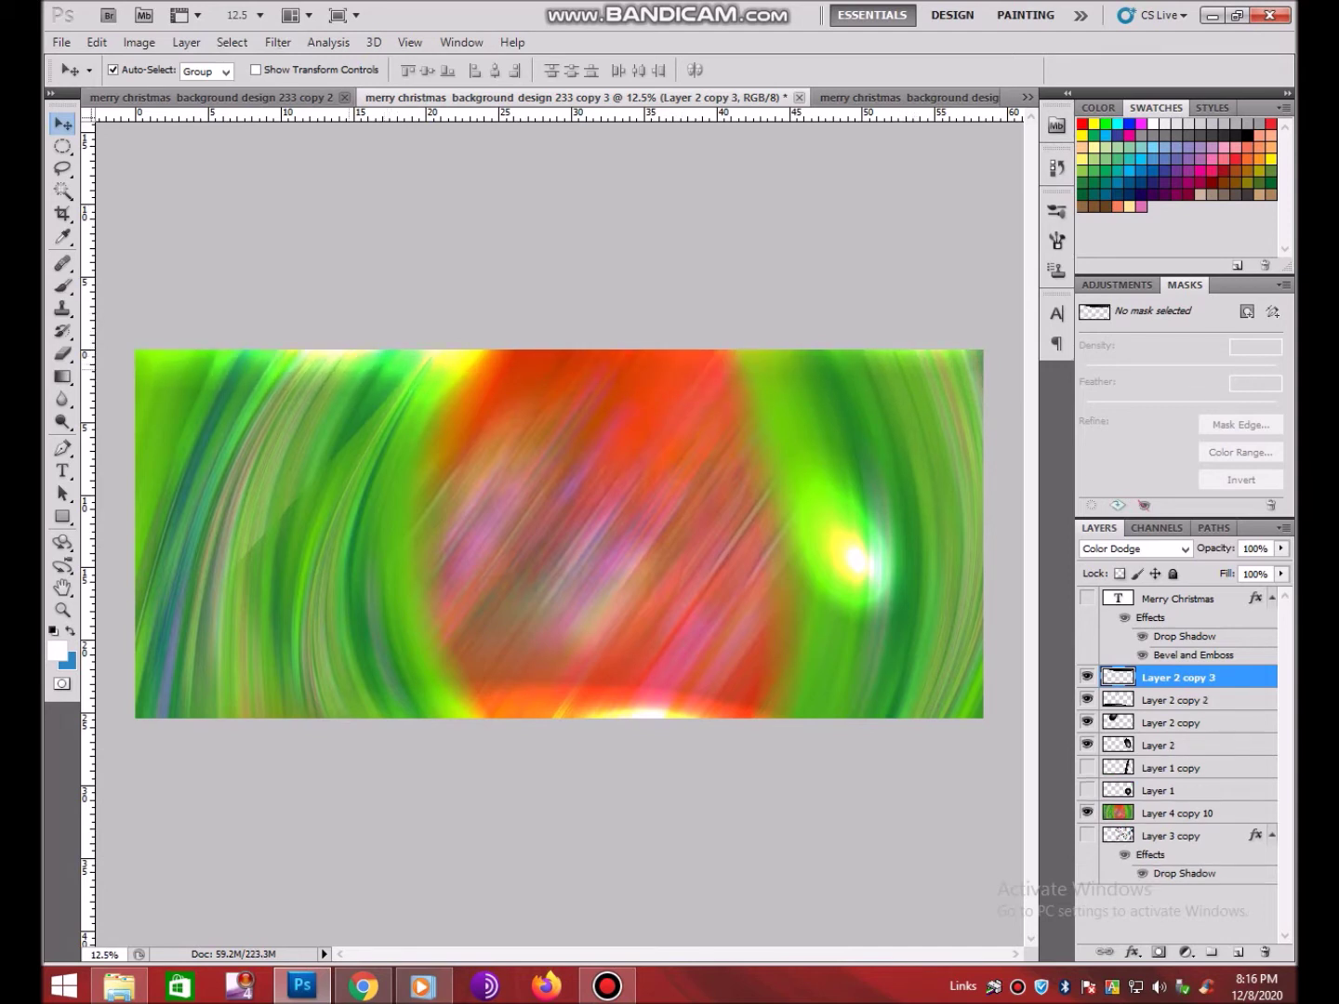
key(ctrl+j)
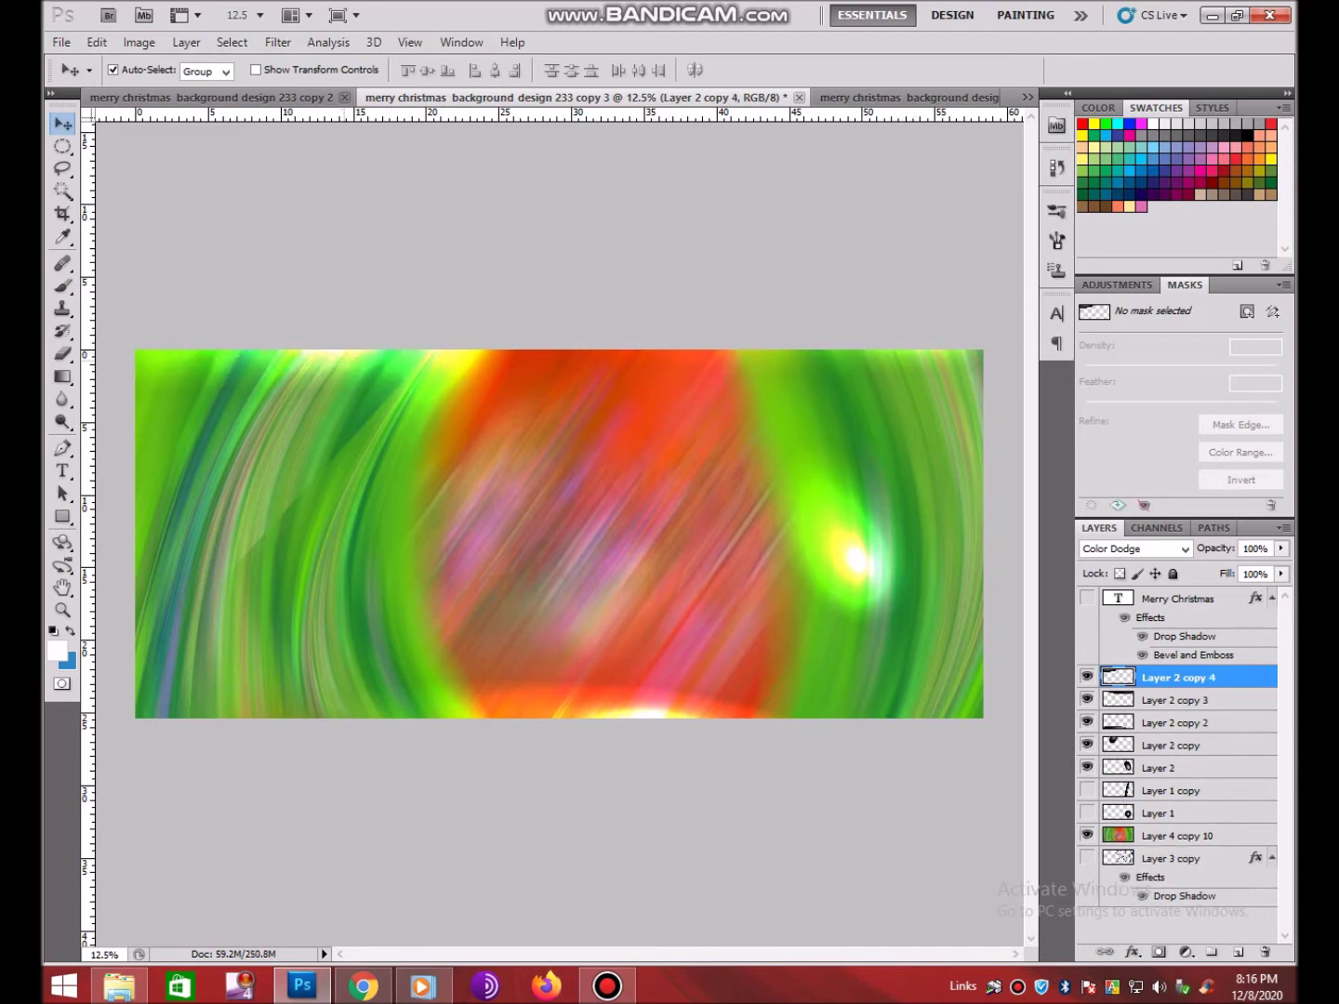
click(1181, 836)
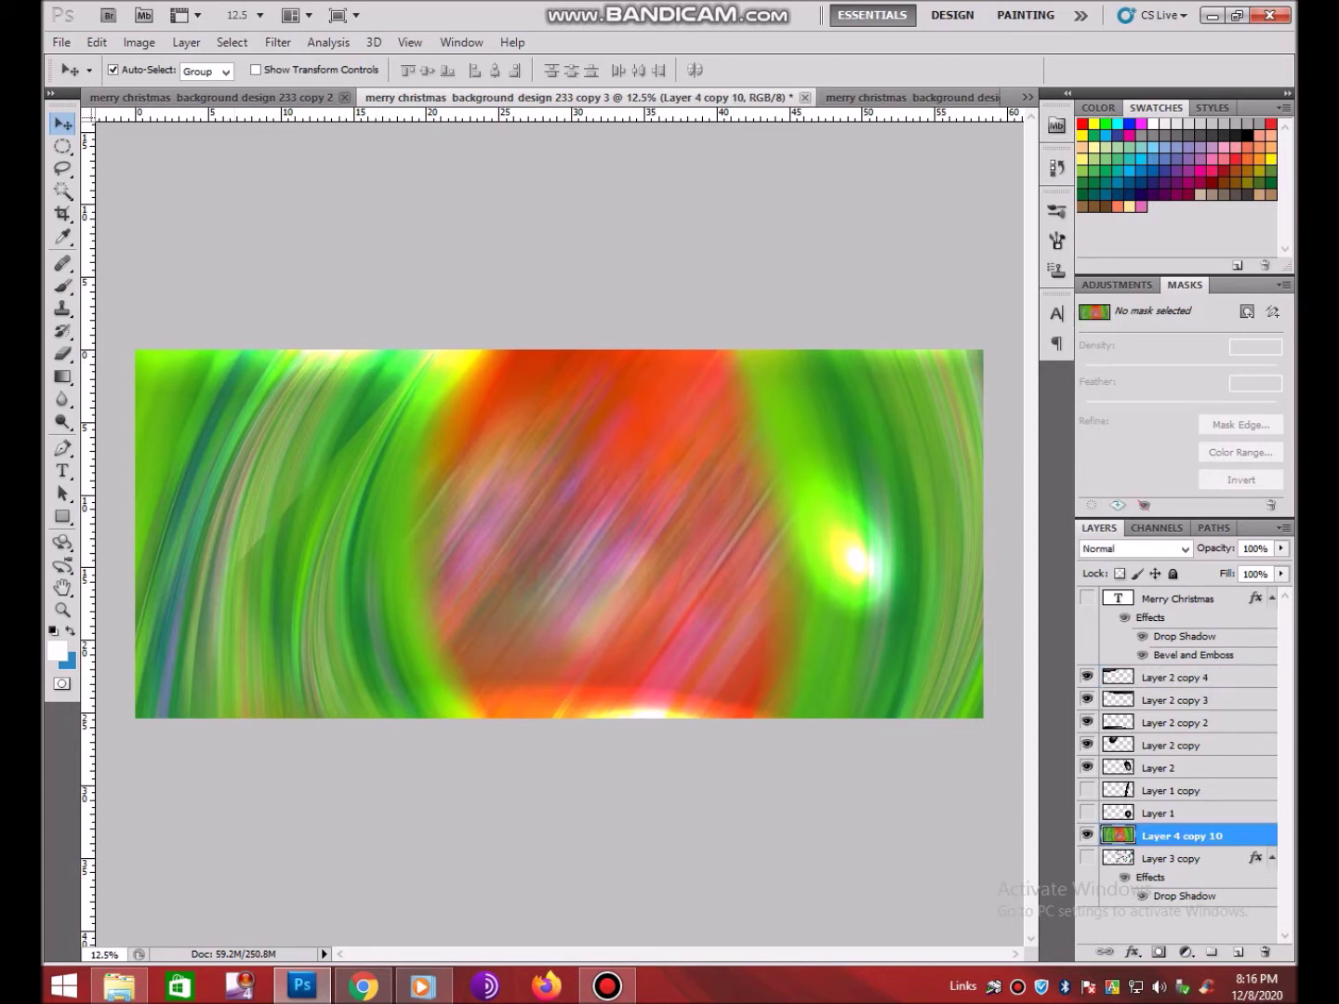
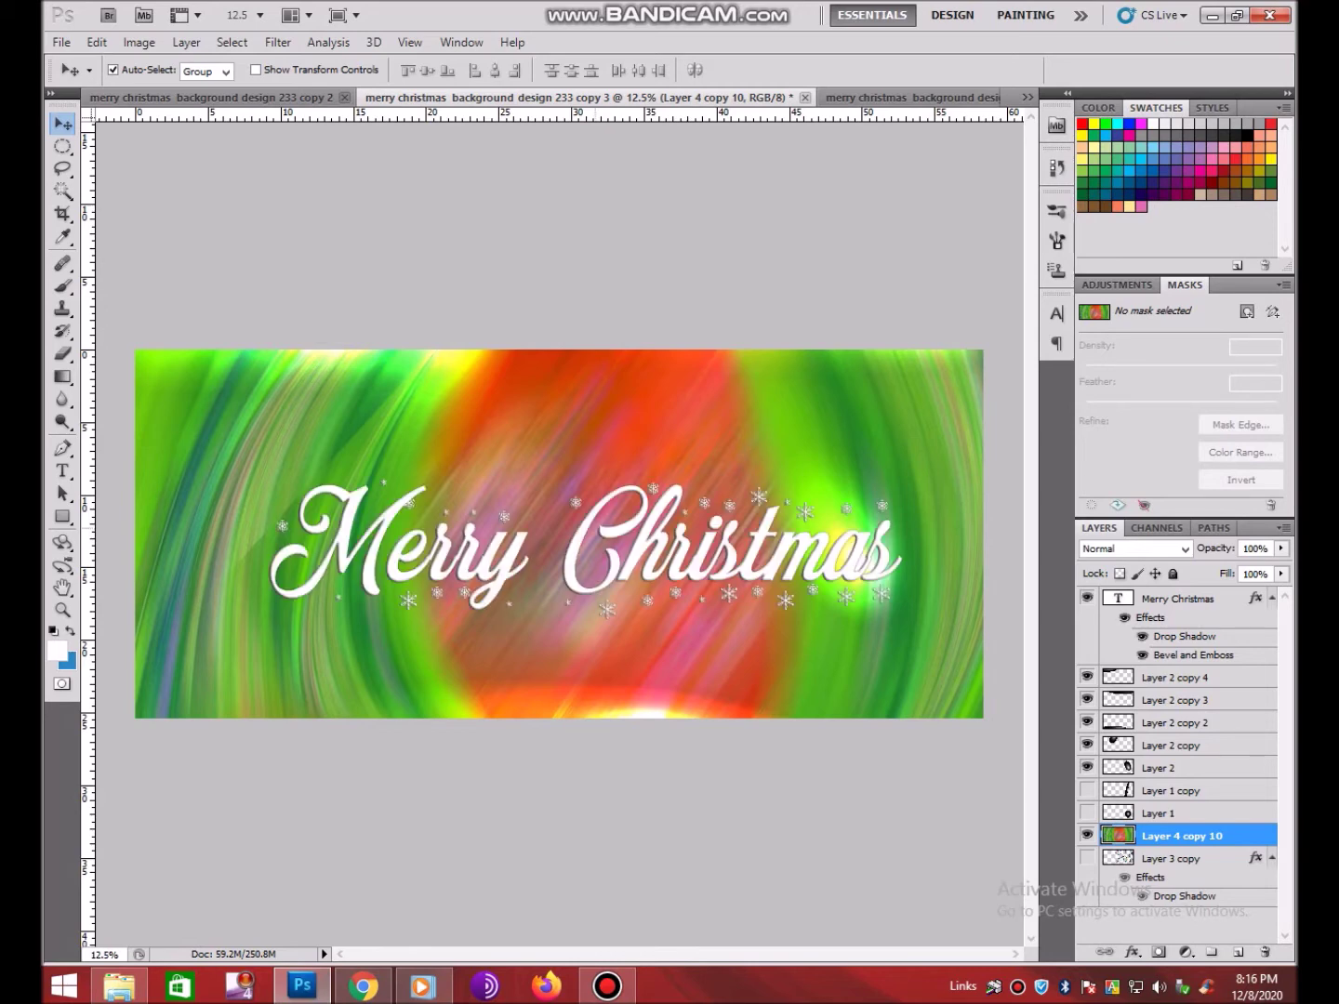
Preview several blend modes on the Merry Christmas text, including Dissolve, and settle on Multiply
drag(651, 548, 634, 541)
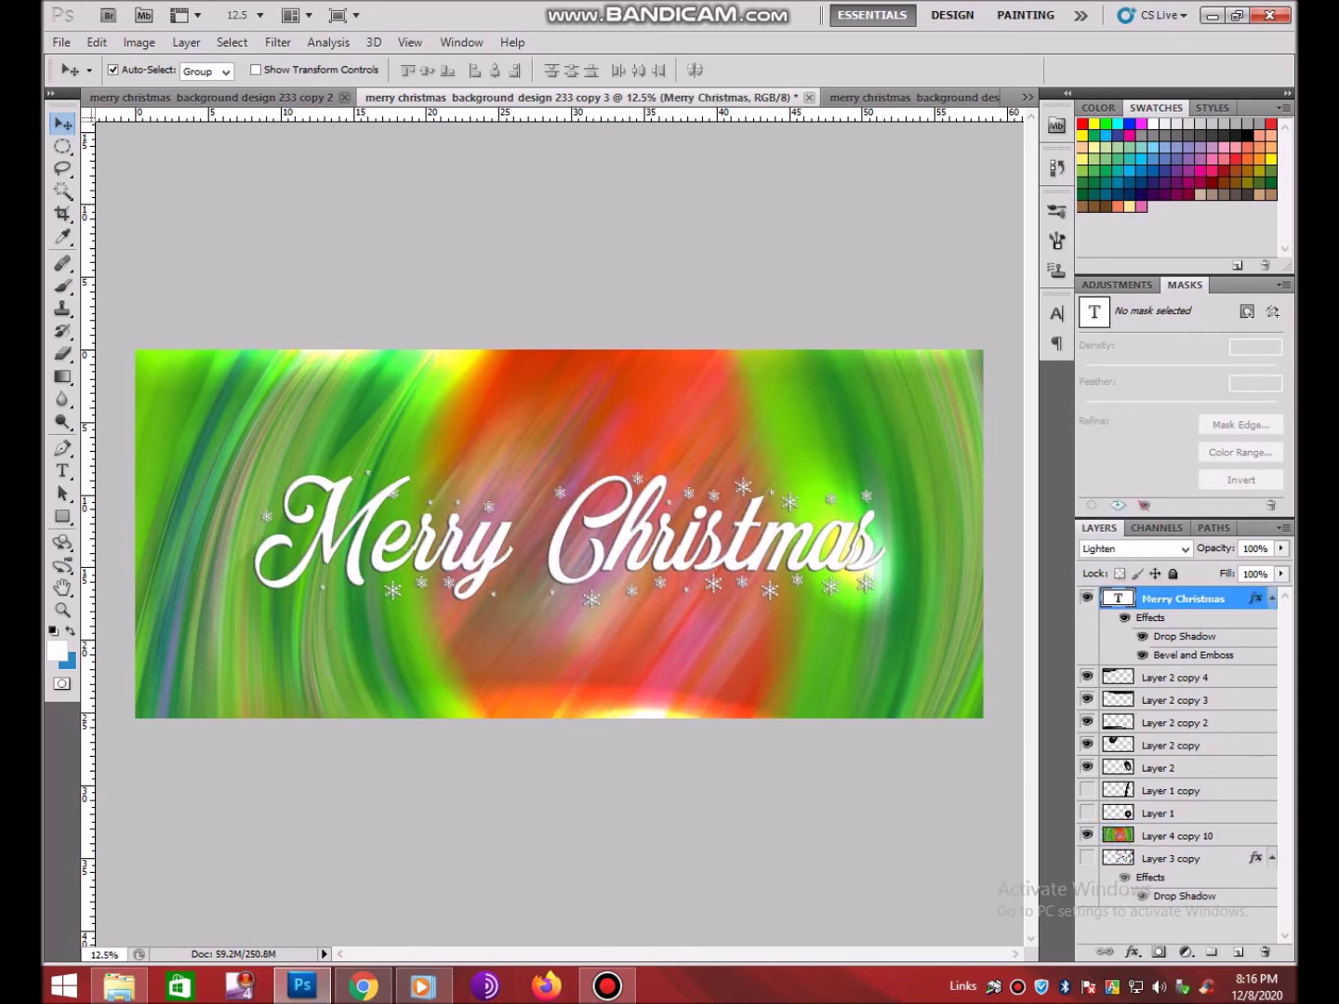
key(Down)
key(Down)
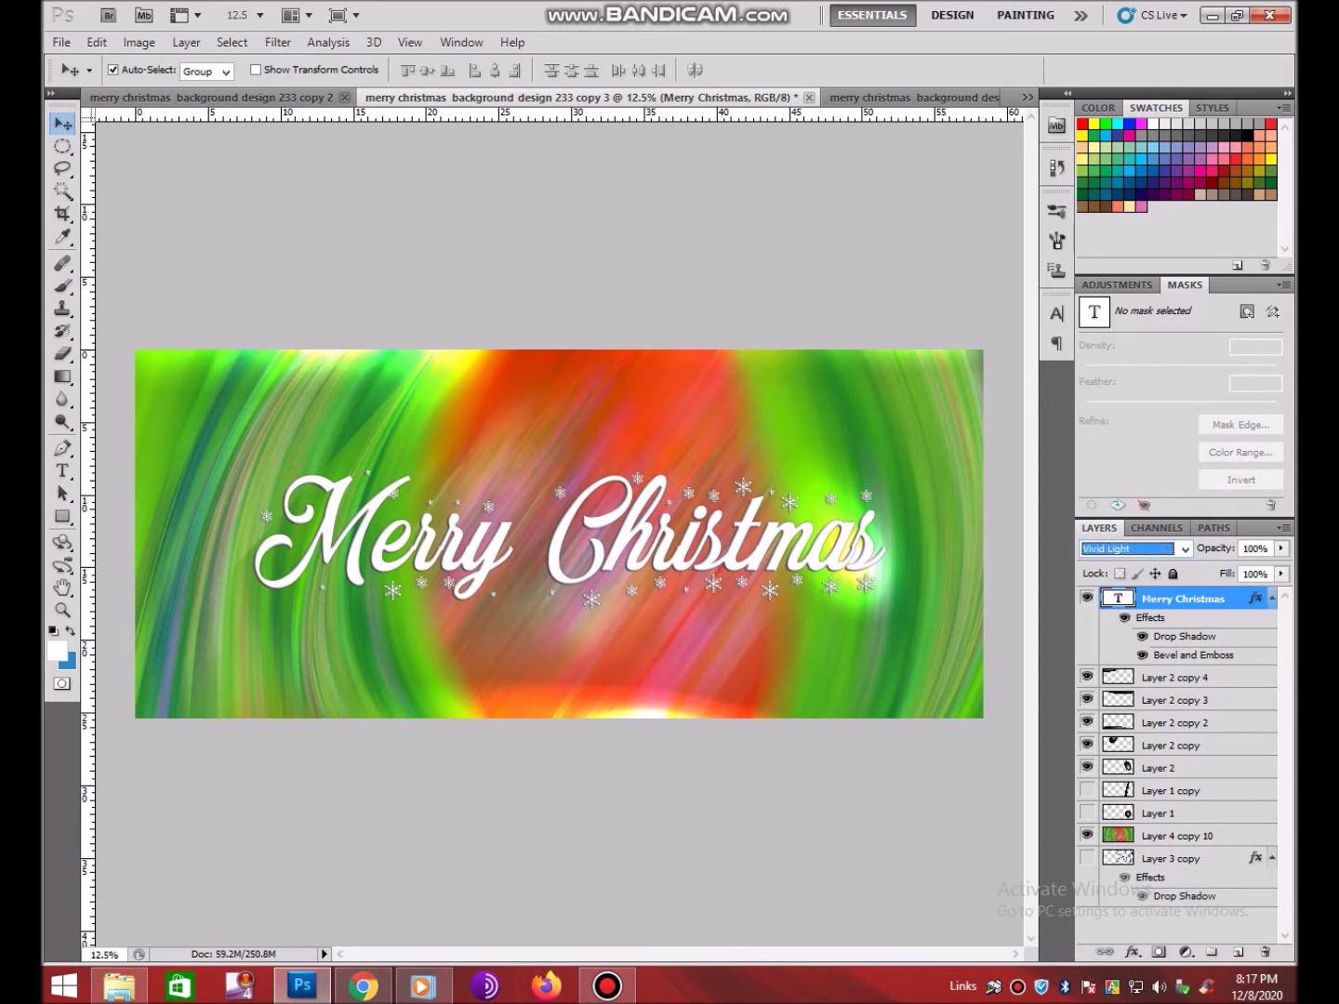
key(Down)
key(Down)
key(Down)
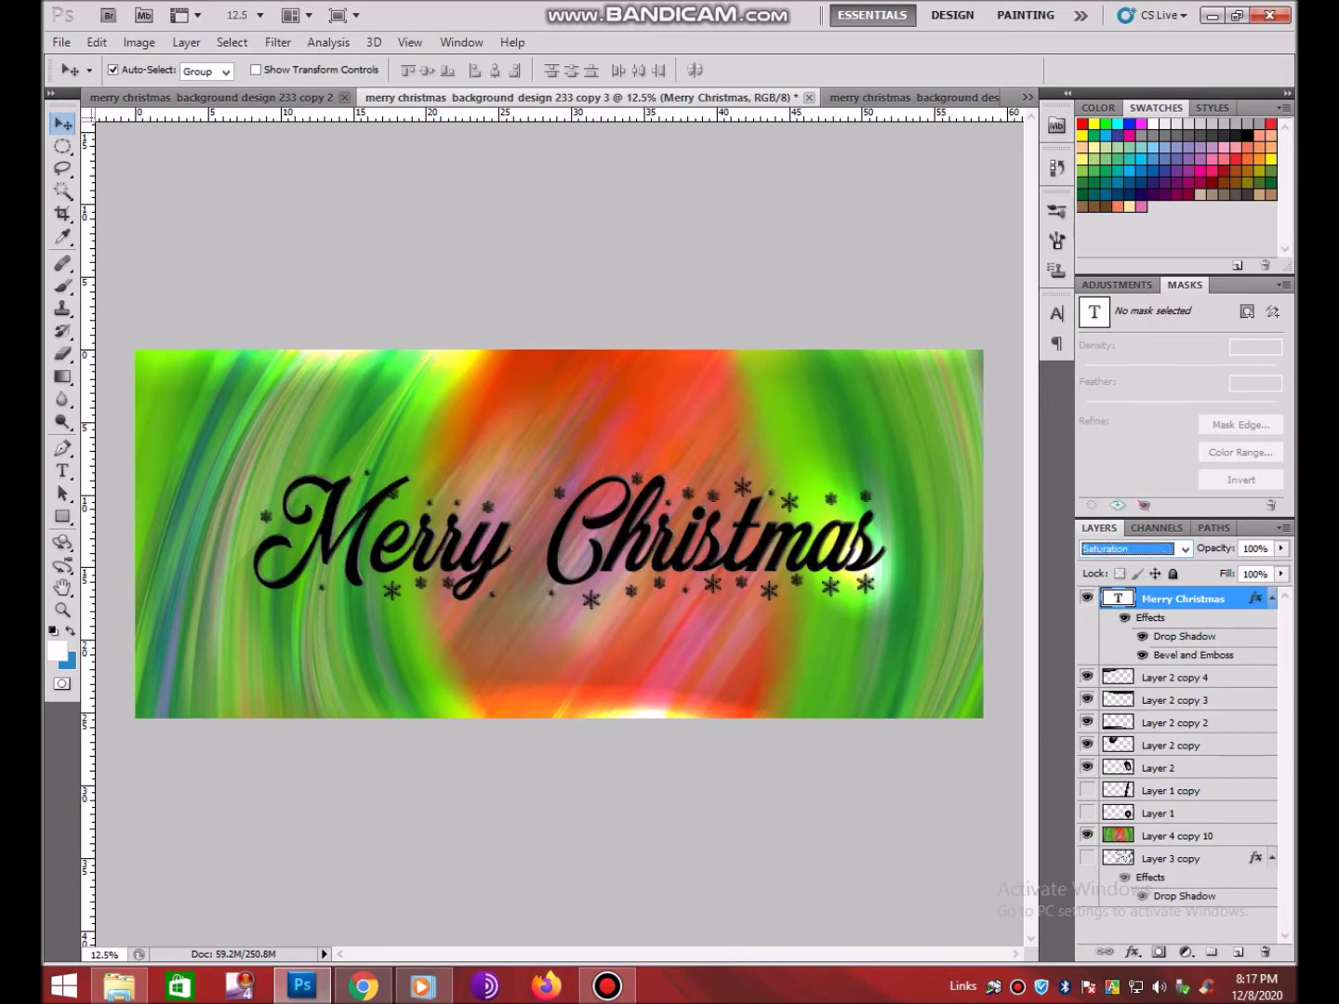
key(Down)
key(Down)
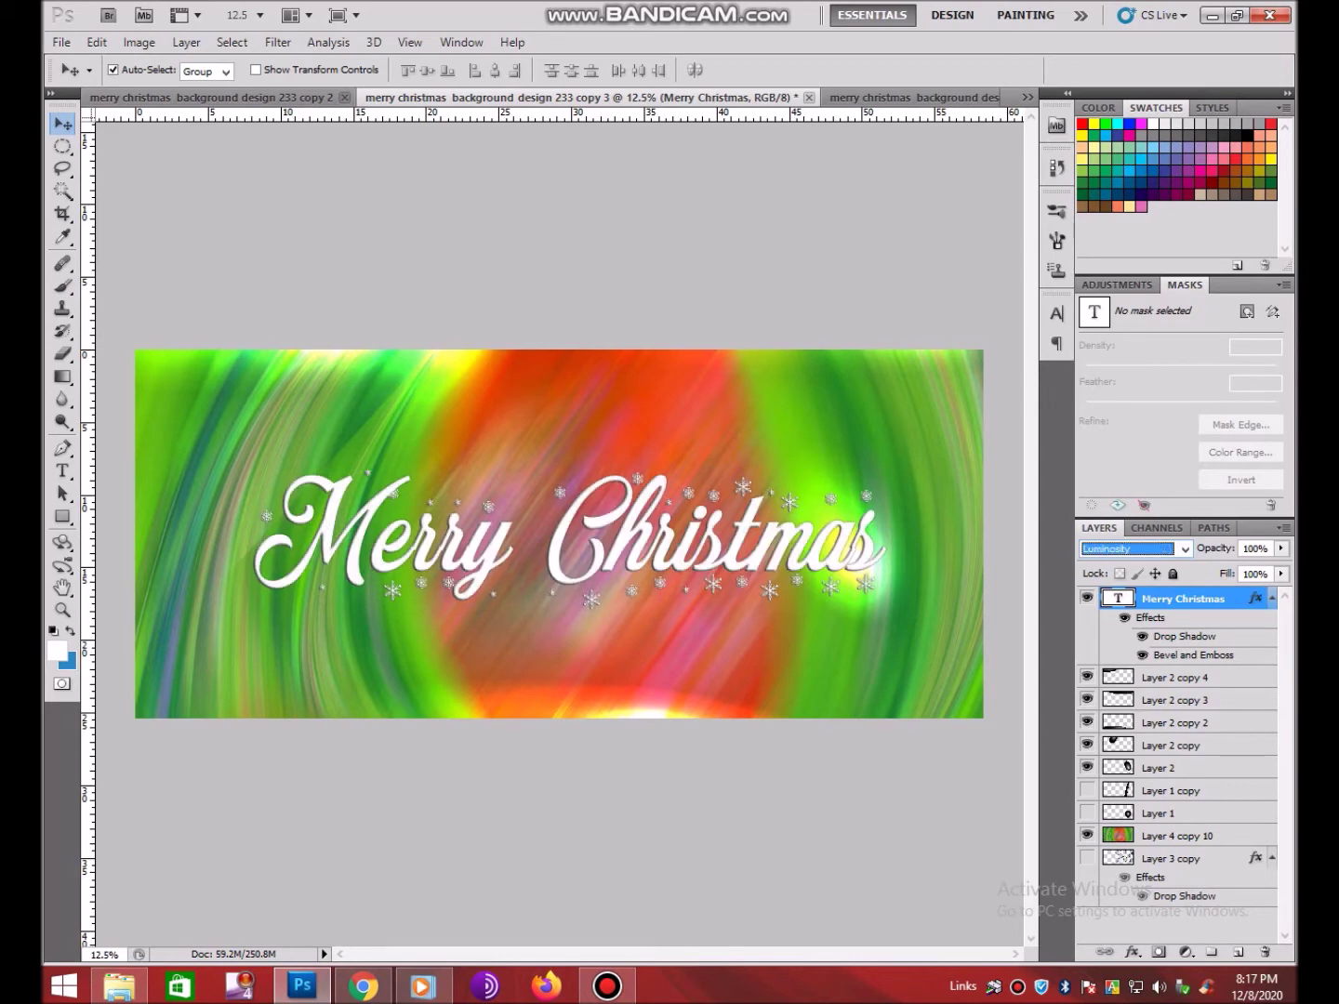
key(alt+Down)
key(Home)
key(Return)
key(alt+Down)
key(Down)
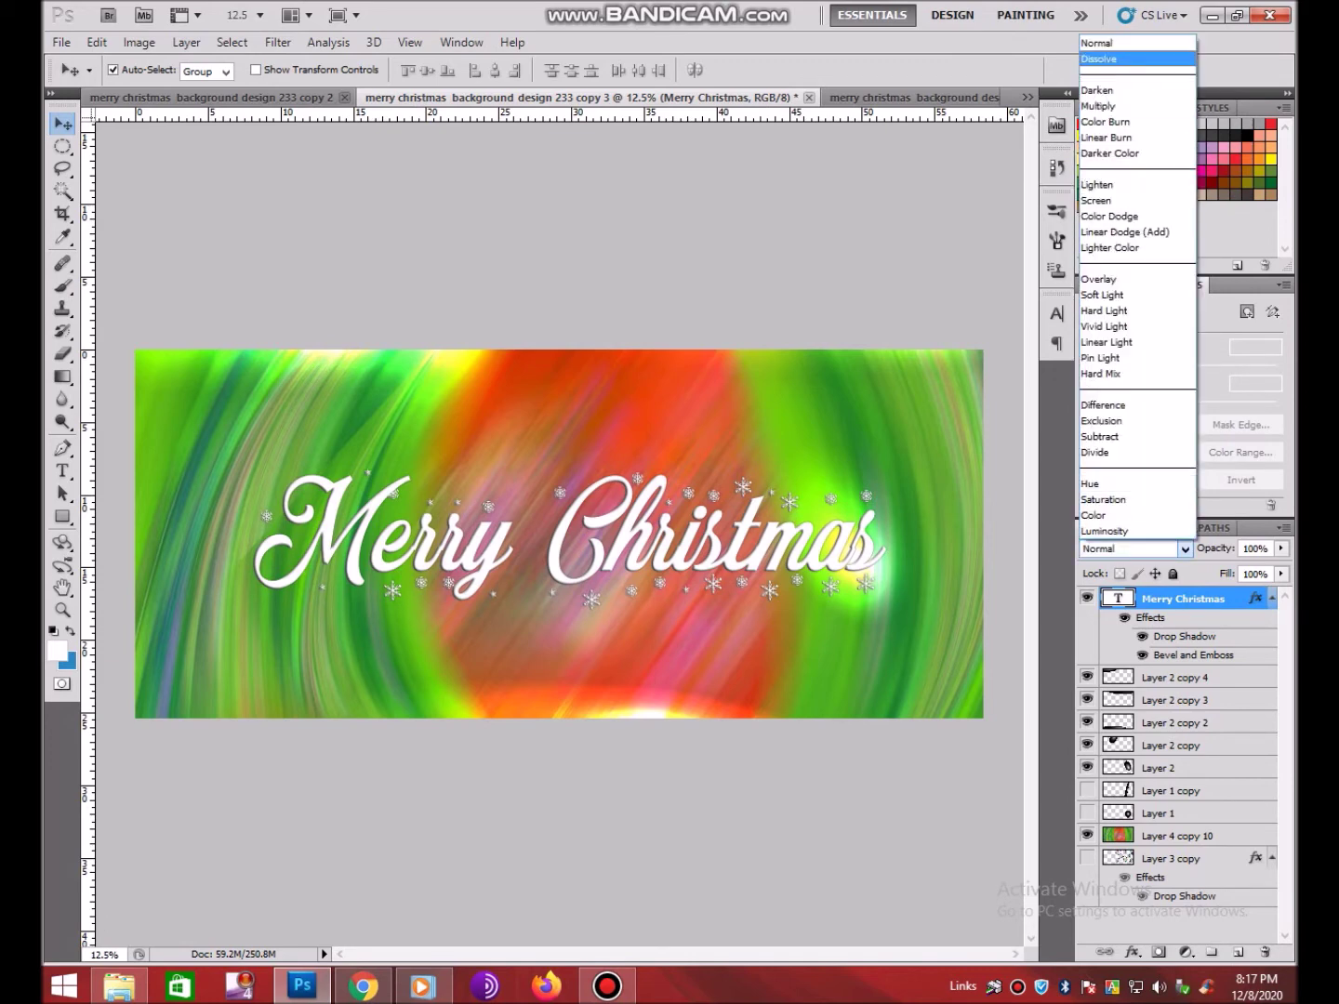
key(Return)
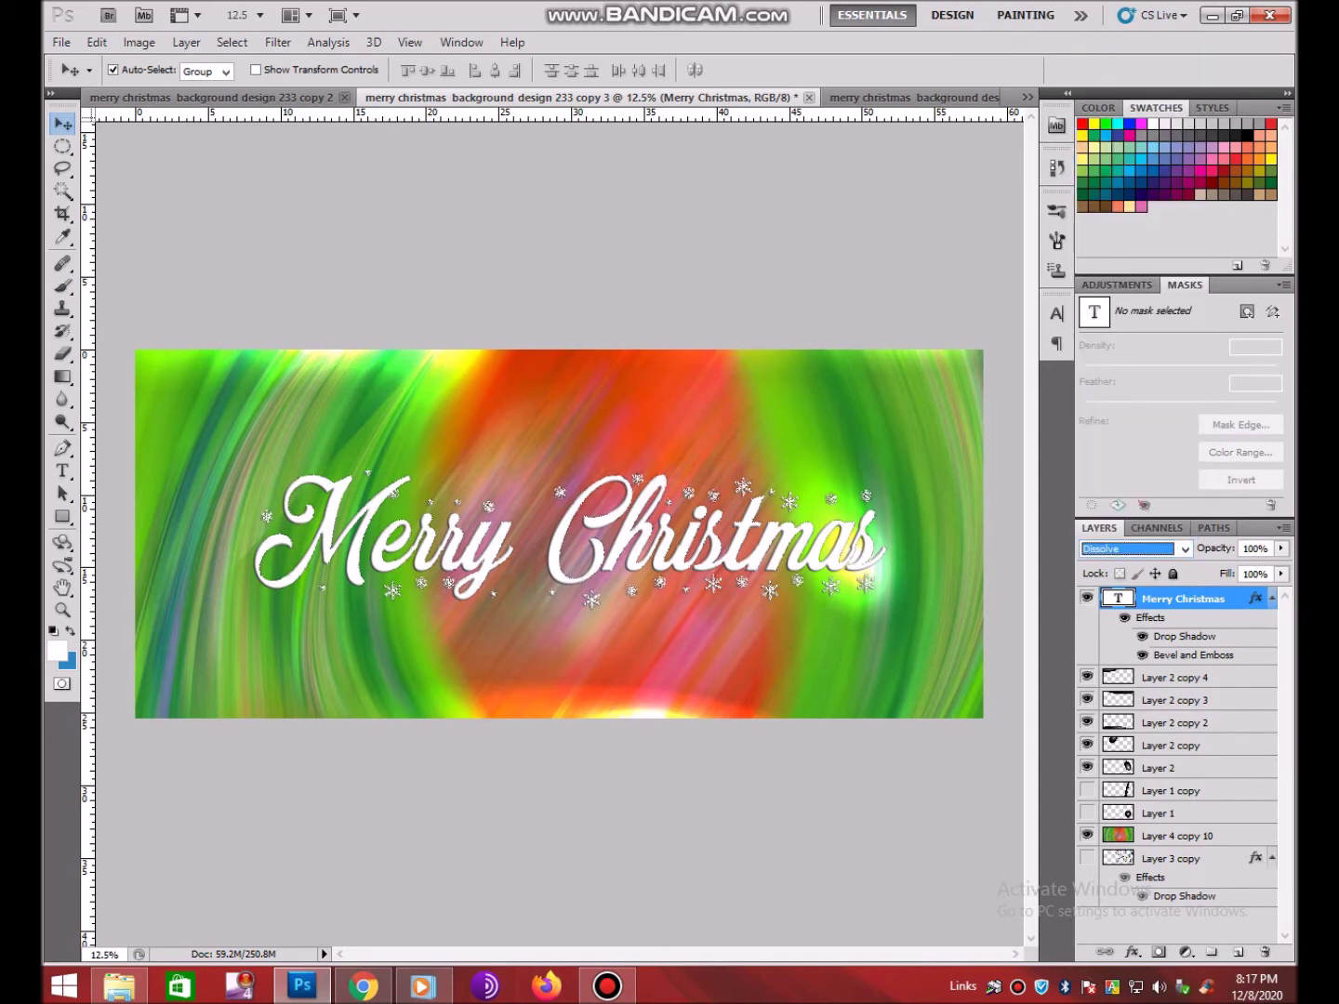
key(alt+Down)
key(Down)
key(Down)
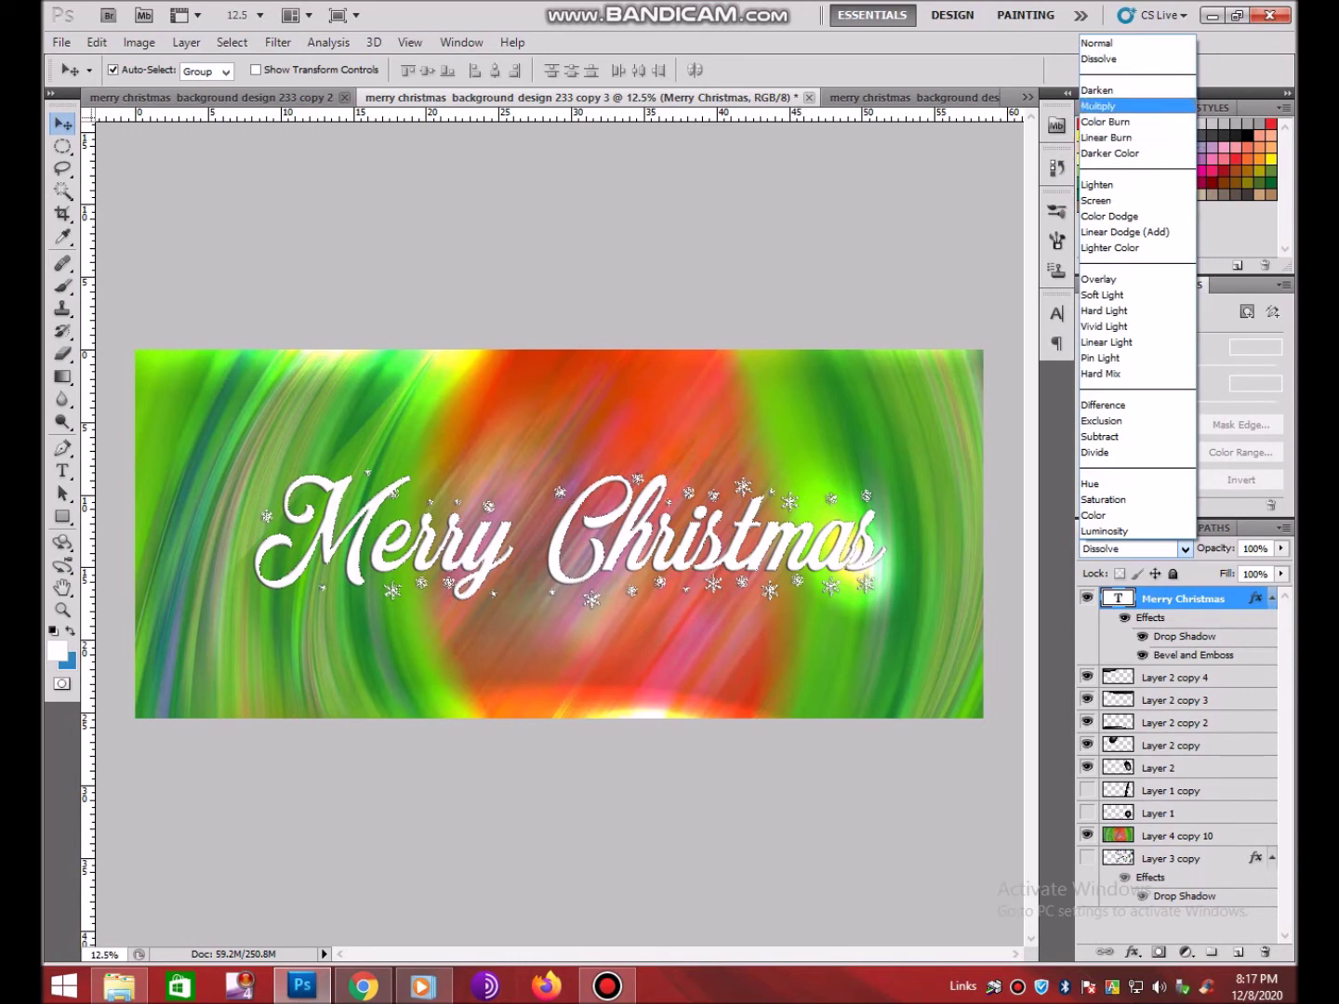
key(Return)
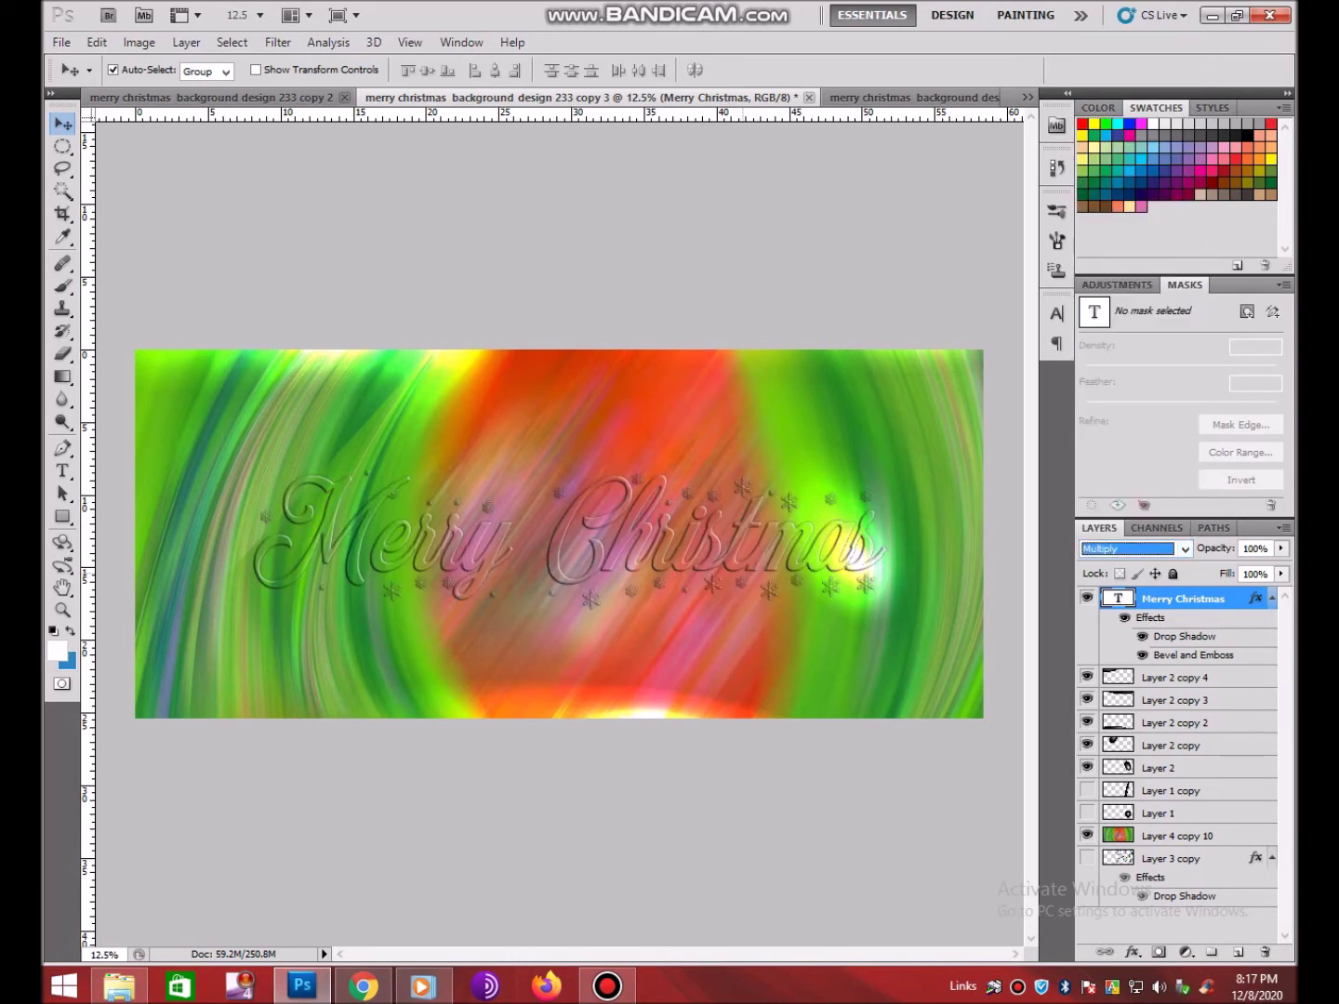
key(Return)
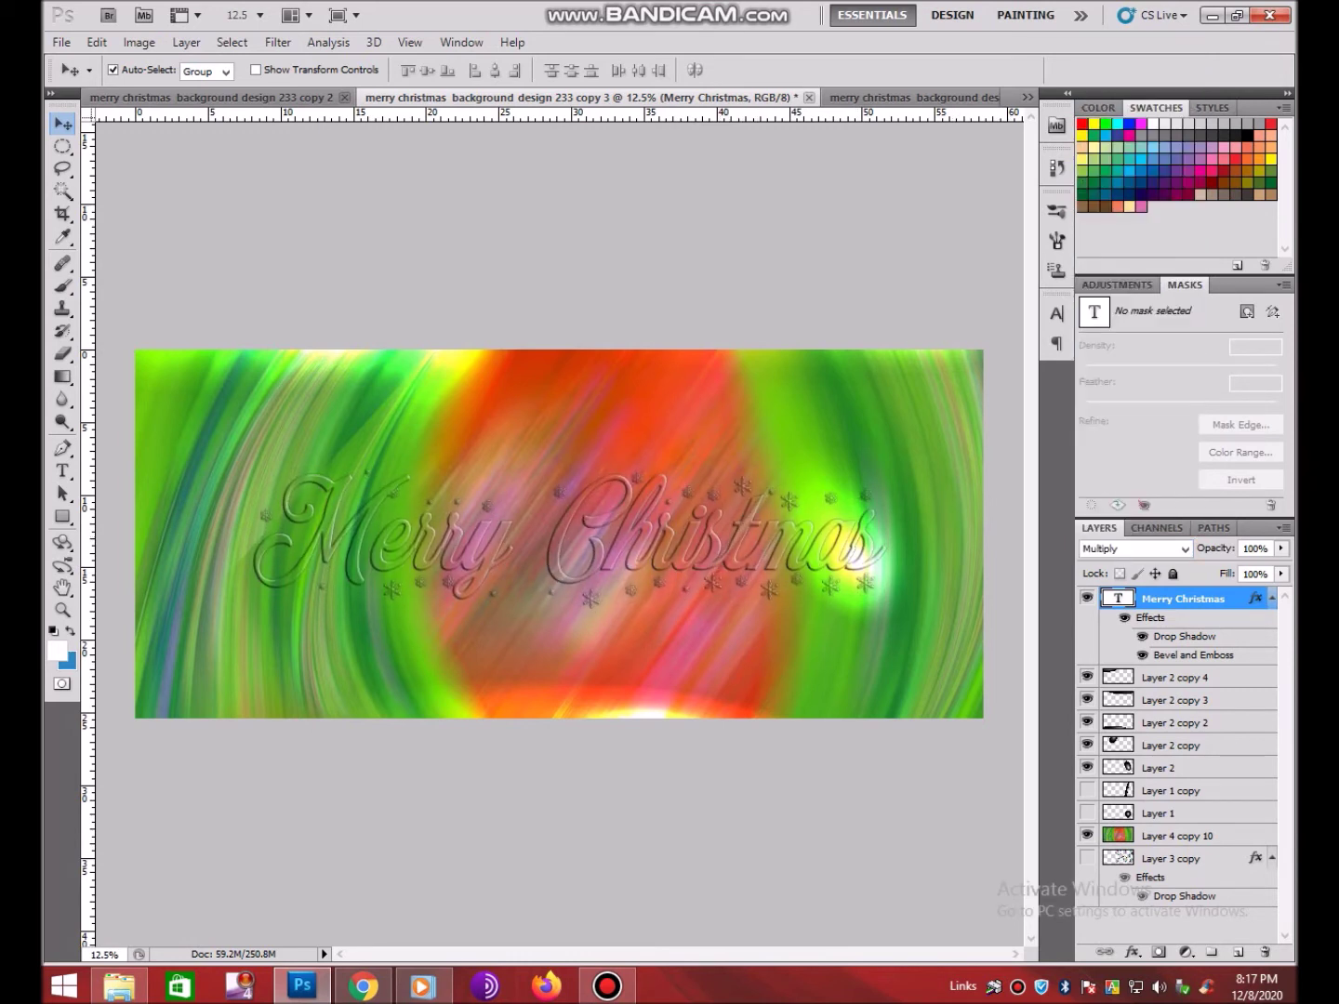
Increase the text's drop shadow to Distance about 23 and Size 10
double_click(1185, 636)
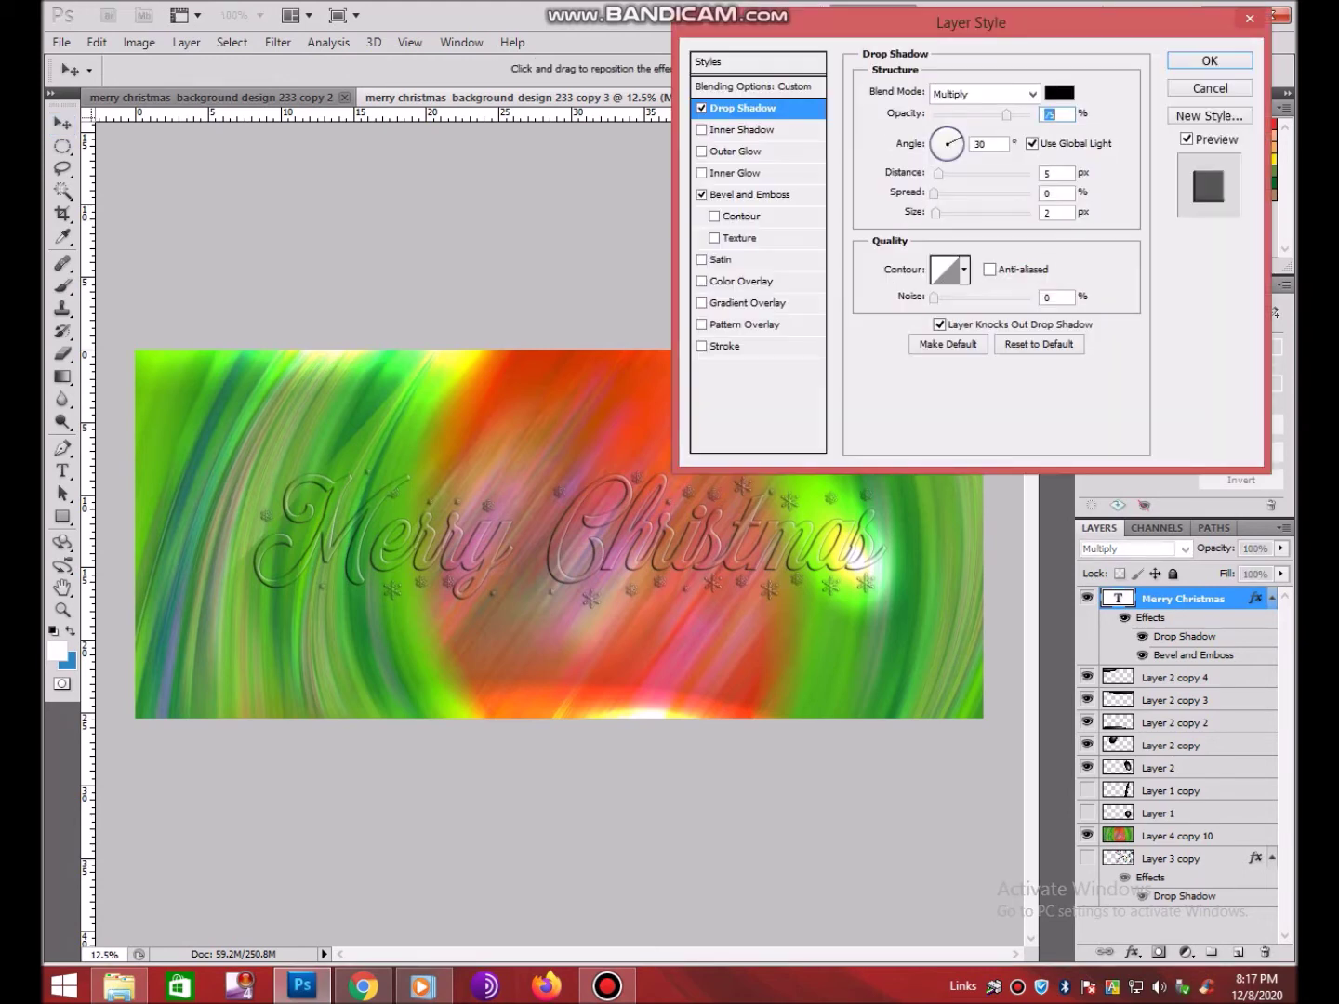
key(Tab)
key(Tab)
key(shift+Up)
key(shift+Up)
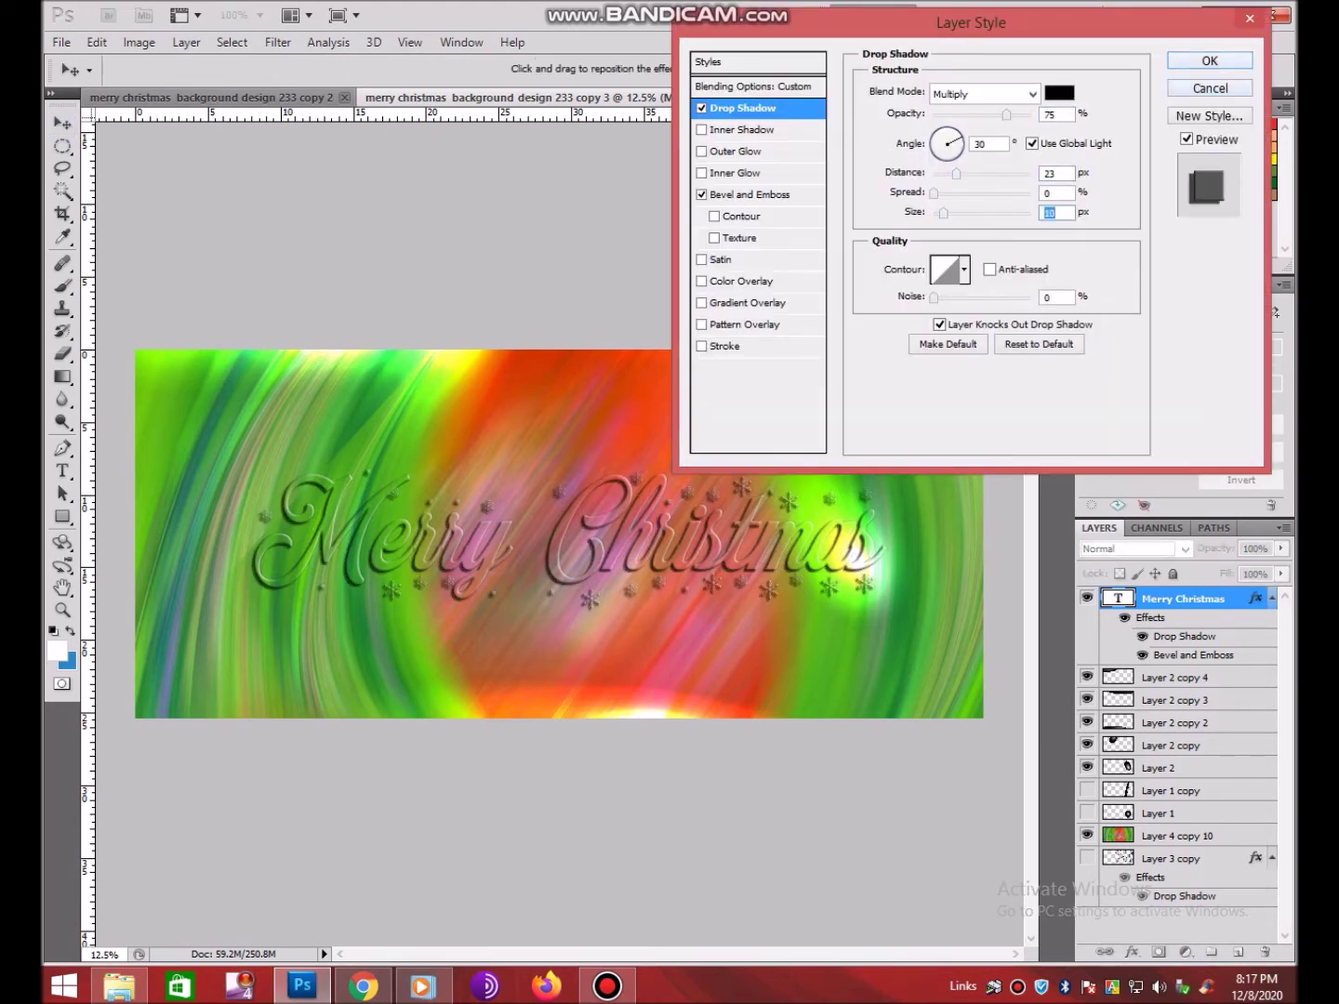
key(Return)
click(62, 472)
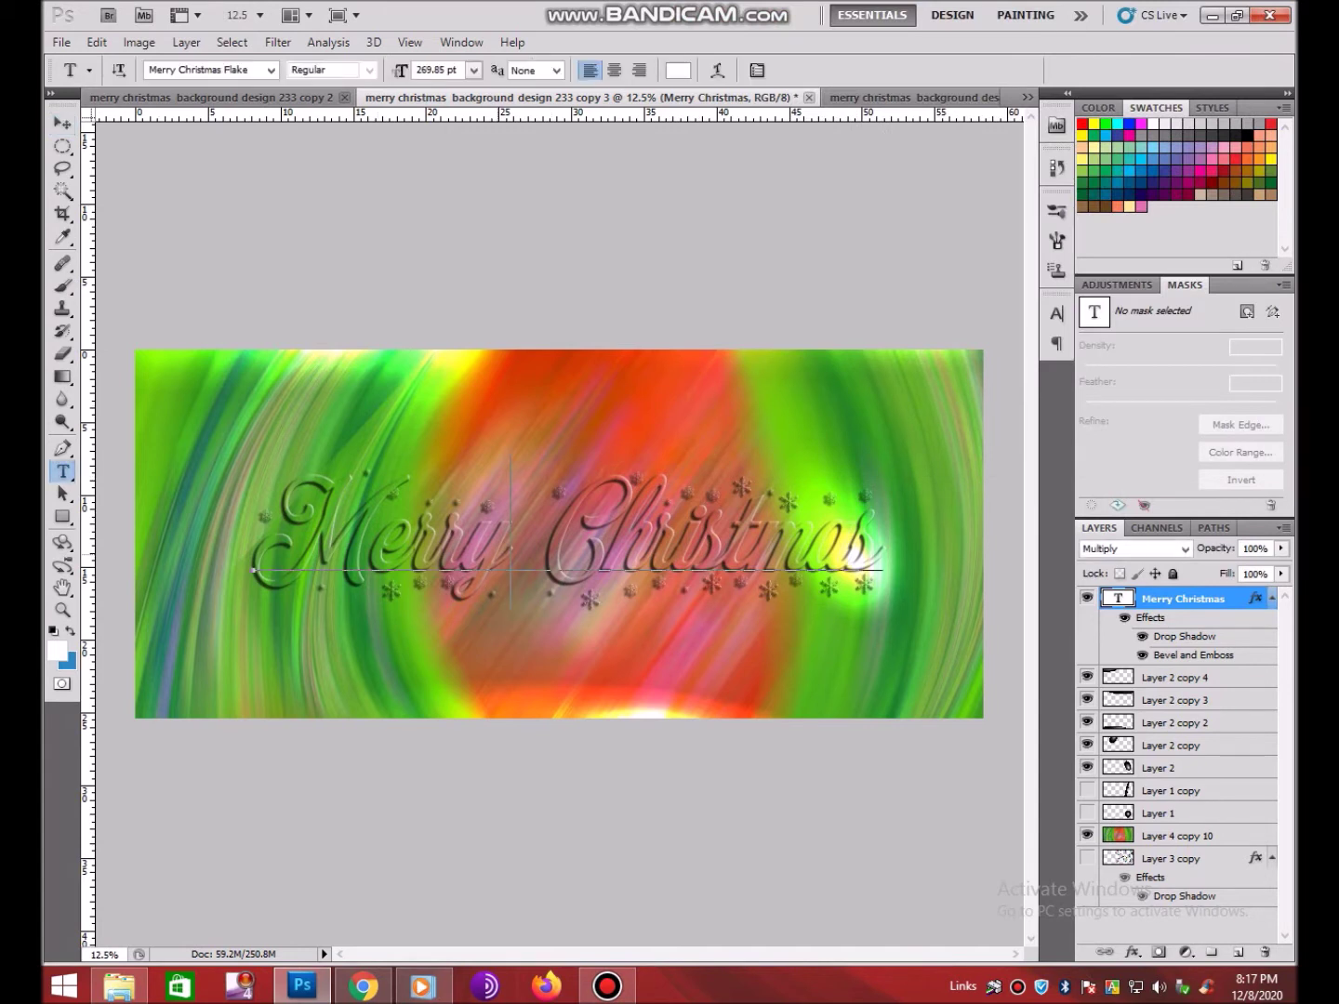
Select all the Merry Christmas text and preview fonts from the options bar
click(856, 538)
key(ctrl+a)
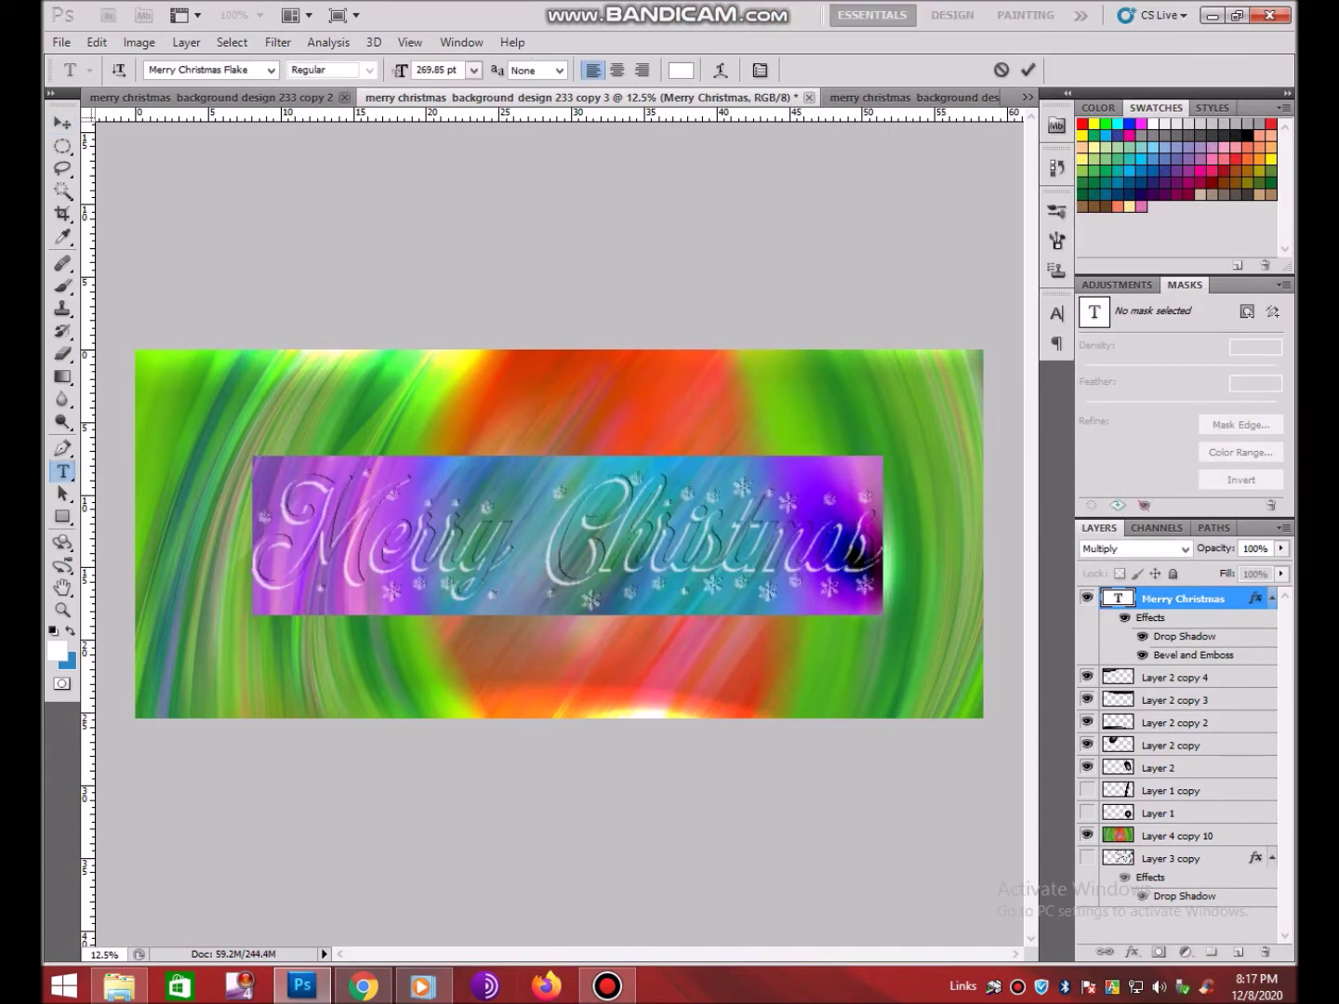
click(197, 69)
key(Down)
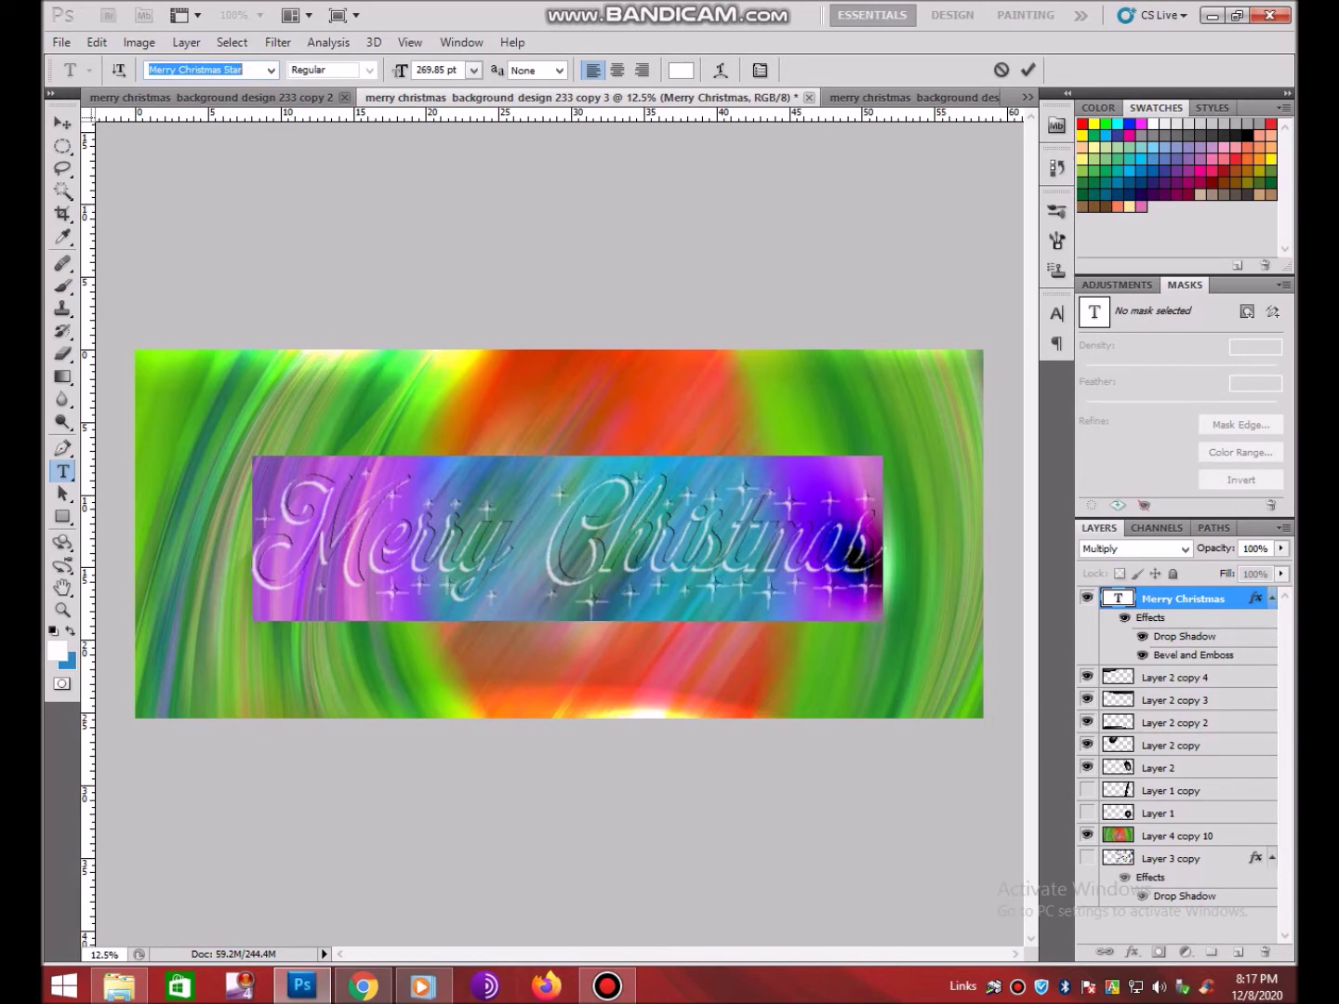
key(Down)
key(Down)
key(Down)
key(Down)
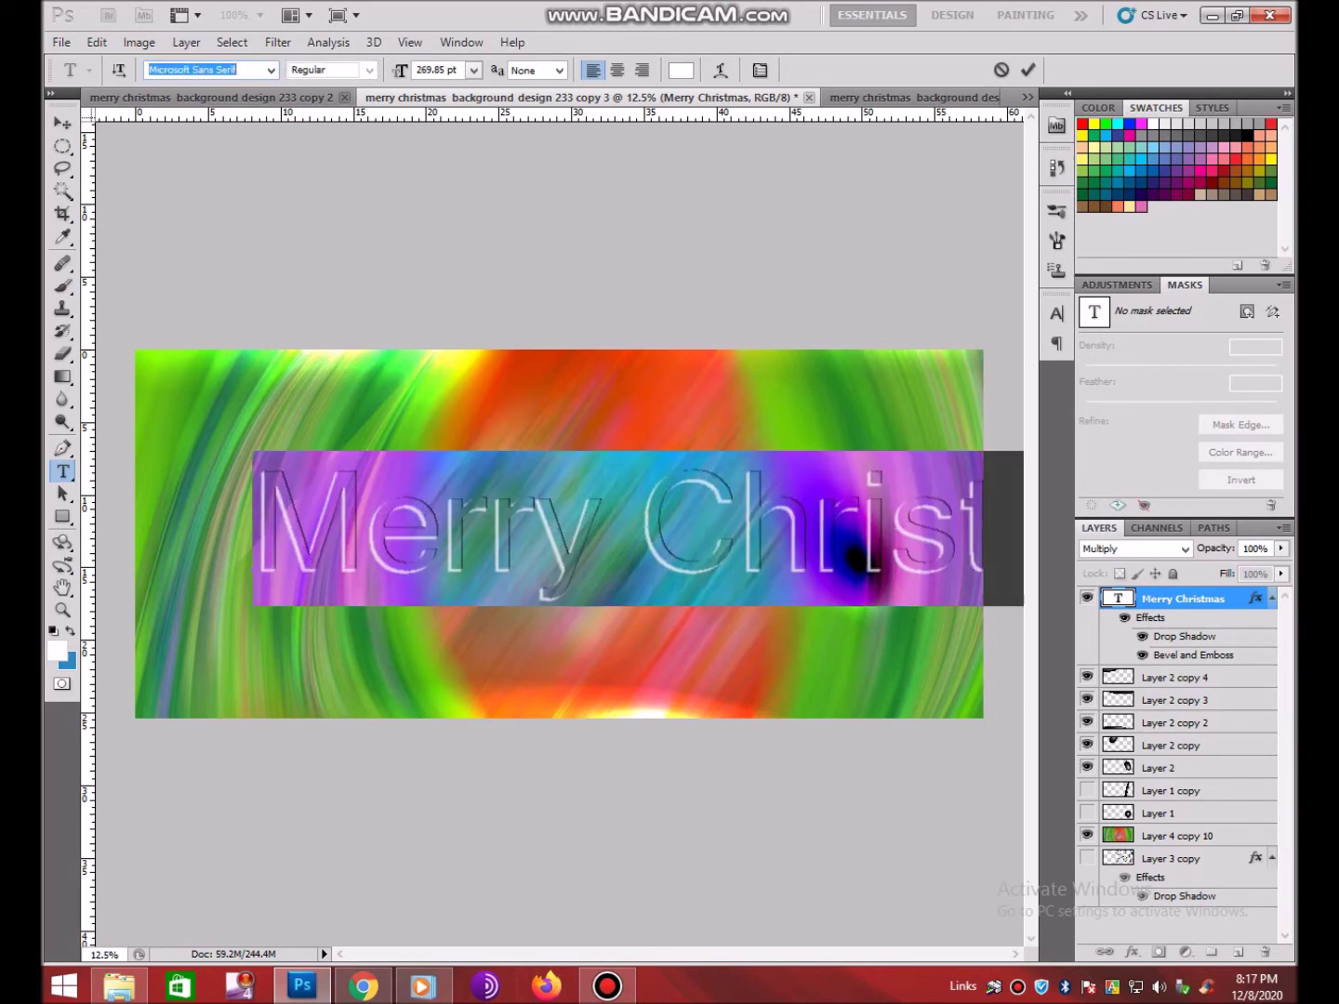
key(Down)
key(Down)
key(Down)
key(Down)
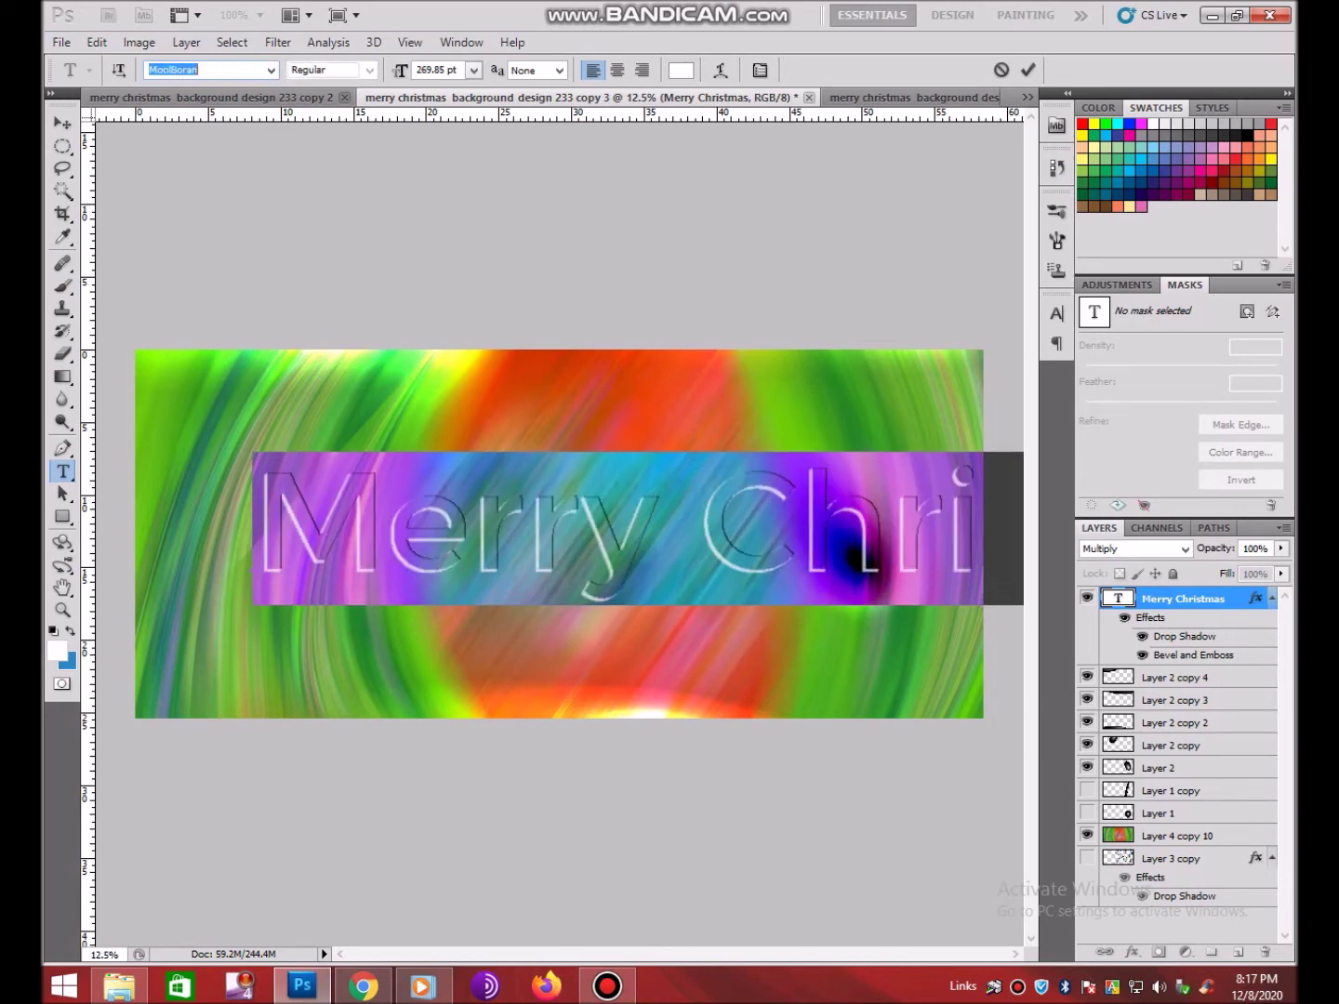
key(Down)
key(Down)
key(Down)
key(Down)
key(Down)
key(Down)
key(Down)
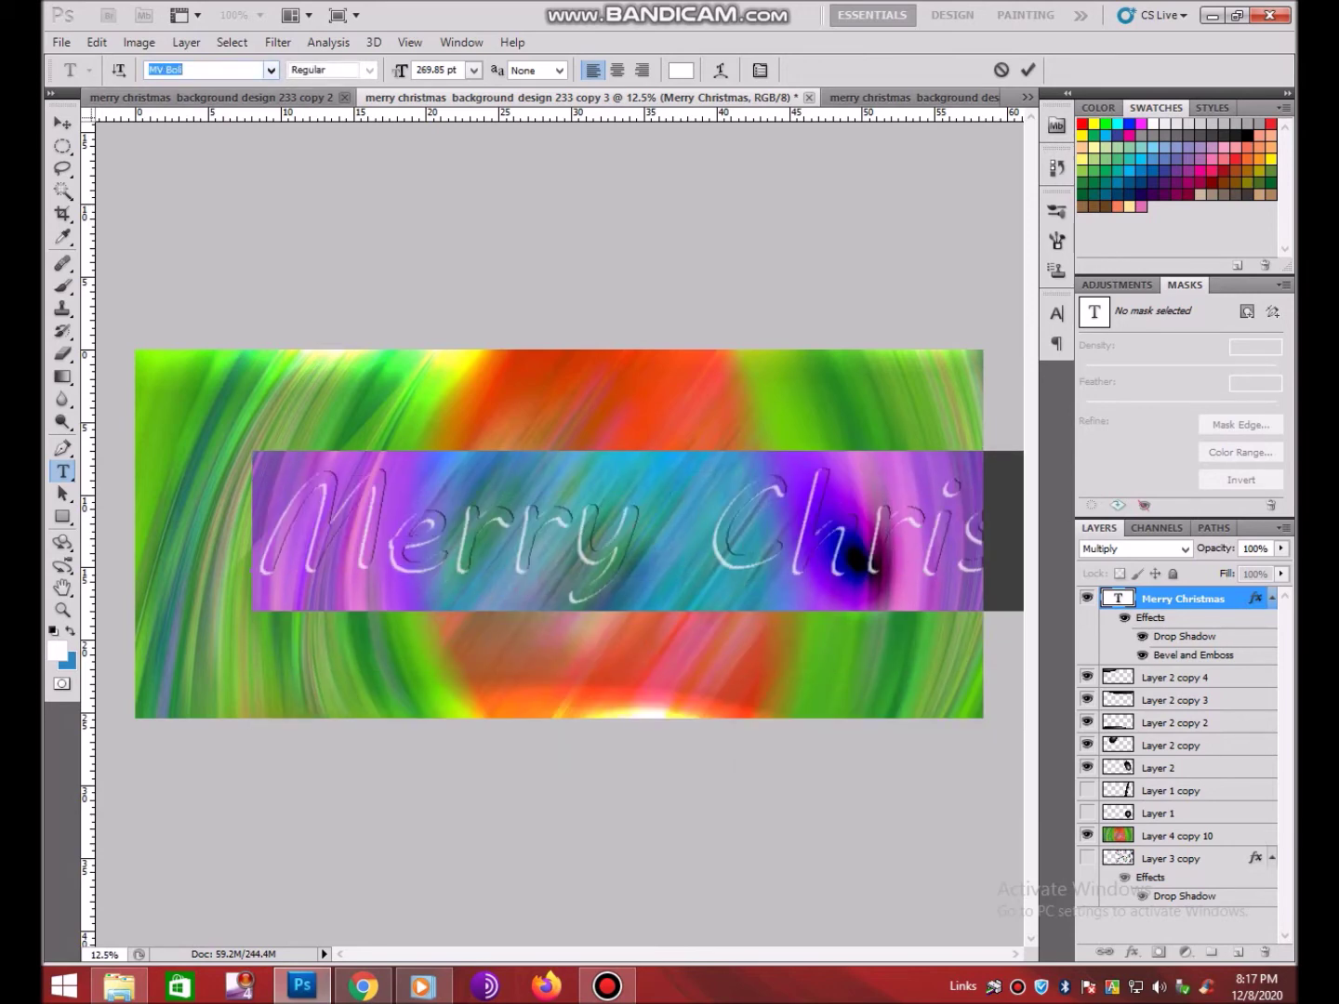
Pick from the font list and keep stepping until Rough Rough is applied and committed
click(271, 70)
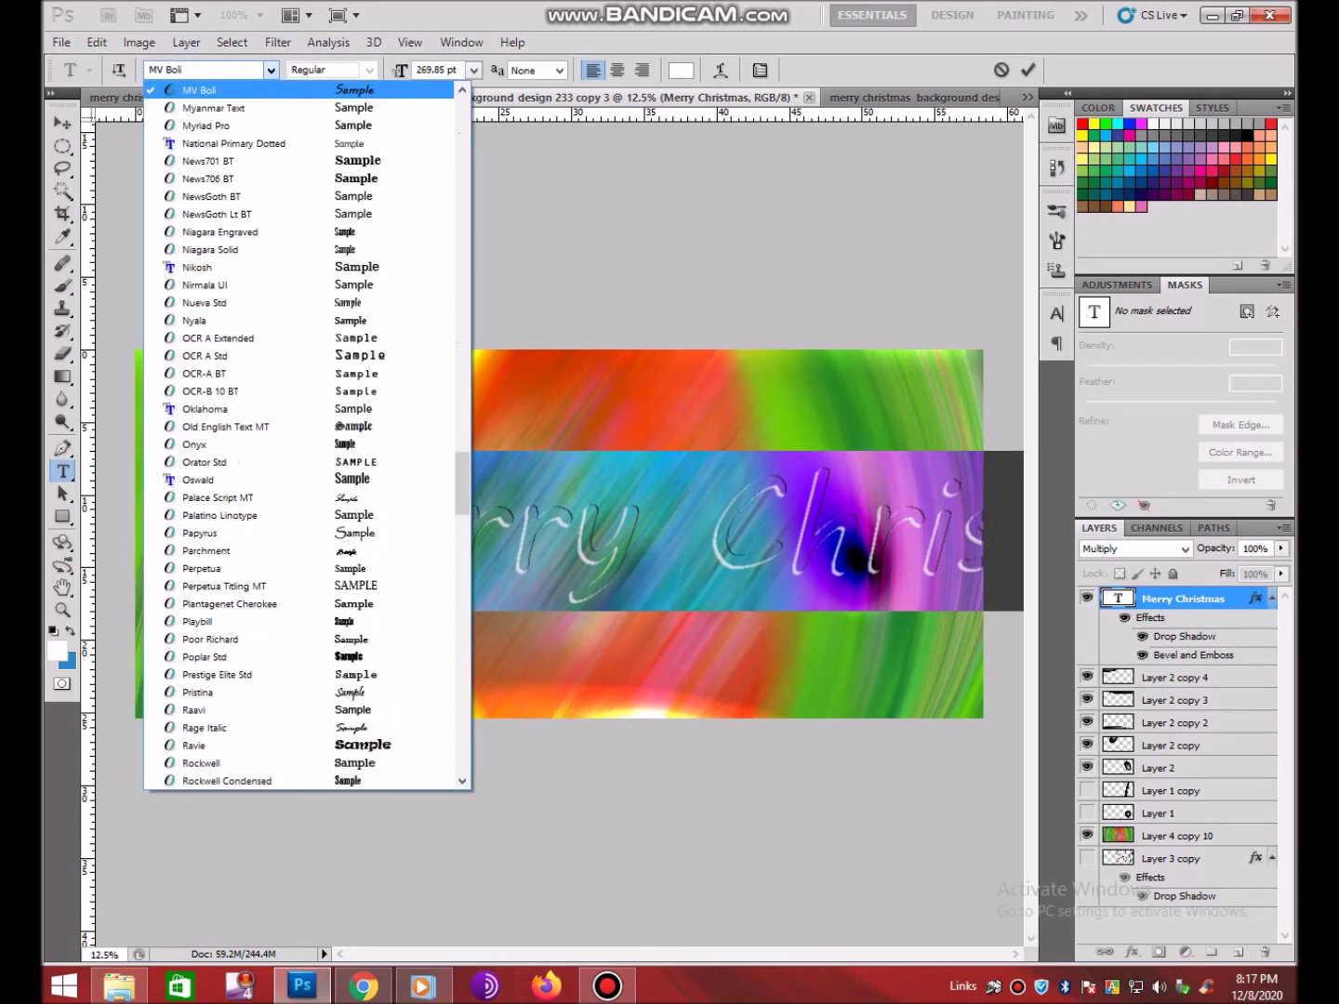
click(200, 481)
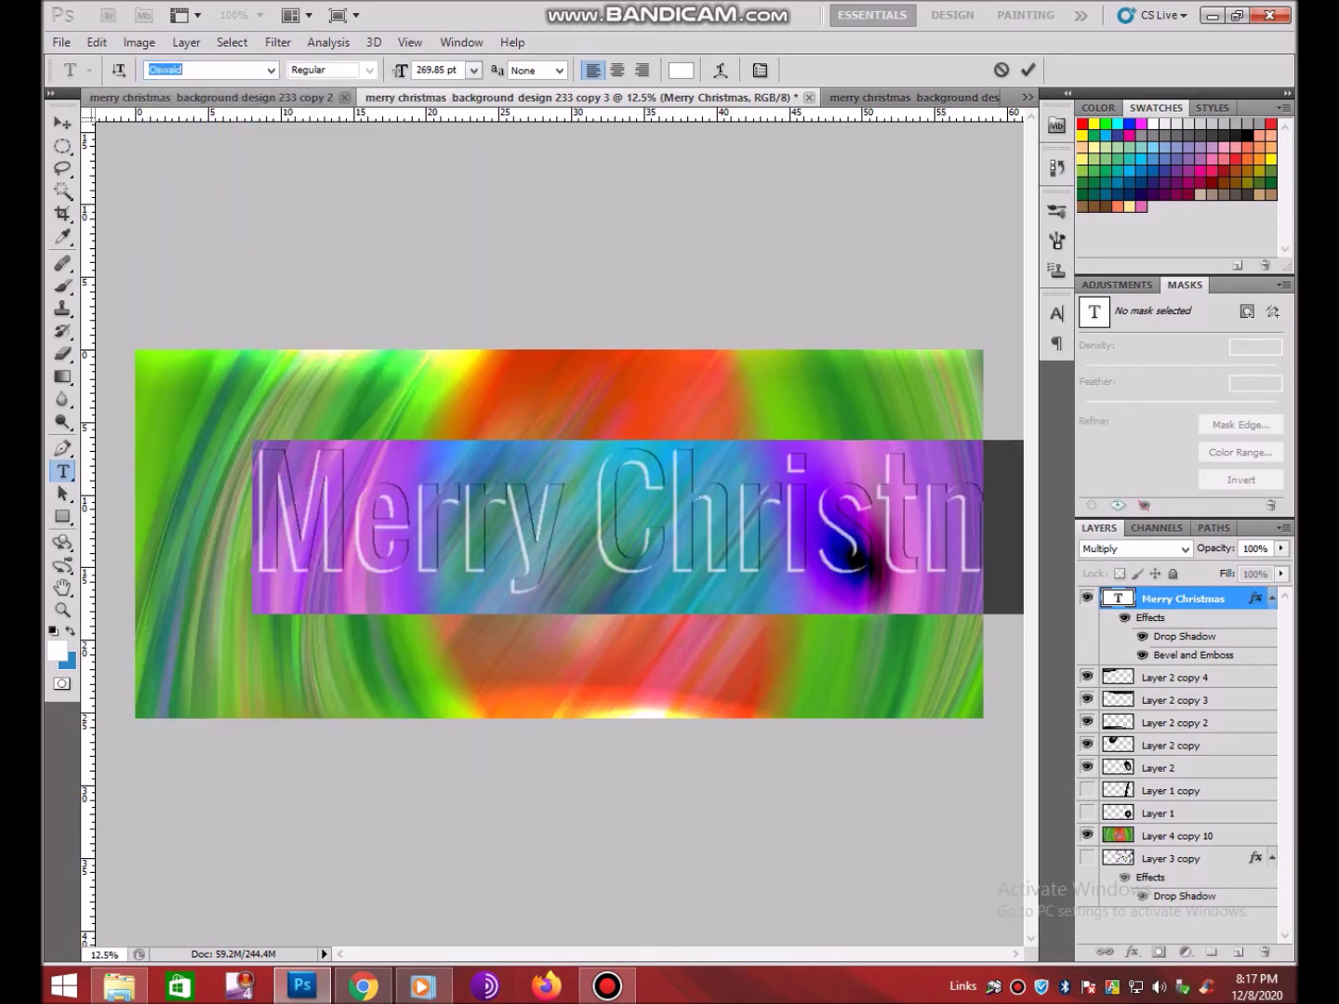
key(Down)
key(Down)
key(Down)
key(Down)
key(Down)
key(Down)
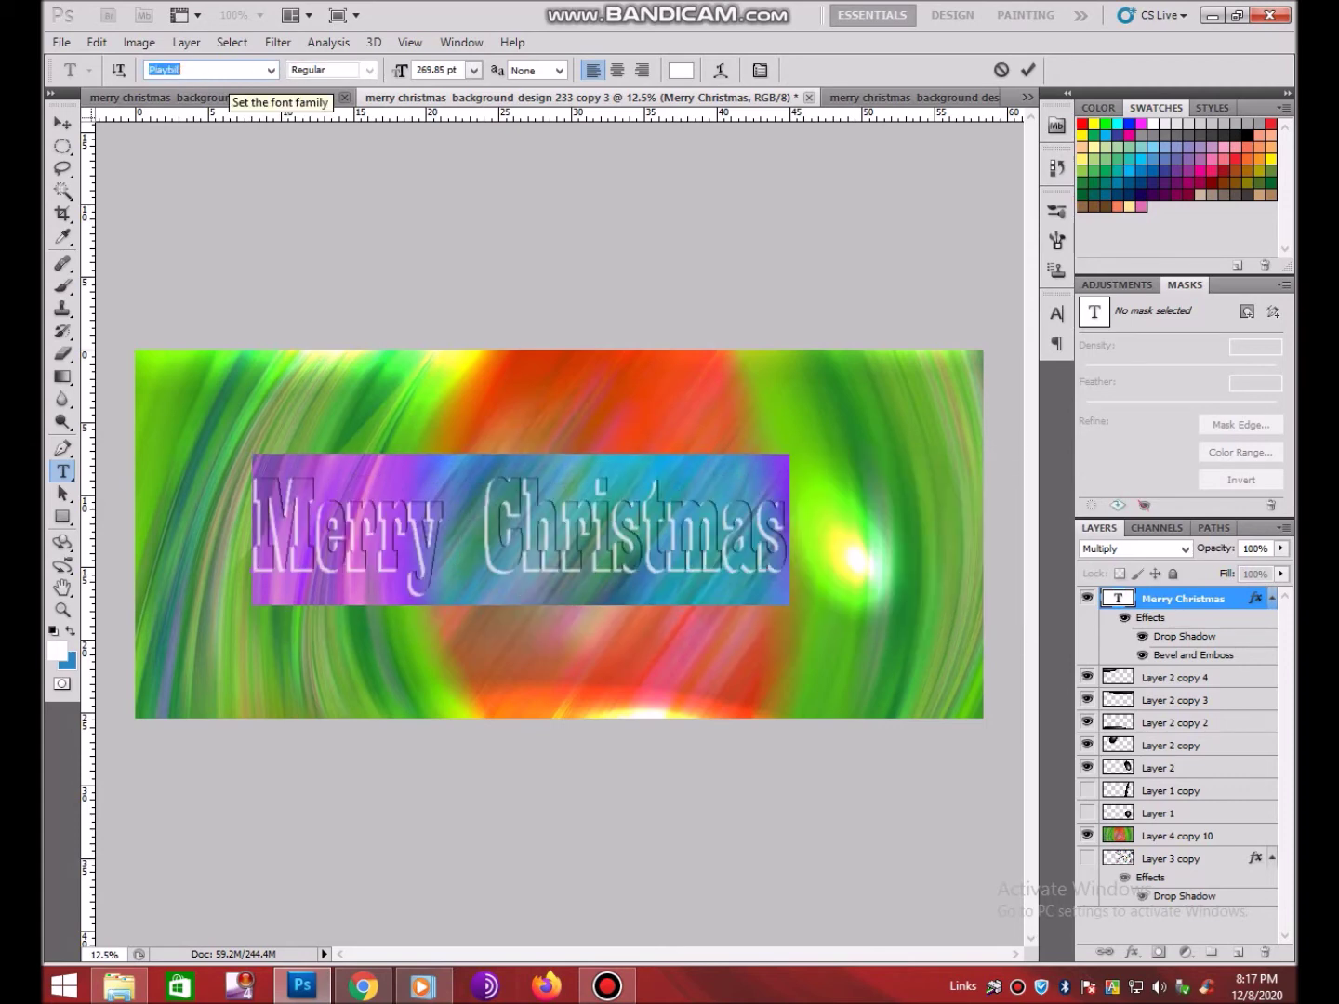
key(Down)
key(Down)
key(Down)
key(Down)
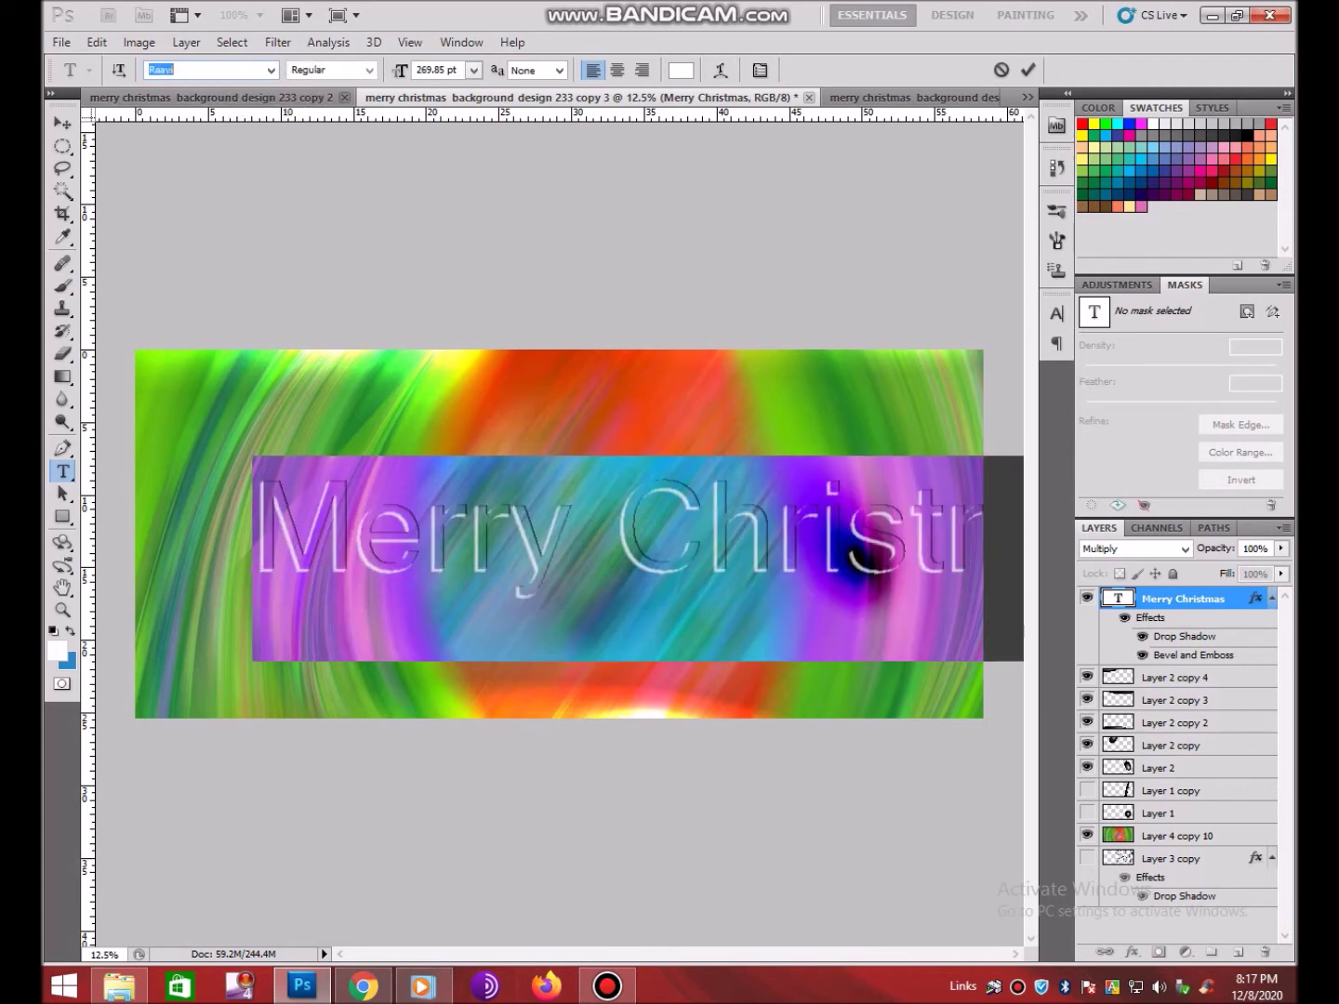
key(Down)
key(Down)
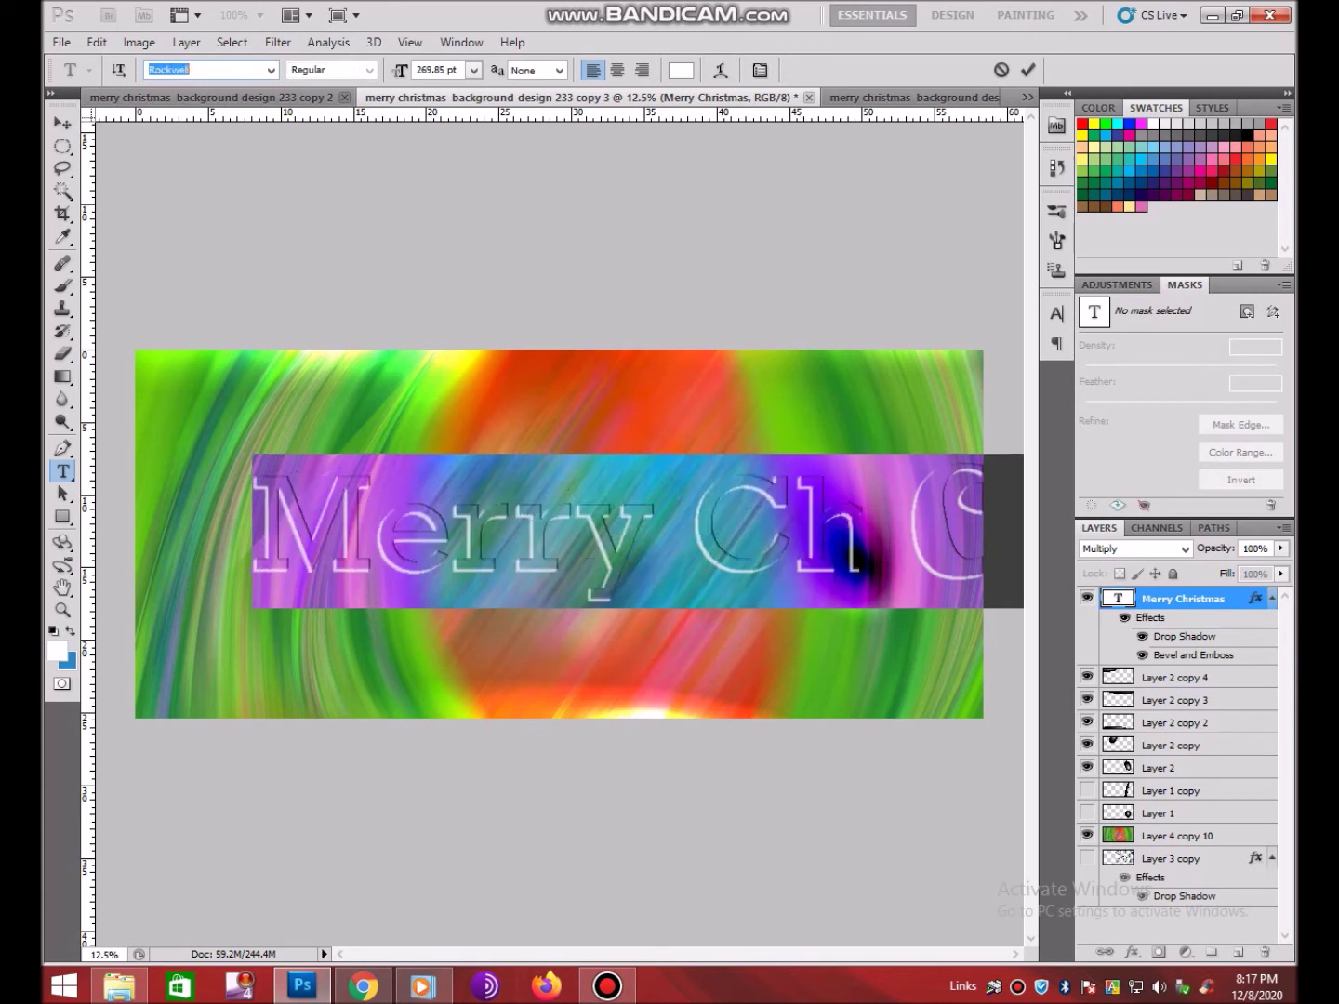
key(Down)
key(Down)
key(Down)
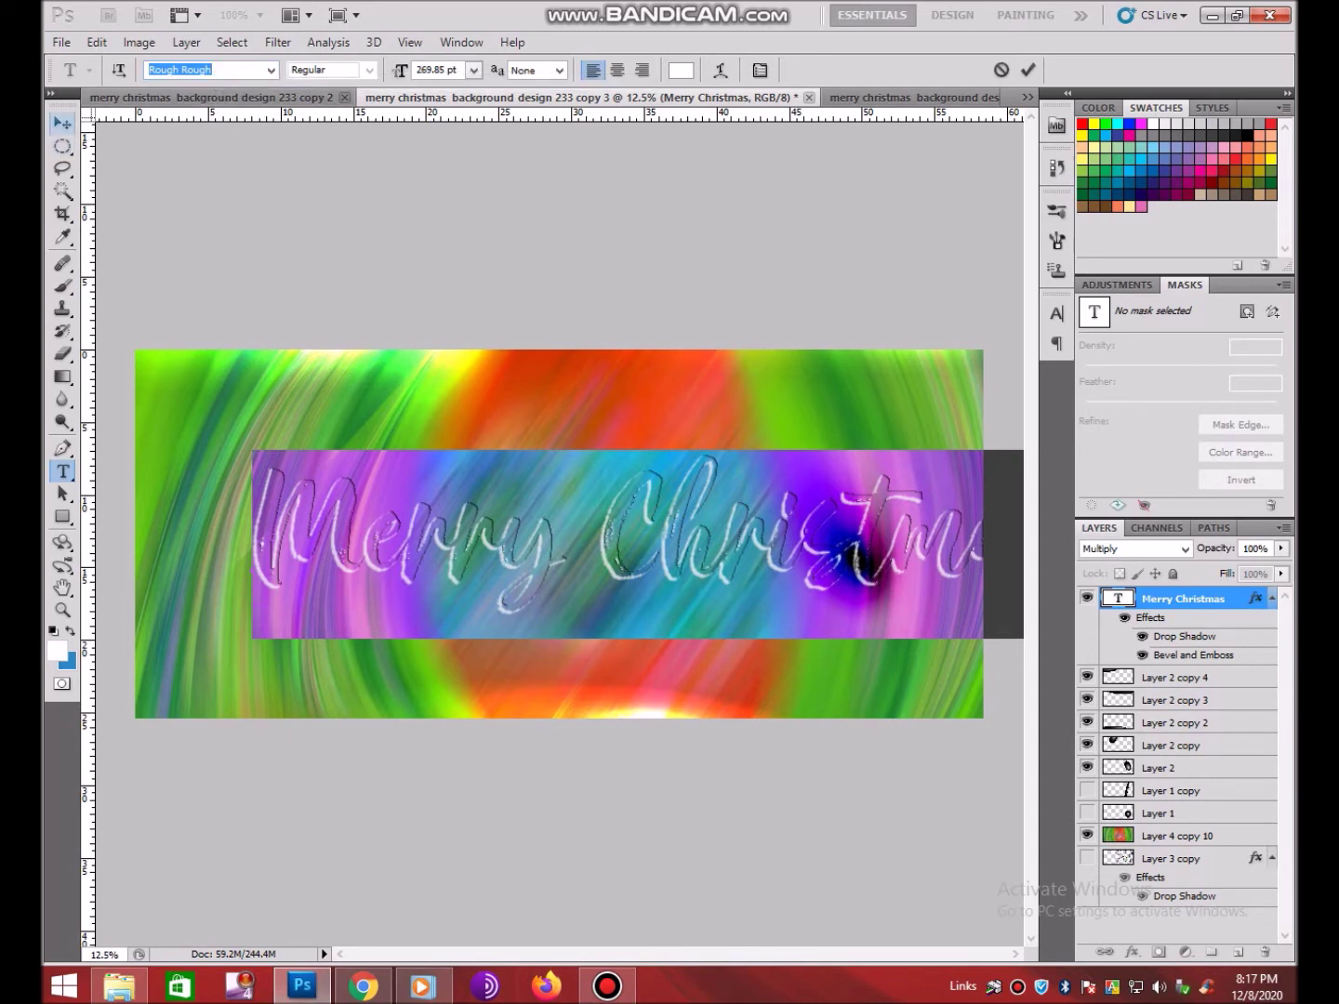
click(63, 121)
Move the Merry Christmas text left and scale it to about 87 percent
mouse_move(557, 530)
mouse_down()
mouse_move(493, 535)
mouse_move(503, 512)
mouse_up()
key(ctrl+t)
drag(1023, 435, 931, 458)
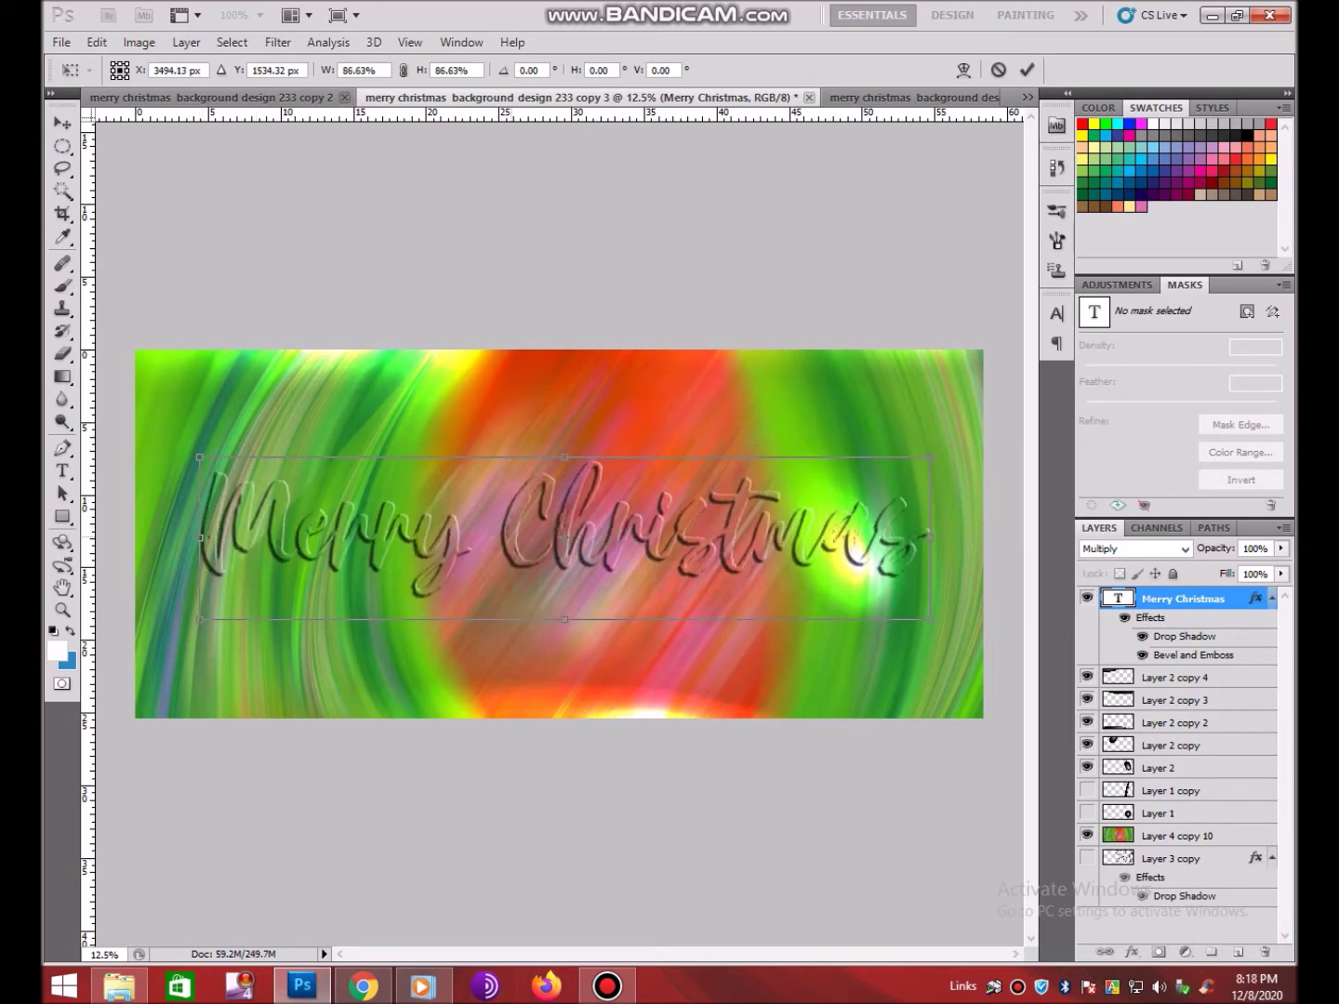
key(Return)
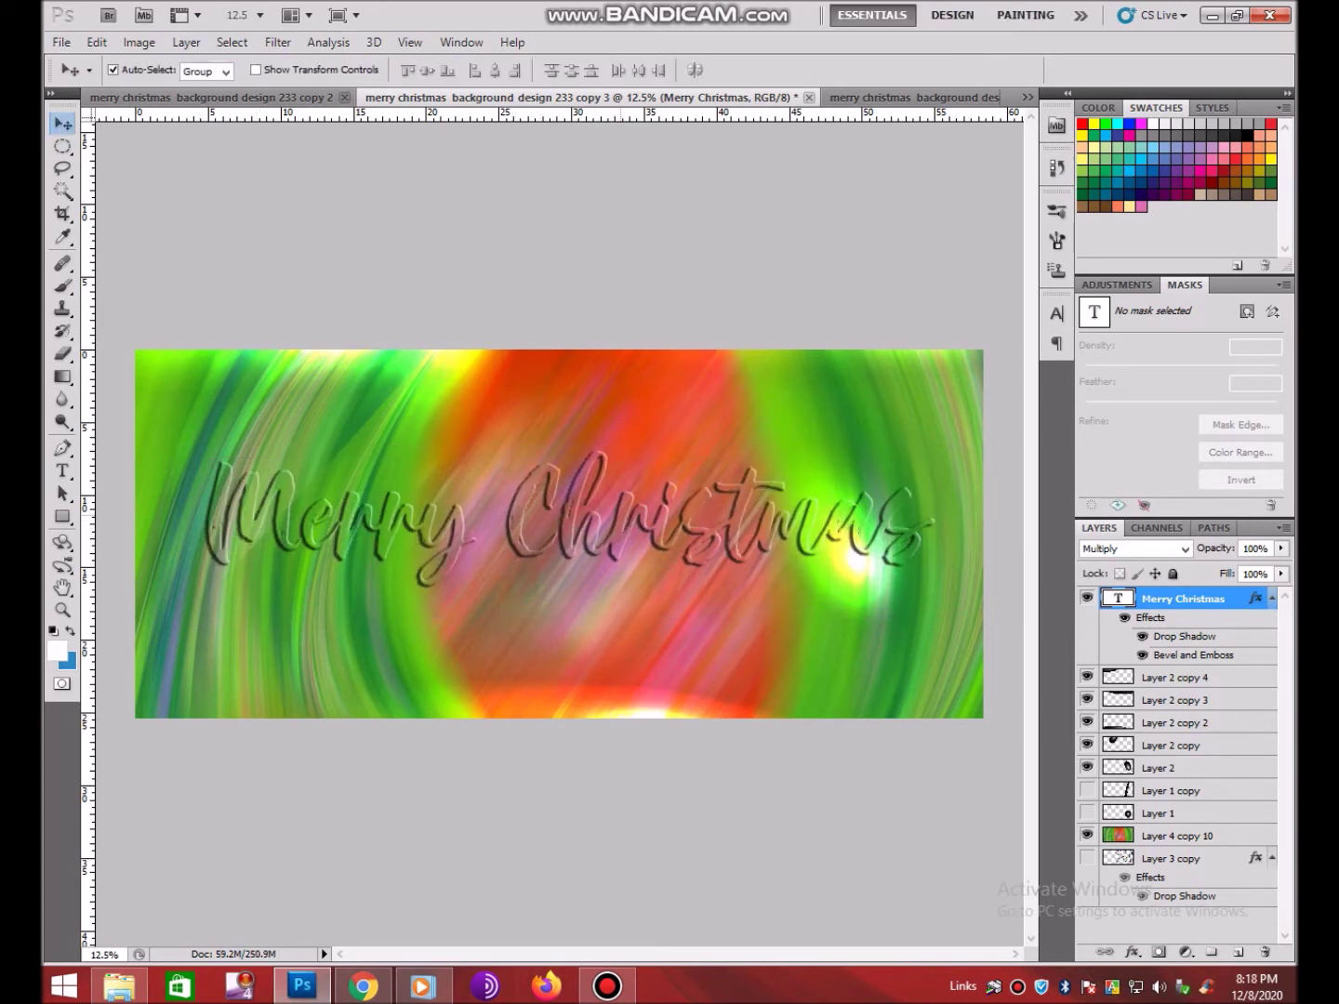
mouse_move(558, 520)
mouse_down()
mouse_move(535, 529)
mouse_move(567, 523)
mouse_up()
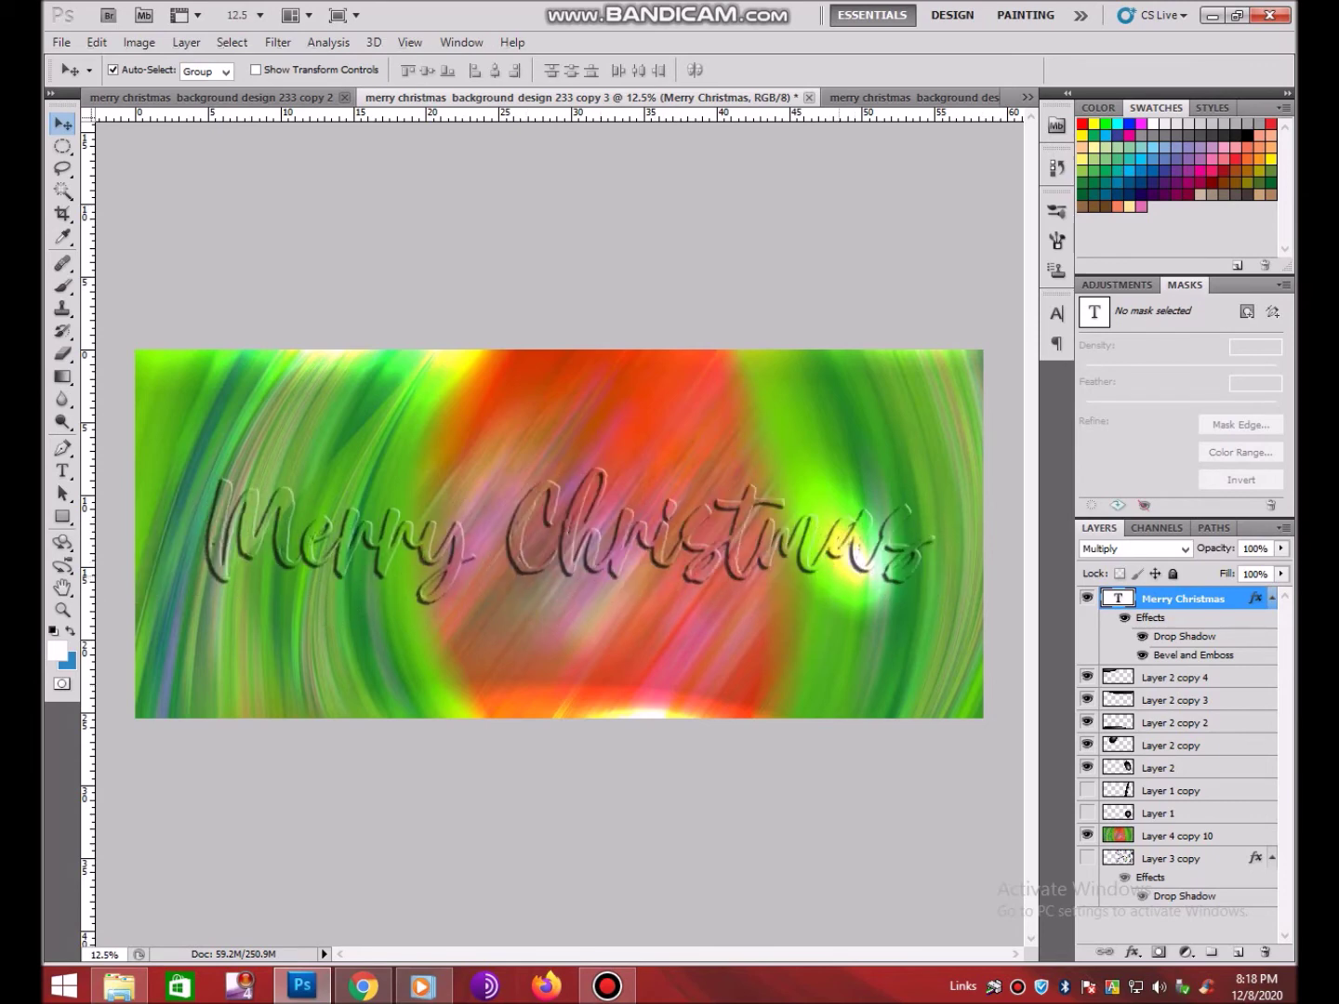
Undo the accidental duplicate and step back through earlier text positions in History
key(ctrl+z)
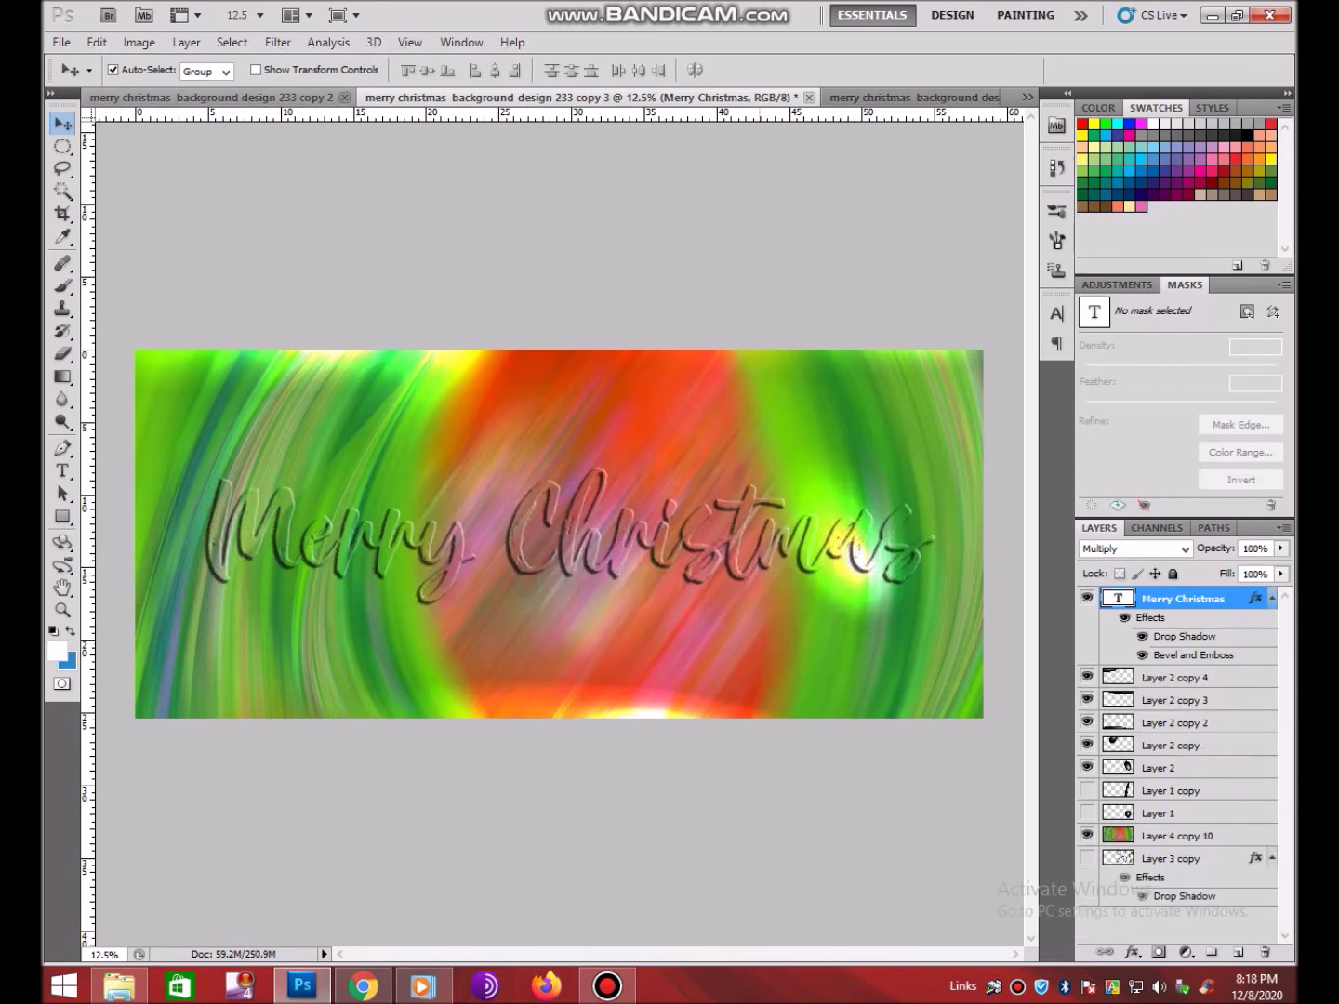
key(ctrl+alt+z)
key(ctrl+alt+z)
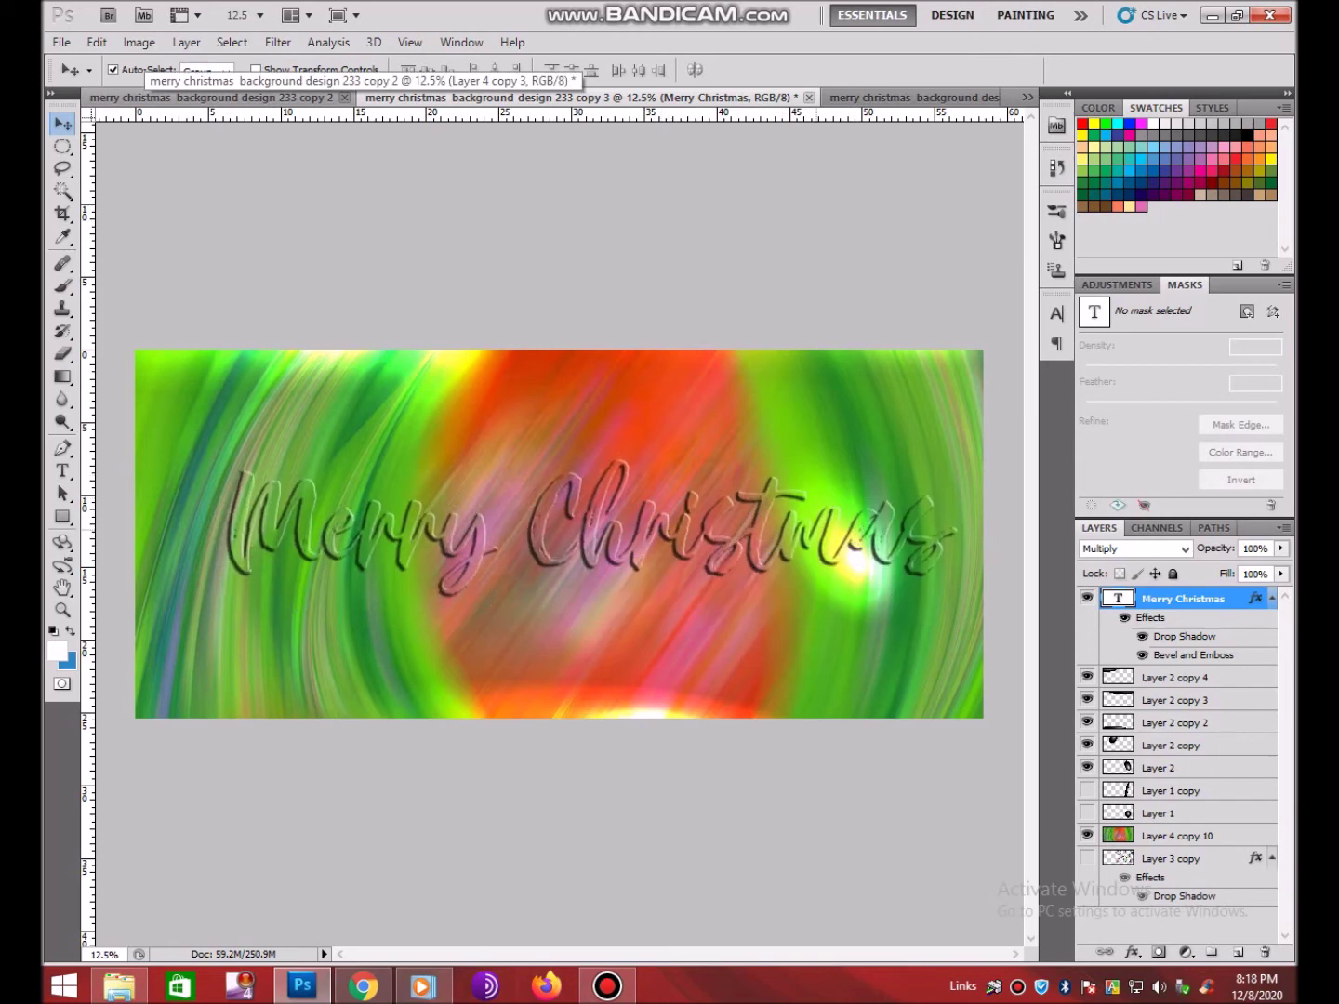
key(ctrl+alt+z)
key(ctrl+alt+z)
key(ctrl+alt+z)
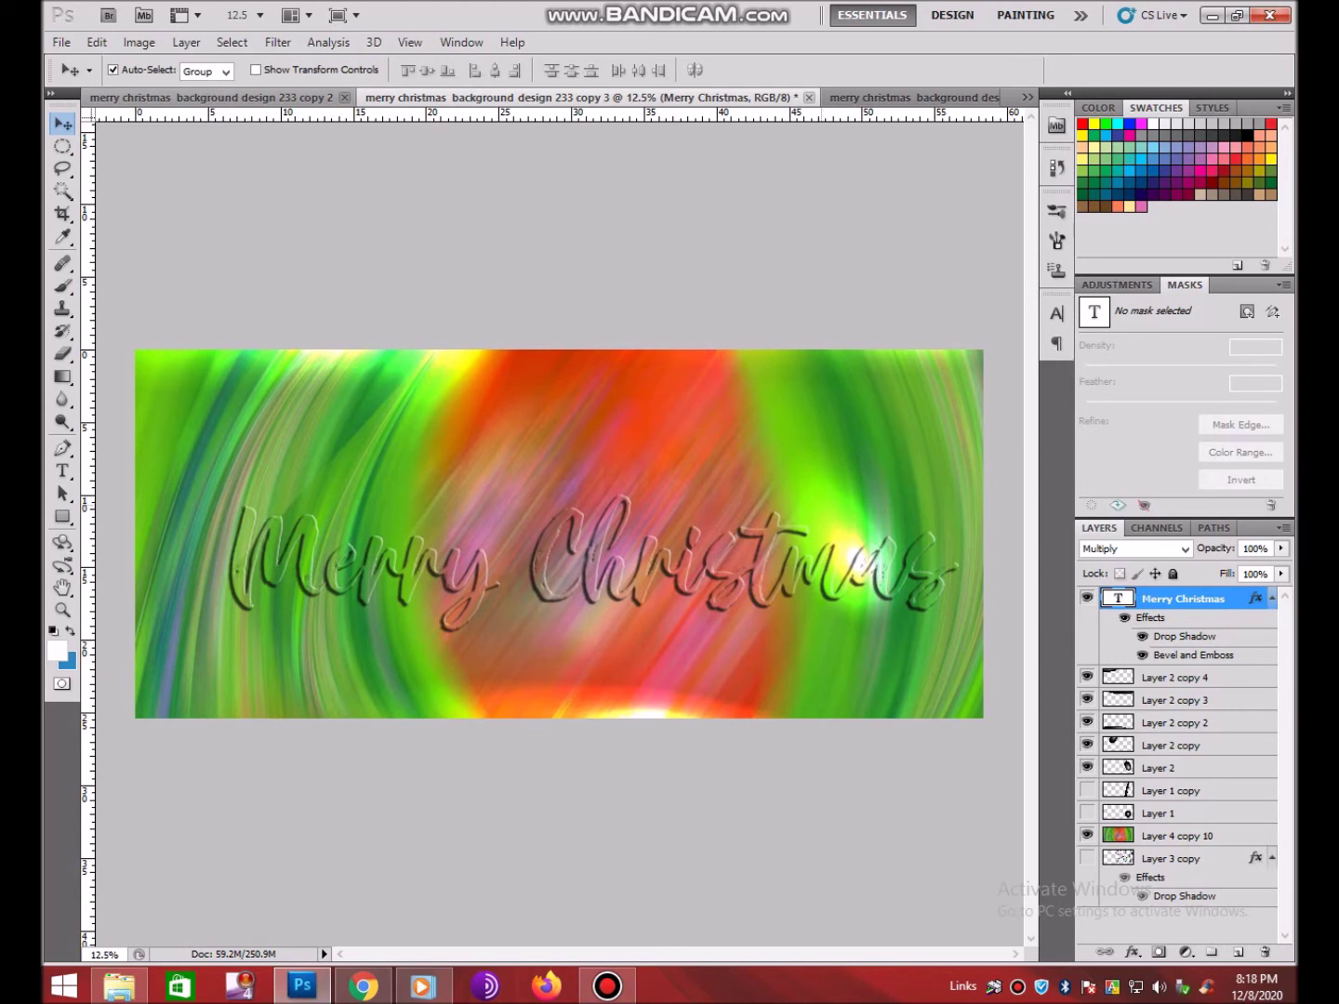
key(ctrl+alt+z)
key(ctrl+alt+z)
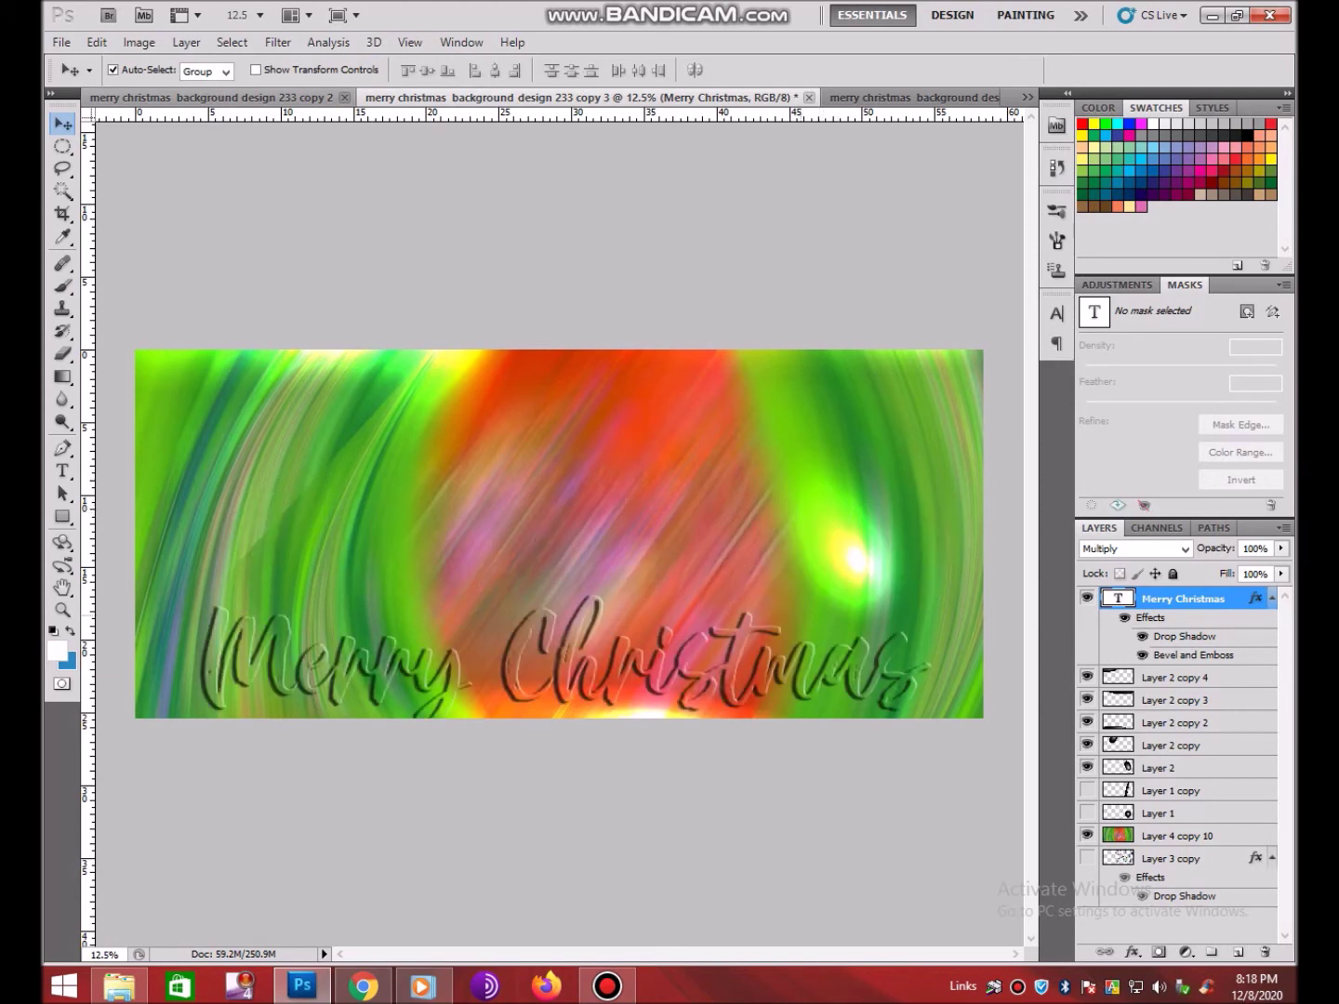
key(ctrl+alt+z)
key(ctrl+alt+z)
key(ctrl+alt+z)
Step forward and back through the edit history to an earlier state
key(ctrl+shift+z)
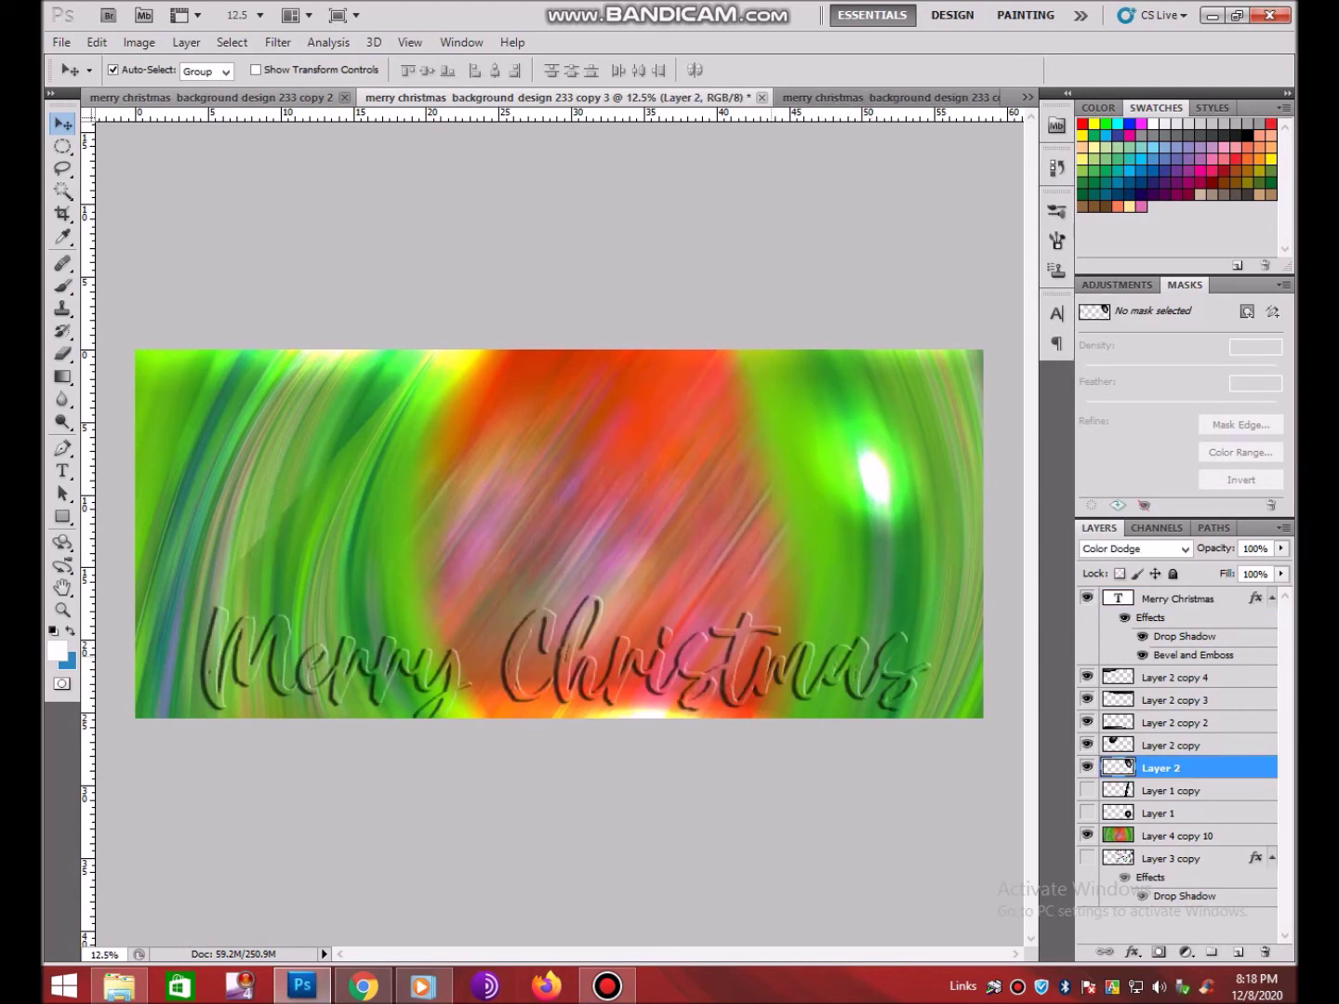
key(ctrl+shift+z)
key(ctrl+shift+z)
key(ctrl+shift+z)
key(ctrl+alt+z)
key(ctrl+alt+z)
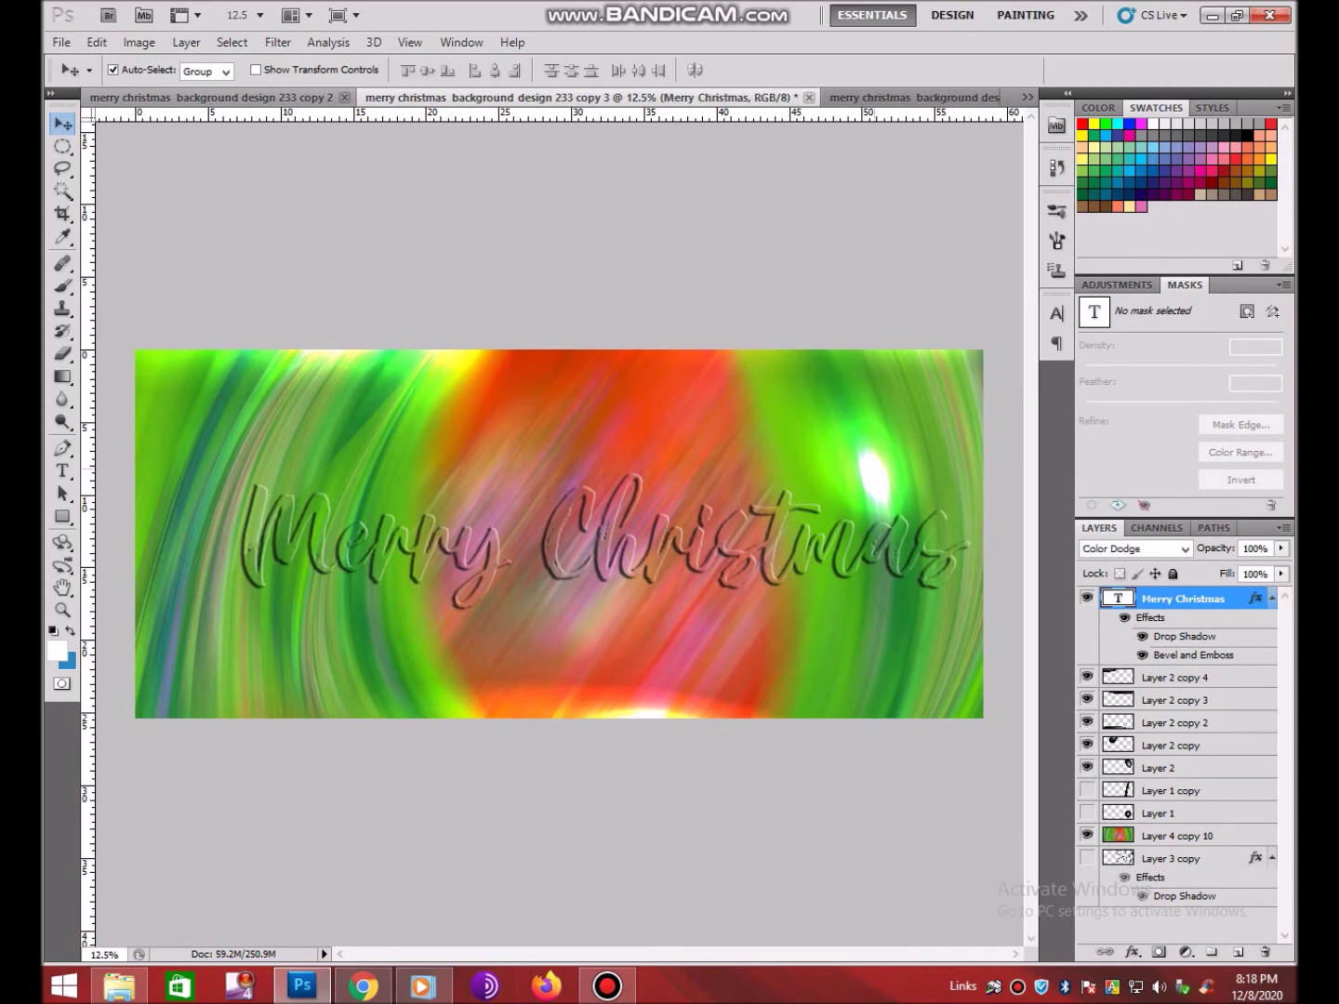
key(ctrl+alt+z)
key(ctrl+alt+z)
key(ctrl+alt+z)
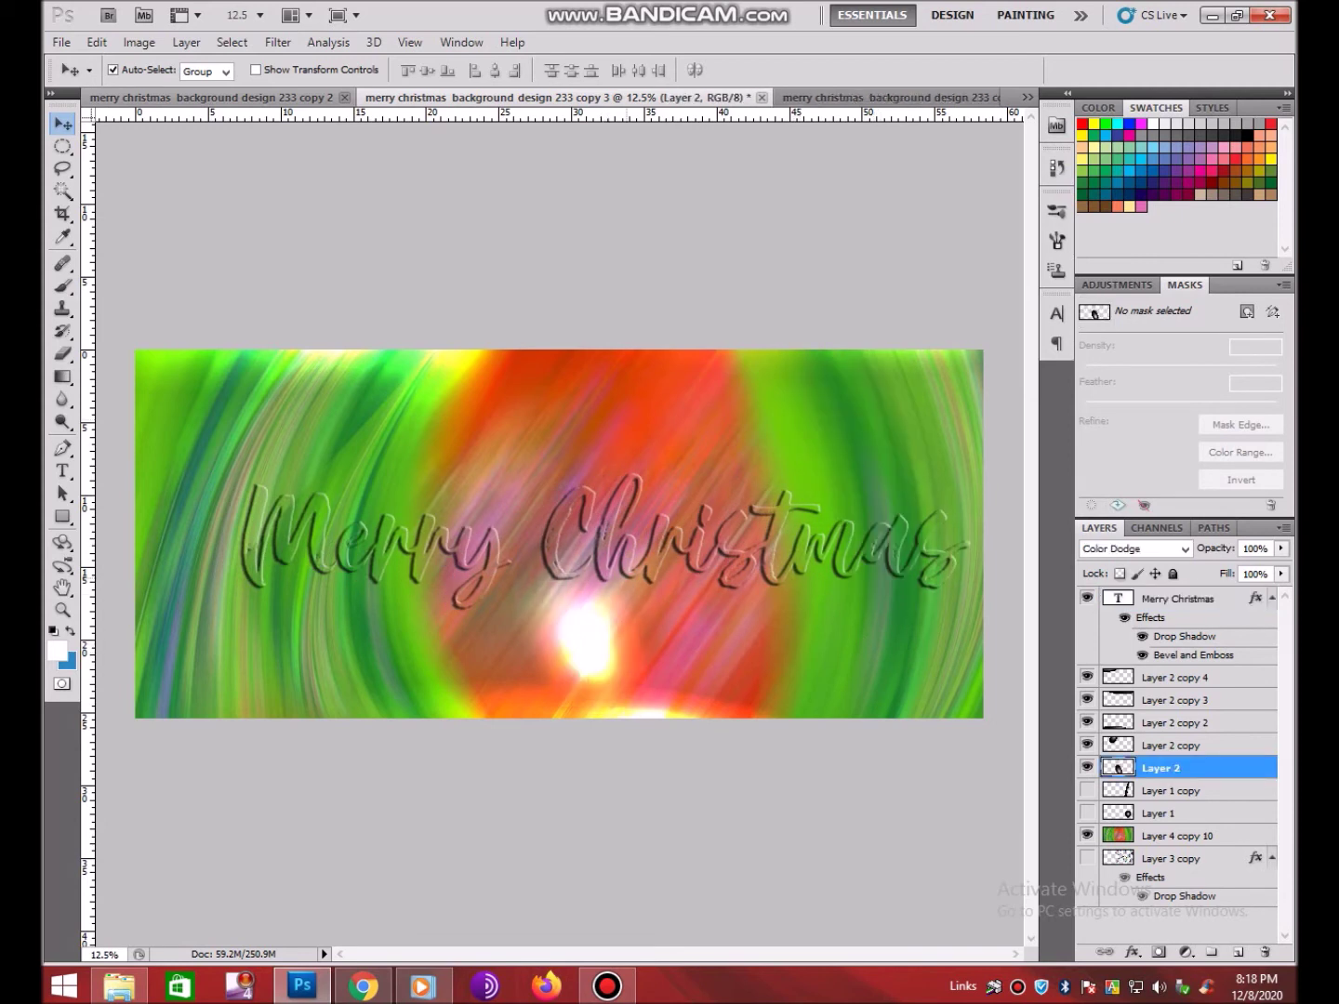
key(ctrl+alt+z)
key(ctrl+alt+z)
key(ctrl+alt+z)
key(ctrl+alt+z)
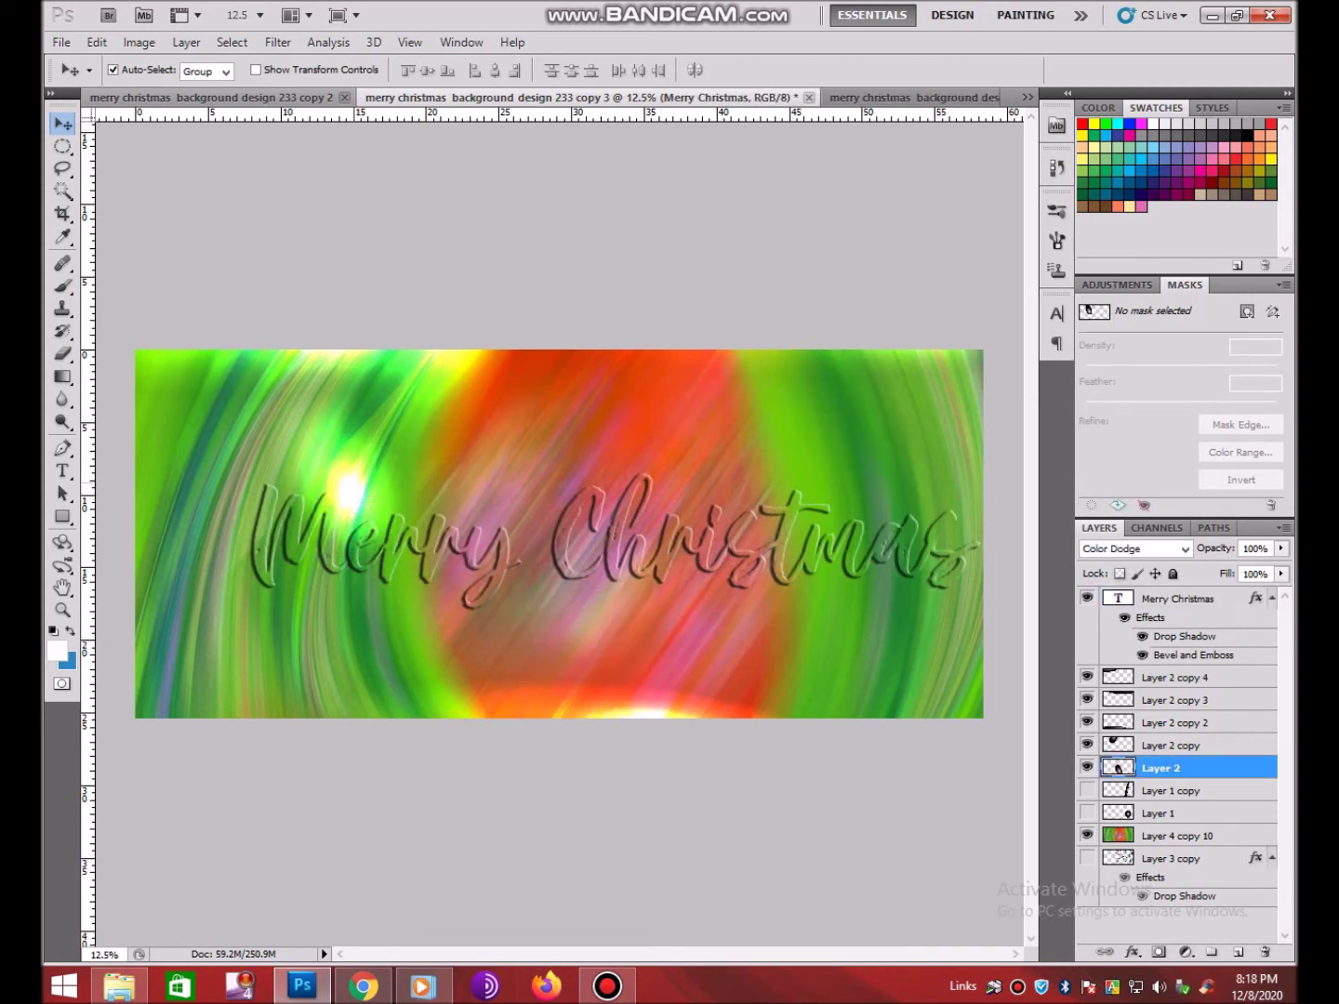
key(ctrl+alt+z)
Shrink the glow flare, then move the Layer 2 copy glow into the banner's centre
key(ctrl+t)
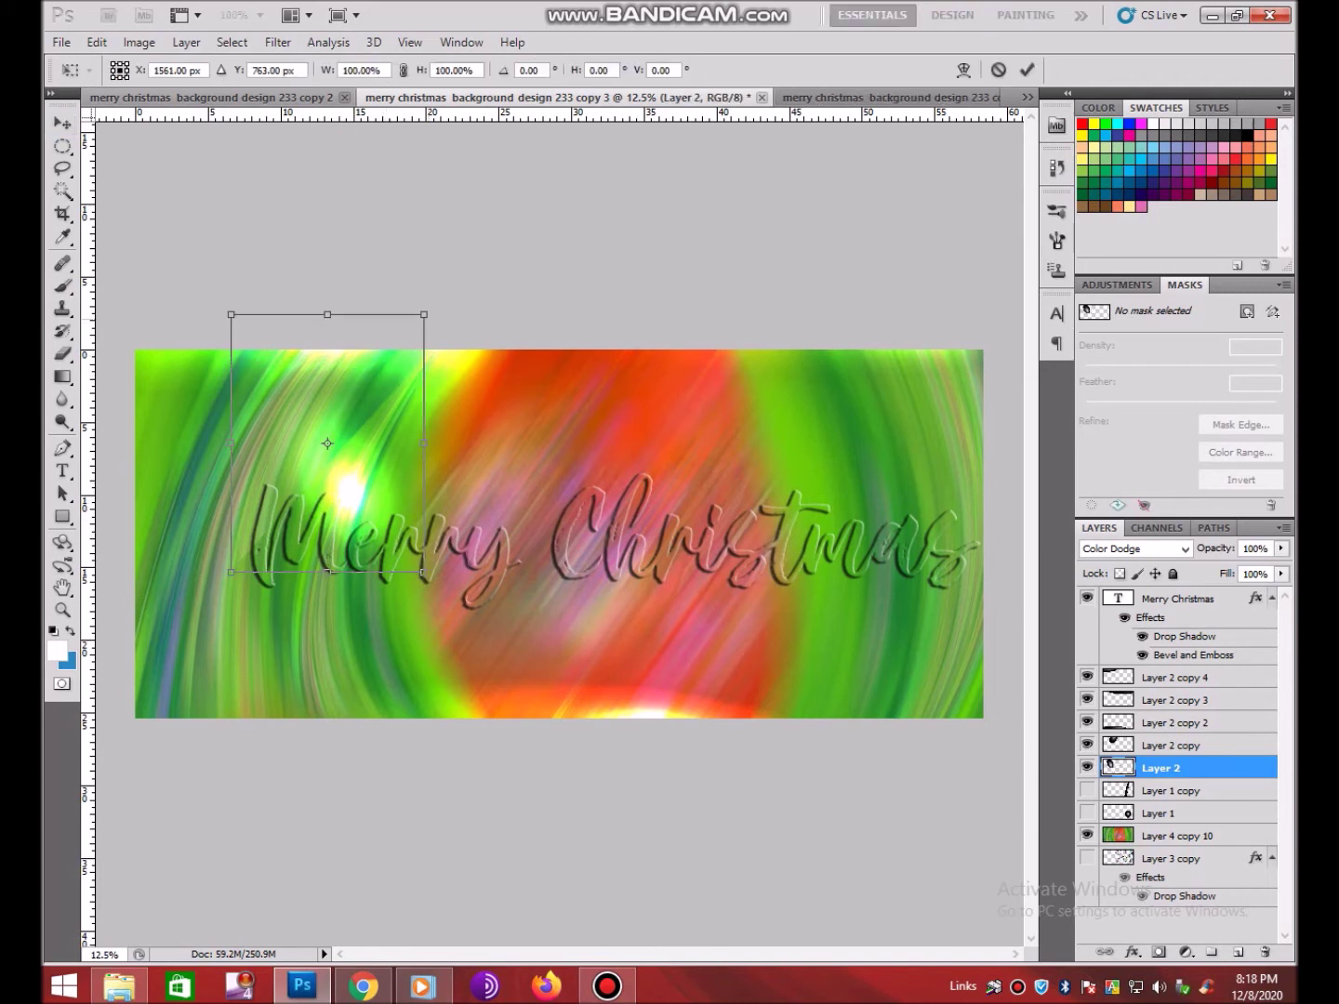
drag(424, 314, 358, 404)
key(Return)
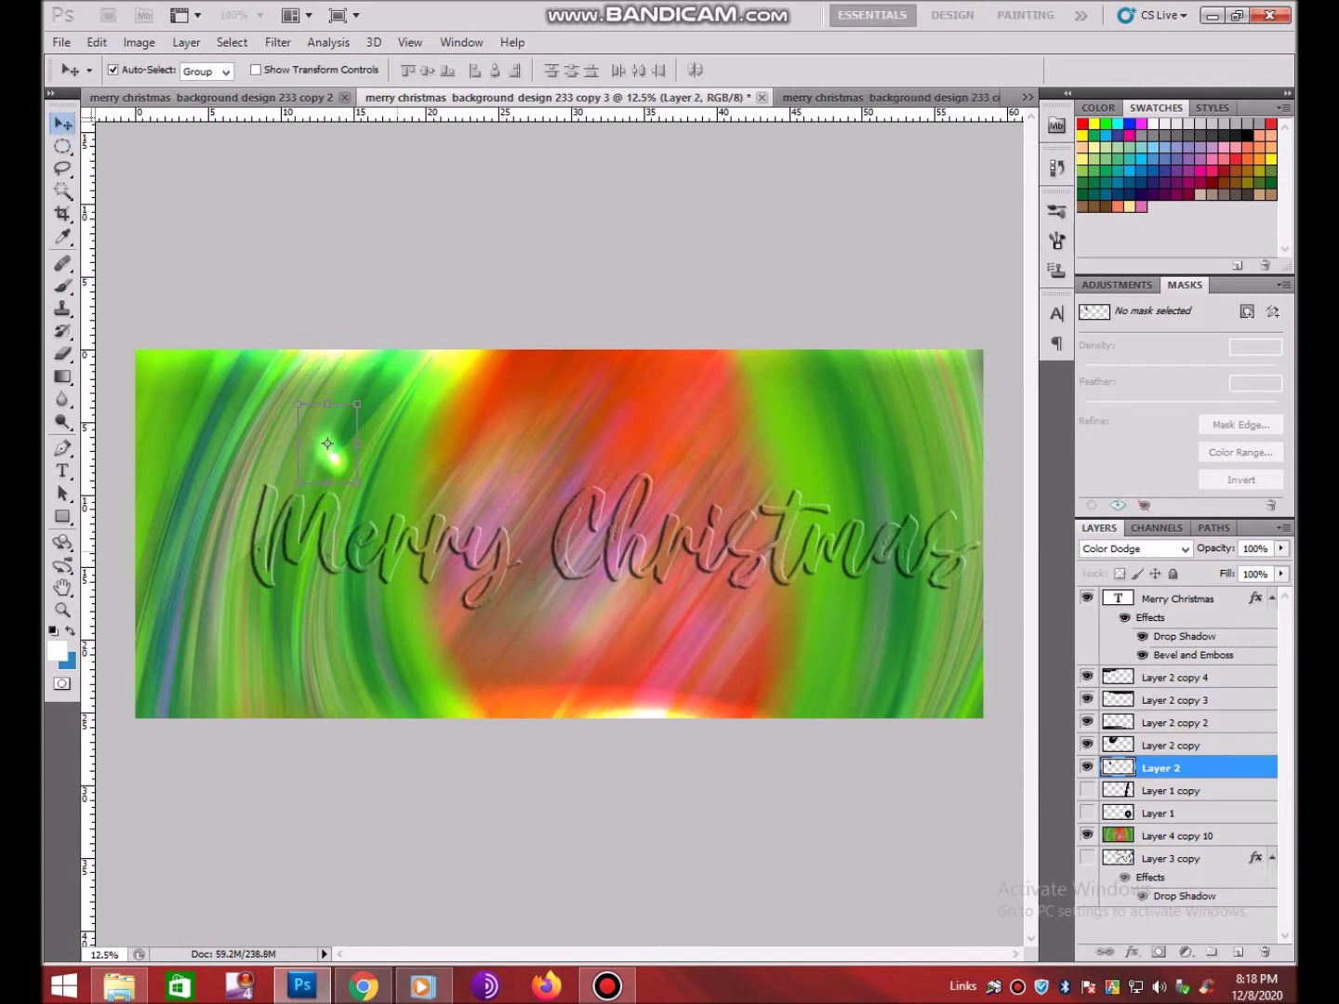
key(alt+bracketright)
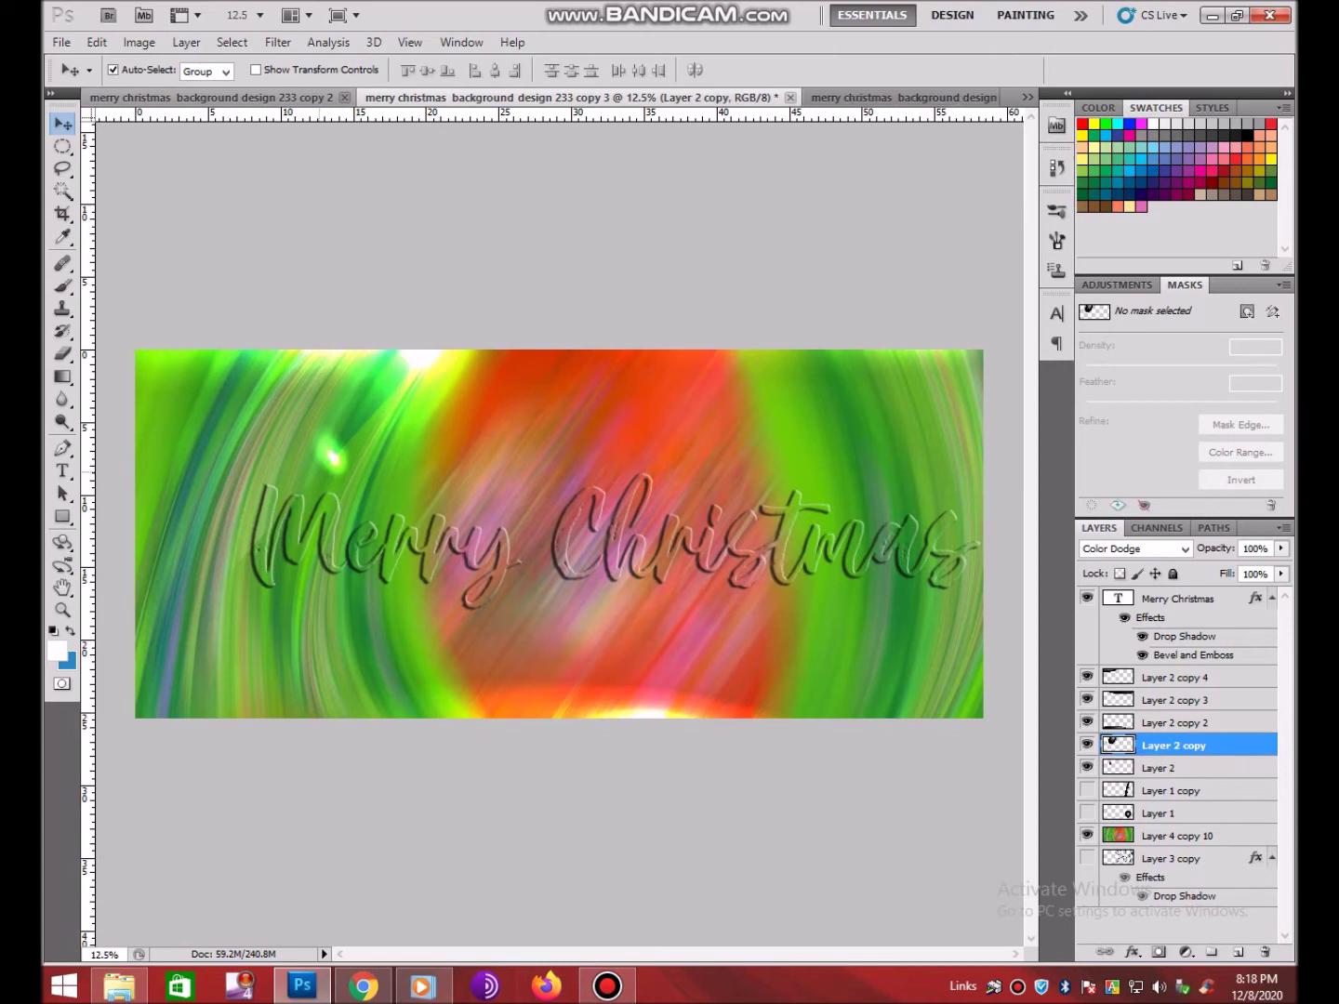
key(Right)
key(Right)
key(Right)
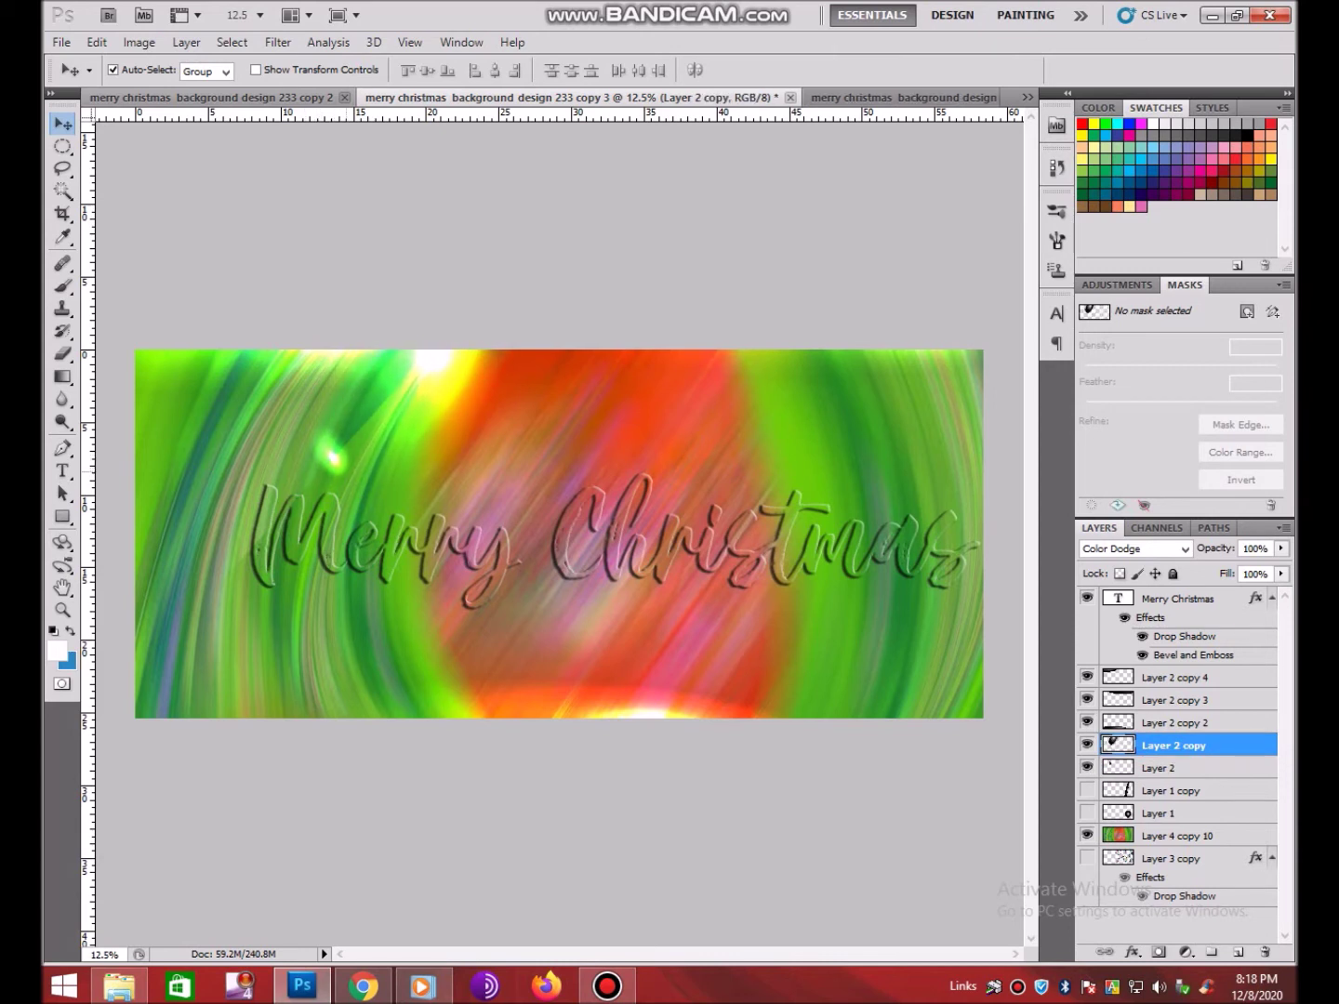
drag(432, 361, 502, 451)
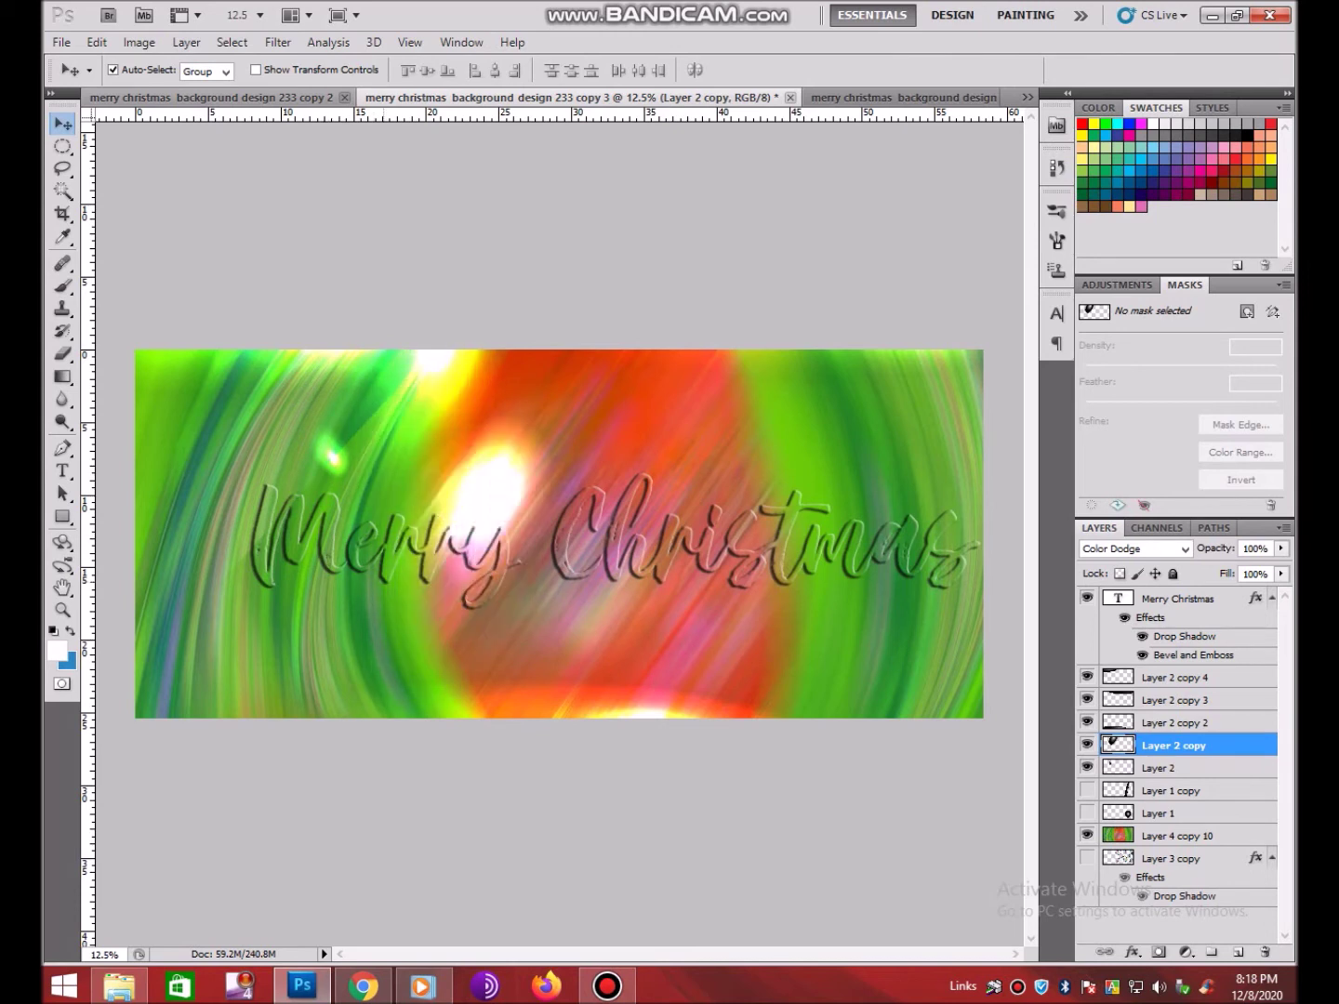
Copy the glow to the right-centre, then rotate, skew and shrink another copy lower right
key(ctrl+j)
mouse_move(503, 457)
mouse_down()
mouse_move(874, 474)
mouse_move(866, 462)
mouse_up()
key(ctrl+j)
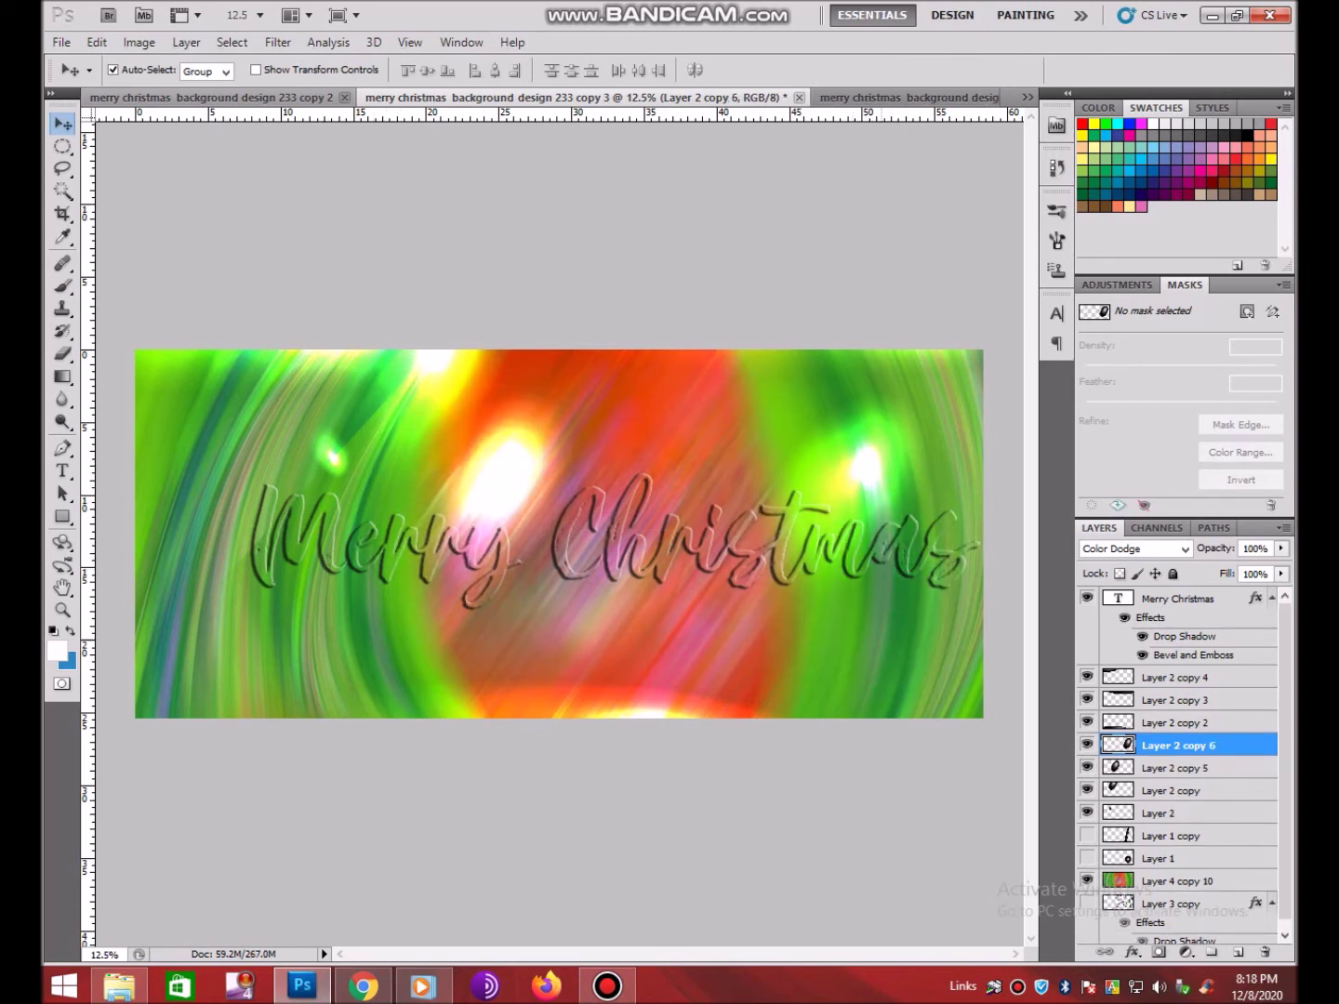
key(ctrl+t)
drag(1023, 596, 1024, 443)
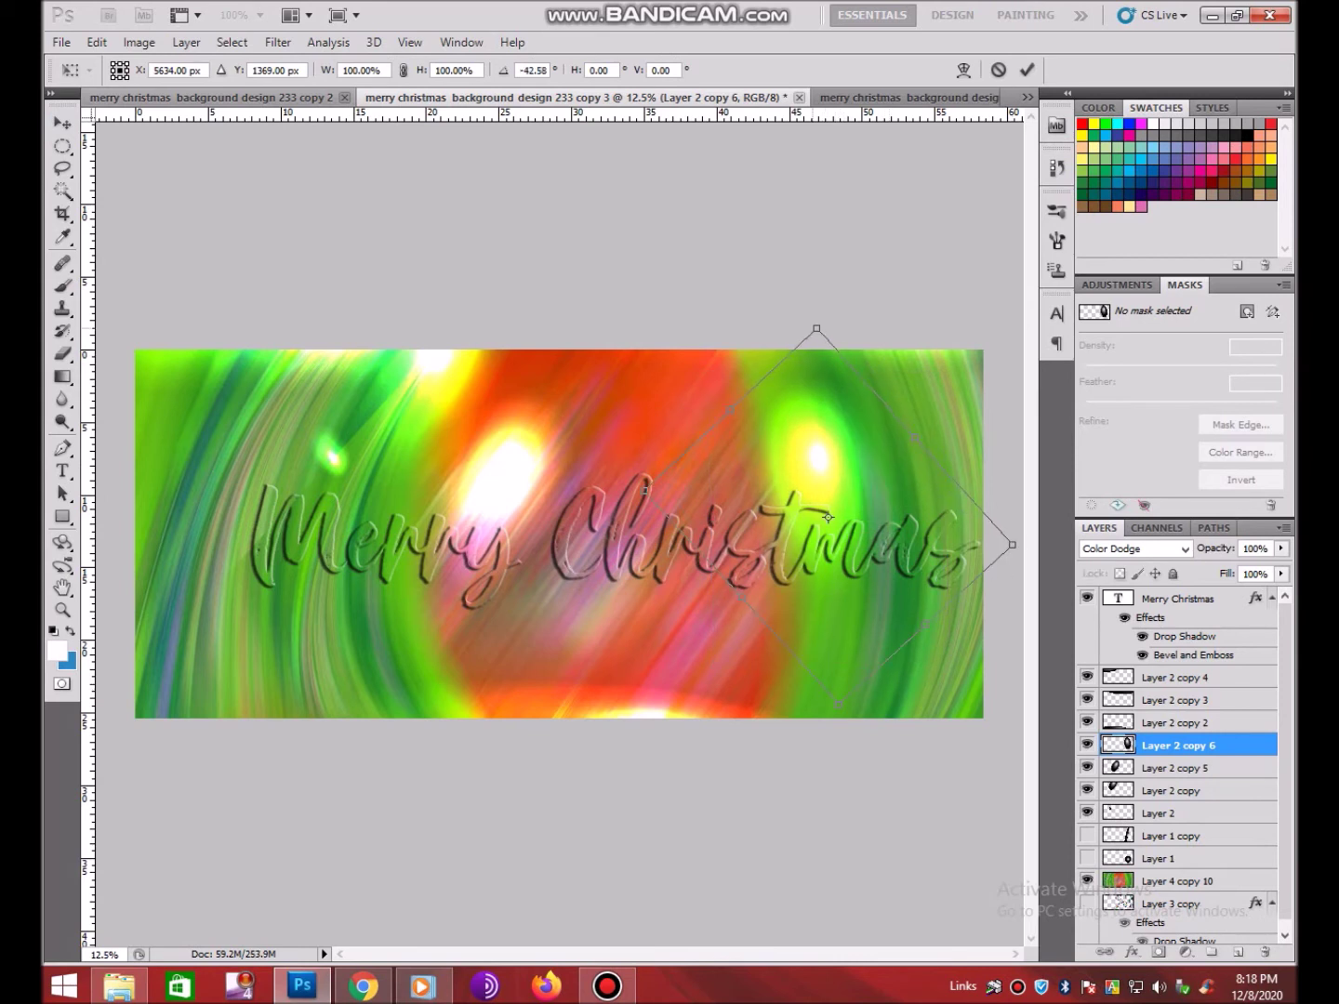
drag(817, 332, 680, 216)
mouse_move(792, 489)
mouse_down()
mouse_move(864, 582)
mouse_move(847, 699)
mouse_up()
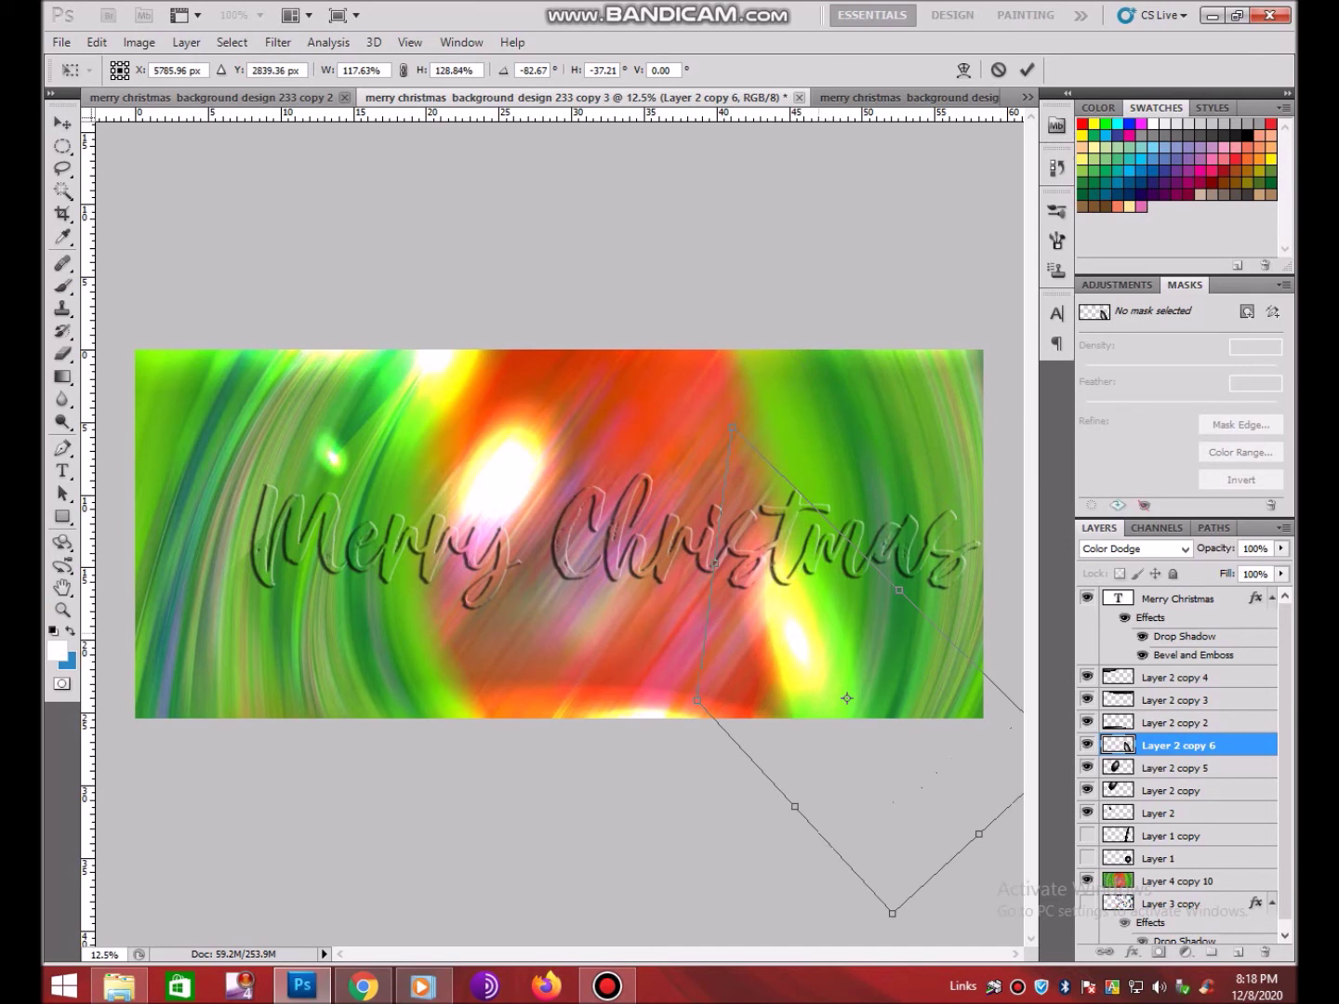
drag(892, 913, 812, 671)
drag(788, 561, 801, 490)
drag(742, 352, 773, 419)
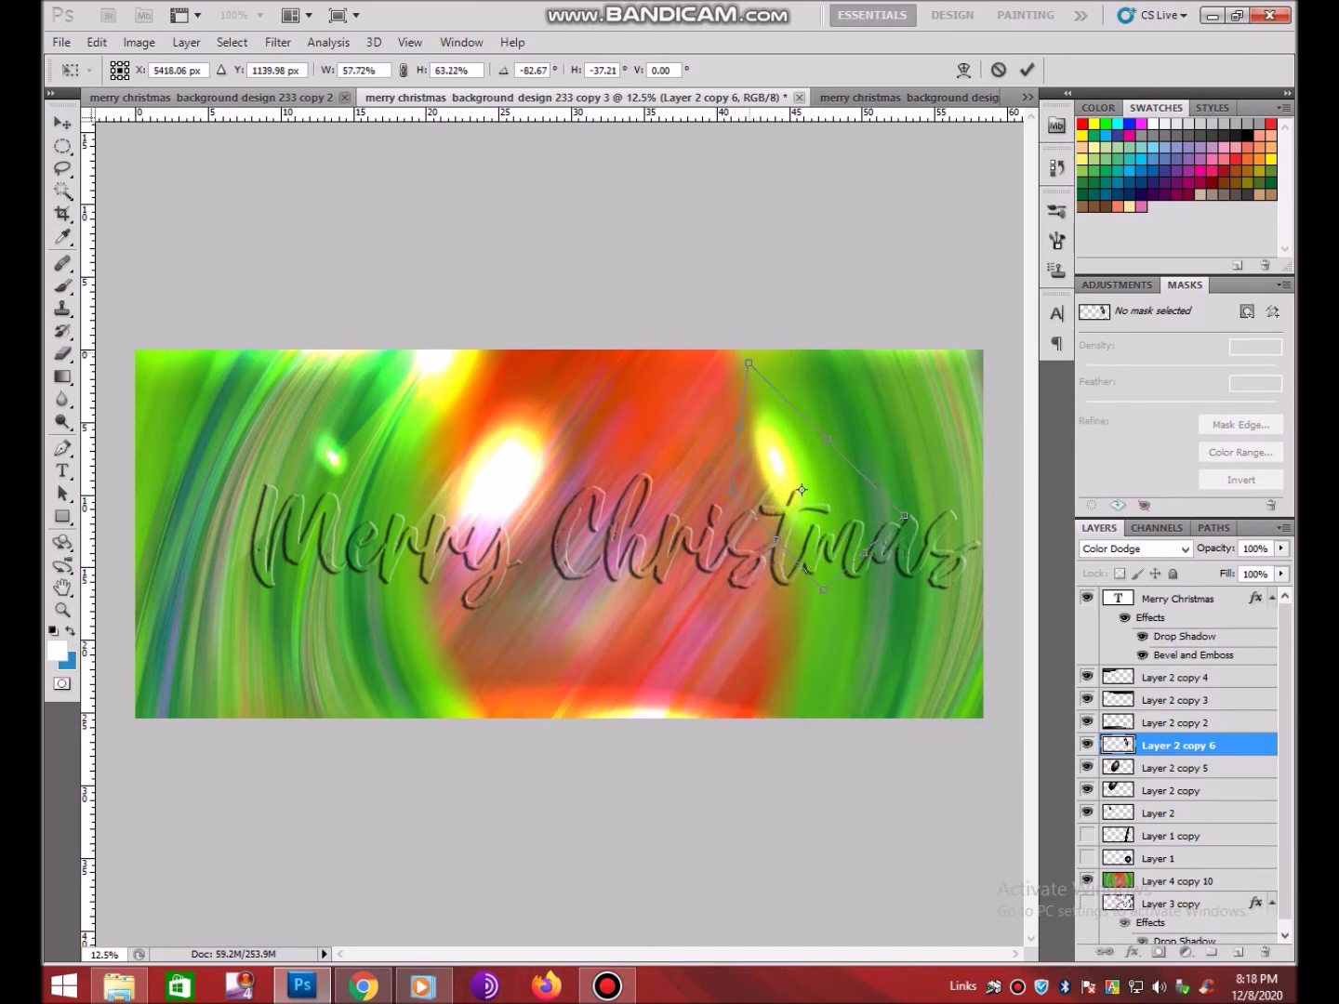
key(Return)
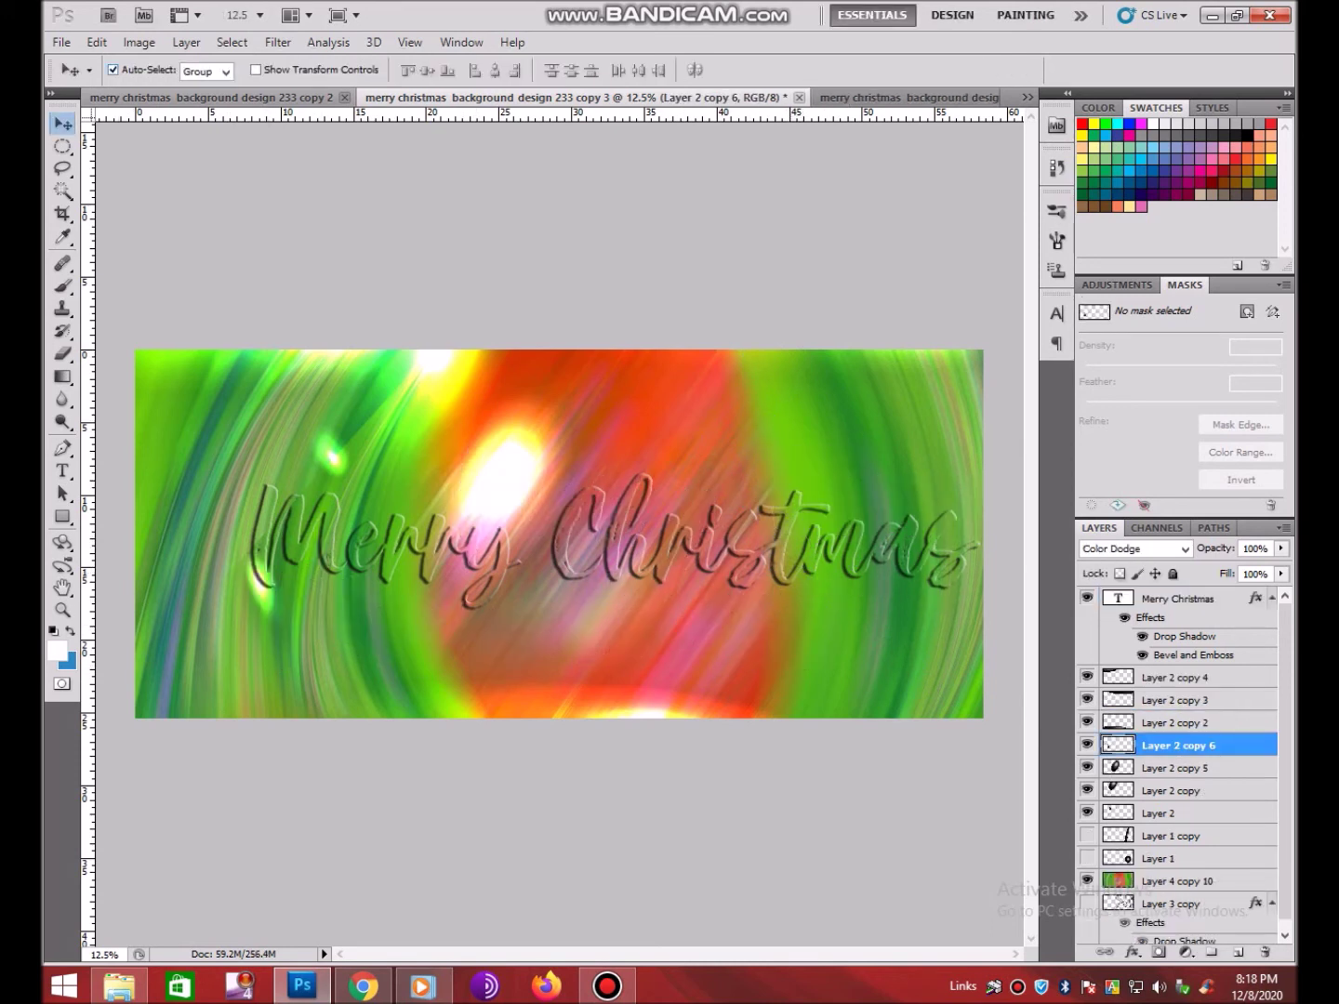
Reposition a glow spot, then add a stretched, rotated flare copy at the end of Christmas
key(ctrl)
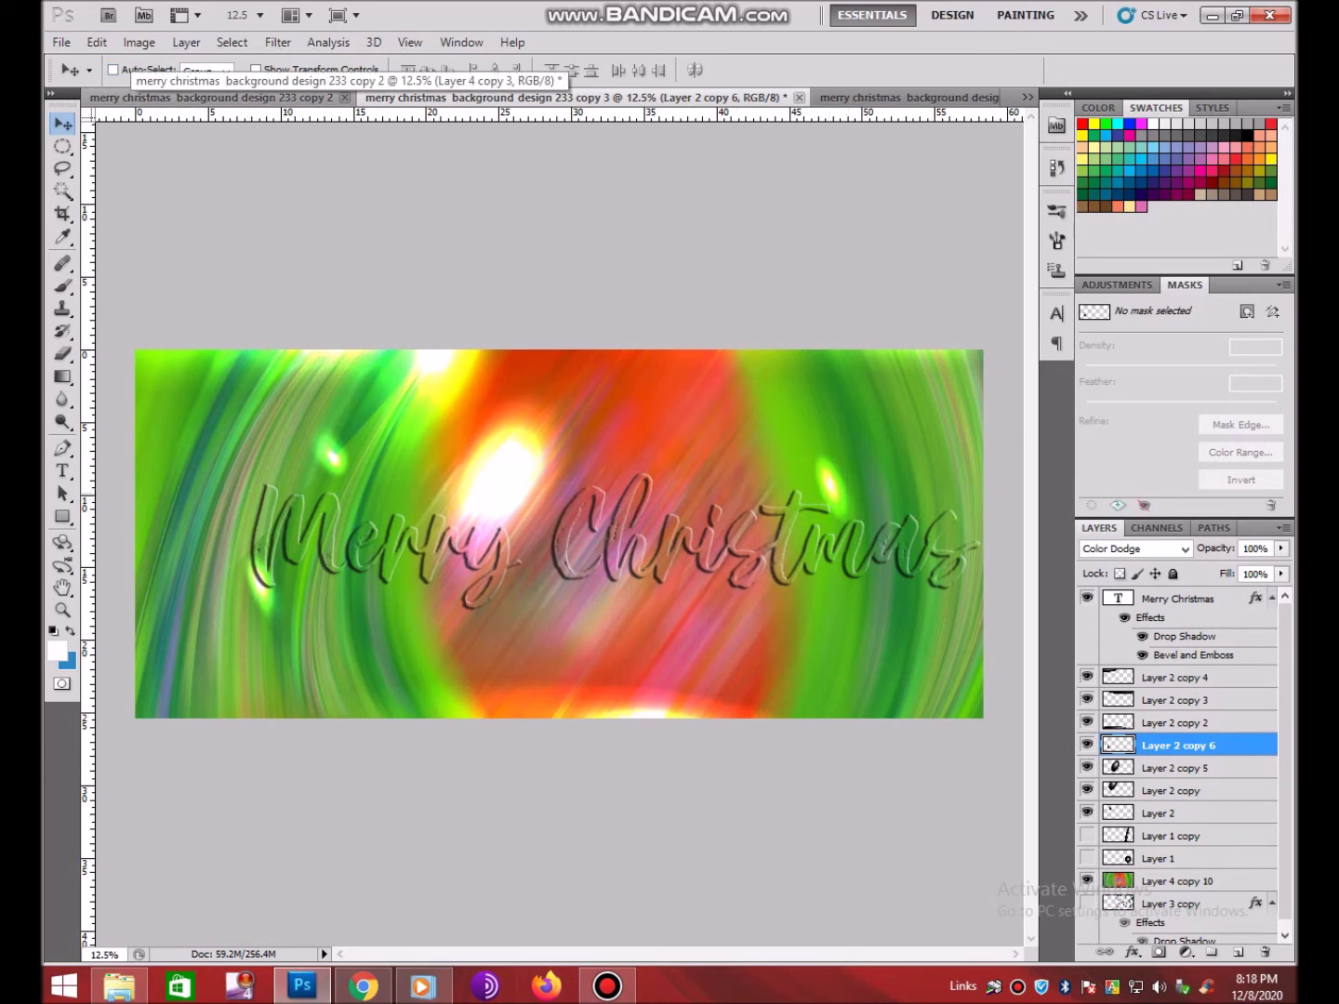
drag(292, 628, 791, 483)
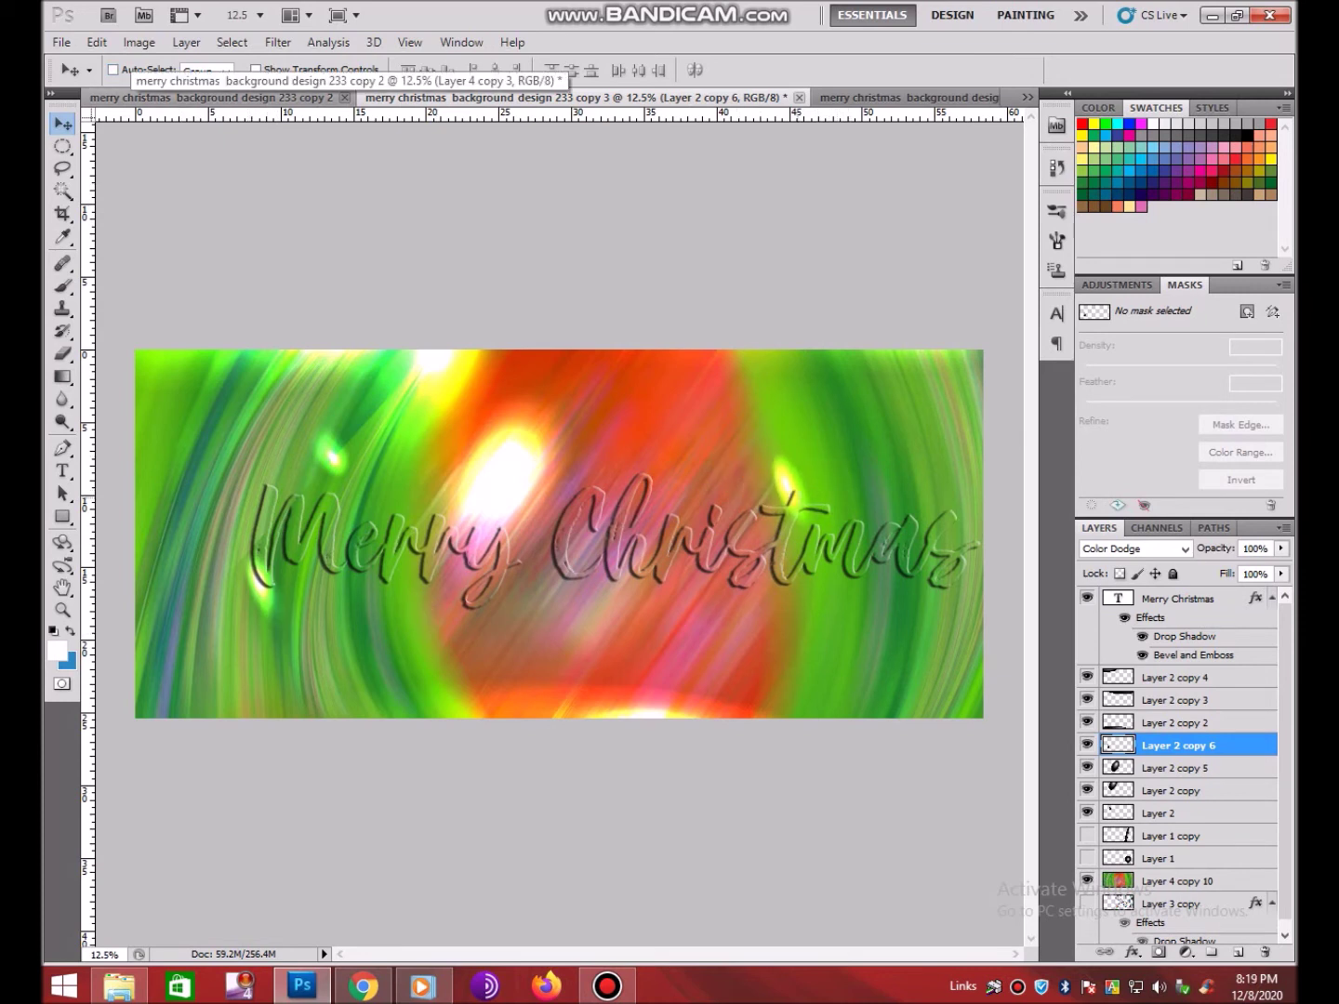
key(ctrl+j)
key(ctrl+t)
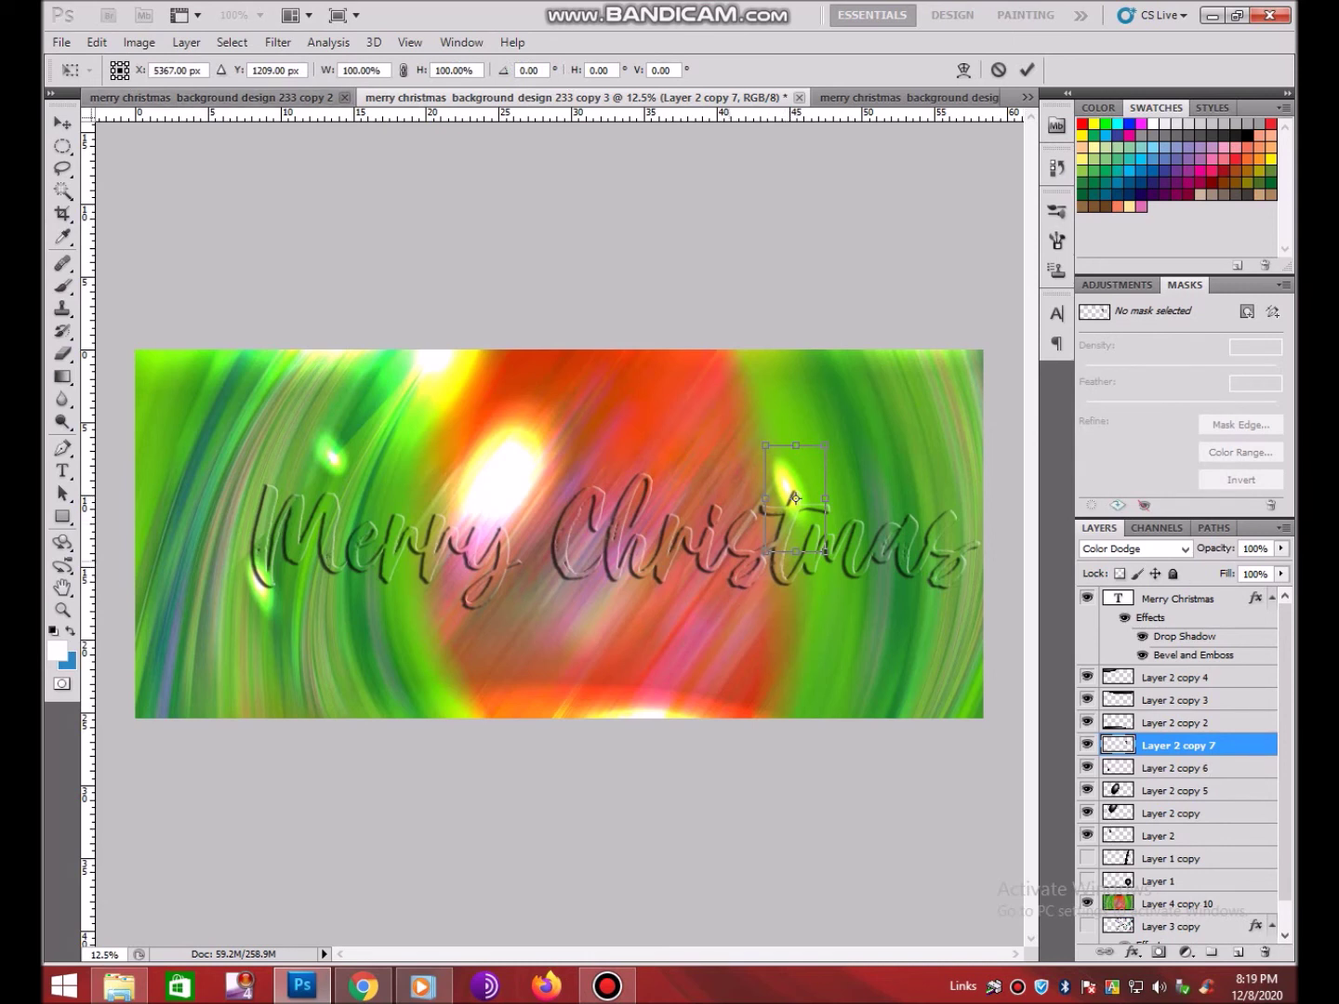
drag(796, 499, 824, 497)
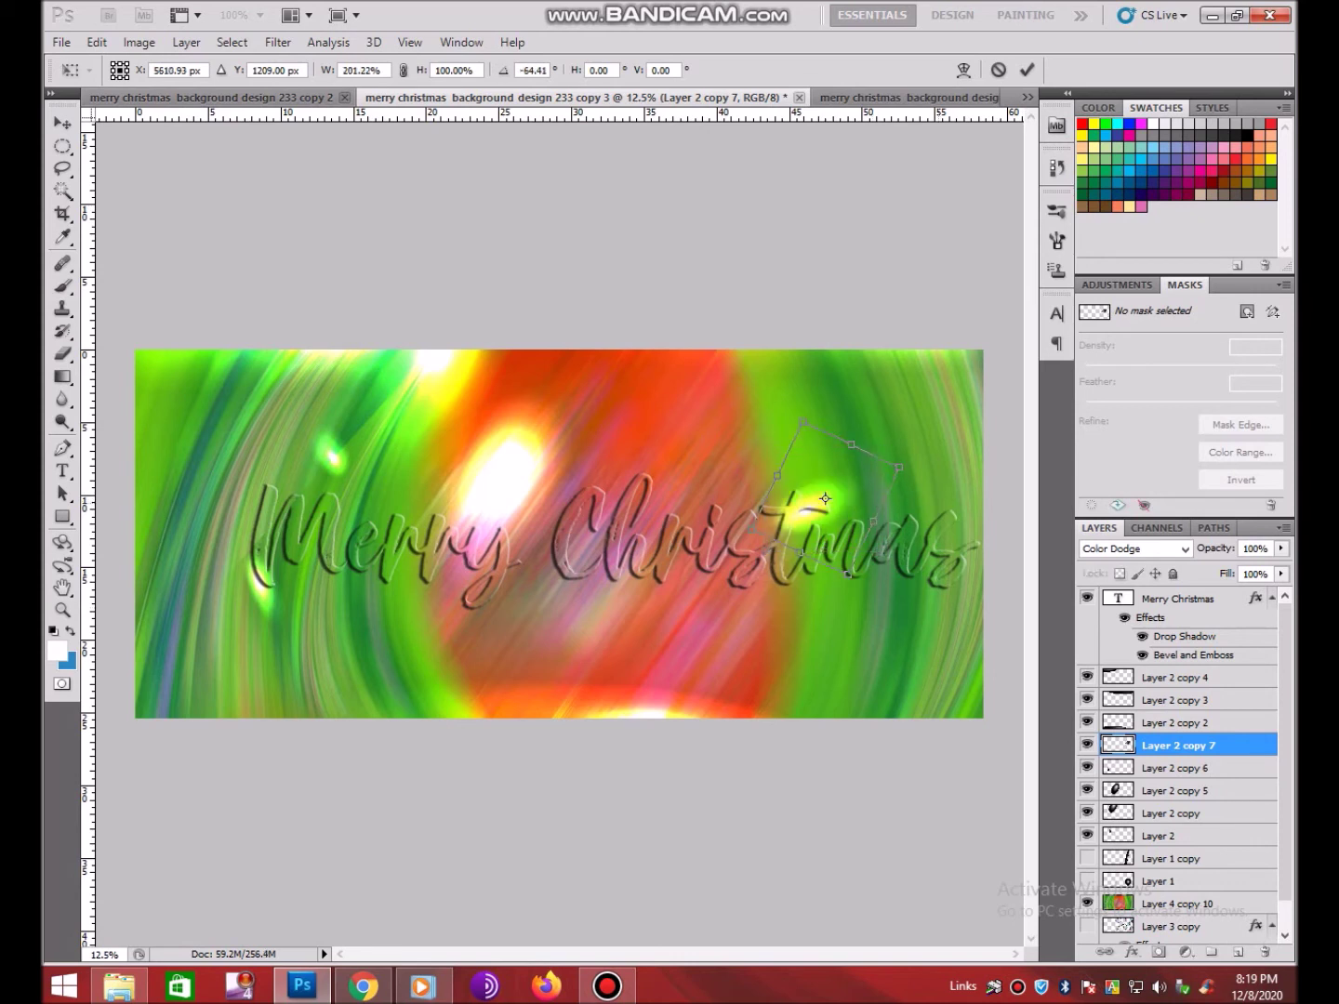
key(Return)
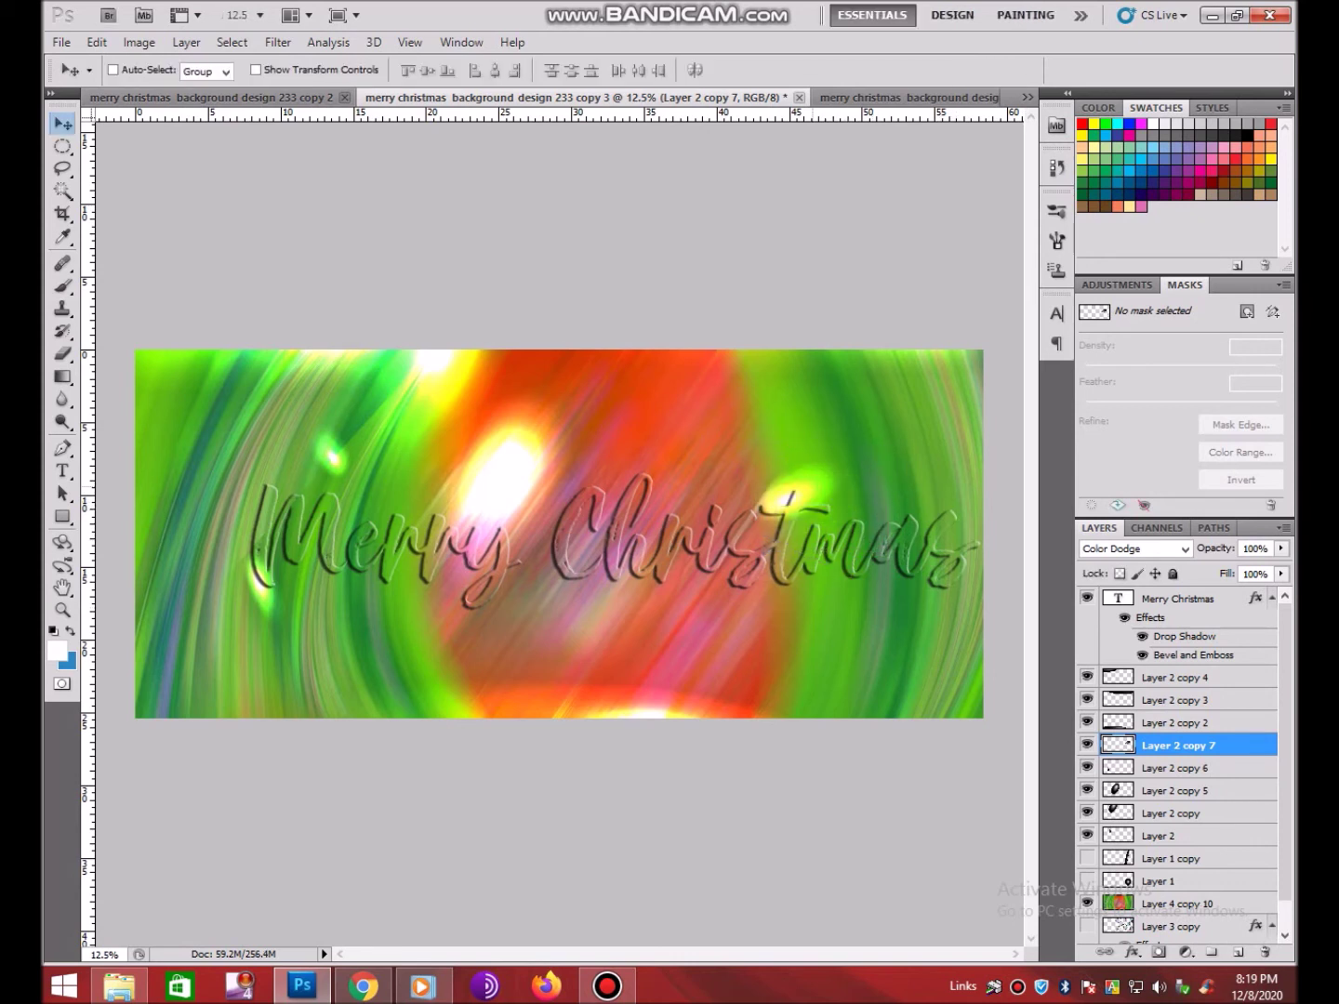
mouse_move(479, 613)
mouse_down()
mouse_move(907, 577)
mouse_move(949, 623)
mouse_move(752, 395)
mouse_up()
Add a rotated flare copy enlarged about four times and place it on the banner
key(ctrl+j)
key(ctrl+t)
drag(857, 354, 826, 314)
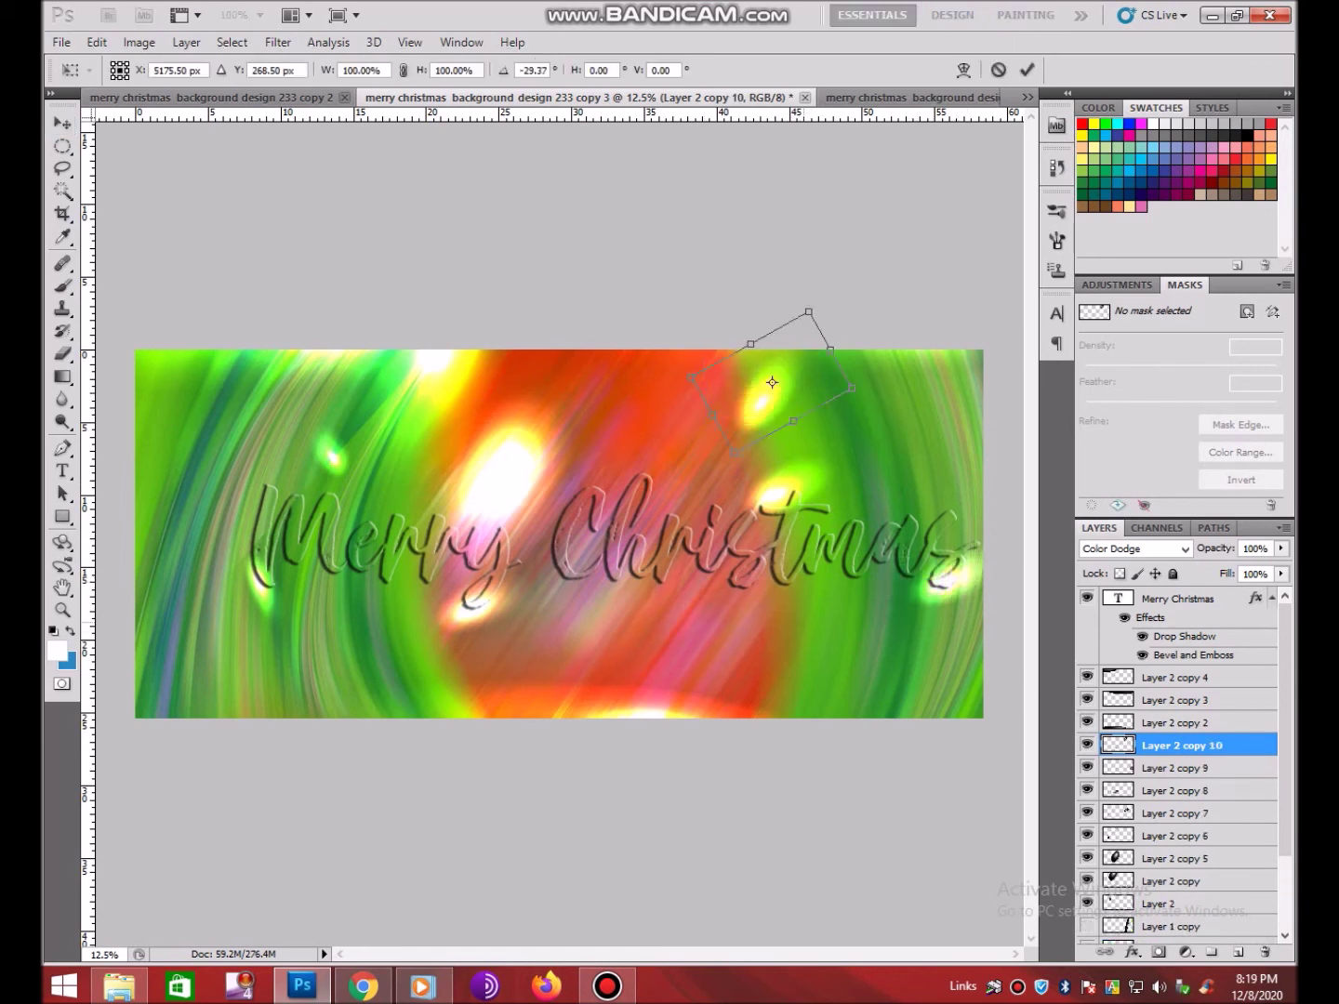
mouse_move(722, 474)
mouse_down()
mouse_move(517, 859)
mouse_move(569, 733)
mouse_move(506, 882)
mouse_up()
key(Return)
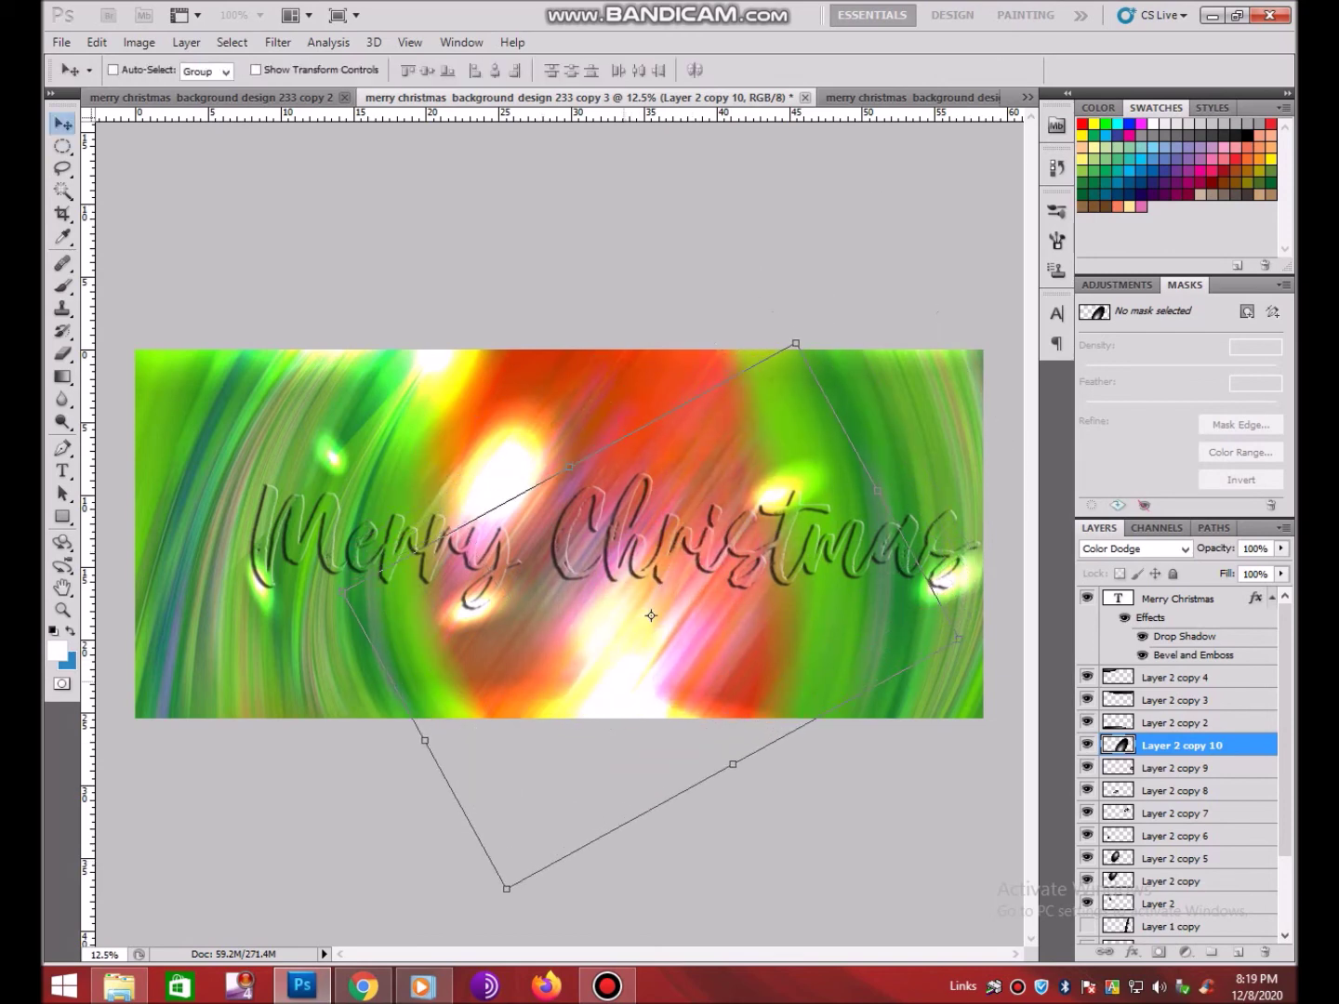
mouse_move(604, 669)
mouse_down()
mouse_move(484, 437)
mouse_move(596, 409)
mouse_move(334, 572)
mouse_move(214, 437)
mouse_move(359, 605)
mouse_move(479, 605)
mouse_move(856, 502)
mouse_move(809, 597)
mouse_move(707, 576)
mouse_move(595, 483)
mouse_move(576, 632)
mouse_up()
Add a glow copy shrunk to about 21 percent as a small highlight over 'Ch'
key(ctrl+j)
key(ctrl+t)
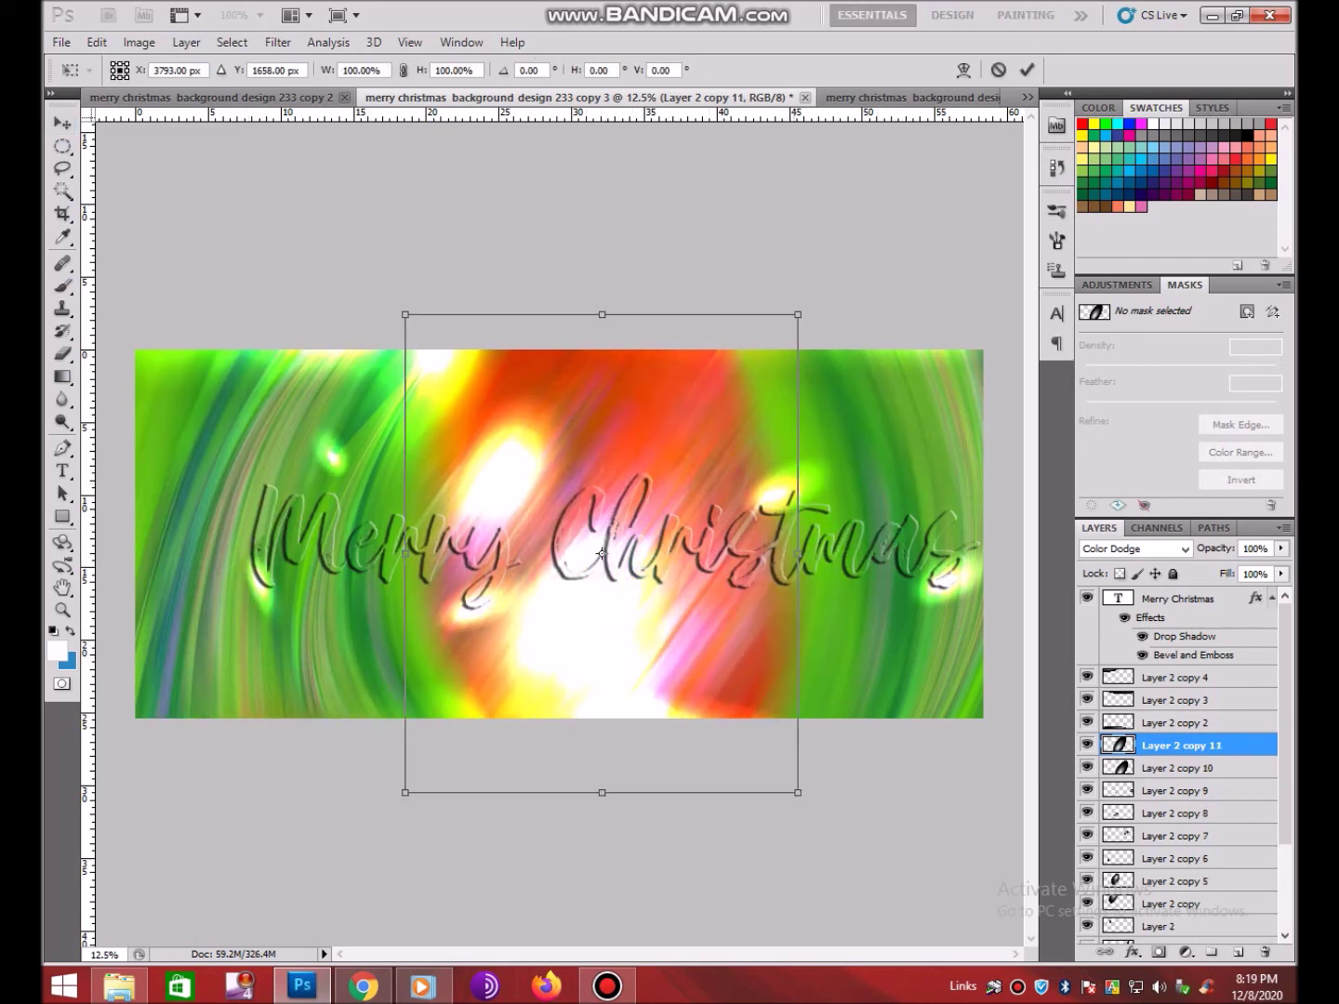
mouse_move(798, 792)
mouse_down()
mouse_move(643, 605)
mouse_move(574, 483)
mouse_up()
key(Return)
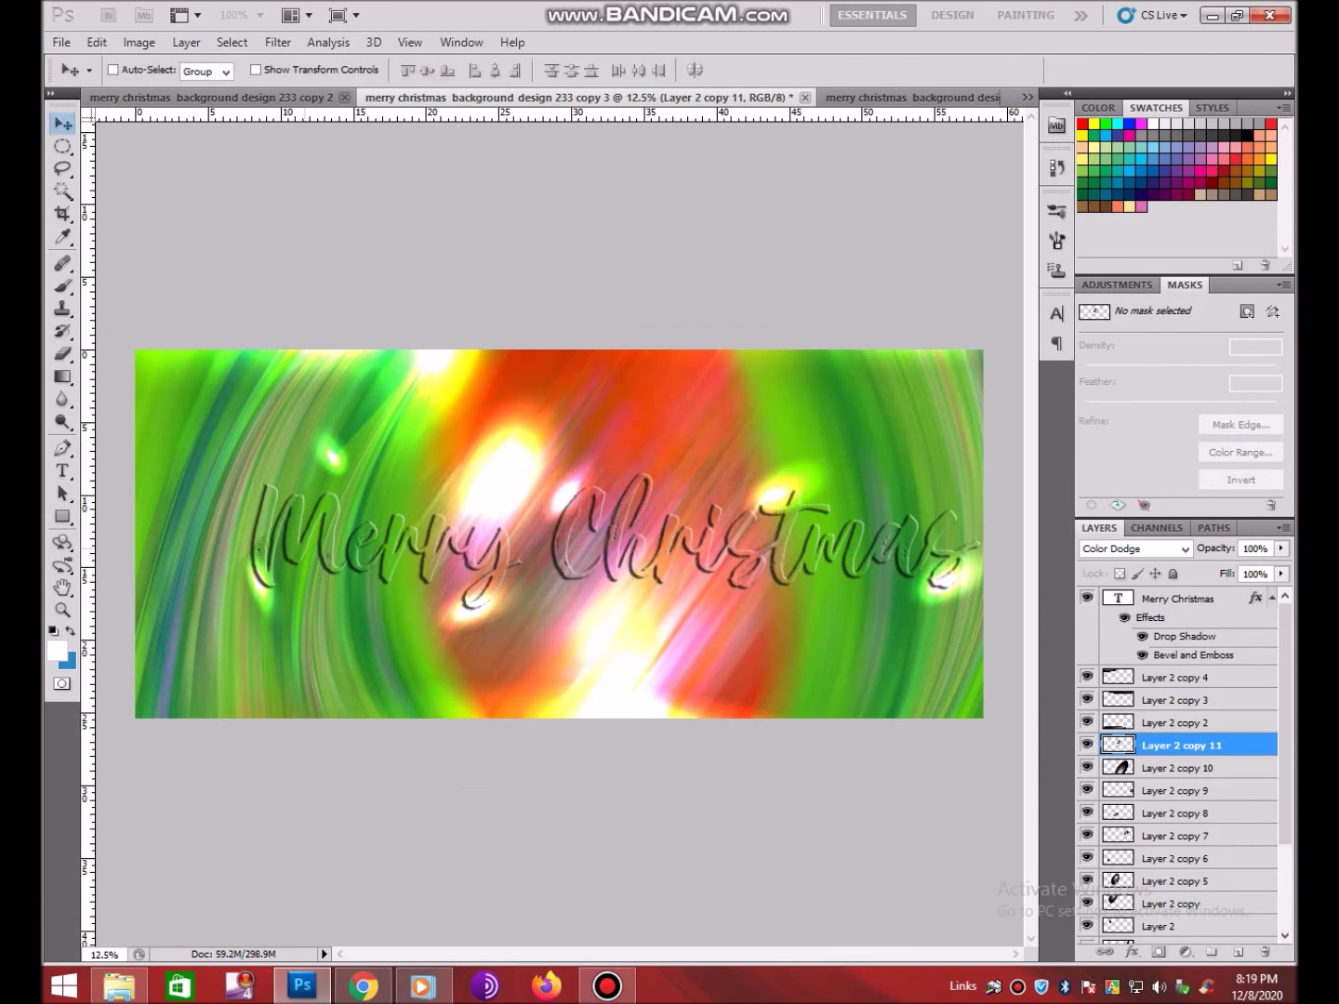
click(62, 610)
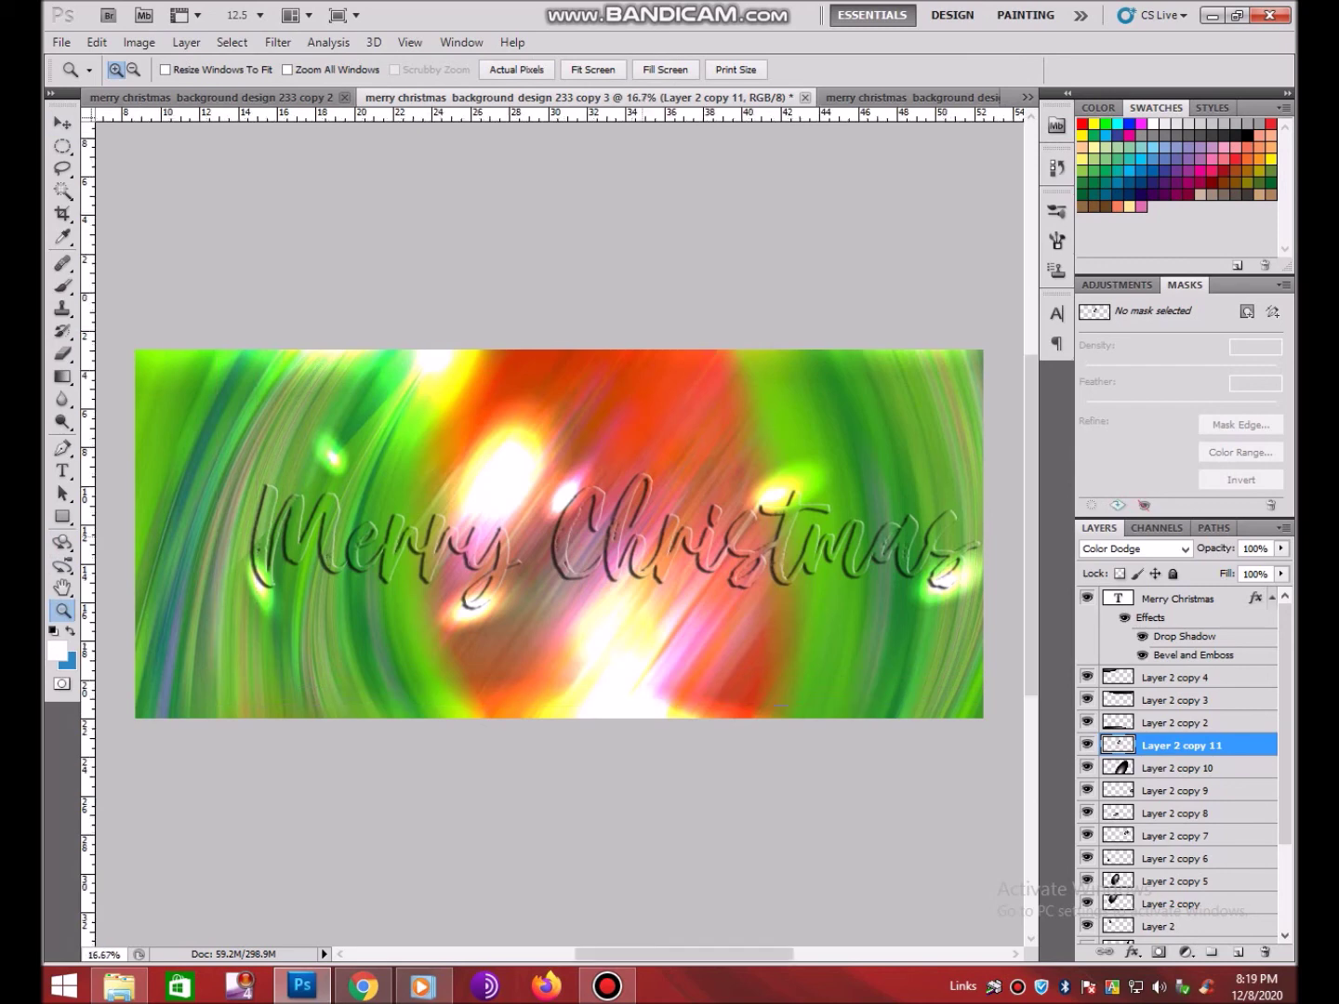
Duplicate the whole image, merge its visible layers, and copy the merged layer
click(641, 519)
click(138, 42)
click(139, 304)
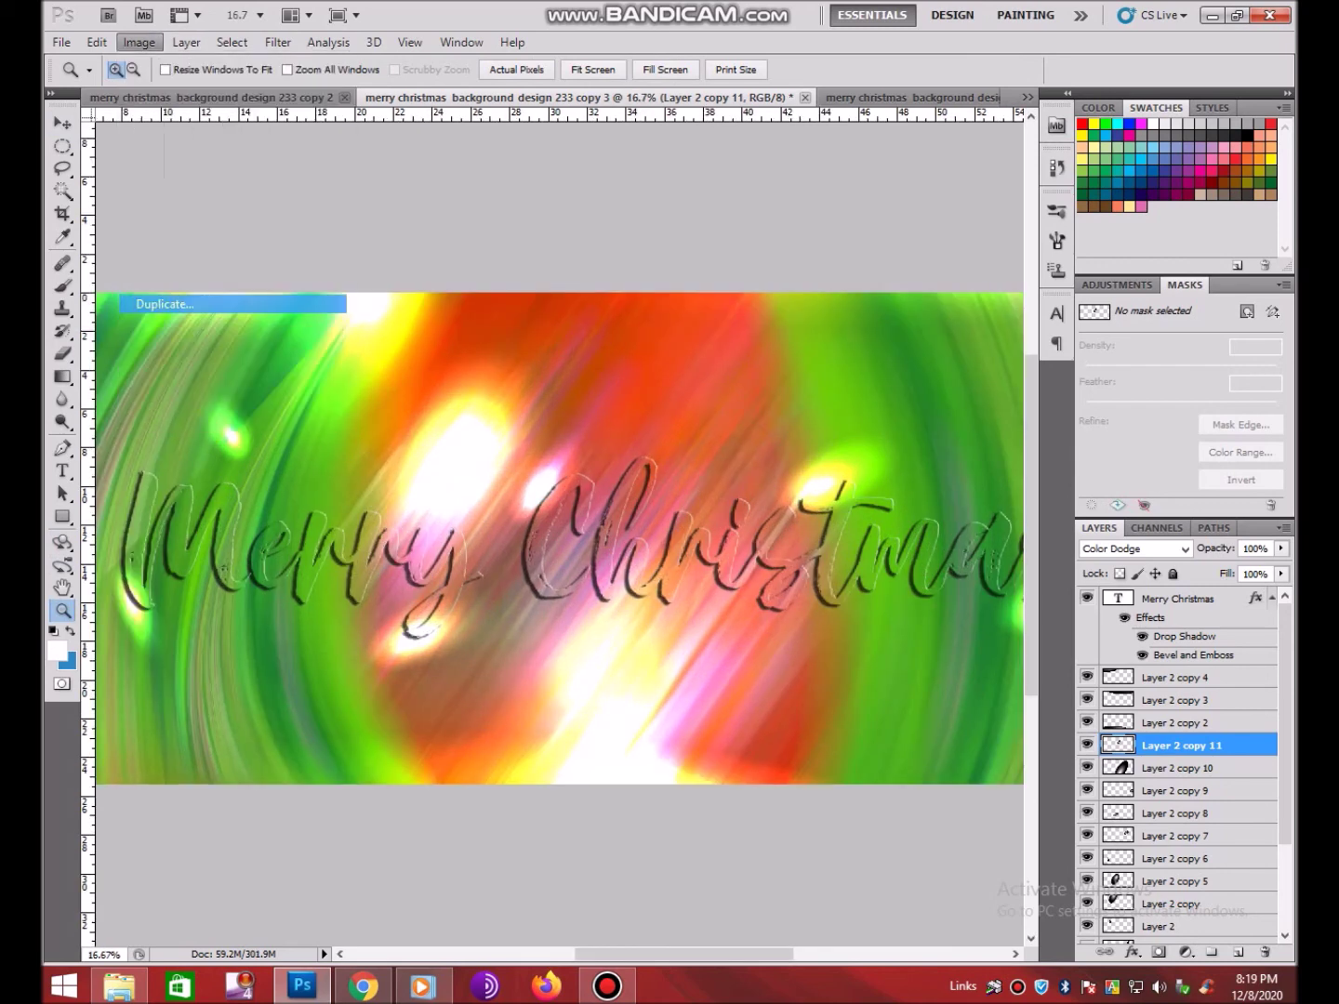
key(Escape)
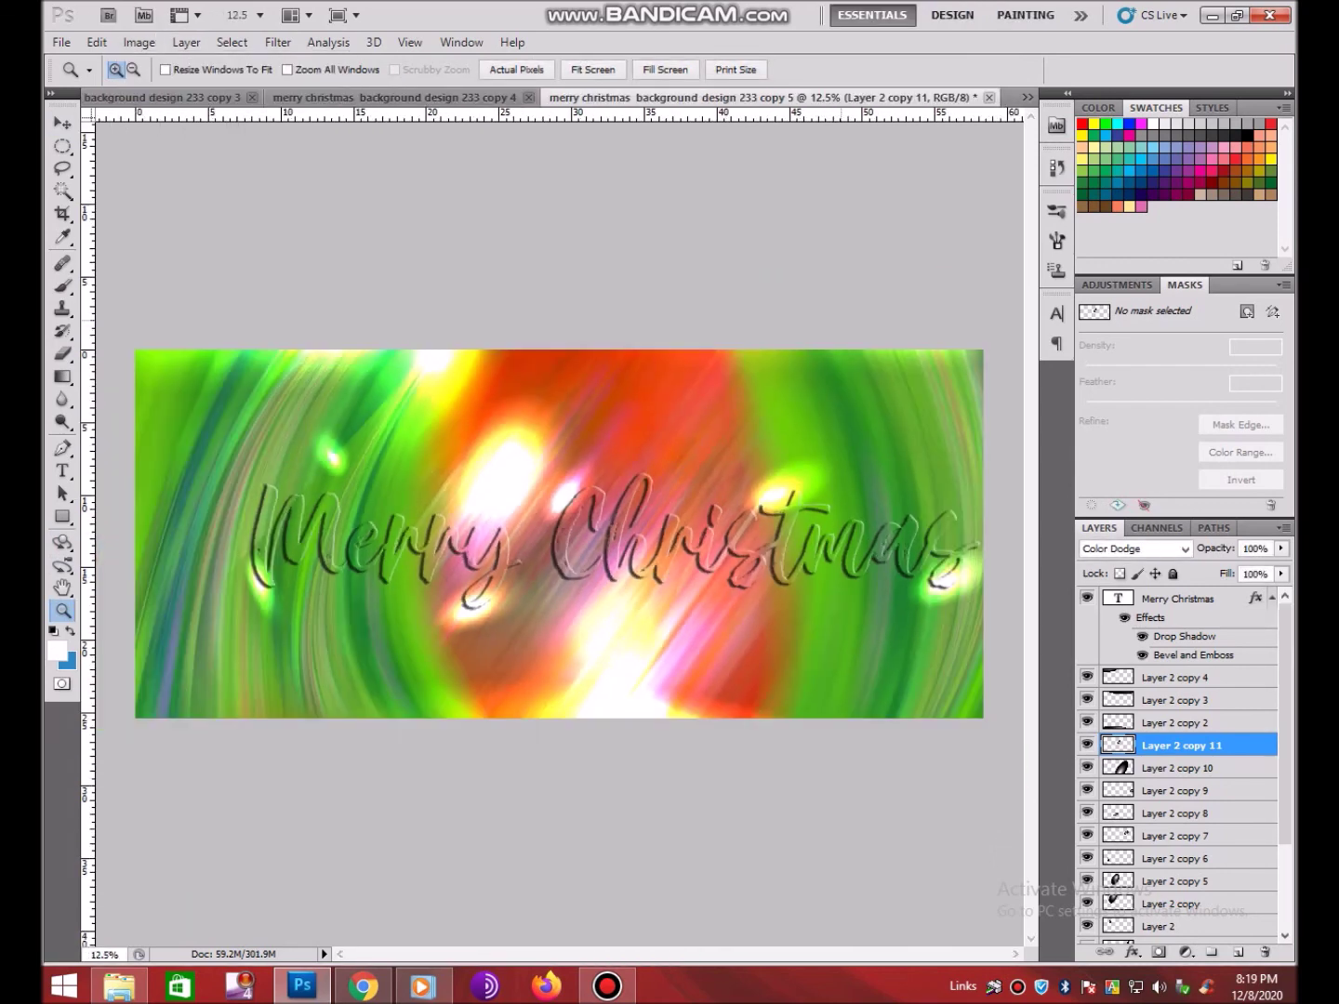
key(ctrl+shift+e)
key(ctrl+j)
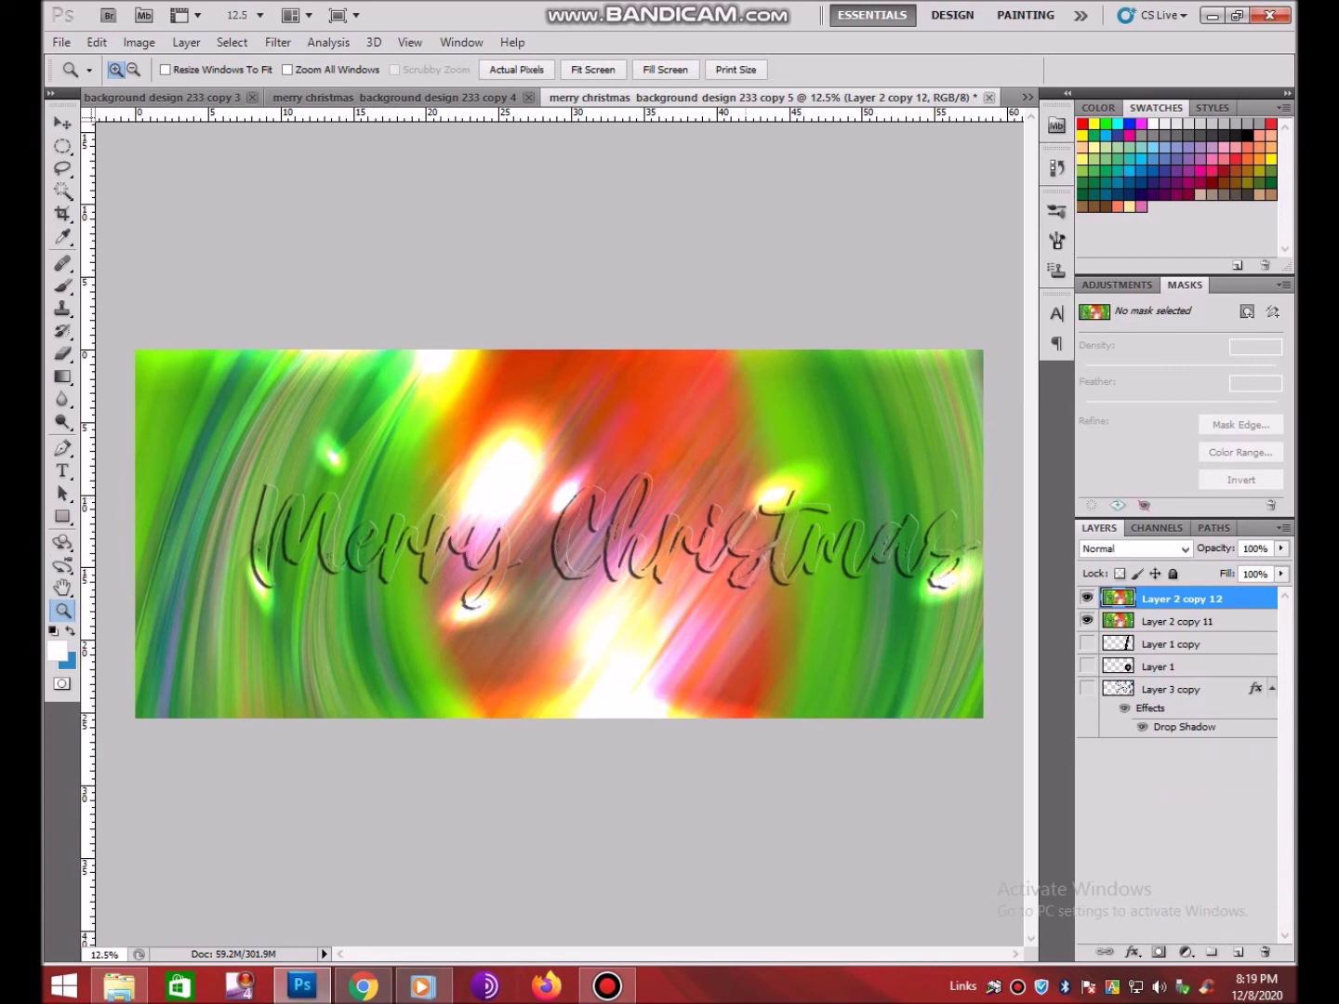
Shift the copy's Hue to -141 so the banner turns pink and blue
key(ctrl+u)
text(138)
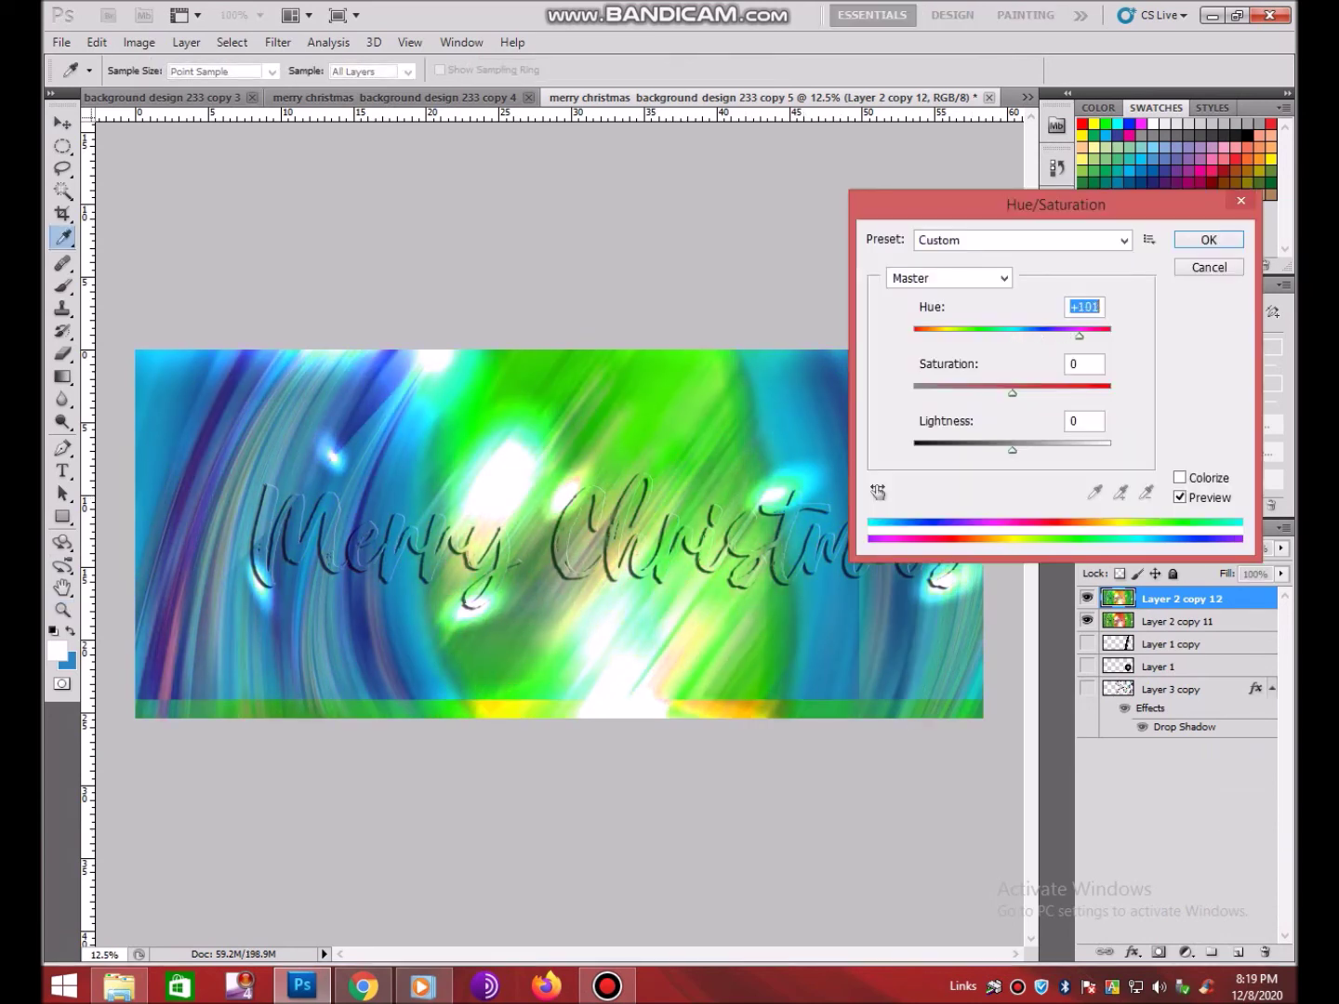
key(Up)
key(Up)
key(Up)
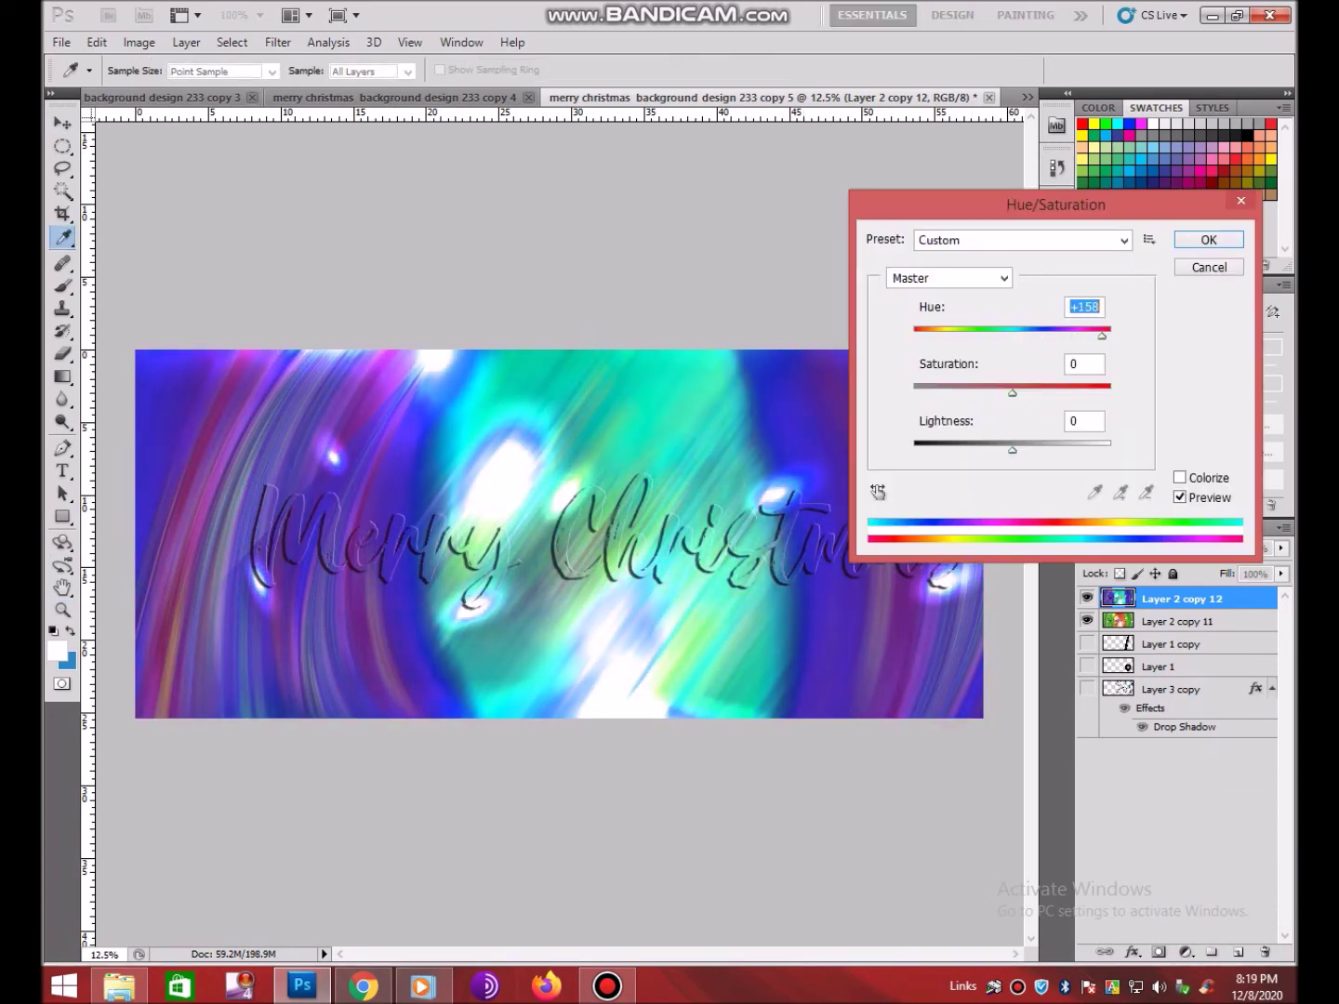
key(Up)
key(Up)
key(Up)
key(Down)
key(Down)
key(Down)
key(Down)
key(Down)
key(Down)
key(Down)
key(Down)
key(Down)
key(Down)
key(Down)
key(Down)
key(Down)
key(Down)
key(Down)
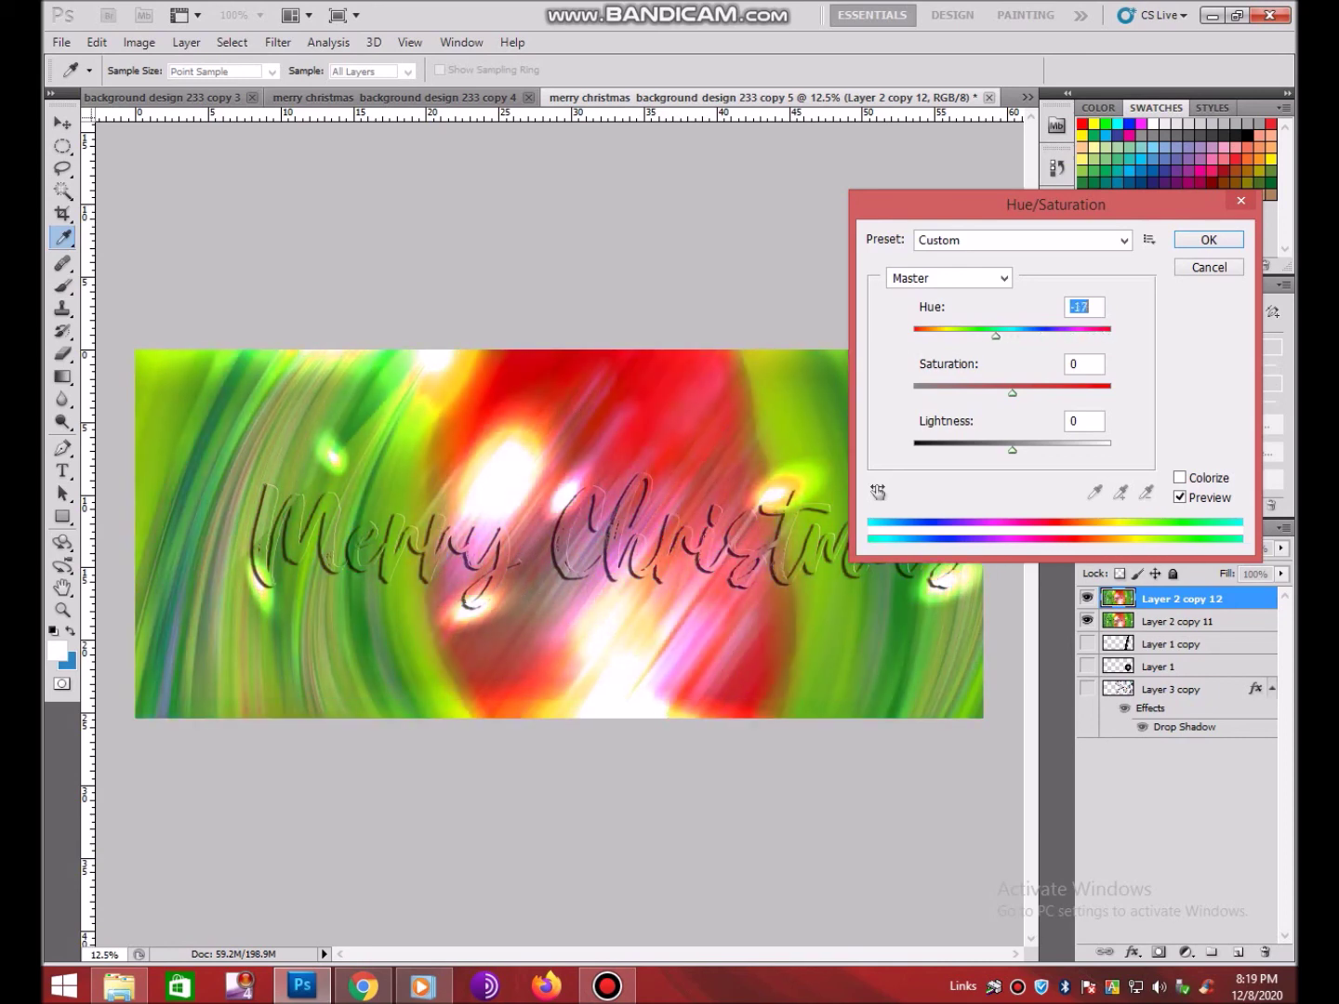
key(Down)
key(Down)
key(Down)
key(Down)
key(Down)
key(Down)
key(Down)
key(Down)
key(Down)
key(Down)
key(Down)
key(Down)
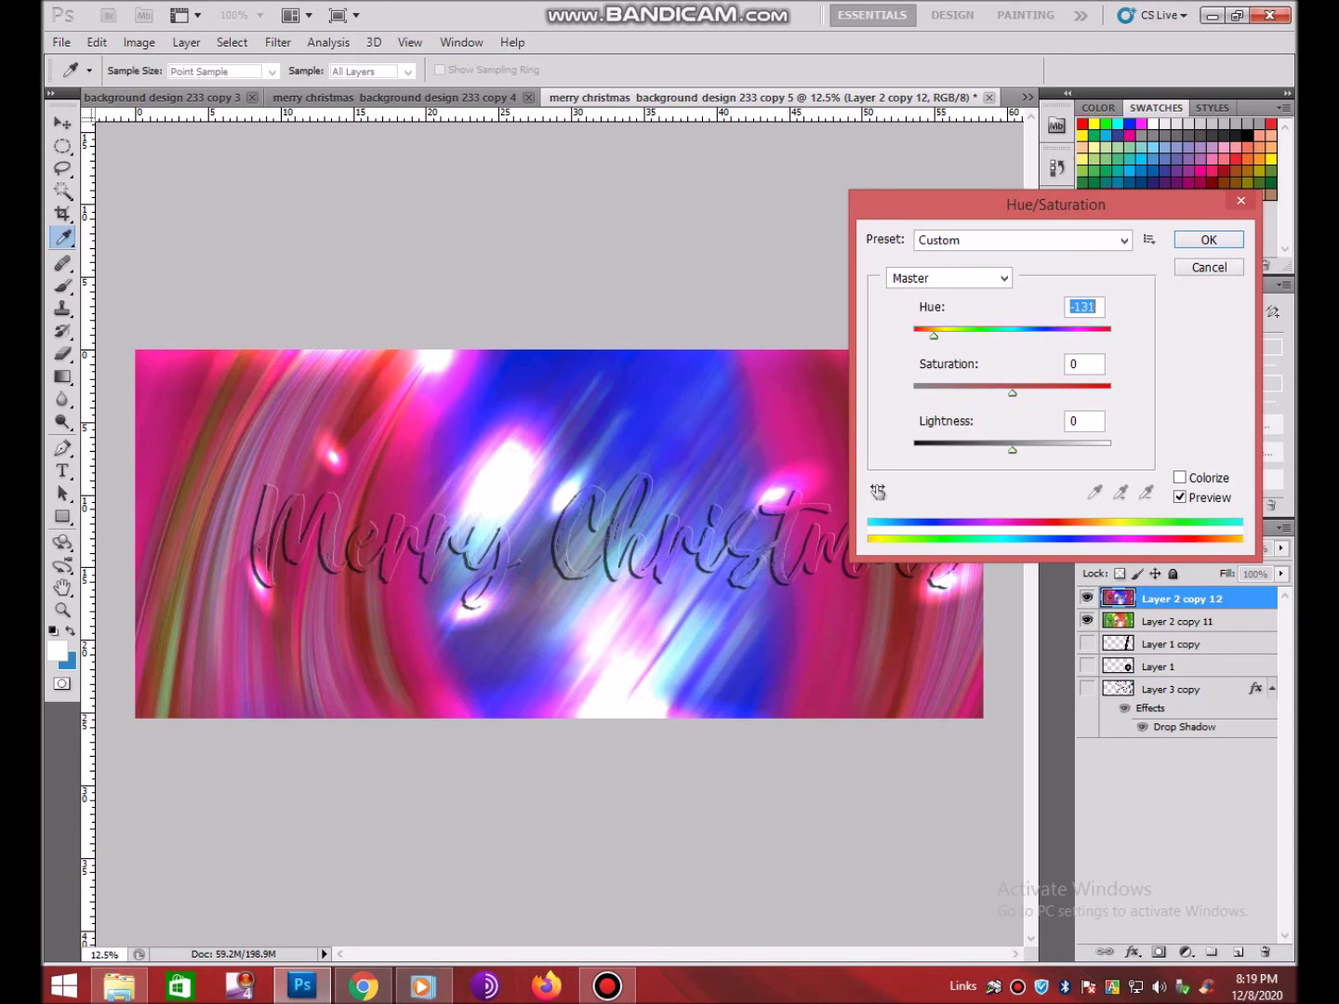
key(Down)
key(Down)
key(Down)
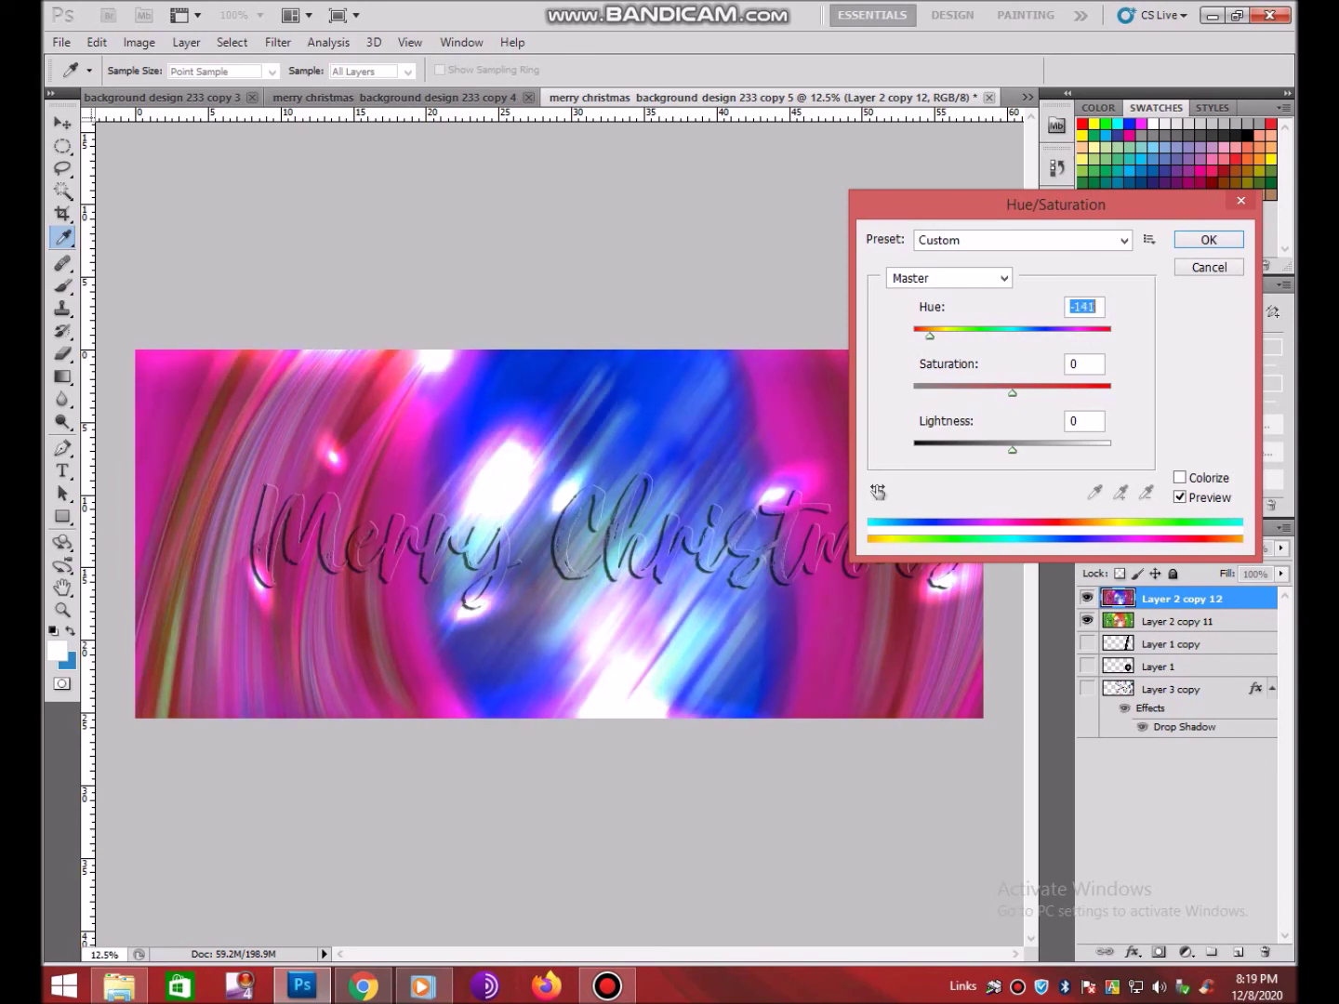
key(Return)
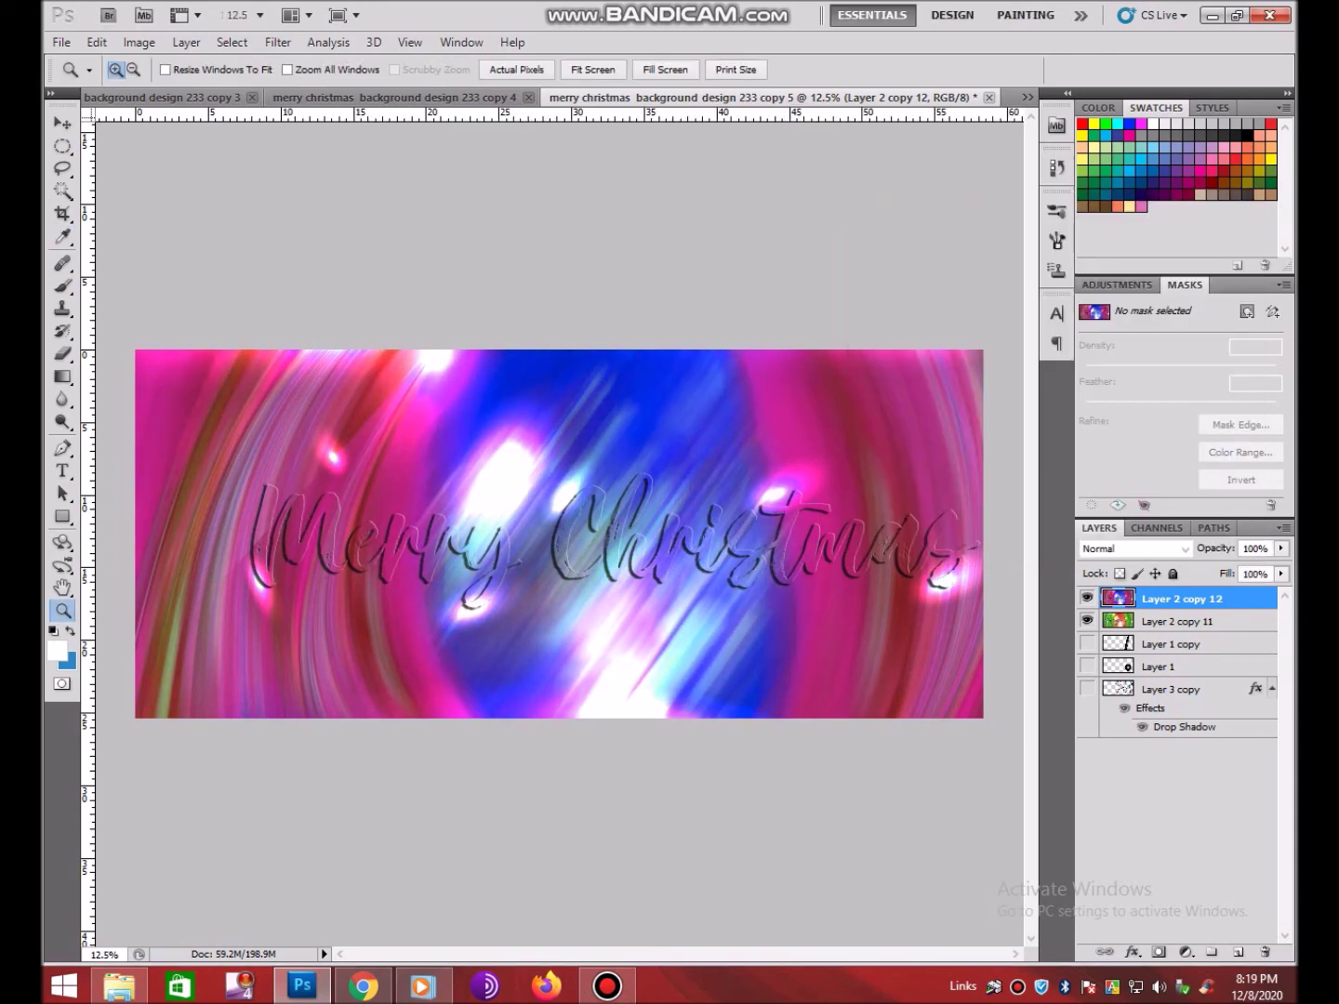
key(ctrl+b)
Set the copy's Shadows Color Balance to +27, -11, -72
key(Up)
key(Up)
key(Up)
key(Up)
key(Up)
key(Up)
key(Up)
key(Up)
key(Up)
key(Down)
key(Down)
key(Down)
key(Down)
key(Down)
key(Down)
text(0)
key(Up)
key(Up)
key(Up)
key(Down)
key(Down)
key(Down)
key(Tab)
key(shift+Up)
key(shift+Up)
key(shift+Up)
key(shift+Down)
key(shift+Down)
key(shift+Down)
key(shift+Up)
key(shift+Up)
key(shift+Up)
key(shift+Up)
key(shift+Up)
key(shift+Up)
drag(1022, 269, 853, 268)
key(Tab)
key(Tab)
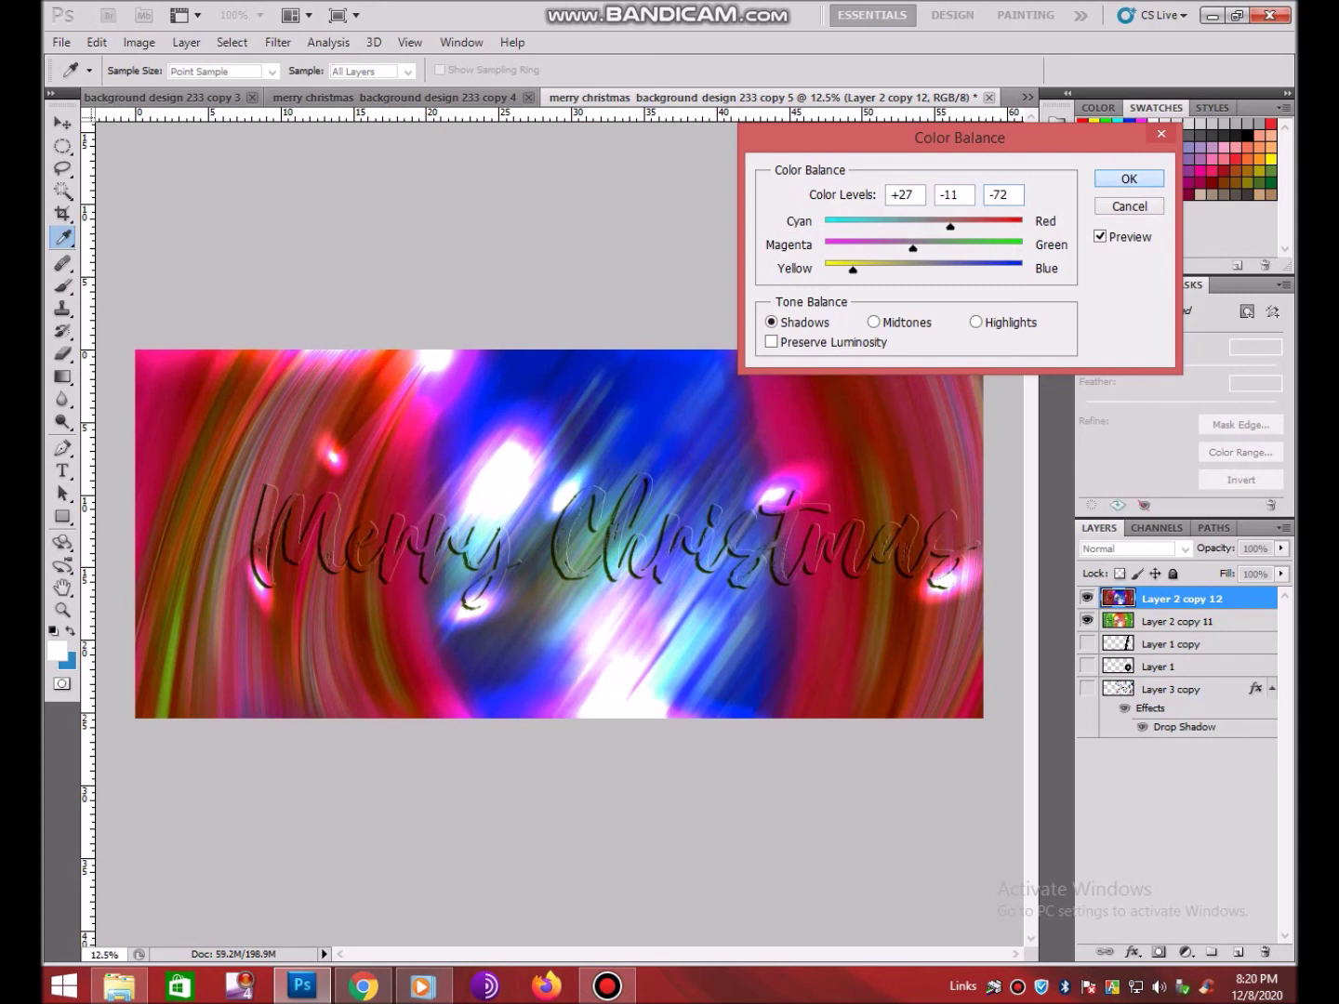
key(Return)
key(z)
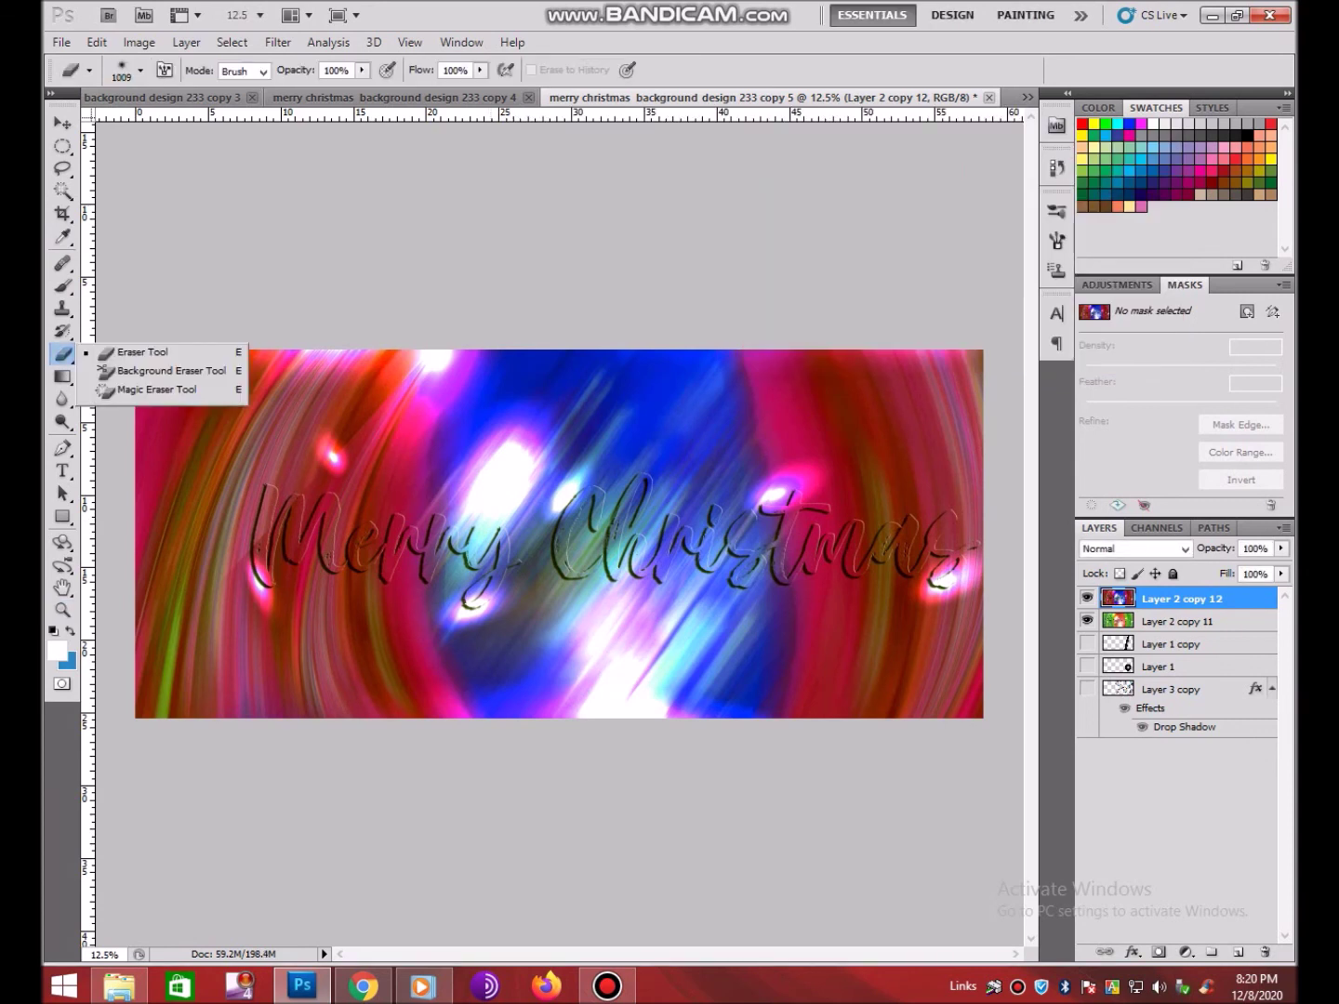
Erase patches across the centre, right, lower and left areas so green glows show through
click(142, 351)
drag(651, 438, 531, 577)
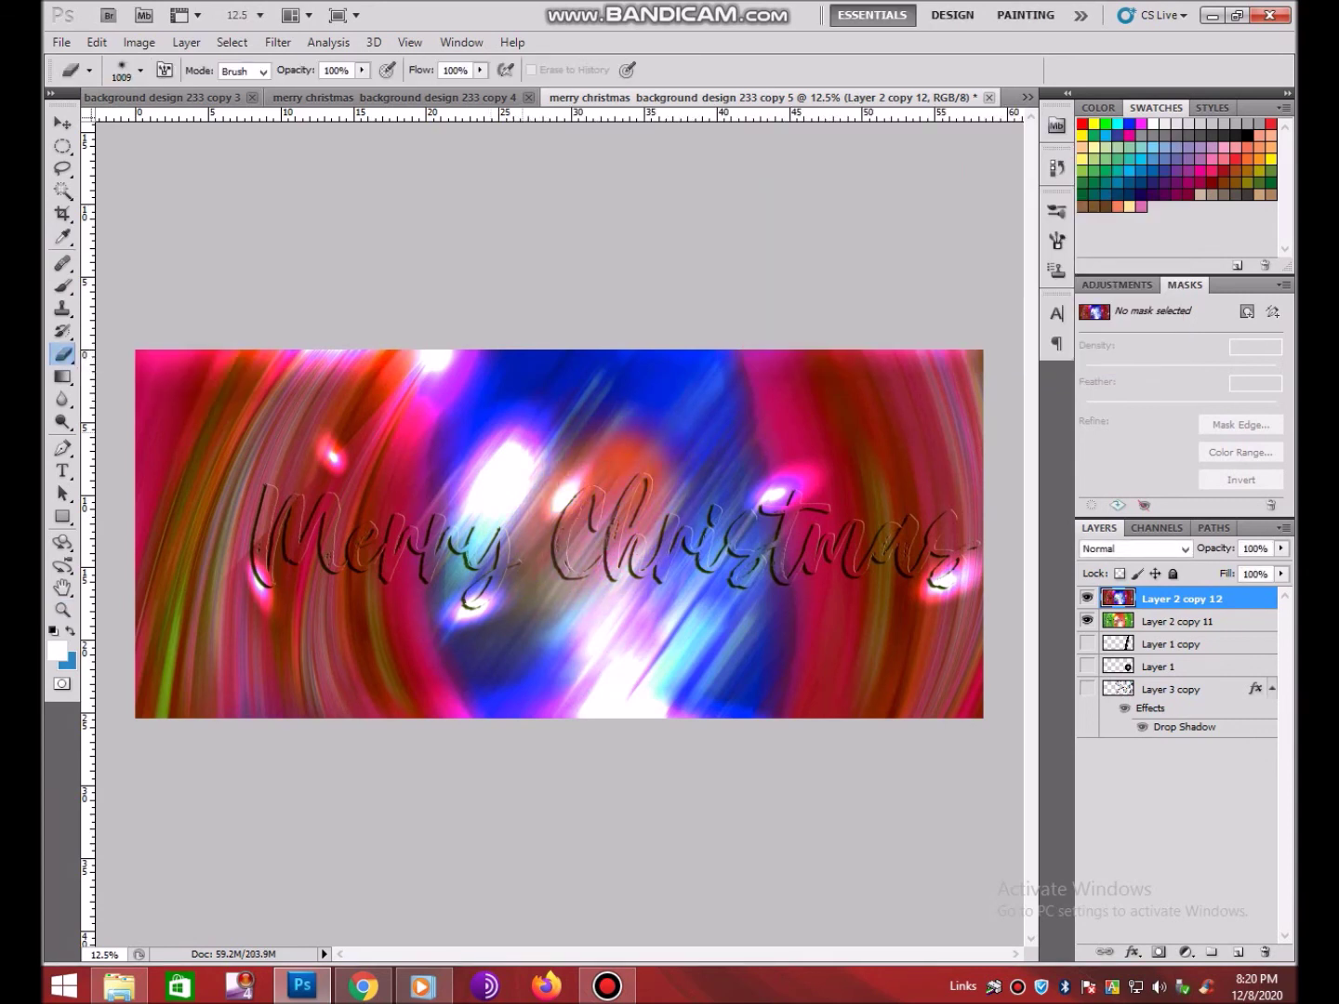
drag(520, 437, 489, 465)
drag(744, 624, 577, 693)
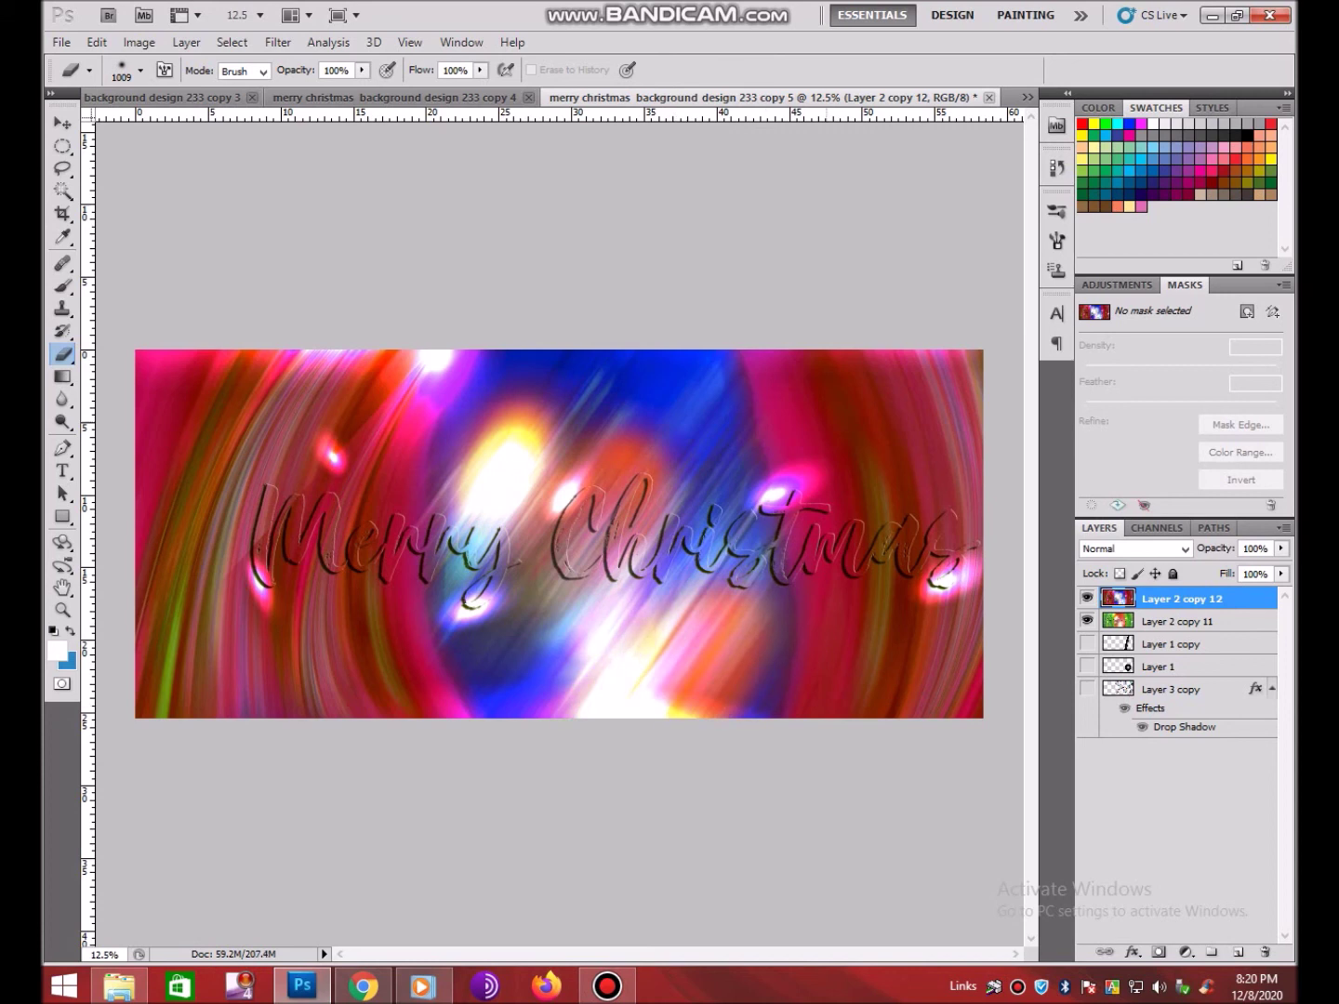
drag(819, 400, 809, 484)
drag(837, 554, 814, 670)
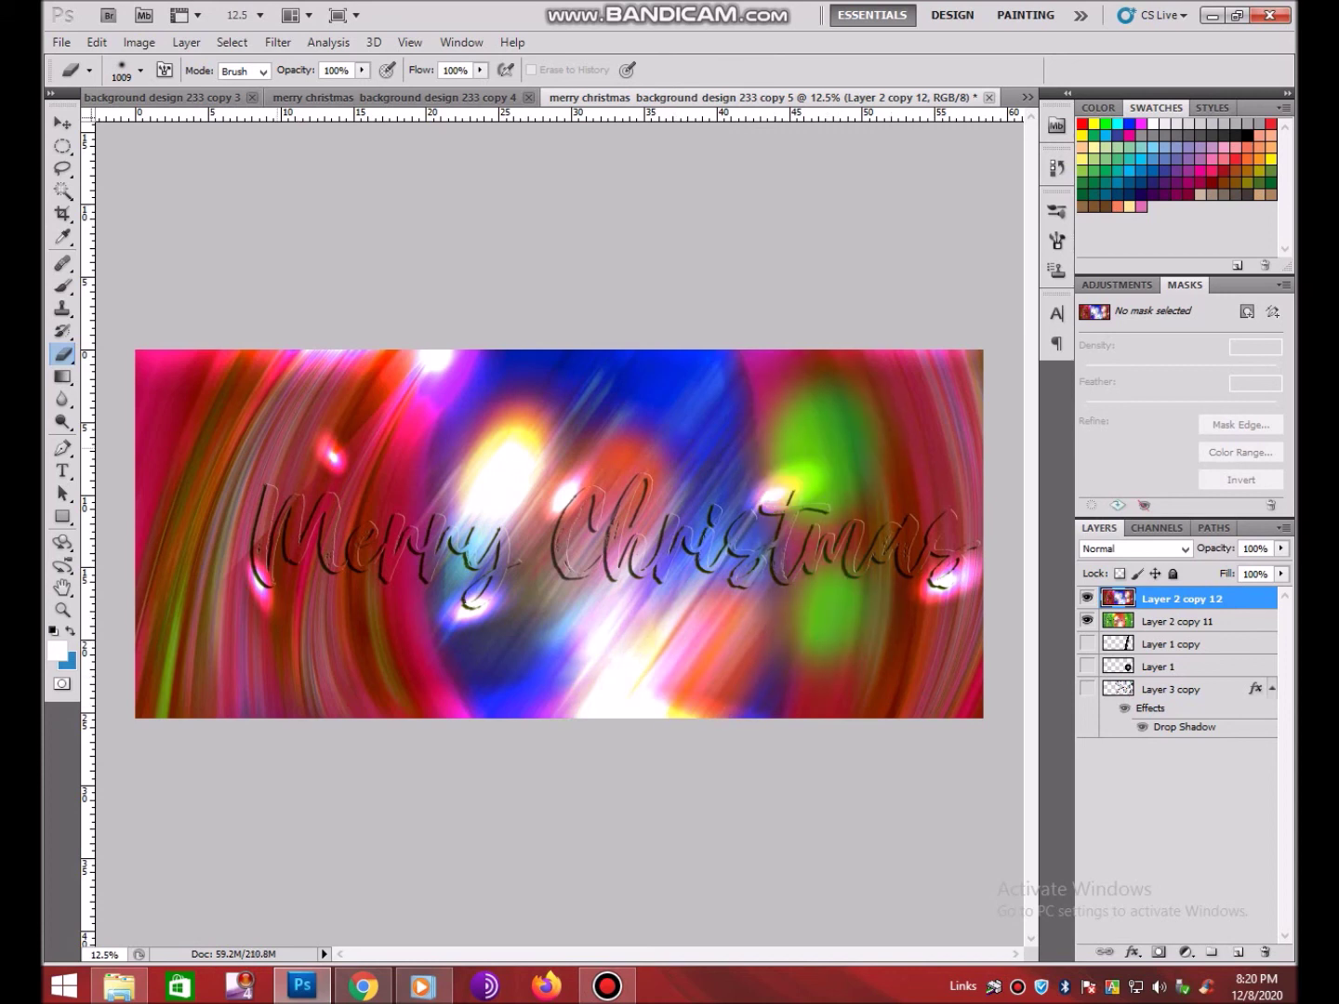
drag(279, 449, 275, 480)
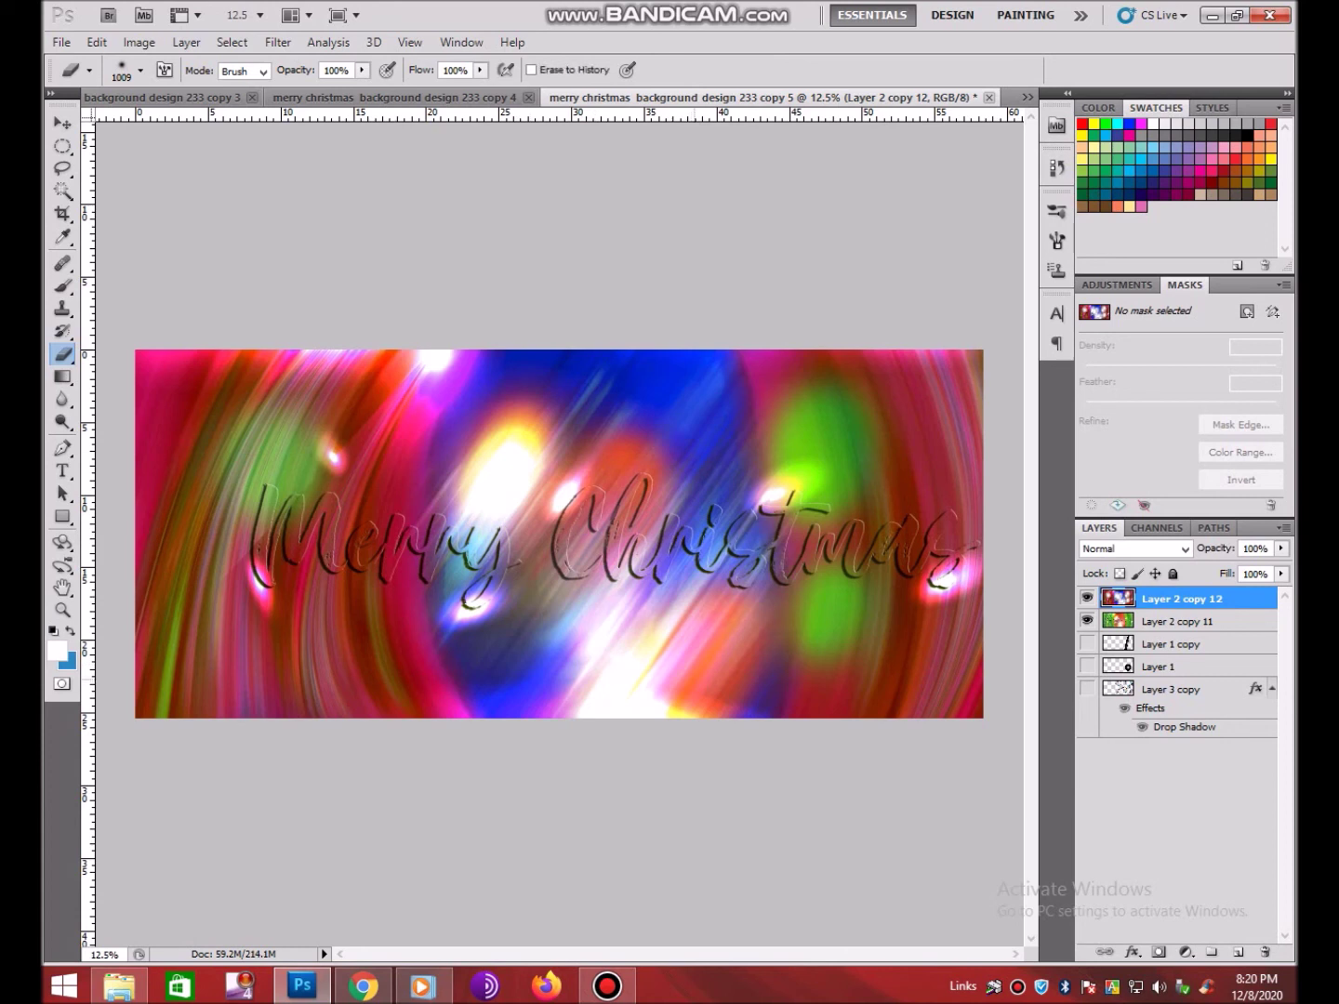
Merge the recoloured layer down and add a new empty layer
key(Delete)
key(ctrl+shift+n)
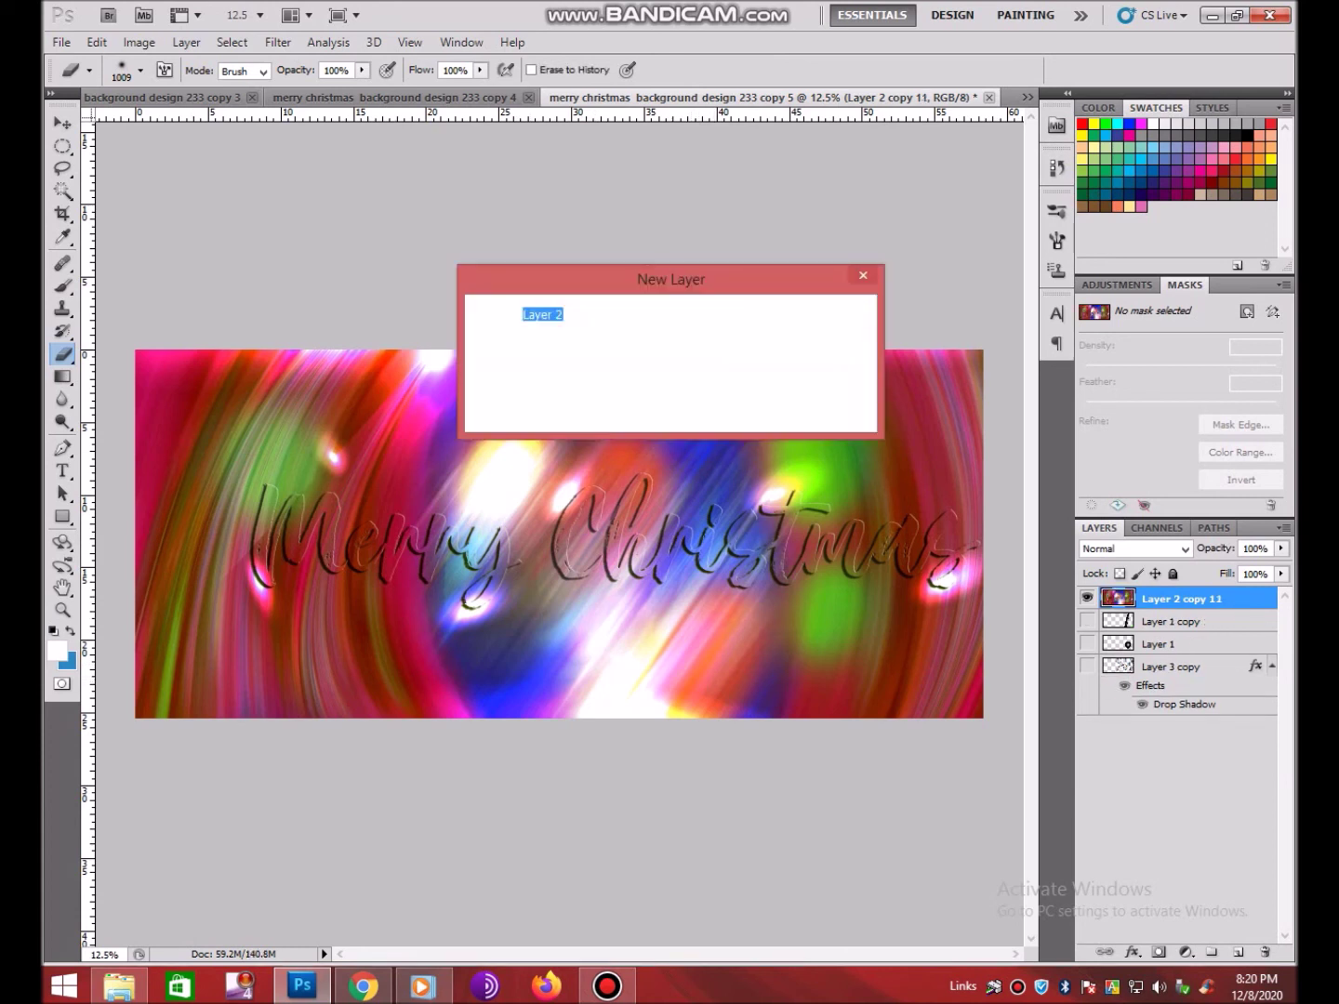
key(Return)
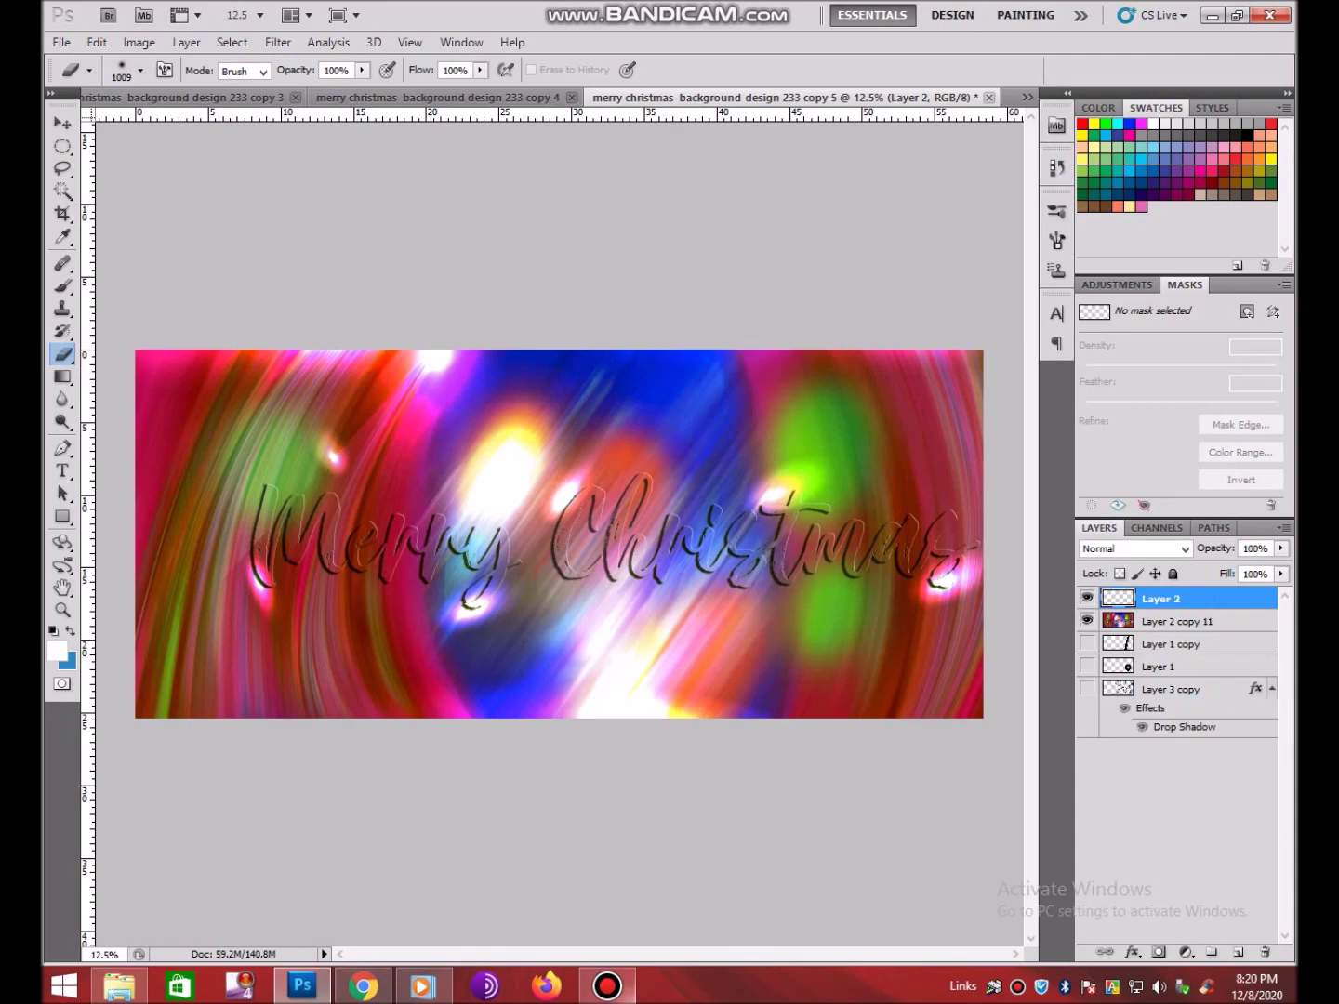